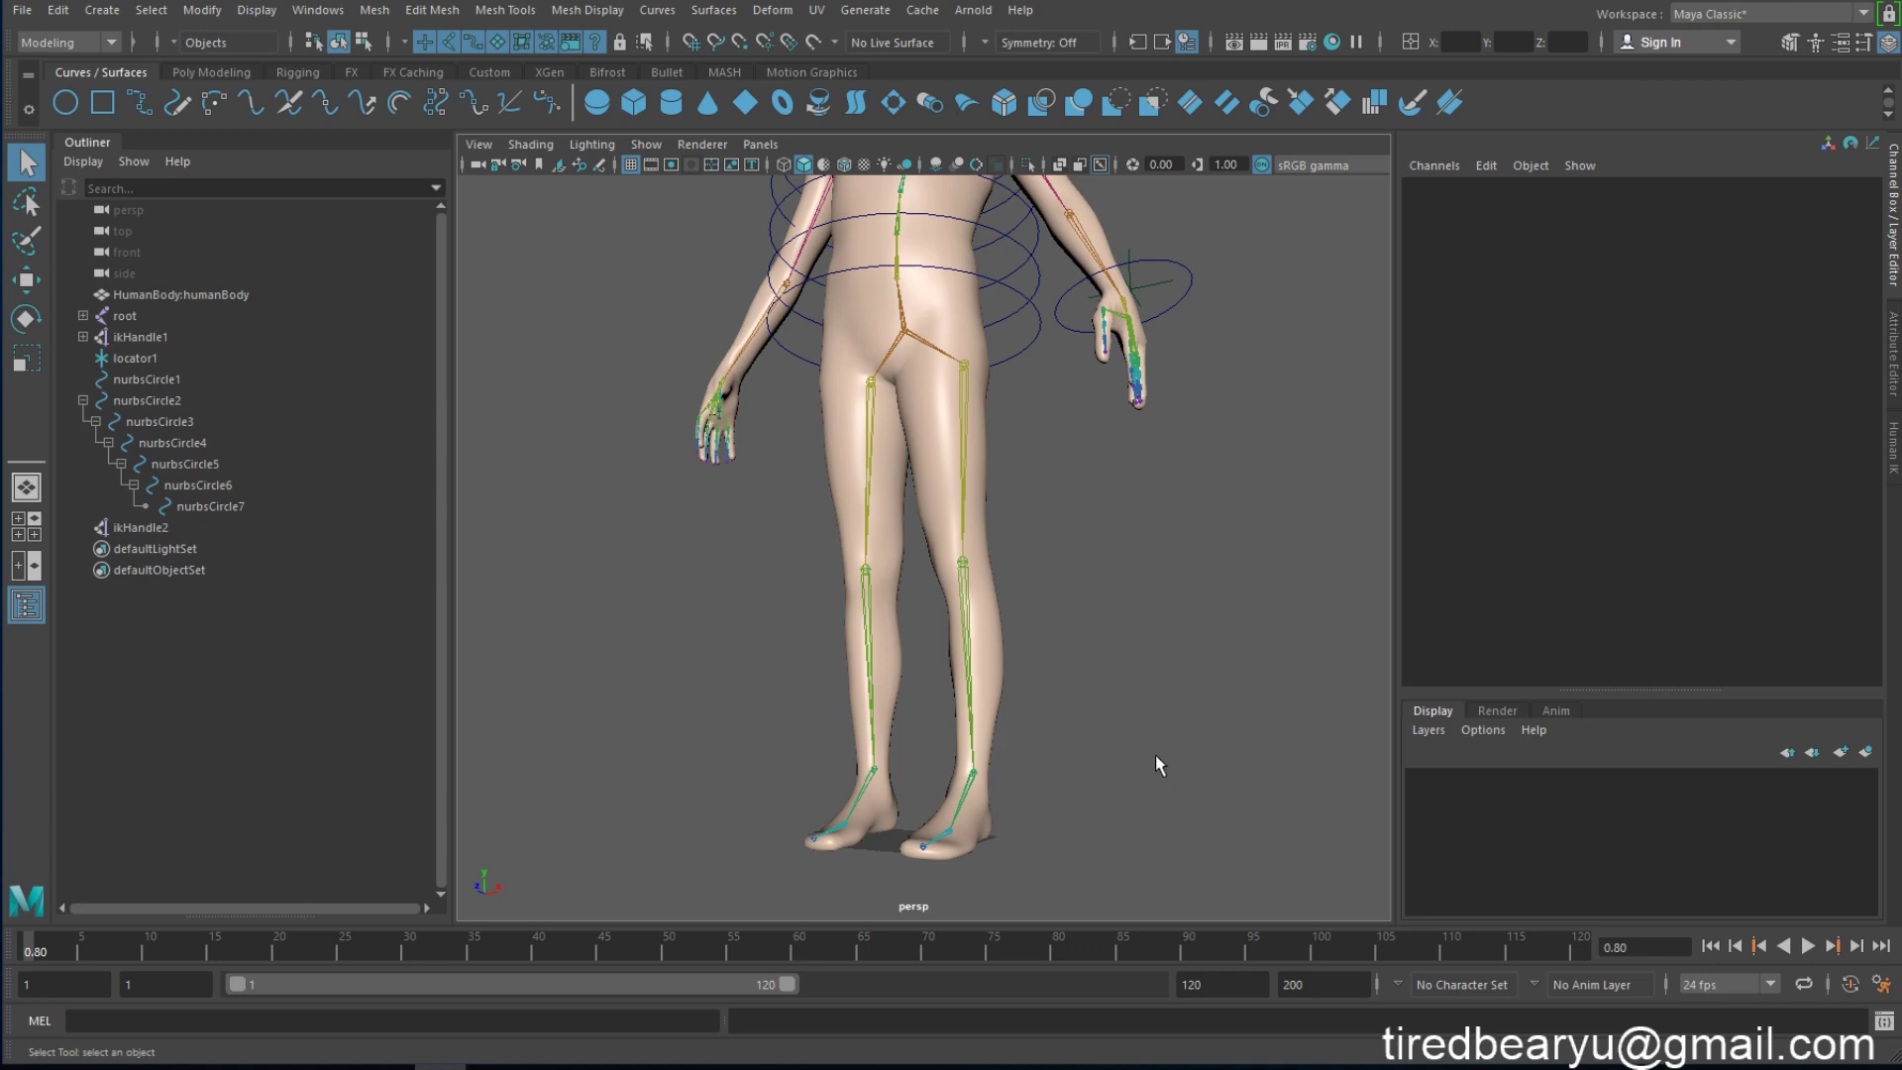
Step: Orbit and pull back the view to frame the whole character
{"action": "scroll", "coordinate": [1155, 753], "scroll_direction": "up", "scroll_amount": 3}
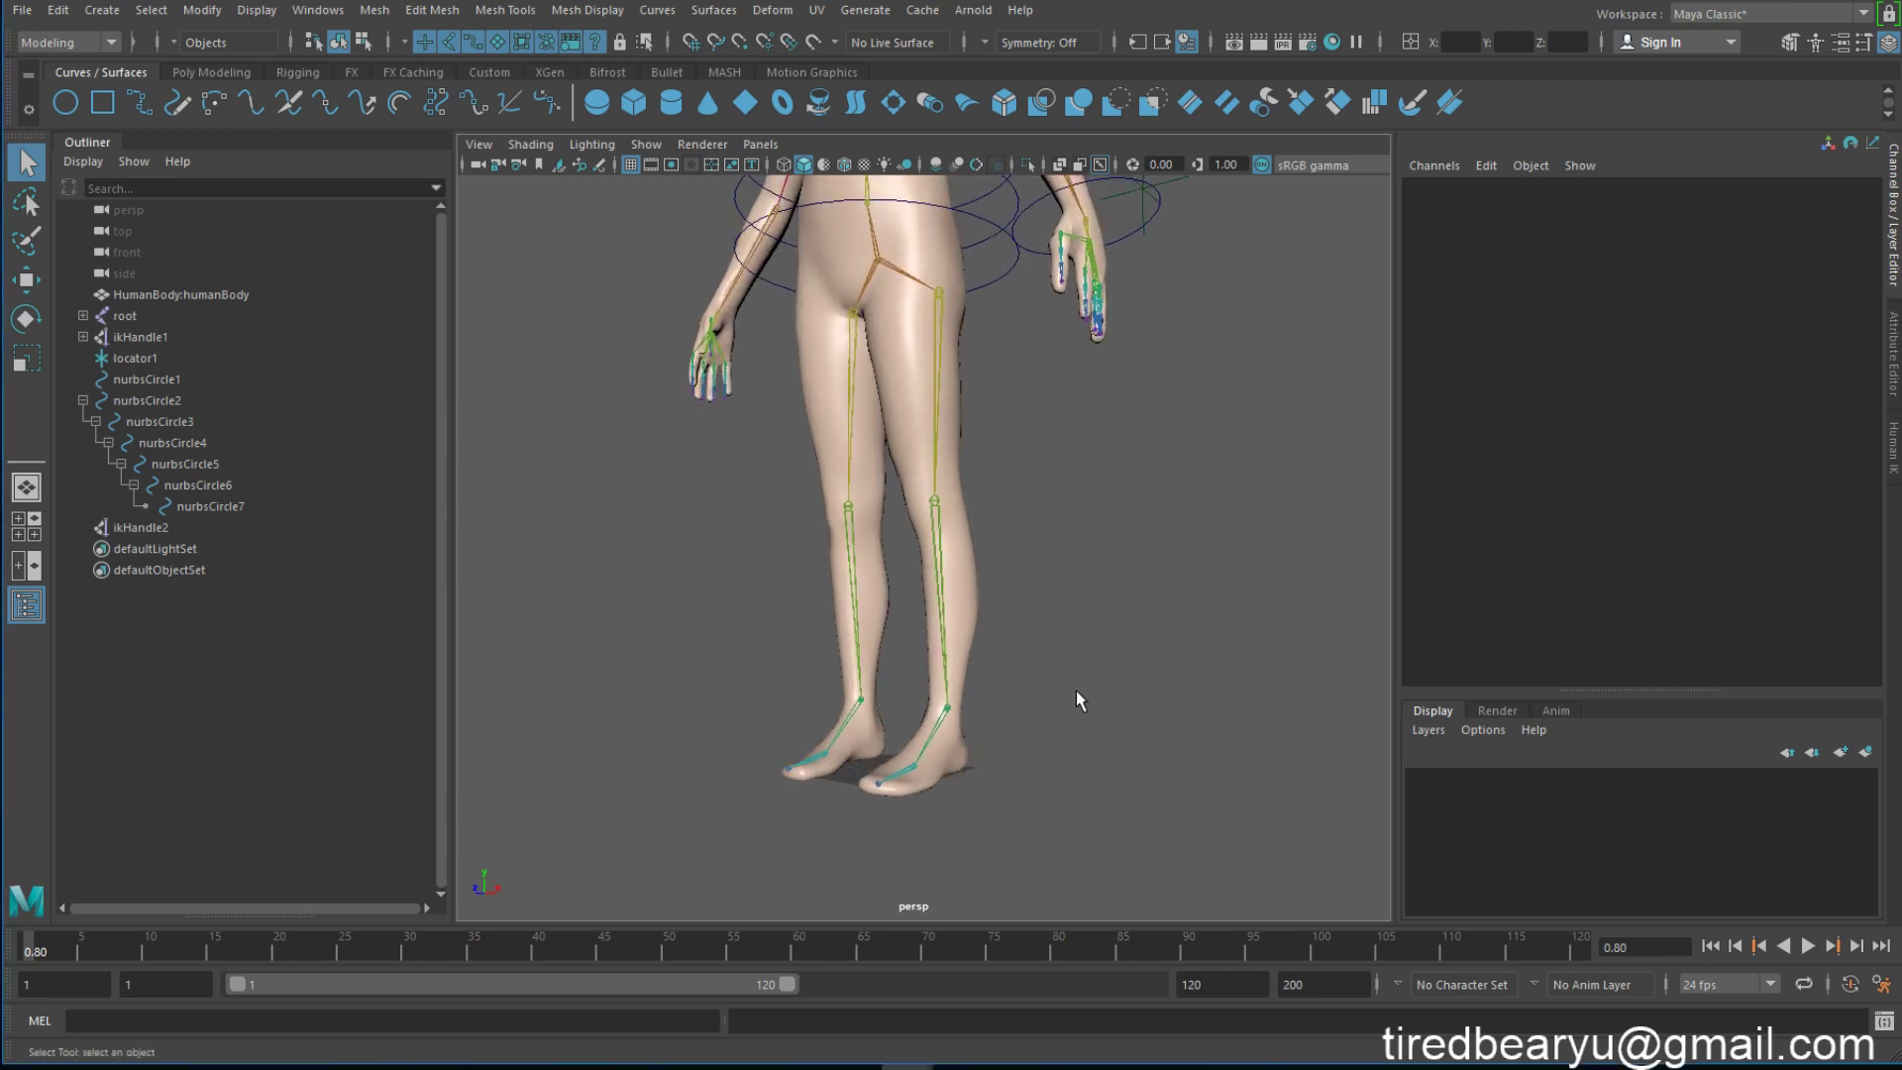
{"action": "mouse_move", "coordinate": [1098, 719]}
{"action": "left_mouse_down", "text": "alt"}
{"action": "mouse_move", "coordinate": [990, 736]}
{"action": "mouse_move", "coordinate": [1125, 743]}
{"action": "left_mouse_up", "text": "alt"}
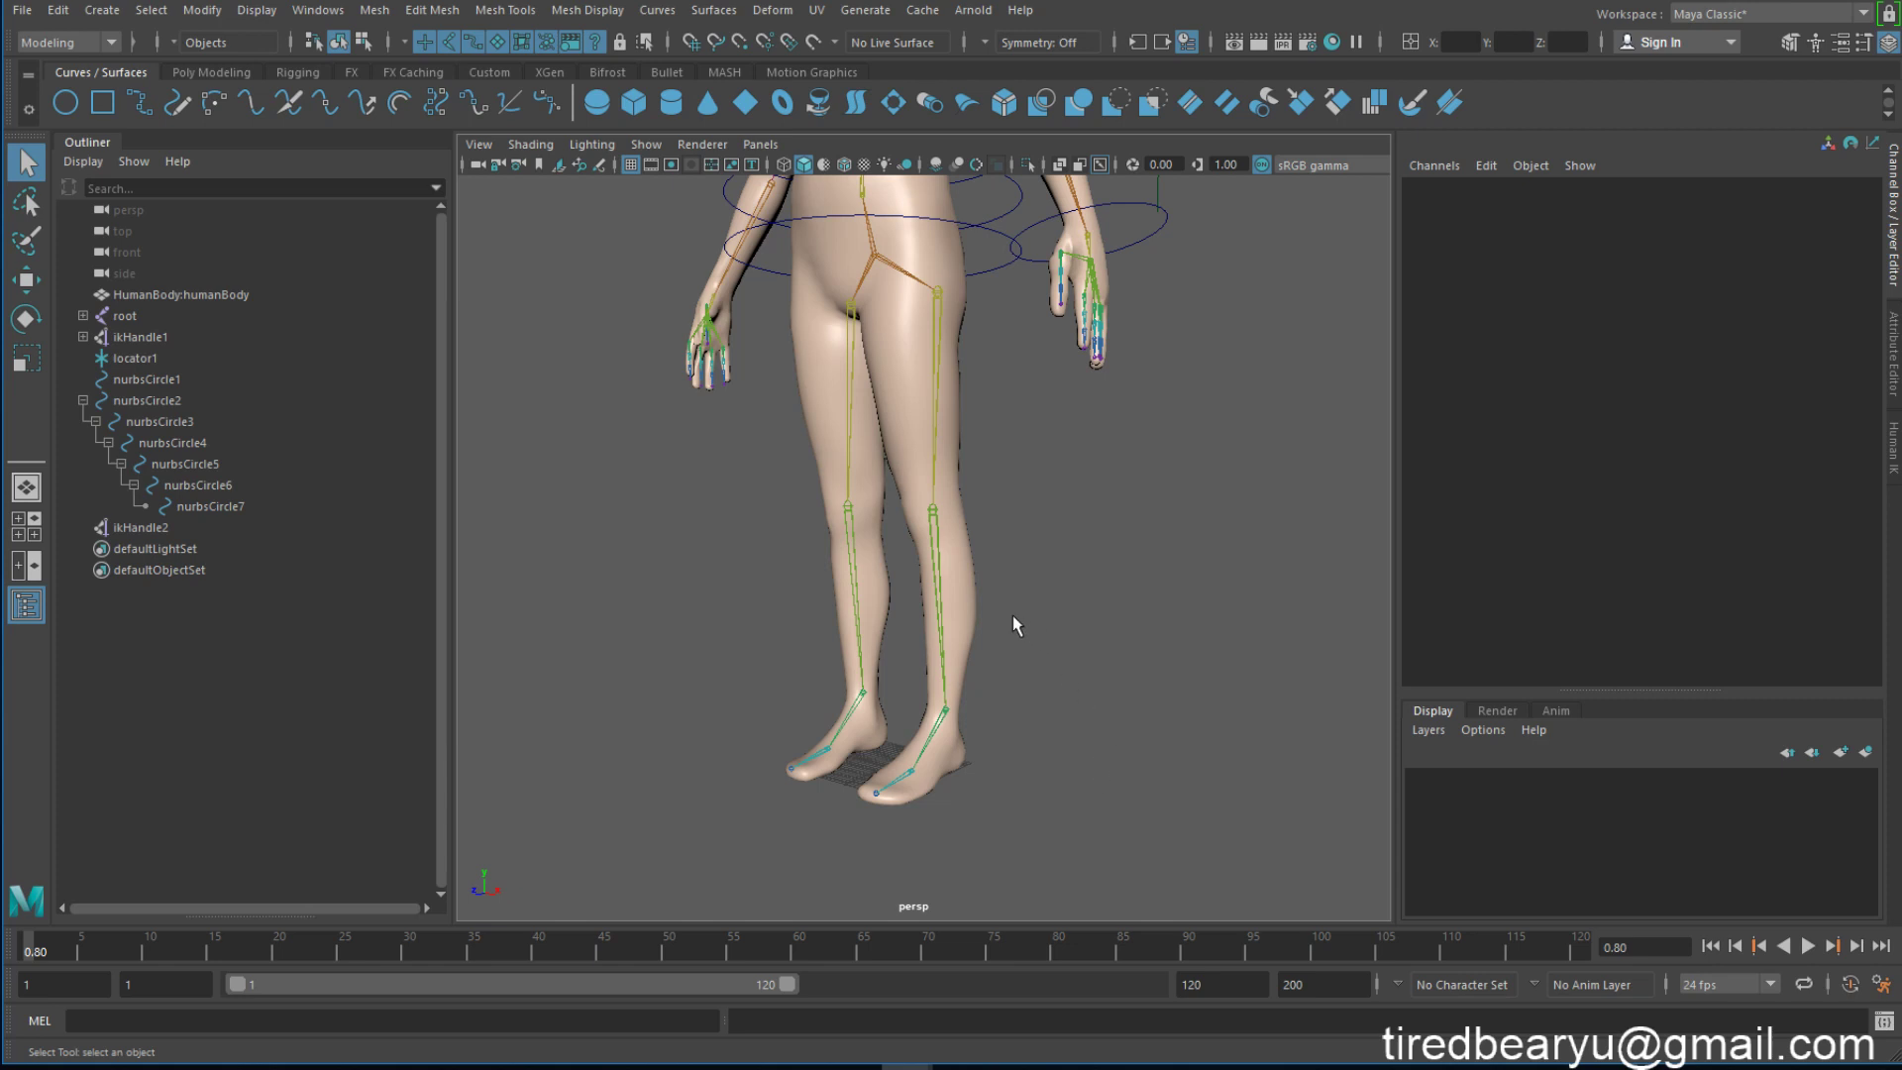
{"action": "scroll", "coordinate": [1085, 659], "scroll_direction": "down", "scroll_amount": 3}
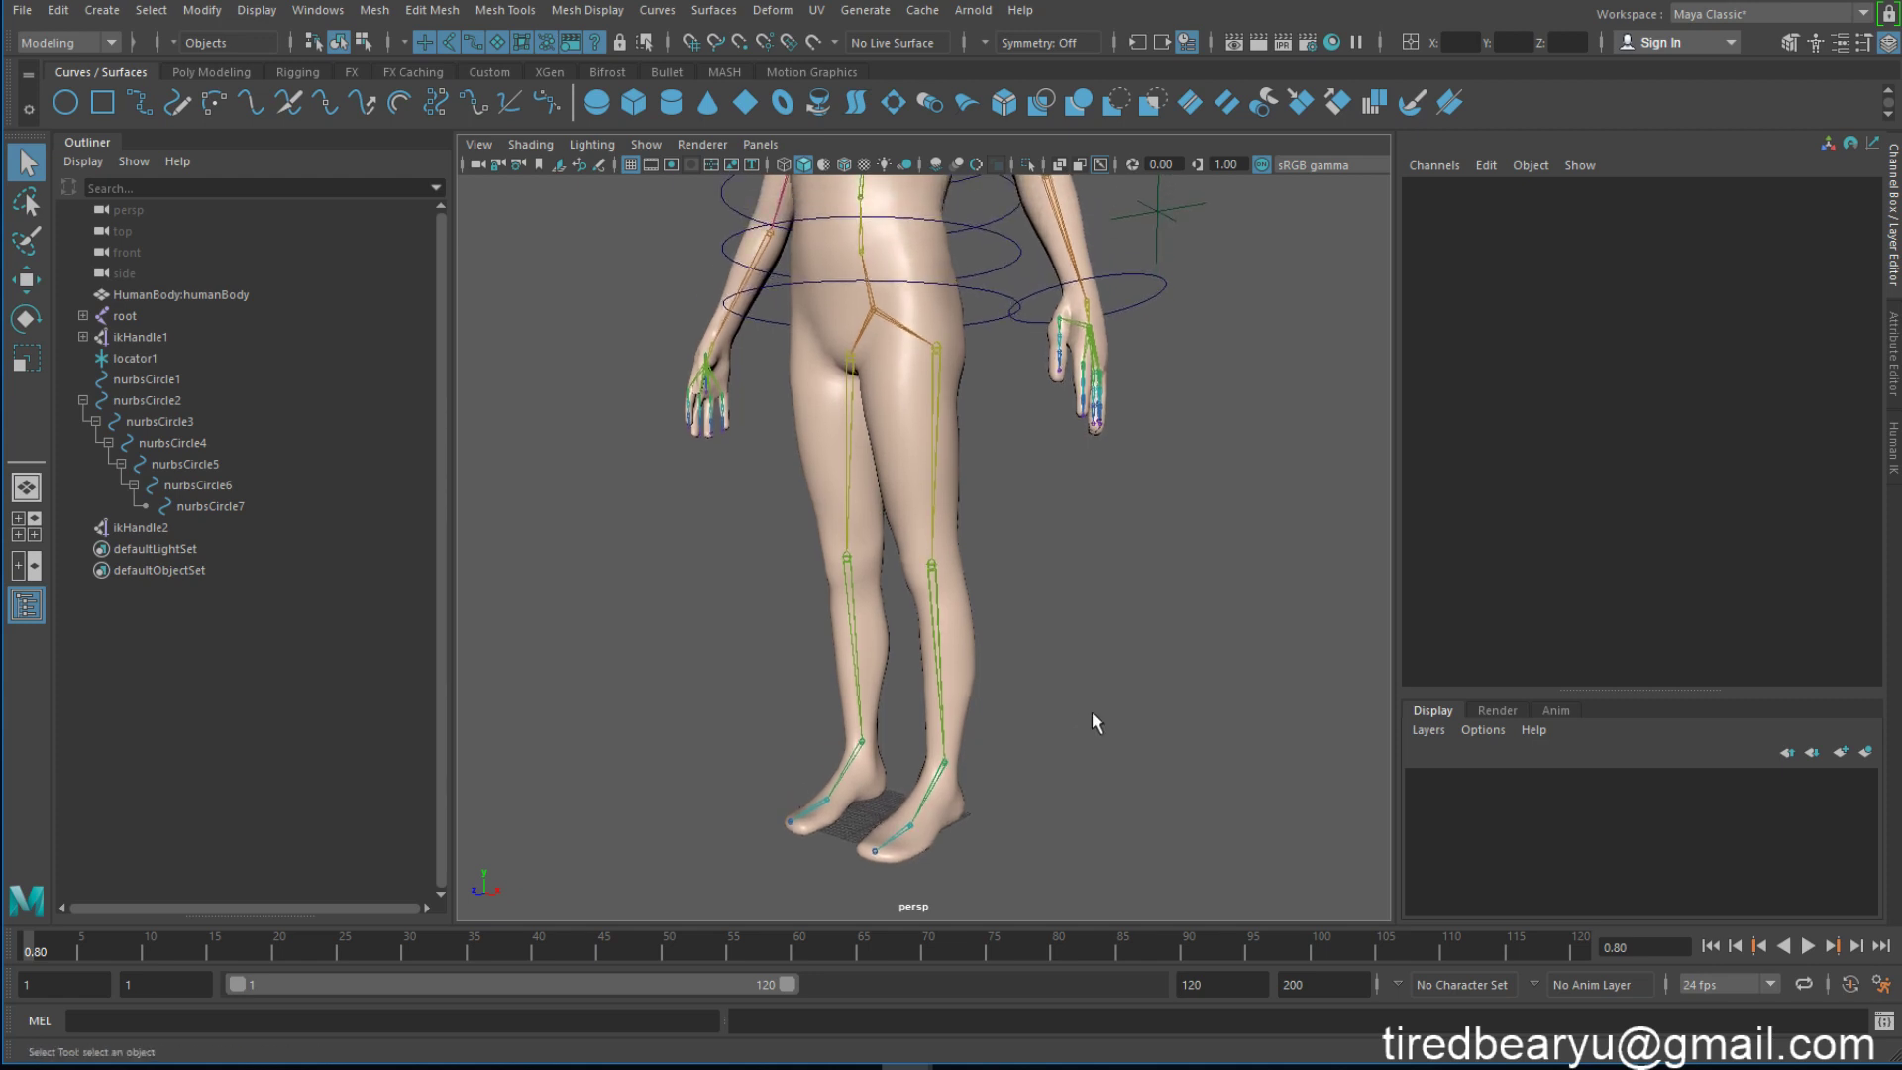
{"action": "scroll", "coordinate": [1094, 705], "scroll_direction": "up", "scroll_amount": 3}
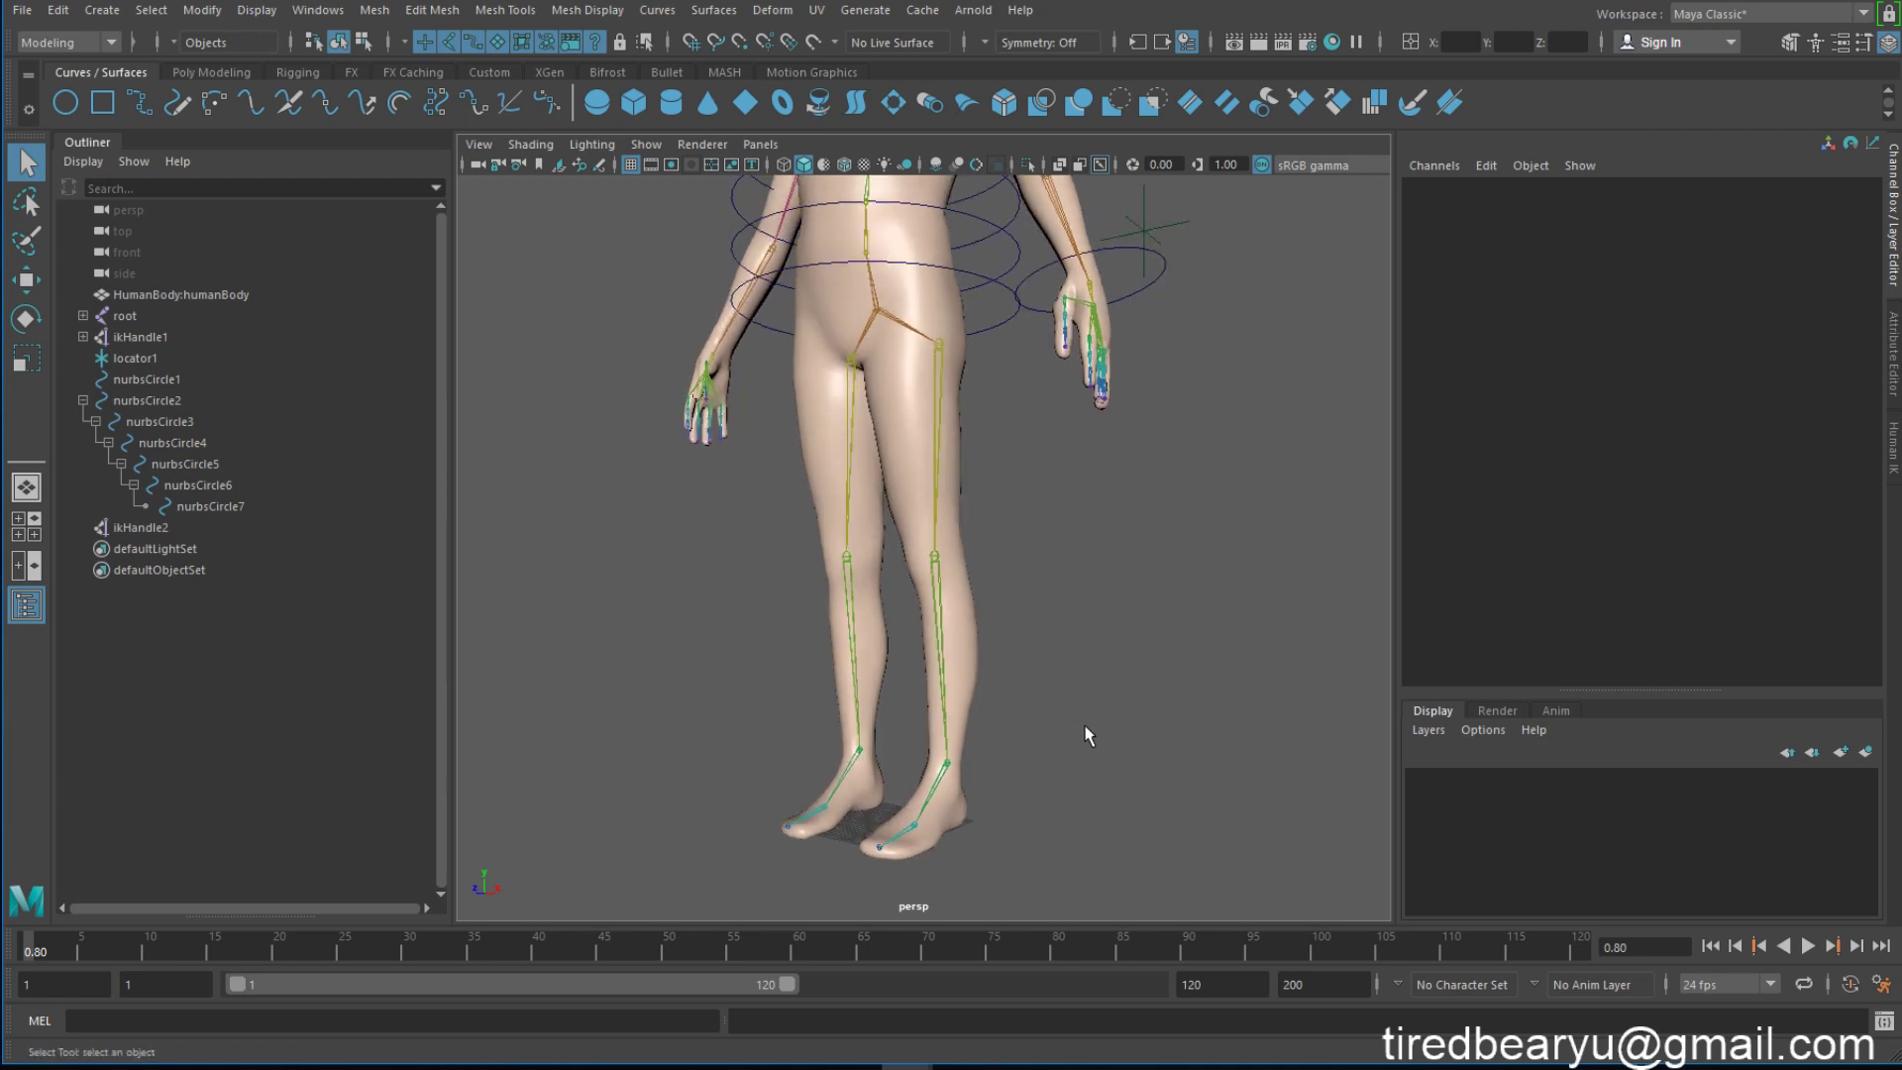
{"action": "mouse_move", "coordinate": [1086, 733]}
{"action": "left_mouse_down", "text": "alt"}
{"action": "mouse_move", "coordinate": [1147, 692]}
{"action": "mouse_move", "coordinate": [1129, 692]}
{"action": "left_mouse_up", "text": "alt"}
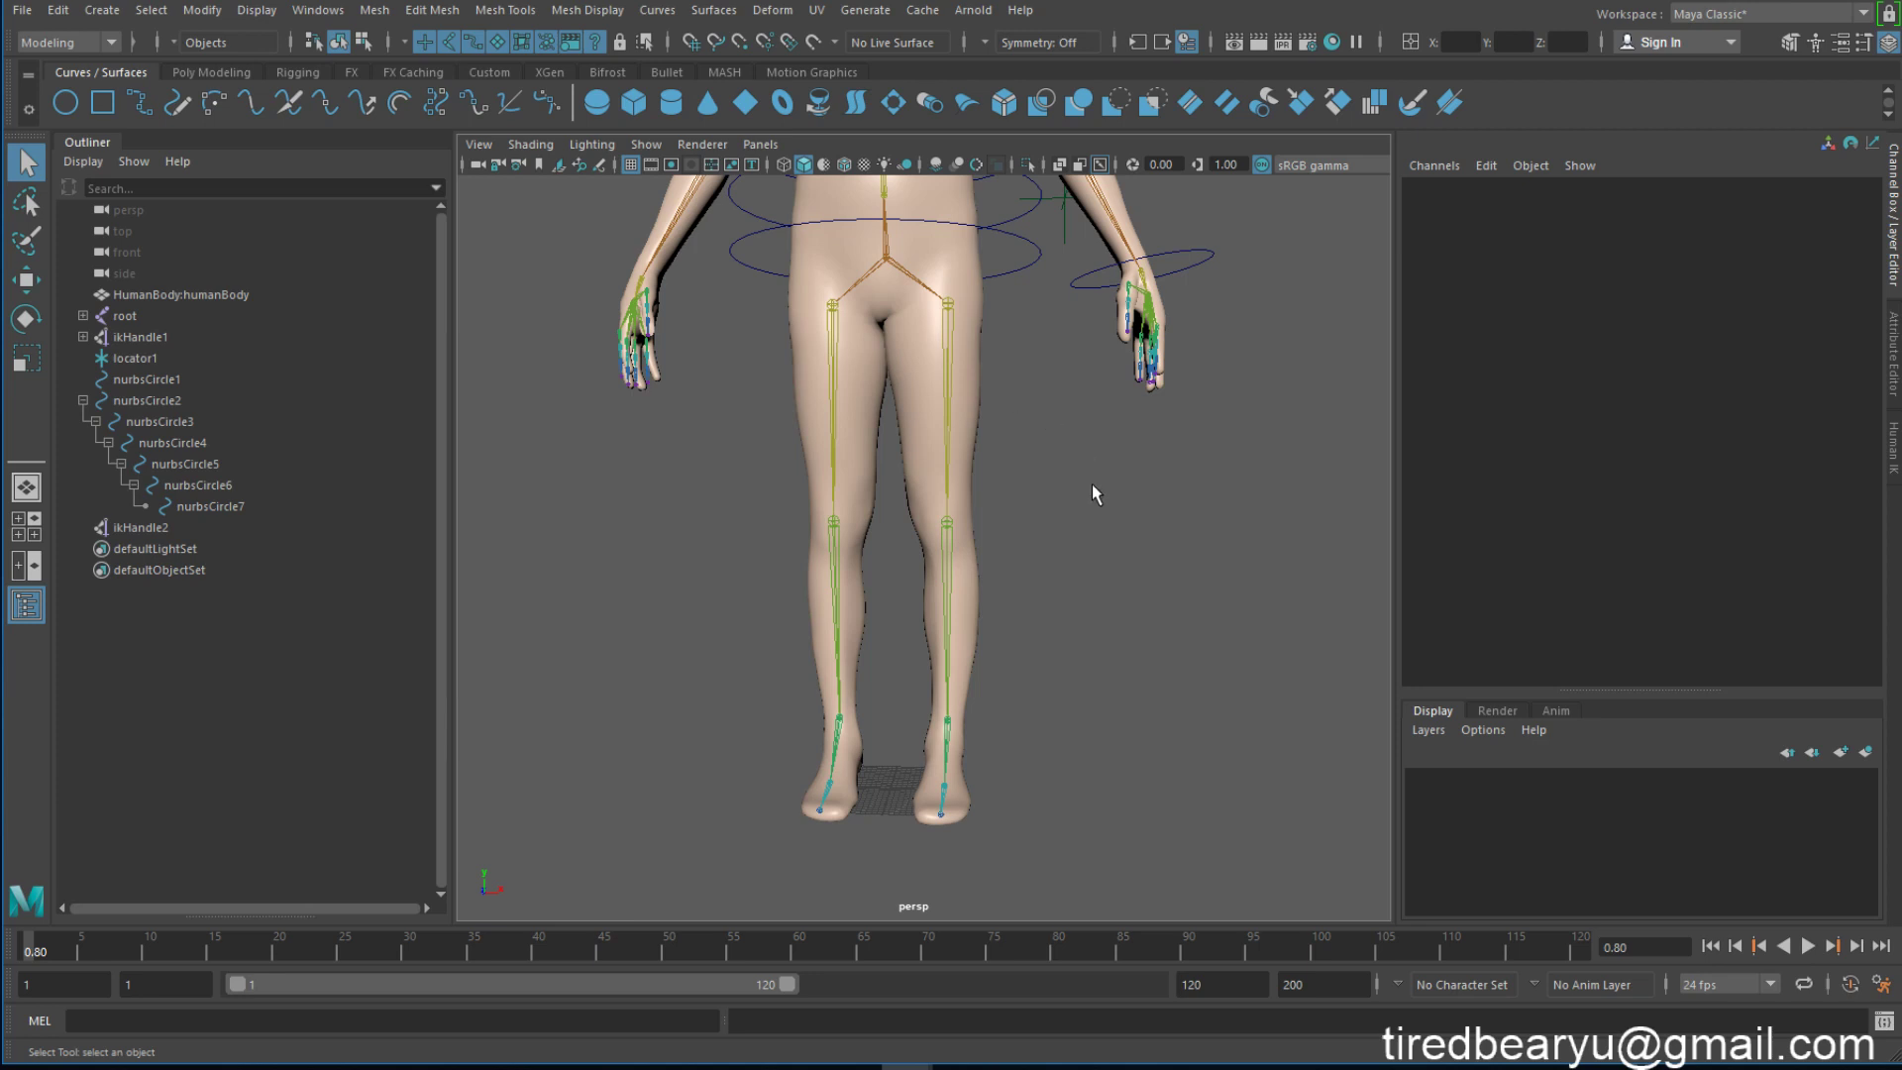
{"action": "right_click_drag", "start_coordinate": [1092, 484], "coordinate": [1064, 540], "text": "alt"}
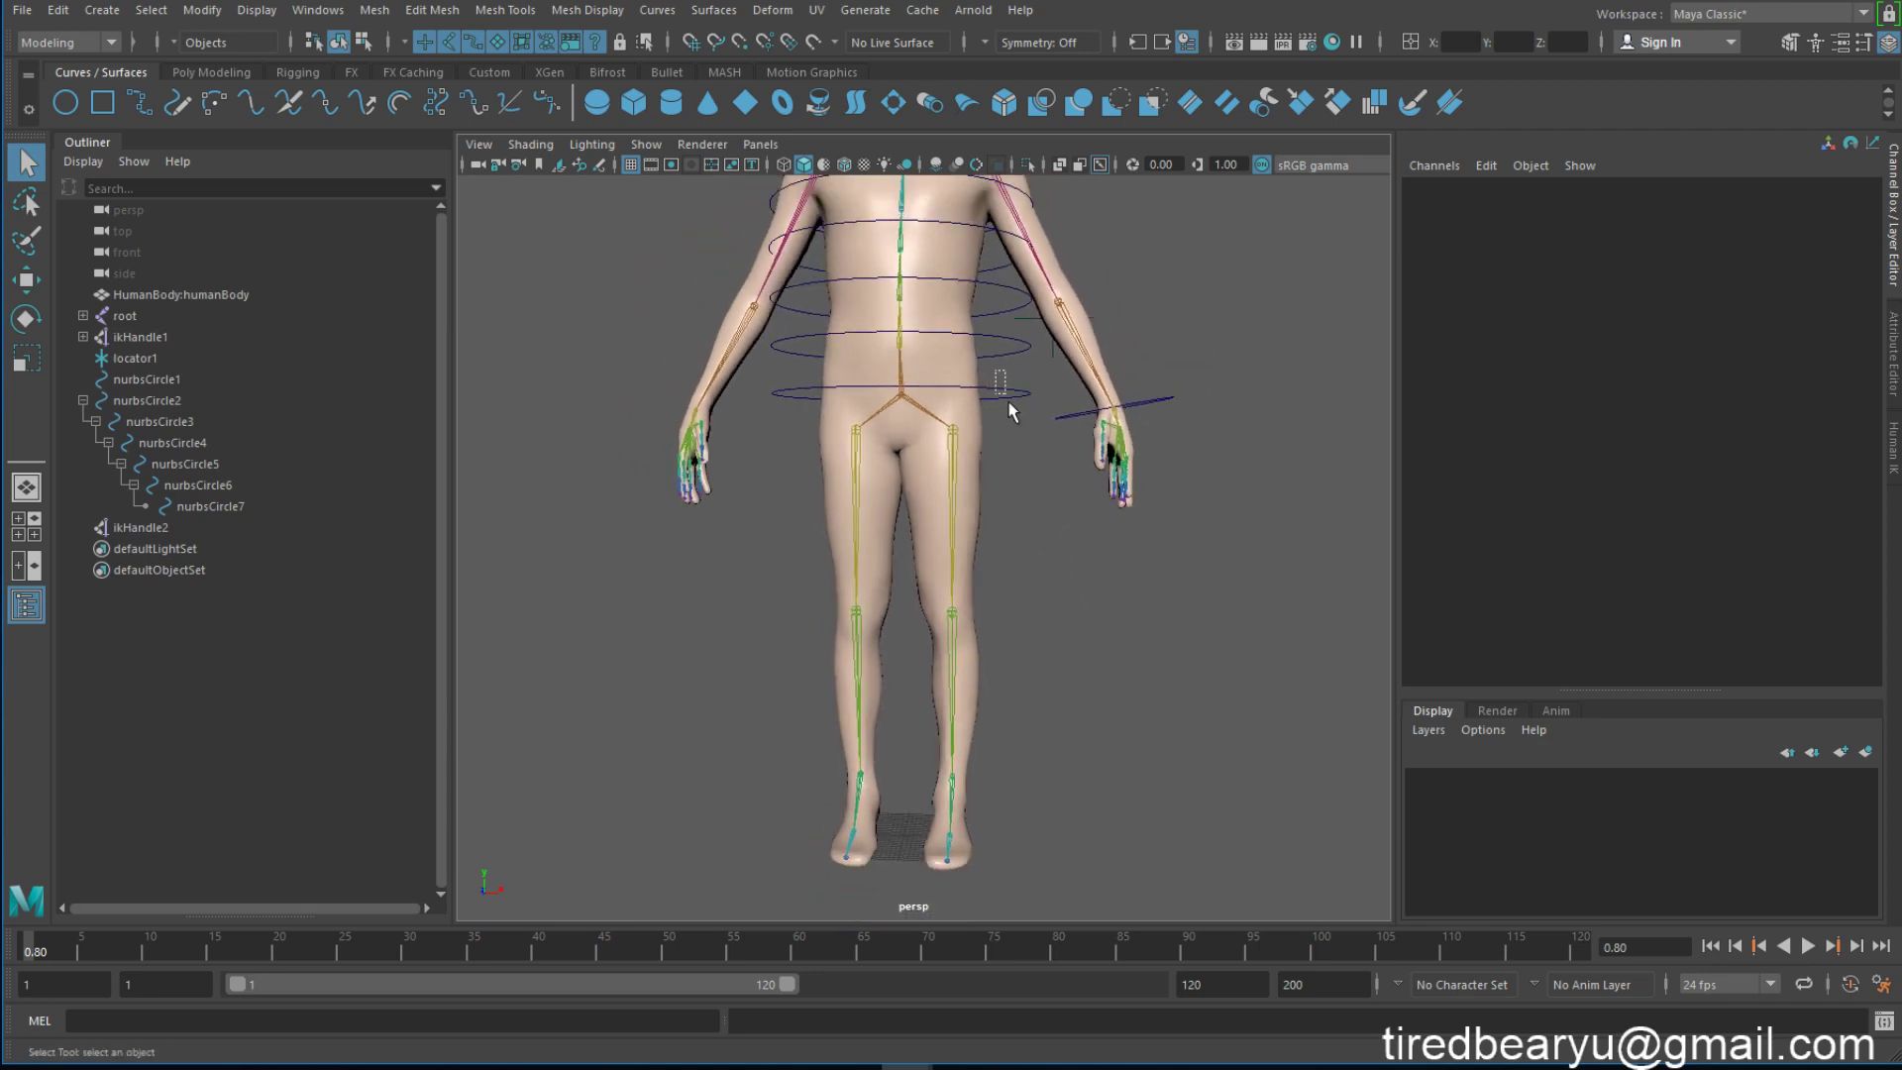
Step: Test-move the nurbsCircle2 and nurbsCircle1 wrist controls, undoing each move
{"action": "left_click", "coordinate": [1008, 400]}
{"action": "key", "text": "w"}
{"action": "left_click_drag", "start_coordinate": [902, 394], "coordinate": [931, 595]}
{"action": "key", "text": "ctrl+z"}
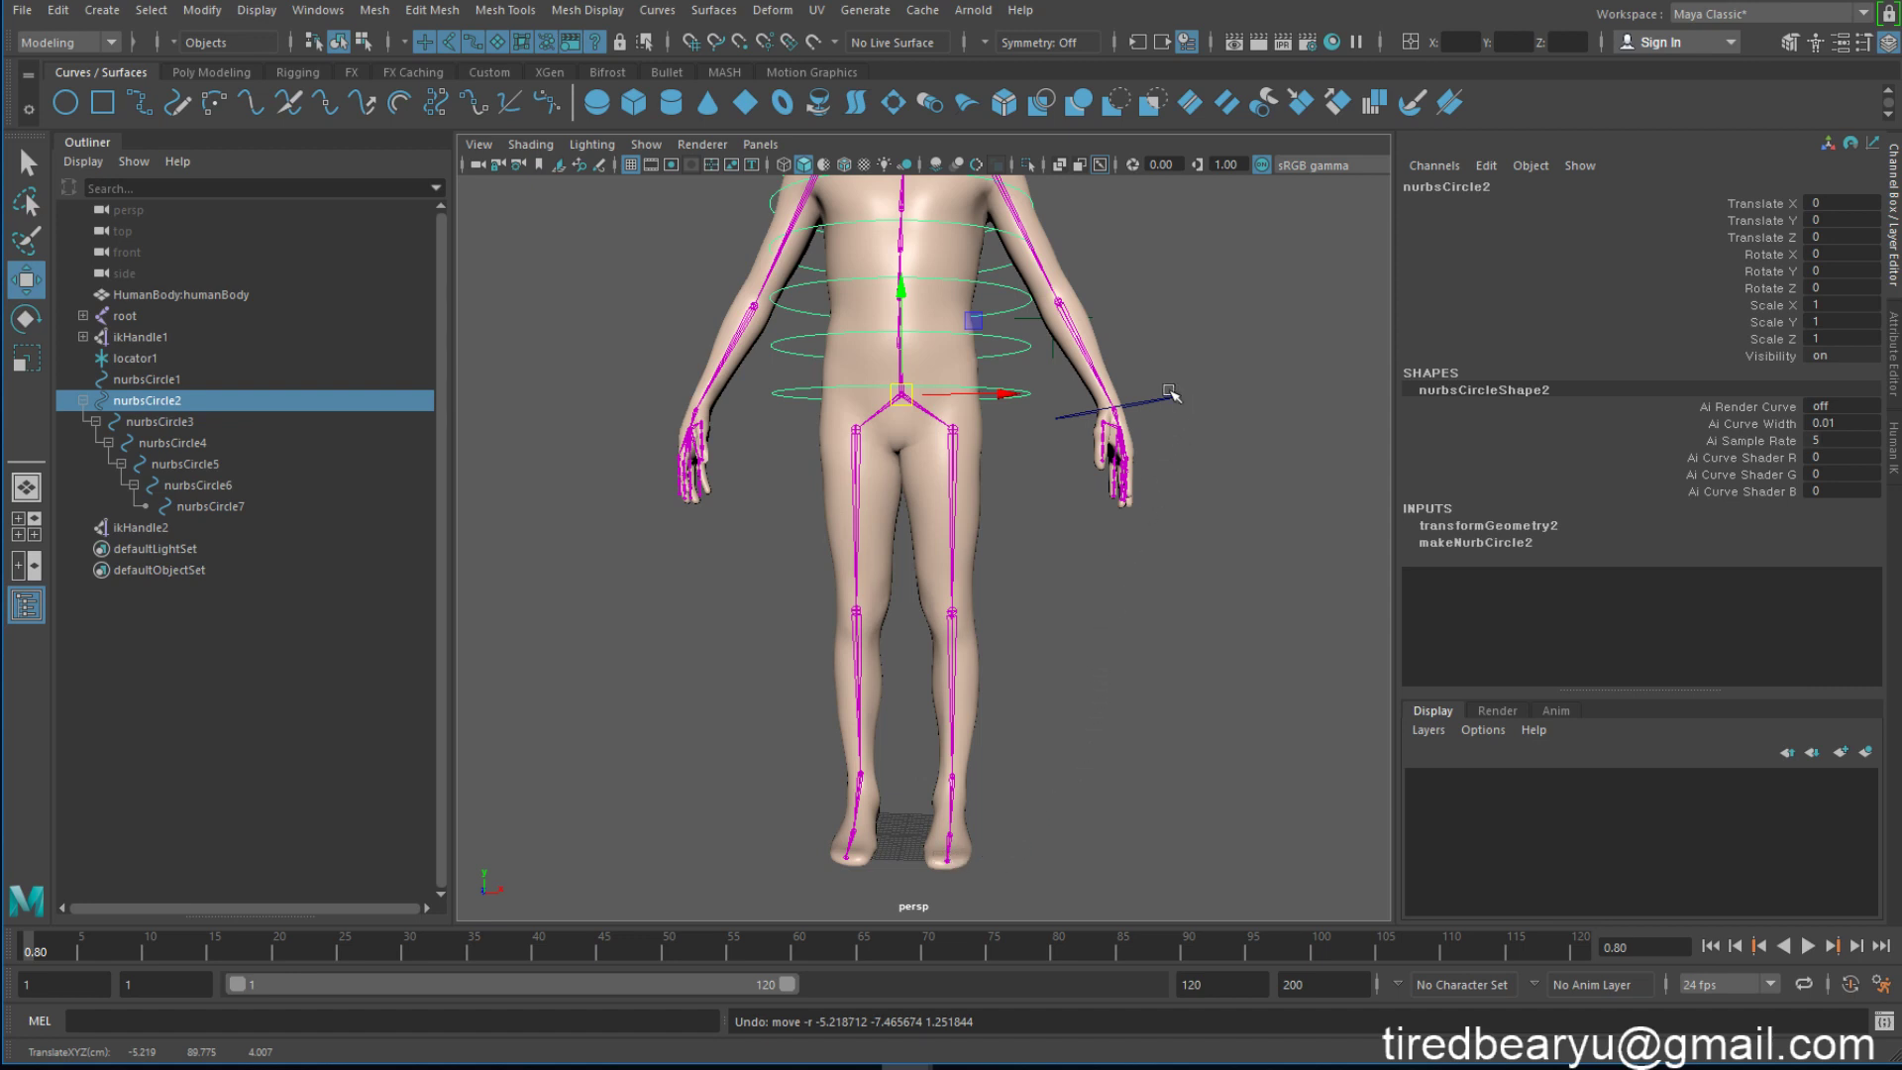
{"action": "left_click", "coordinate": [1110, 415]}
{"action": "mouse_move", "coordinate": [1110, 415]}
{"action": "left_mouse_down"}
{"action": "mouse_move", "coordinate": [1114, 327]}
{"action": "mouse_move", "coordinate": [1011, 405]}
{"action": "mouse_move", "coordinate": [942, 641]}
{"action": "left_mouse_up"}
{"action": "middle_click_drag", "start_coordinate": [942, 641], "coordinate": [1082, 538]}
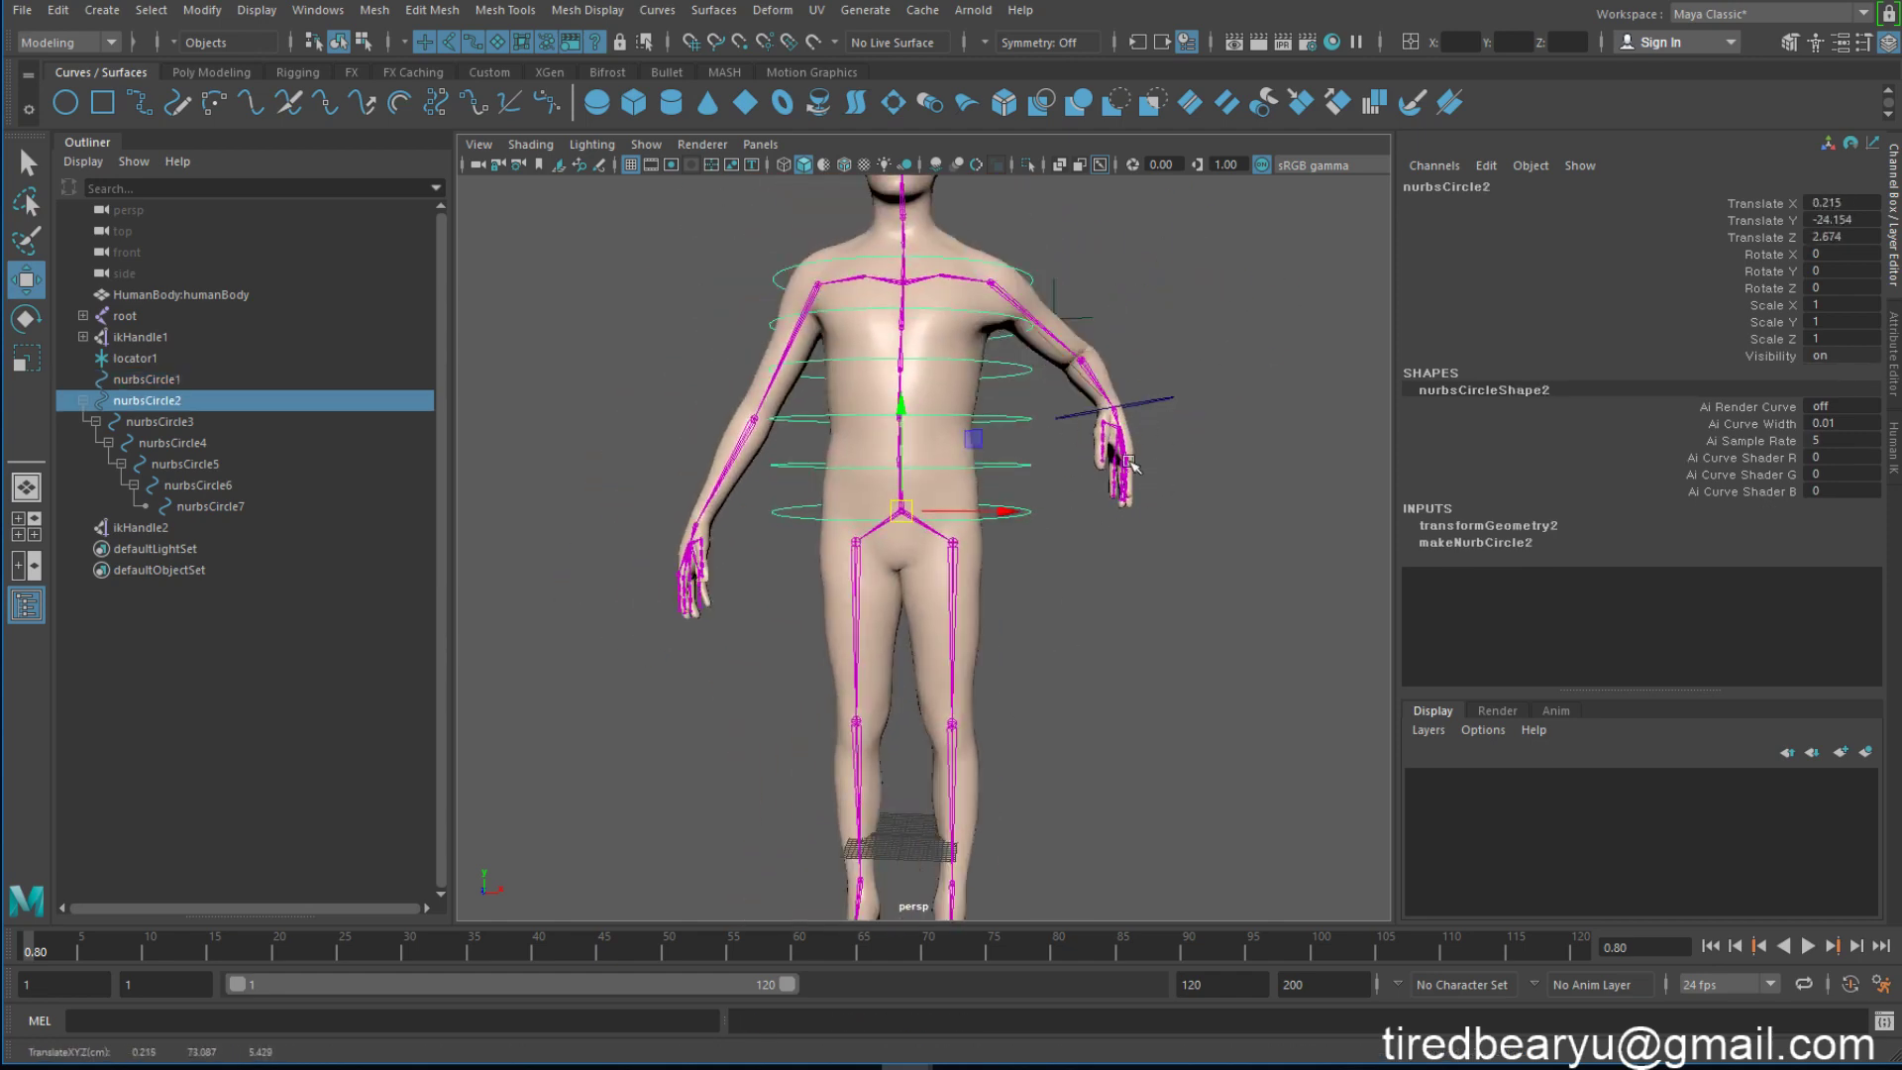
{"action": "key", "text": "ctrl+z"}
{"action": "key", "text": "ctrl+z"}
Step: In the Rigging menu set, open Create IK Handle options and choose Rotate-Plane Solver
{"action": "mouse_move", "coordinate": [1010, 637]}
{"action": "left_mouse_down", "text": "alt"}
{"action": "mouse_move", "coordinate": [1117, 581]}
{"action": "mouse_move", "coordinate": [1093, 534]}
{"action": "left_mouse_up", "text": "alt"}
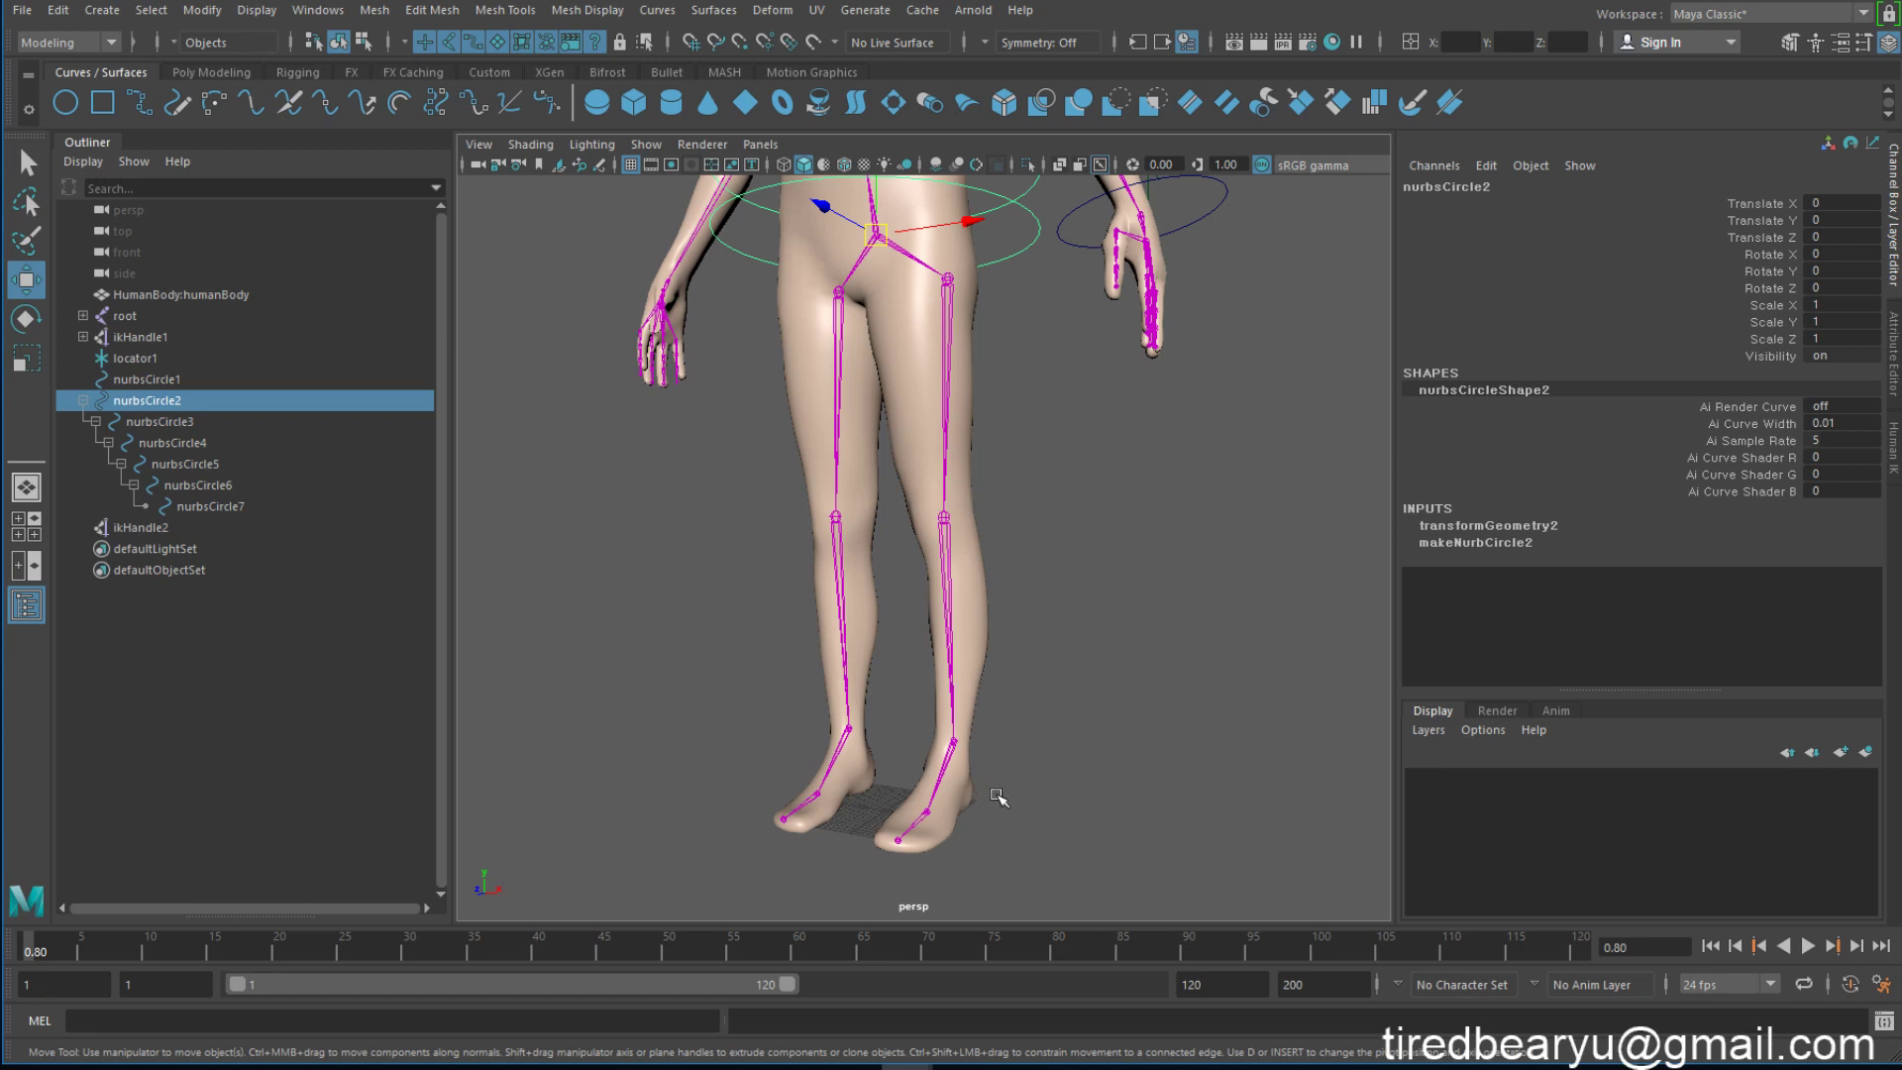
{"action": "left_click_drag", "start_coordinate": [999, 793], "coordinate": [980, 683], "text": "alt"}
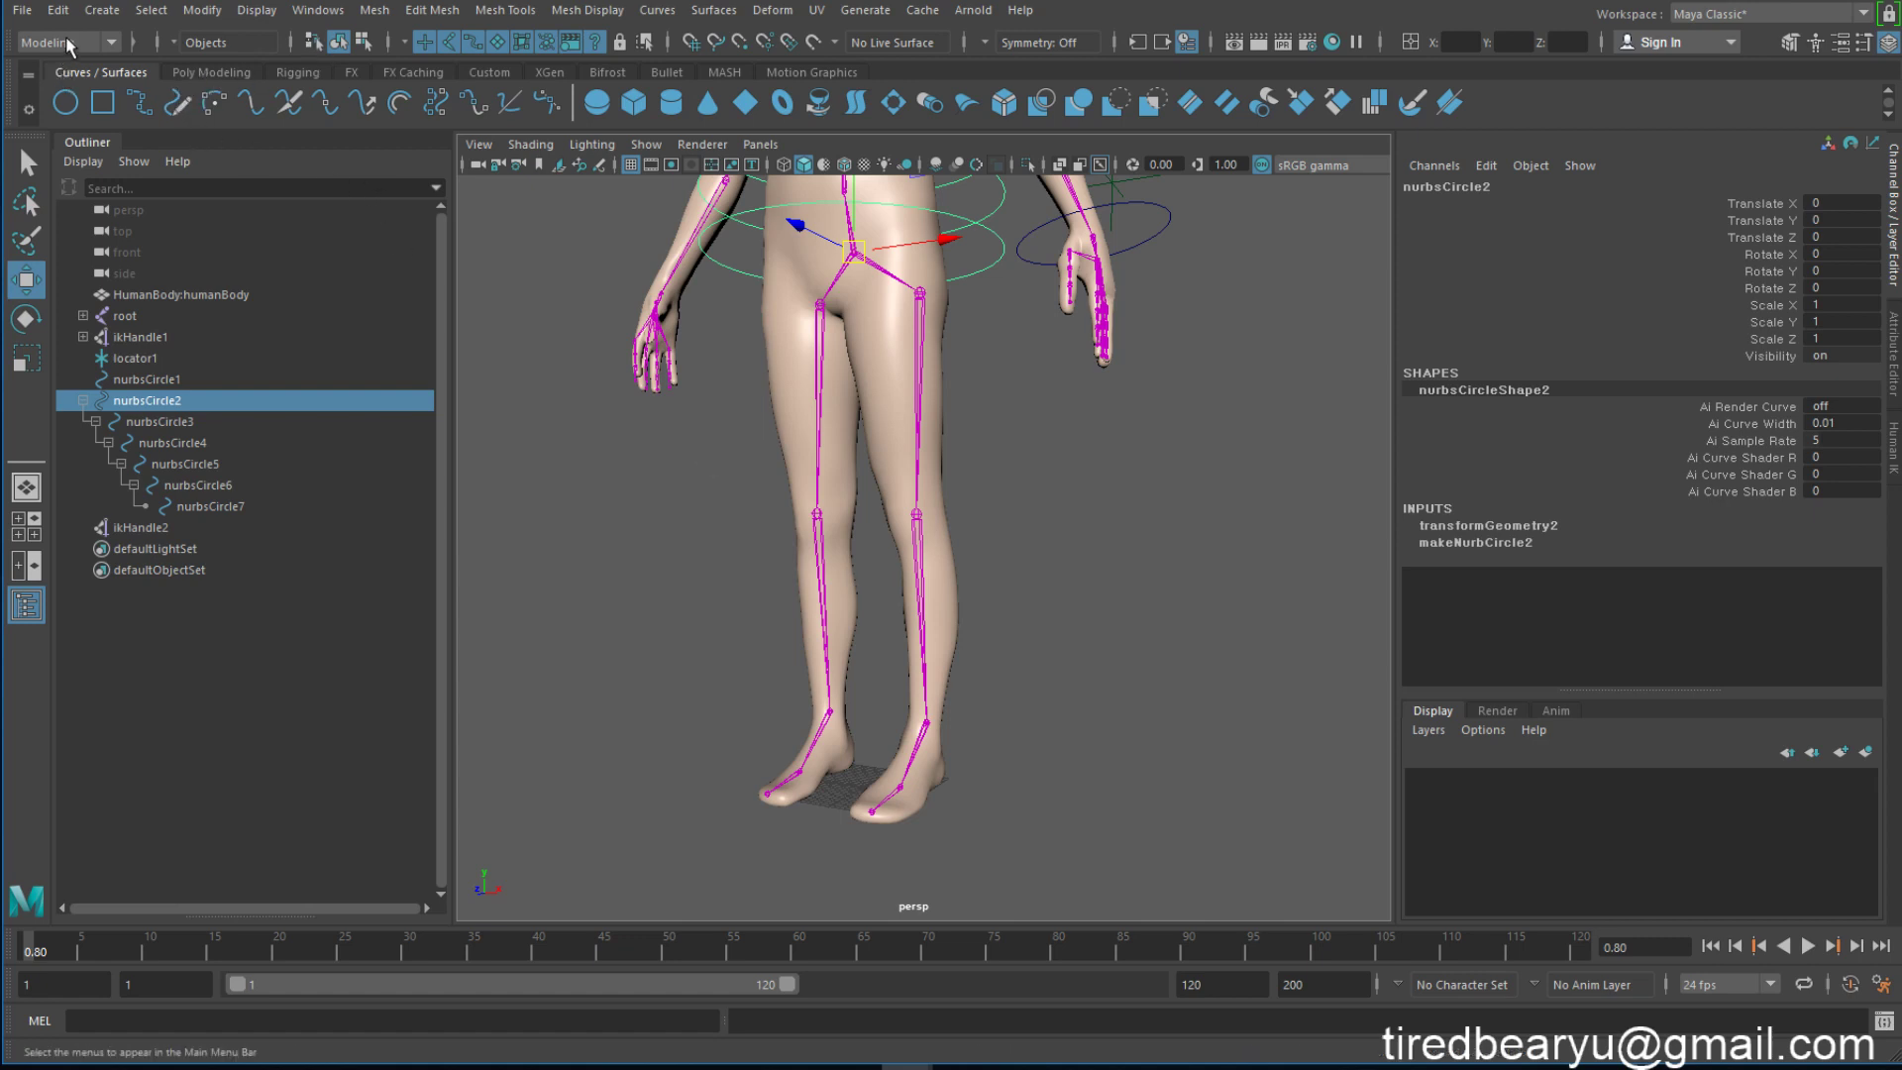
{"action": "key", "text": "F3"}
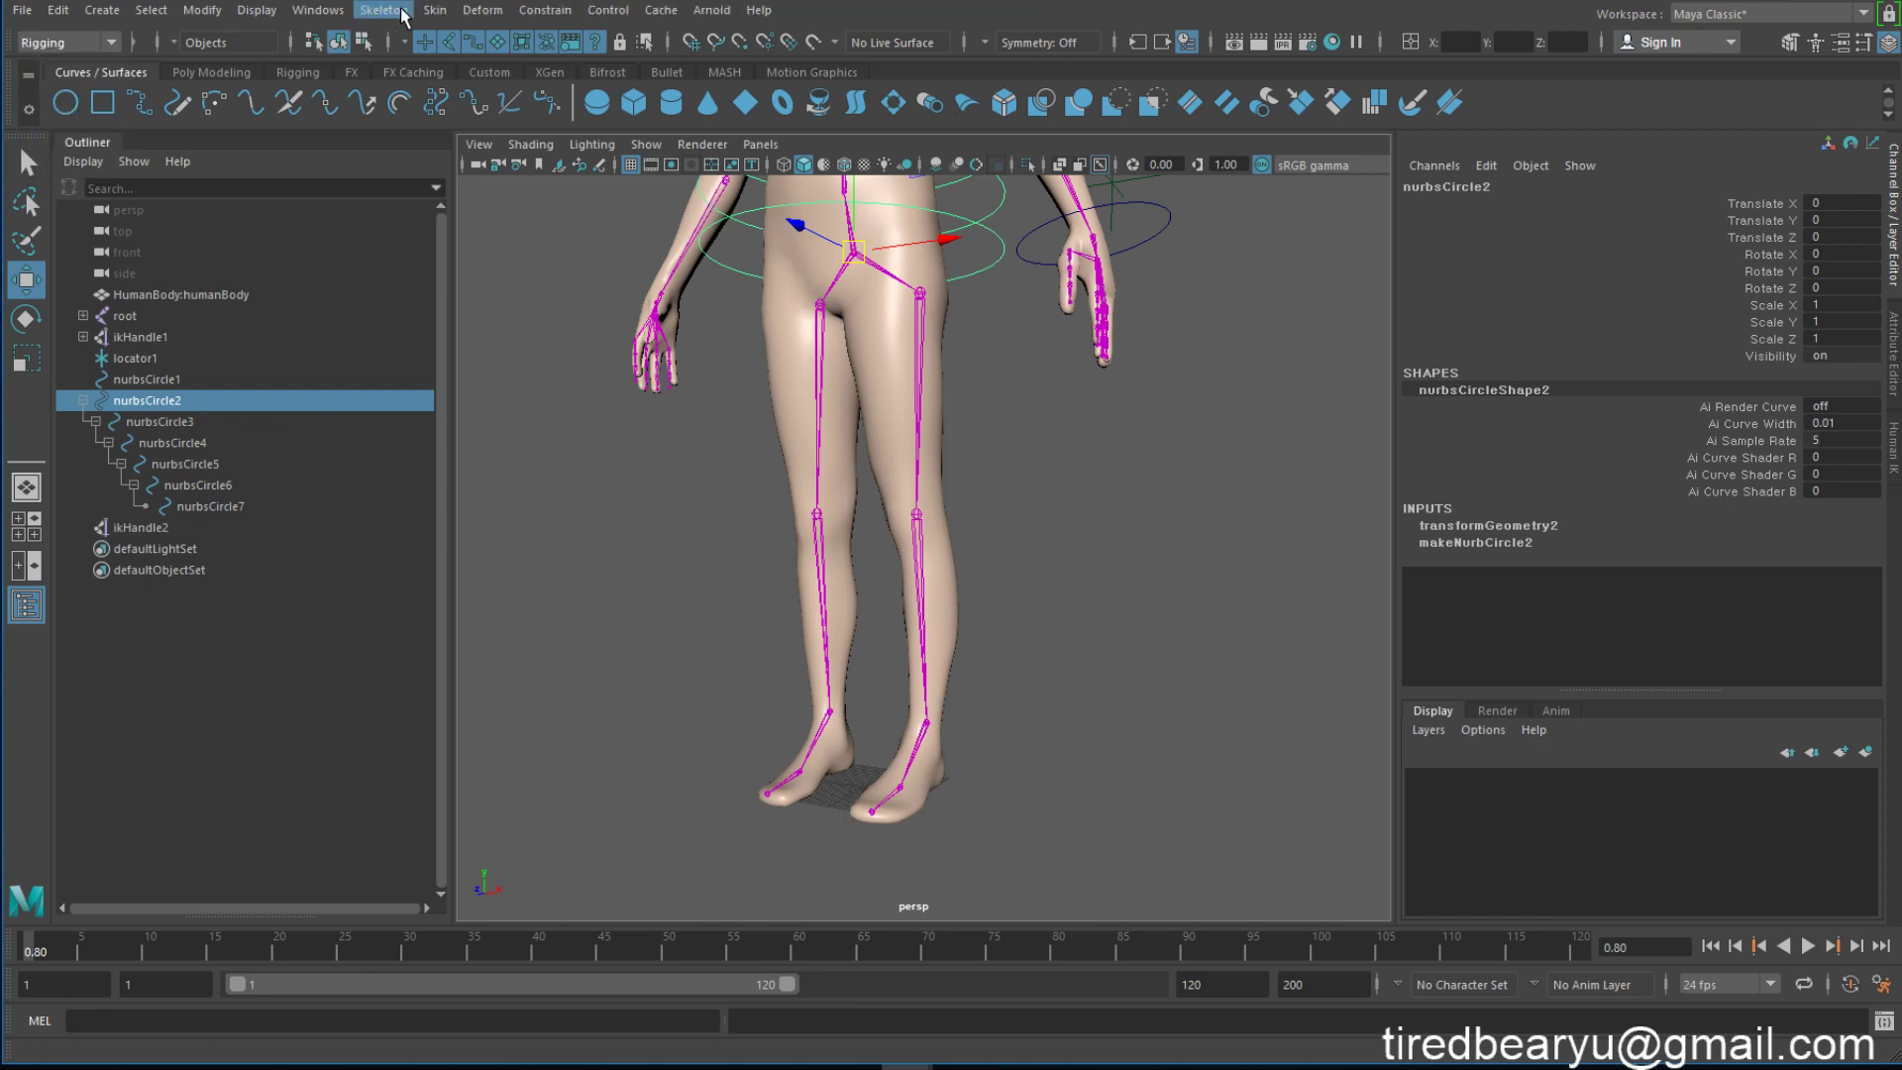
{"action": "left_click", "coordinate": [402, 11]}
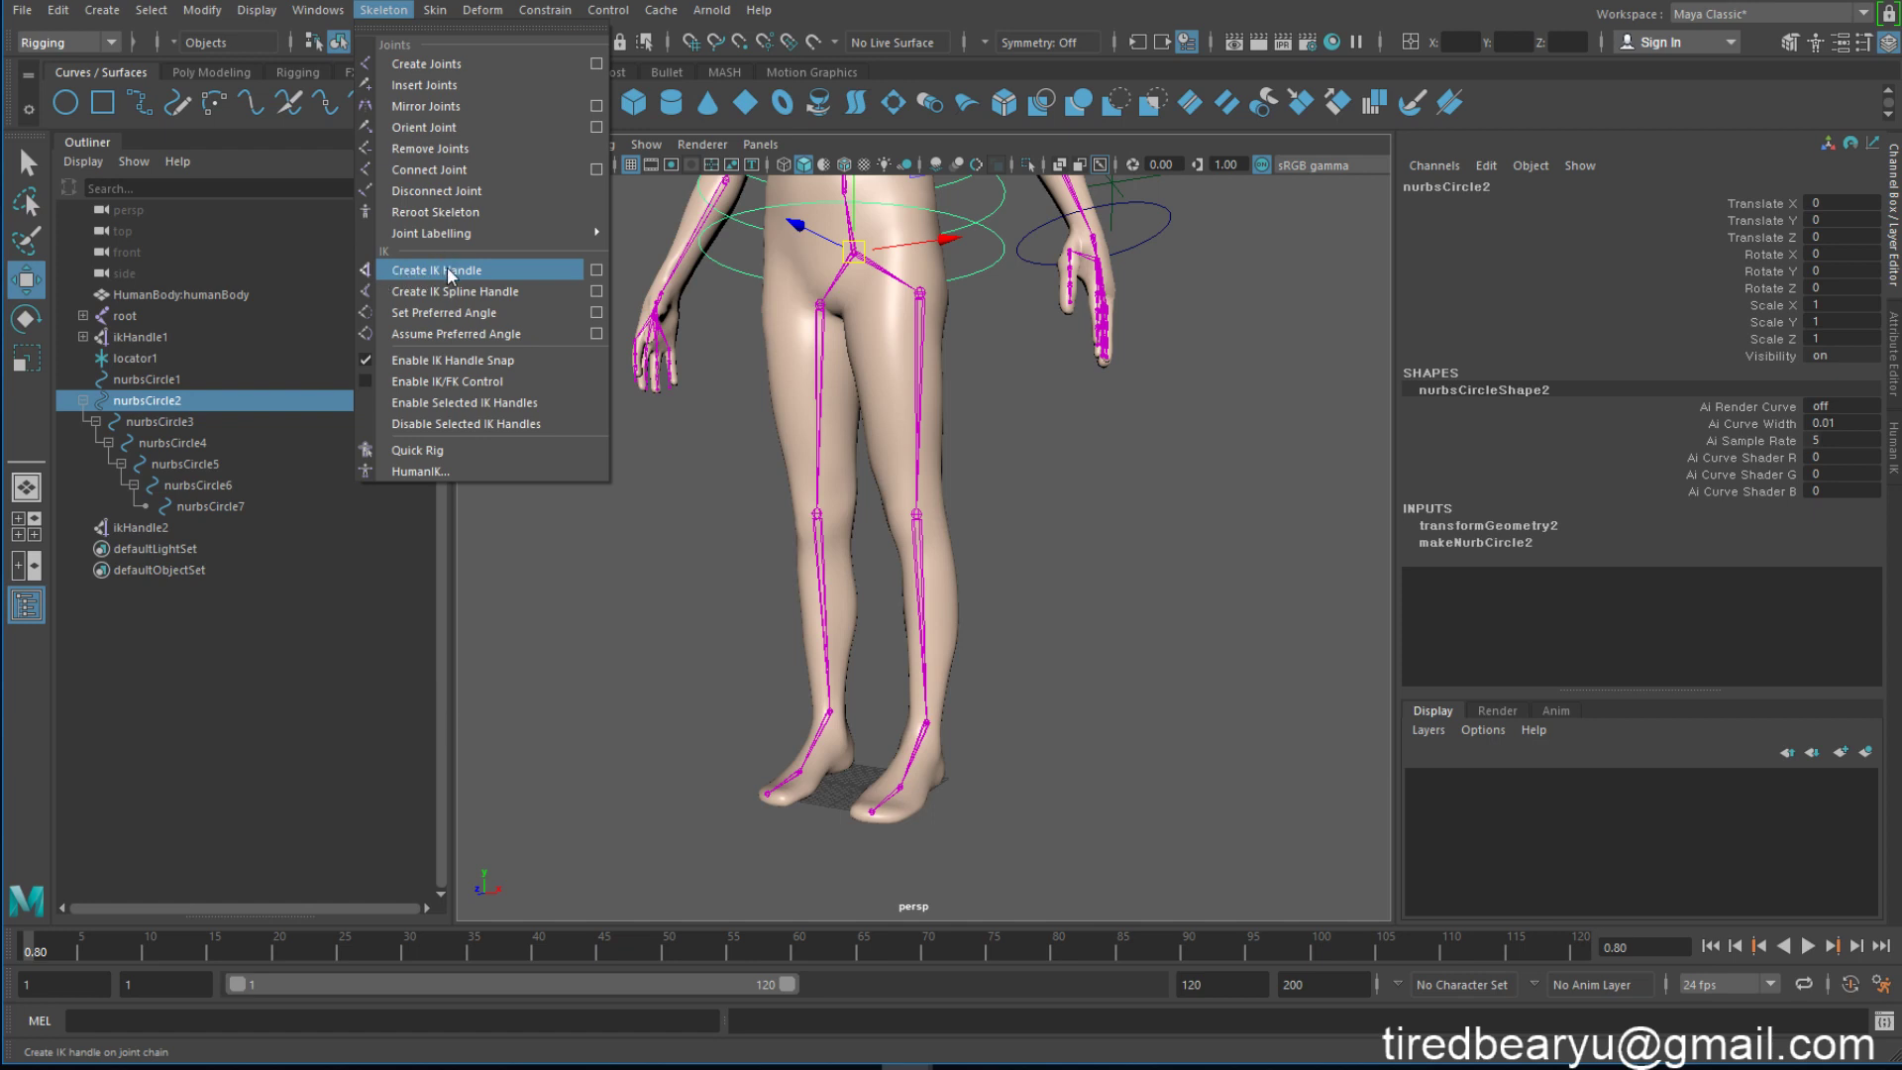
{"action": "left_click", "coordinate": [592, 269]}
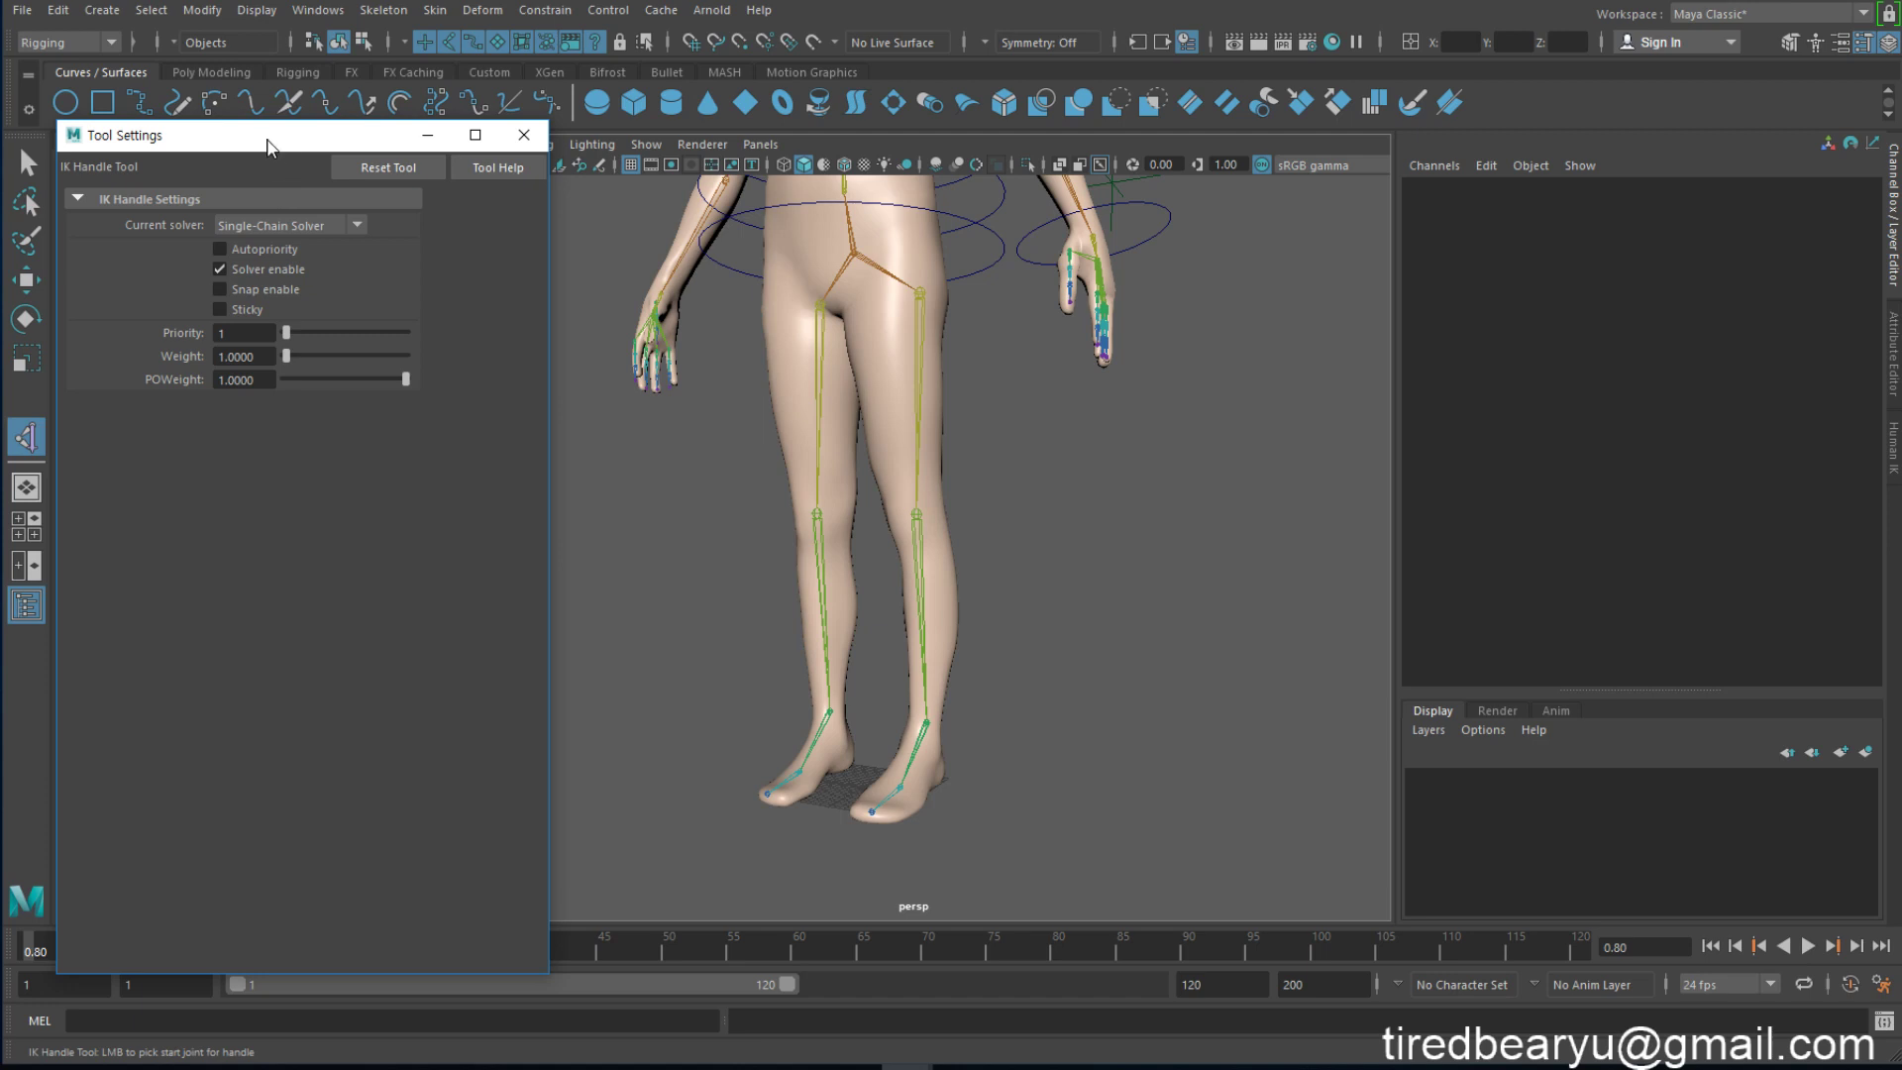
{"action": "left_click_drag", "start_coordinate": [268, 146], "coordinate": [332, 72]}
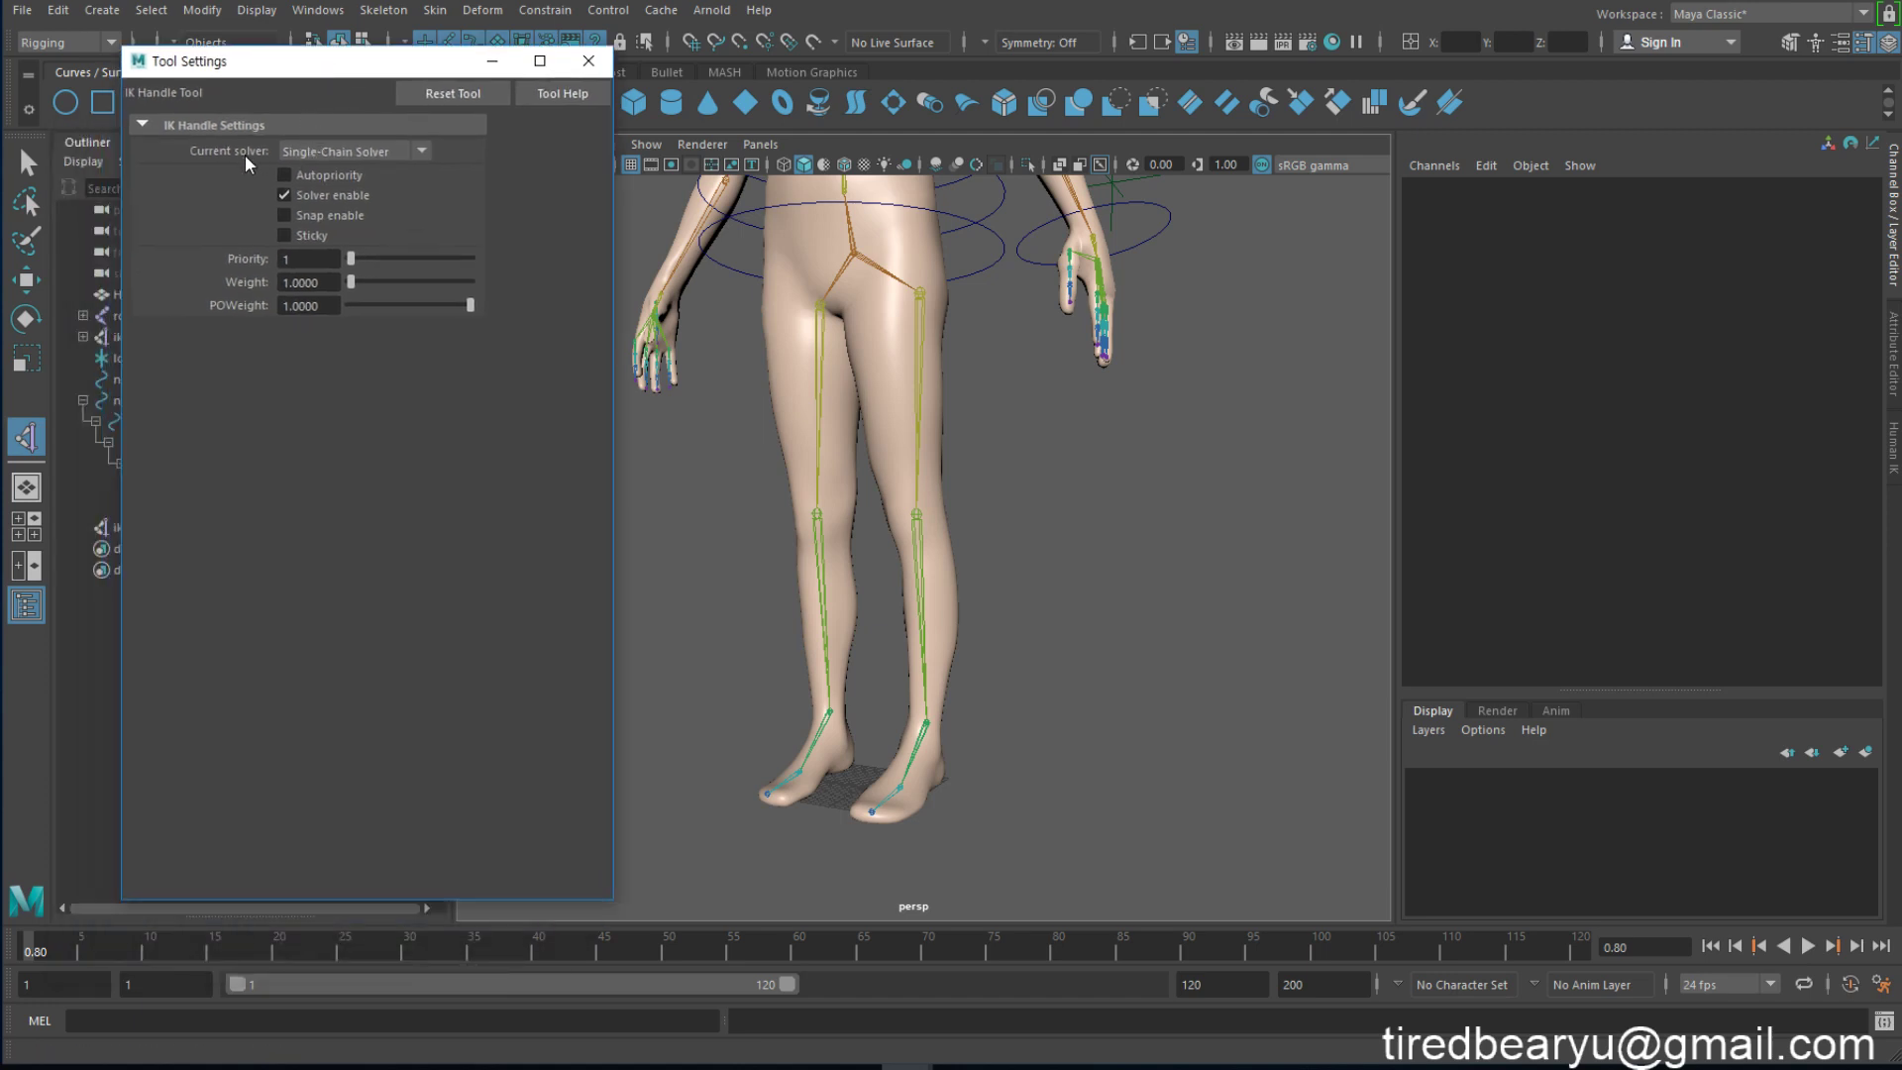
{"action": "left_click", "coordinate": [315, 153]}
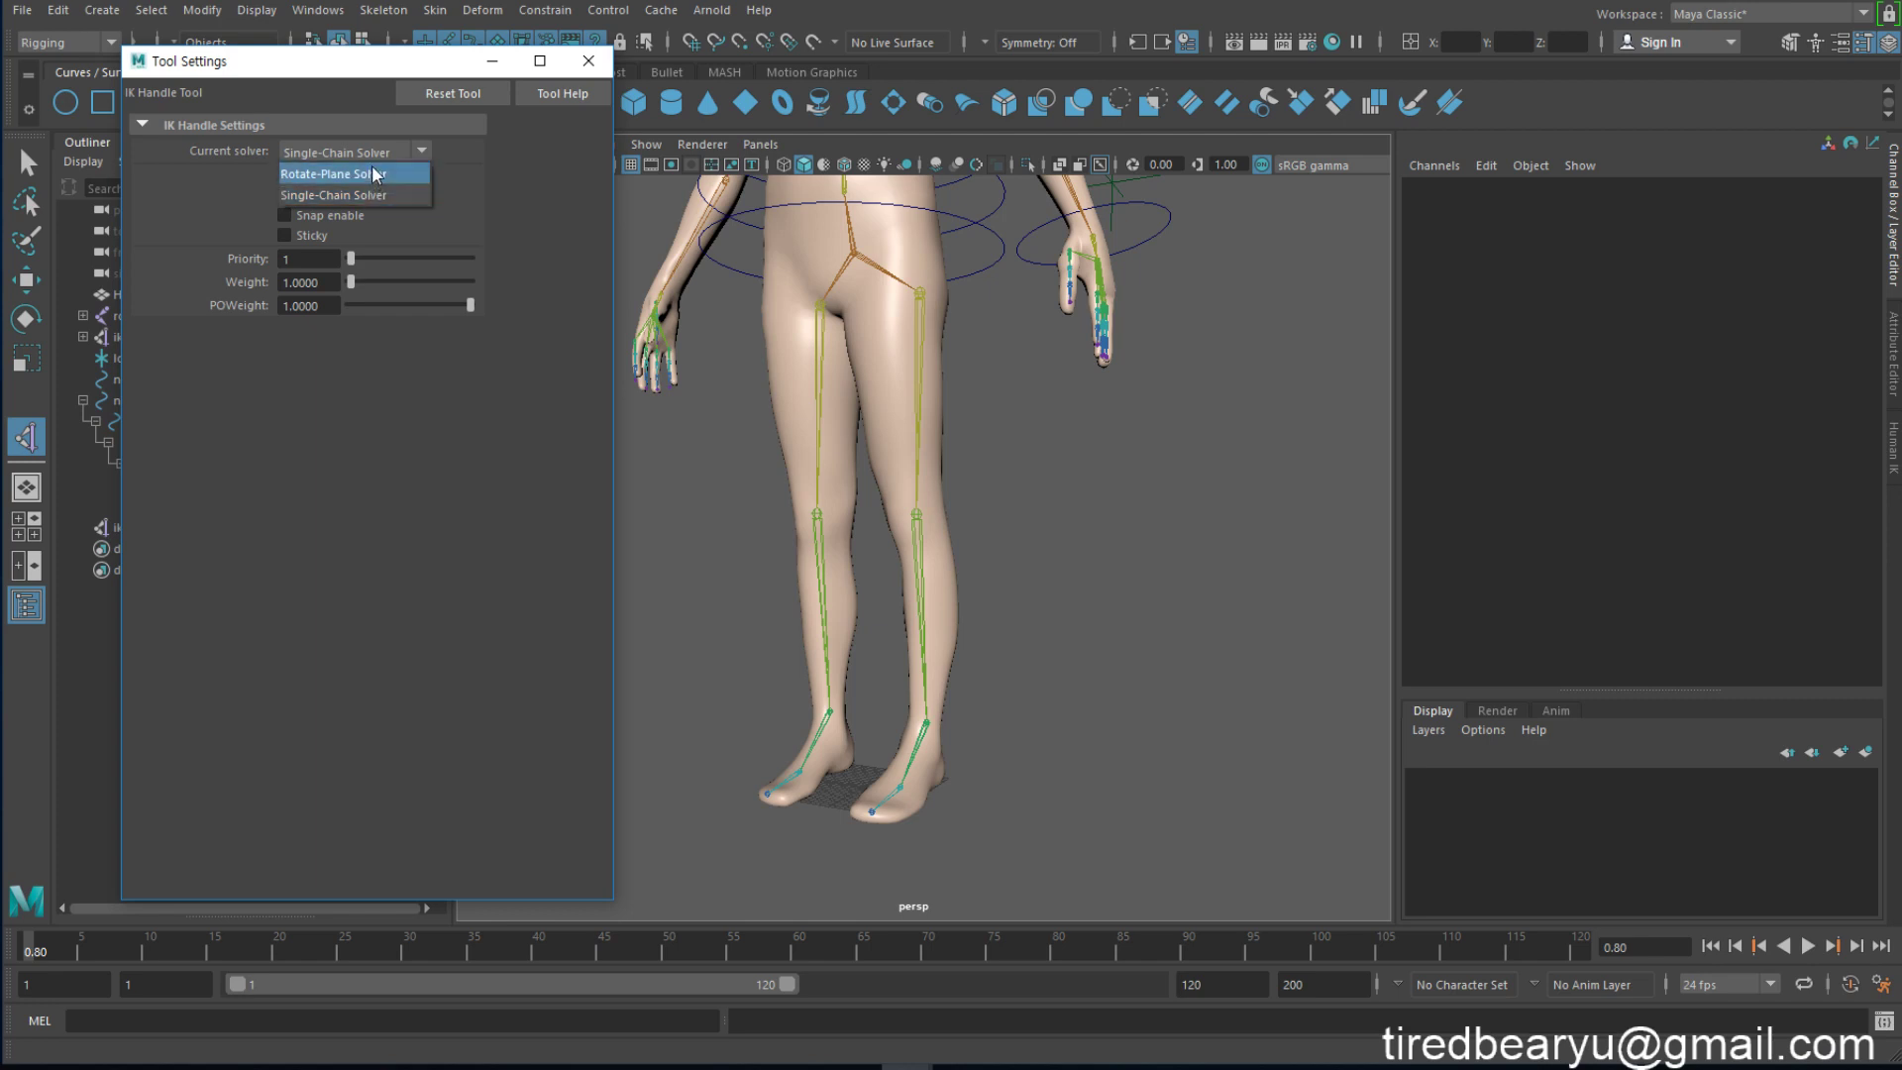
{"action": "left_click", "coordinate": [333, 173]}
Step: Recheck the solver list to confirm Rotate-Plane Solver stays selected
{"action": "left_click", "coordinate": [350, 148]}
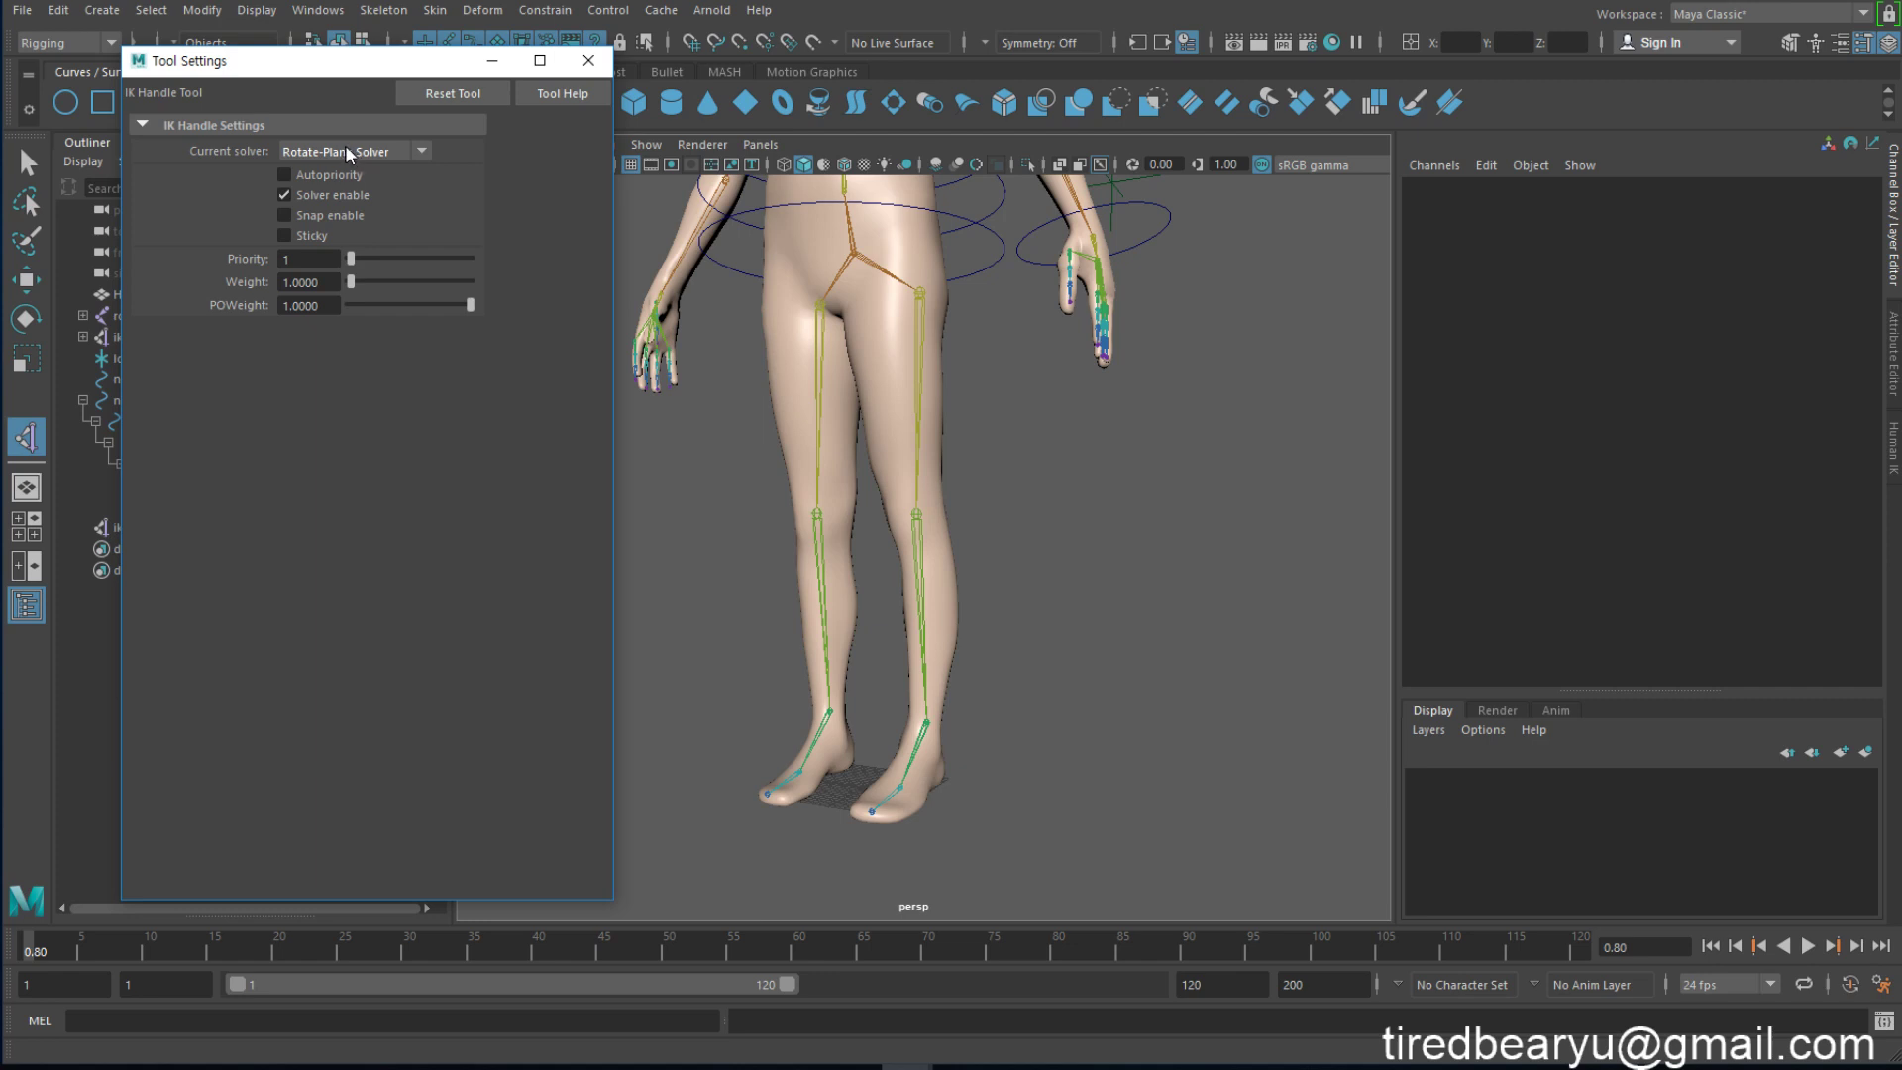
{"action": "left_click", "coordinate": [346, 148]}
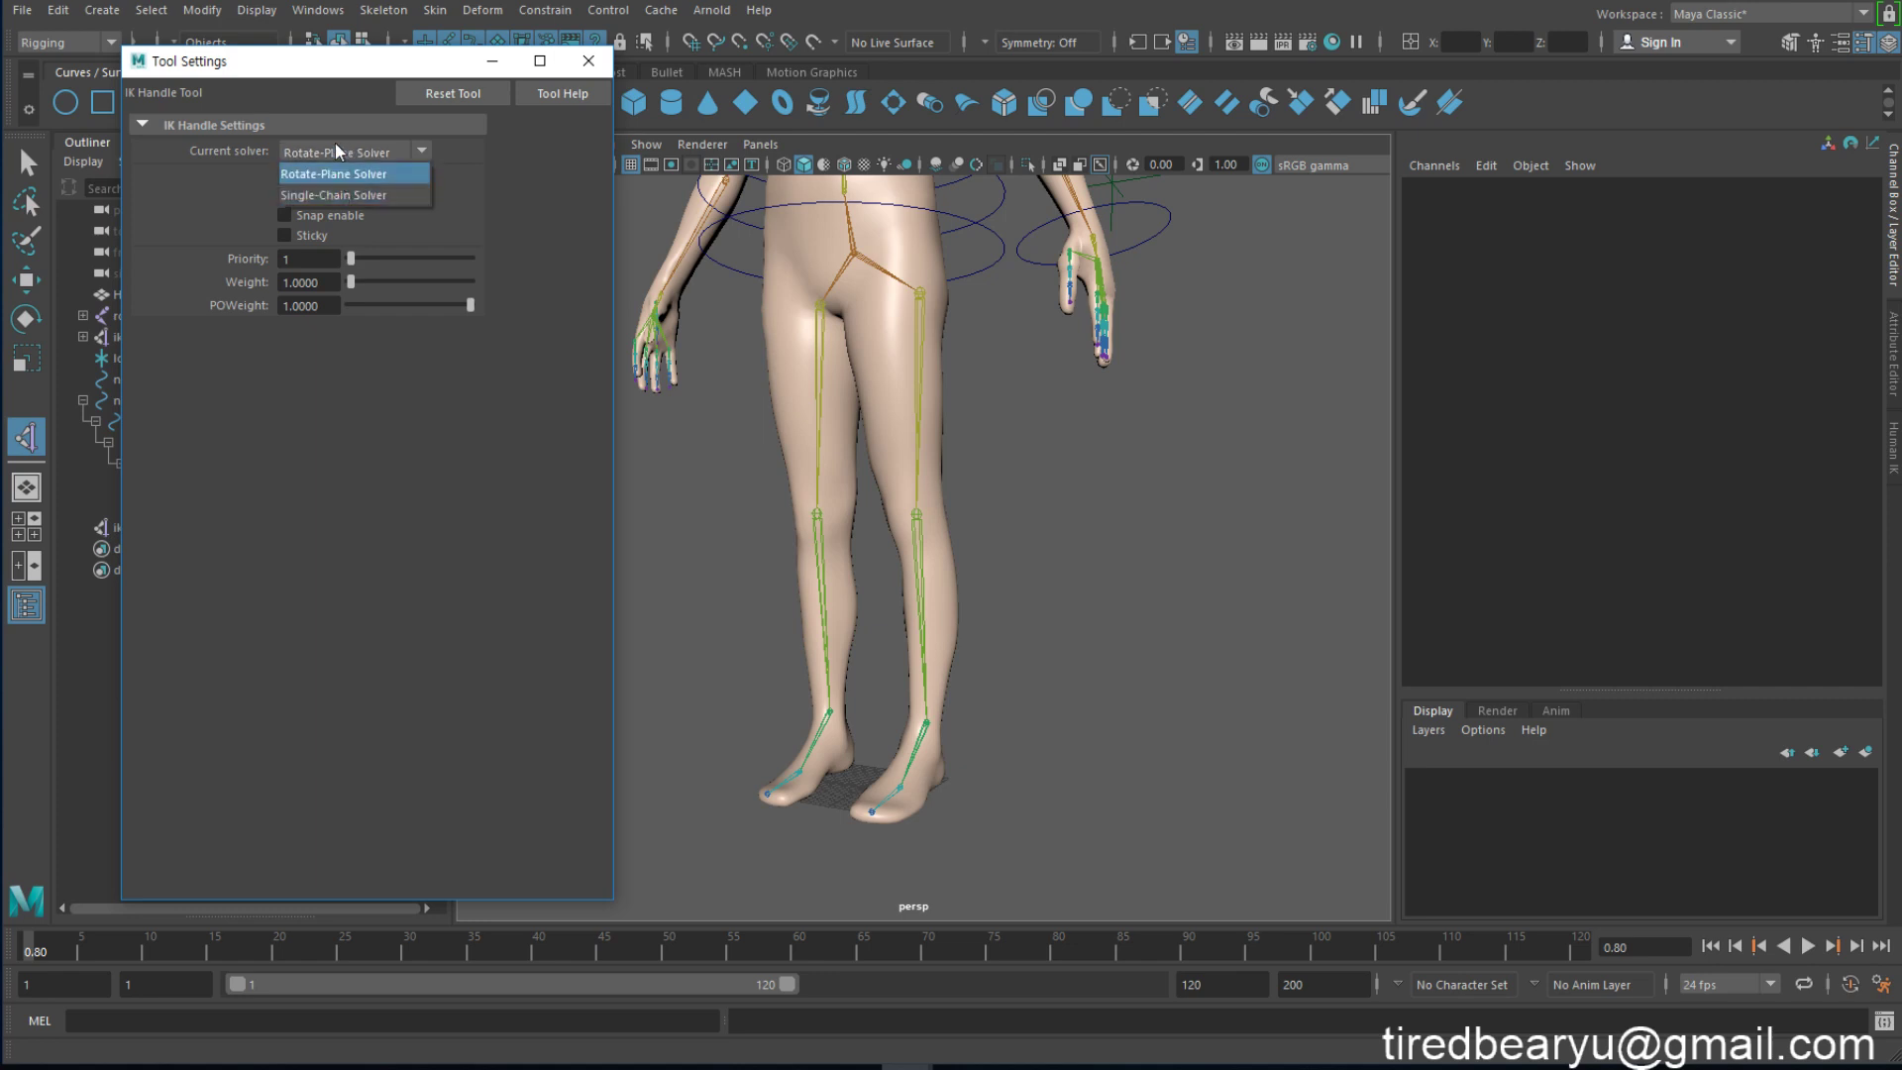
{"action": "left_click", "coordinate": [340, 174]}
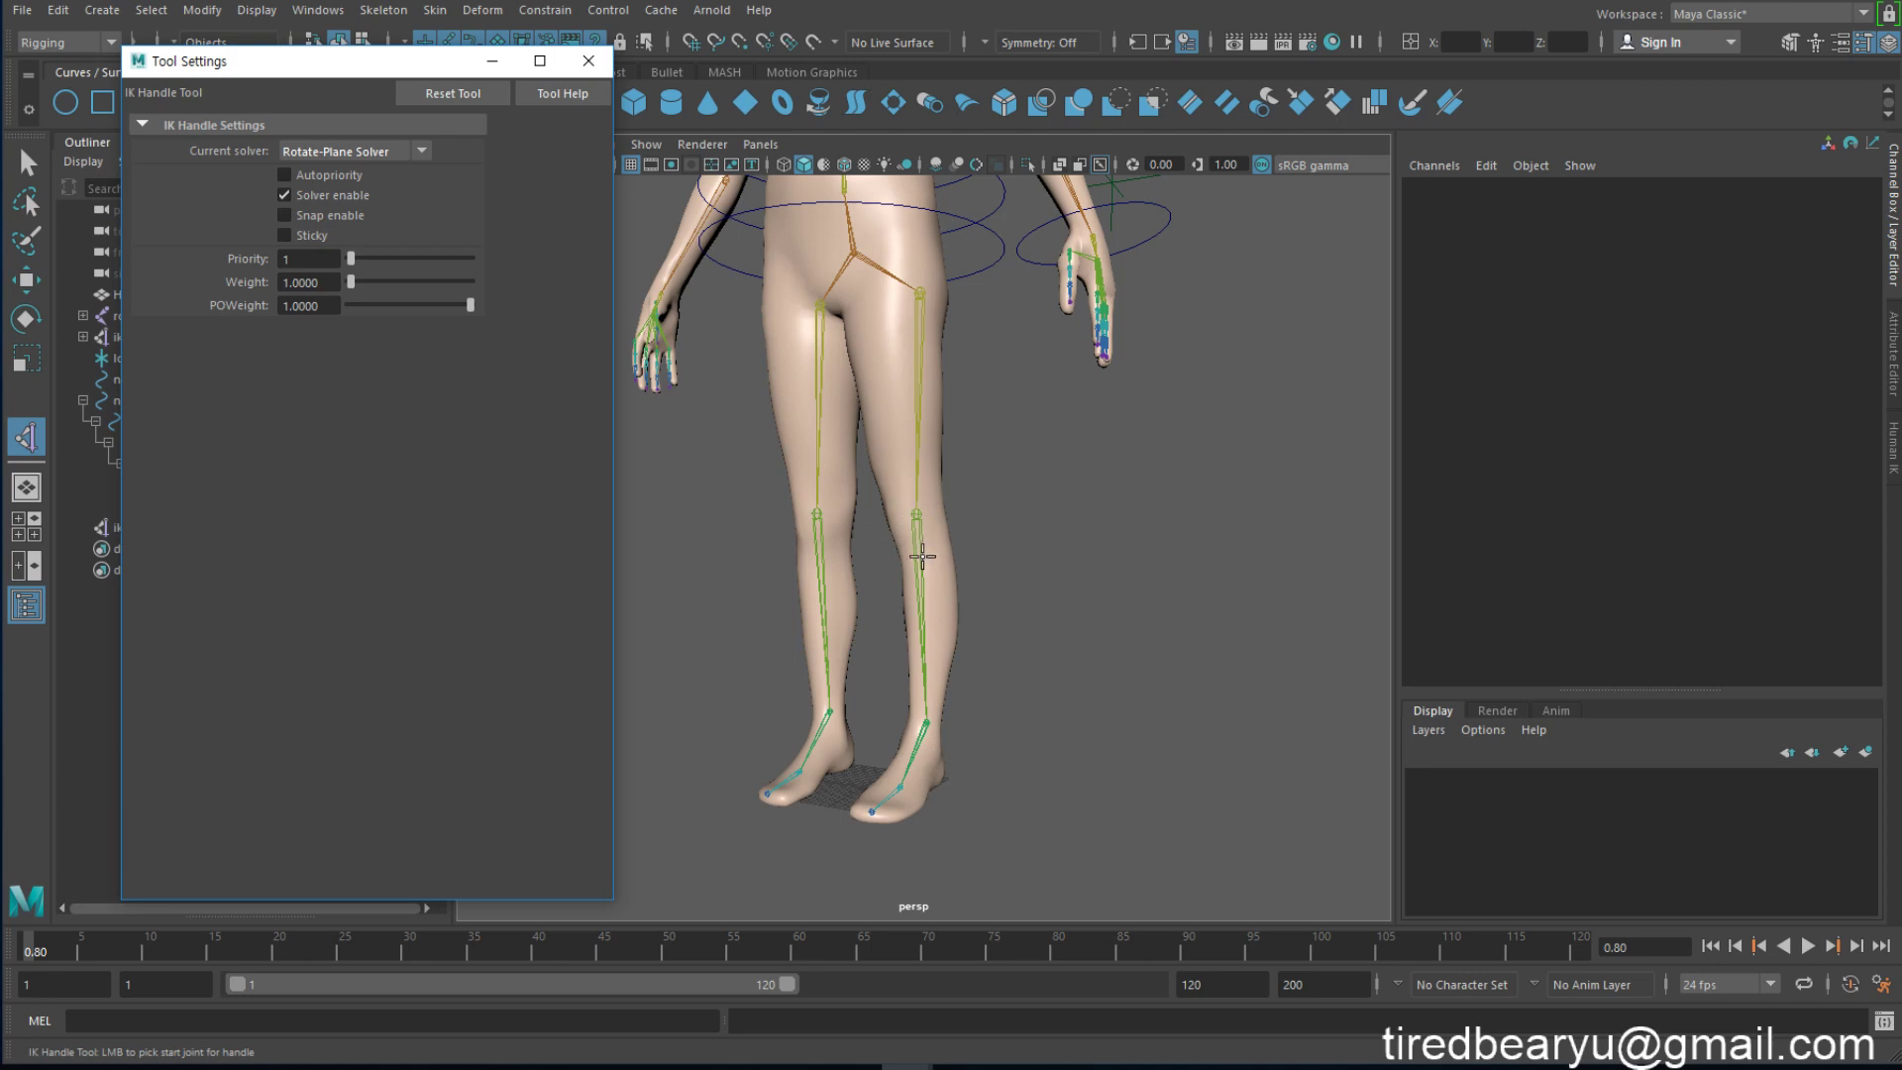
{"action": "left_click", "coordinate": [937, 320]}
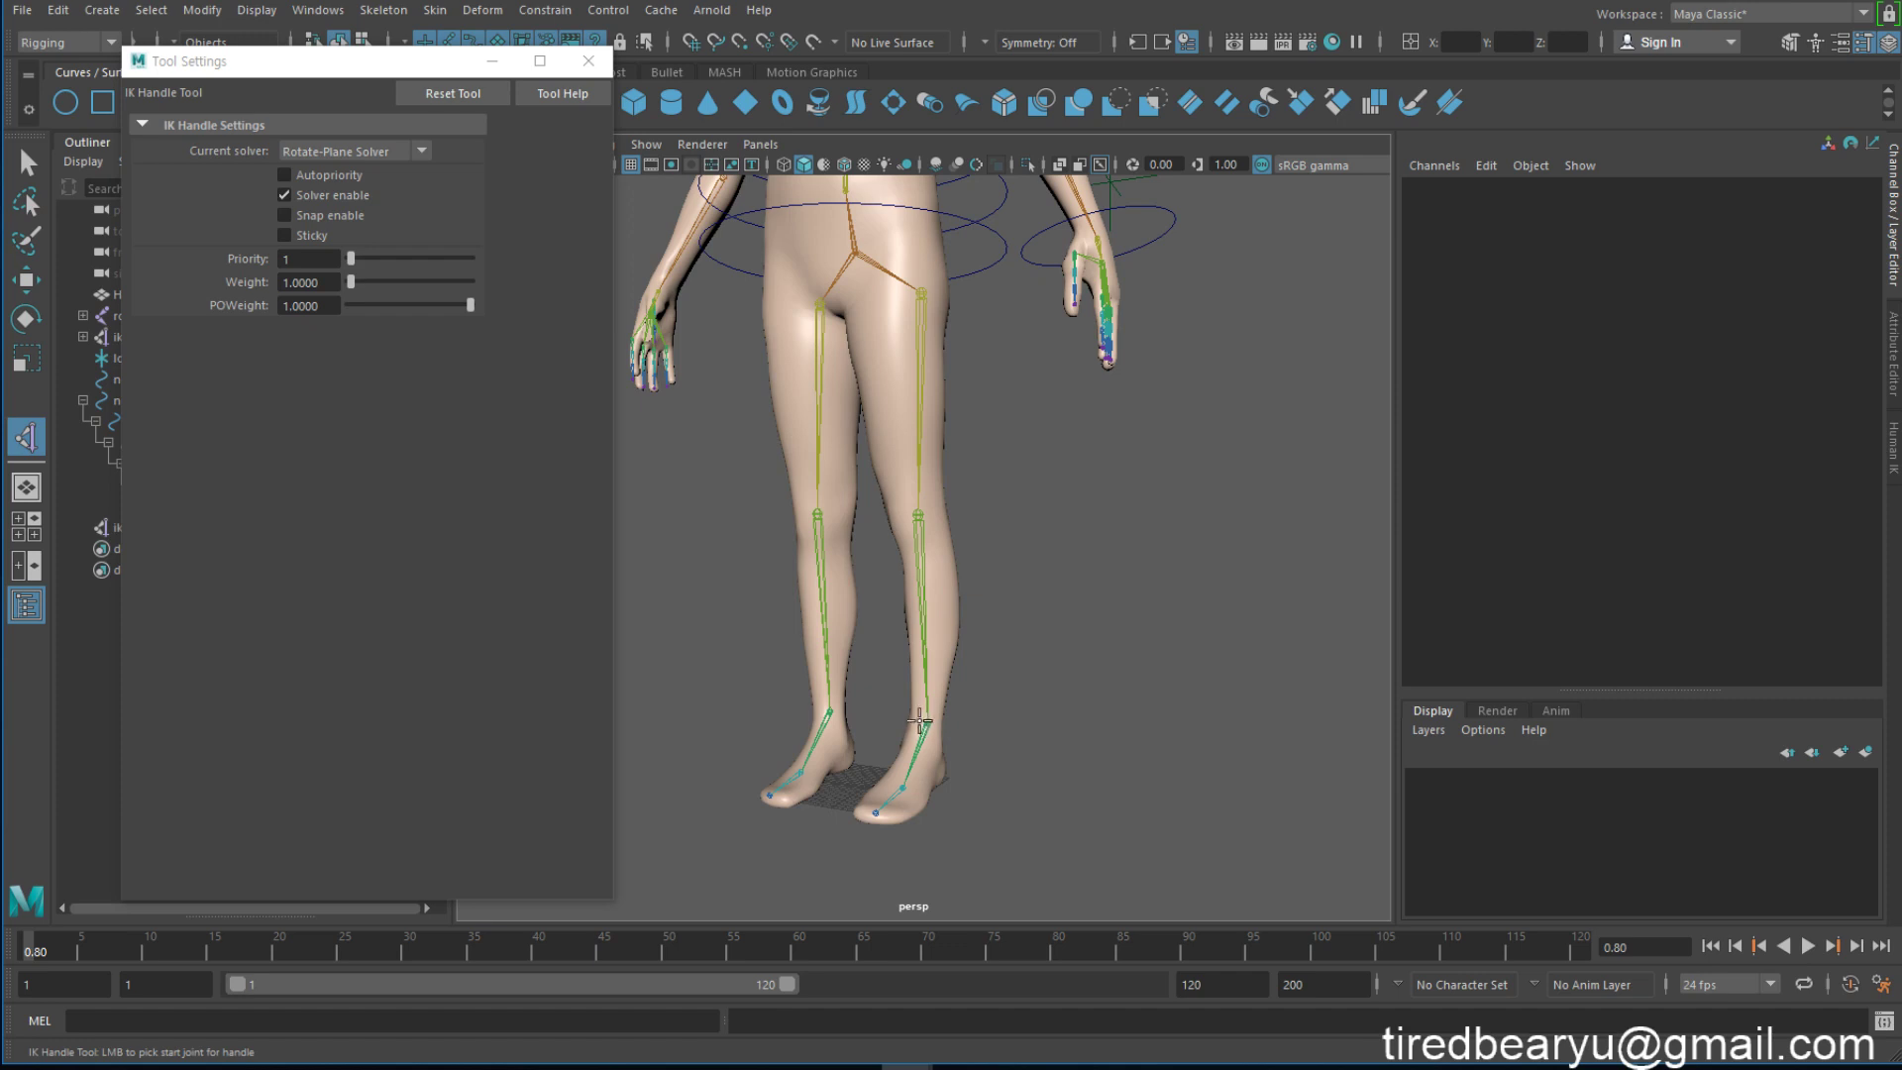
{"action": "scroll", "coordinate": [926, 726], "scroll_direction": "up", "scroll_amount": 2}
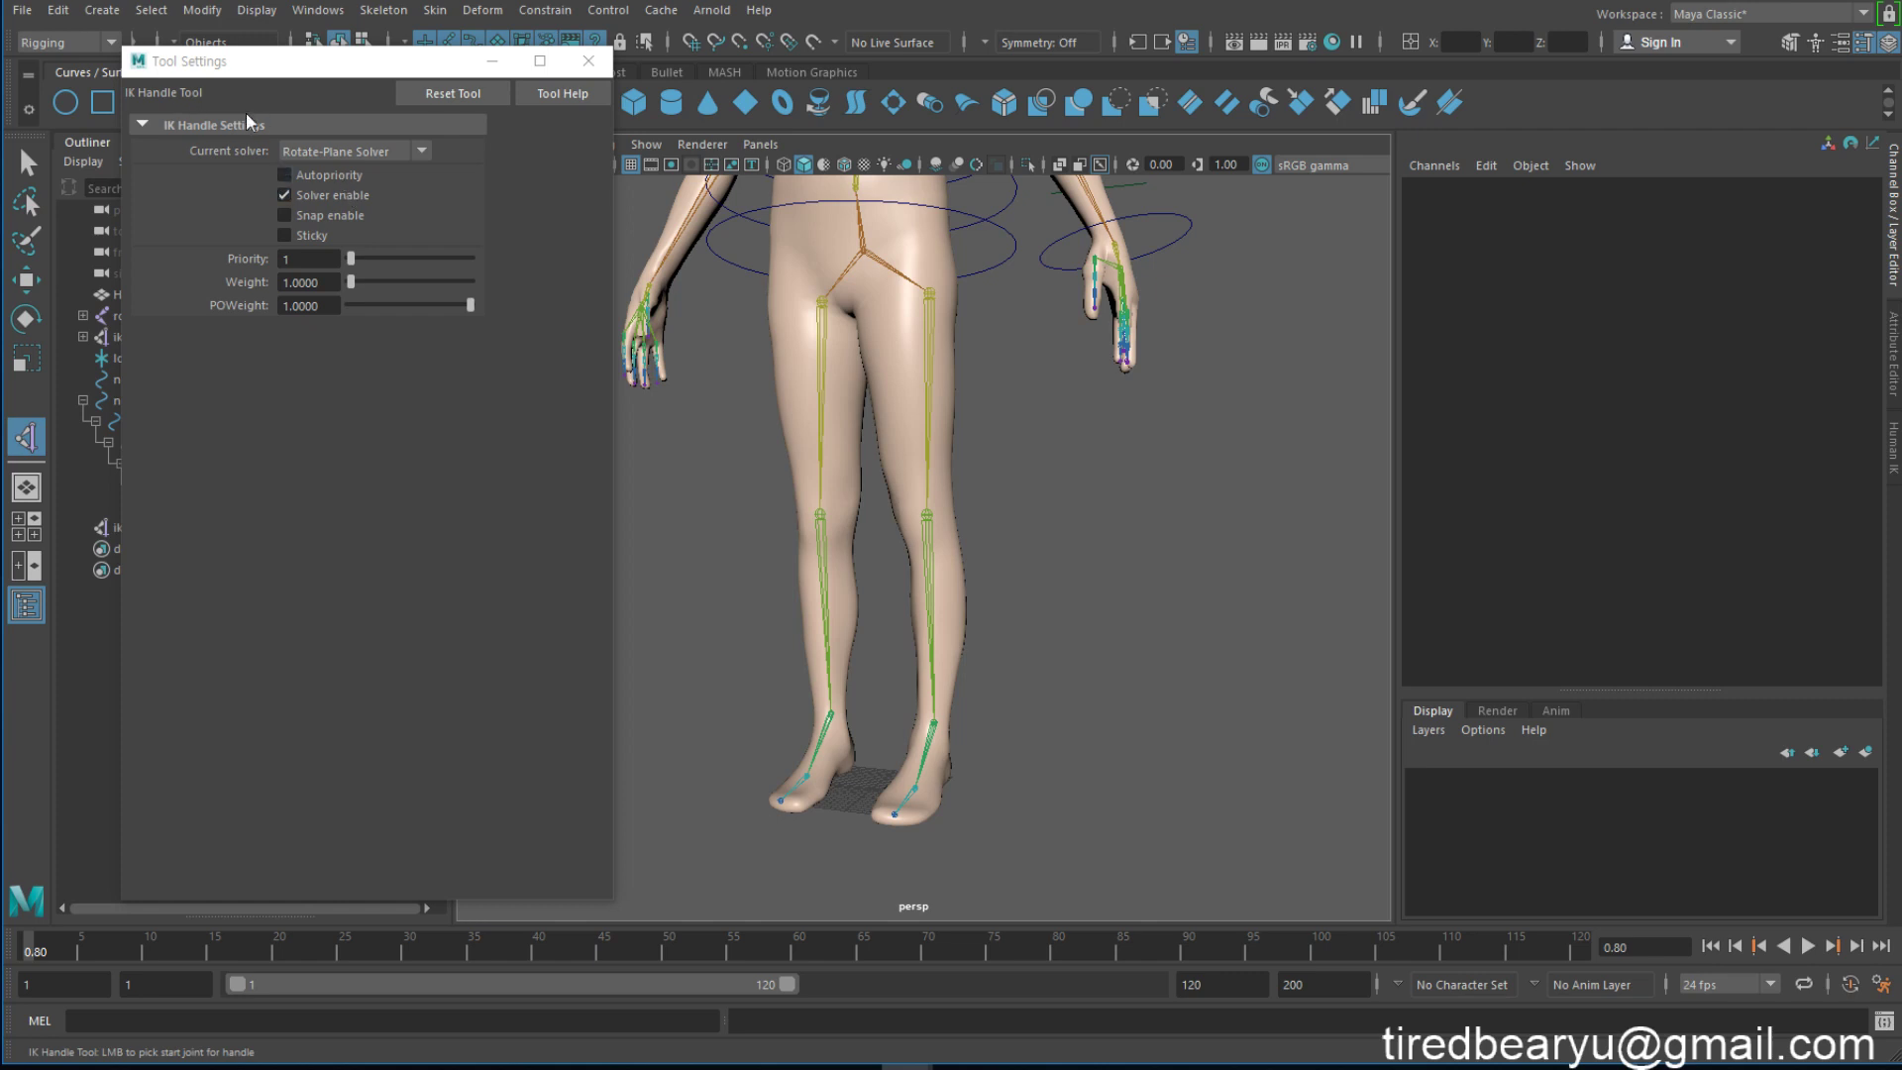
Step: Draw the rotate-plane IK chain from the L_leg hip joint to the left ankle
{"action": "left_click", "coordinate": [334, 155]}
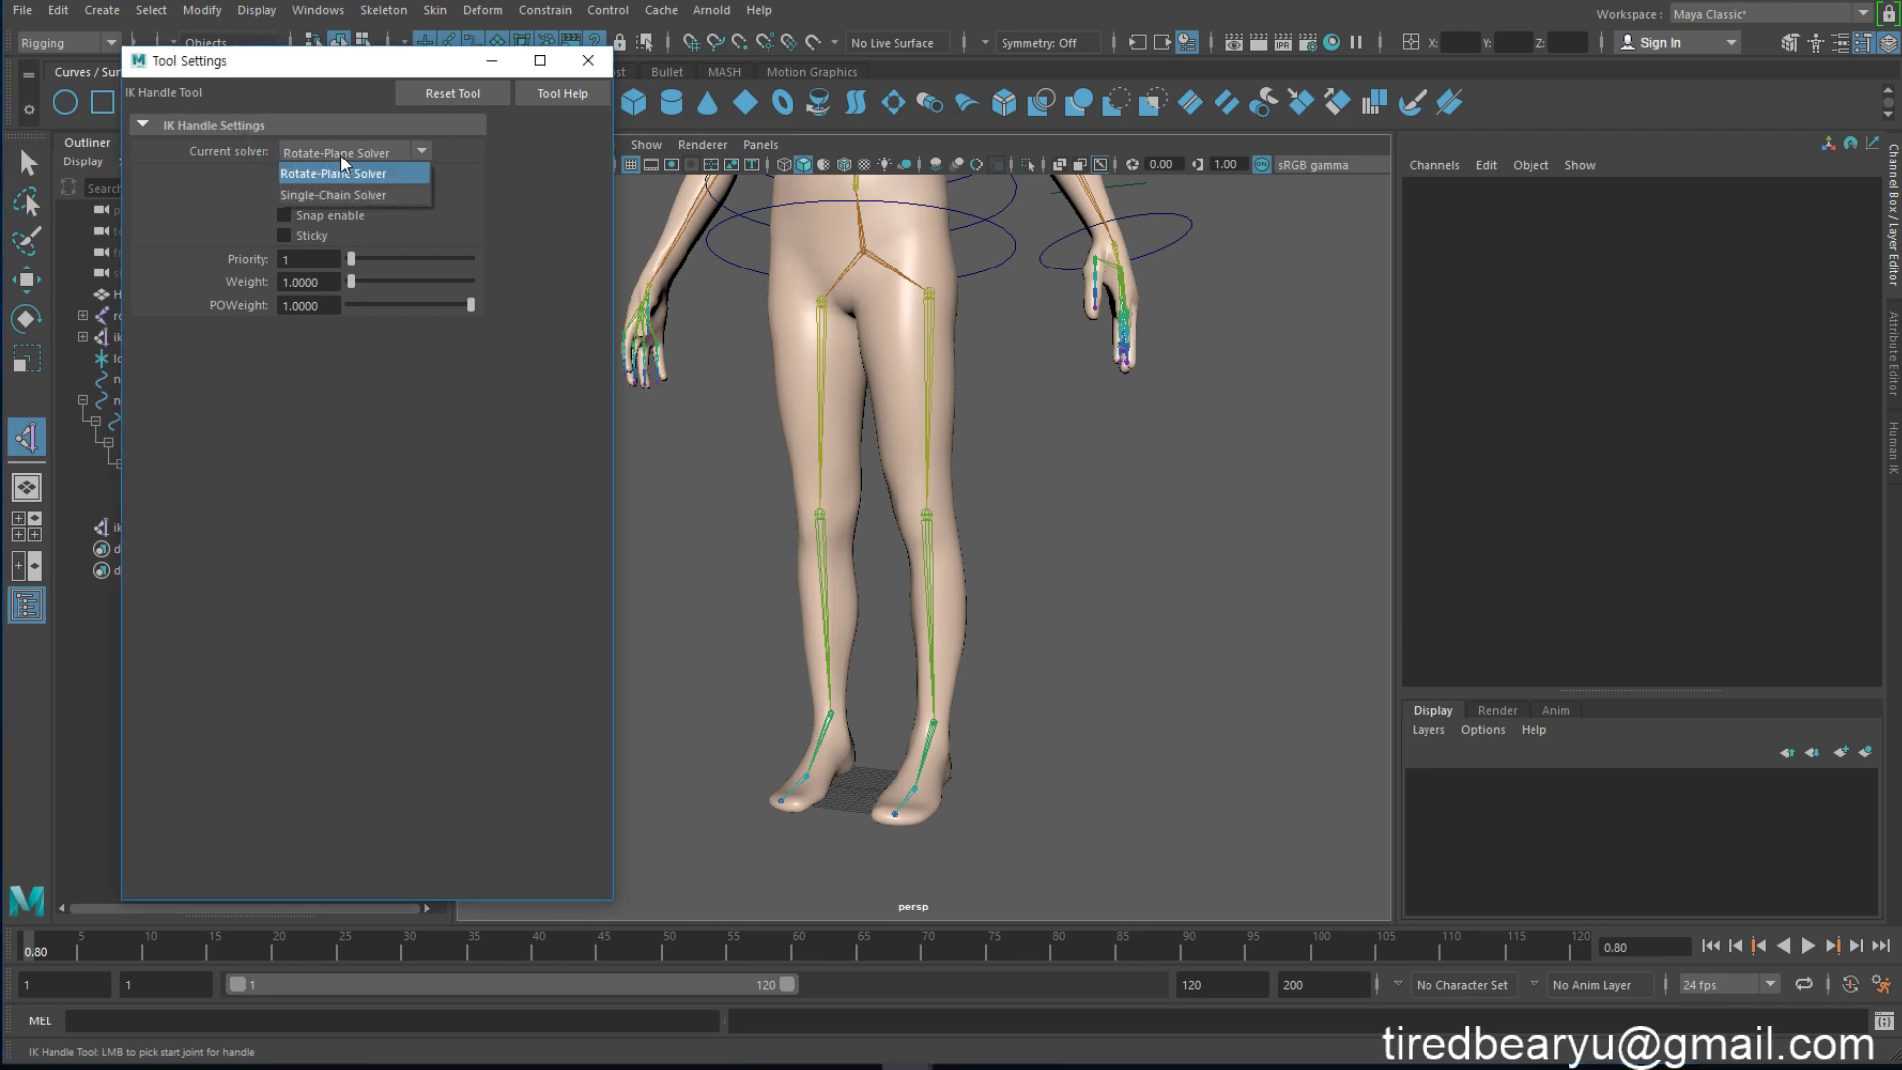
{"action": "left_click", "coordinate": [347, 181]}
{"action": "middle_click_drag", "start_coordinate": [708, 295], "coordinate": [690, 317], "text": "alt"}
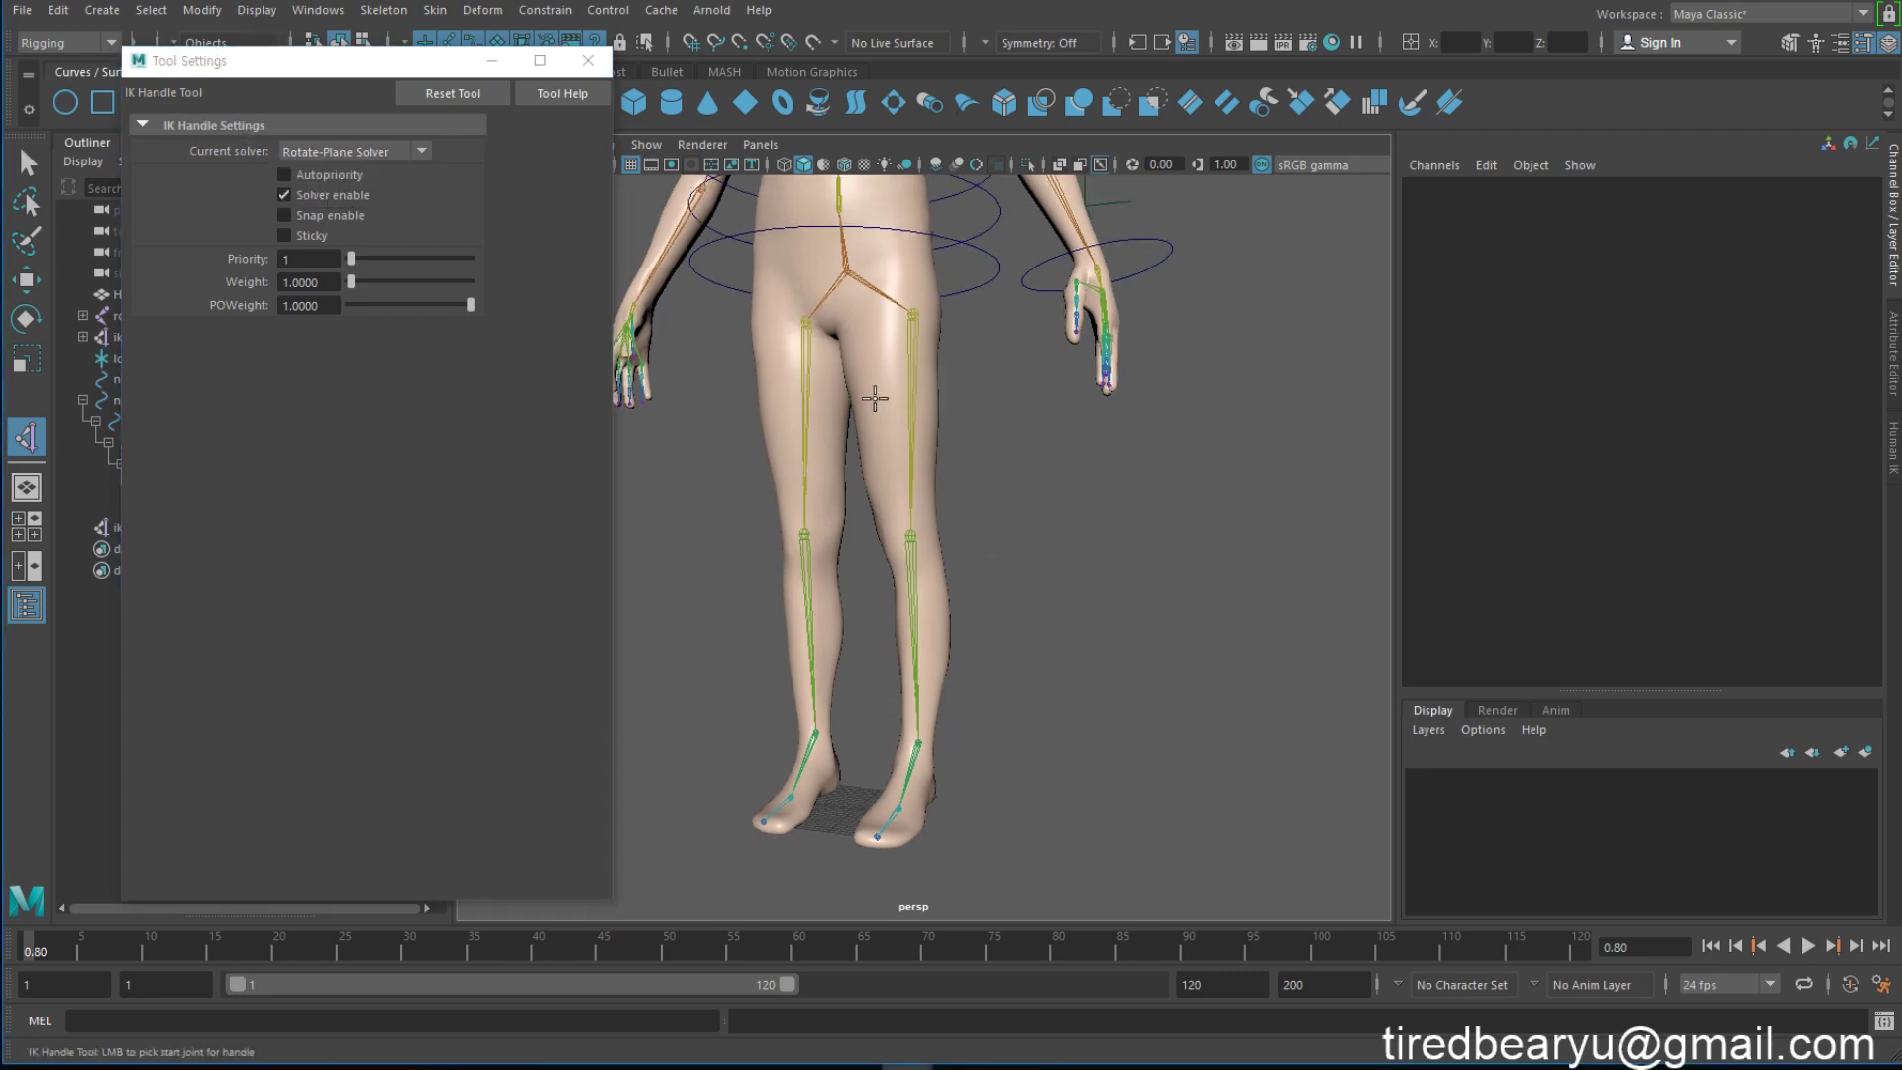
{"action": "left_click", "coordinate": [911, 312]}
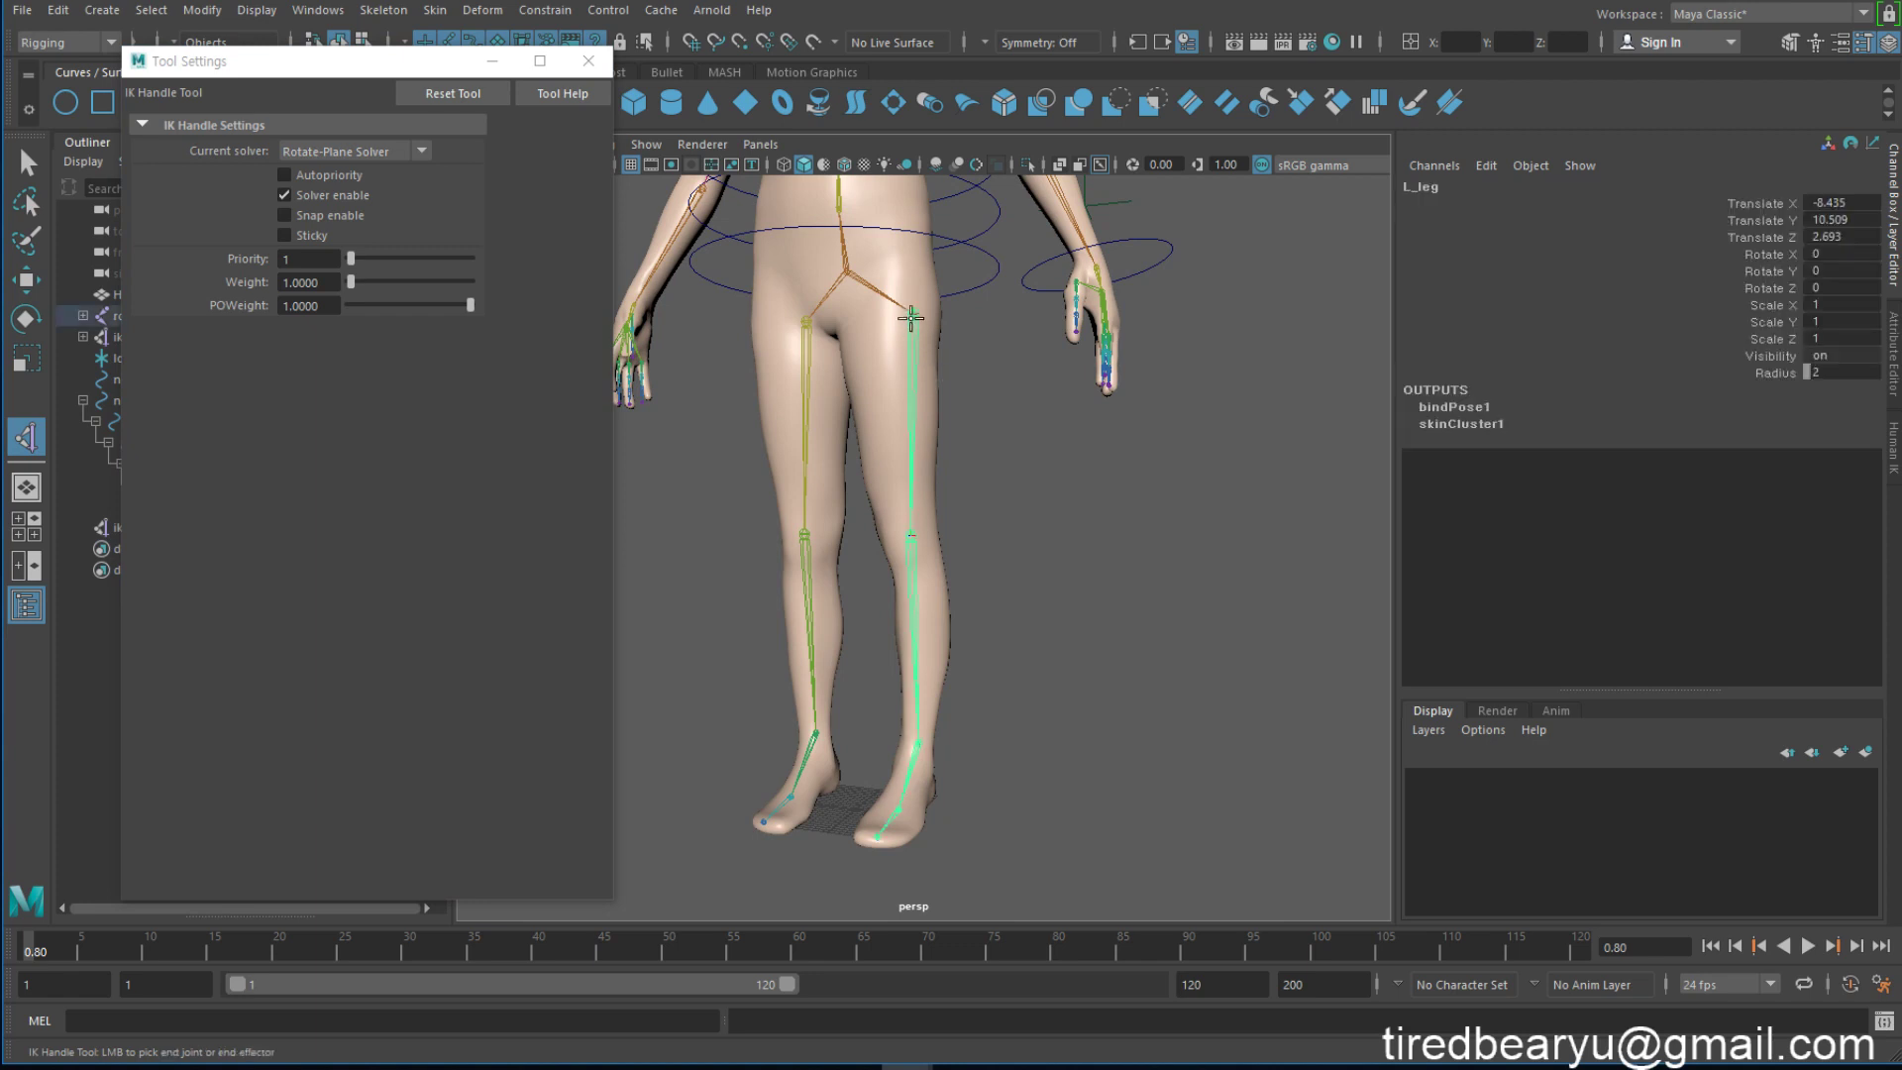
{"action": "left_click", "coordinate": [917, 745]}
Step: Test-twist the leg through ikHandle3's Twist channel
{"action": "key", "text": "w"}
{"action": "mouse_move", "coordinate": [997, 765]}
{"action": "left_mouse_down", "text": "alt"}
{"action": "mouse_move", "coordinate": [918, 764]}
{"action": "mouse_move", "coordinate": [941, 761]}
{"action": "left_mouse_up", "text": "alt"}
{"action": "left_click_drag", "start_coordinate": [876, 690], "coordinate": [991, 695], "text": "alt"}
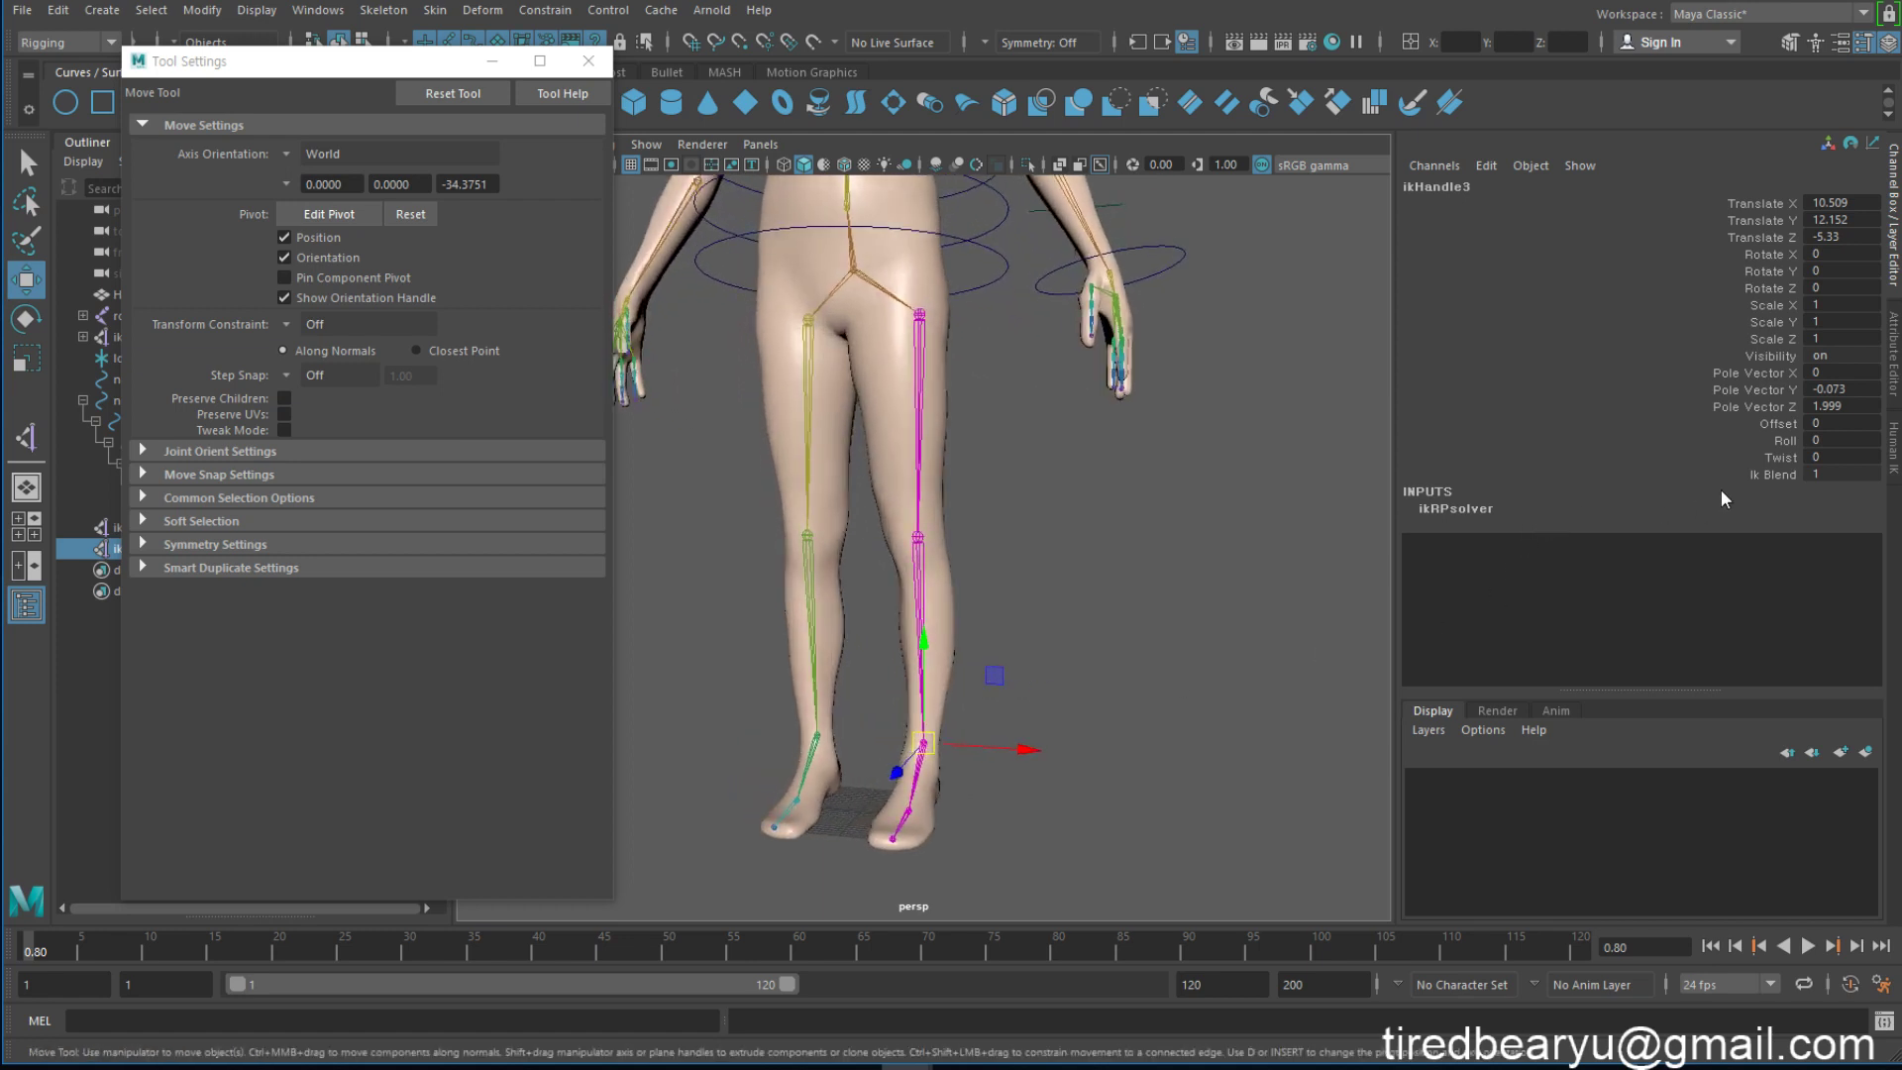
{"action": "left_click", "coordinate": [1757, 458]}
{"action": "mouse_move", "coordinate": [990, 634]}
{"action": "middle_mouse_down"}
{"action": "mouse_move", "coordinate": [793, 632]}
{"action": "mouse_move", "coordinate": [973, 682]}
{"action": "mouse_move", "coordinate": [1022, 664]}
{"action": "mouse_move", "coordinate": [1001, 592]}
{"action": "middle_mouse_up"}
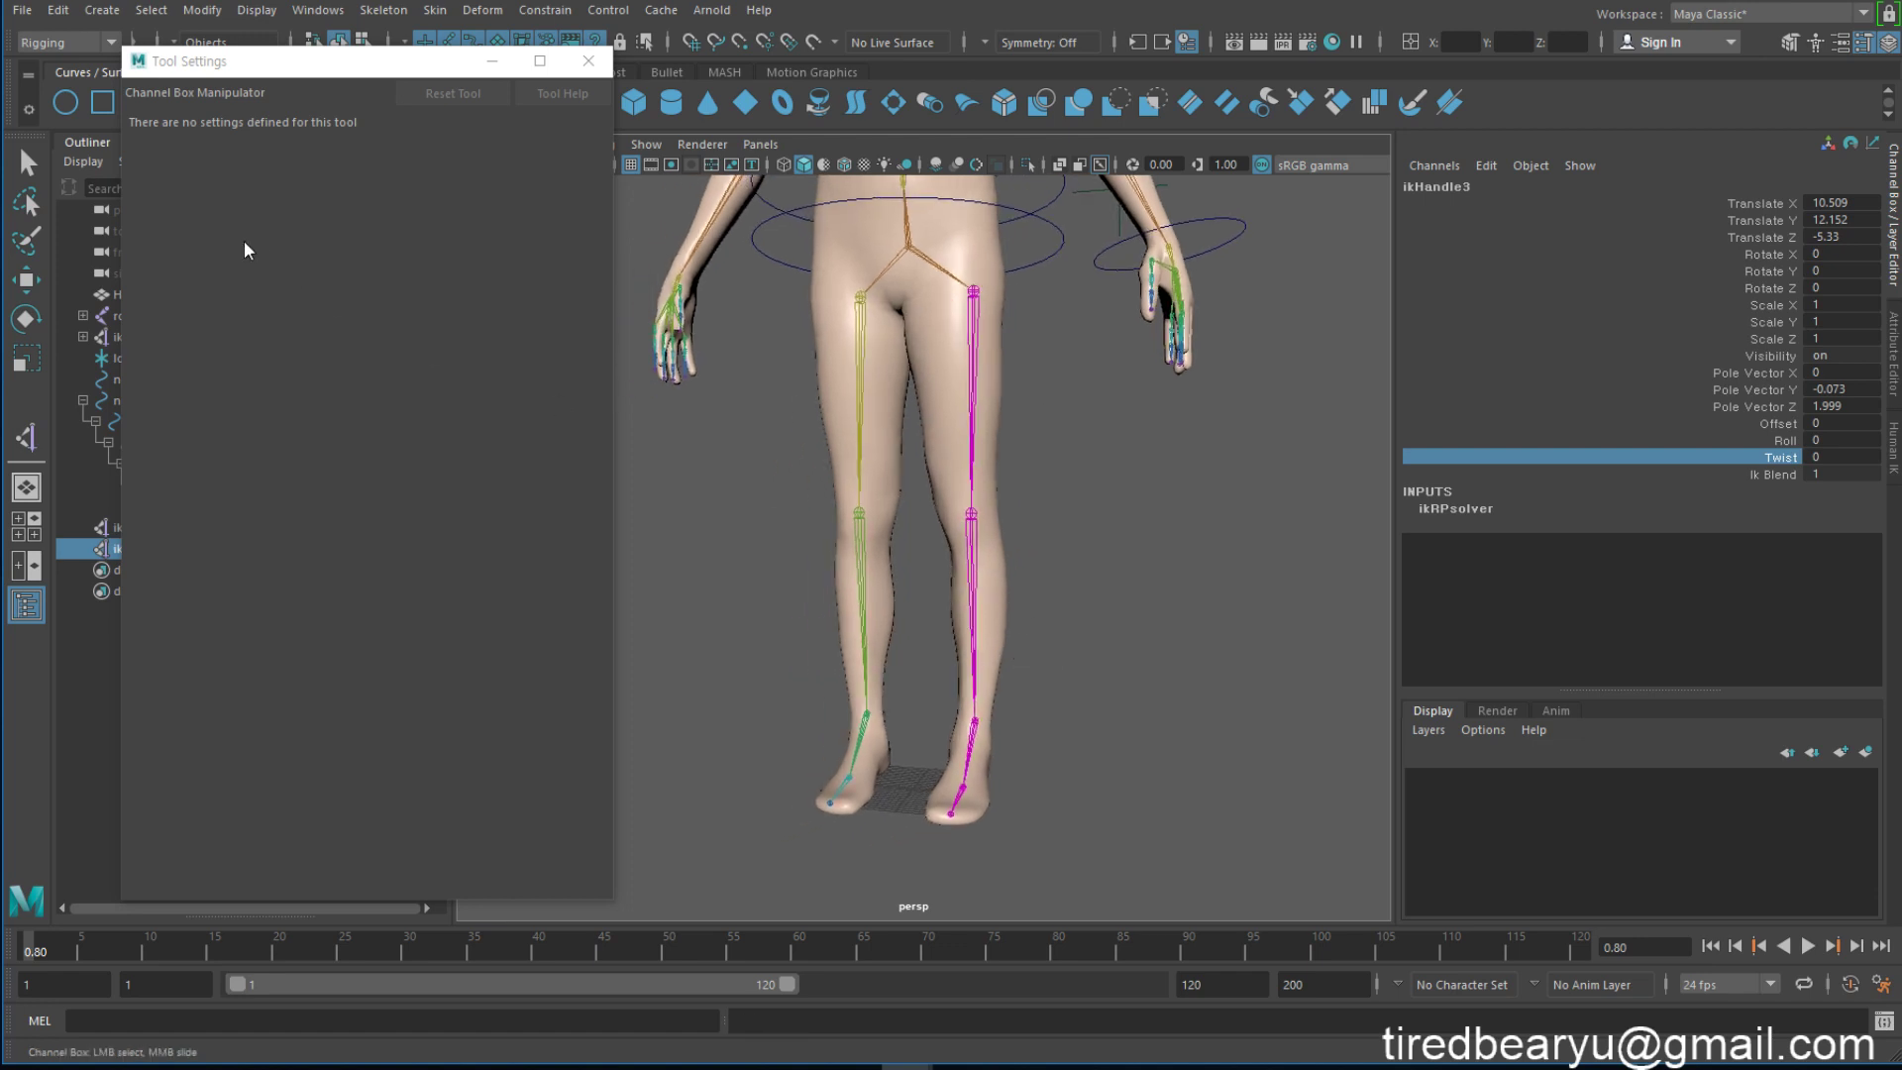
Step: Switch the IK Handle Tool's solver to Single-Chain Solver
{"action": "left_click", "coordinate": [26, 437]}
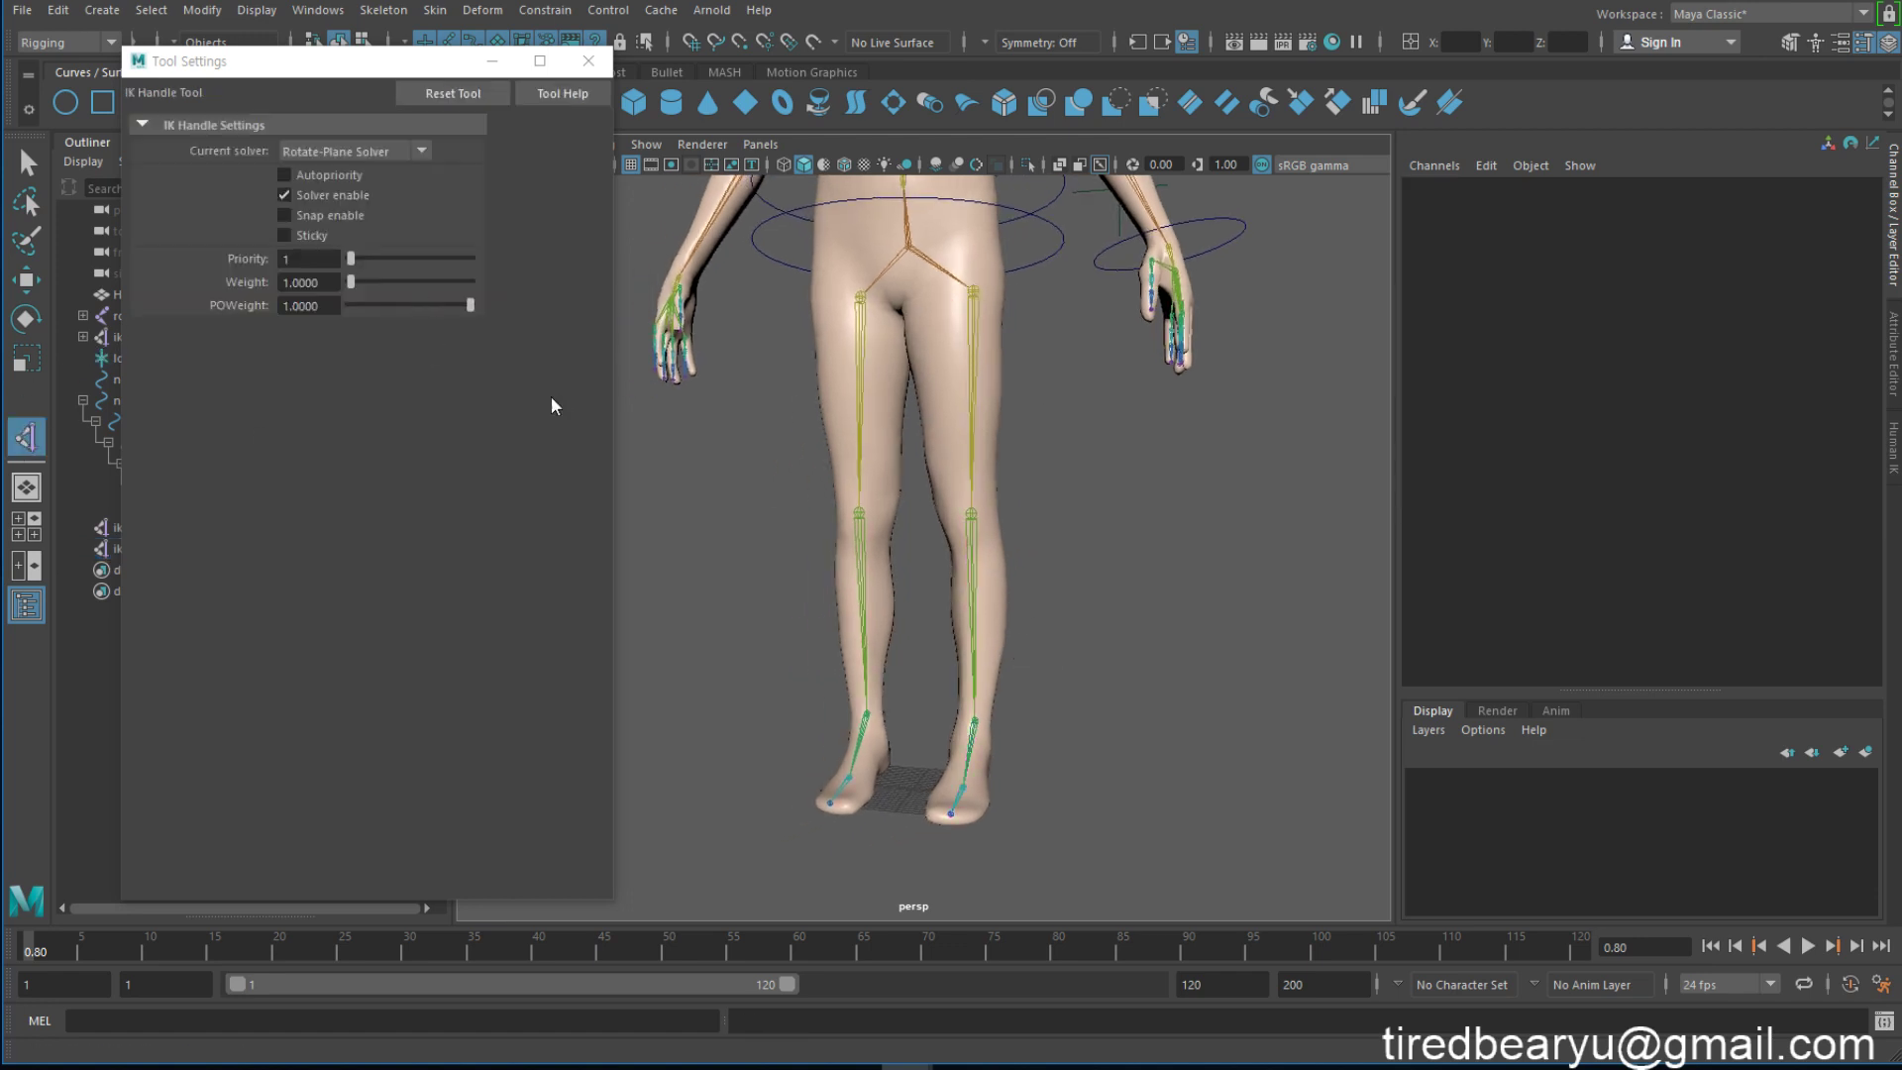
{"action": "scroll", "coordinate": [986, 763], "scroll_direction": "up", "scroll_amount": 3}
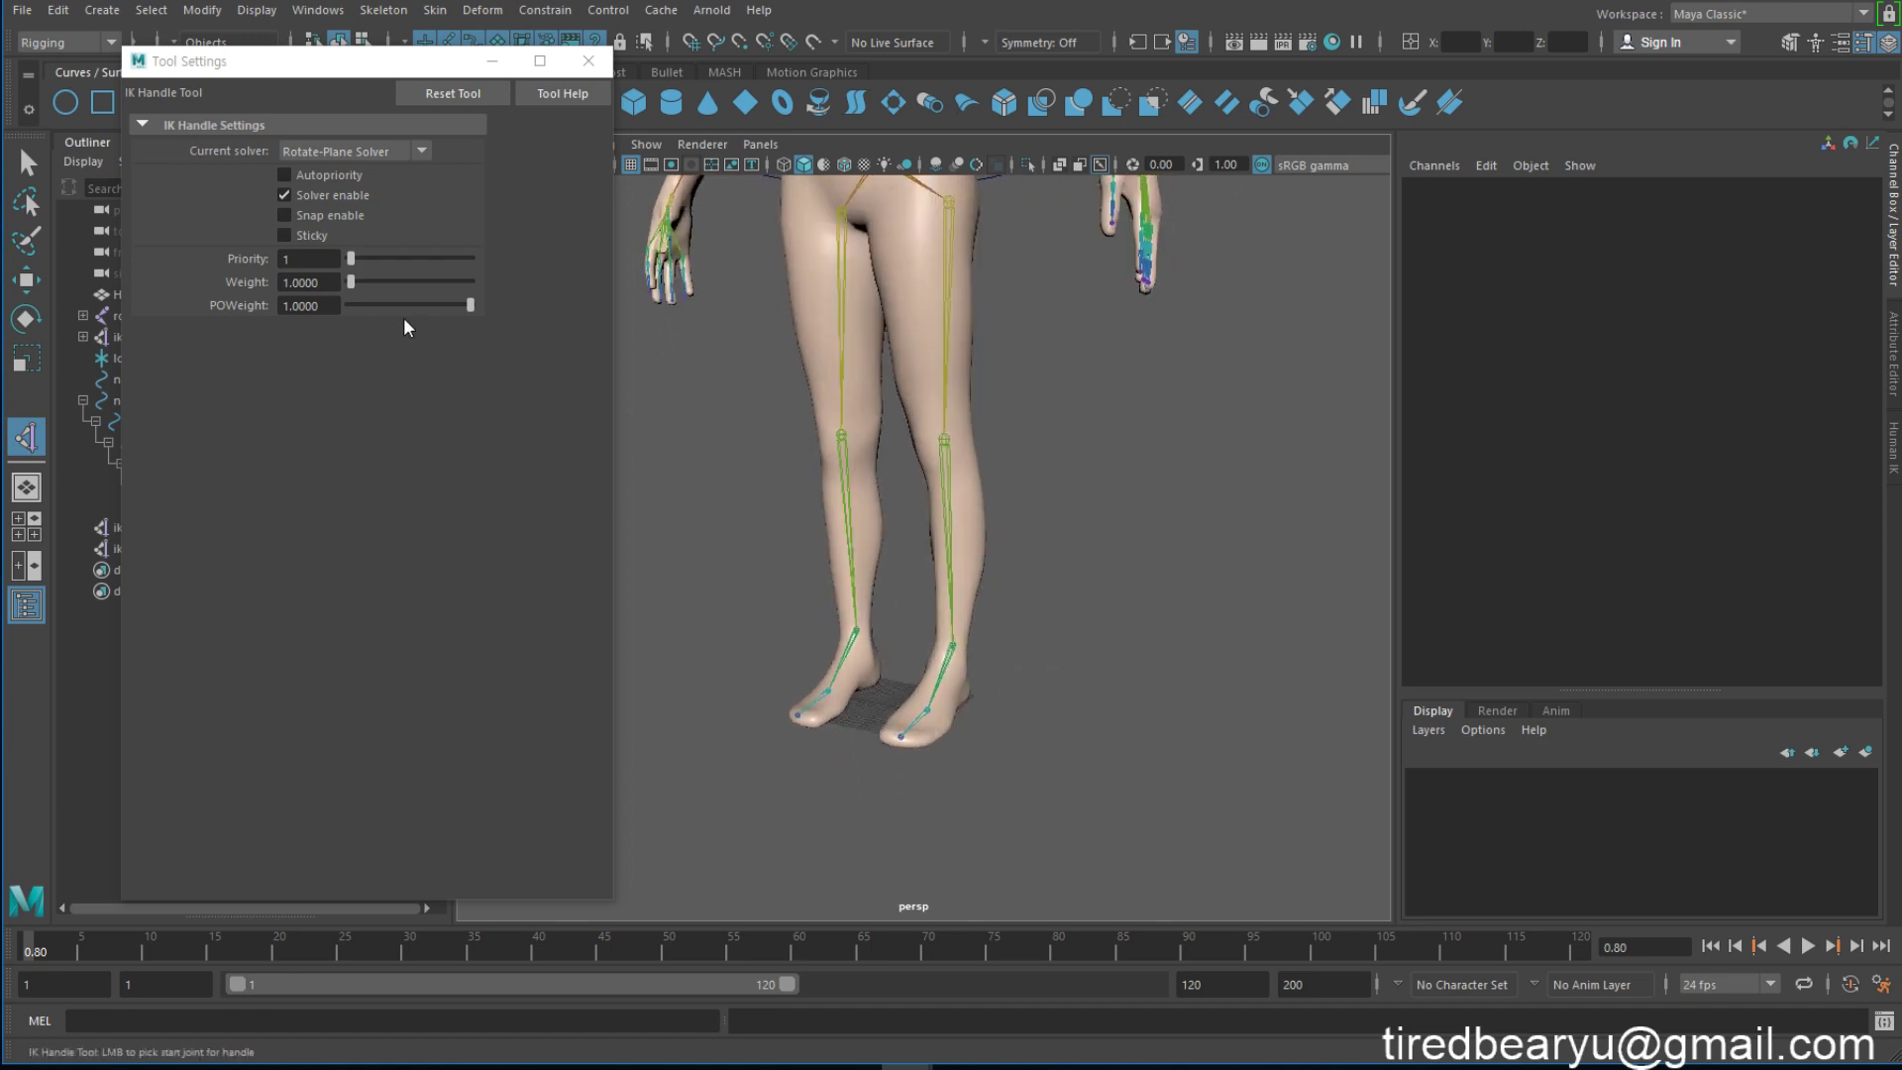
{"action": "left_click", "coordinate": [335, 151]}
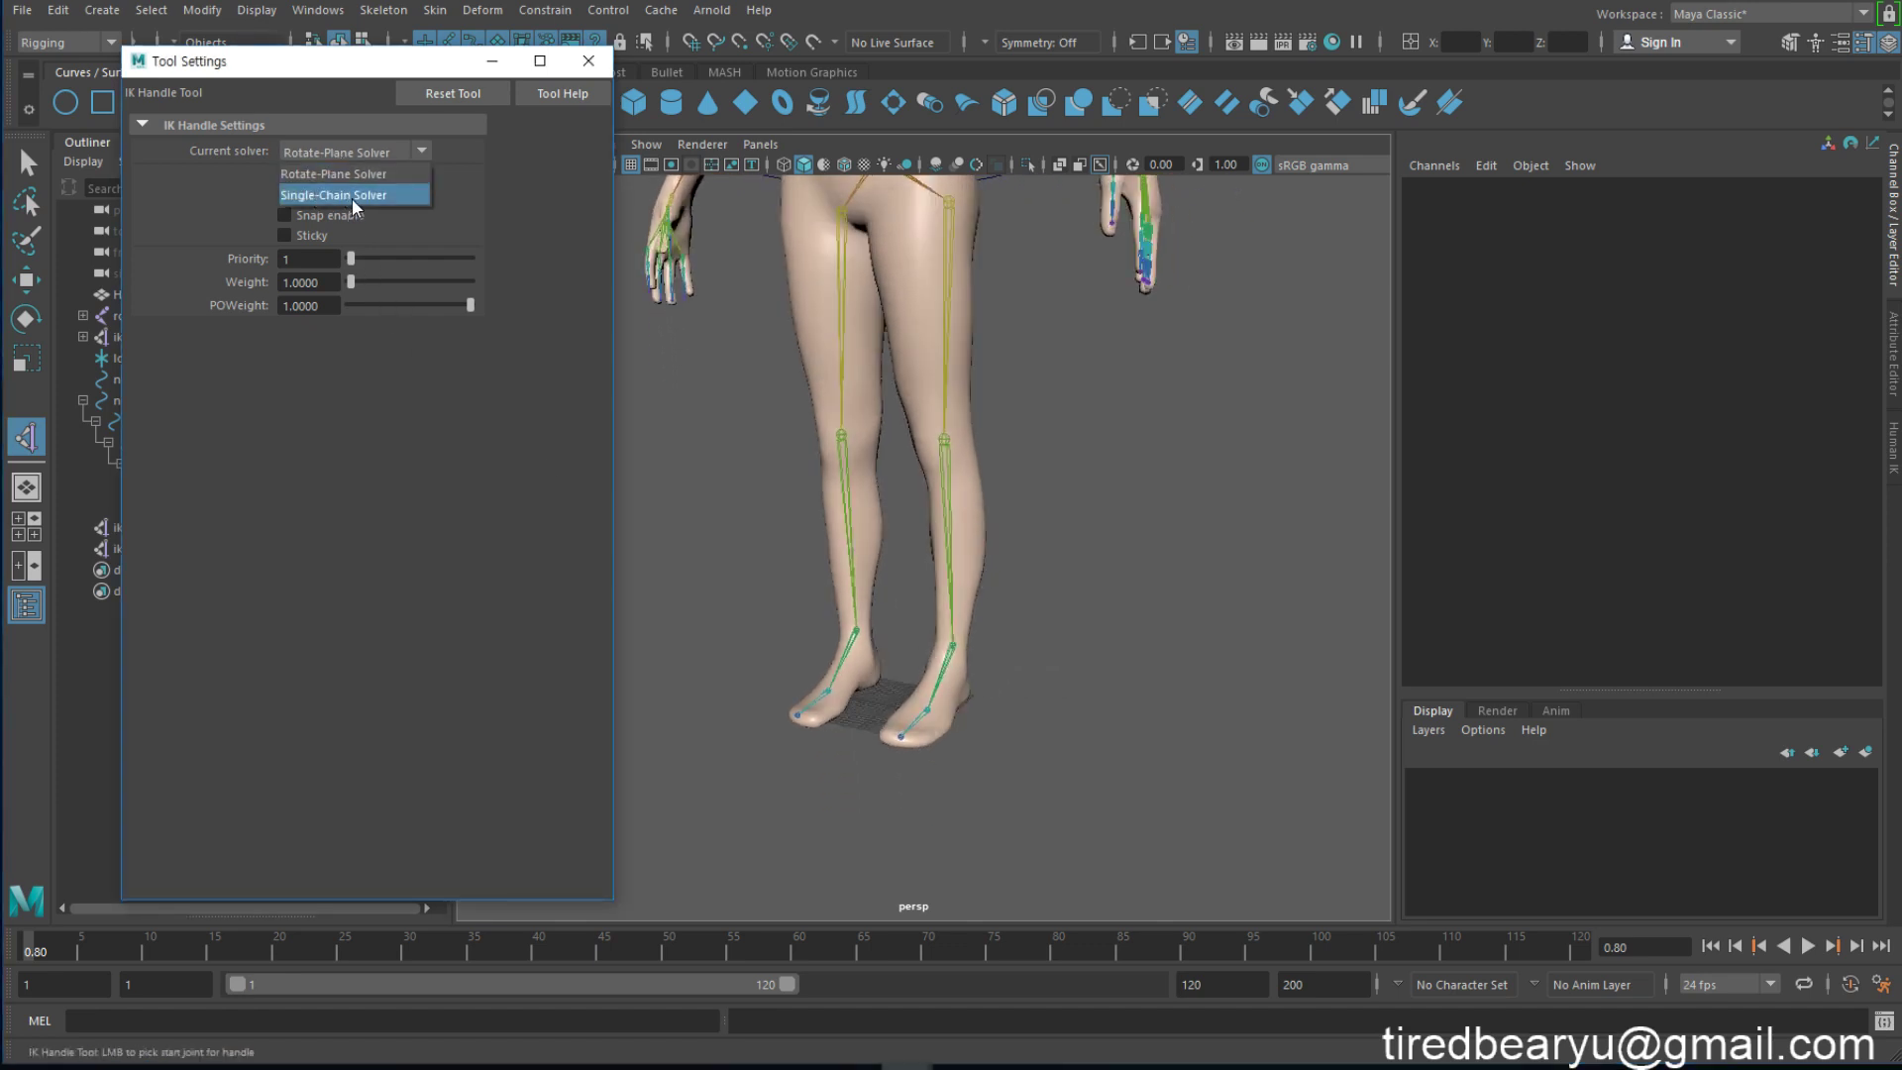
{"action": "left_click", "coordinate": [350, 196]}
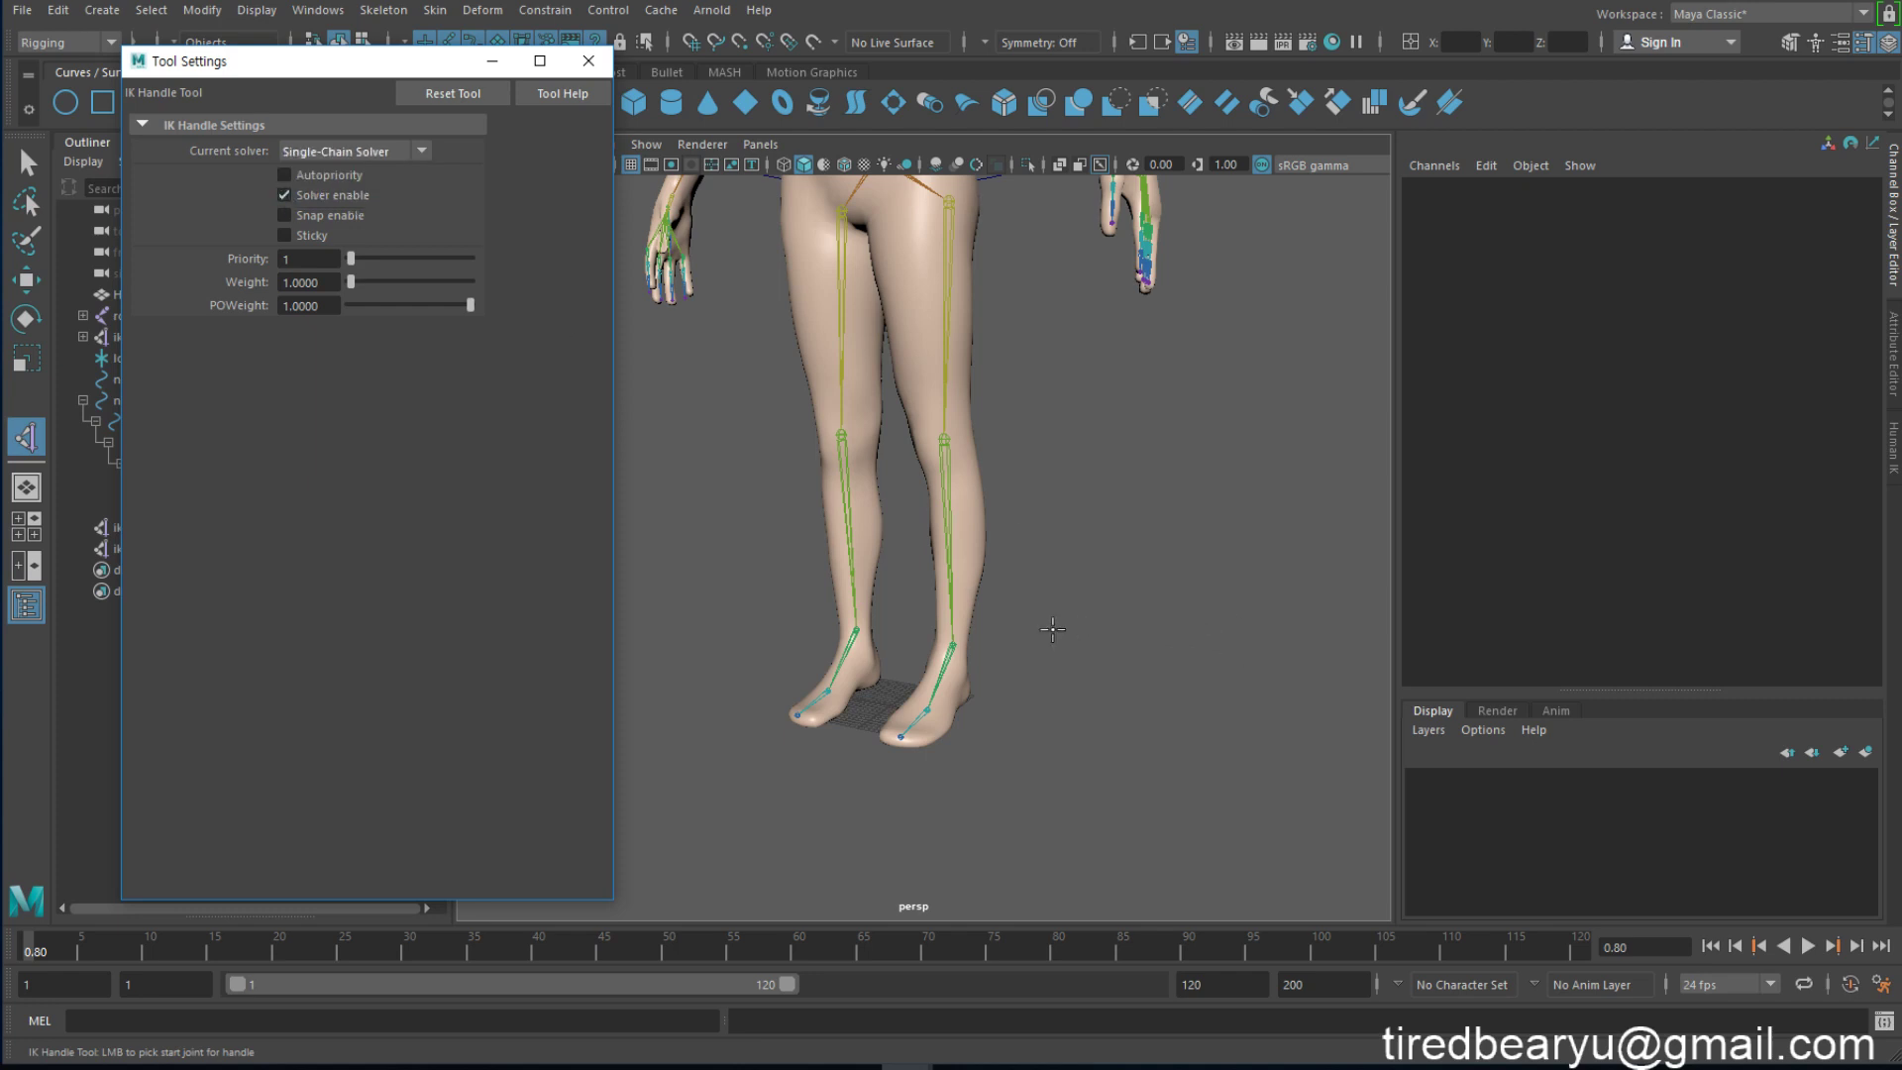
{"action": "scroll", "coordinate": [1055, 629], "scroll_direction": "up", "scroll_amount": 2}
{"action": "scroll", "coordinate": [1169, 604], "scroll_direction": "up", "scroll_amount": 2}
{"action": "scroll", "coordinate": [1164, 643], "scroll_direction": "up", "scroll_amount": 2}
{"action": "scroll", "coordinate": [1159, 644], "scroll_direction": "up", "scroll_amount": 1}
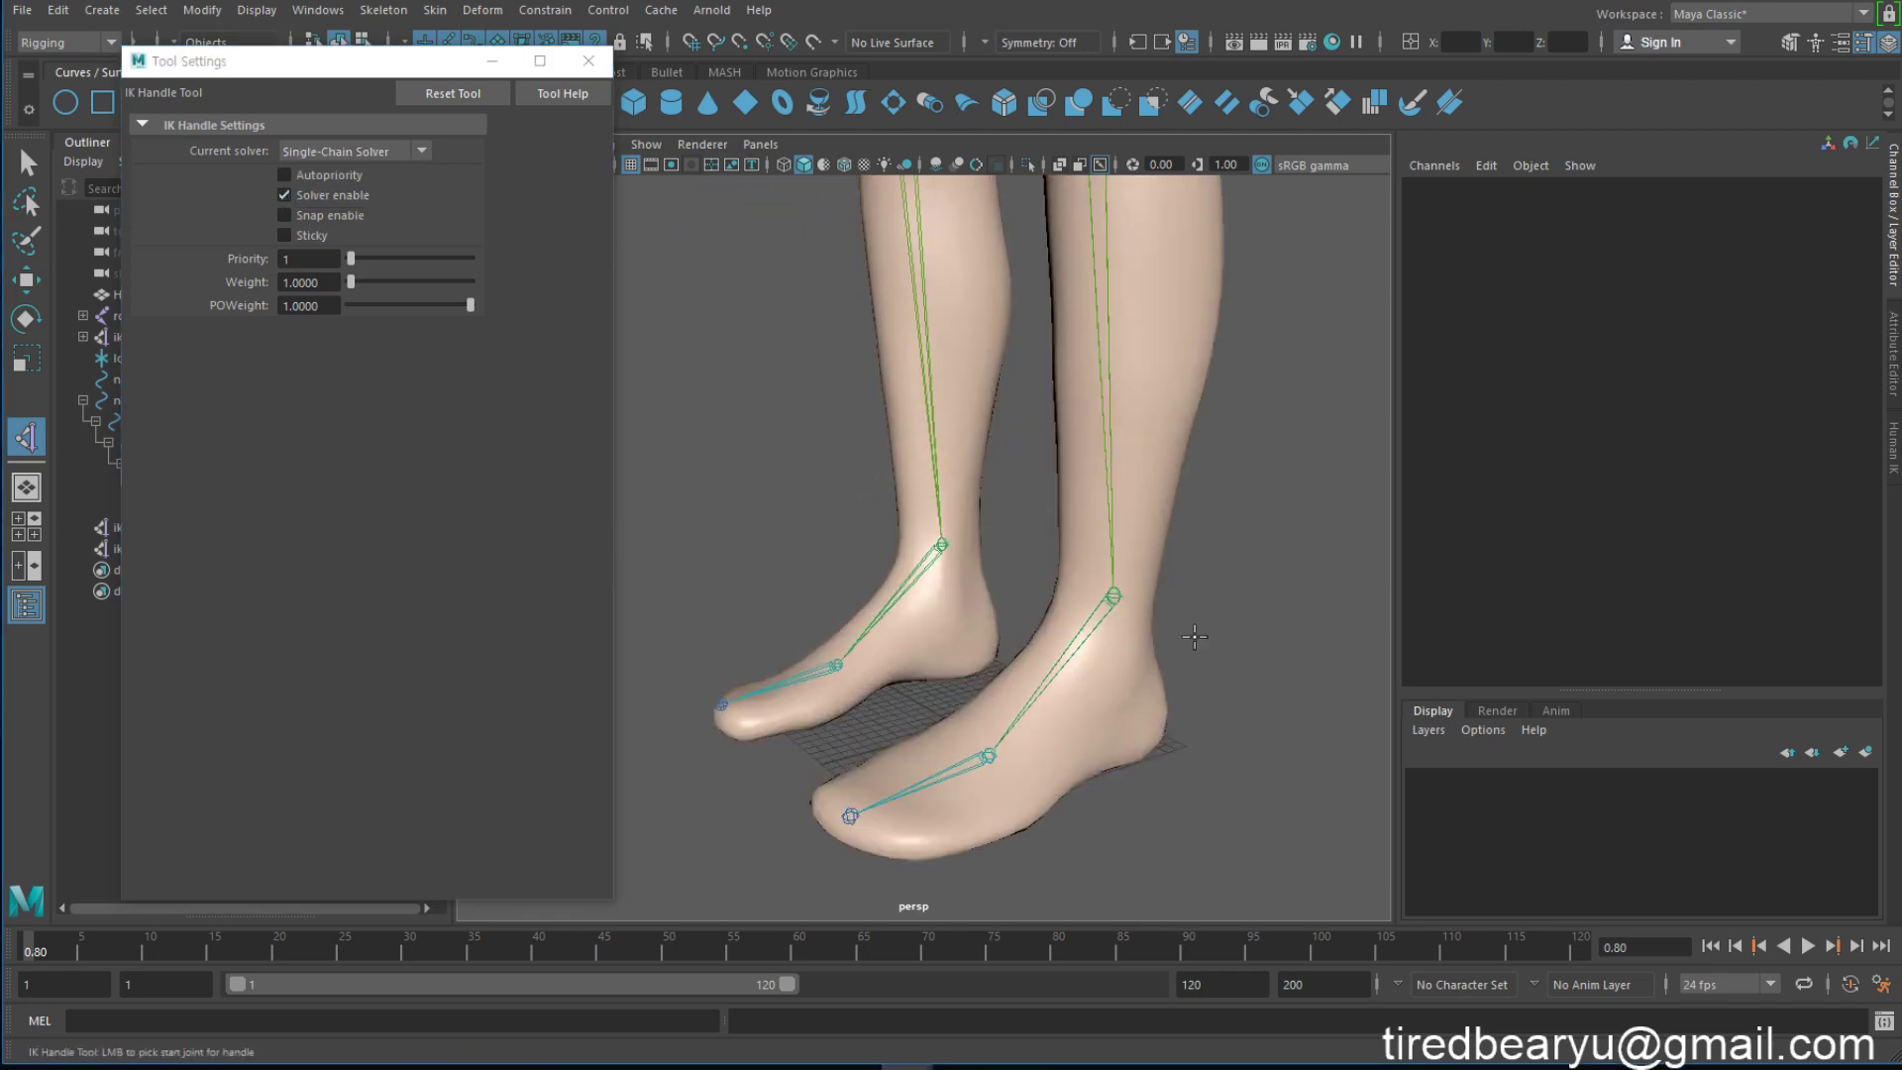
{"action": "scroll", "coordinate": [1149, 624], "scroll_direction": "up", "scroll_amount": 1}
{"action": "scroll", "coordinate": [1139, 609], "scroll_direction": "up", "scroll_amount": 1}
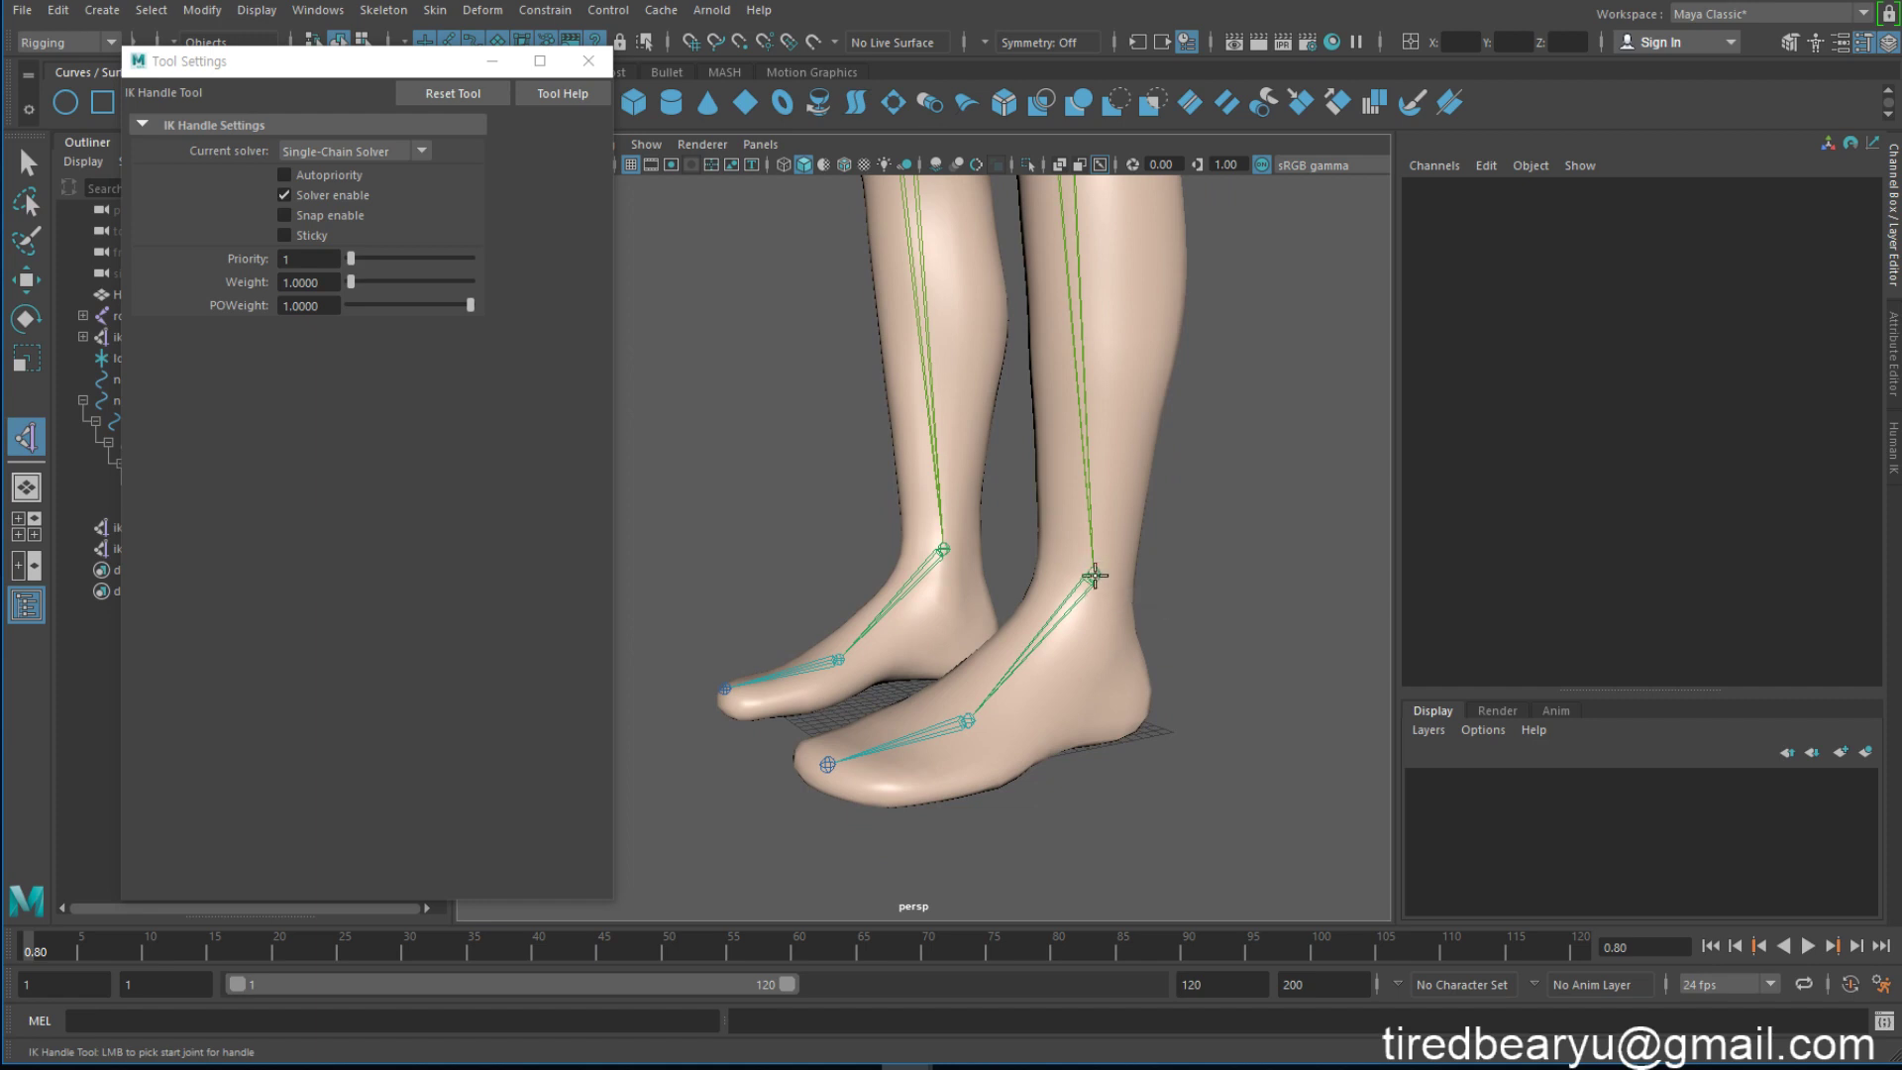
Step: Create IK handles from the left ankle to the ball, and from the ball to the toe tip
{"action": "left_click", "coordinate": [1095, 576]}
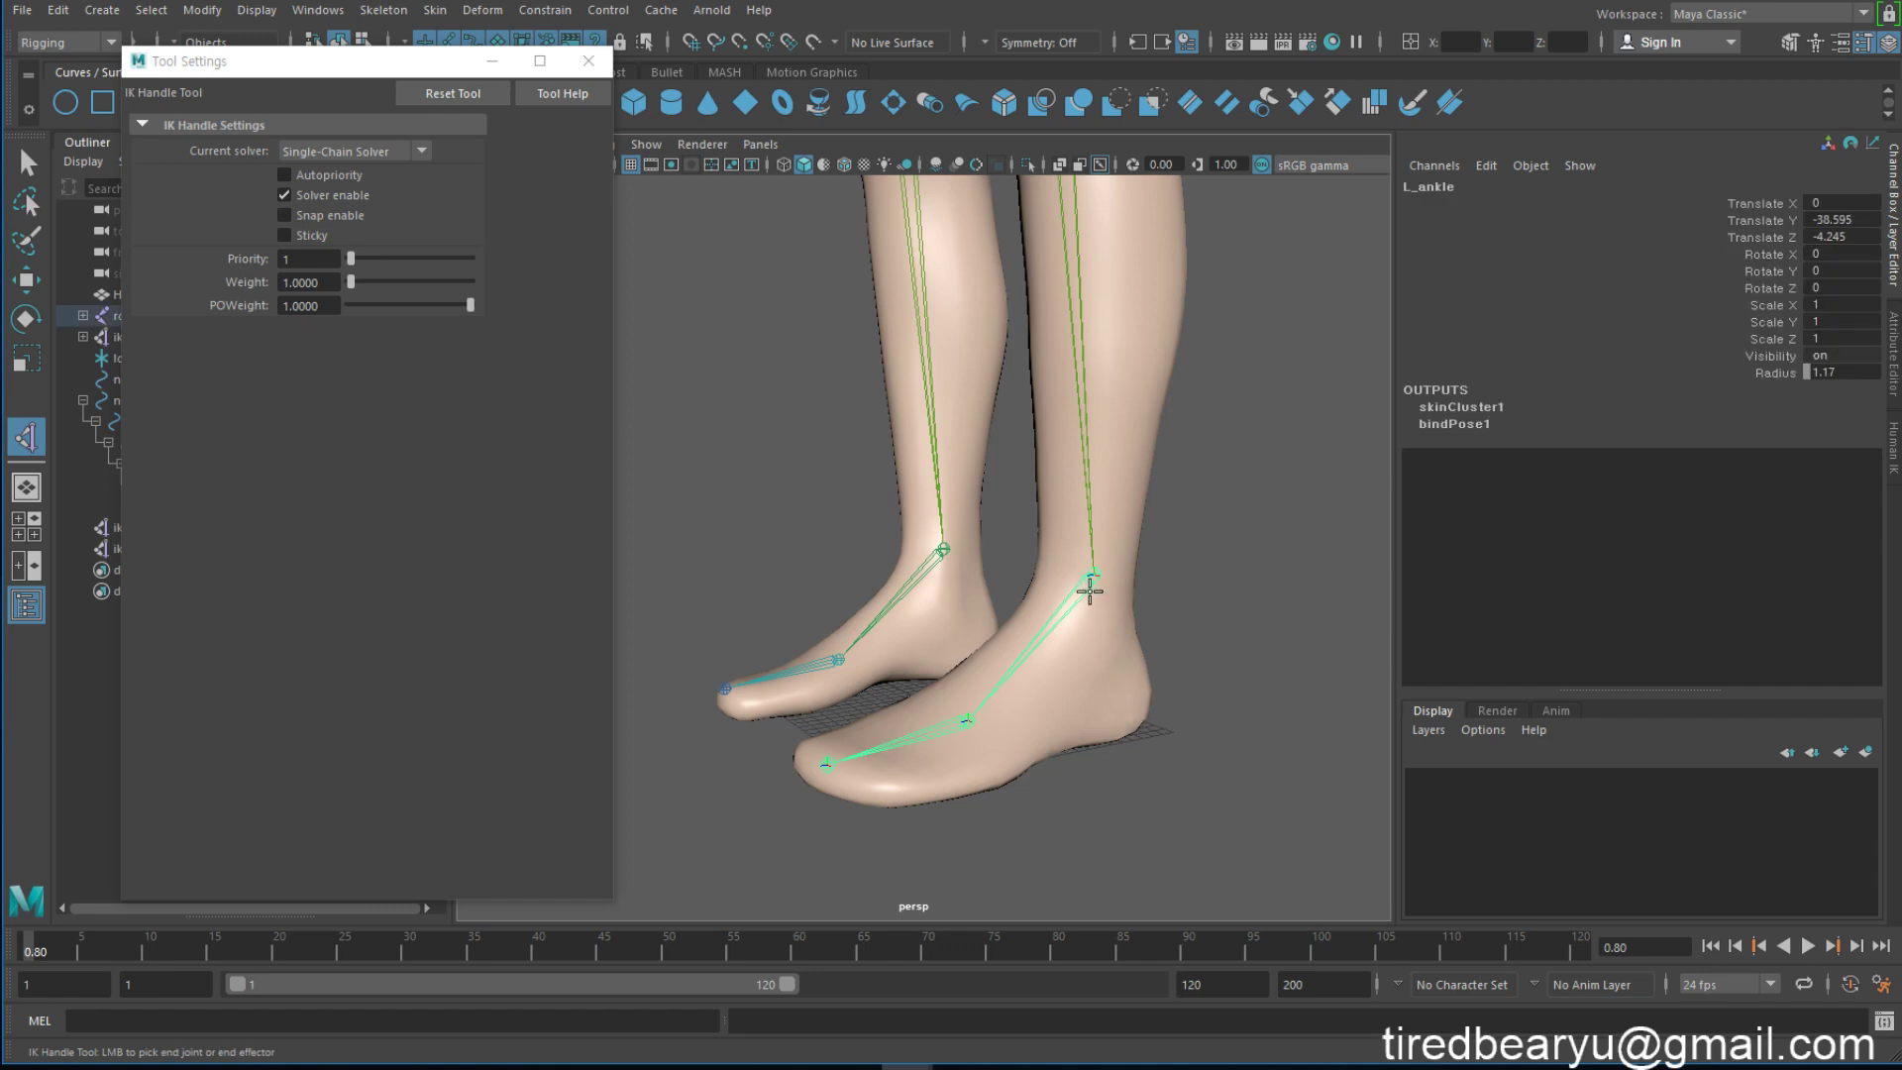
{"action": "left_click", "coordinate": [970, 720]}
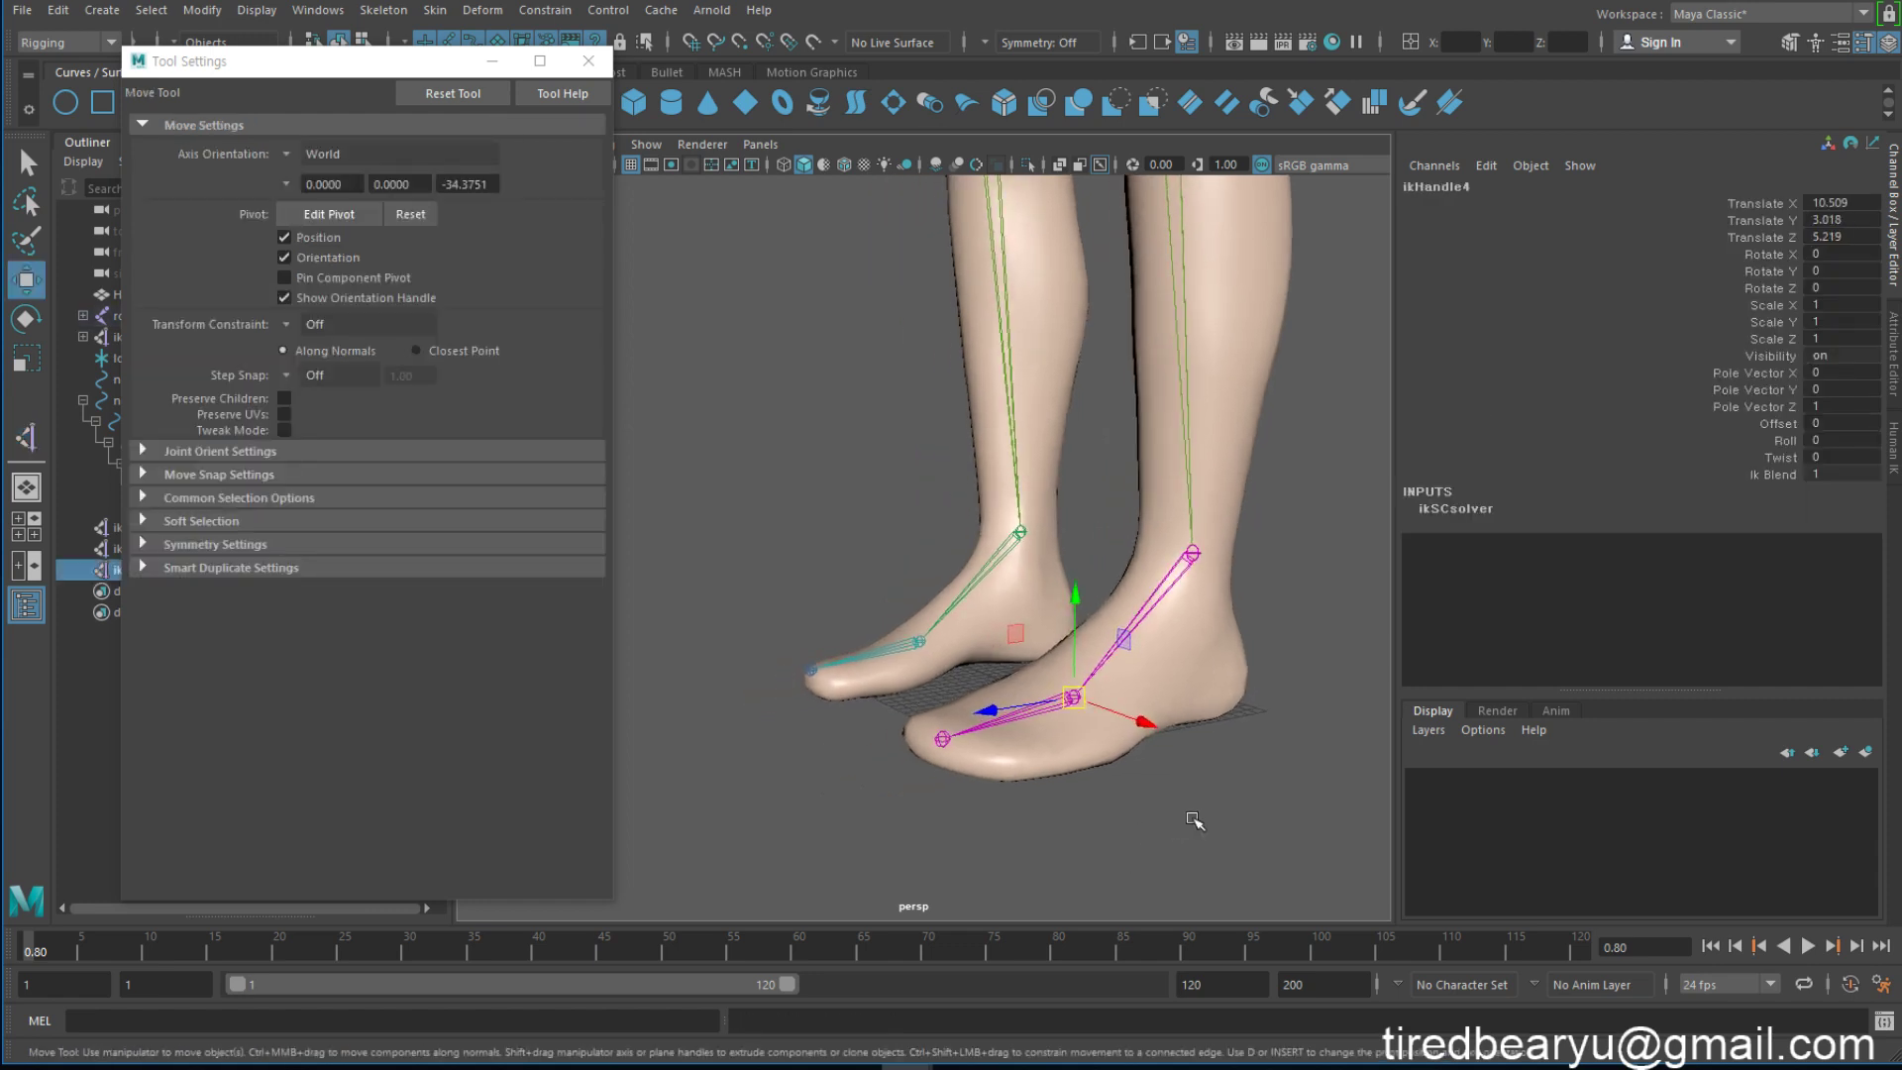
{"action": "key", "text": "y"}
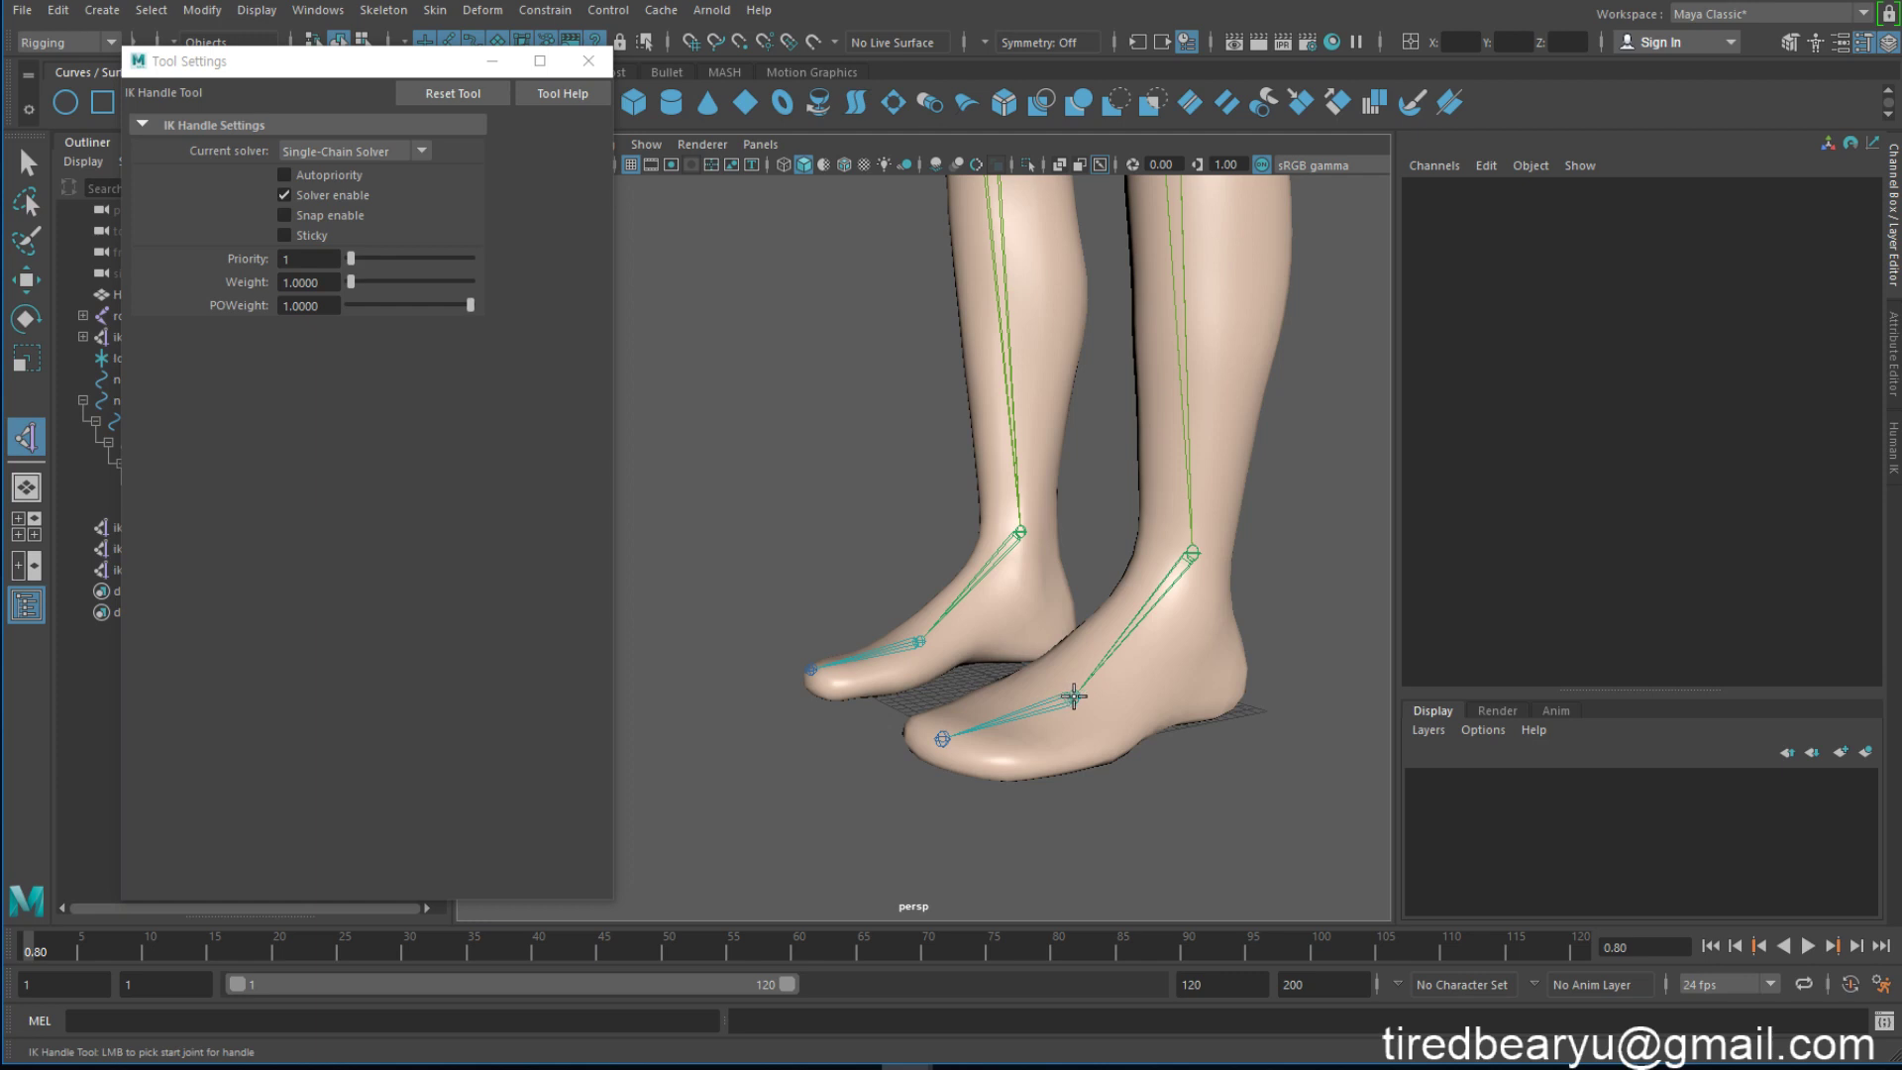
{"action": "left_click", "coordinate": [1074, 699]}
{"action": "left_click", "coordinate": [936, 739]}
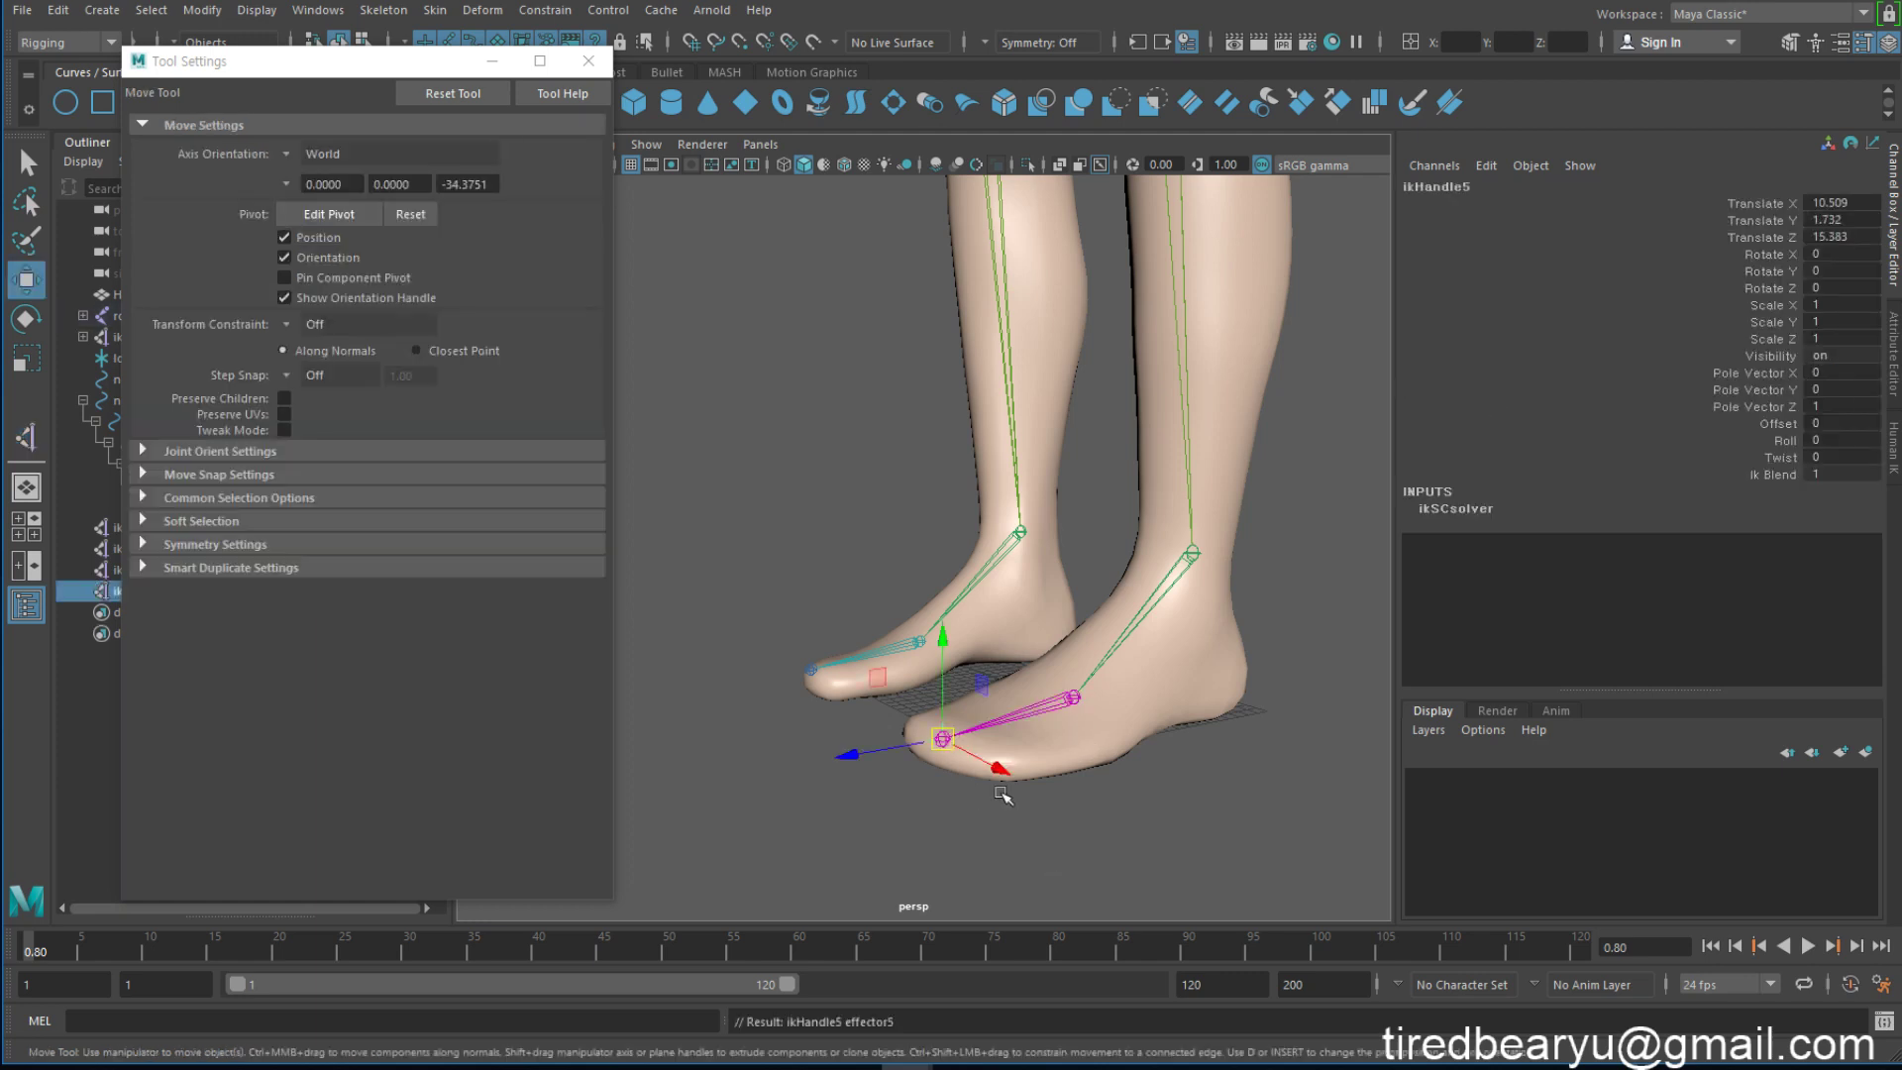
{"action": "scroll", "coordinate": [1232, 735], "scroll_direction": "down", "scroll_amount": 3}
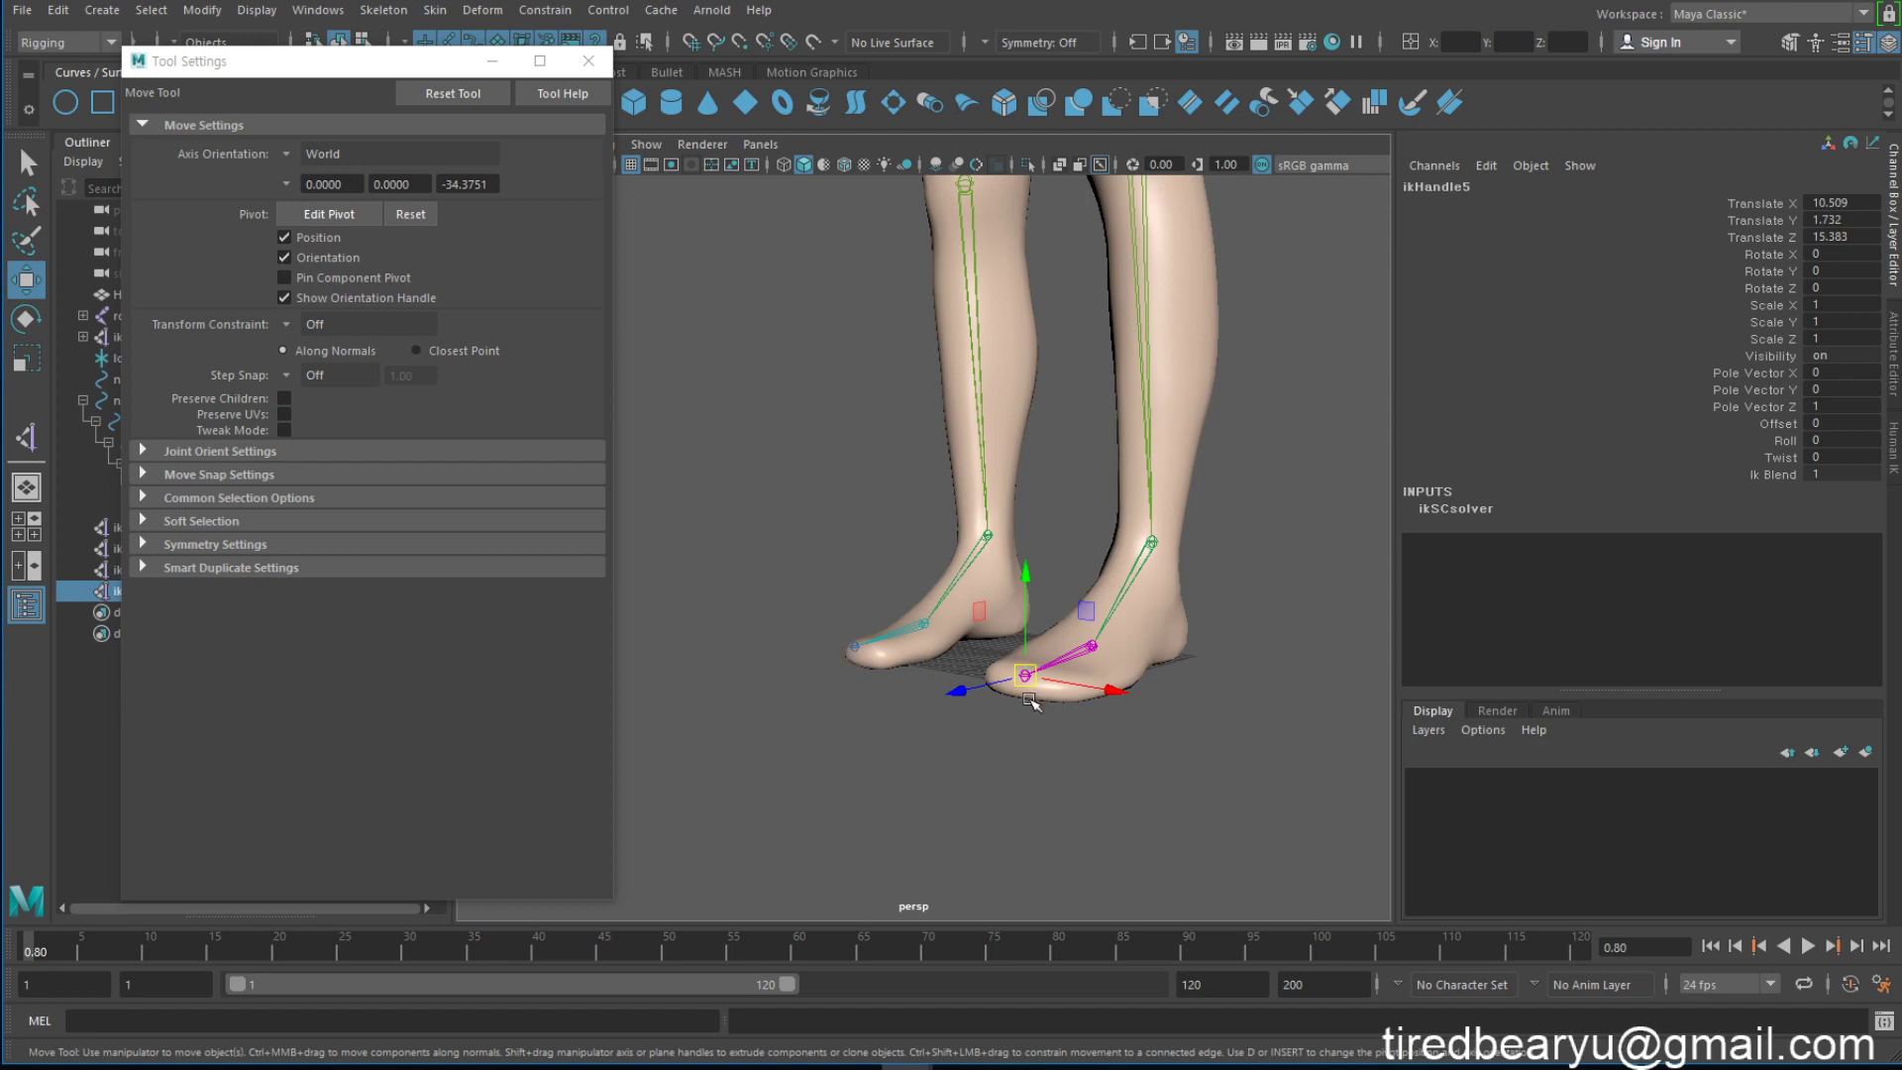
Step: Inspect ikHandle3, ikHandle4 and ikHandle2 in the Outliner
{"action": "left_click", "coordinate": [587, 63]}
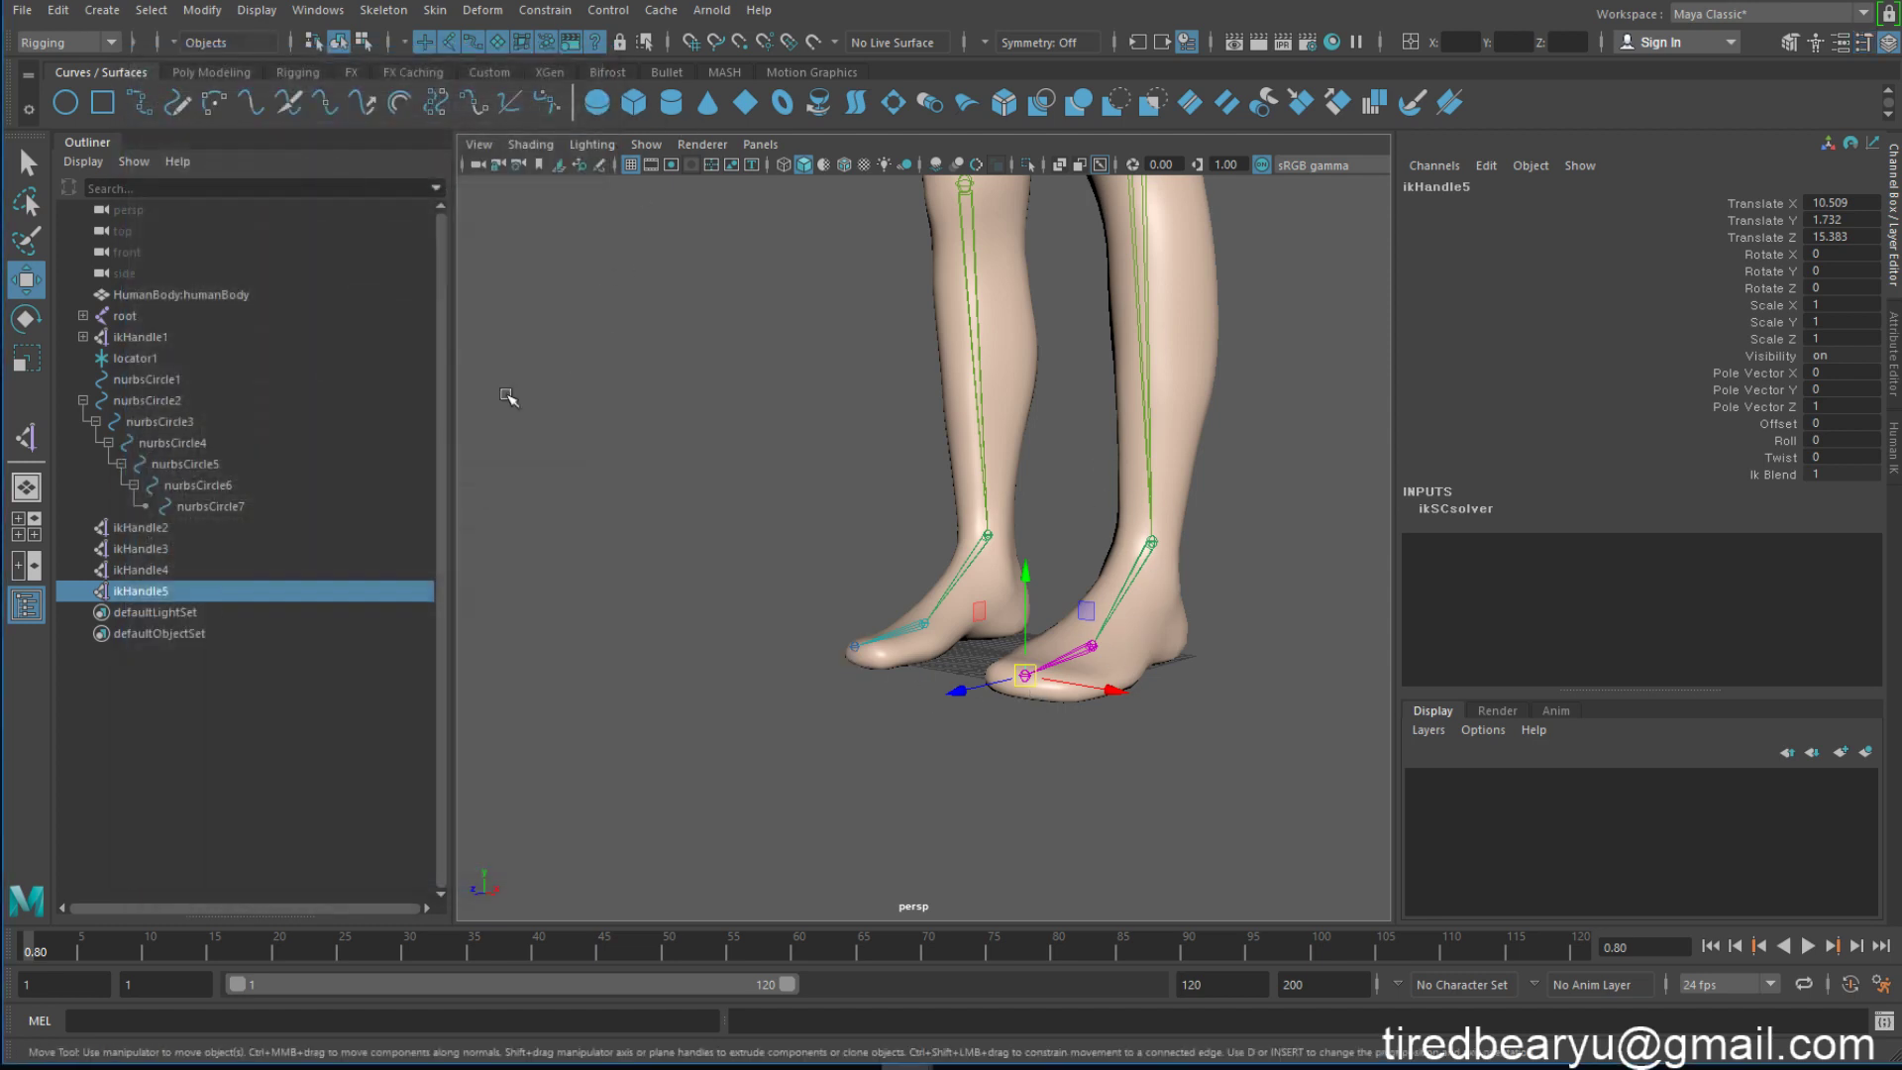
{"action": "left_click", "coordinate": [177, 545]}
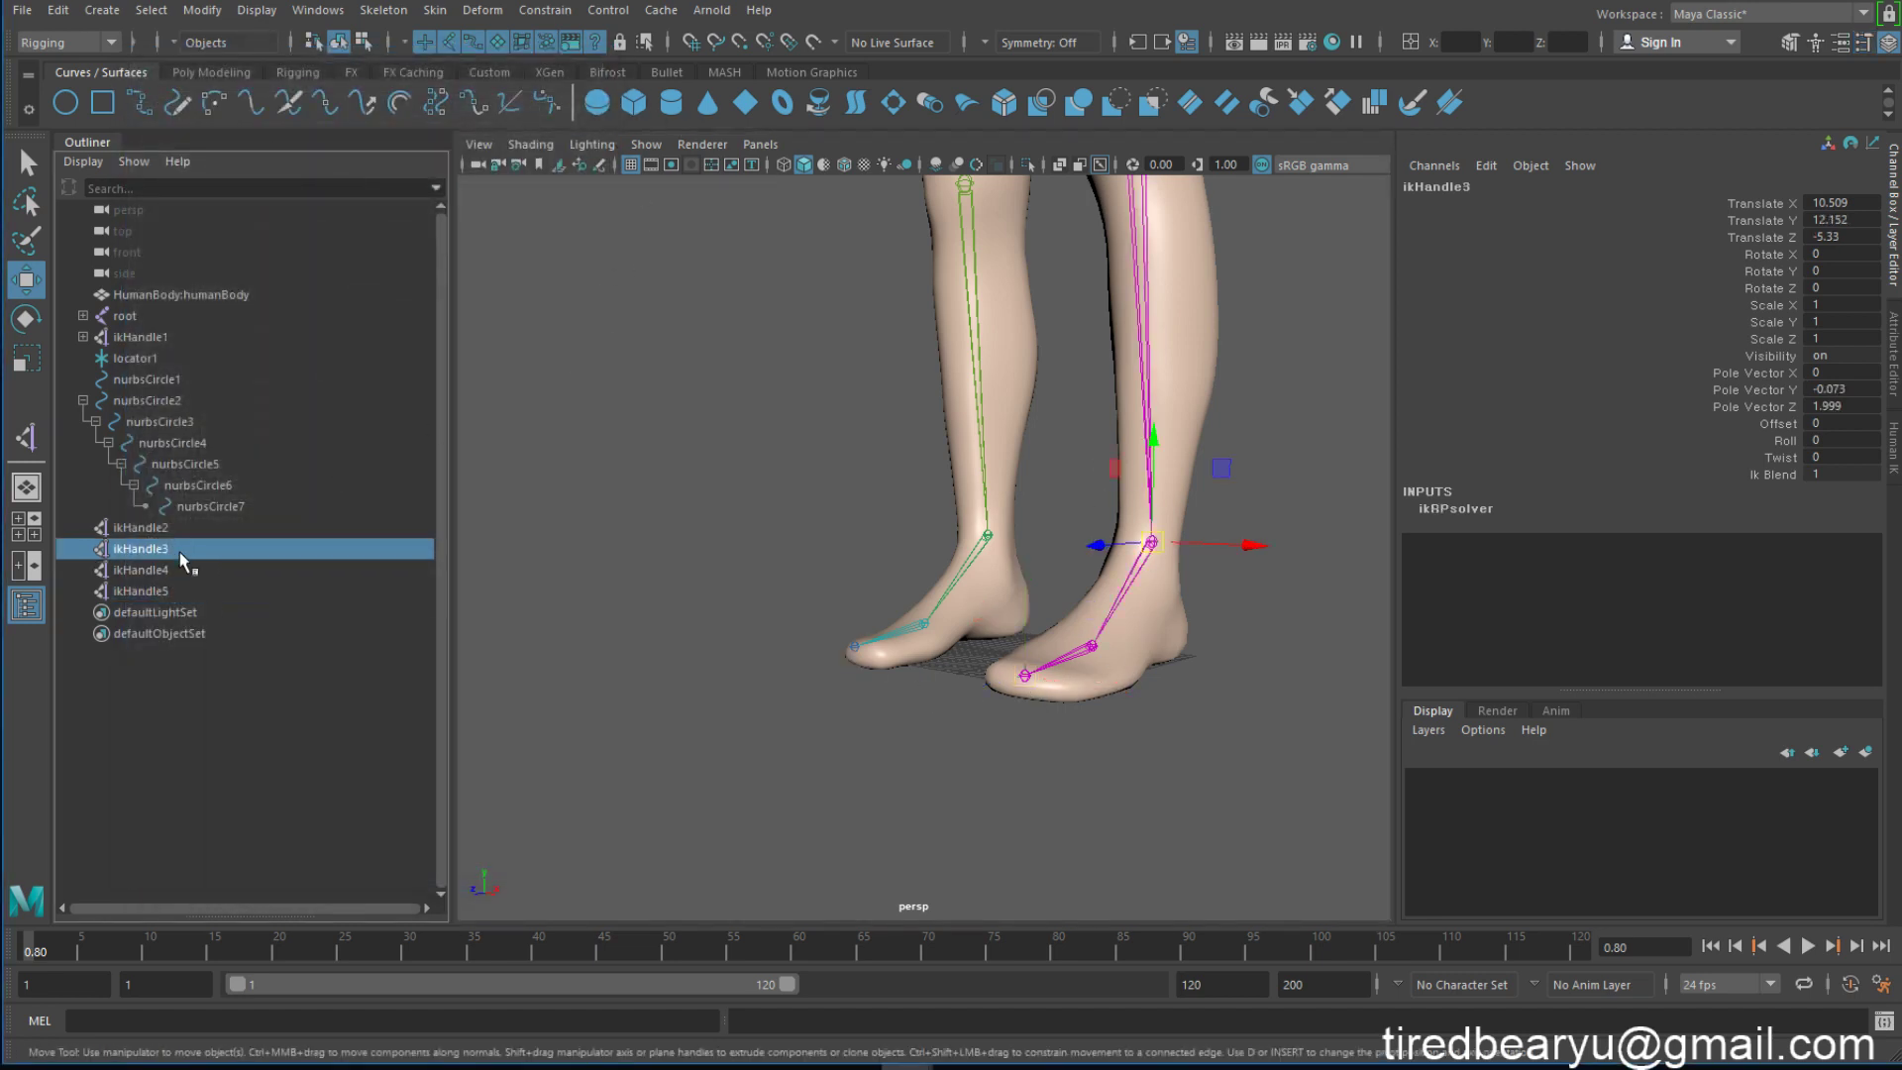
{"action": "left_click", "coordinate": [183, 572]}
{"action": "left_click", "coordinate": [185, 530]}
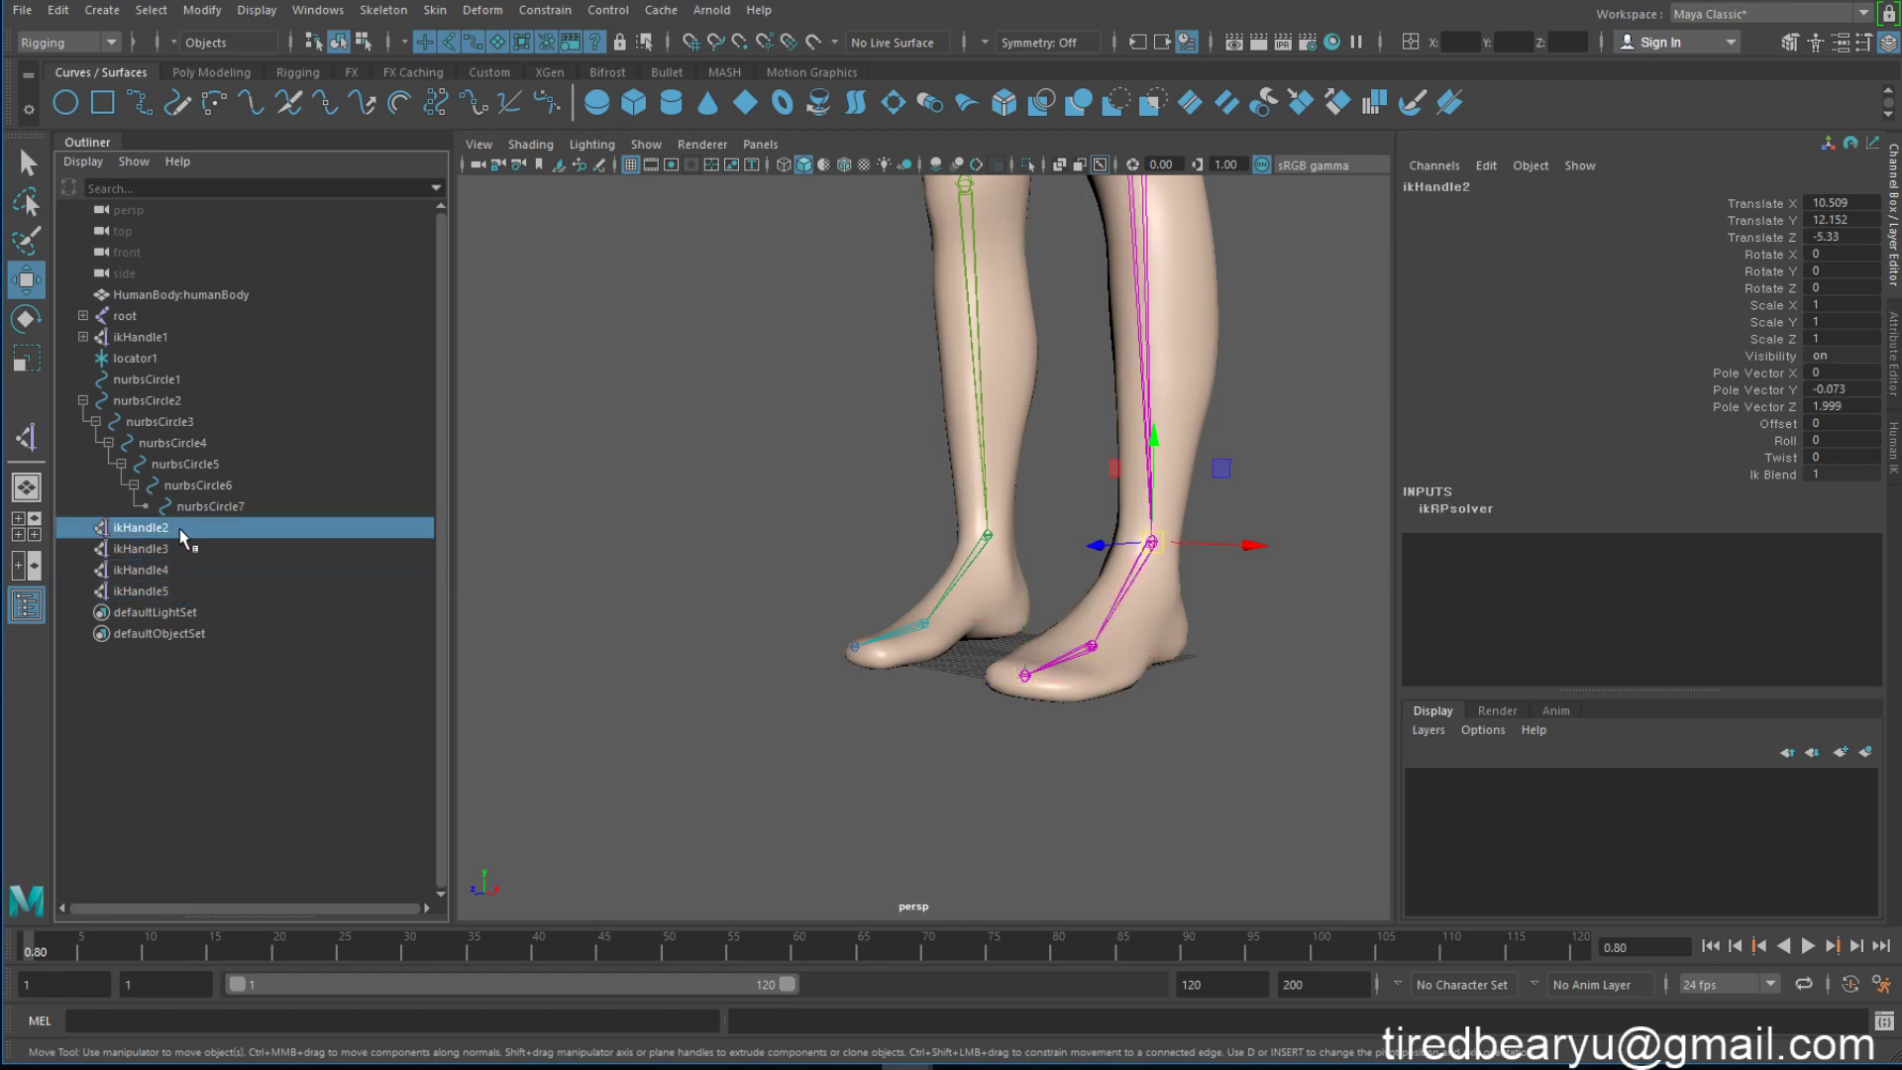
{"action": "scroll", "coordinate": [887, 585], "scroll_direction": "down", "scroll_amount": 2}
{"action": "scroll", "coordinate": [892, 604], "scroll_direction": "down", "scroll_amount": 2}
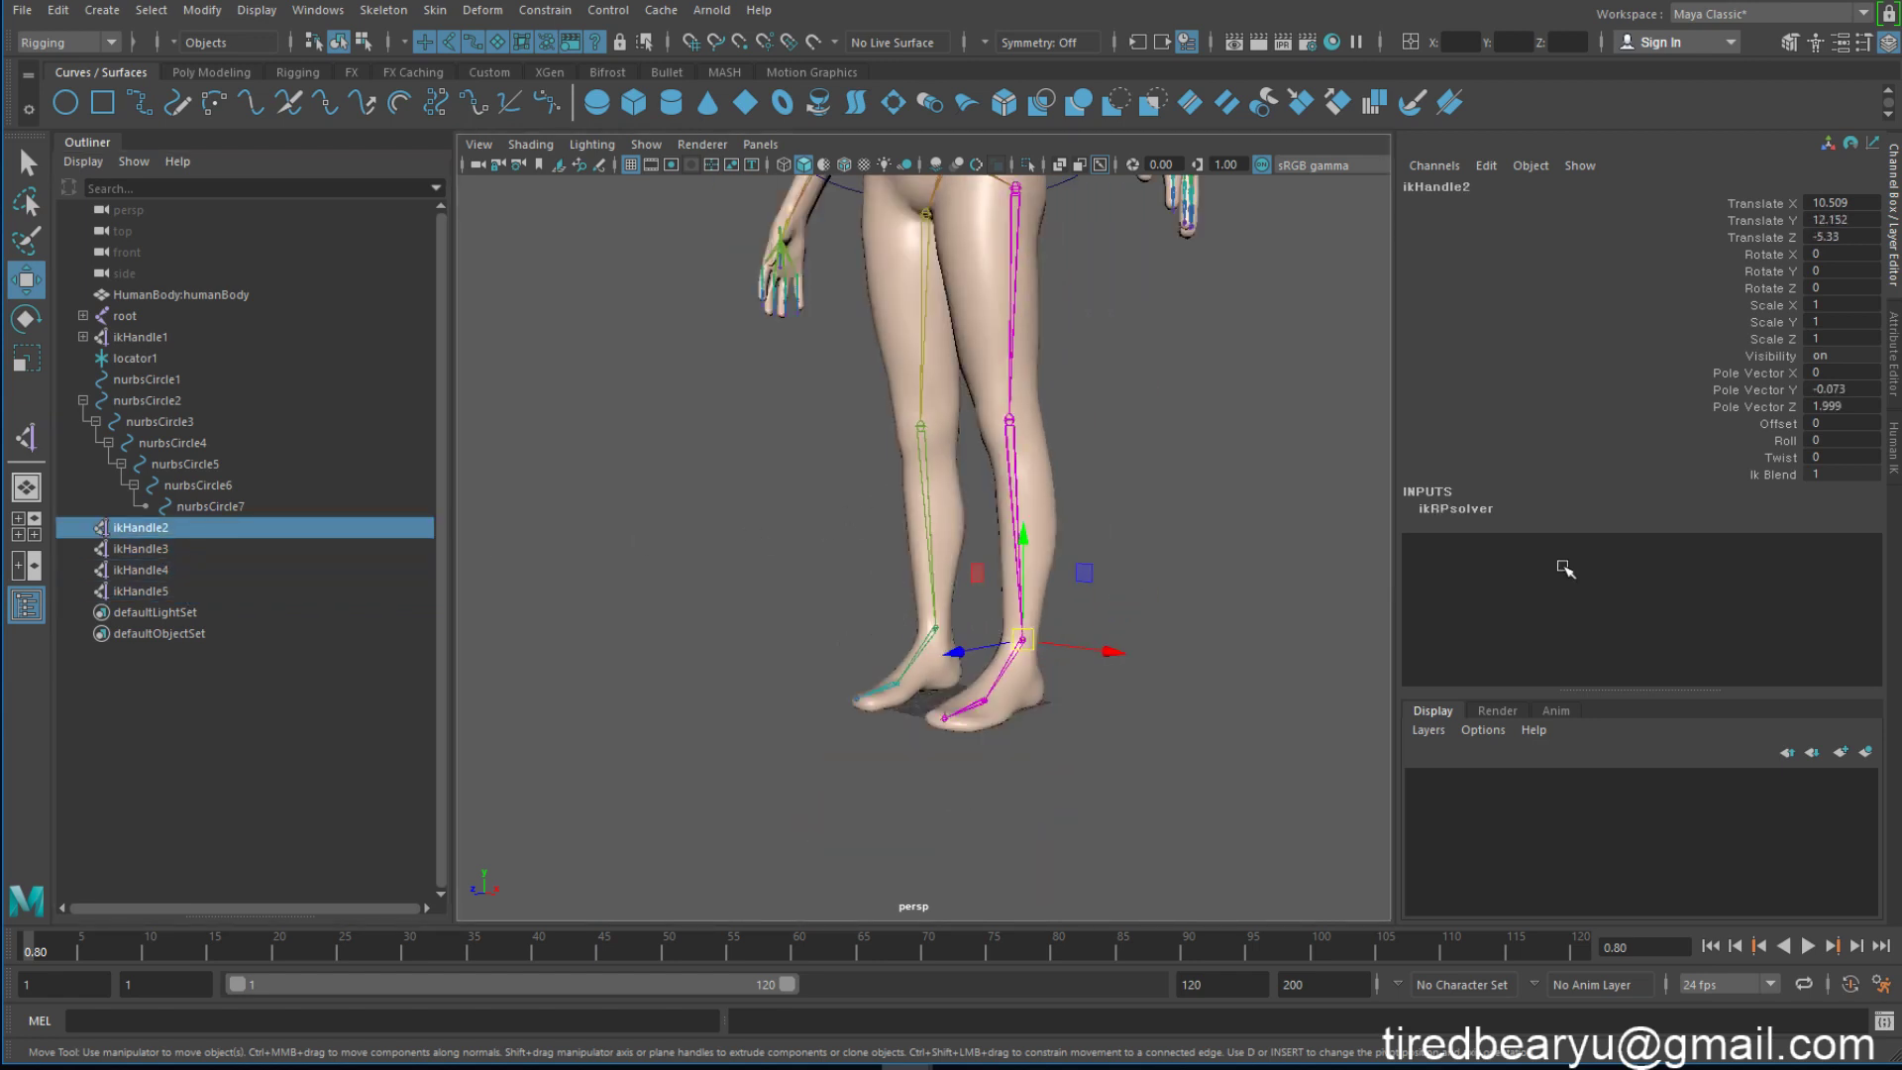
Step: Test-twist ikHandle2 and ikHandle3, undo, and delete the duplicate ikHandle2
{"action": "left_click", "coordinate": [1775, 462]}
{"action": "middle_click_drag", "start_coordinate": [1773, 474], "coordinate": [1684, 474]}
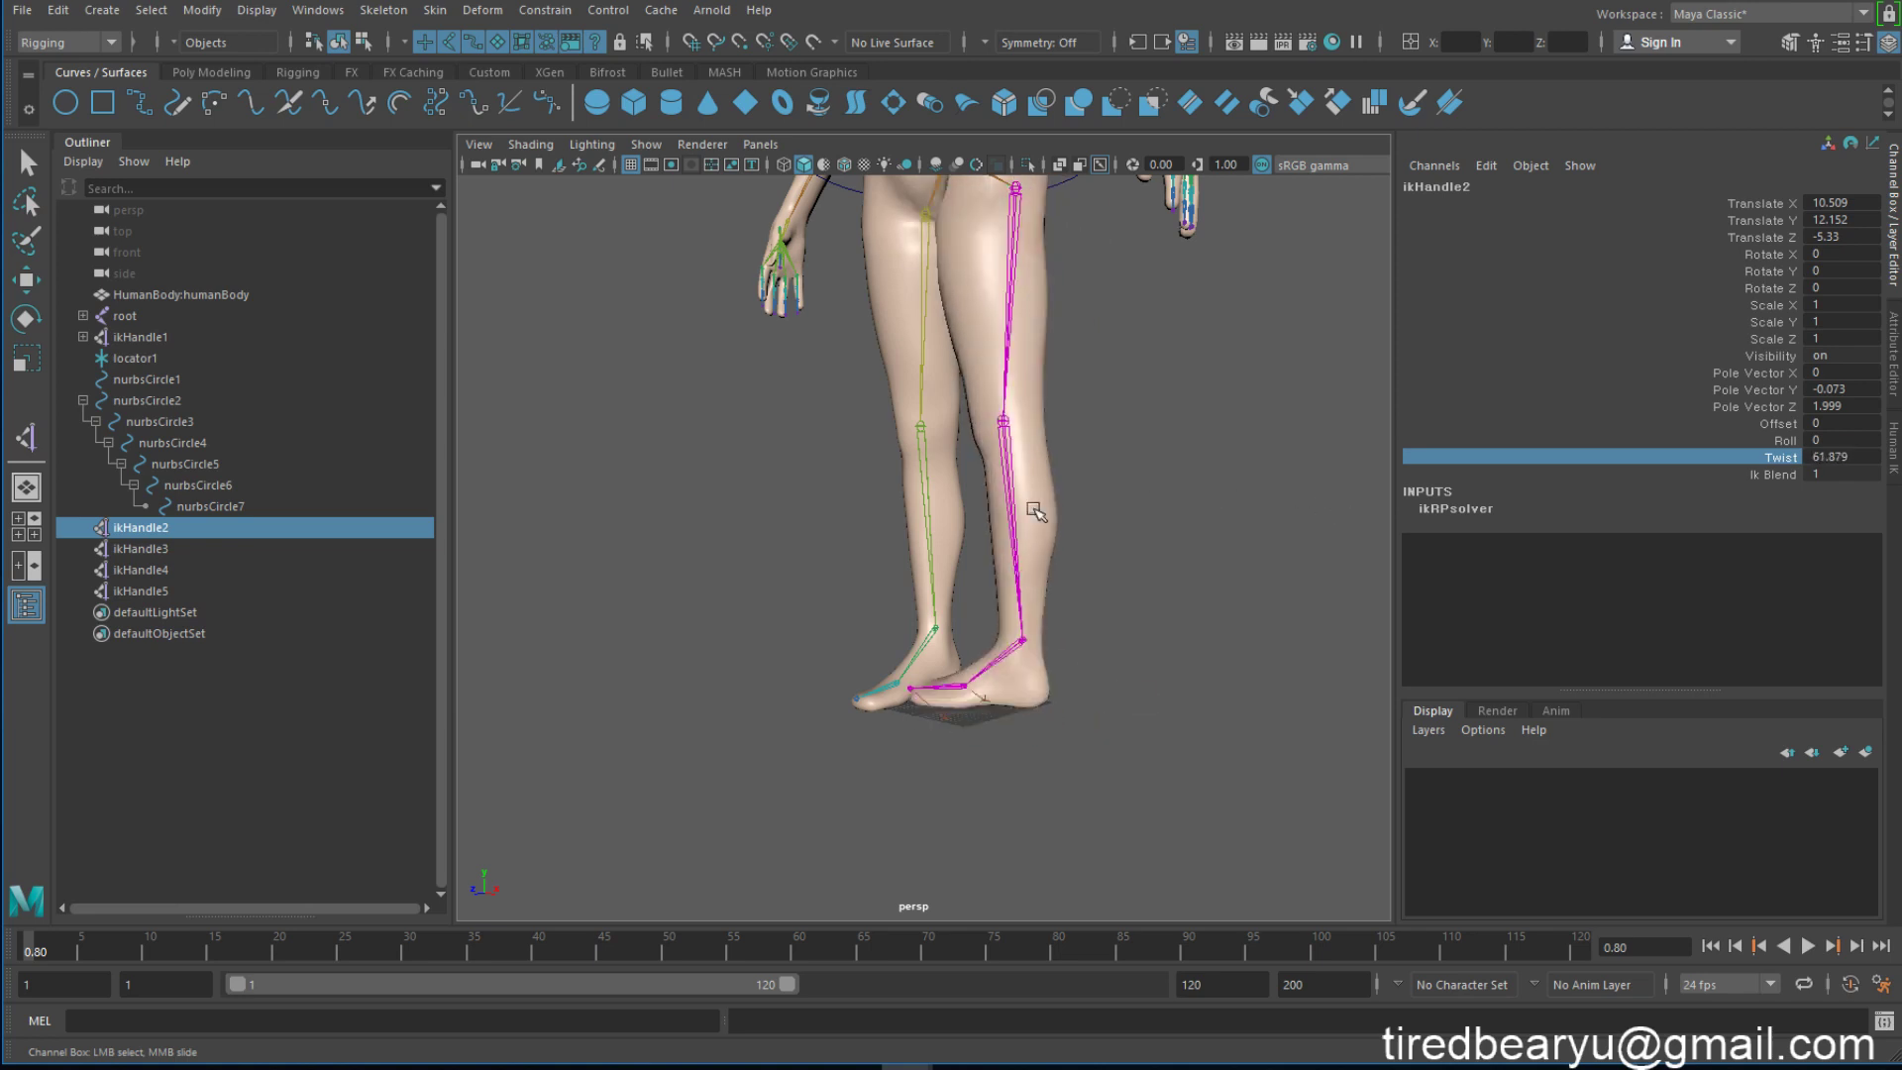
{"action": "left_click", "coordinate": [230, 551]}
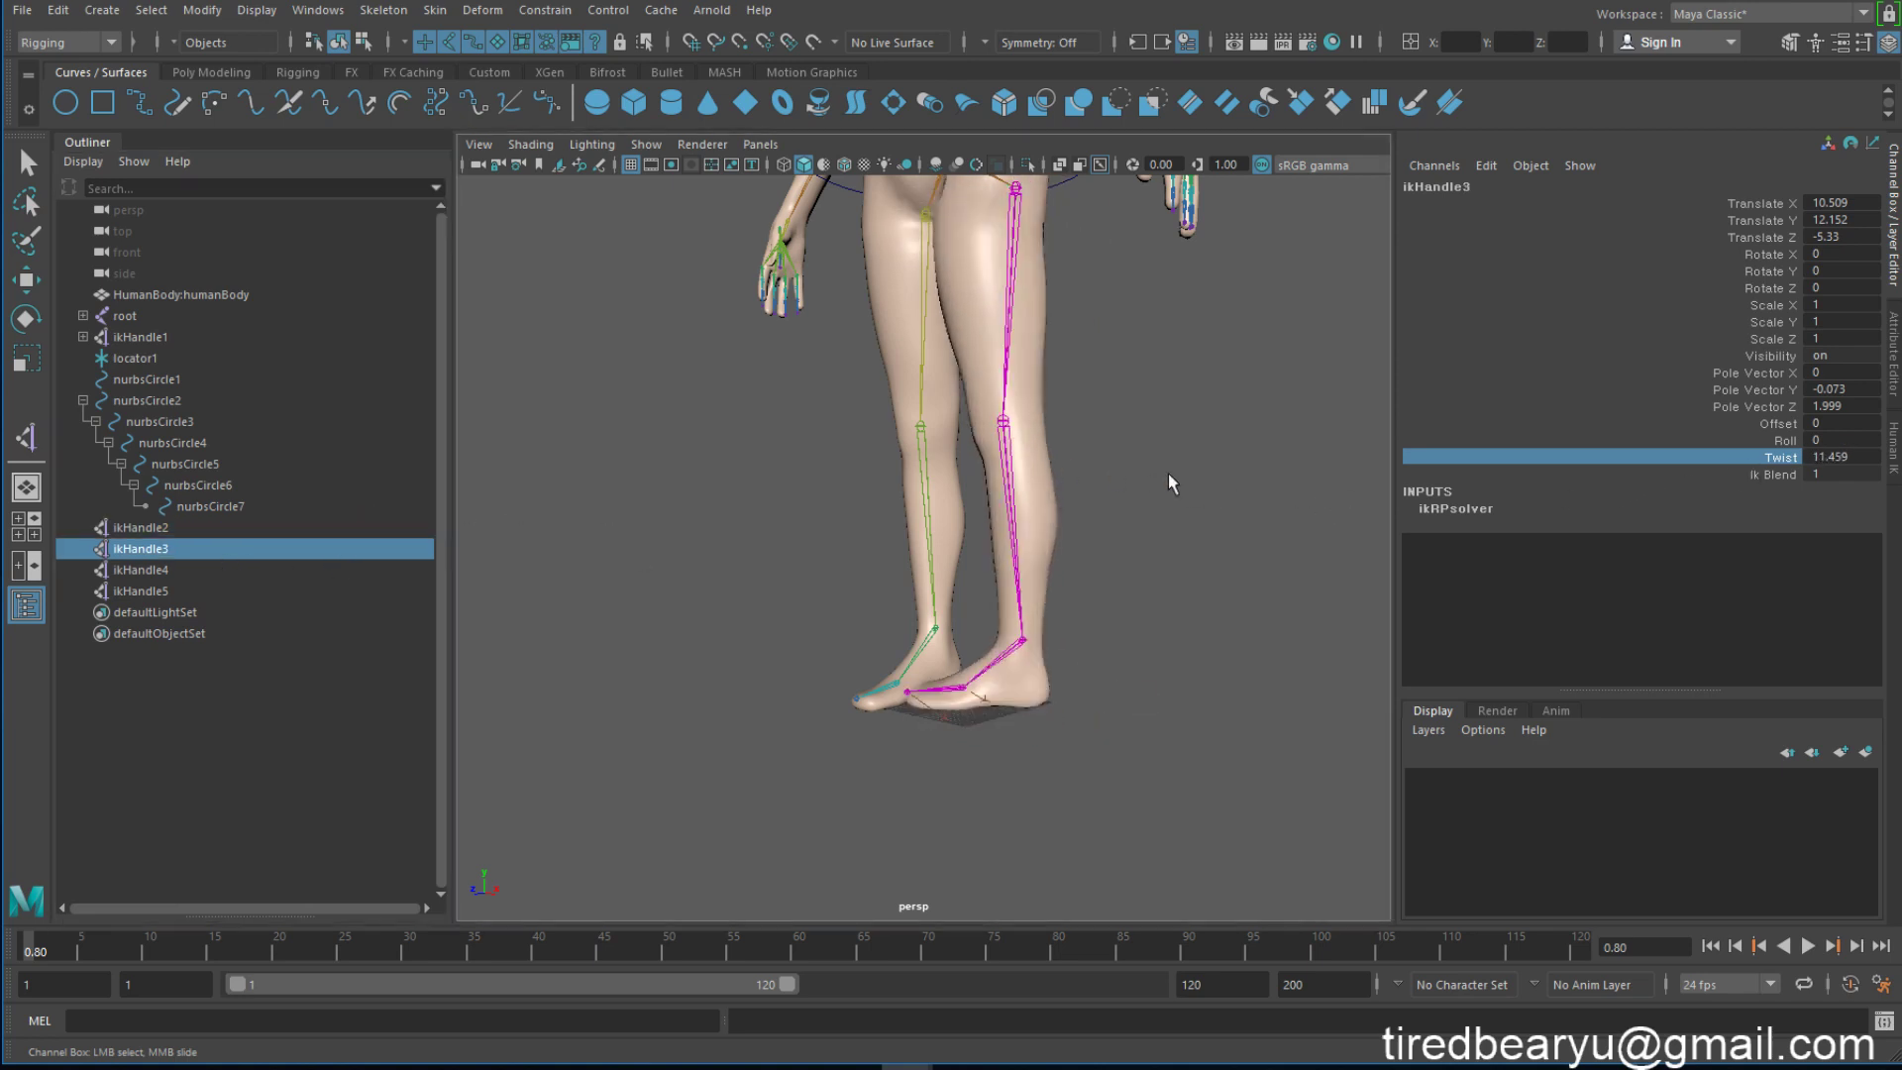
{"action": "middle_click_drag", "start_coordinate": [1168, 472], "coordinate": [314, 614]}
{"action": "key", "text": "ctrl+z"}
{"action": "key", "text": "ctrl+z"}
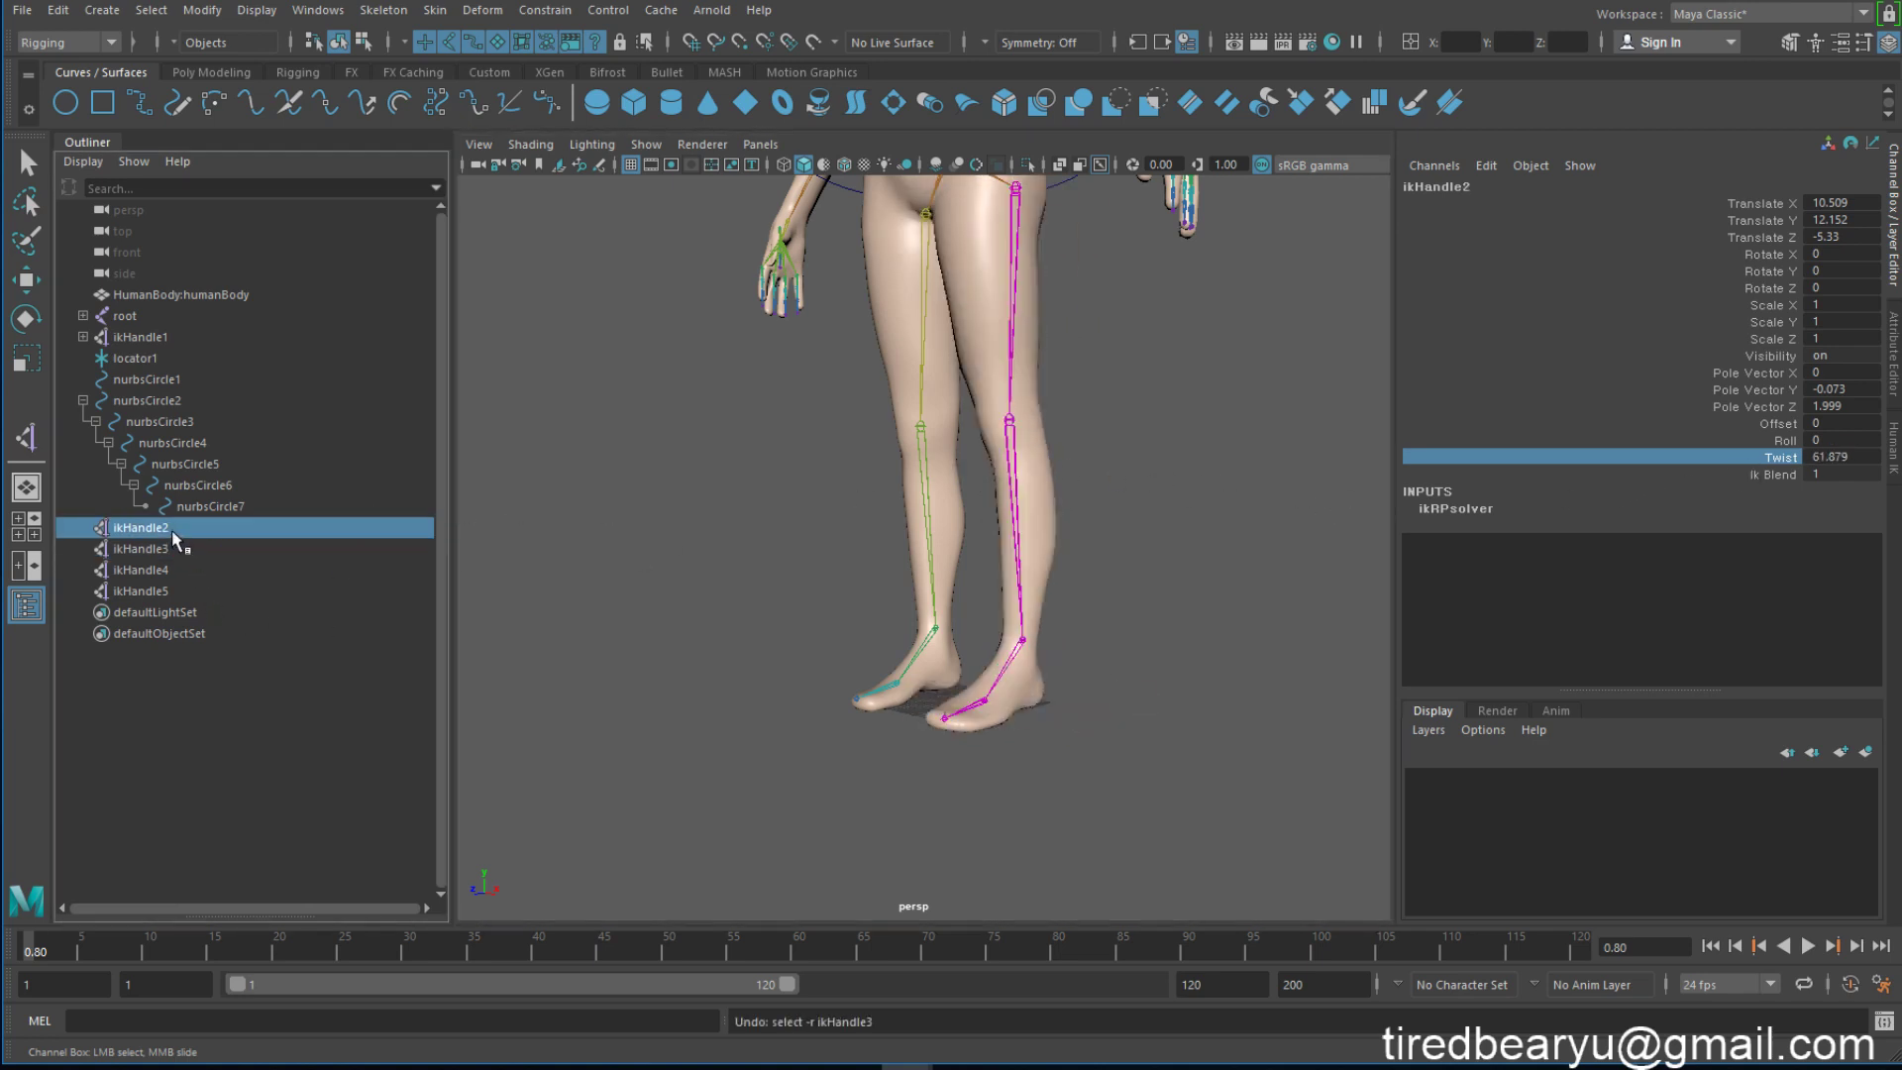
{"action": "key", "text": "Delete"}
Step: Check which chains ikHandle3, ikHandle4 and ikHandle5 drive on the leg and foot
{"action": "left_click", "coordinate": [176, 531]}
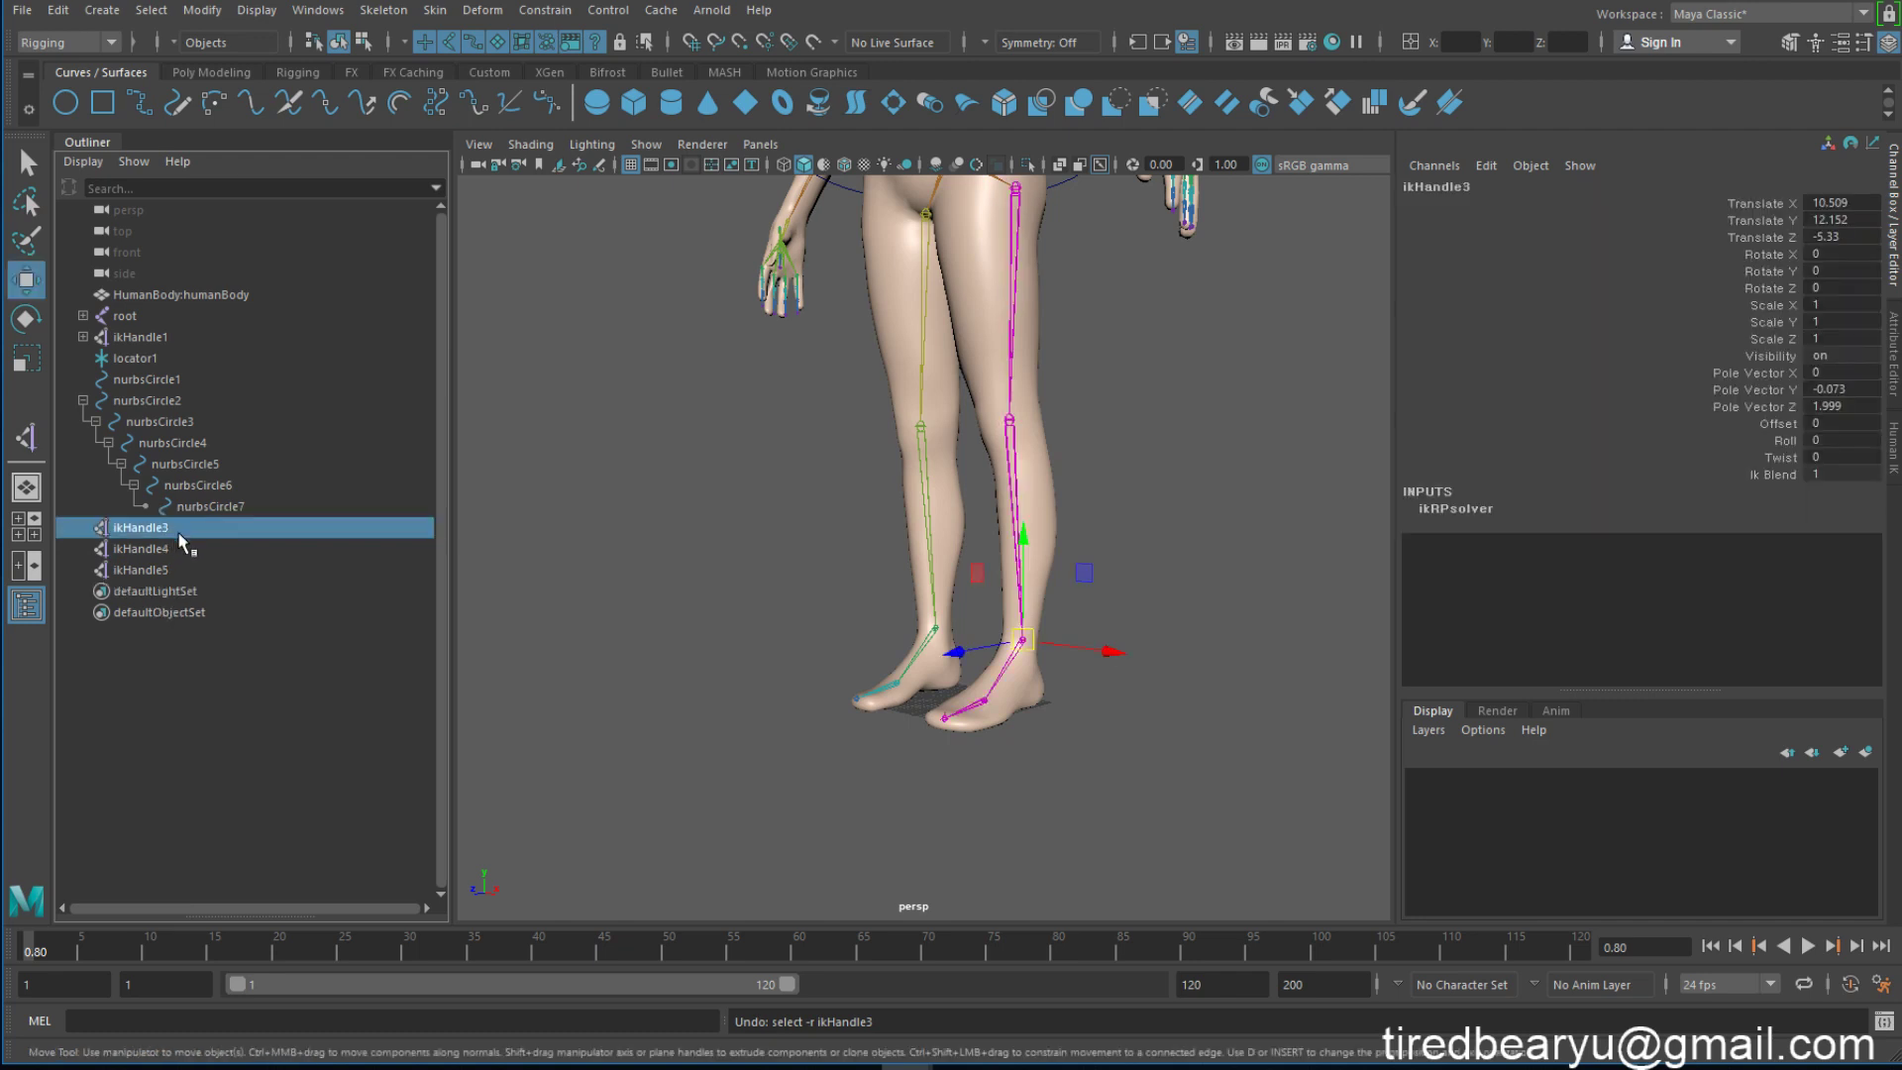
{"action": "left_click", "coordinate": [184, 548]}
{"action": "key", "text": "w"}
{"action": "left_click", "coordinate": [184, 528]}
{"action": "left_click", "coordinate": [181, 569]}
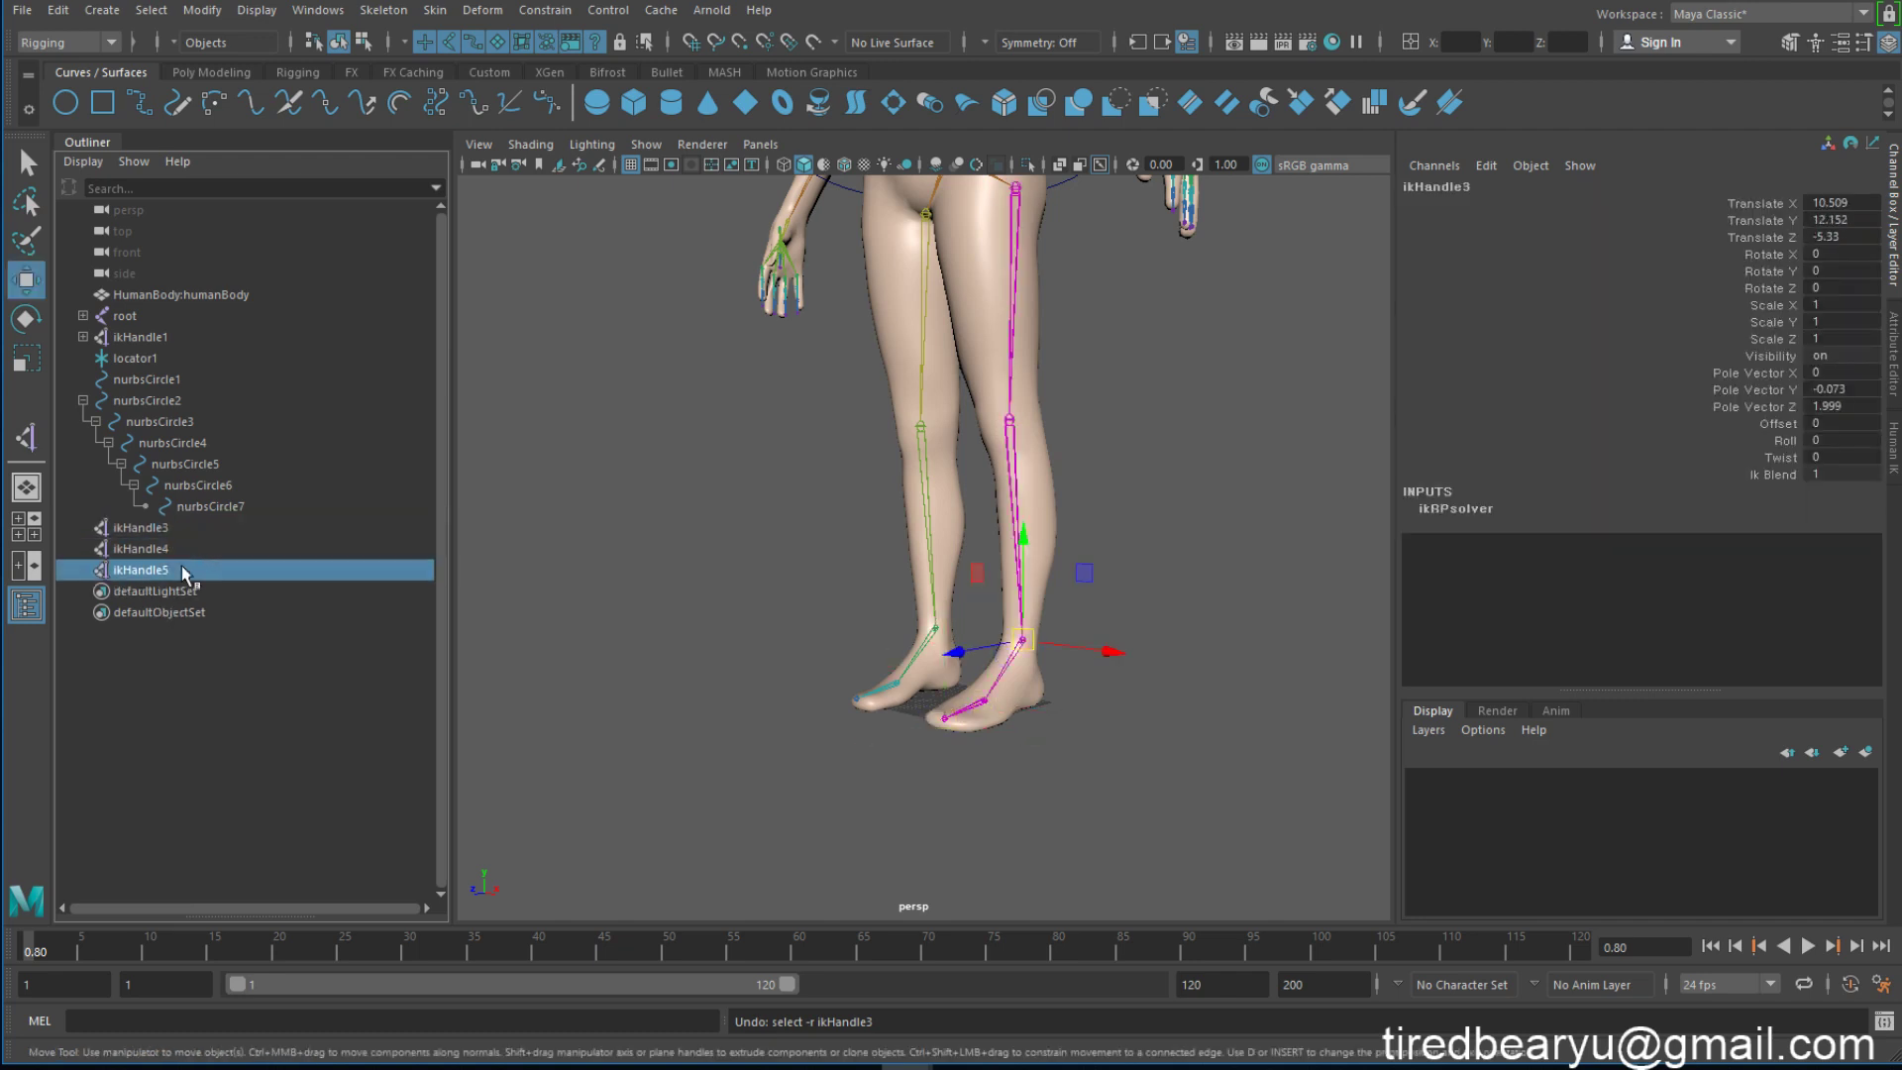
{"action": "left_click", "coordinate": [182, 528]}
{"action": "left_click", "coordinate": [188, 570]}
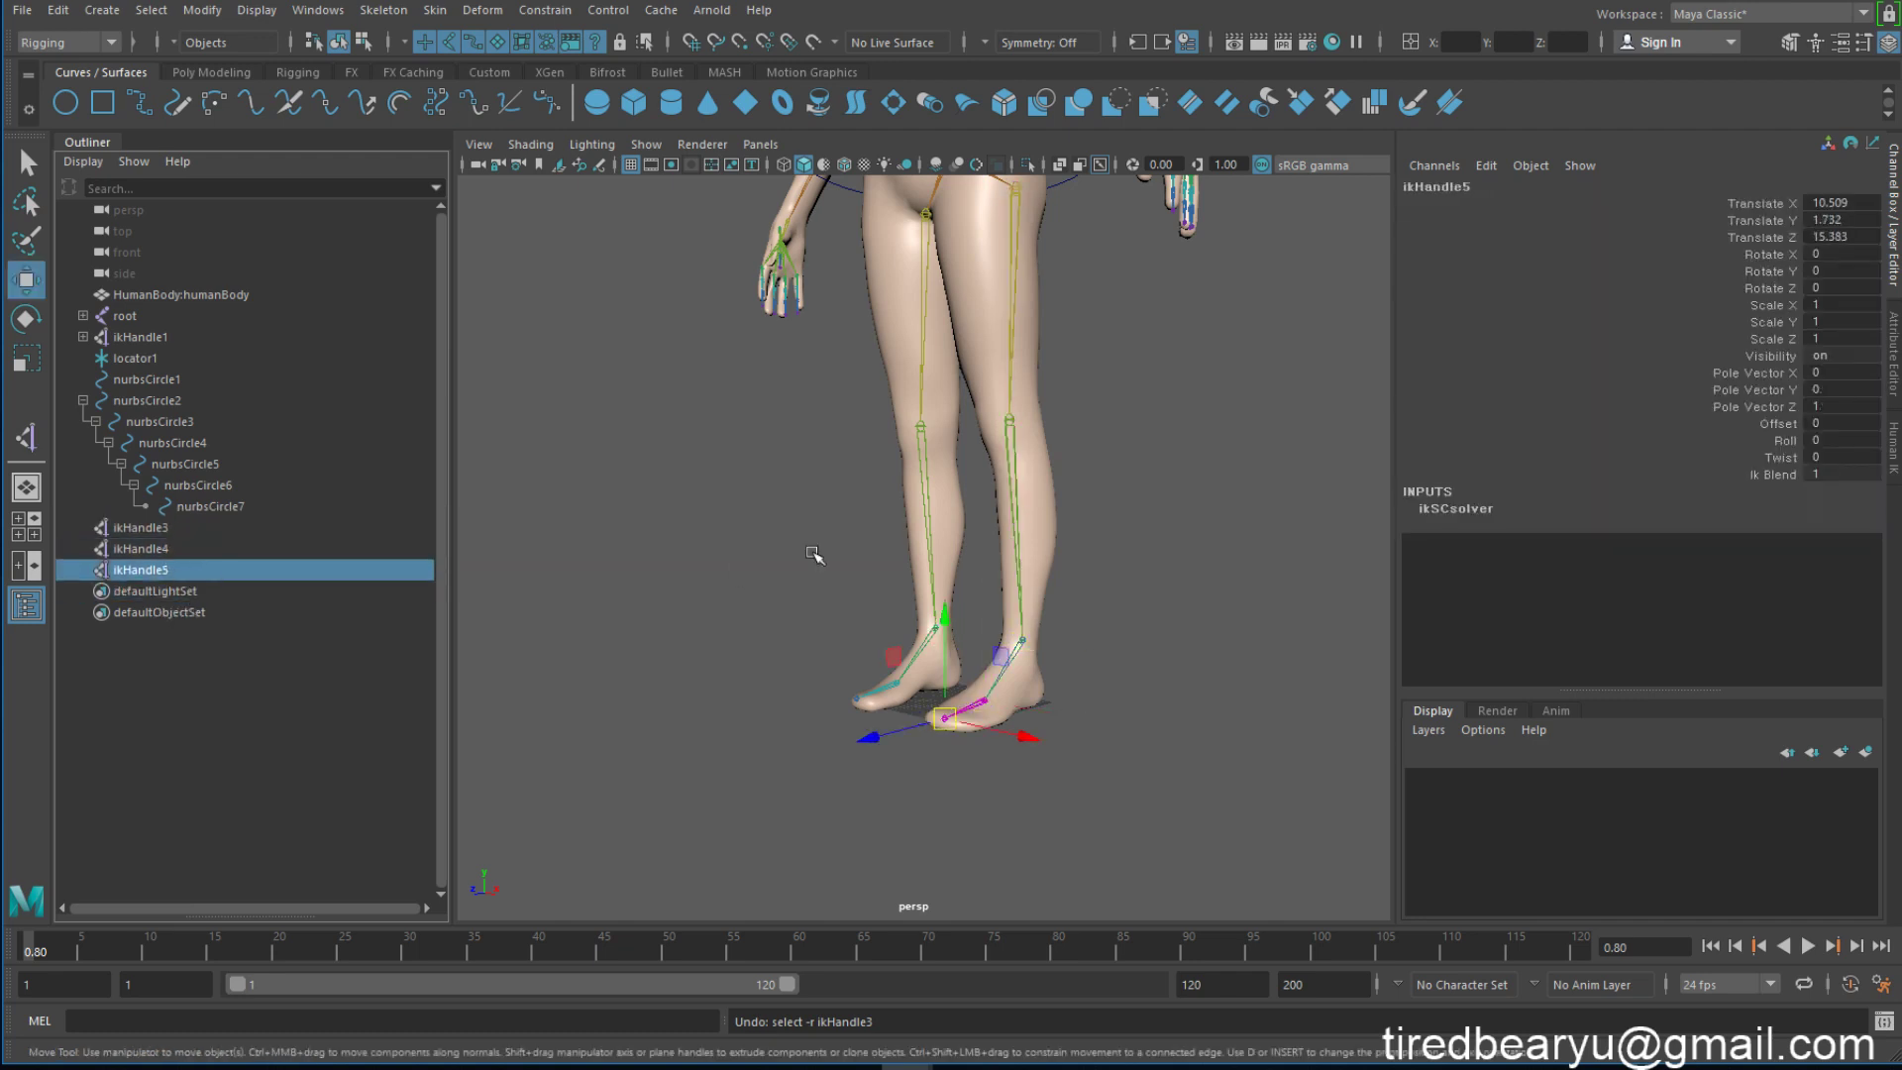
{"action": "middle_click_drag", "start_coordinate": [981, 461], "coordinate": [962, 613], "text": "alt"}
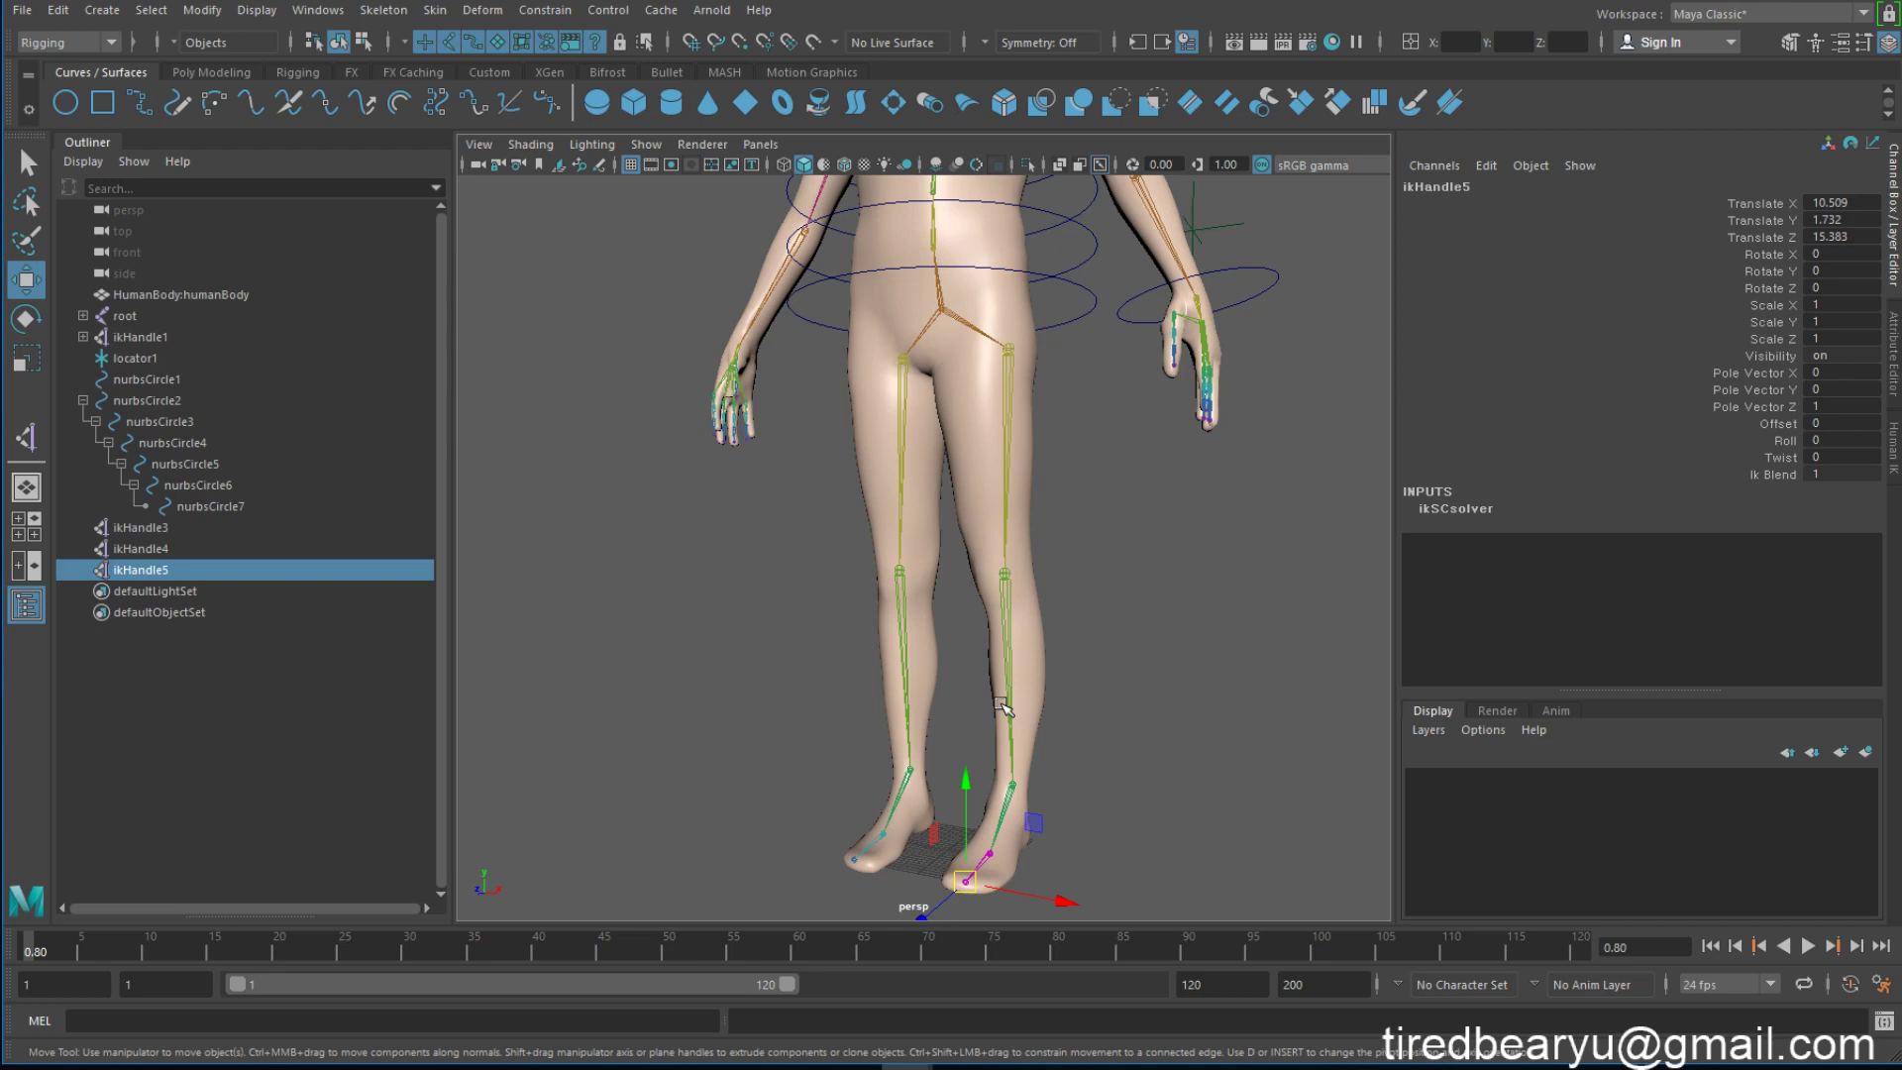
{"action": "left_click", "coordinate": [200, 547]}
{"action": "middle_click_drag", "start_coordinate": [989, 763], "coordinate": [1003, 644], "text": "alt"}
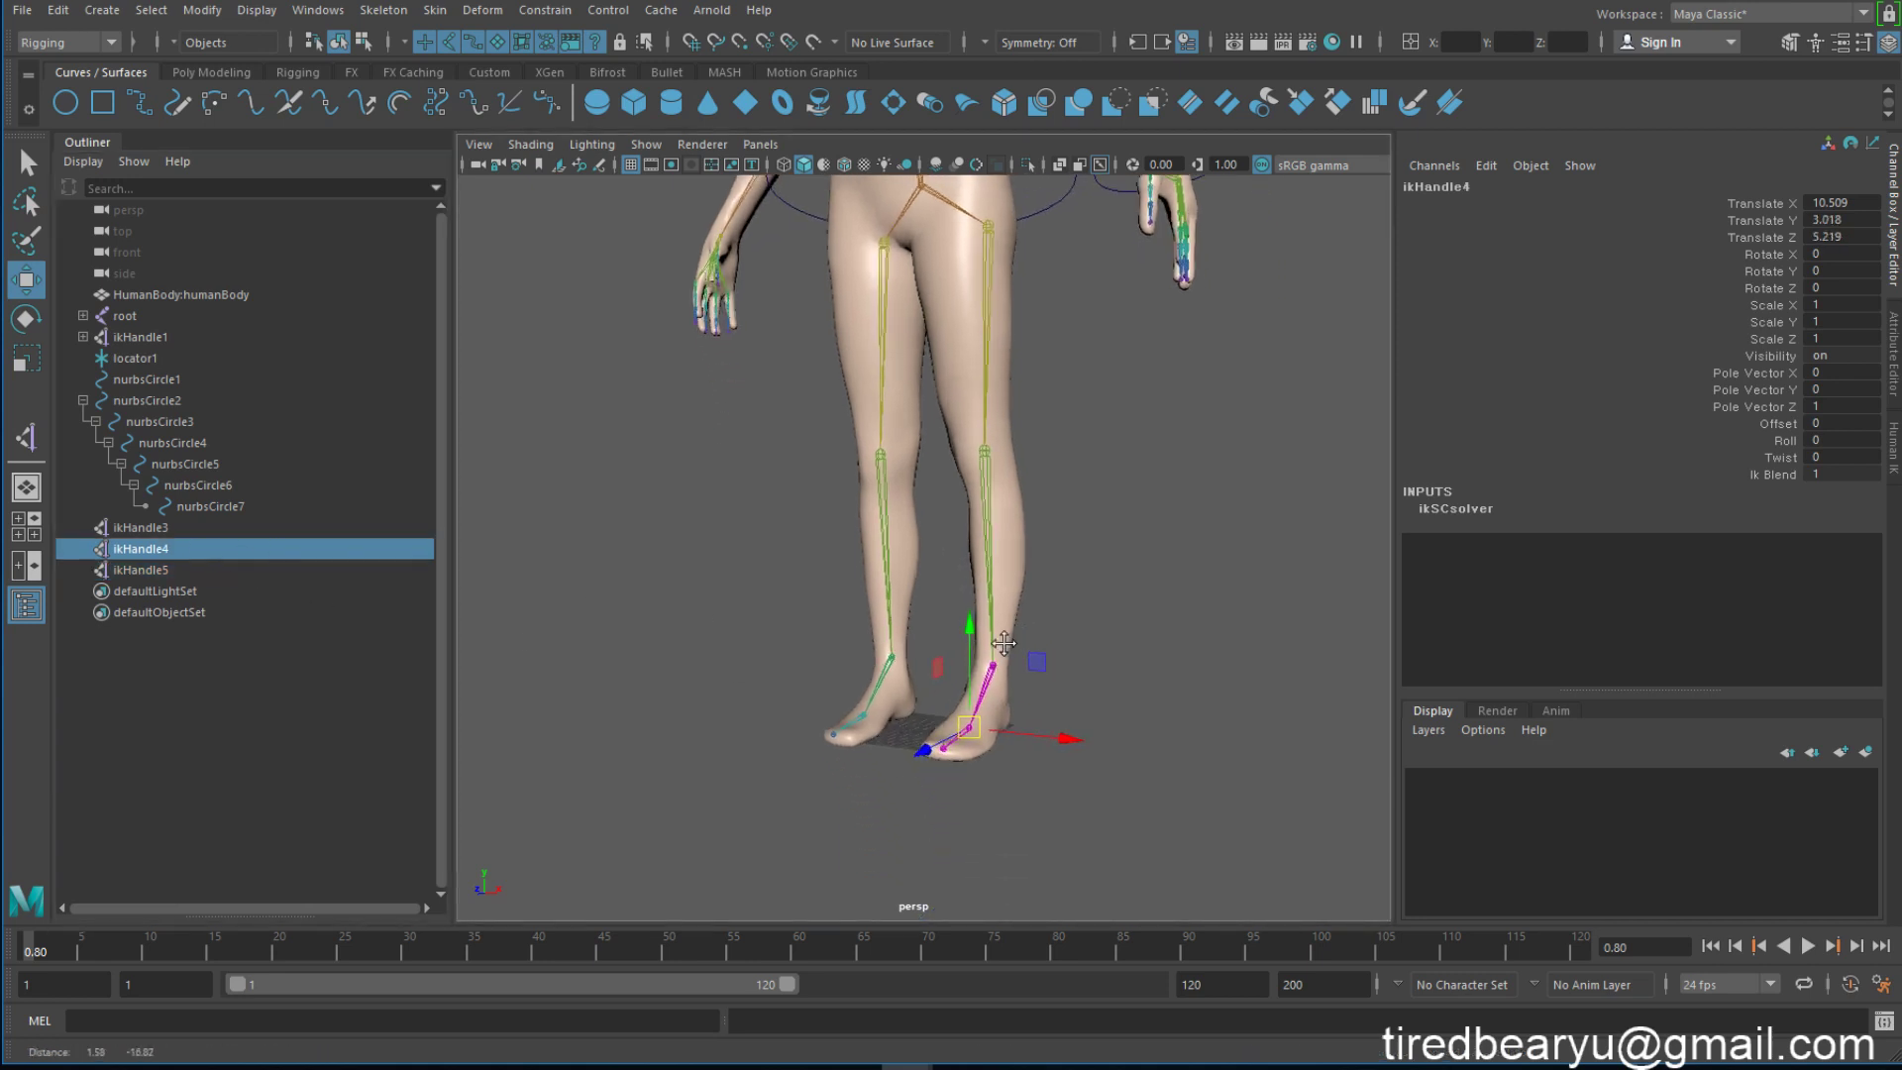
{"action": "right_click_drag", "start_coordinate": [1003, 644], "coordinate": [1198, 667], "text": "alt"}
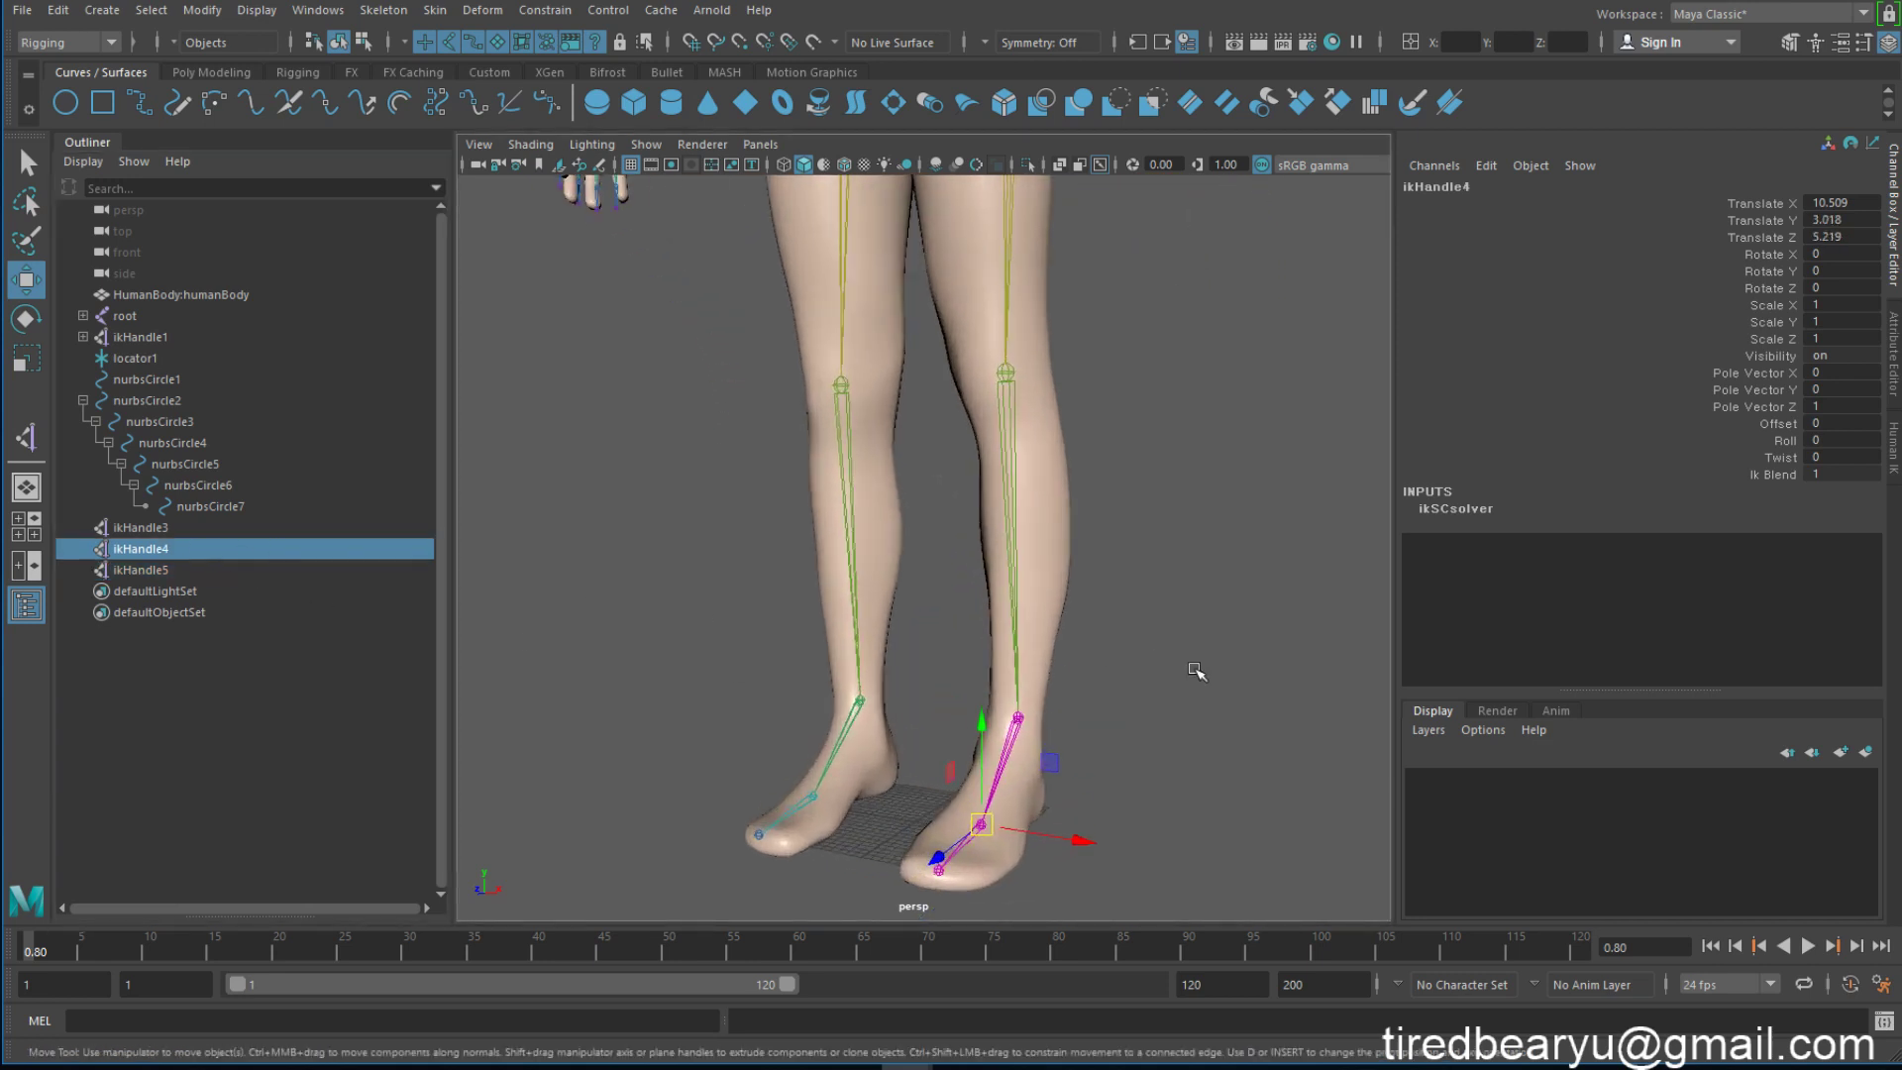
{"action": "left_click", "coordinate": [182, 531]}
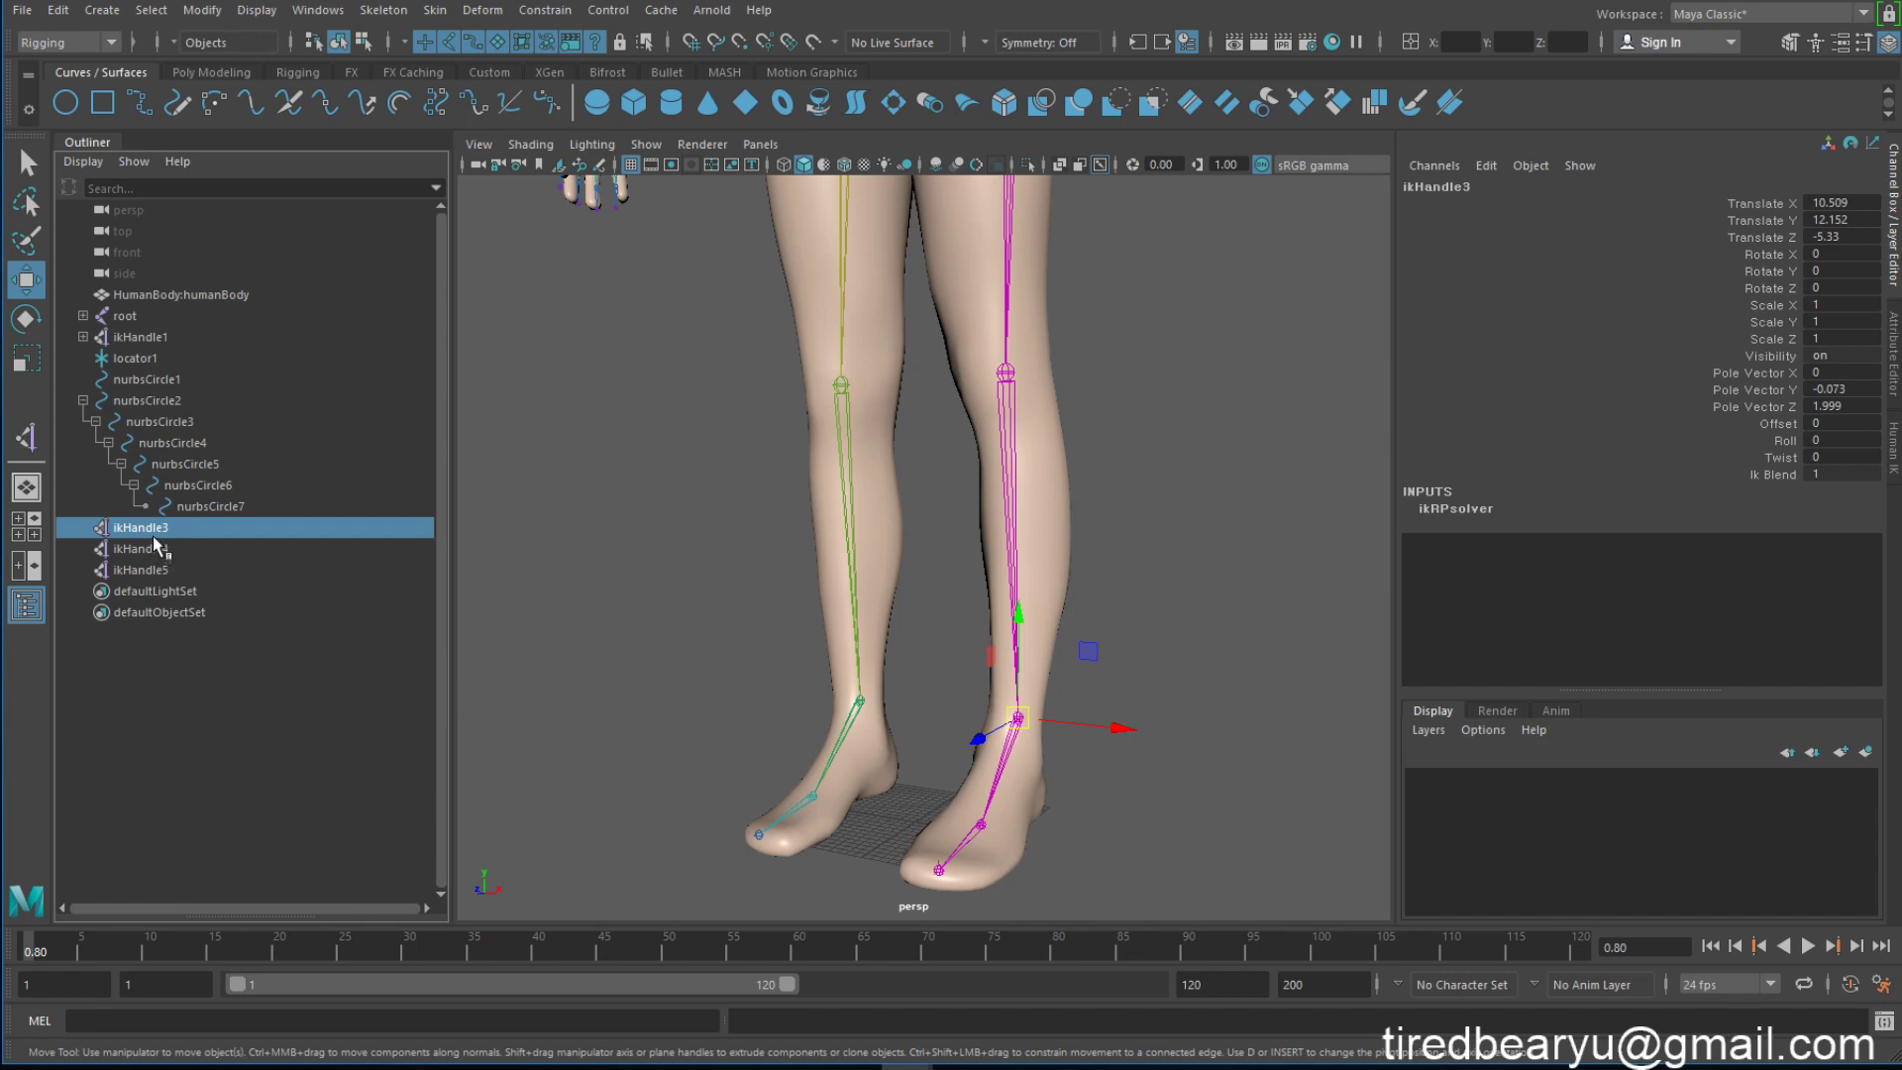
Step: Rename ikHandle3, ikHandle4 and ikHandle5 to ankle_ik, heel_ik and toe_ik
{"action": "double_click", "coordinate": [220, 527]}
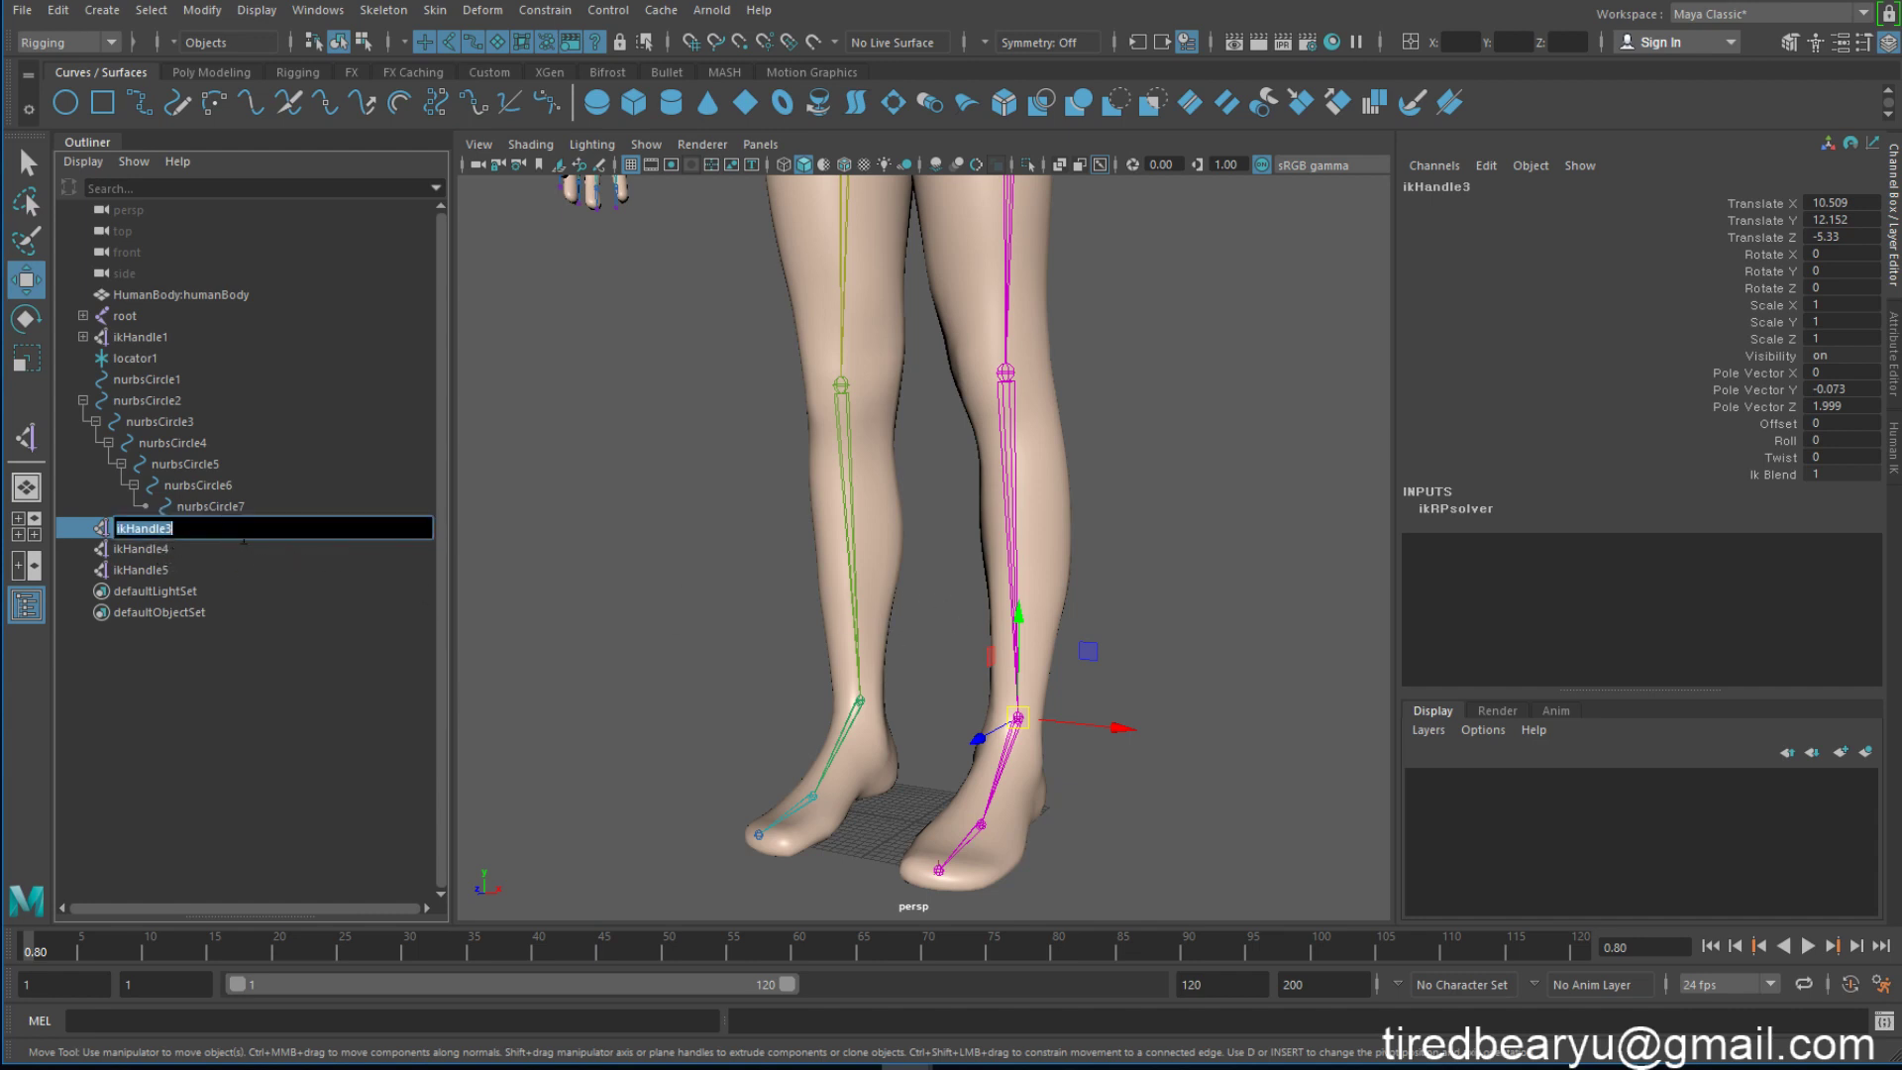
{"action": "type", "text": "an"}
{"action": "type", "text": "kle_i"}
{"action": "key", "text": "Return"}
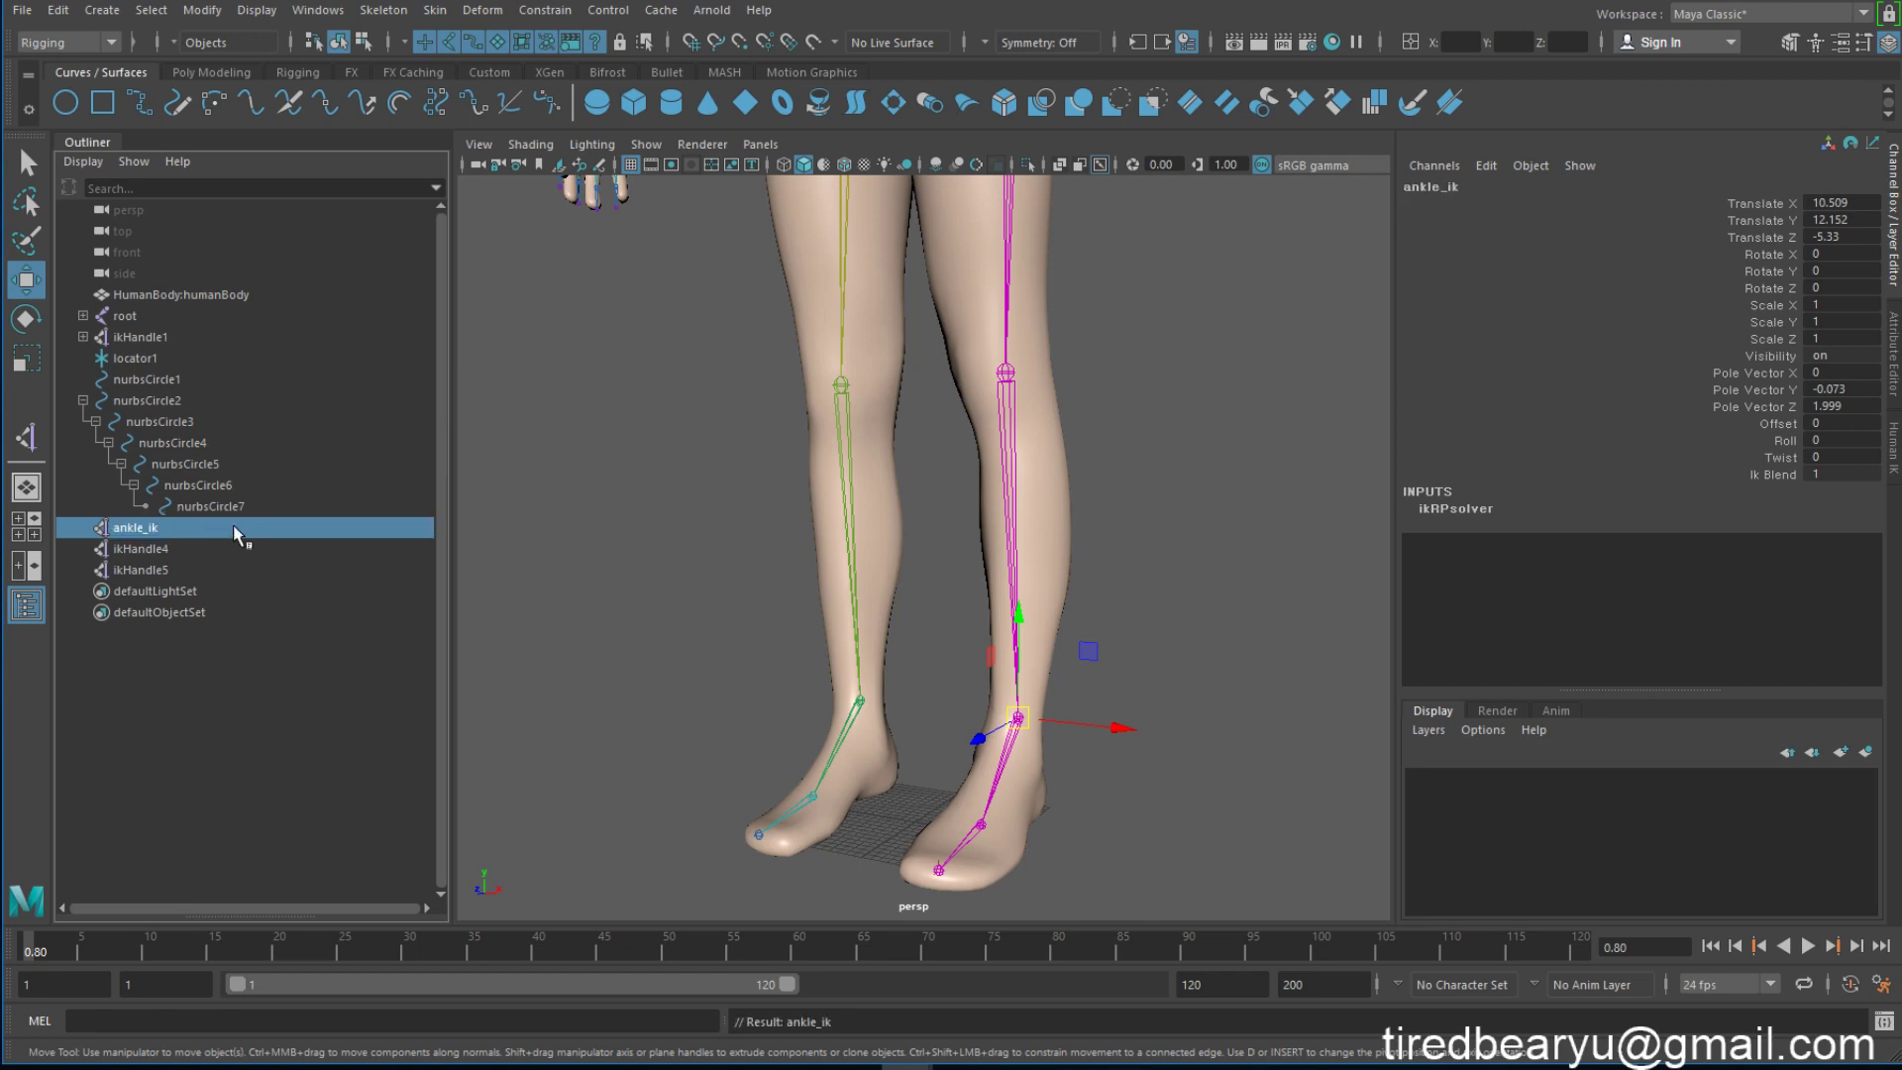
{"action": "double_click", "coordinate": [201, 548]}
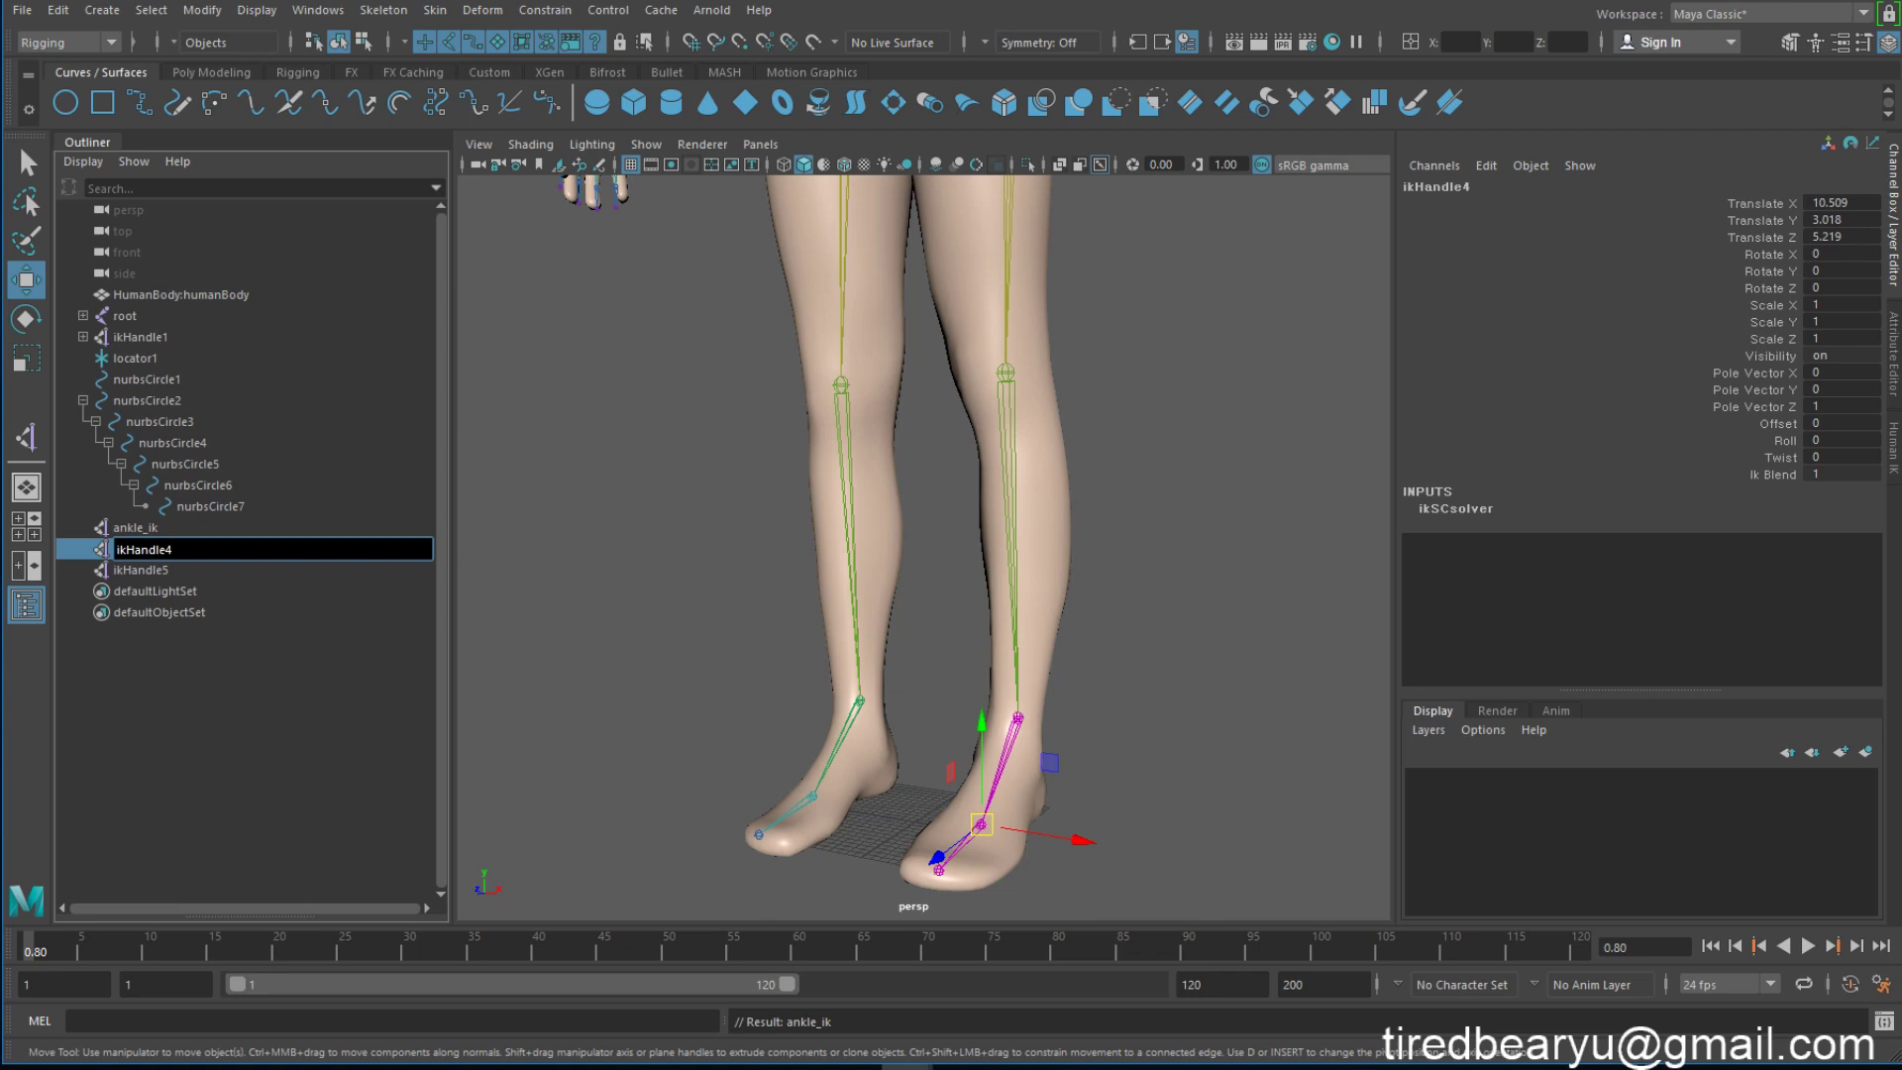
{"action": "key", "text": "BackSpace"}
{"action": "key", "text": "BackSpace"}
{"action": "key", "text": "BackSpace"}
{"action": "key", "text": "Return"}
{"action": "double_click", "coordinate": [198, 570]}
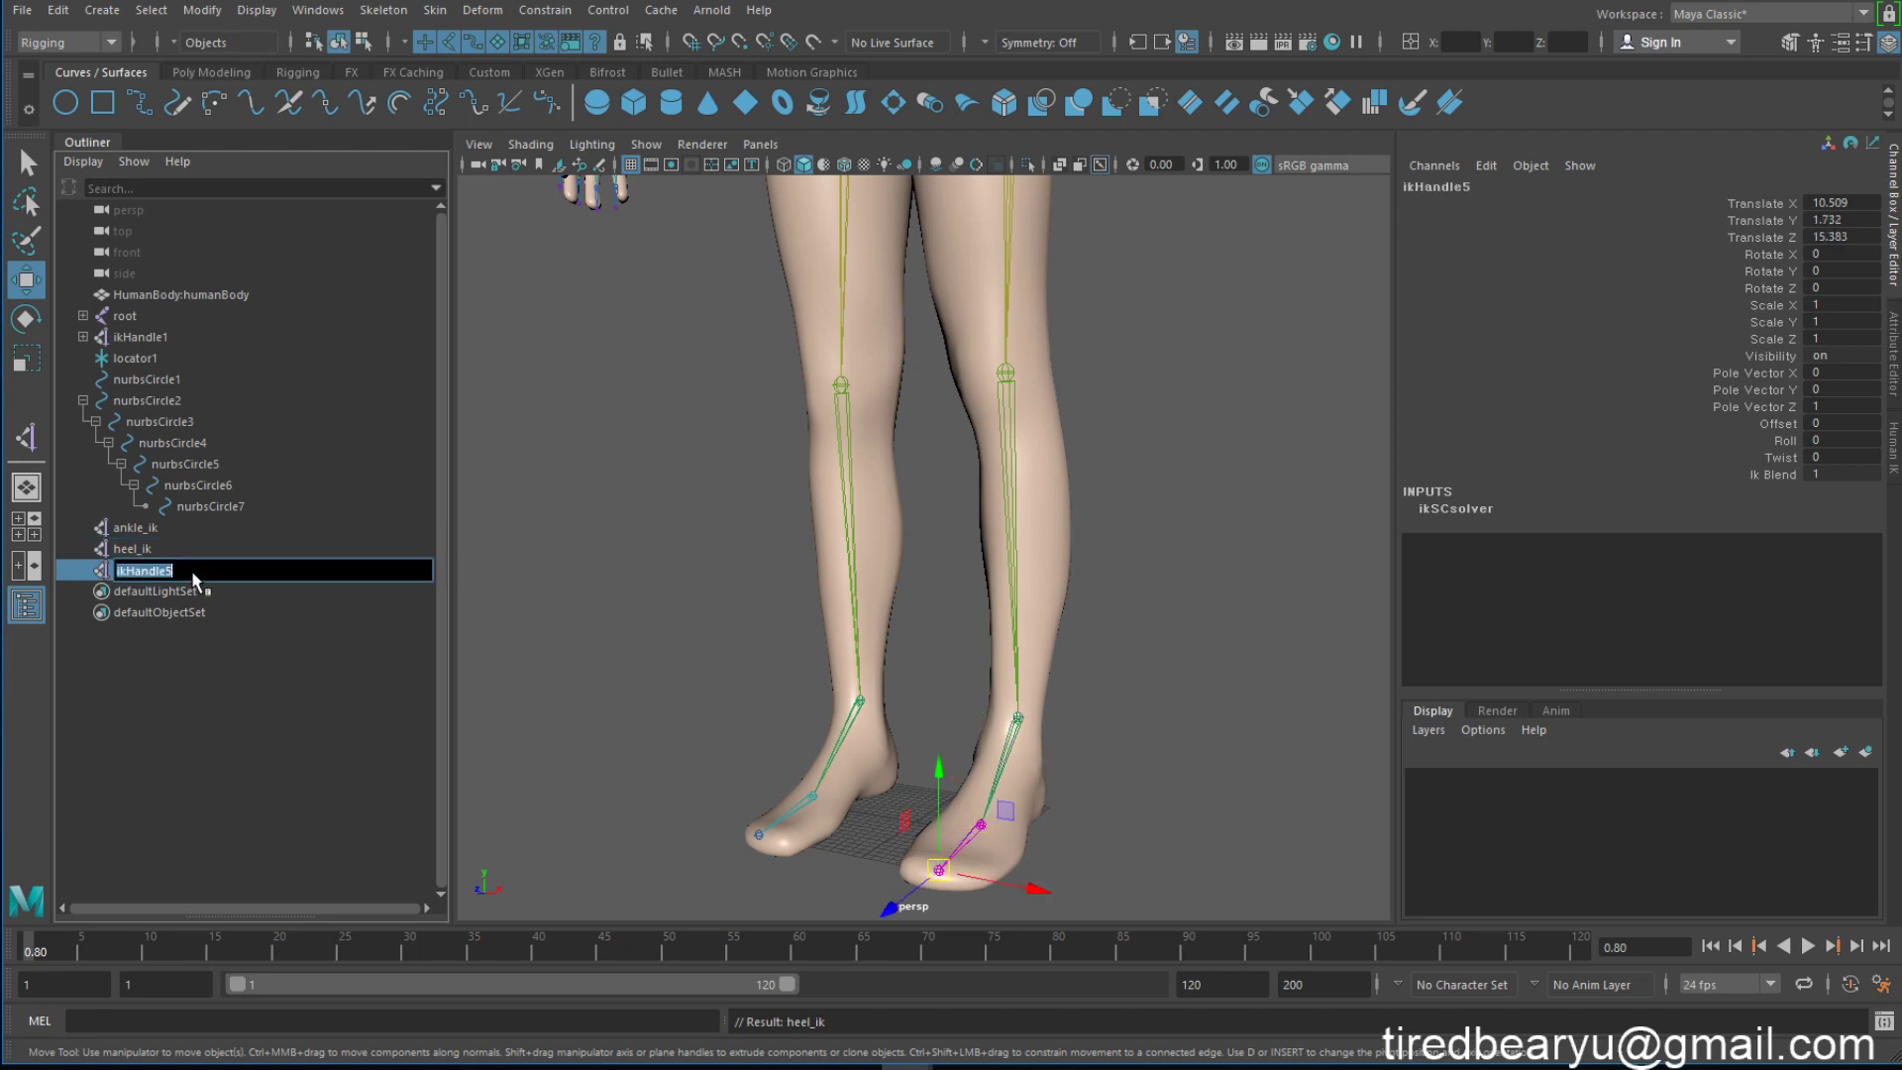
{"action": "type", "text": "te"}
{"action": "type", "text": "io"}
{"action": "type", "text": "ik"}
{"action": "key", "text": "Return"}
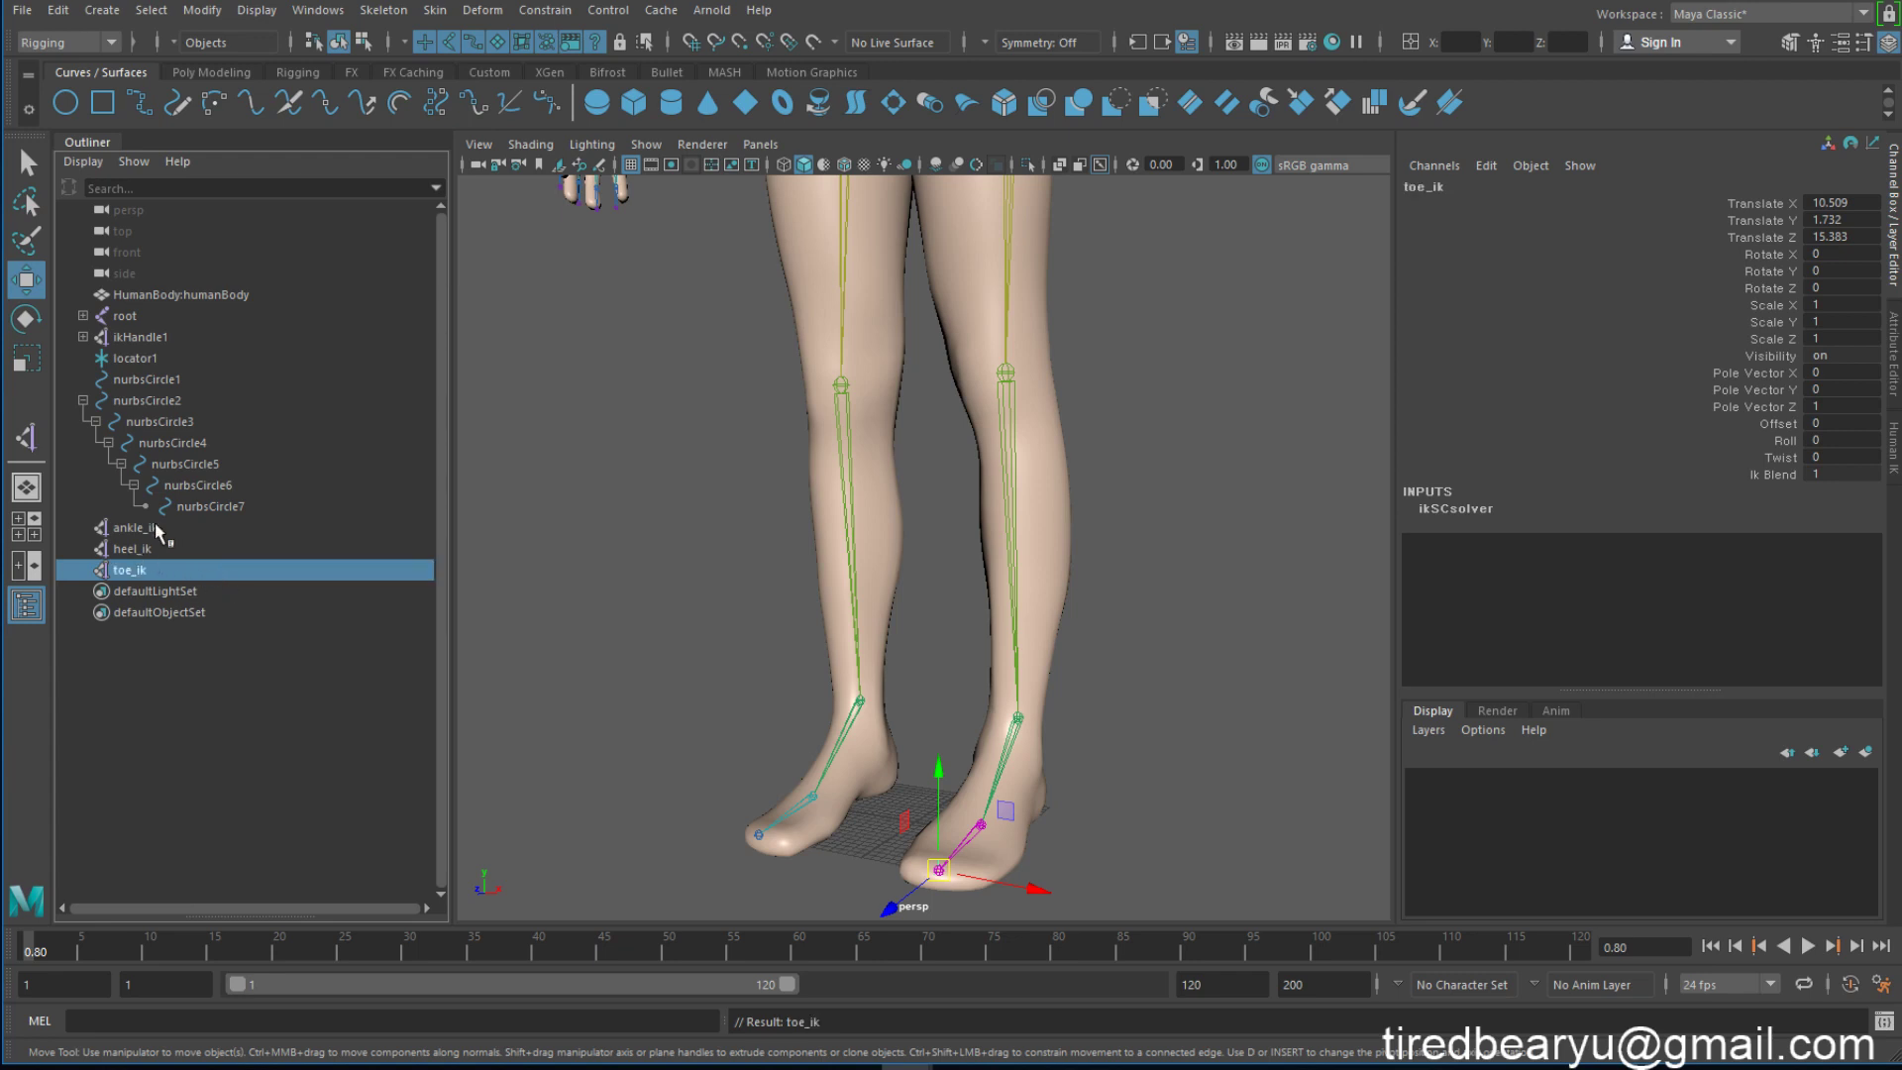
Step: Review the renamed ankle_ik, heel_ik and toe_ik handles in the Outliner
{"action": "left_click", "coordinate": [155, 527]}
{"action": "key", "text": "Down"}
{"action": "key", "text": "Down"}
{"action": "left_click", "coordinate": [154, 528]}
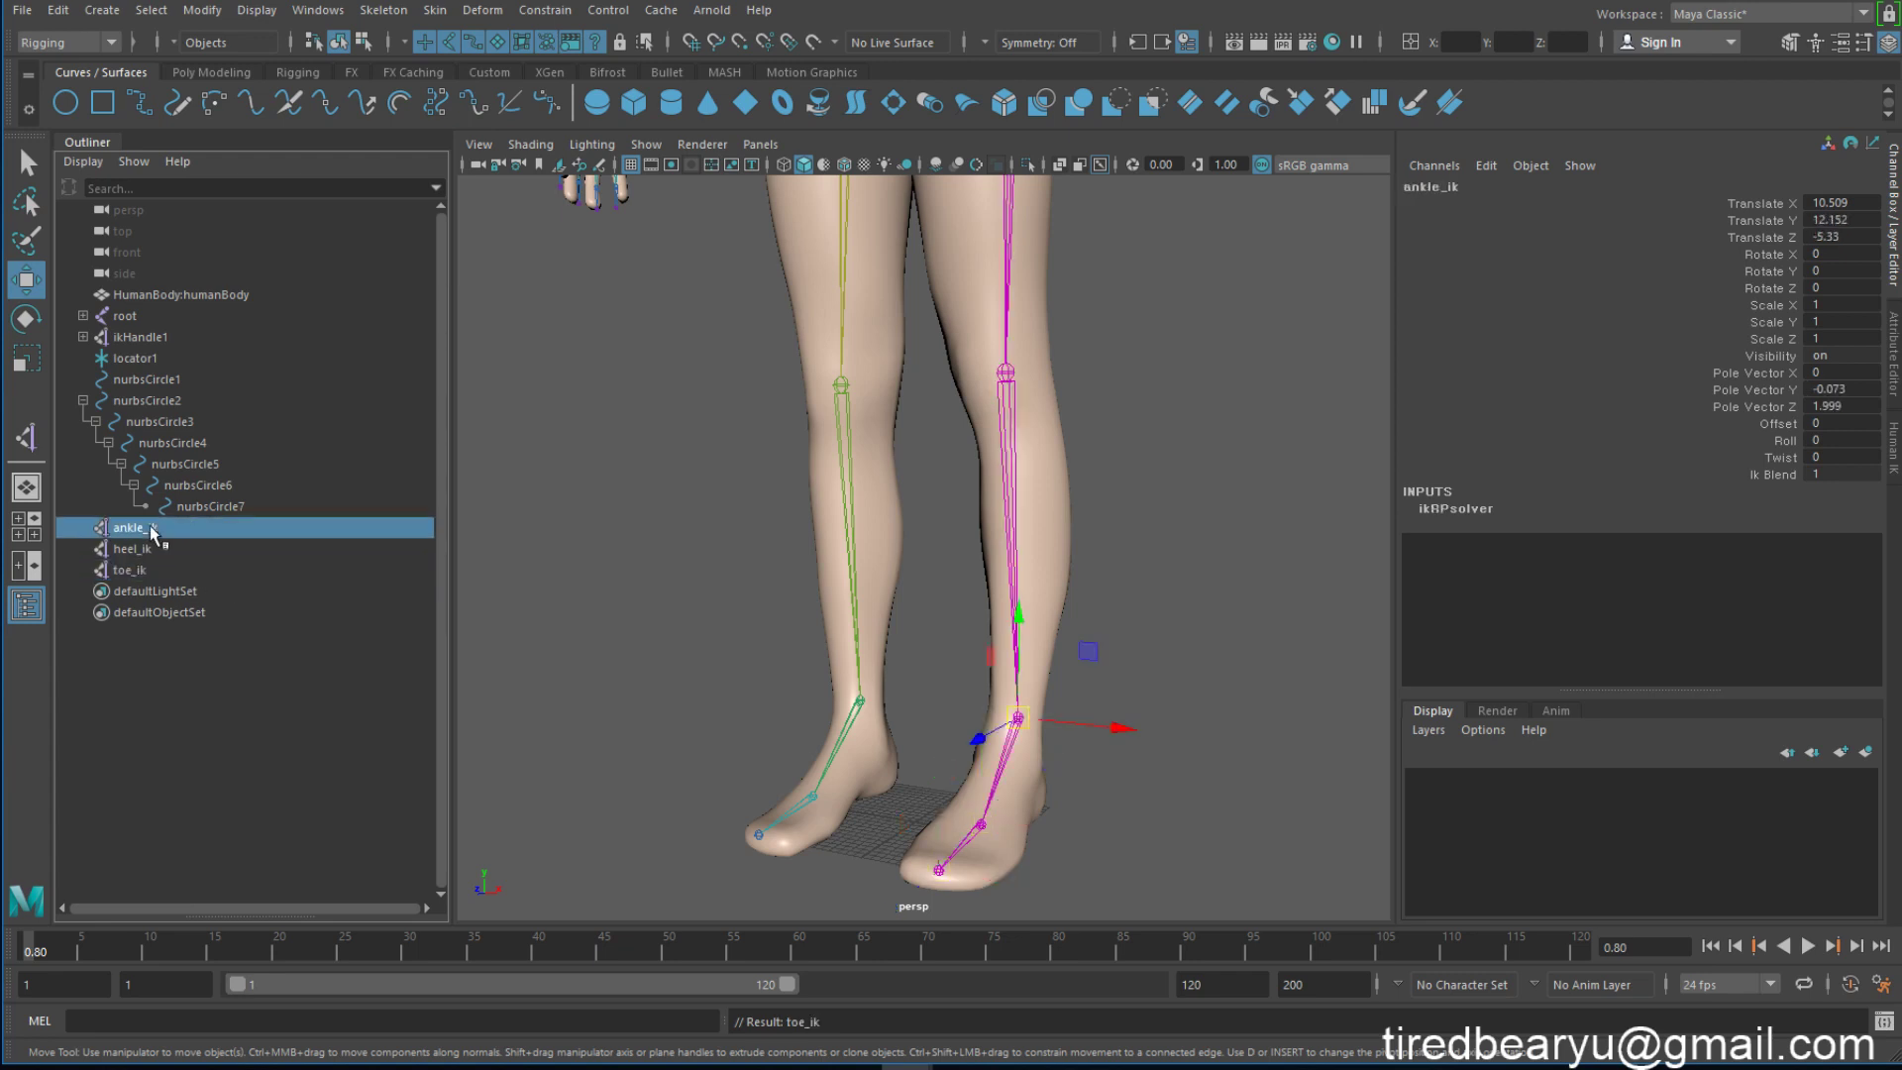
{"action": "left_click", "coordinate": [146, 545]}
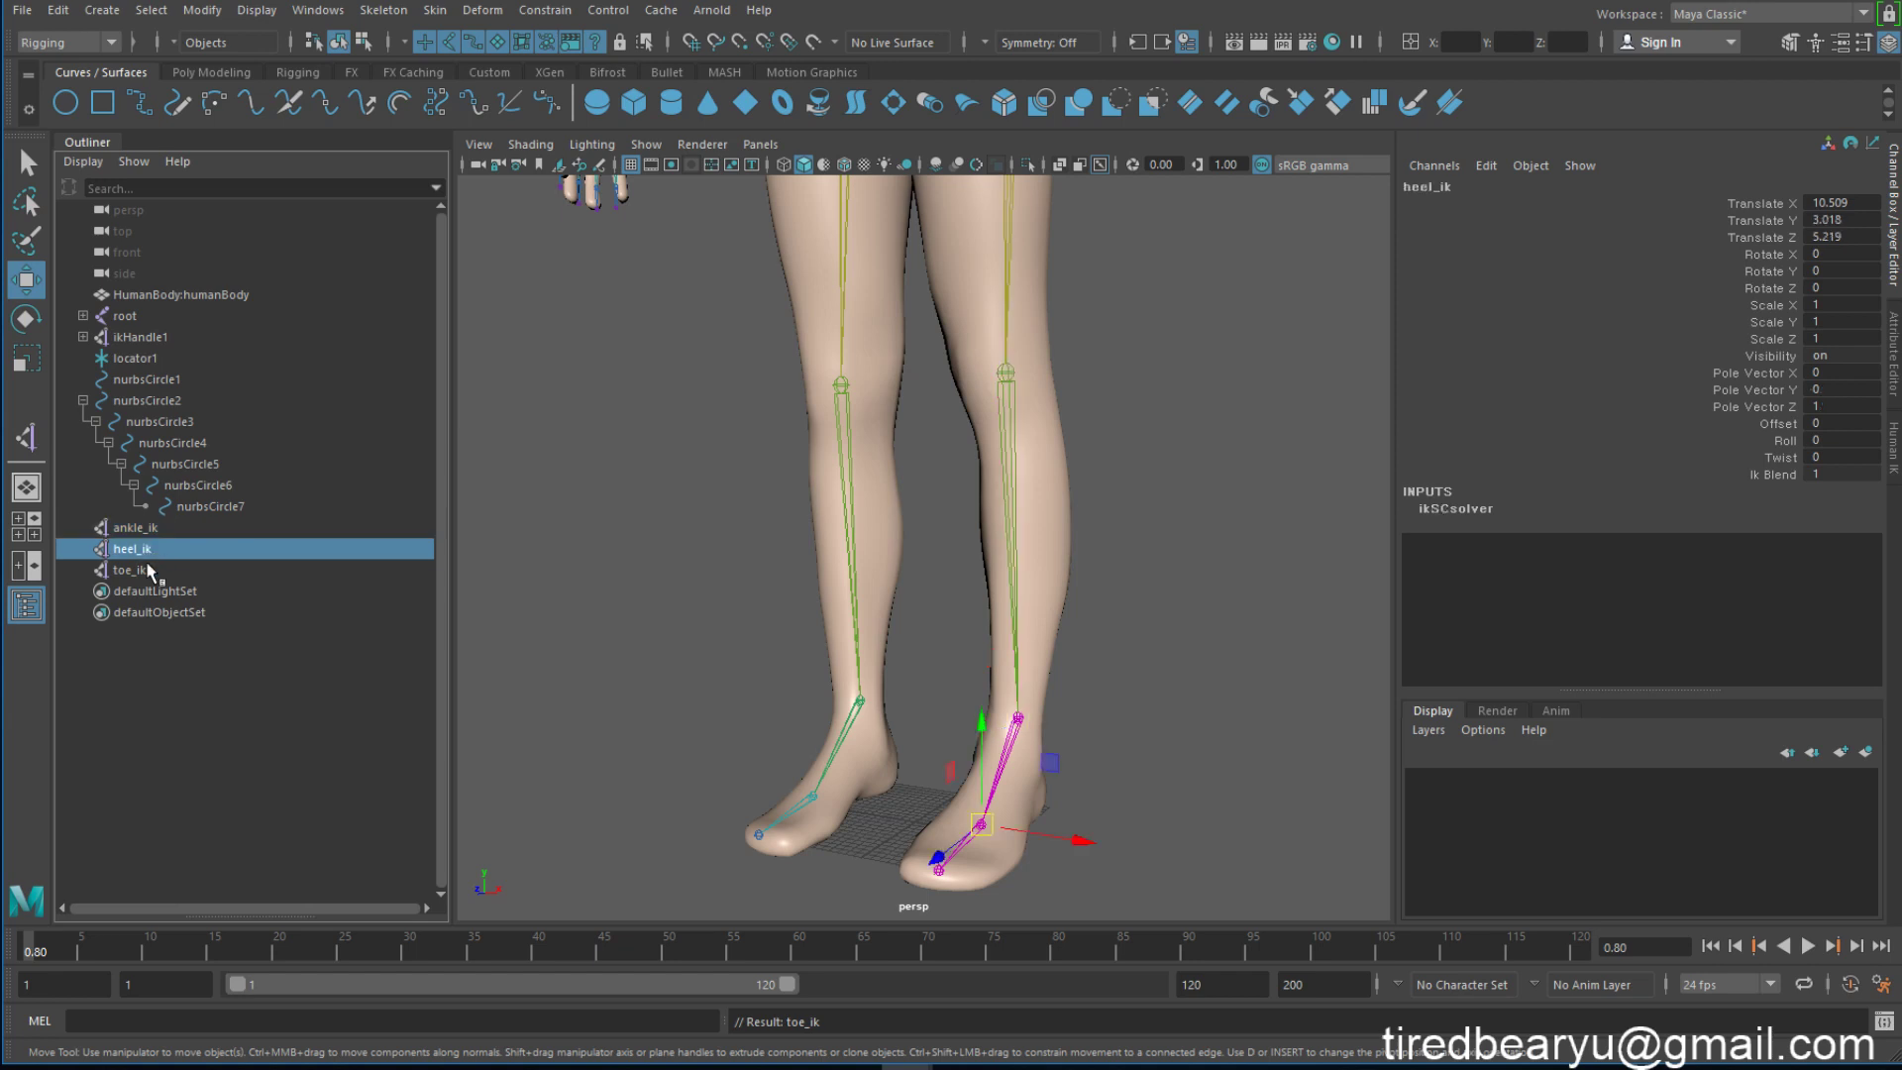
{"action": "key", "text": "Down"}
{"action": "left_click", "coordinate": [144, 545]}
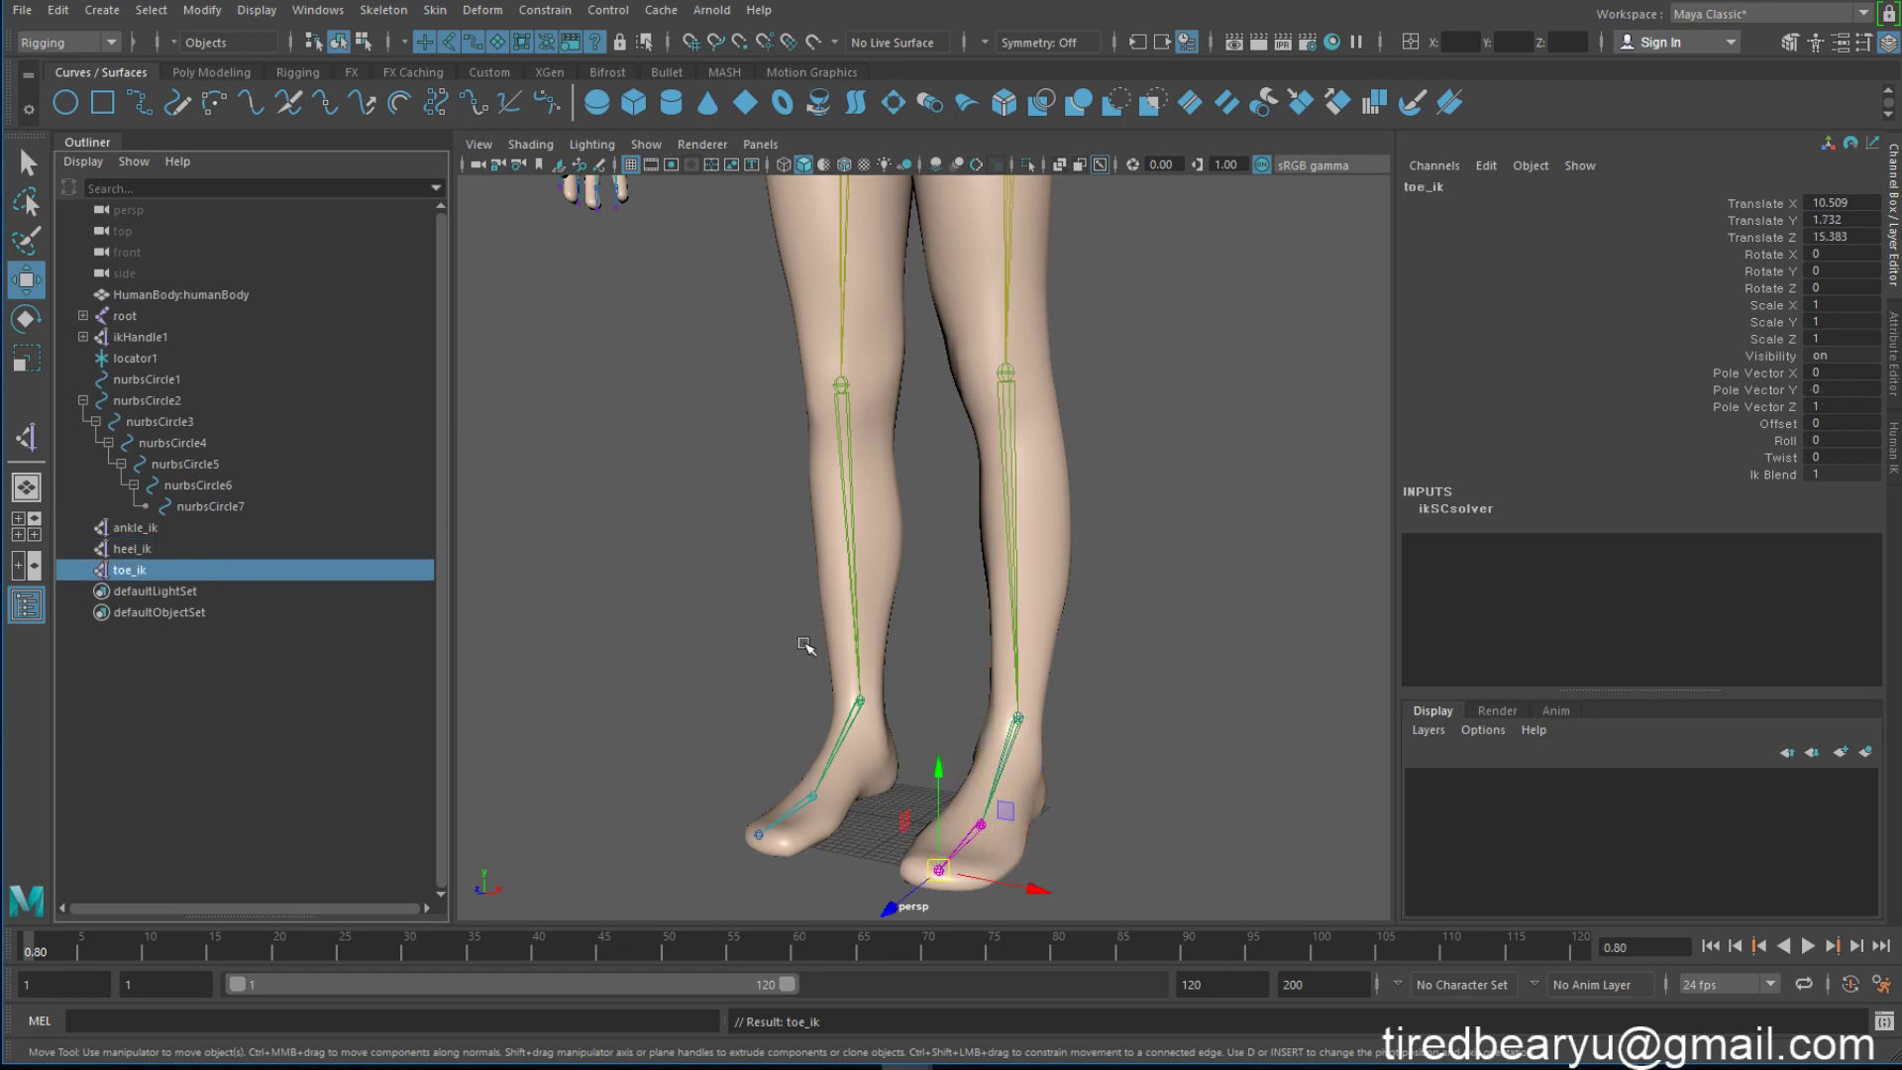
{"action": "mouse_move", "coordinate": [1103, 793]}
{"action": "right_mouse_down", "text": "alt"}
{"action": "mouse_move", "coordinate": [966, 798]}
{"action": "mouse_move", "coordinate": [975, 738]}
{"action": "right_mouse_up", "text": "alt"}
Step: Prefix each handle with L_, giving L_ankle_ik, L_heel_ik and L_toe_ik
{"action": "left_click", "coordinate": [134, 528]}
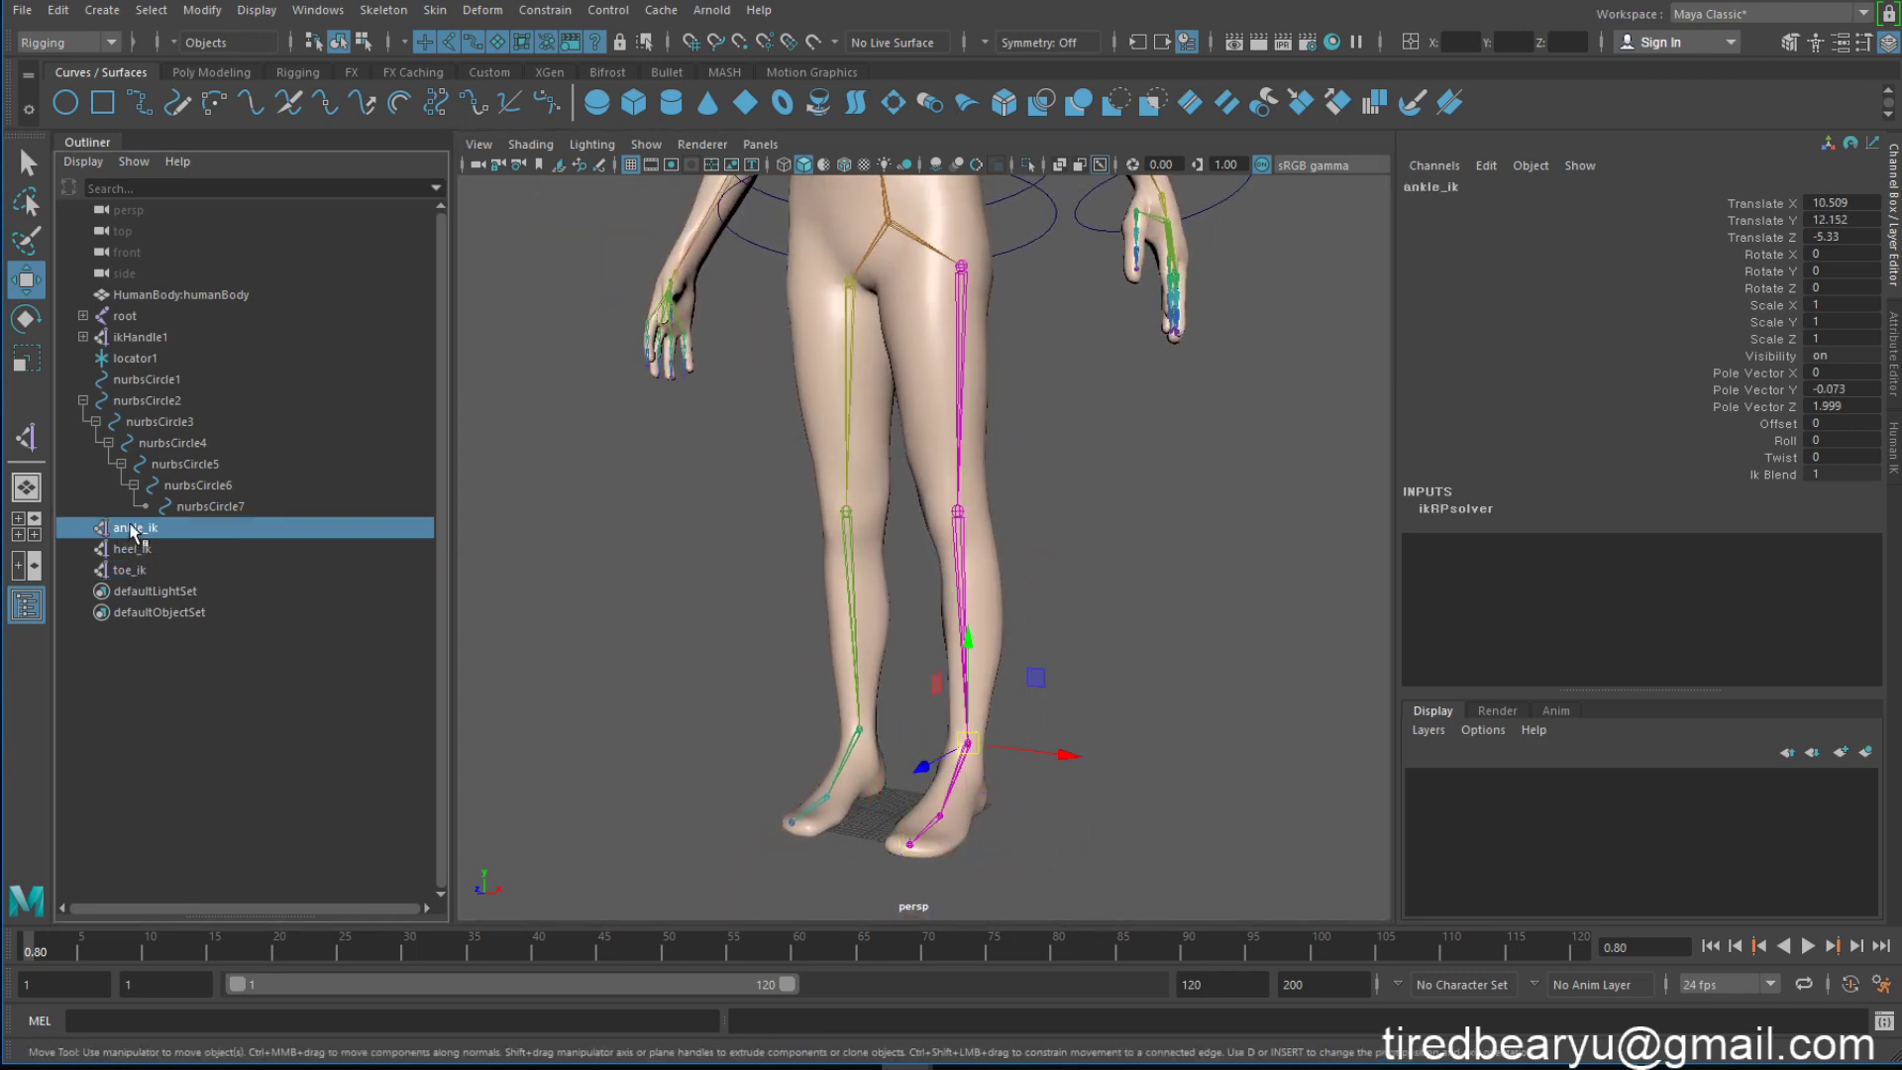
{"action": "double_click", "coordinate": [134, 528]}
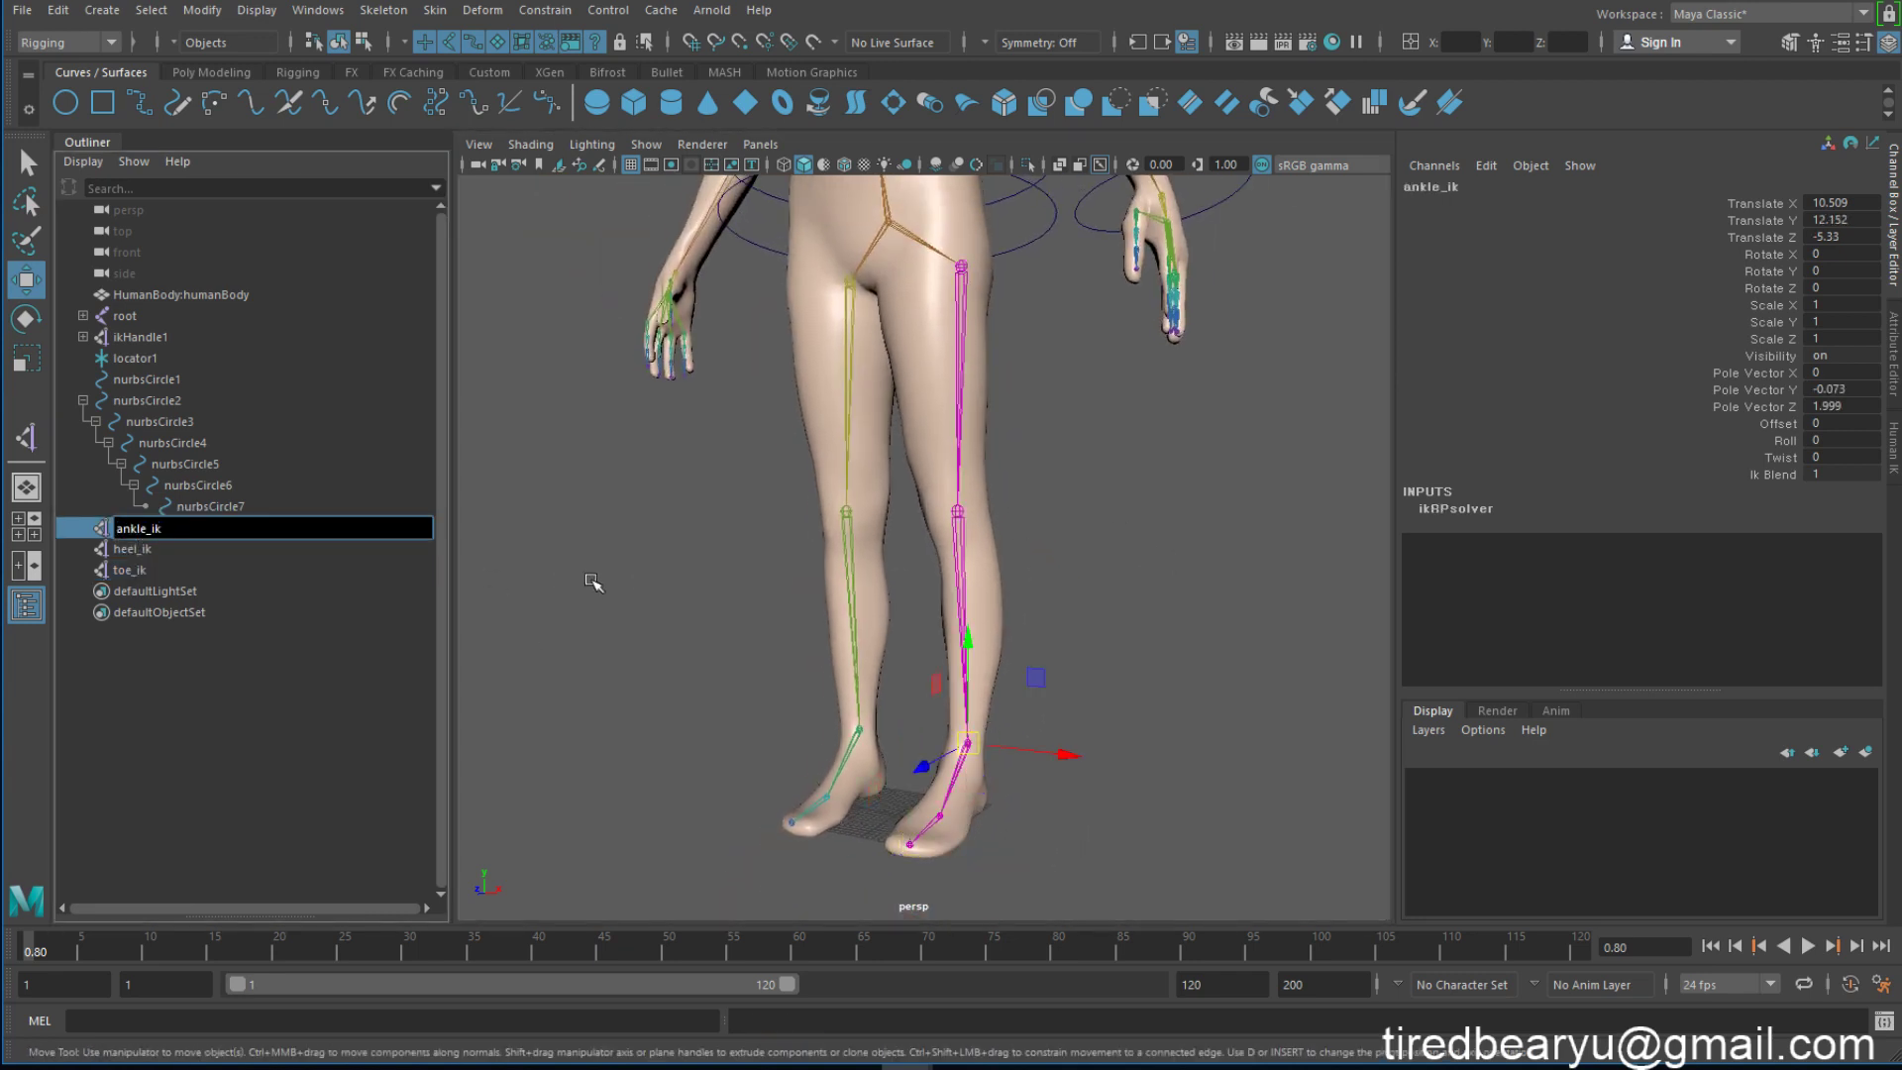
{"action": "key", "text": "Home"}
{"action": "type", "text": "L"}
{"action": "type", "text": "_"}
{"action": "left_click", "coordinate": [124, 554]}
{"action": "double_click", "coordinate": [124, 555]}
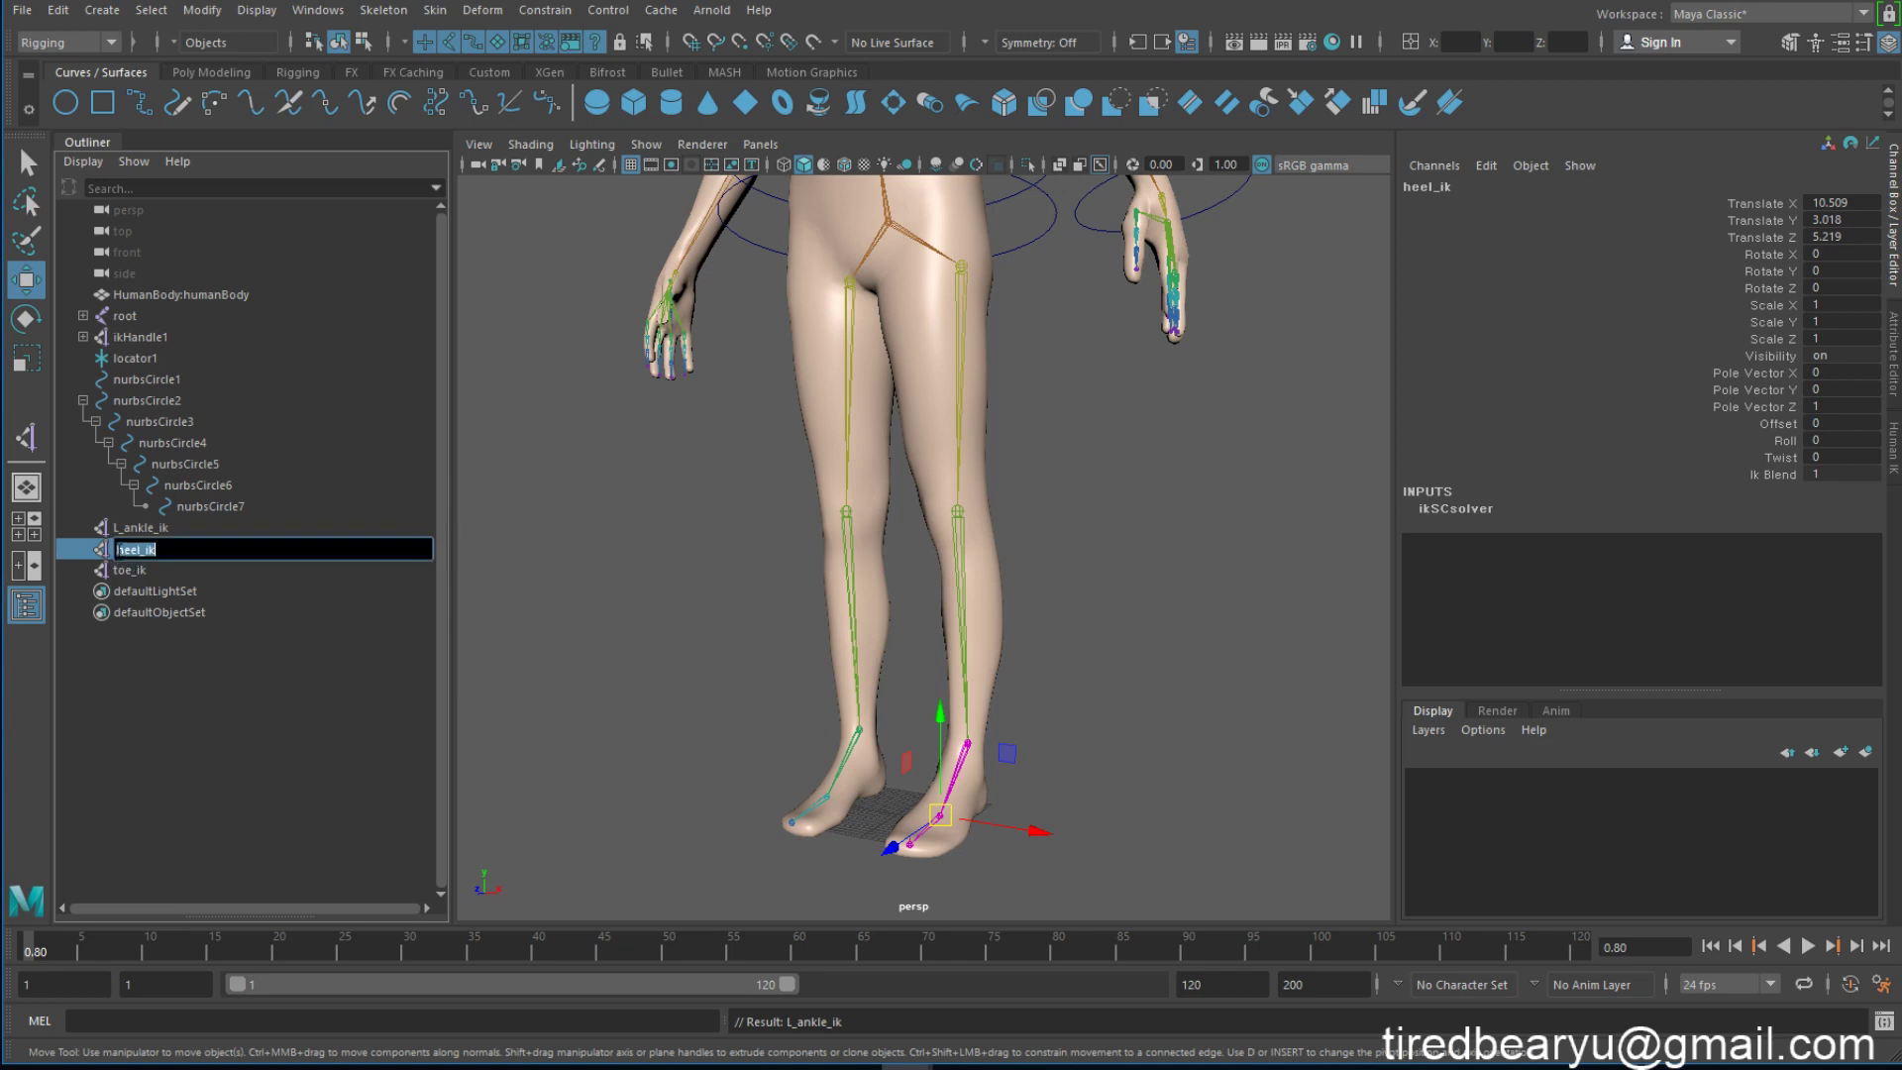
{"action": "type", "text": "L"}
{"action": "type", "text": "_"}
{"action": "key", "text": "Return"}
{"action": "double_click", "coordinate": [192, 567]}
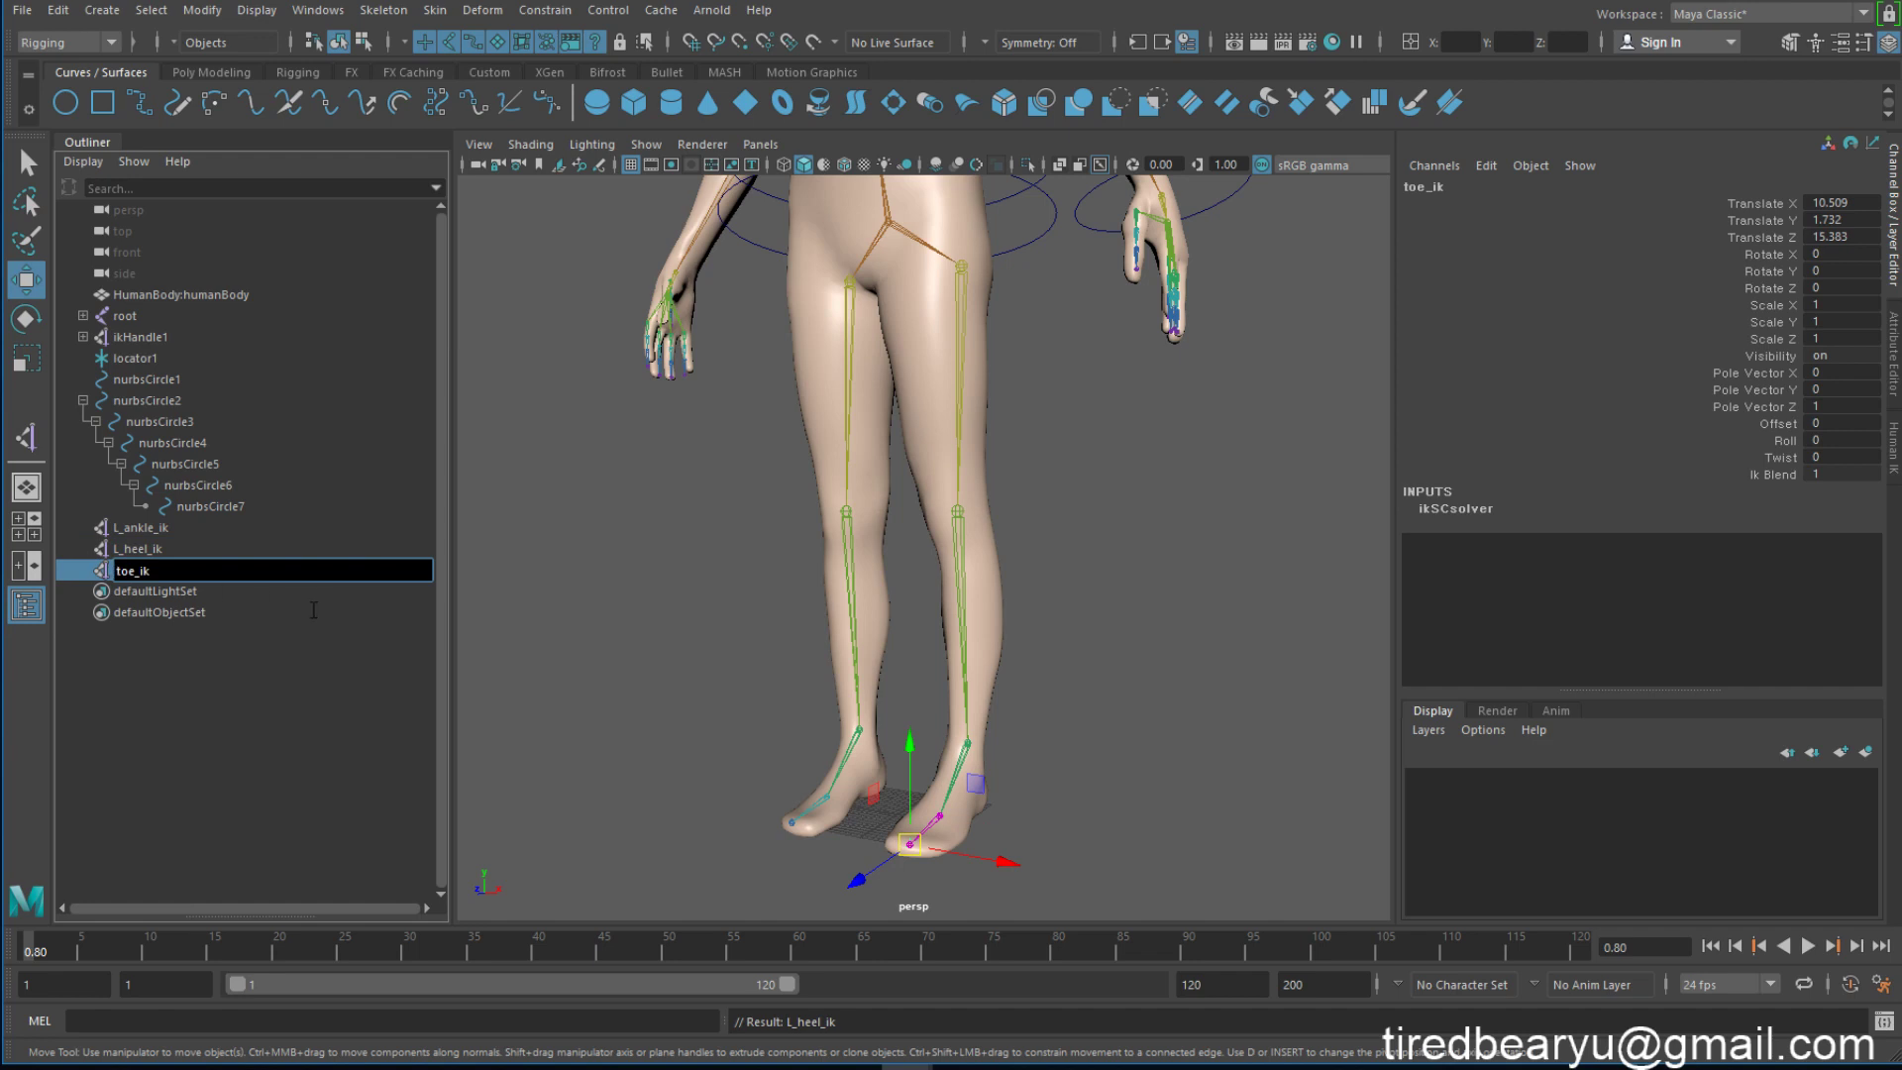
{"action": "type", "text": "L_"}
{"action": "key", "text": "Return"}
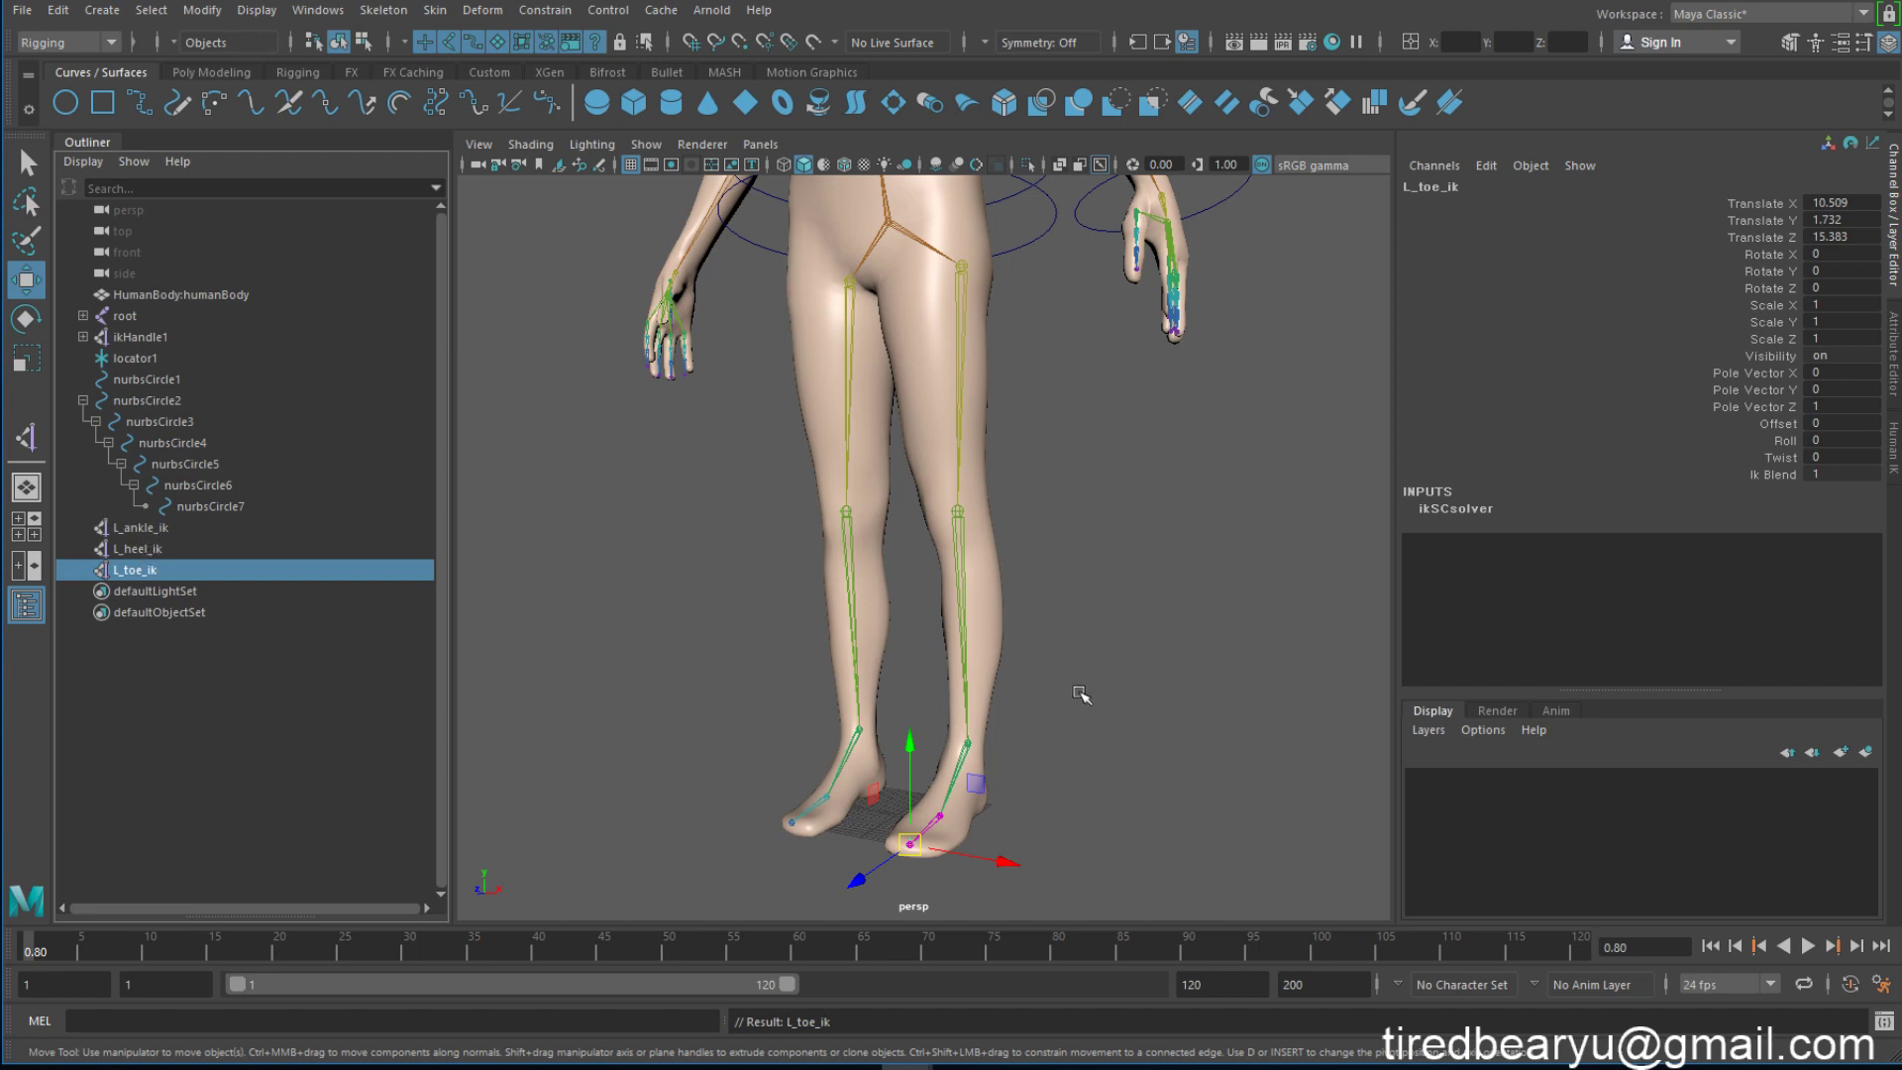
{"action": "mouse_move", "coordinate": [1081, 695]}
{"action": "left_mouse_down", "text": "alt"}
{"action": "mouse_move", "coordinate": [1036, 693]}
{"action": "mouse_move", "coordinate": [1065, 654]}
{"action": "mouse_move", "coordinate": [1047, 761]}
{"action": "left_mouse_up", "text": "alt"}
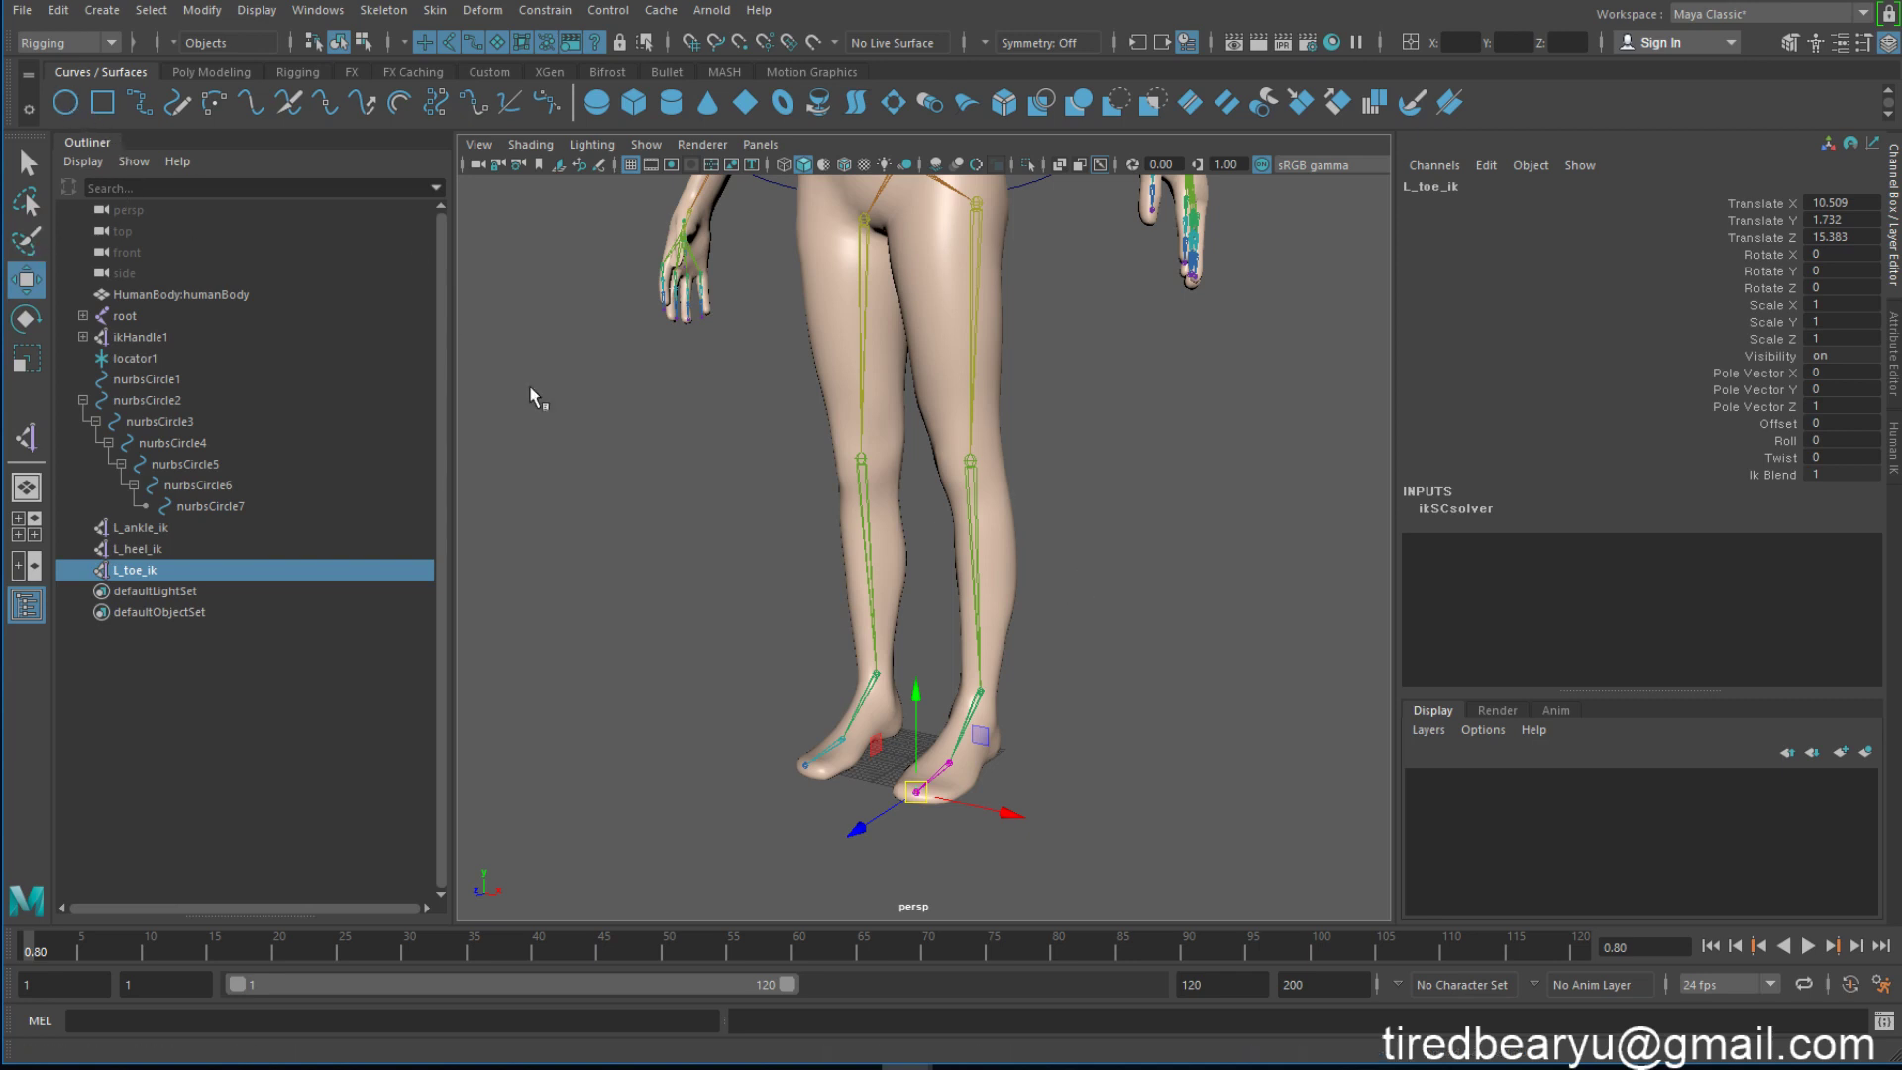
Step: Create a NURBS circle, narrow it, and move it along X under the left foot
{"action": "left_click", "coordinate": [65, 102]}
{"action": "mouse_move", "coordinate": [892, 594]}
{"action": "left_mouse_down", "text": "alt"}
{"action": "mouse_move", "coordinate": [924, 662]}
{"action": "mouse_move", "coordinate": [1001, 687]}
{"action": "mouse_move", "coordinate": [872, 755]}
{"action": "mouse_move", "coordinate": [960, 765]}
{"action": "left_mouse_up", "text": "alt"}
{"action": "key", "text": "r"}
{"action": "key", "text": "w"}
{"action": "key", "text": "r"}
{"action": "key", "text": "w"}
{"action": "left_click_drag", "start_coordinate": [1061, 680], "coordinate": [872, 723]}
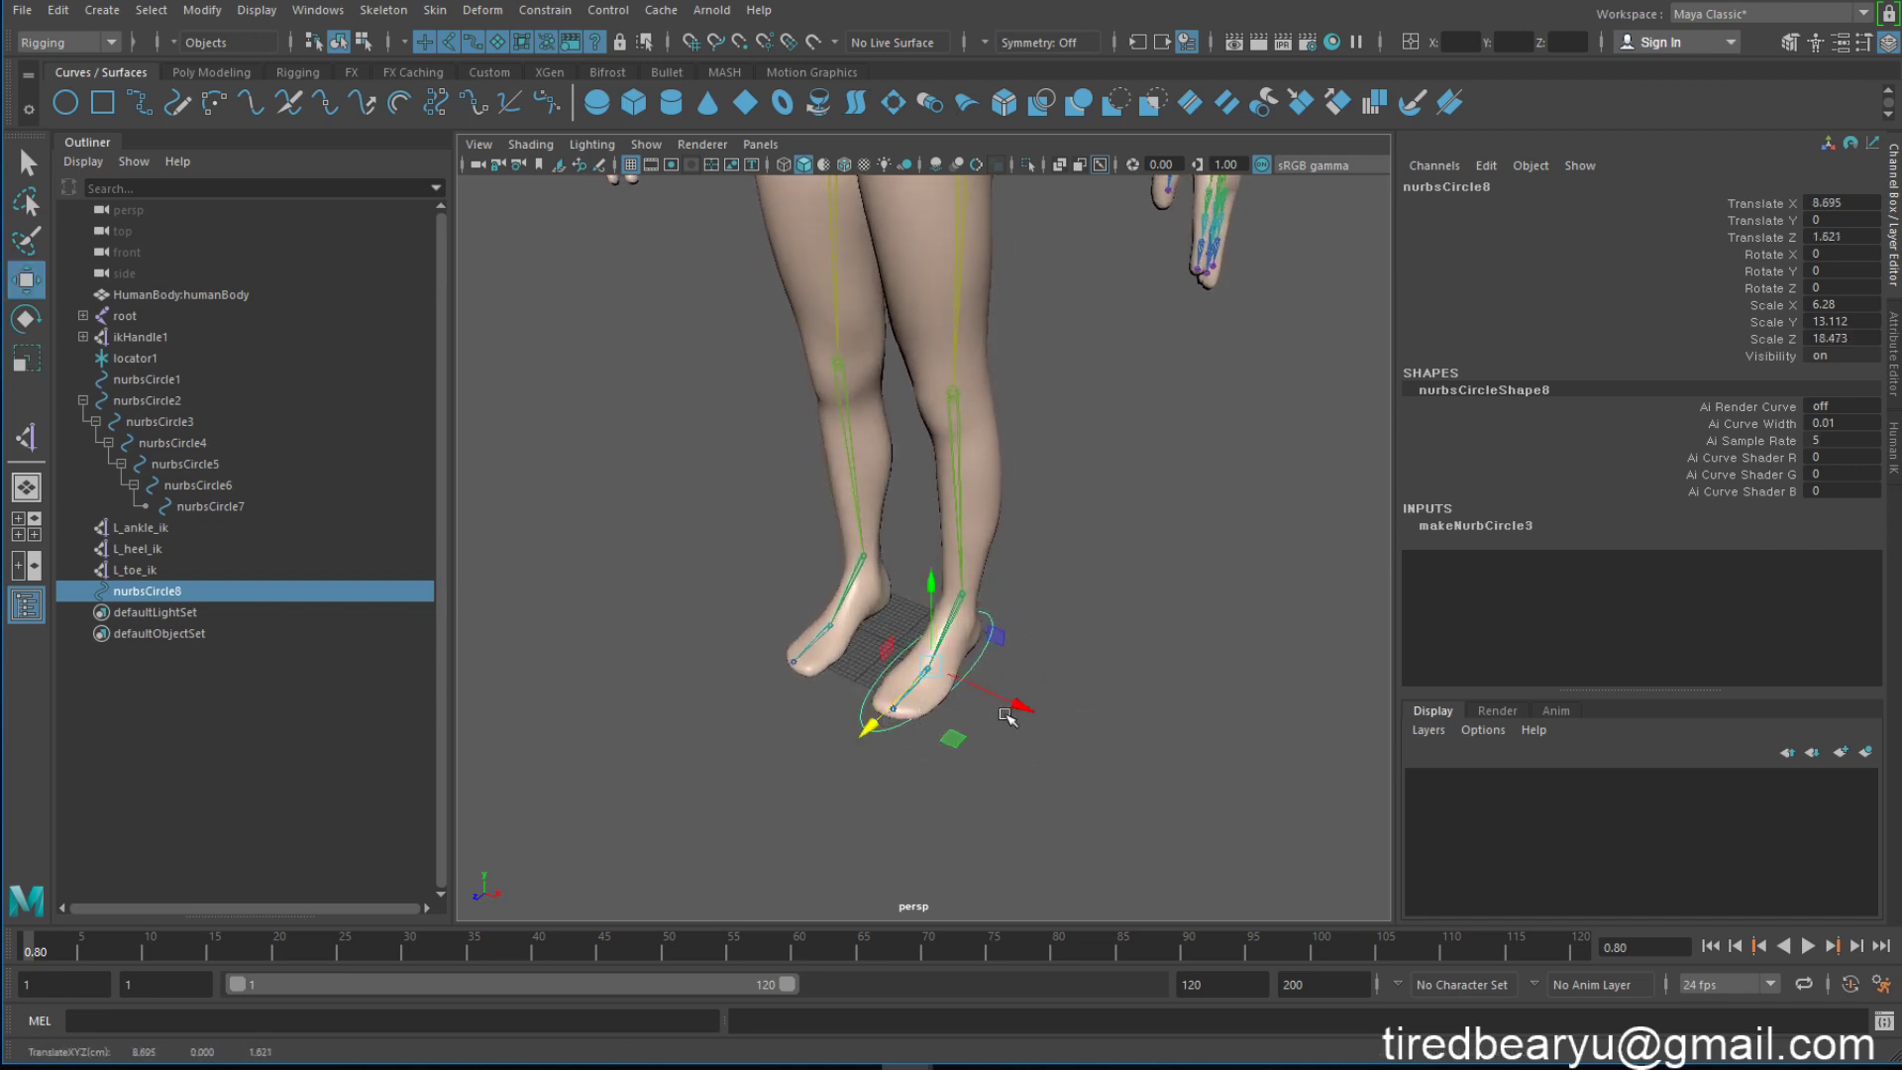
{"action": "left_click_drag", "start_coordinate": [1008, 716], "coordinate": [1139, 673]}
{"action": "key", "text": "q"}
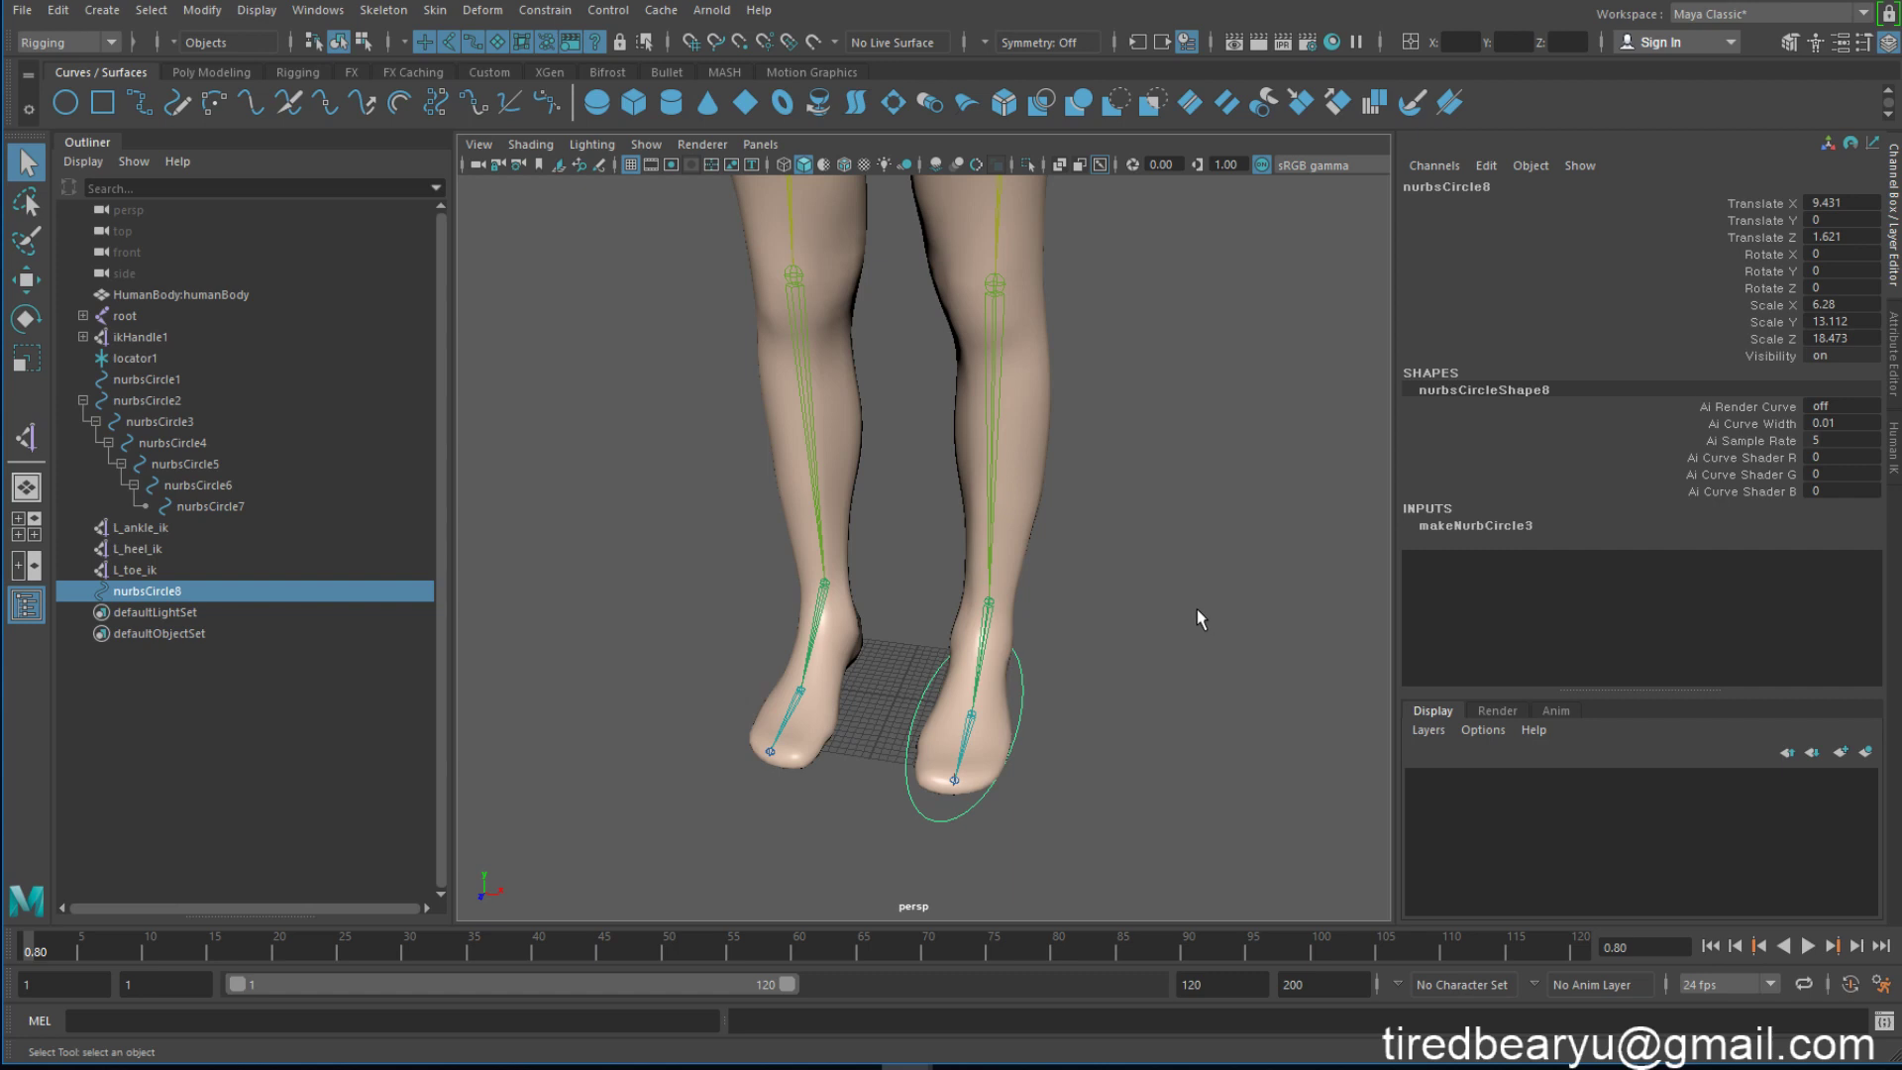
Step: Pull the circle's side control vertices inward to fit the left foot's outline
{"action": "right_click_drag", "start_coordinate": [1151, 608], "coordinate": [1077, 543]}
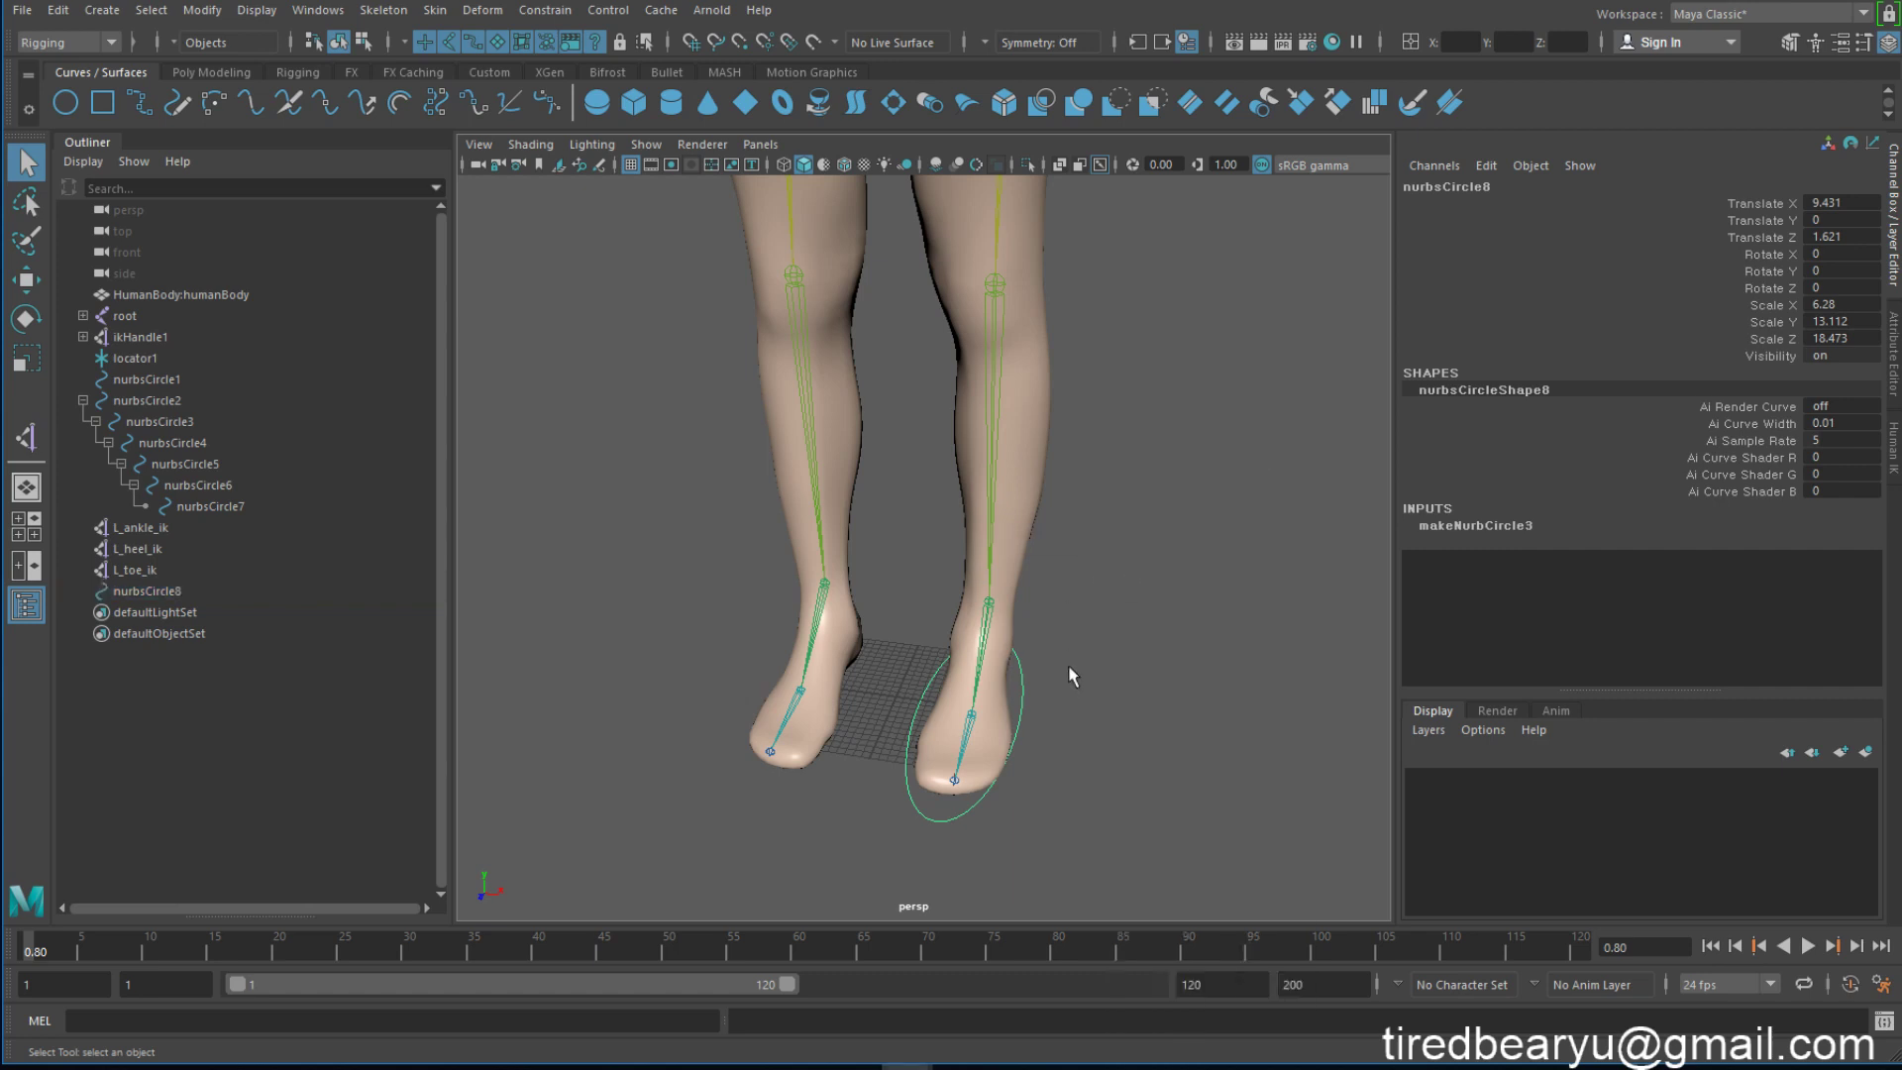
{"action": "left_click_drag", "start_coordinate": [1068, 664], "coordinate": [926, 755], "text": "alt"}
{"action": "key", "text": "w"}
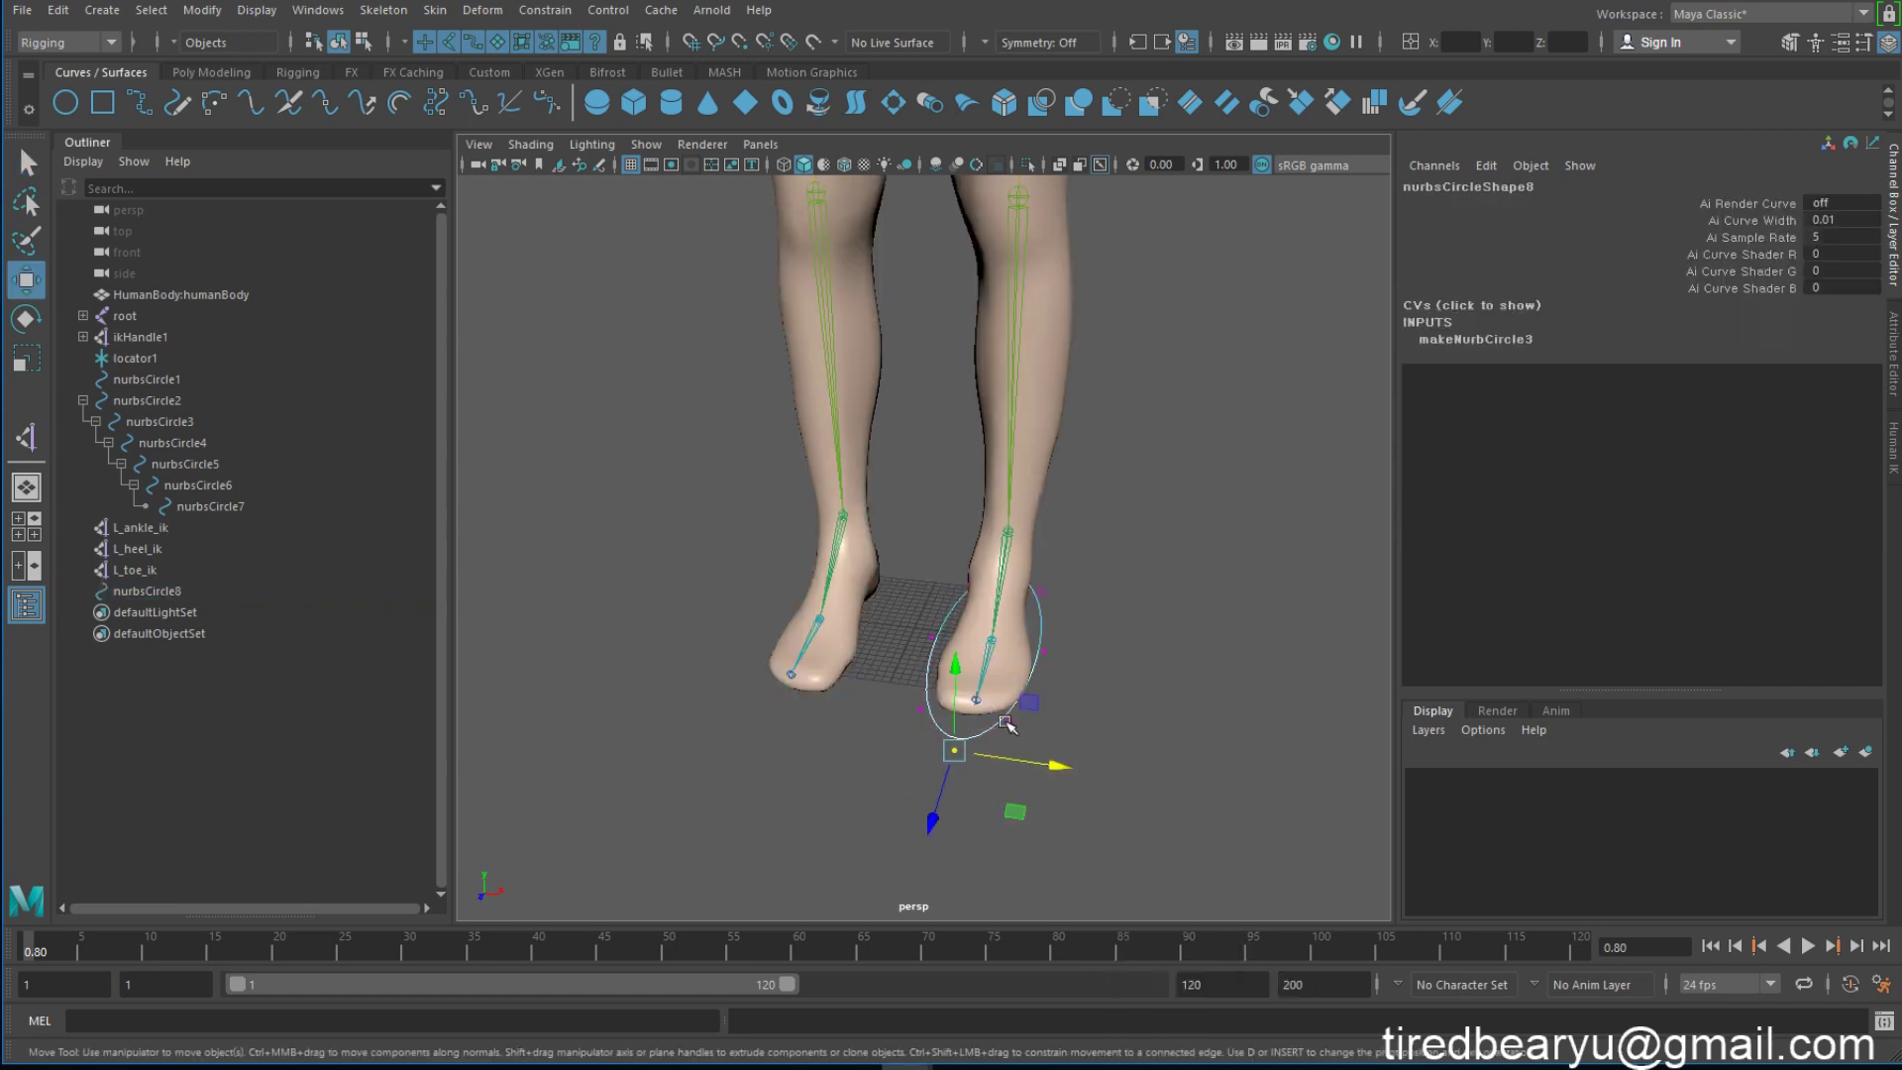
{"action": "left_click_drag", "start_coordinate": [1026, 733], "coordinate": [959, 720], "text": "alt"}
{"action": "left_click", "coordinate": [1056, 651]}
{"action": "mouse_move", "coordinate": [1030, 654]}
{"action": "left_mouse_down"}
{"action": "mouse_move", "coordinate": [994, 659]}
{"action": "mouse_move", "coordinate": [1053, 645]}
{"action": "left_mouse_up"}
{"action": "key", "text": "q"}
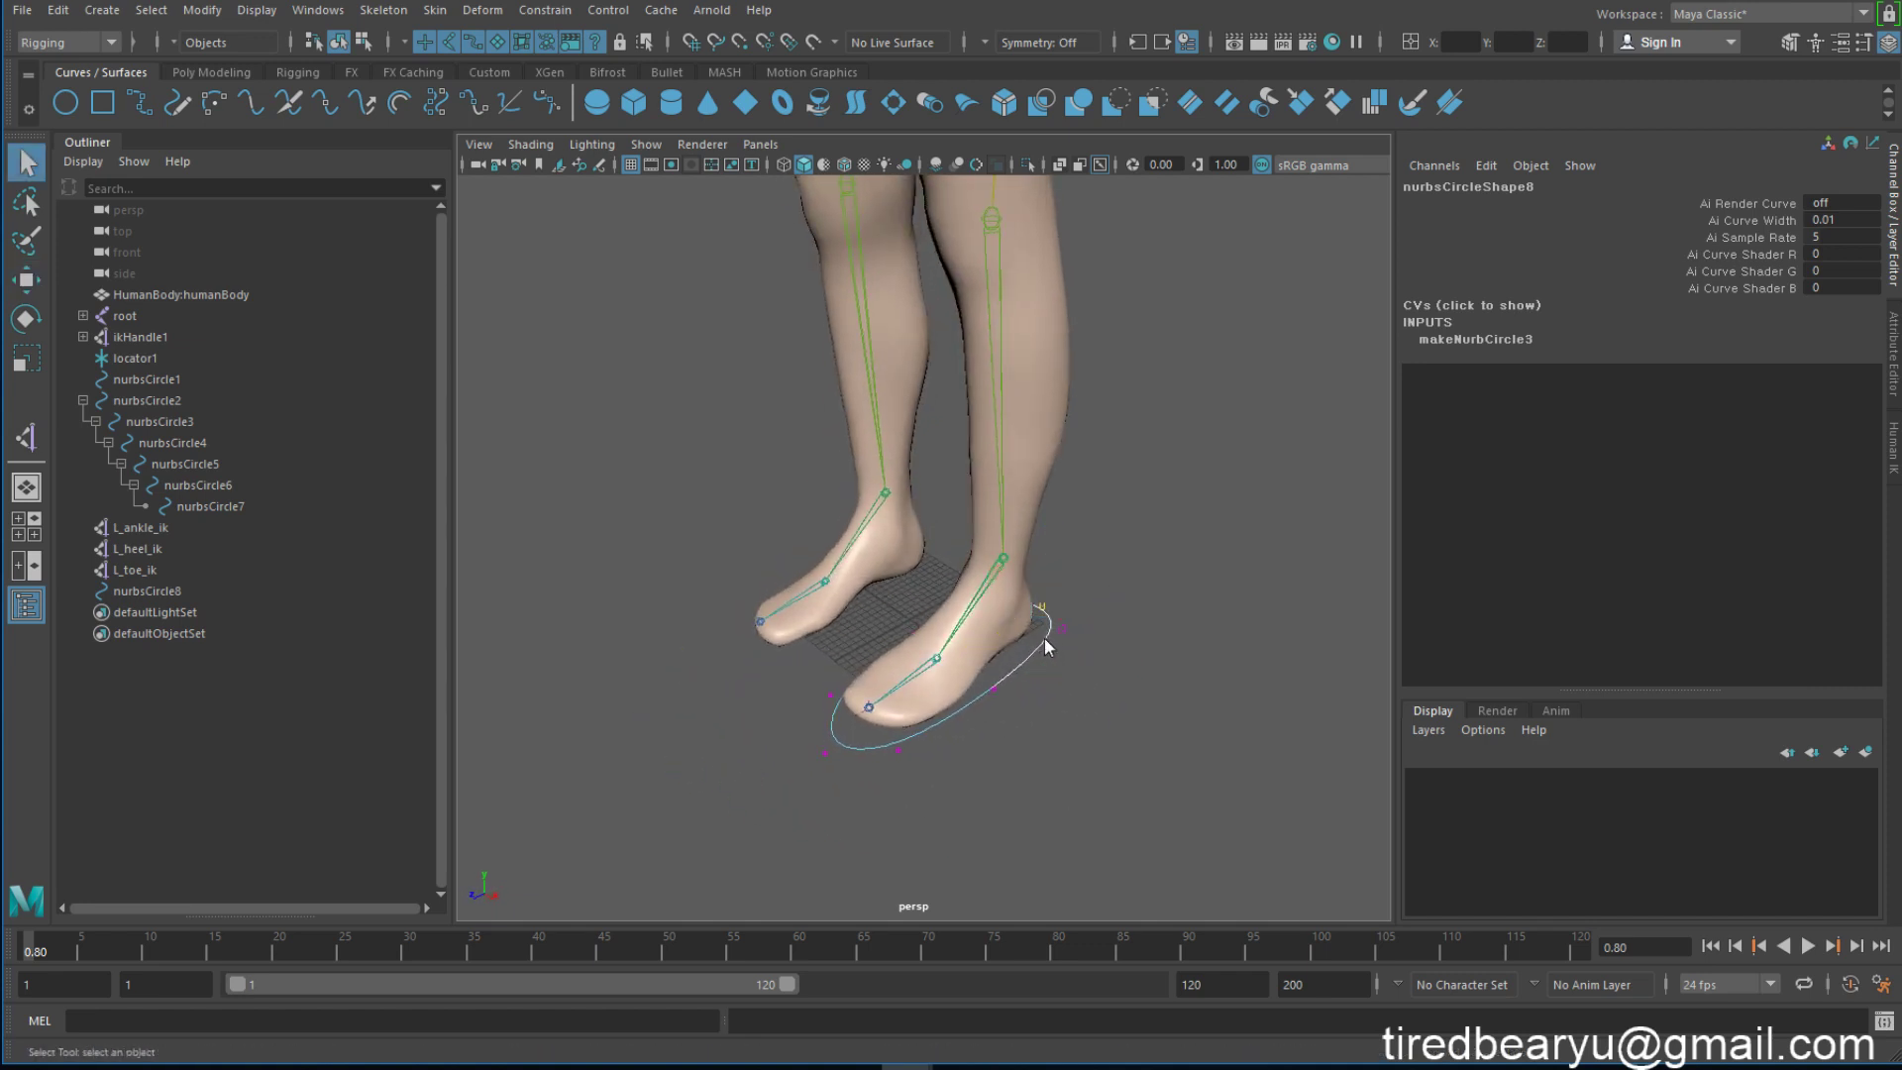
{"action": "right_click_drag", "start_coordinate": [1044, 538], "coordinate": [1134, 552]}
{"action": "left_click", "coordinate": [1013, 670]}
{"action": "mouse_move", "coordinate": [1013, 670]}
{"action": "left_mouse_down", "text": "alt"}
{"action": "mouse_move", "coordinate": [1130, 637]}
{"action": "mouse_move", "coordinate": [1174, 658]}
{"action": "mouse_move", "coordinate": [1078, 683]}
{"action": "mouse_move", "coordinate": [1042, 670]}
{"action": "mouse_move", "coordinate": [1066, 667]}
{"action": "left_mouse_up", "text": "alt"}
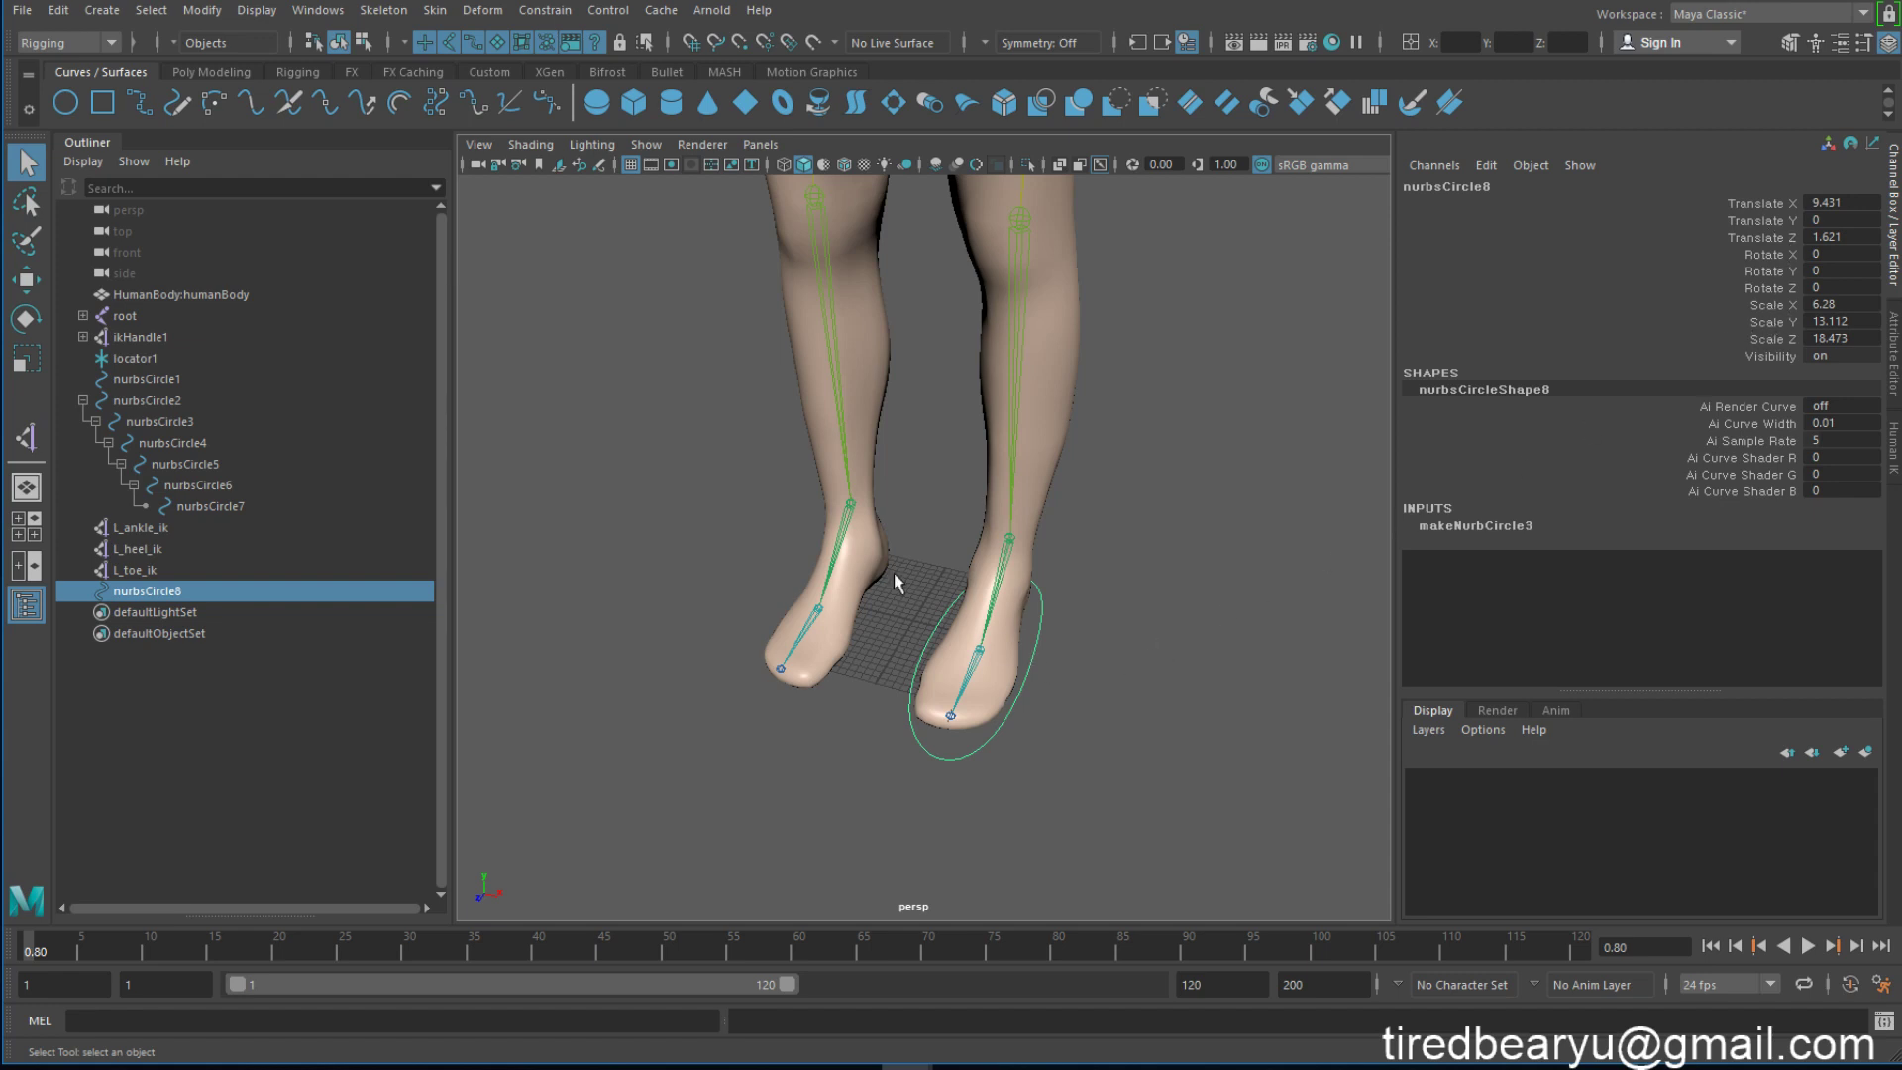
Step: Freeze nurbsCircle8's transformations with Modify > Freeze Transformations
{"action": "left_click", "coordinate": [139, 12]}
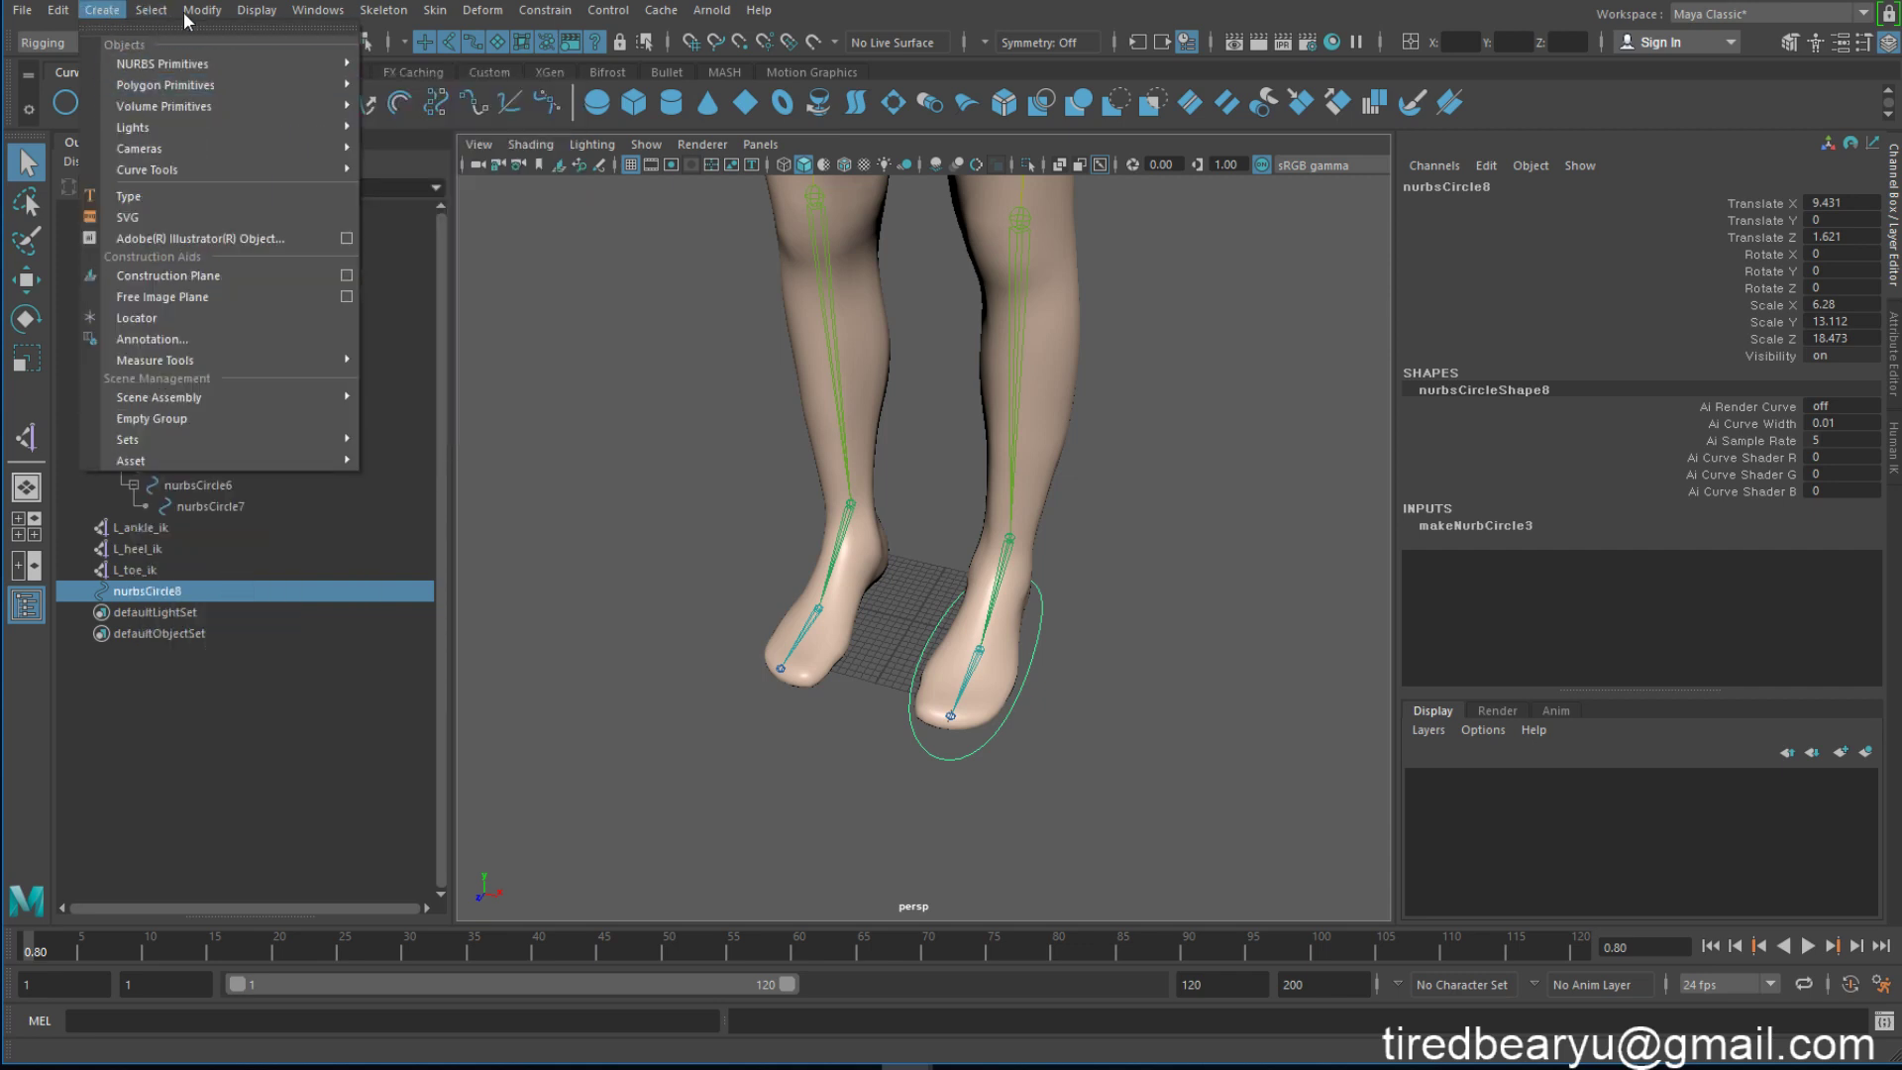
{"action": "left_click", "coordinate": [248, 107]}
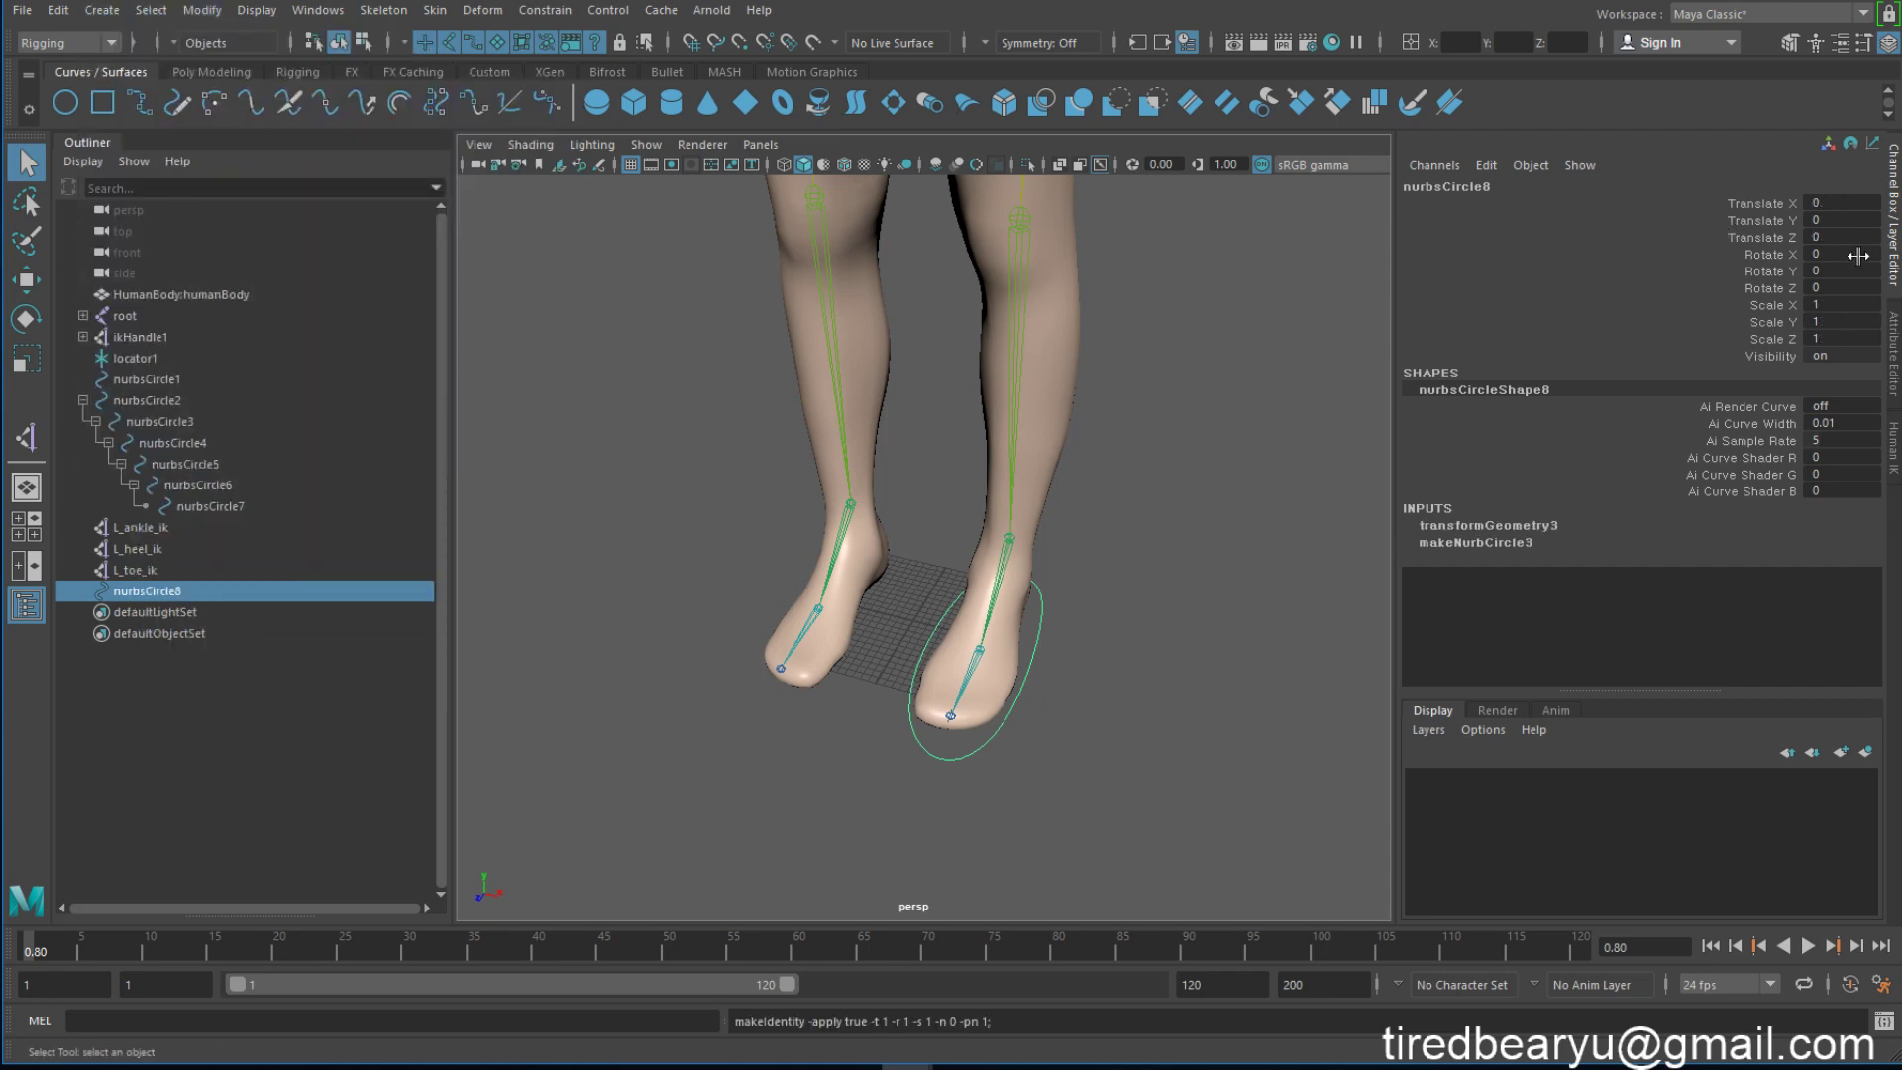
{"action": "left_click", "coordinate": [1517, 542]}
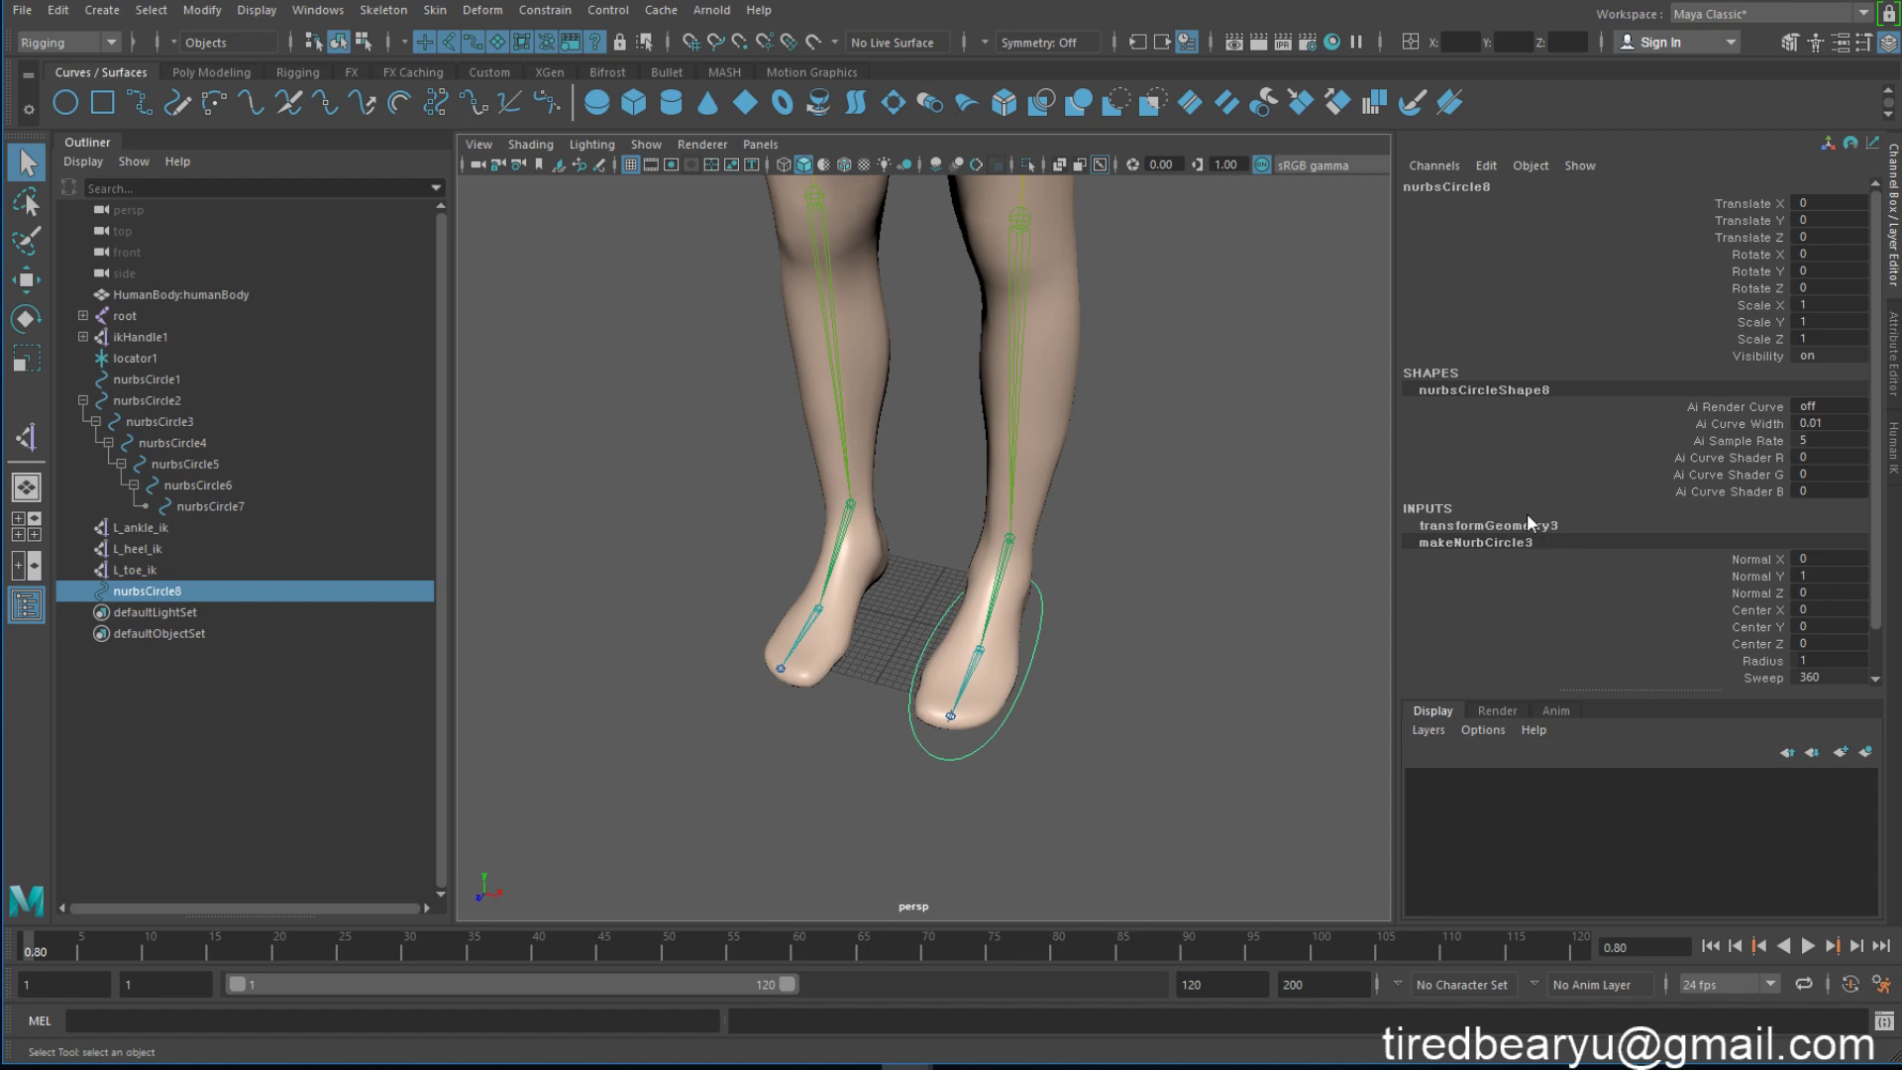
{"action": "left_click", "coordinate": [1483, 541]}
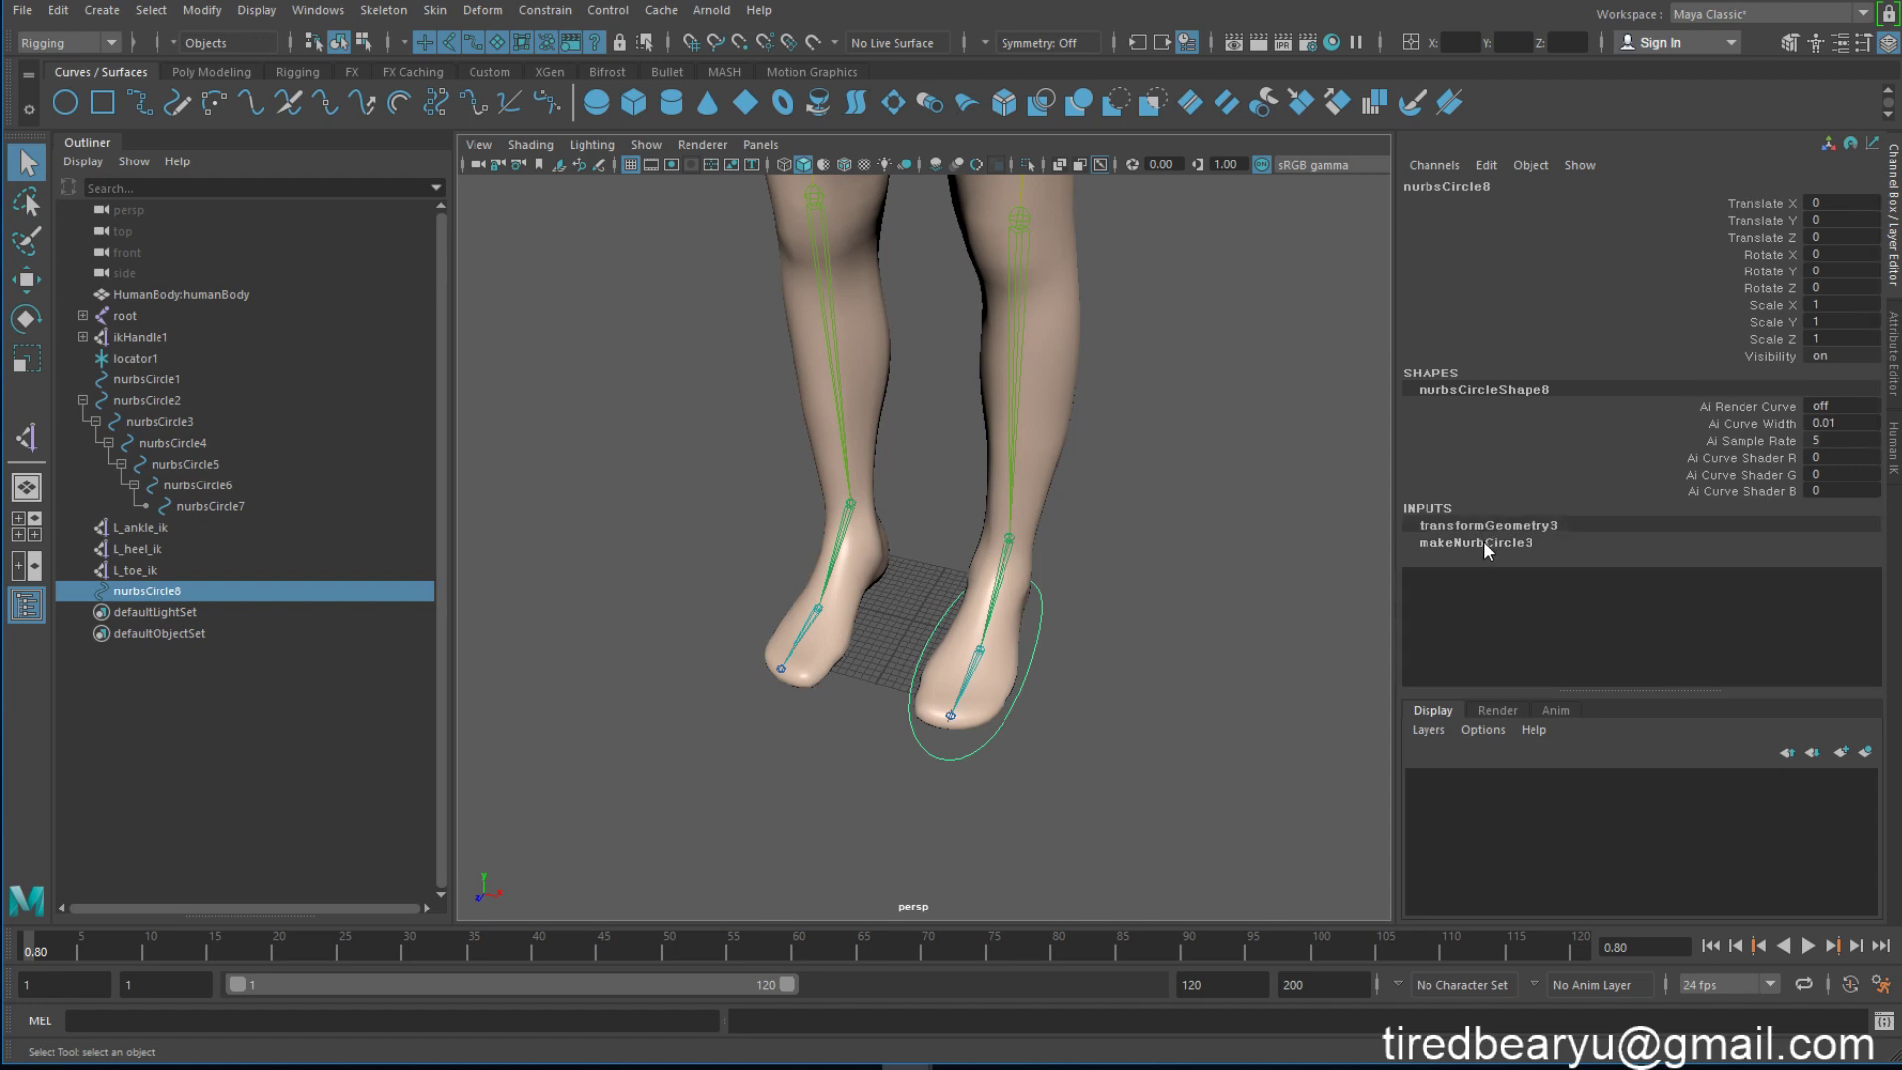
Step: Delete nurbsCircle8's construction history with Edit > Delete by Type > History
{"action": "left_click", "coordinate": [62, 12]}
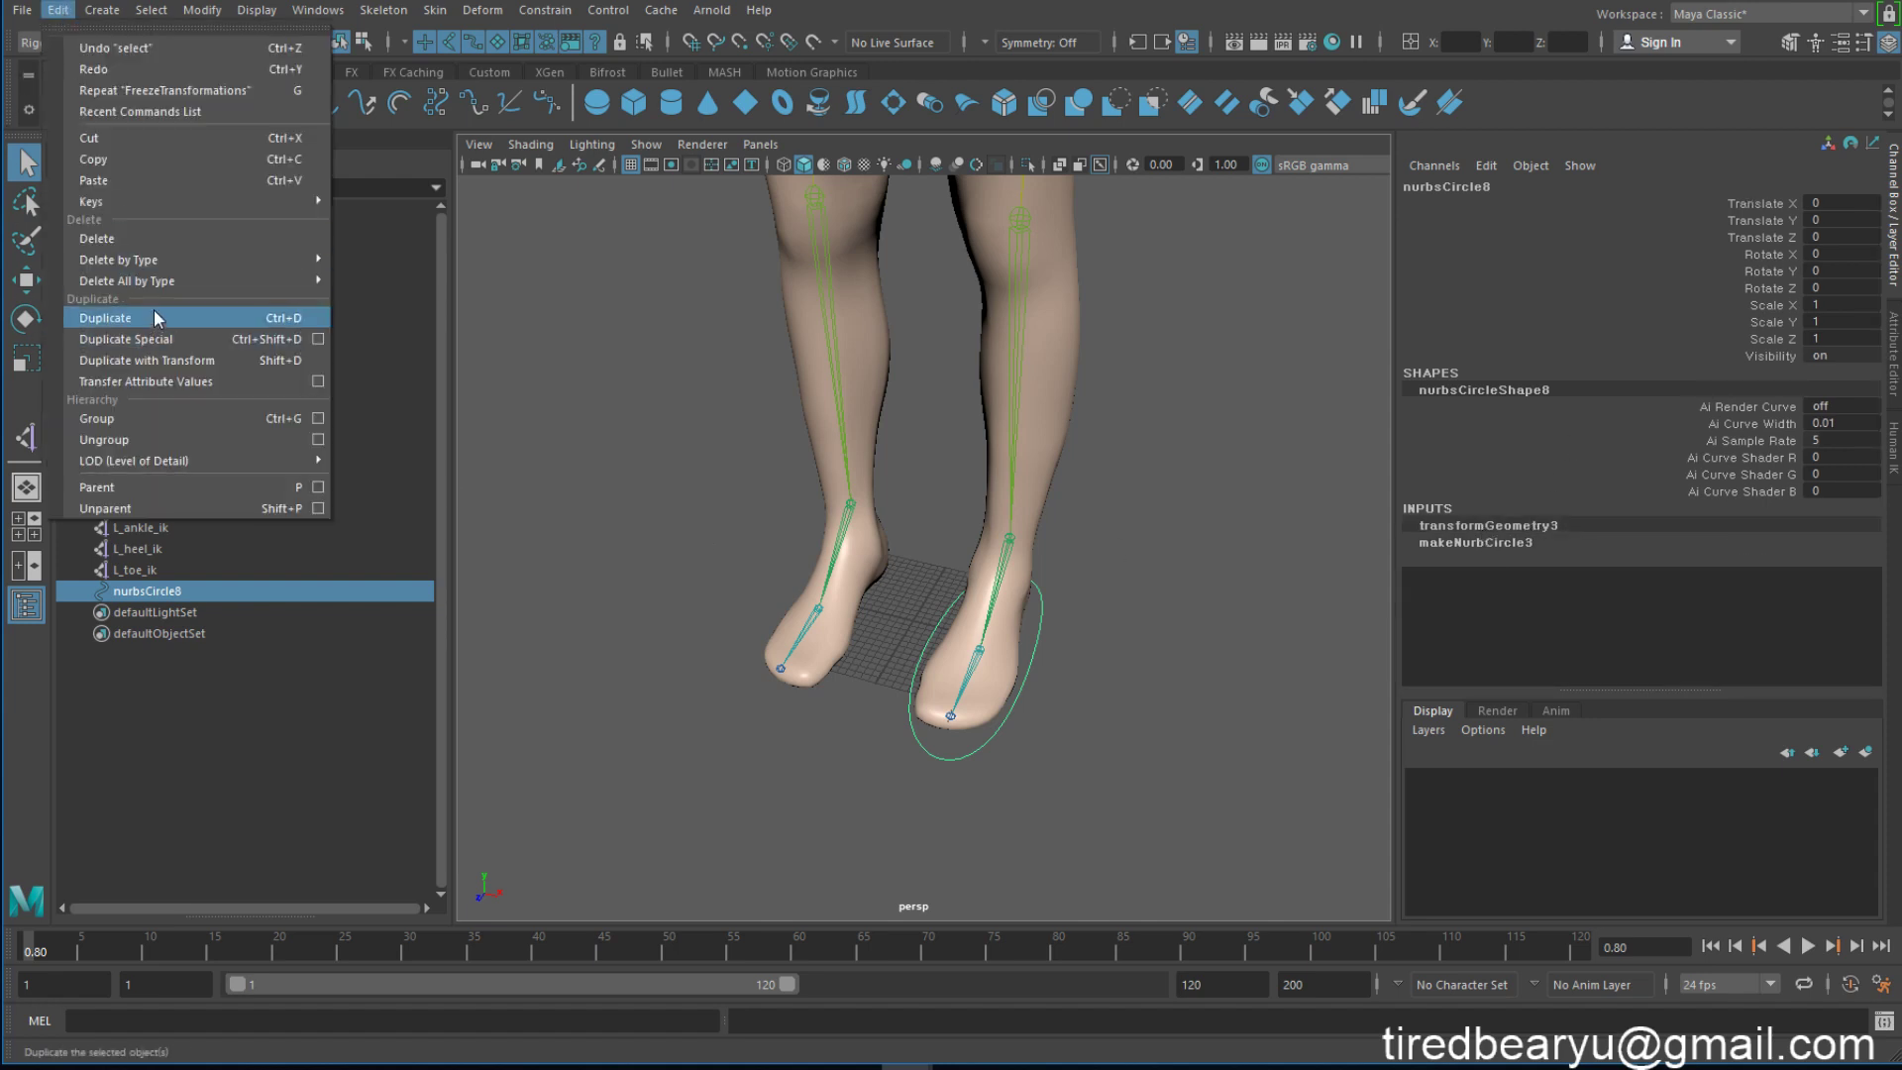
{"action": "left_click", "coordinate": [409, 273]}
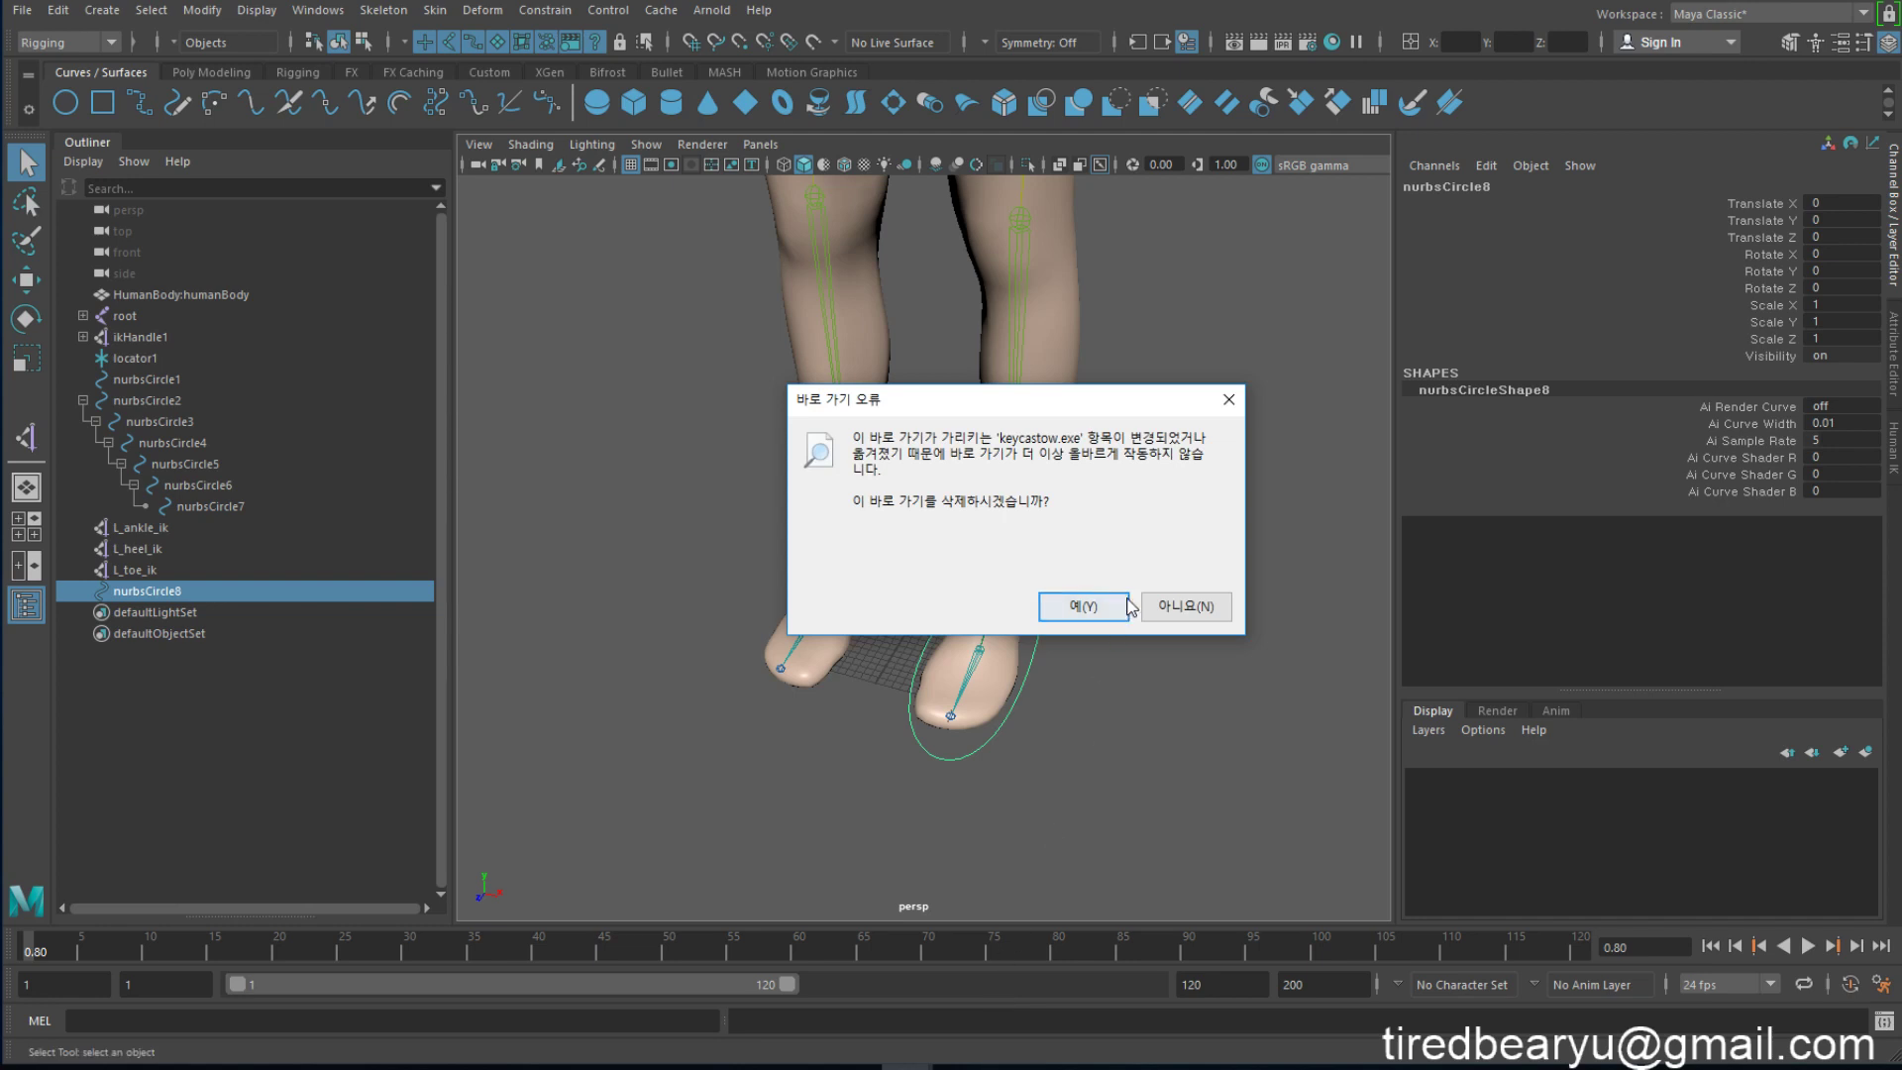
{"action": "left_click", "coordinate": [1187, 607]}
{"action": "left_click_drag", "start_coordinate": [1050, 727], "coordinate": [1077, 668], "text": "alt"}
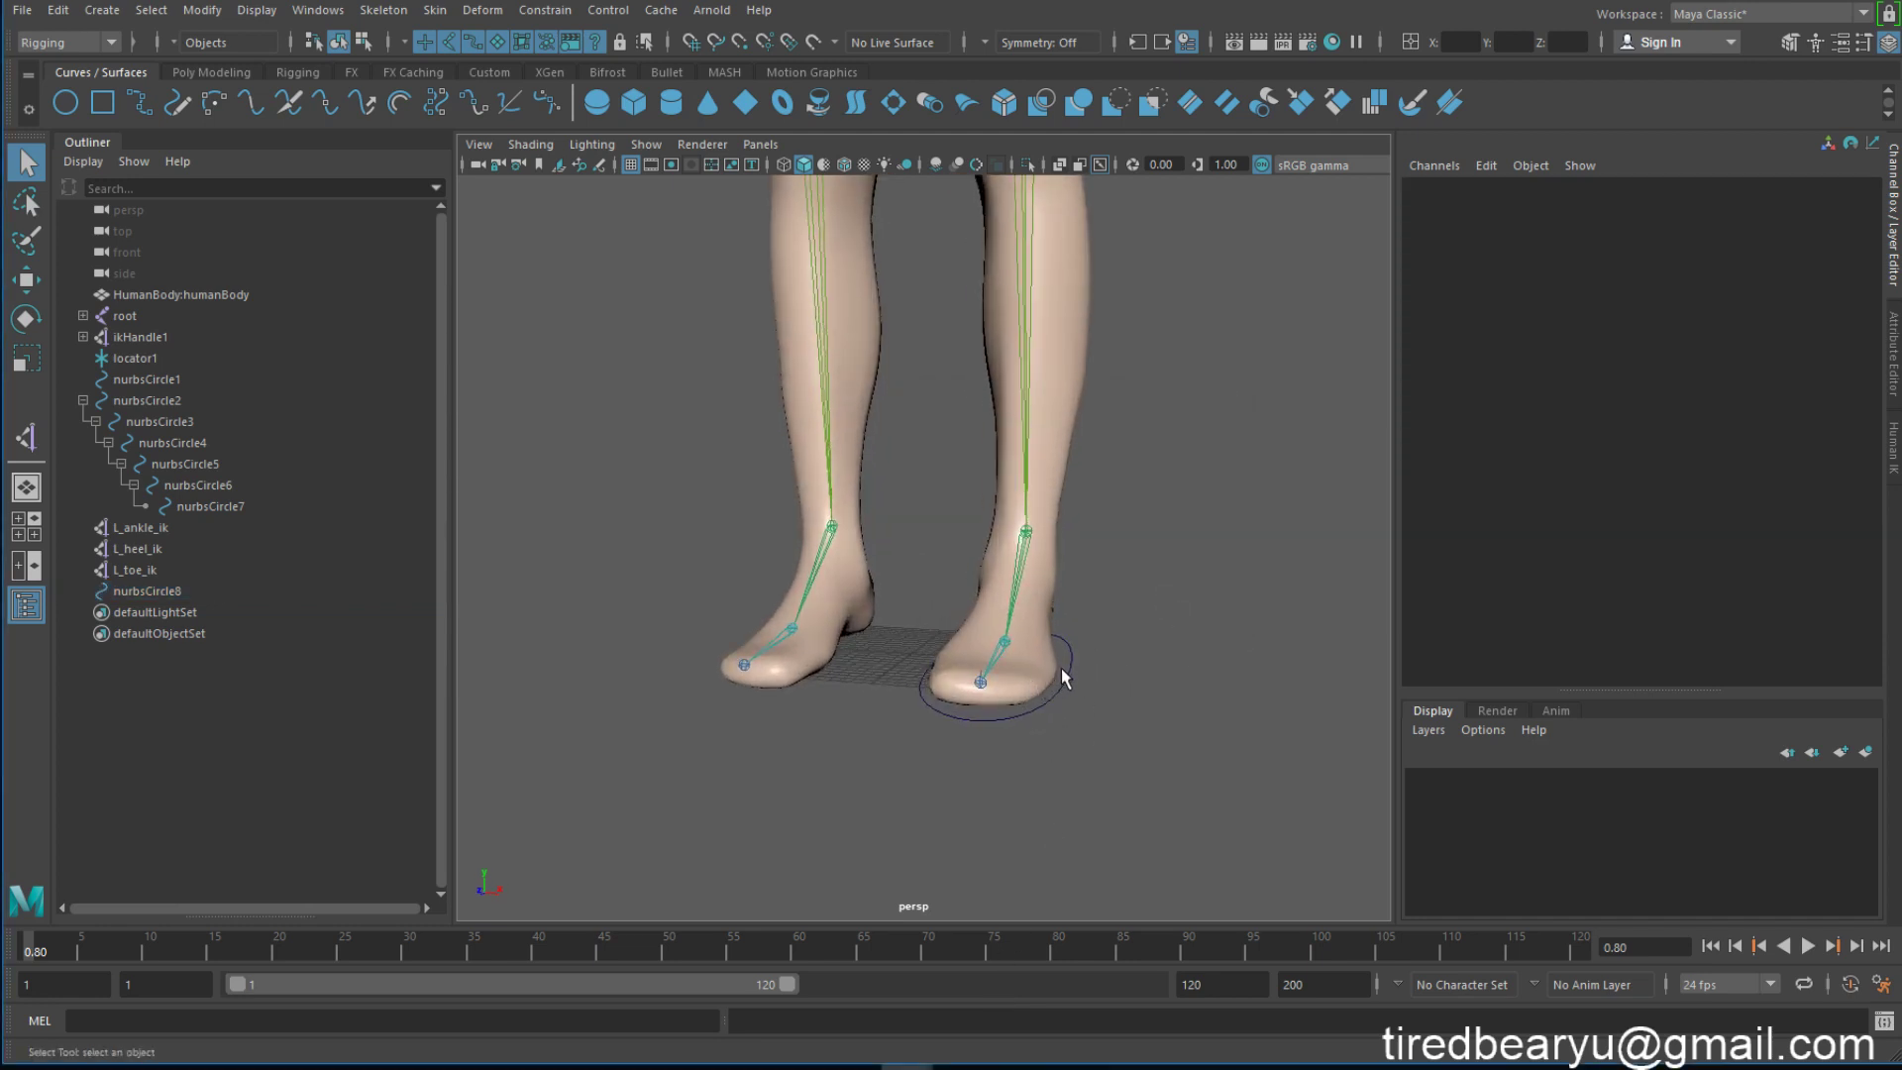
Step: Rename the foot circle nurbsCircle8 to L_foot_hdl
{"action": "left_click", "coordinate": [1066, 680]}
{"action": "key", "text": "w"}
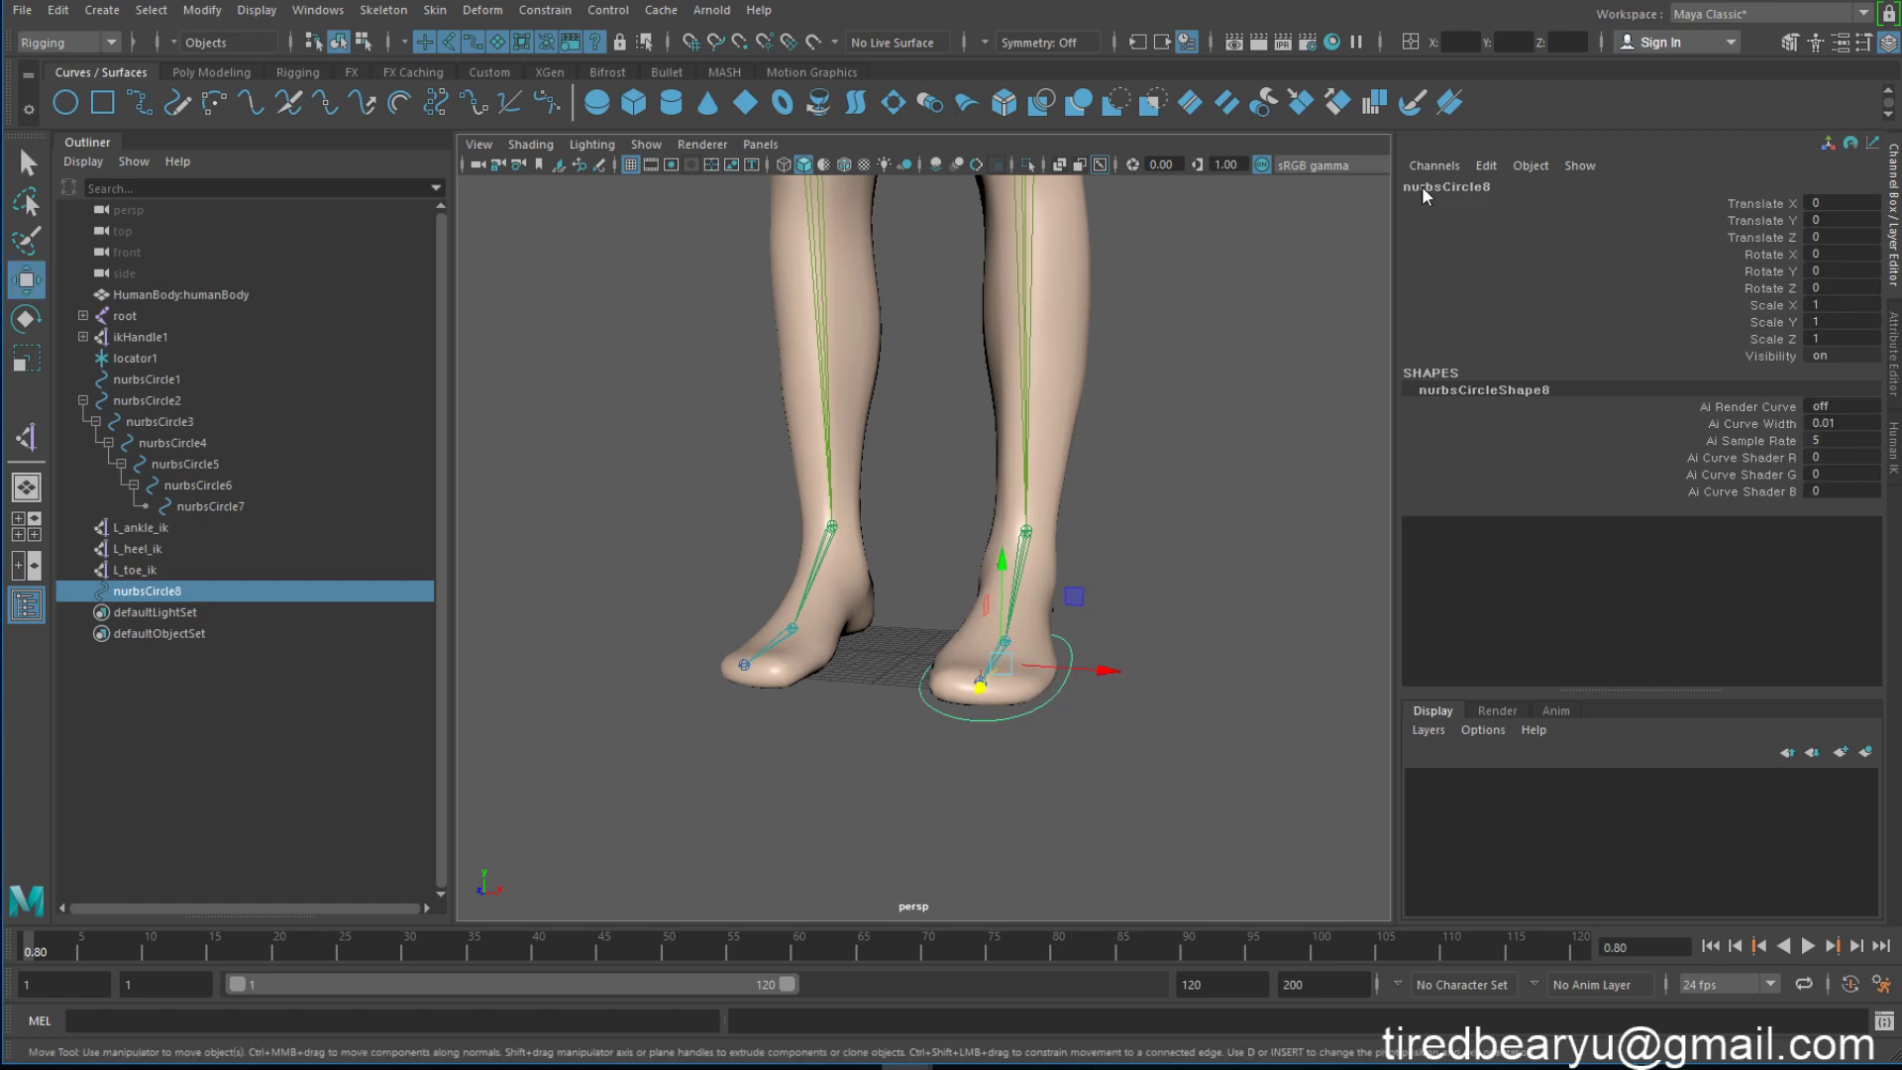
{"action": "double_click", "coordinate": [1454, 186]}
{"action": "type", "text": "L_foot_h"}
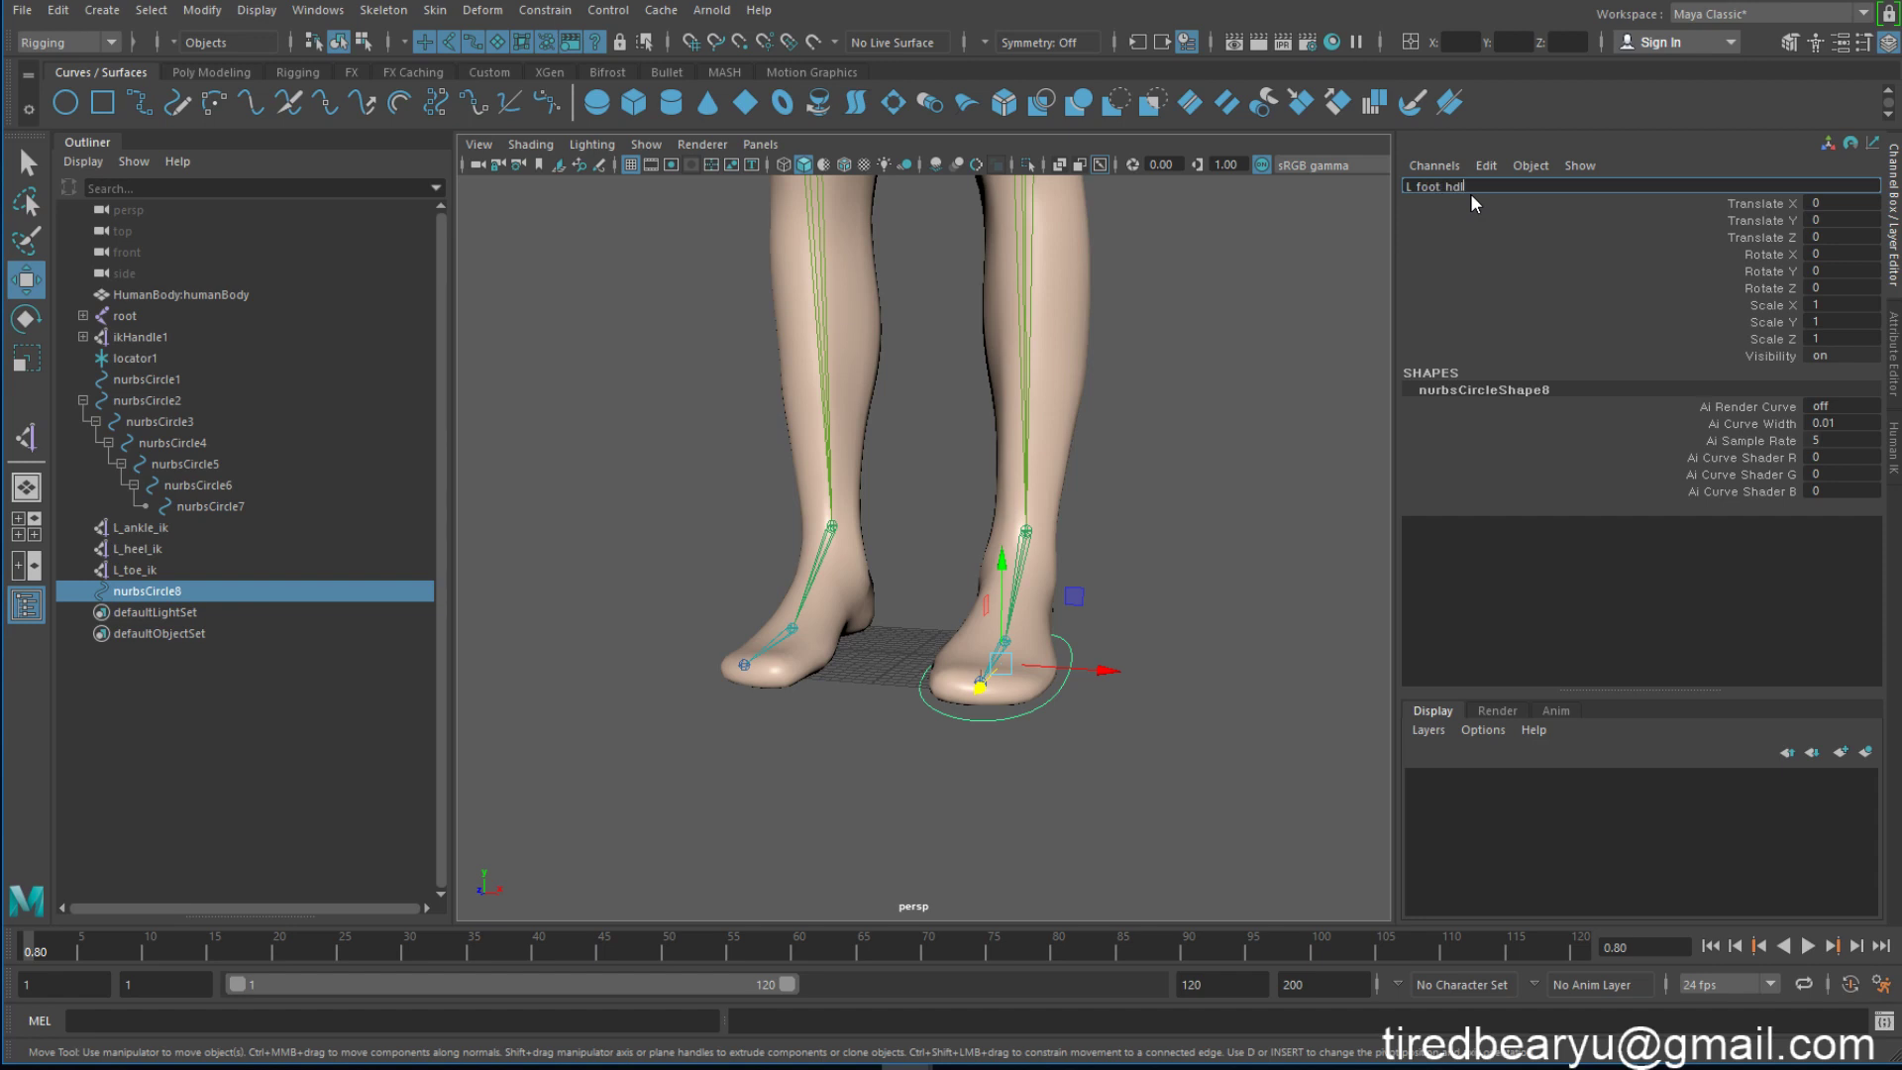
{"action": "type", "text": "dl"}
{"action": "key", "text": "Return"}
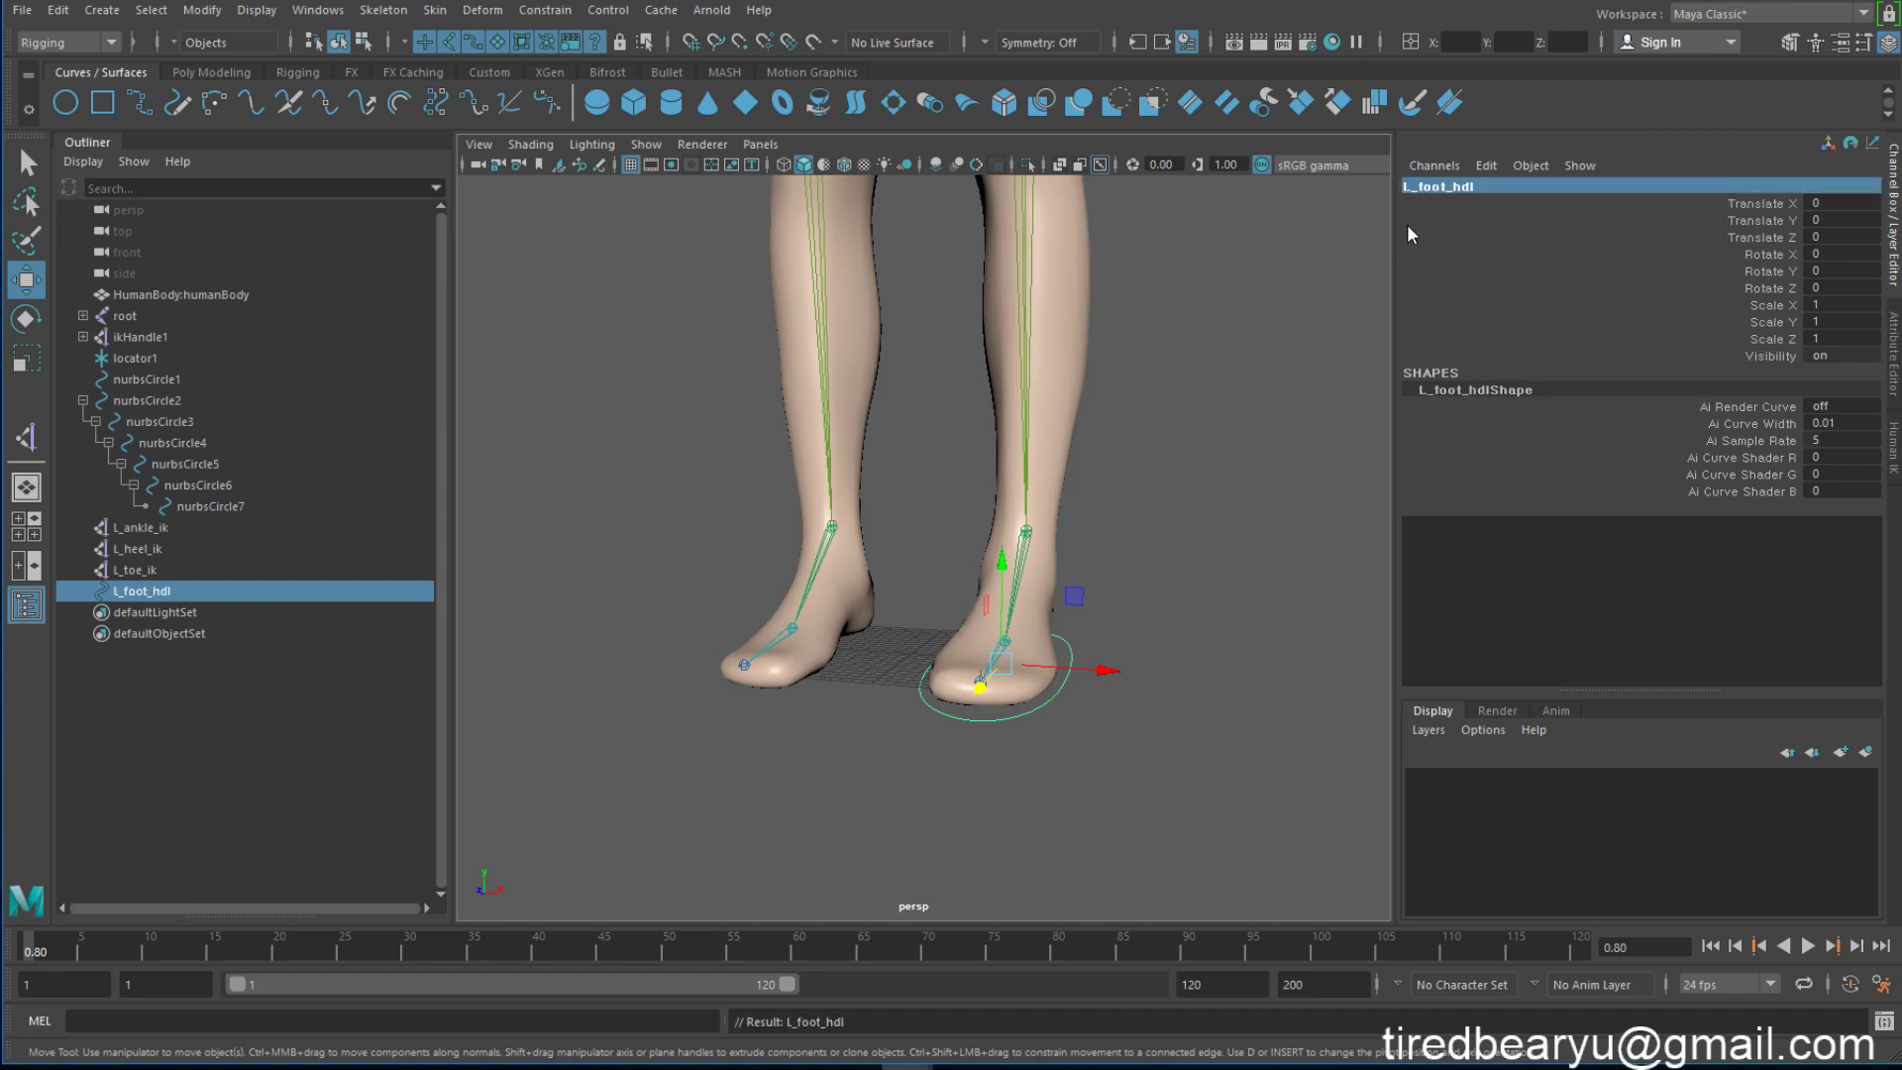
Step: Parent L_ankle_ik, L_heel_ik and L_toe_ik under L_foot_hdl in the Outliner
{"action": "left_click_drag", "start_coordinate": [1192, 415], "coordinate": [1081, 727], "text": "alt"}
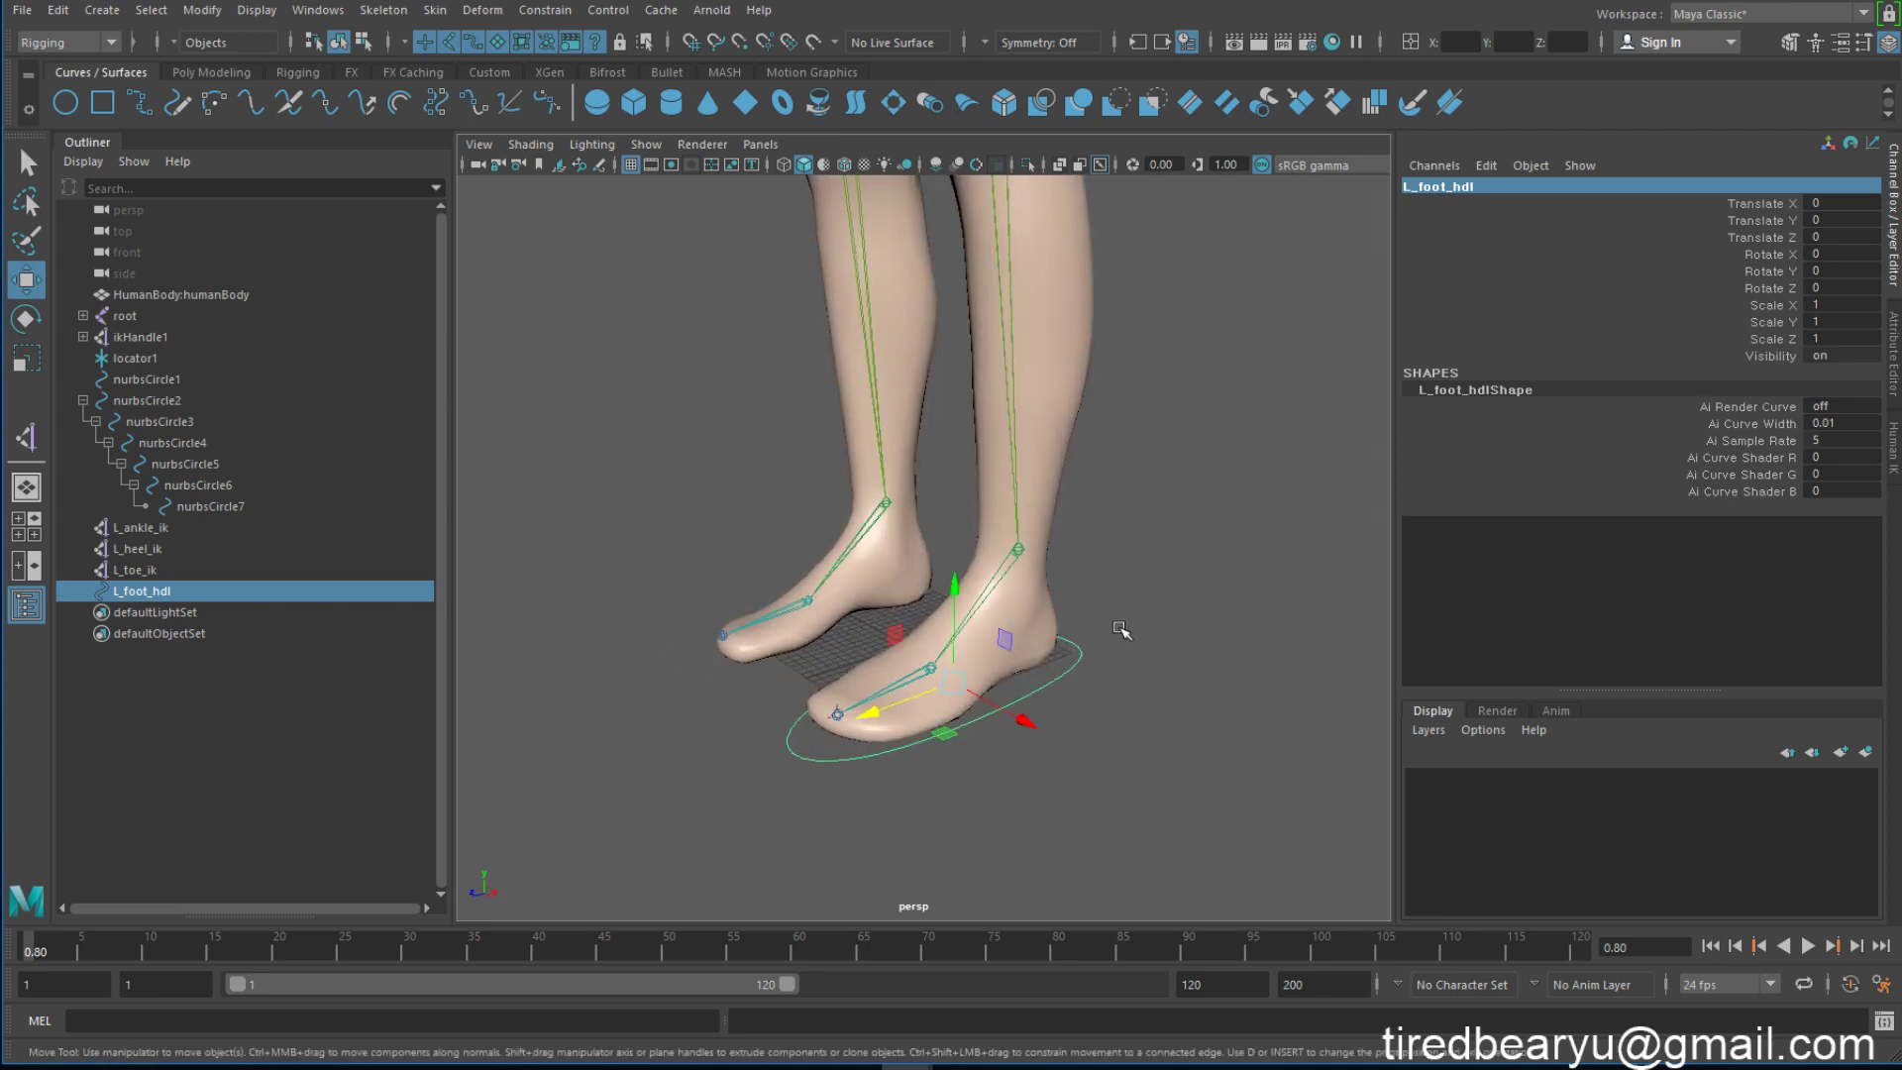
{"action": "right_click_drag", "start_coordinate": [1122, 630], "coordinate": [998, 568], "text": "alt"}
{"action": "middle_click_drag", "start_coordinate": [998, 568], "coordinate": [1000, 624], "text": "alt"}
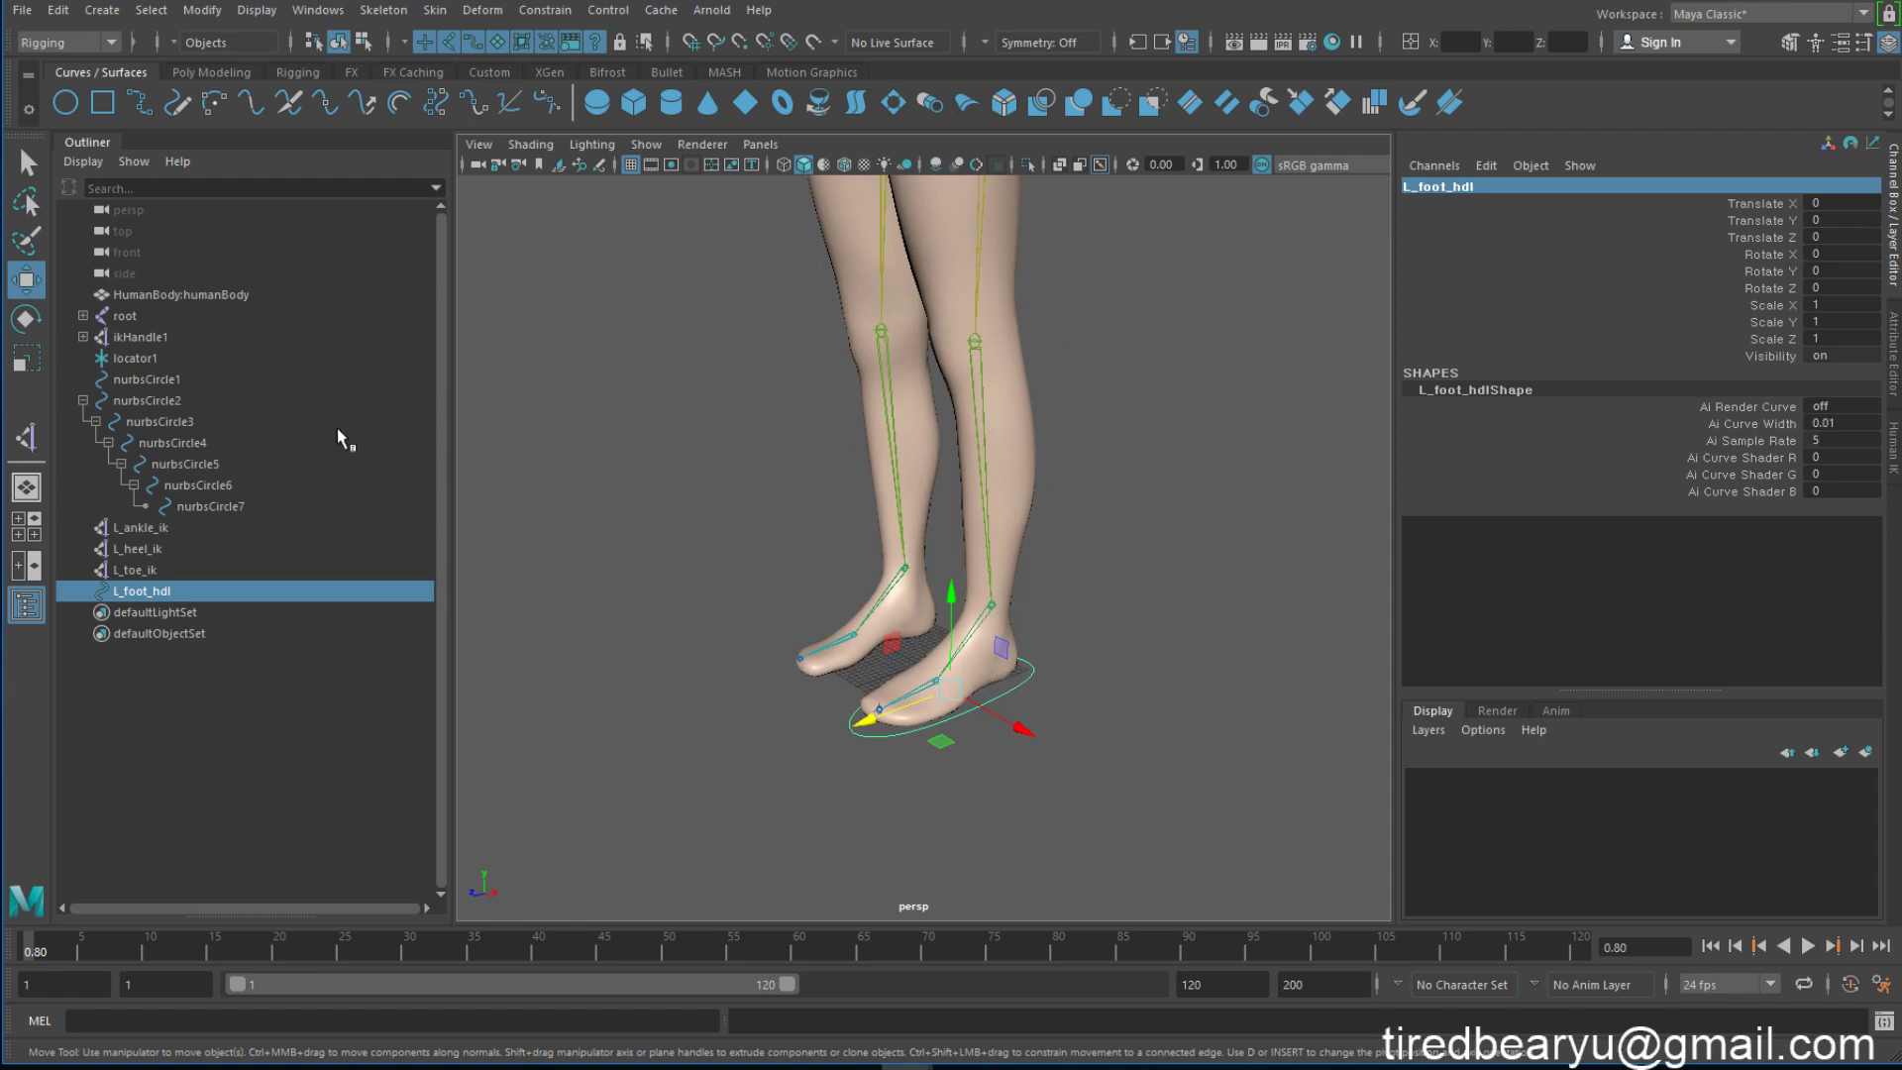
{"action": "left_click", "coordinate": [182, 526]}
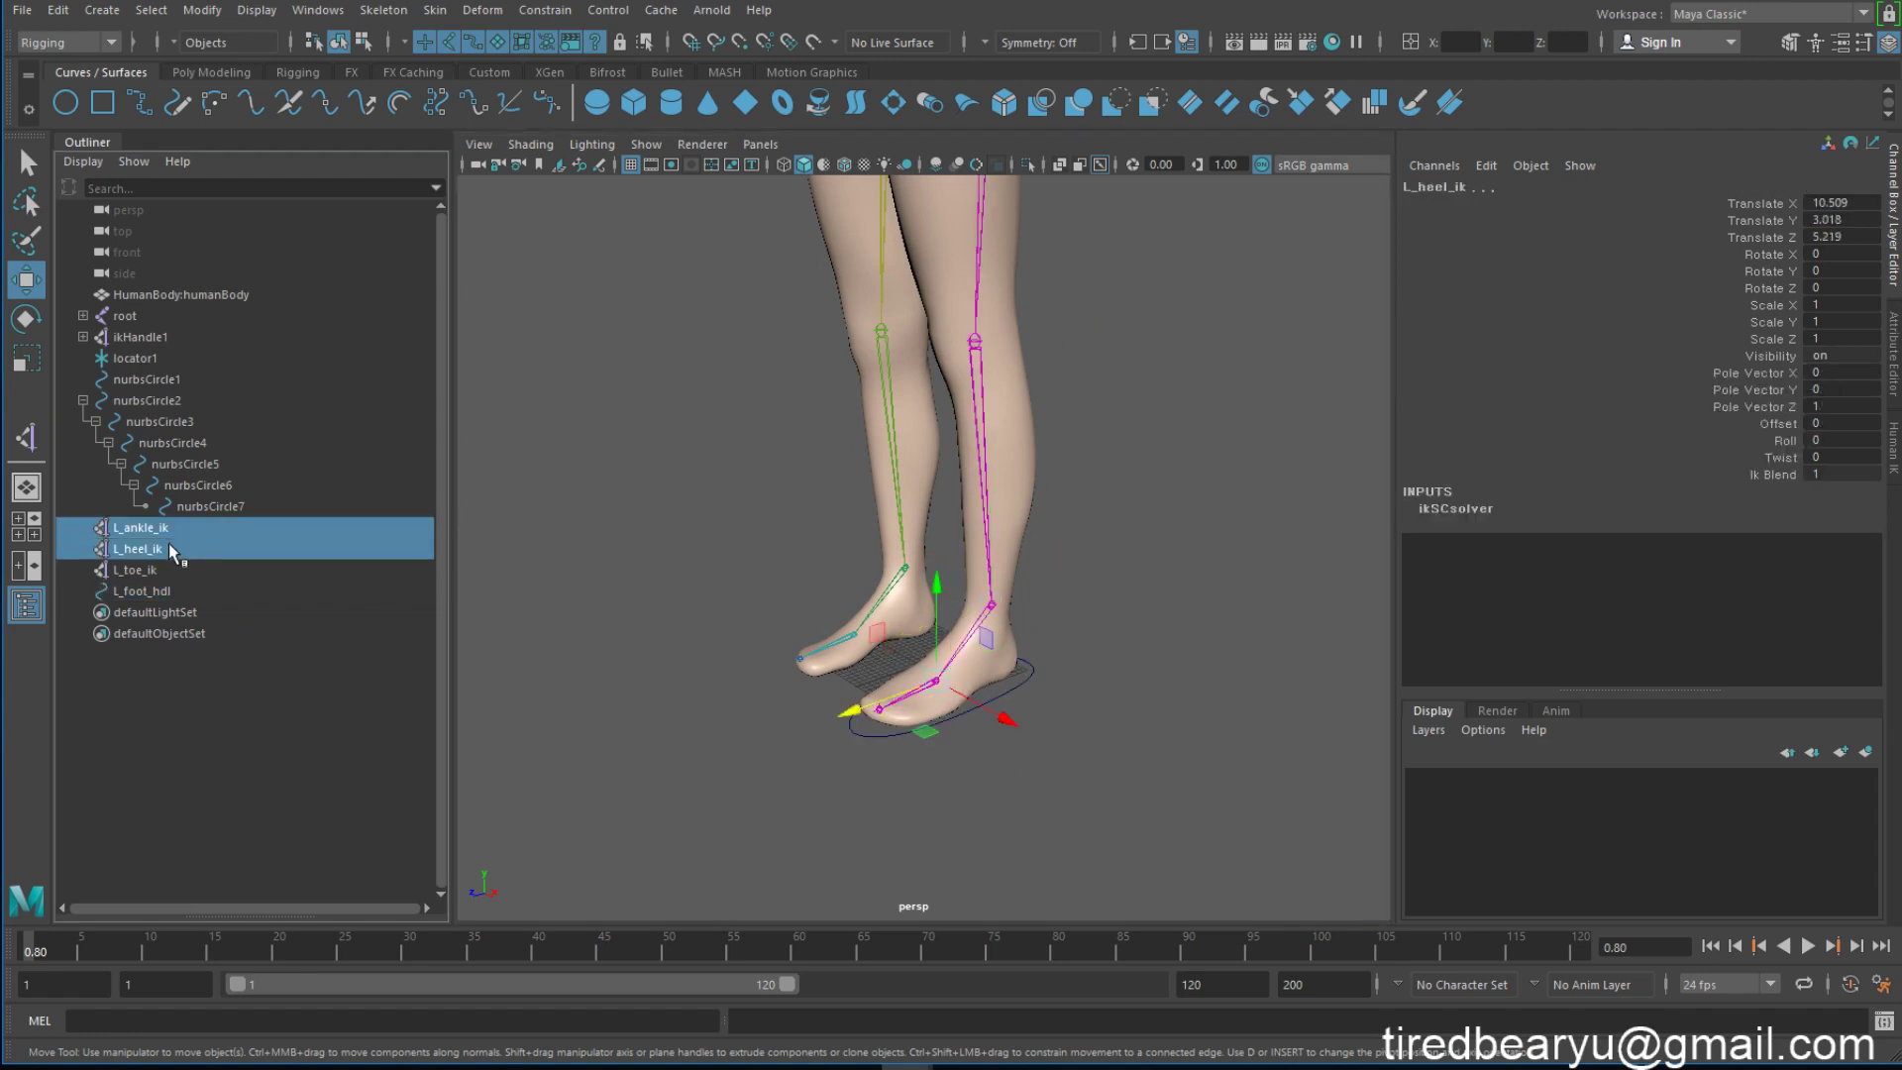
{"action": "left_click", "coordinate": [164, 561], "text": "shift"}
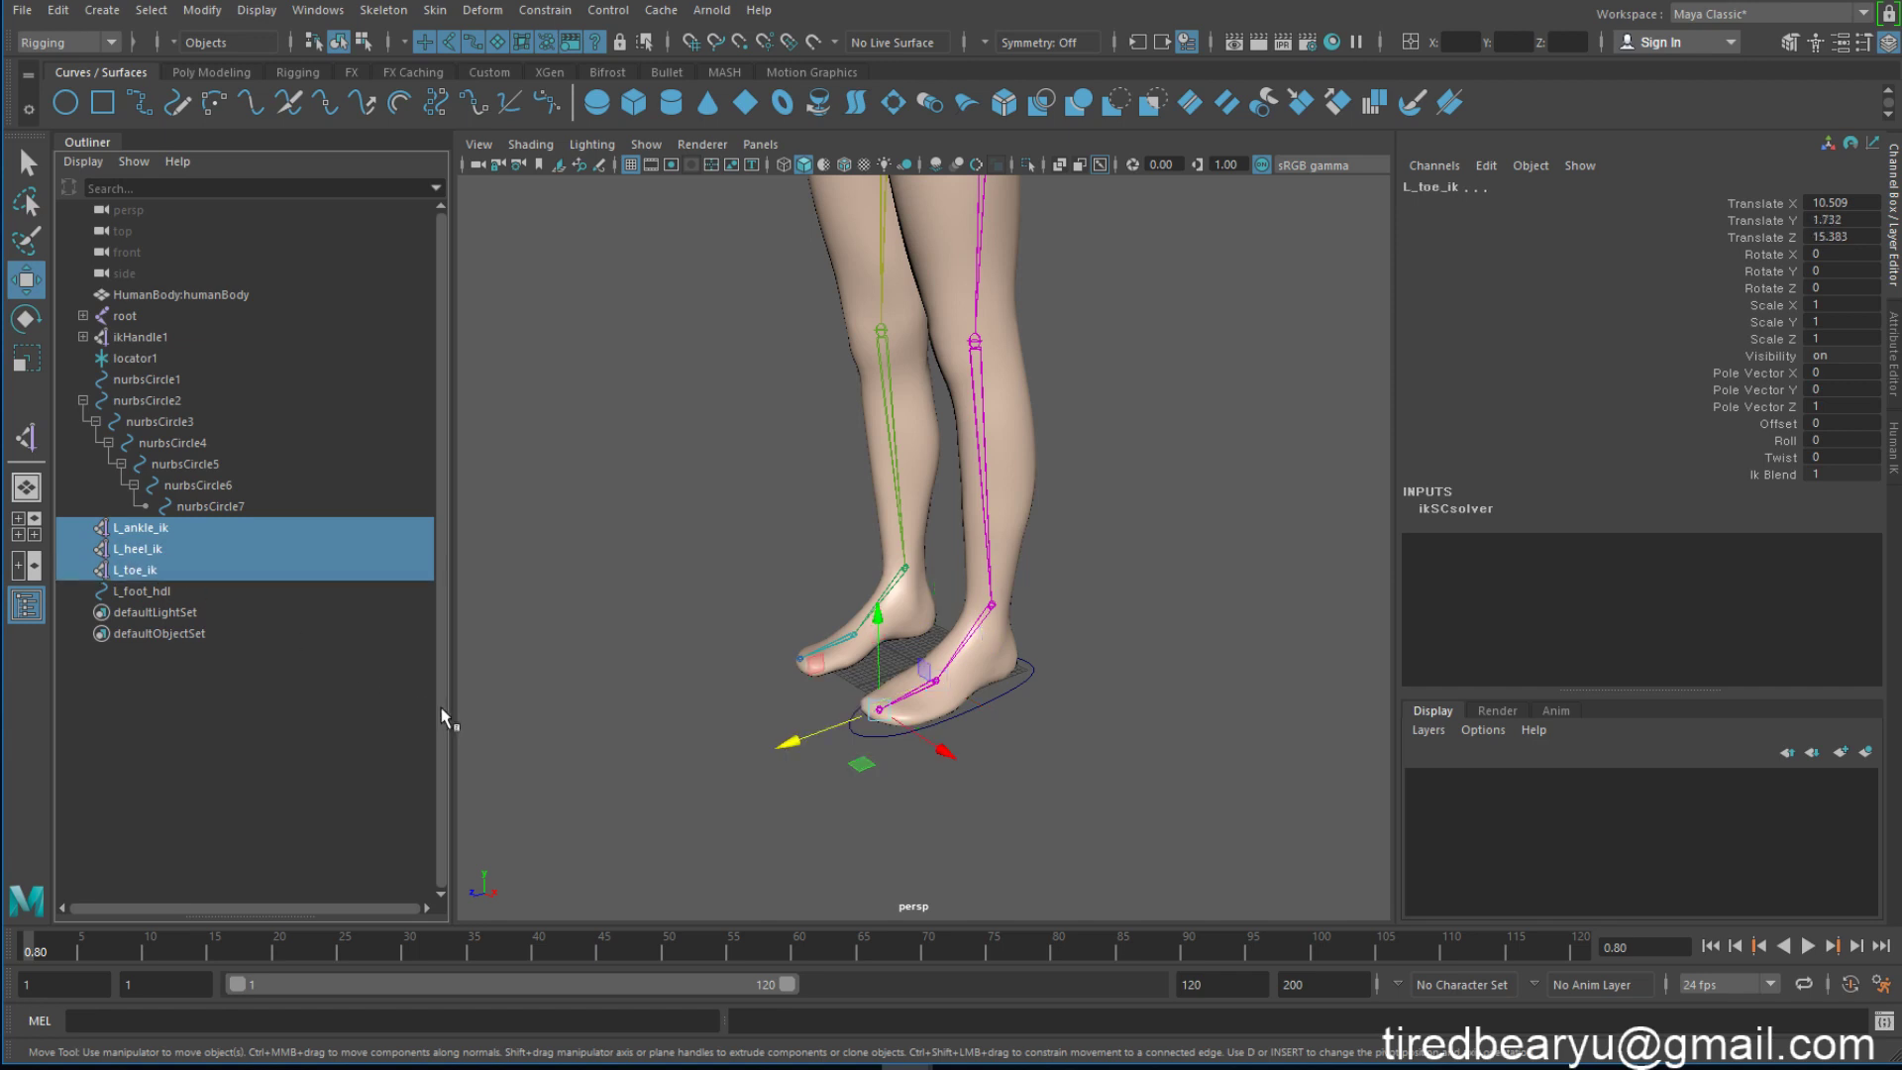
{"action": "middle_click_drag", "start_coordinate": [443, 718], "coordinate": [179, 602]}
{"action": "middle_click_drag", "start_coordinate": [161, 590], "coordinate": [161, 590]}
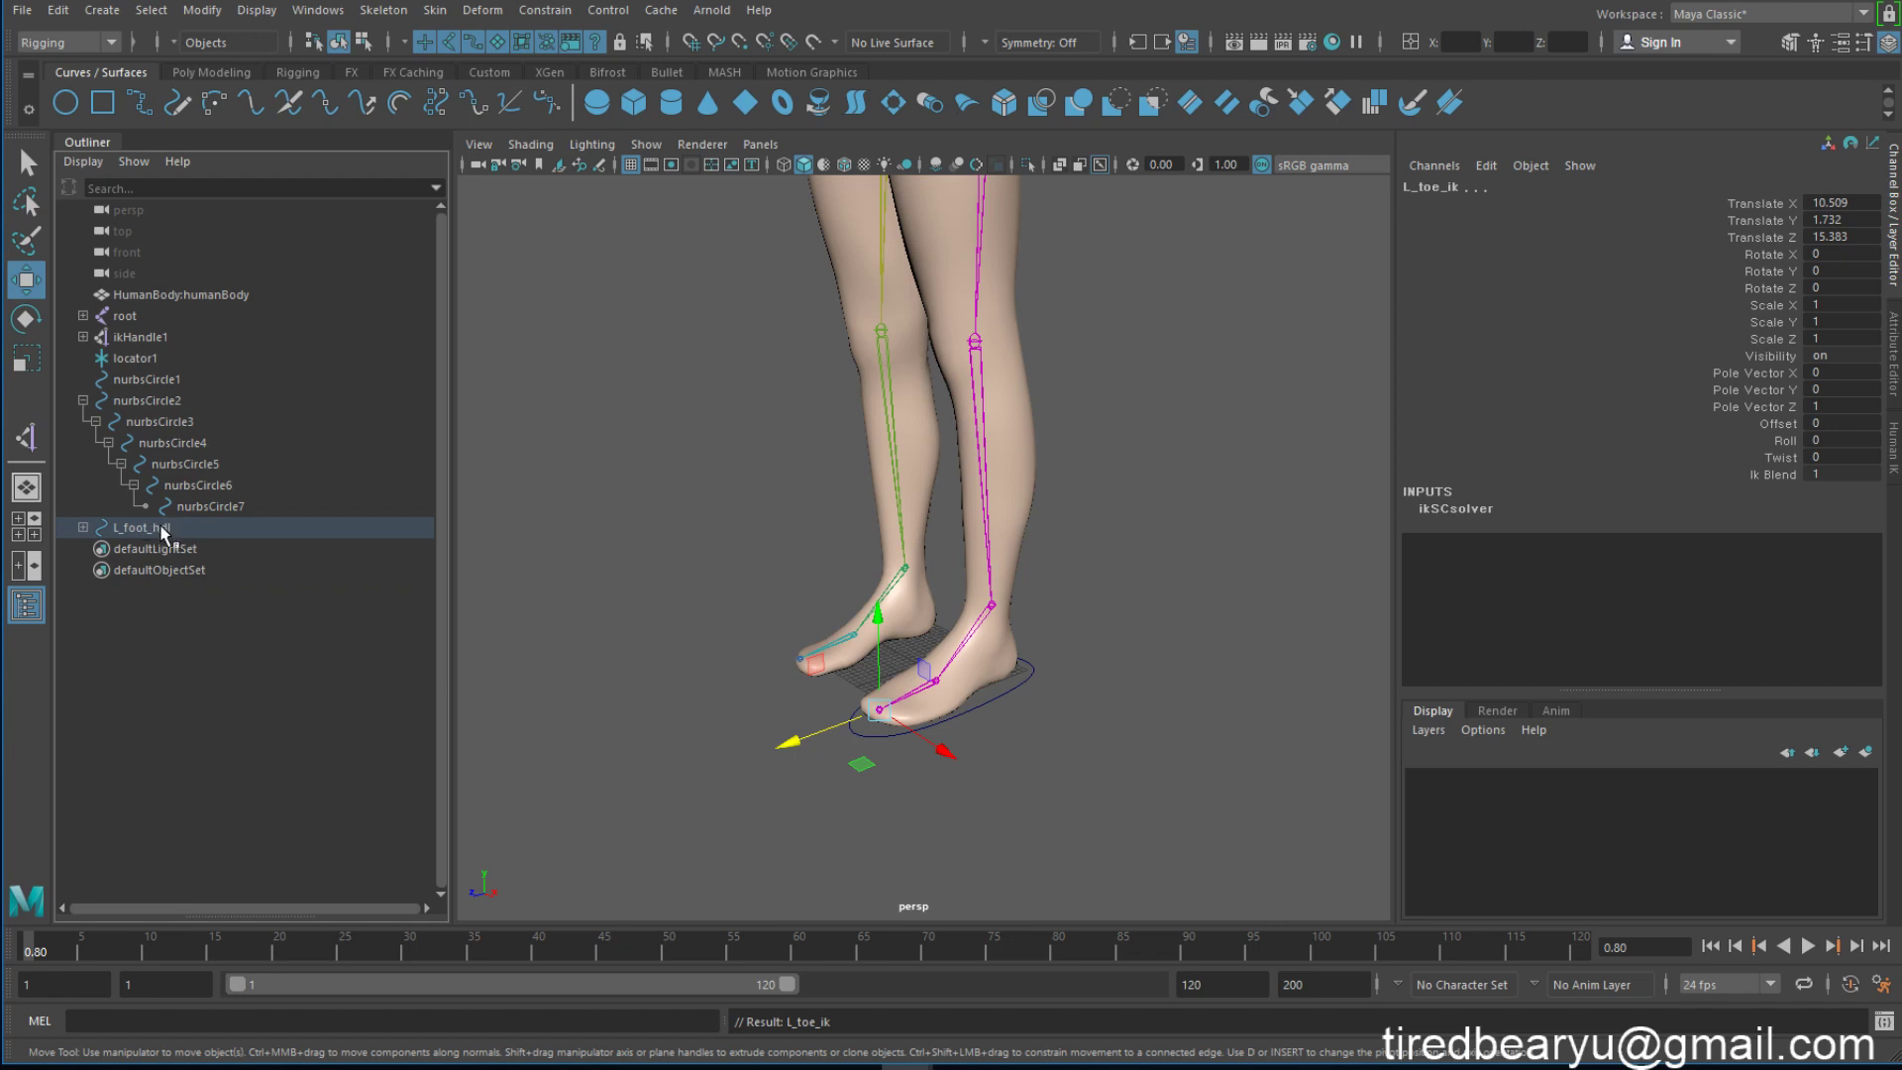
Step: Expand L_foot_hdl in the Outliner to confirm its three IK handle children
{"action": "left_click", "coordinate": [158, 527]}
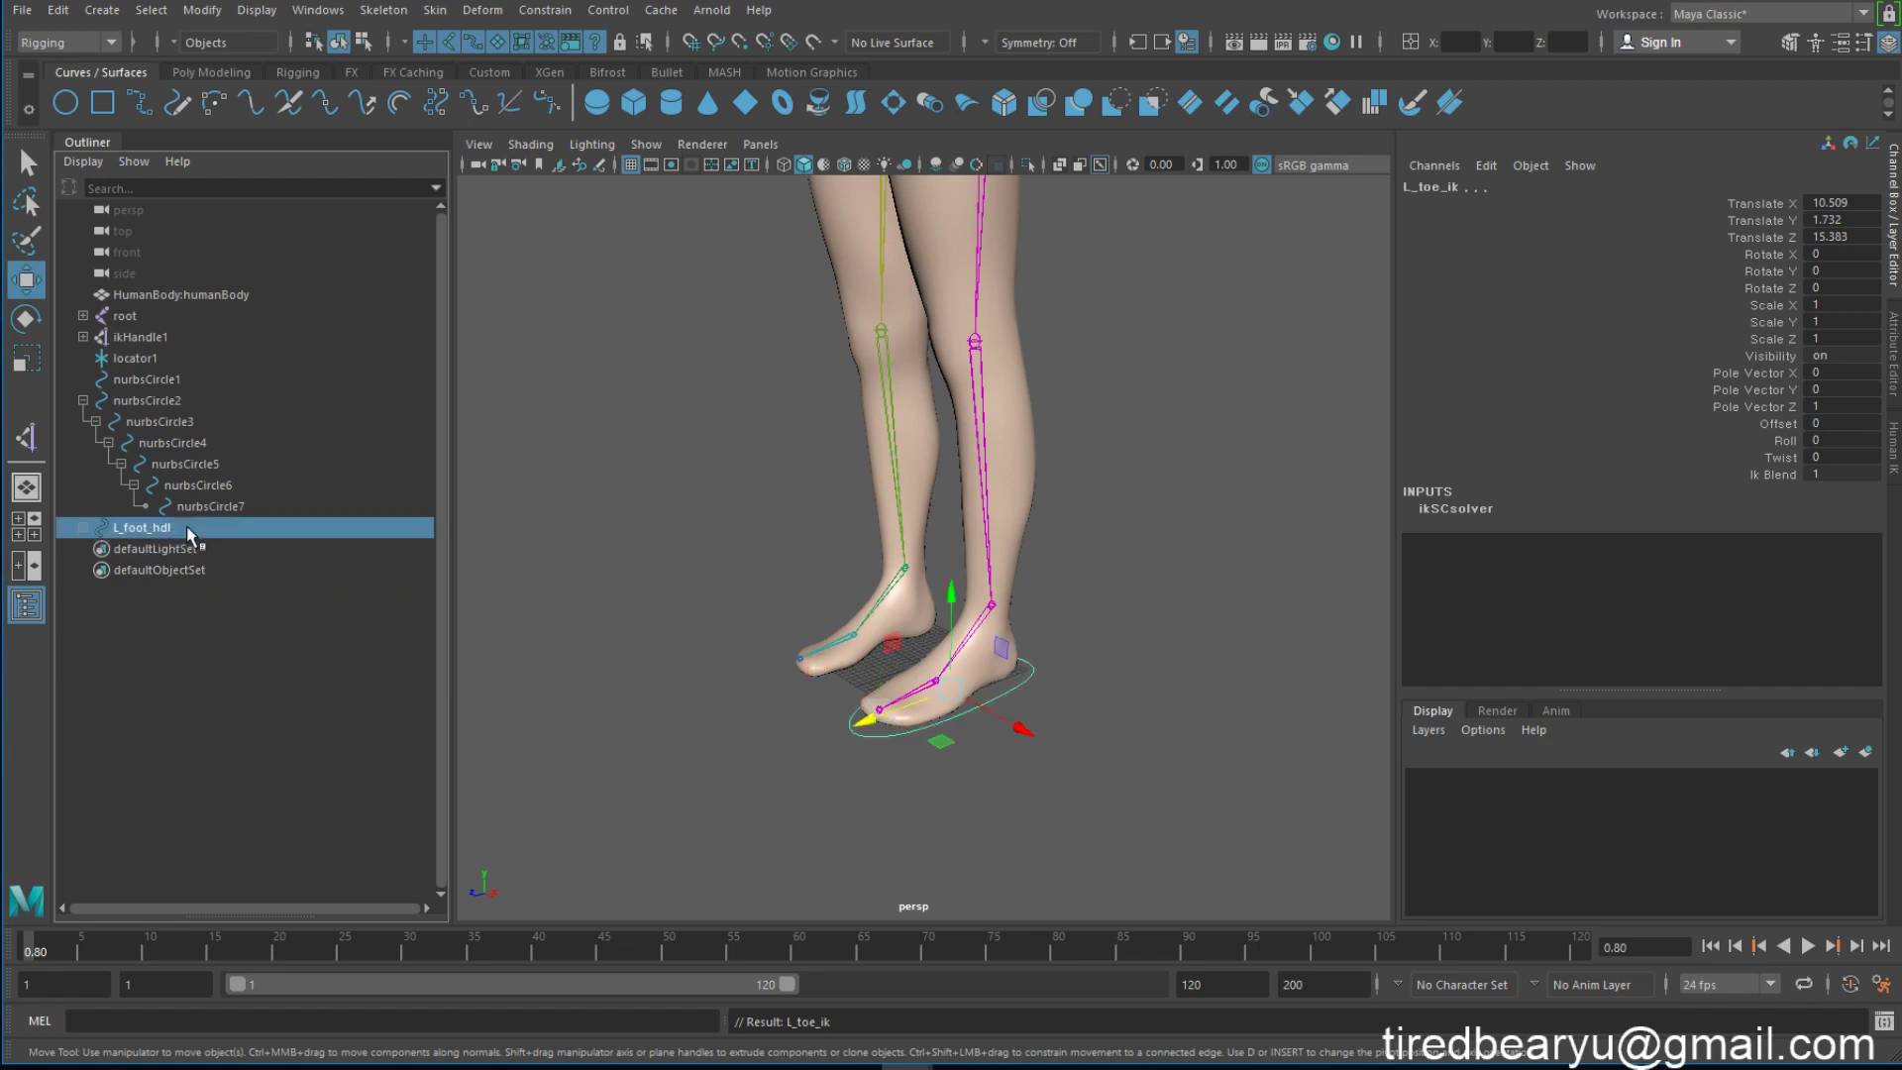
{"action": "left_click", "coordinate": [83, 527]}
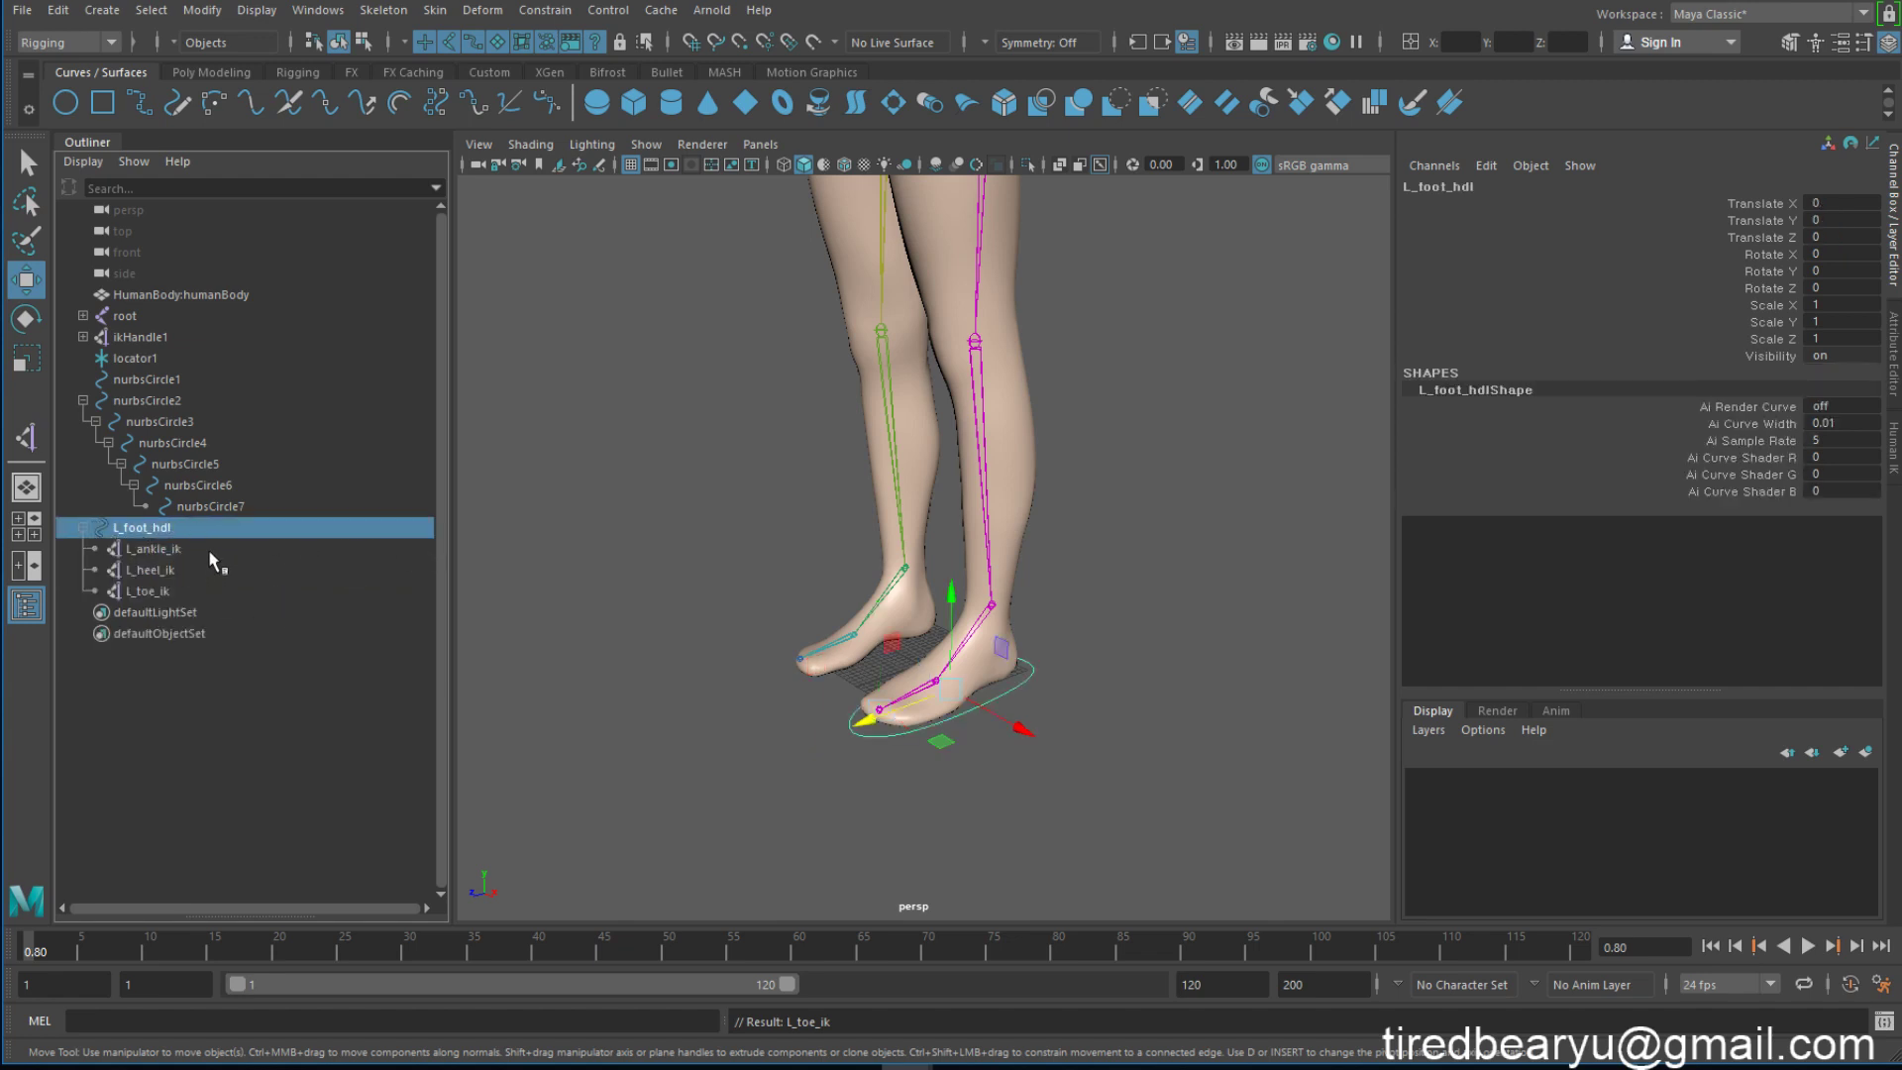
{"action": "left_click", "coordinate": [206, 549]}
{"action": "left_click", "coordinate": [194, 587]}
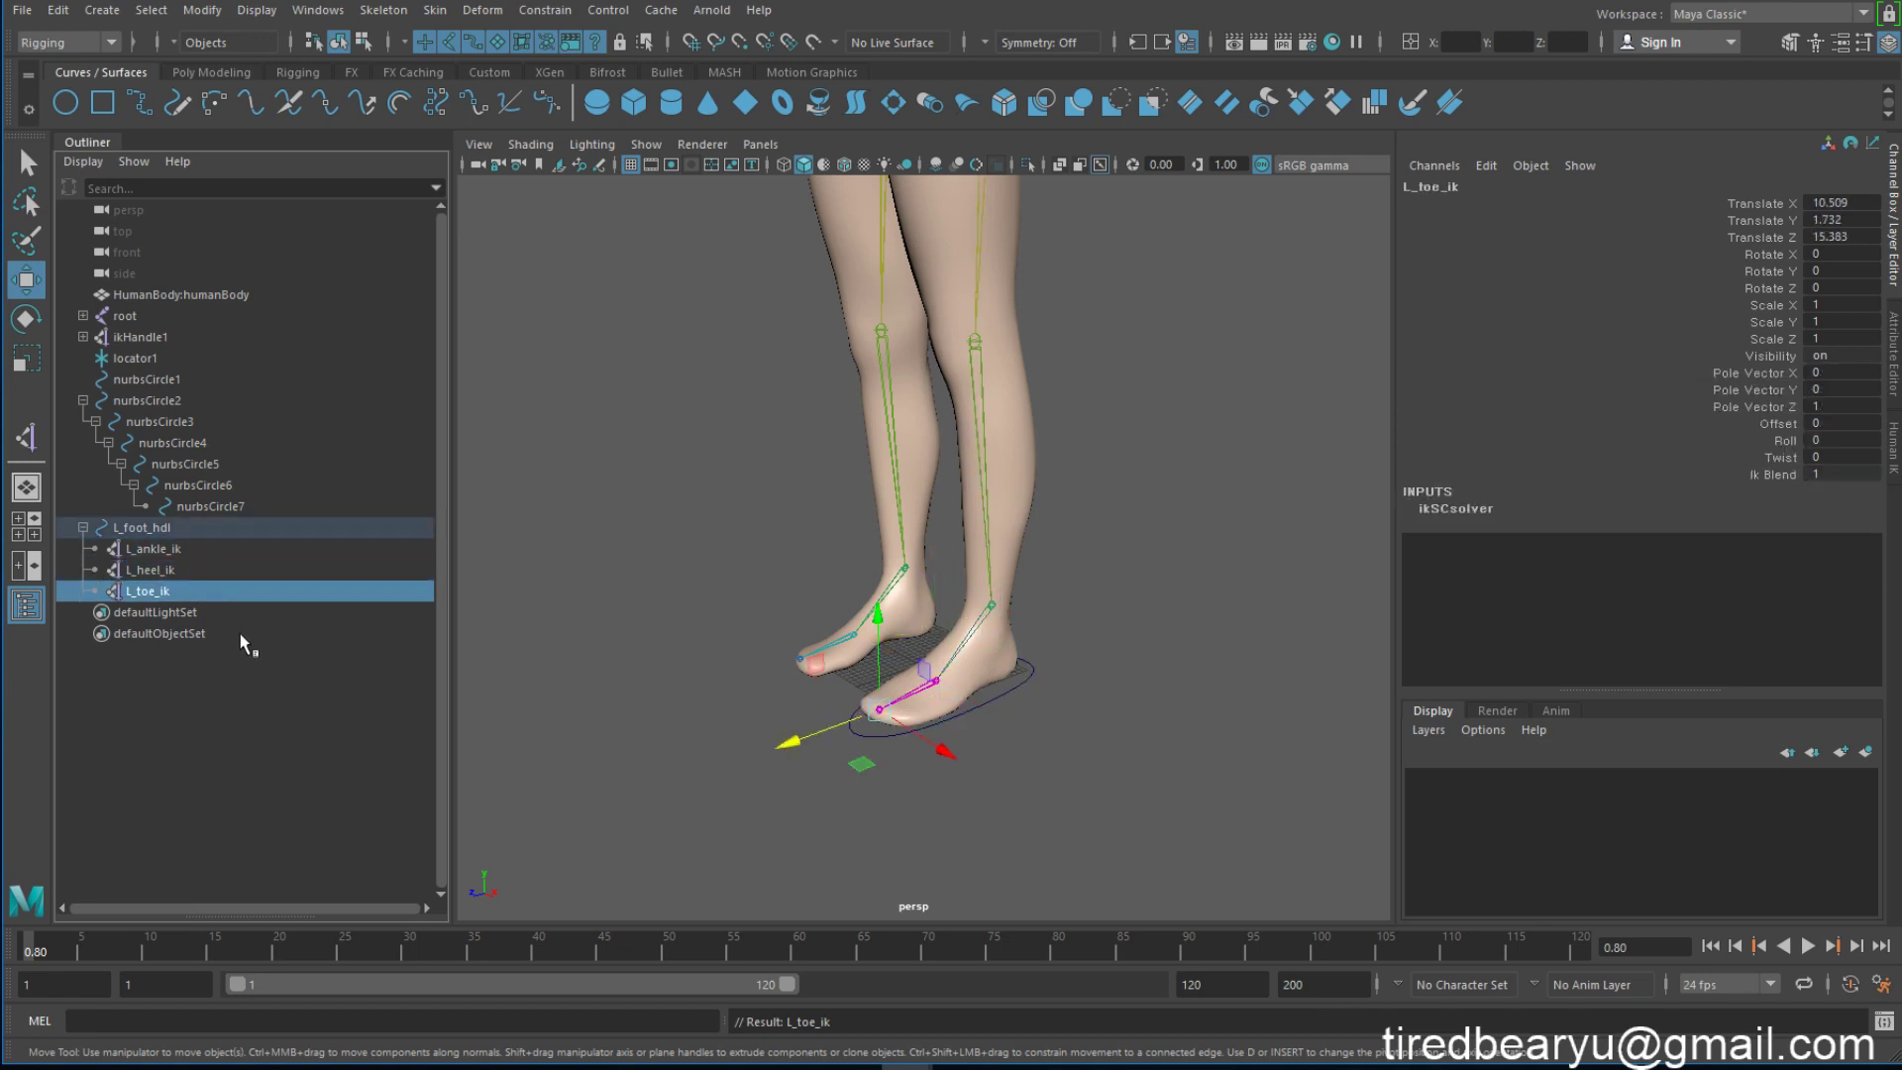
Step: Raise L_foot_hdl to test the leg, then undo it back to rest
{"action": "left_click", "coordinate": [188, 527]}
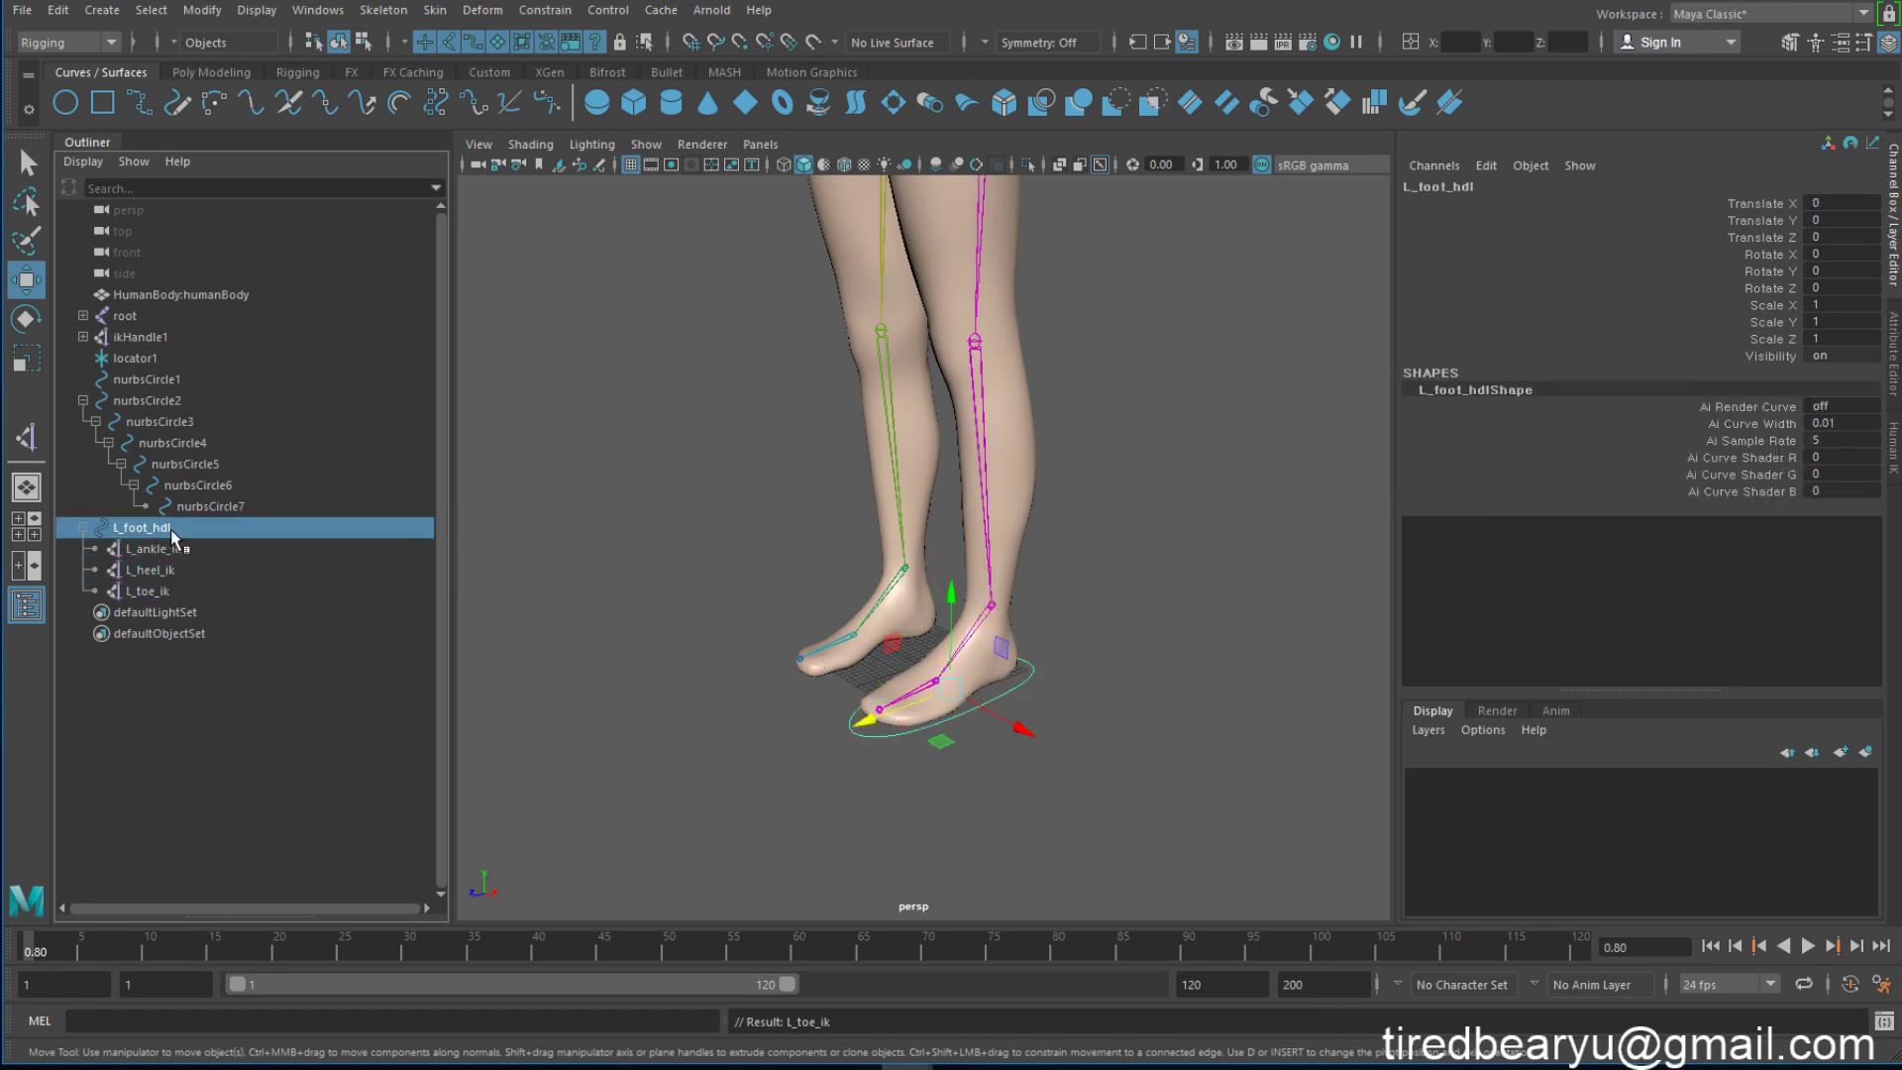
{"action": "left_click_drag", "start_coordinate": [794, 576], "coordinate": [885, 573], "text": "alt"}
{"action": "left_click_drag", "start_coordinate": [943, 593], "coordinate": [944, 287]}
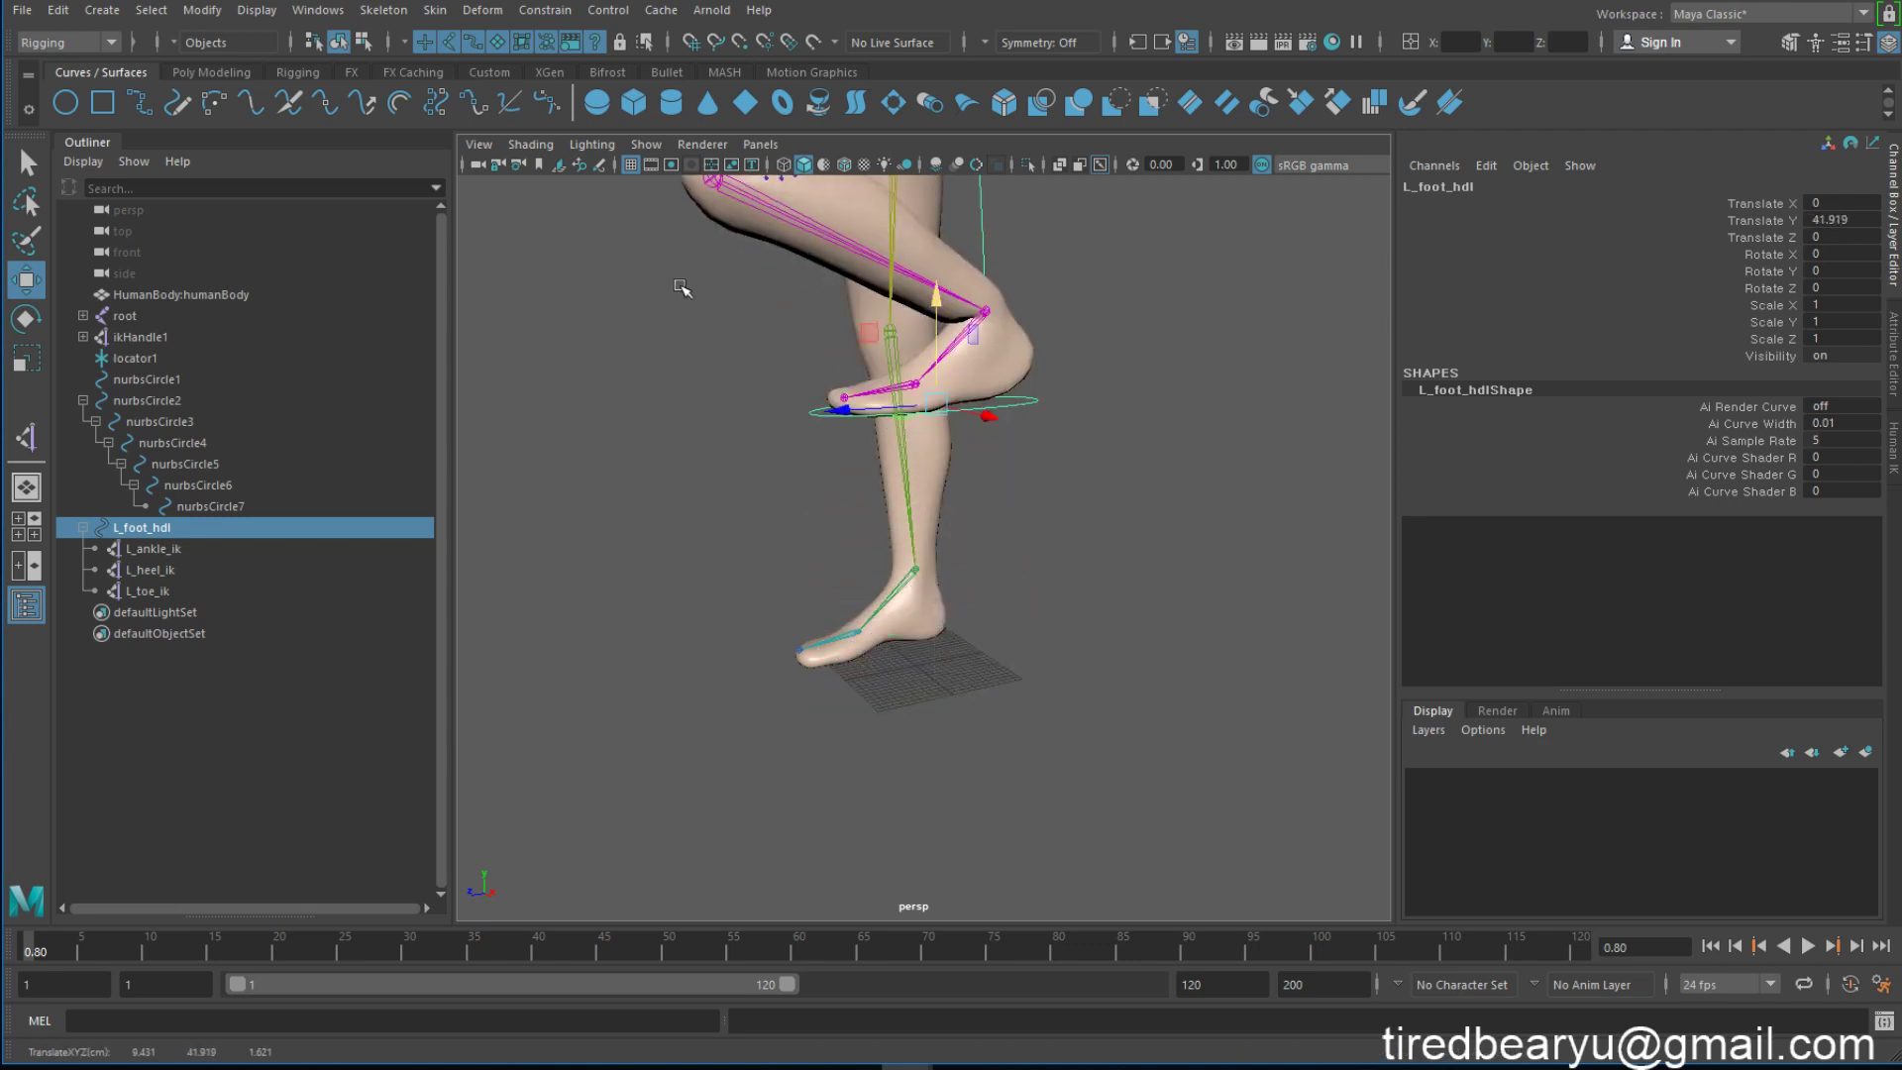
{"action": "key", "text": "ctrl+z"}
Step: Move the spine control nurbsCircle2 in Y to test bending, then undo it
{"action": "scroll", "coordinate": [1150, 416], "scroll_direction": "down", "scroll_amount": 5}
{"action": "left_click_drag", "start_coordinate": [1150, 416], "coordinate": [1053, 485], "text": "alt"}
{"action": "left_click", "coordinate": [1053, 485]}
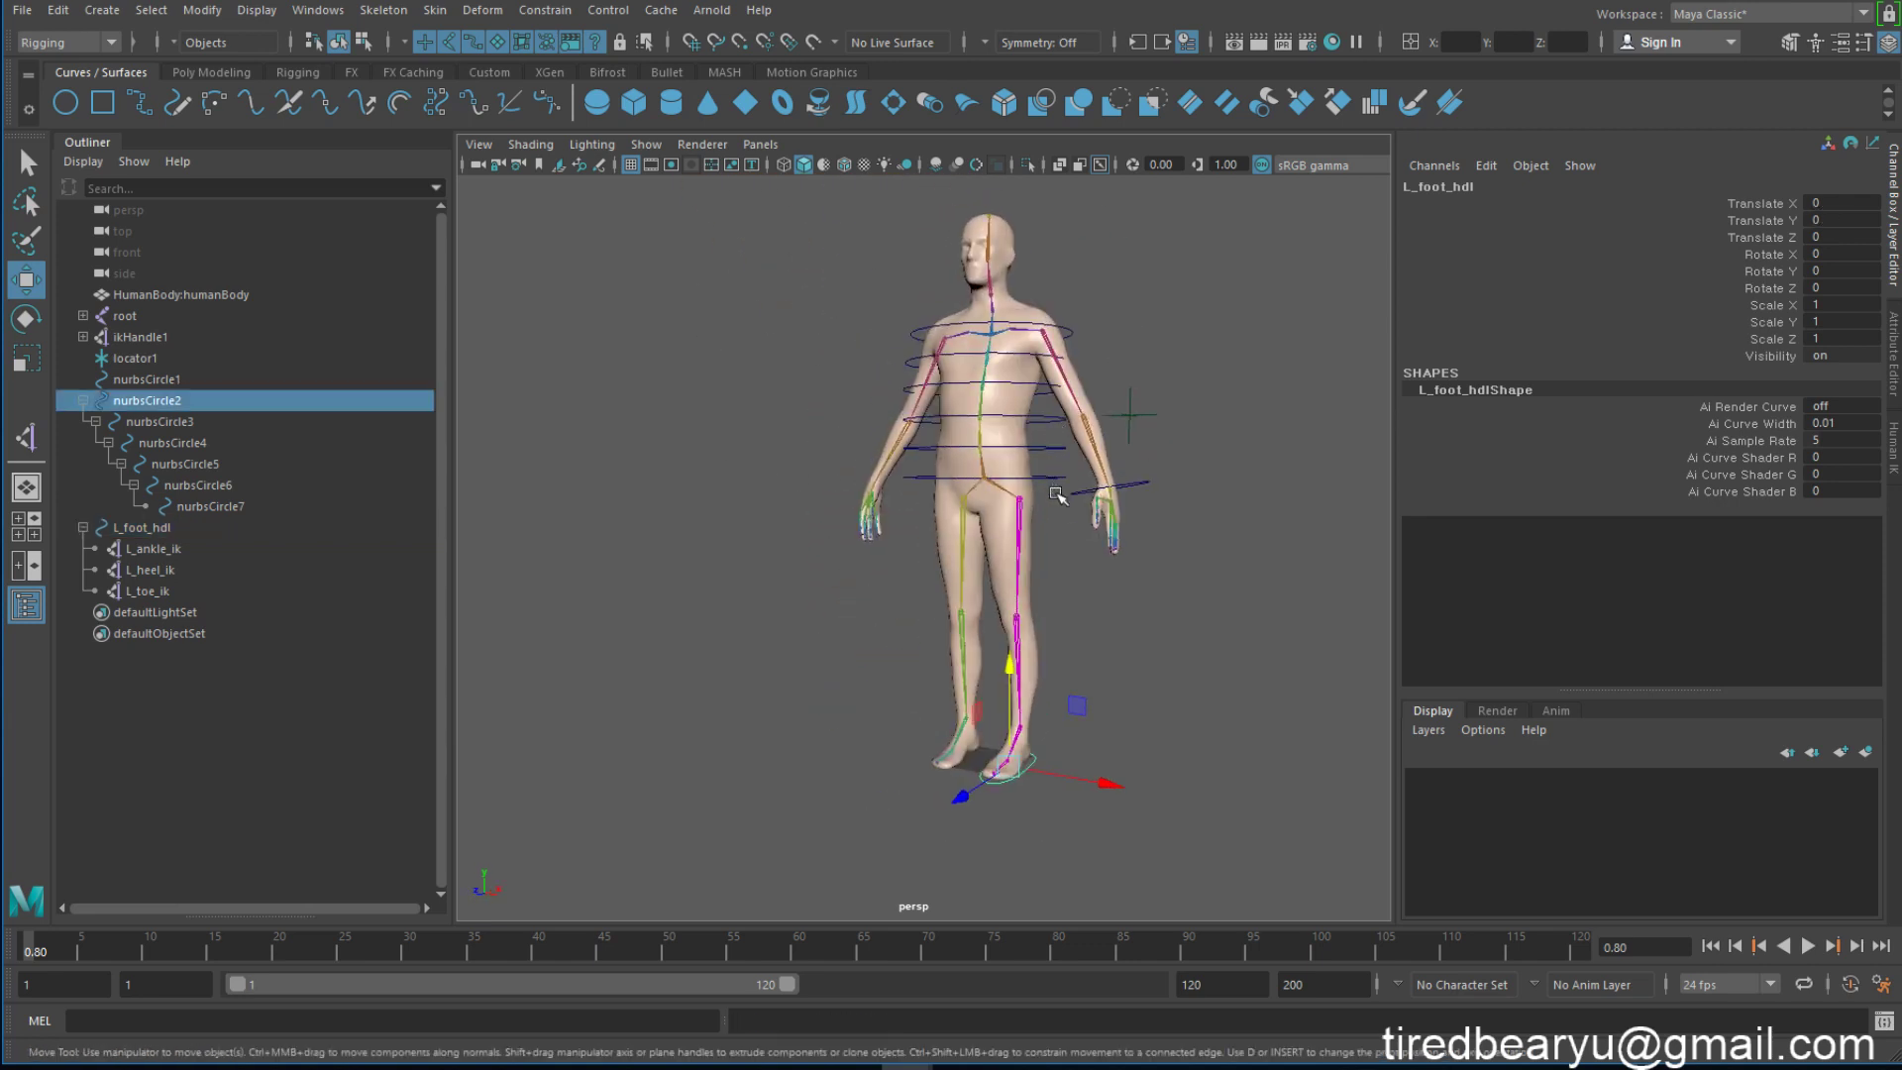
{"action": "mouse_move", "coordinate": [987, 411]}
{"action": "left_mouse_down"}
{"action": "mouse_move", "coordinate": [988, 522]}
{"action": "mouse_move", "coordinate": [975, 218]}
{"action": "left_mouse_up"}
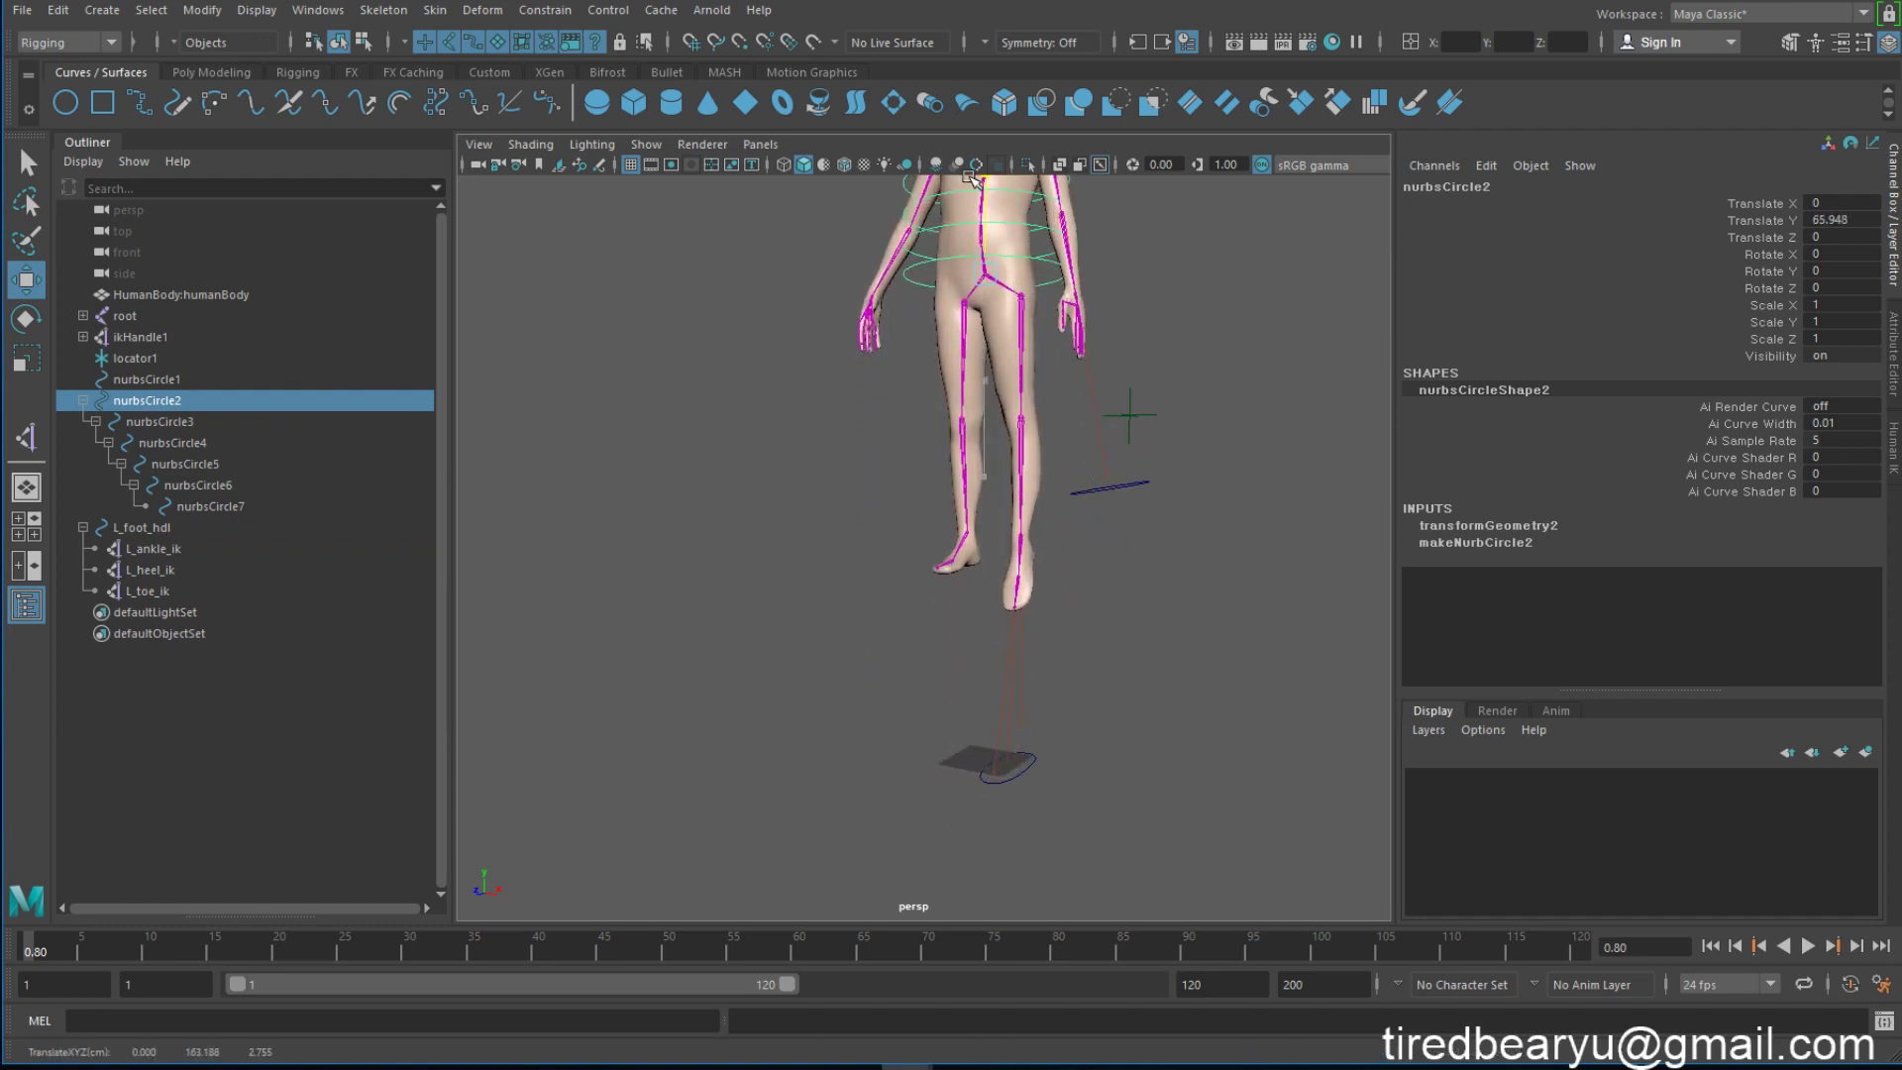
{"action": "key", "text": "ctrl+z"}
{"action": "key", "text": "ctrl+z"}
{"action": "key", "text": "ctrl+z"}
Step: Select L_heel_ik and L_toe_ik in the Outliner
{"action": "left_click_drag", "start_coordinate": [1022, 651], "coordinate": [963, 649], "text": "alt"}
{"action": "scroll", "coordinate": [962, 649], "scroll_direction": "up", "scroll_amount": 2}
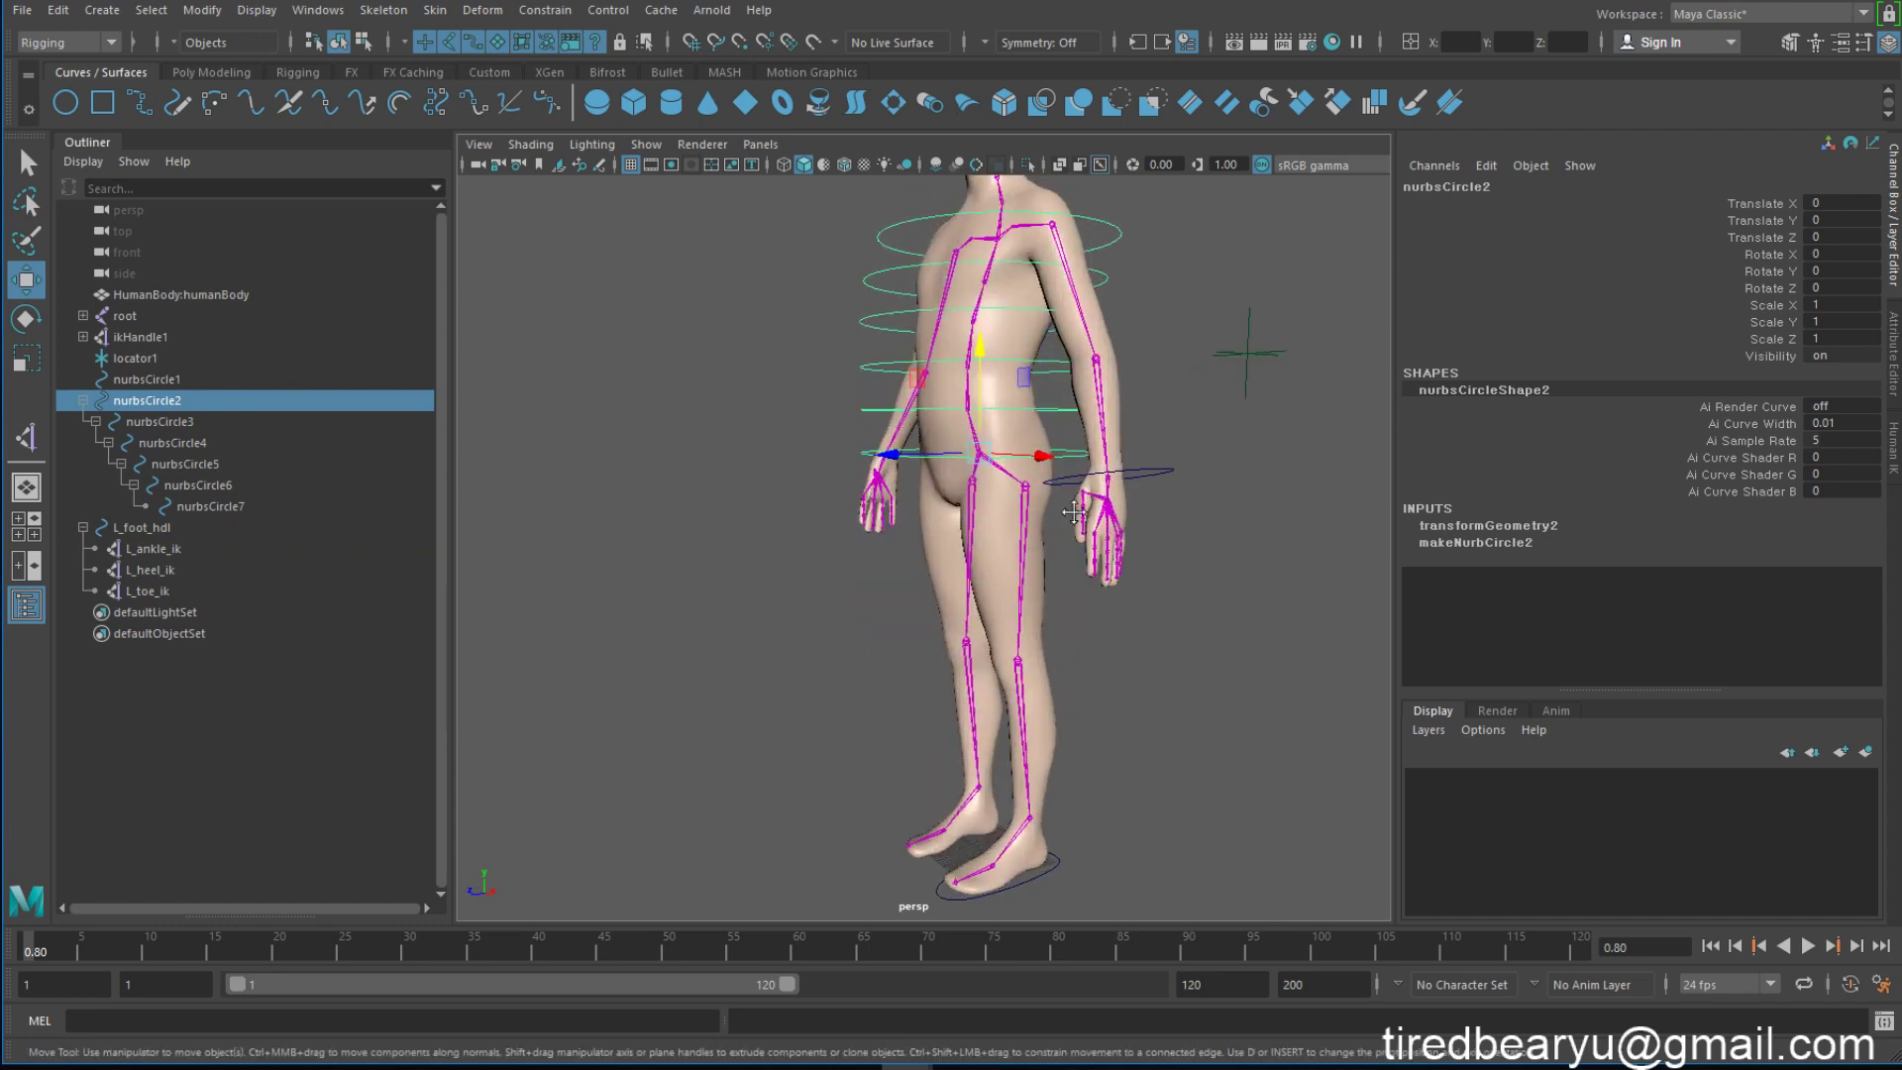
{"action": "scroll", "coordinate": [1098, 693], "scroll_direction": "up", "scroll_amount": 3}
{"action": "scroll", "coordinate": [1090, 653], "scroll_direction": "up", "scroll_amount": 2}
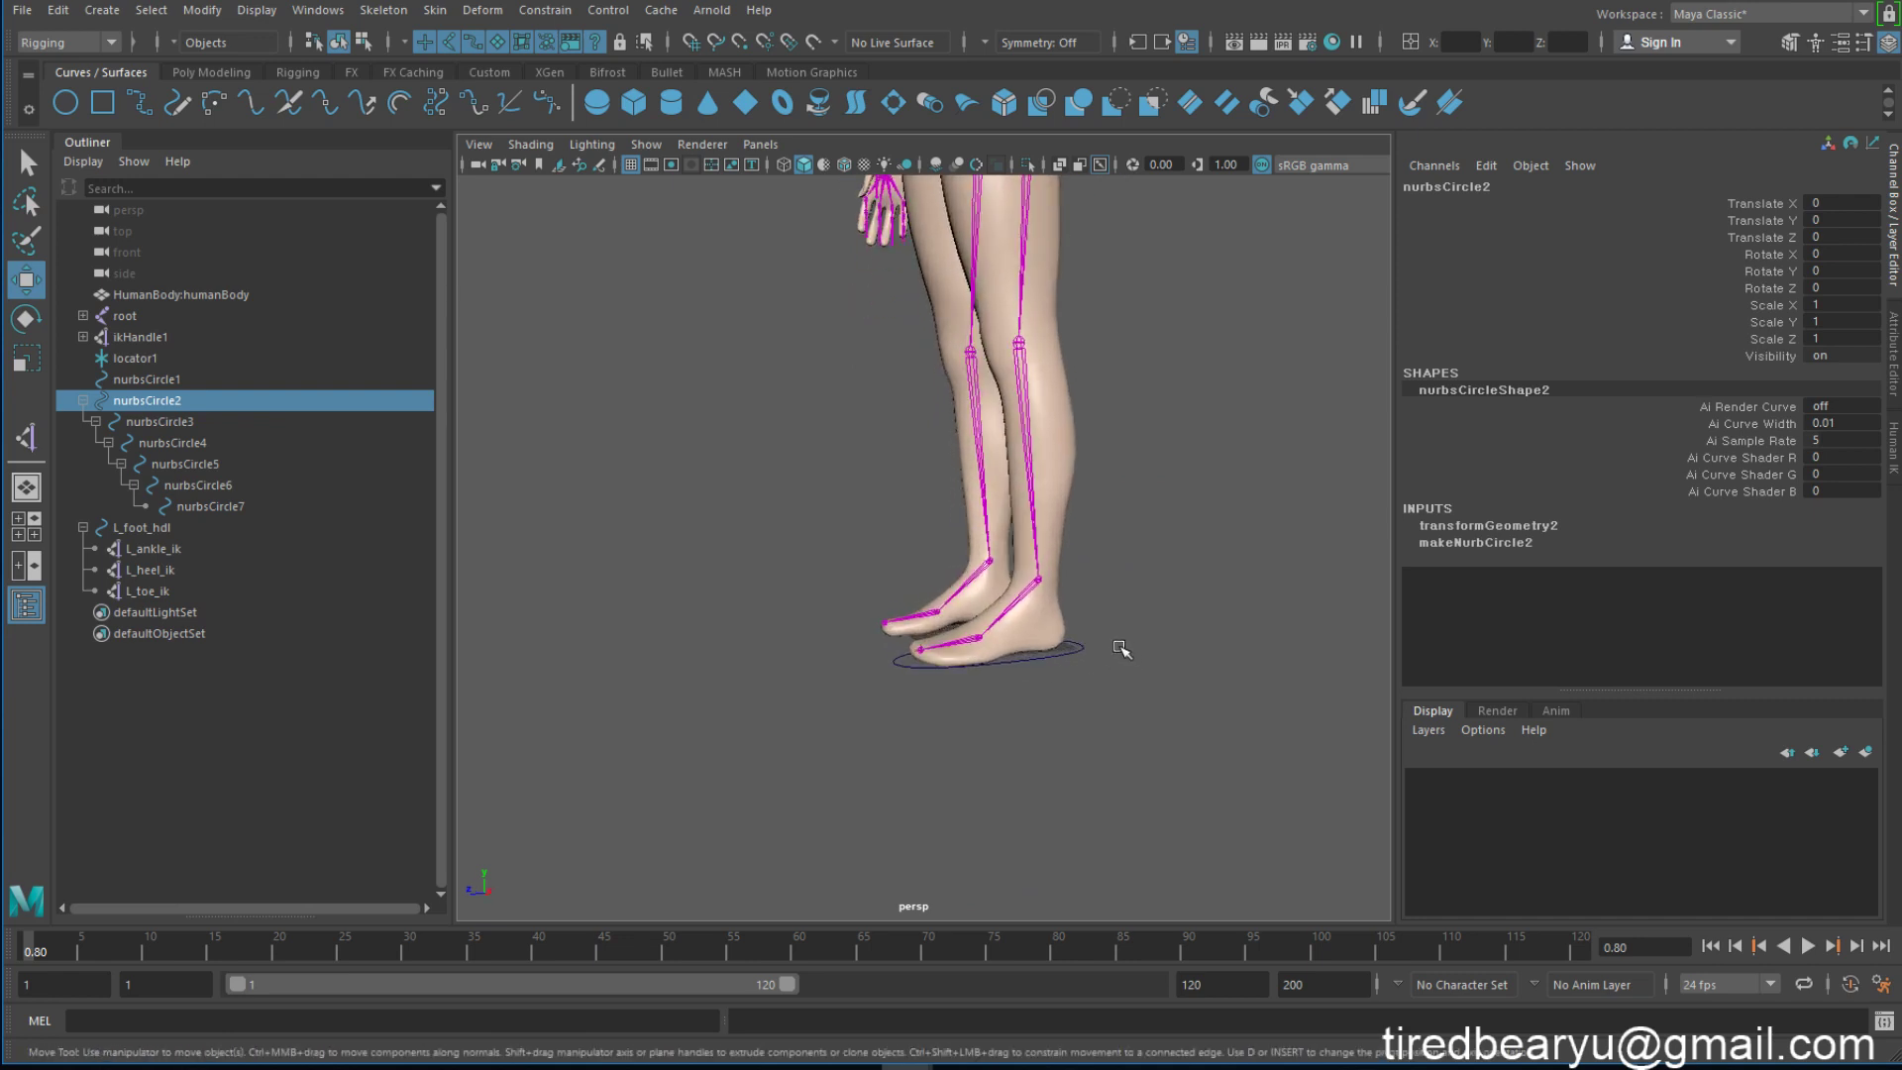
{"action": "left_click_drag", "start_coordinate": [1049, 666], "coordinate": [1061, 620], "text": "alt"}
{"action": "scroll", "coordinate": [998, 603], "scroll_direction": "up", "scroll_amount": 2}
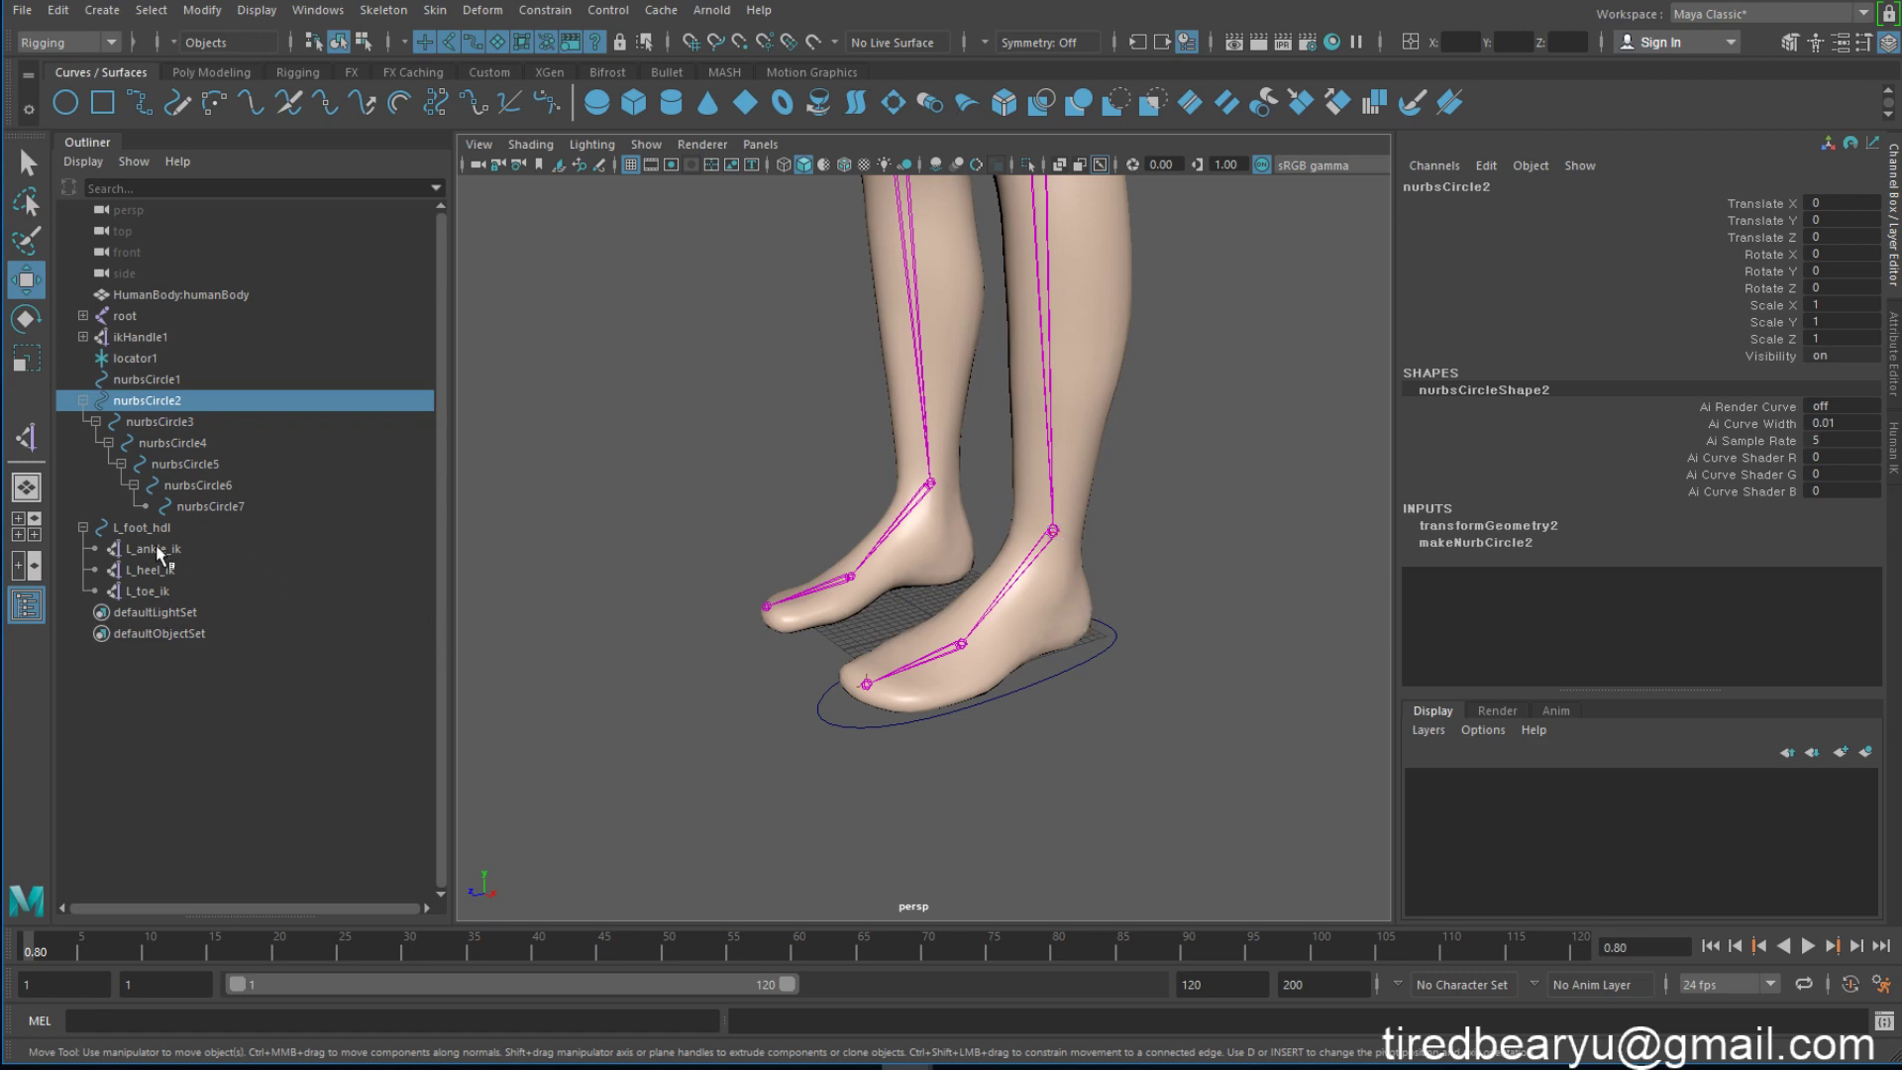
{"action": "left_click_drag", "start_coordinate": [173, 567], "coordinate": [175, 591]}
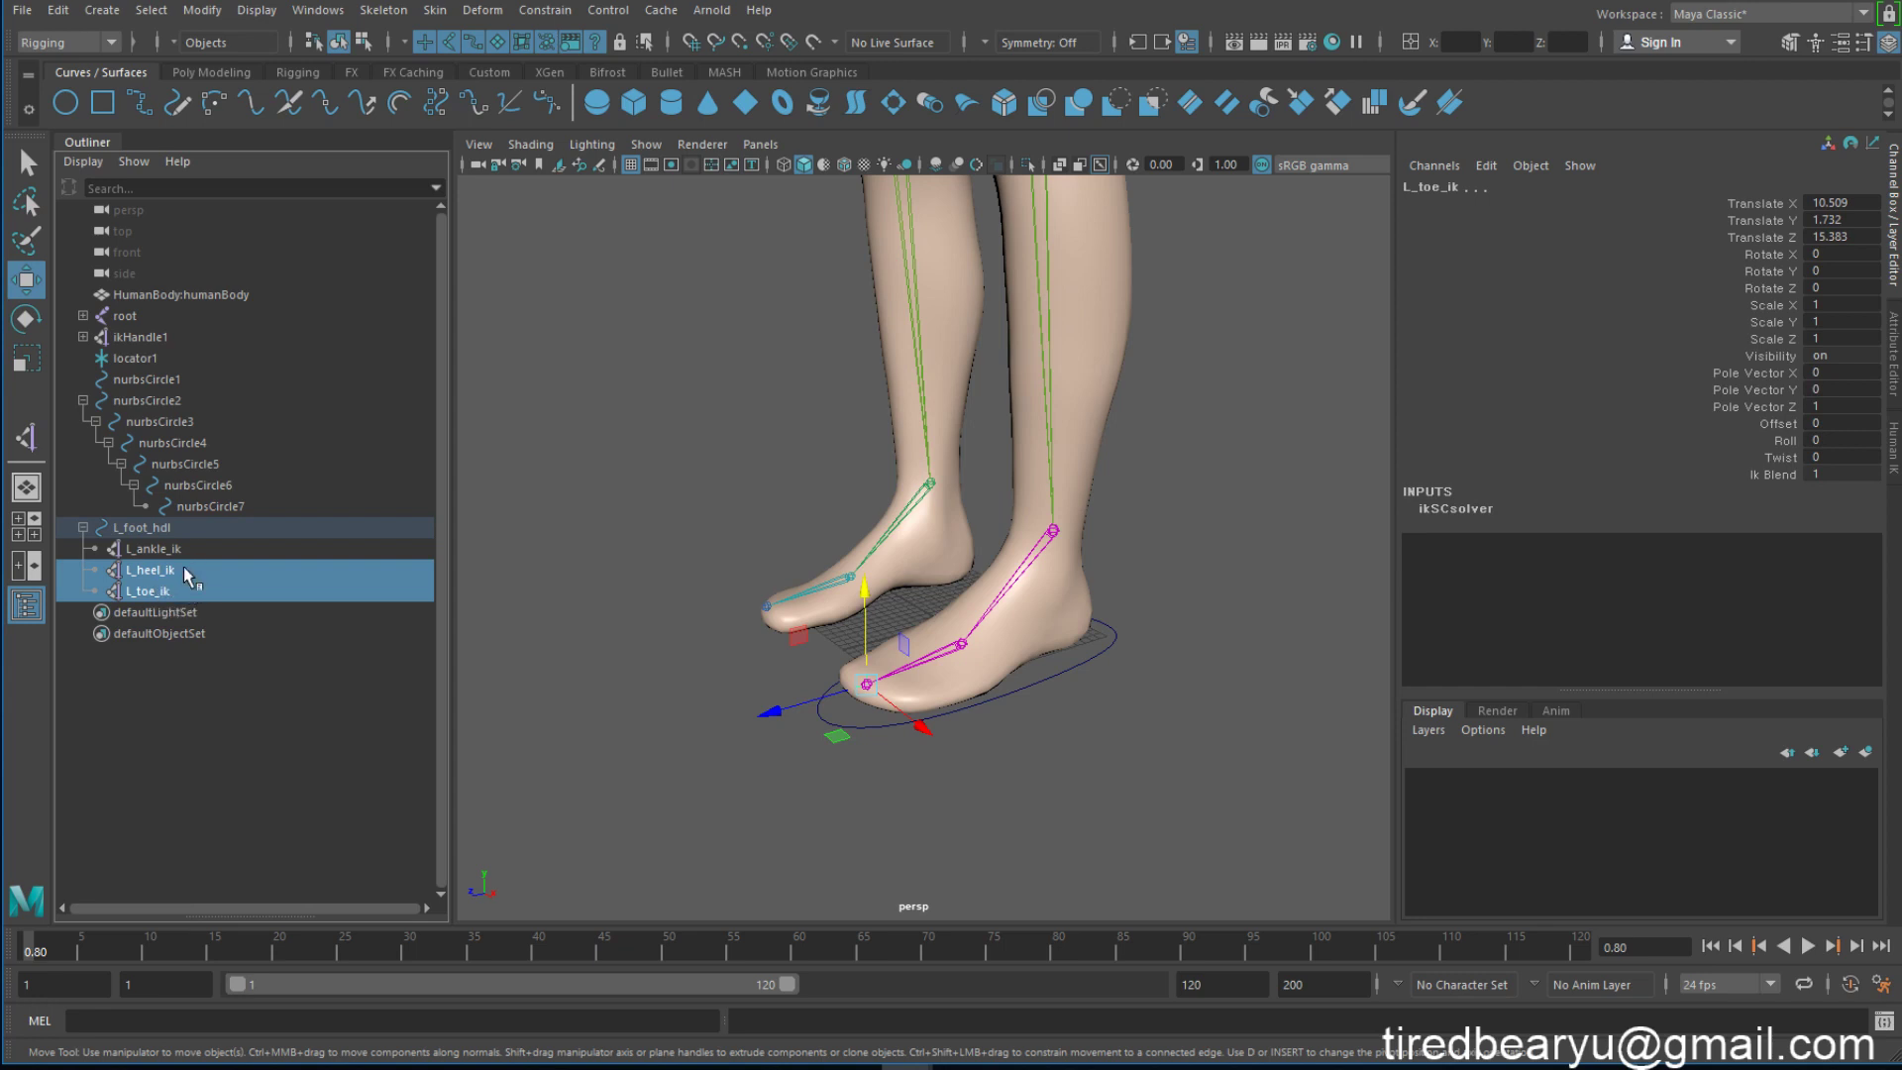
{"action": "scroll", "coordinate": [722, 567], "scroll_direction": "up", "scroll_amount": 1}
{"action": "scroll", "coordinate": [734, 581], "scroll_direction": "up", "scroll_amount": 1}
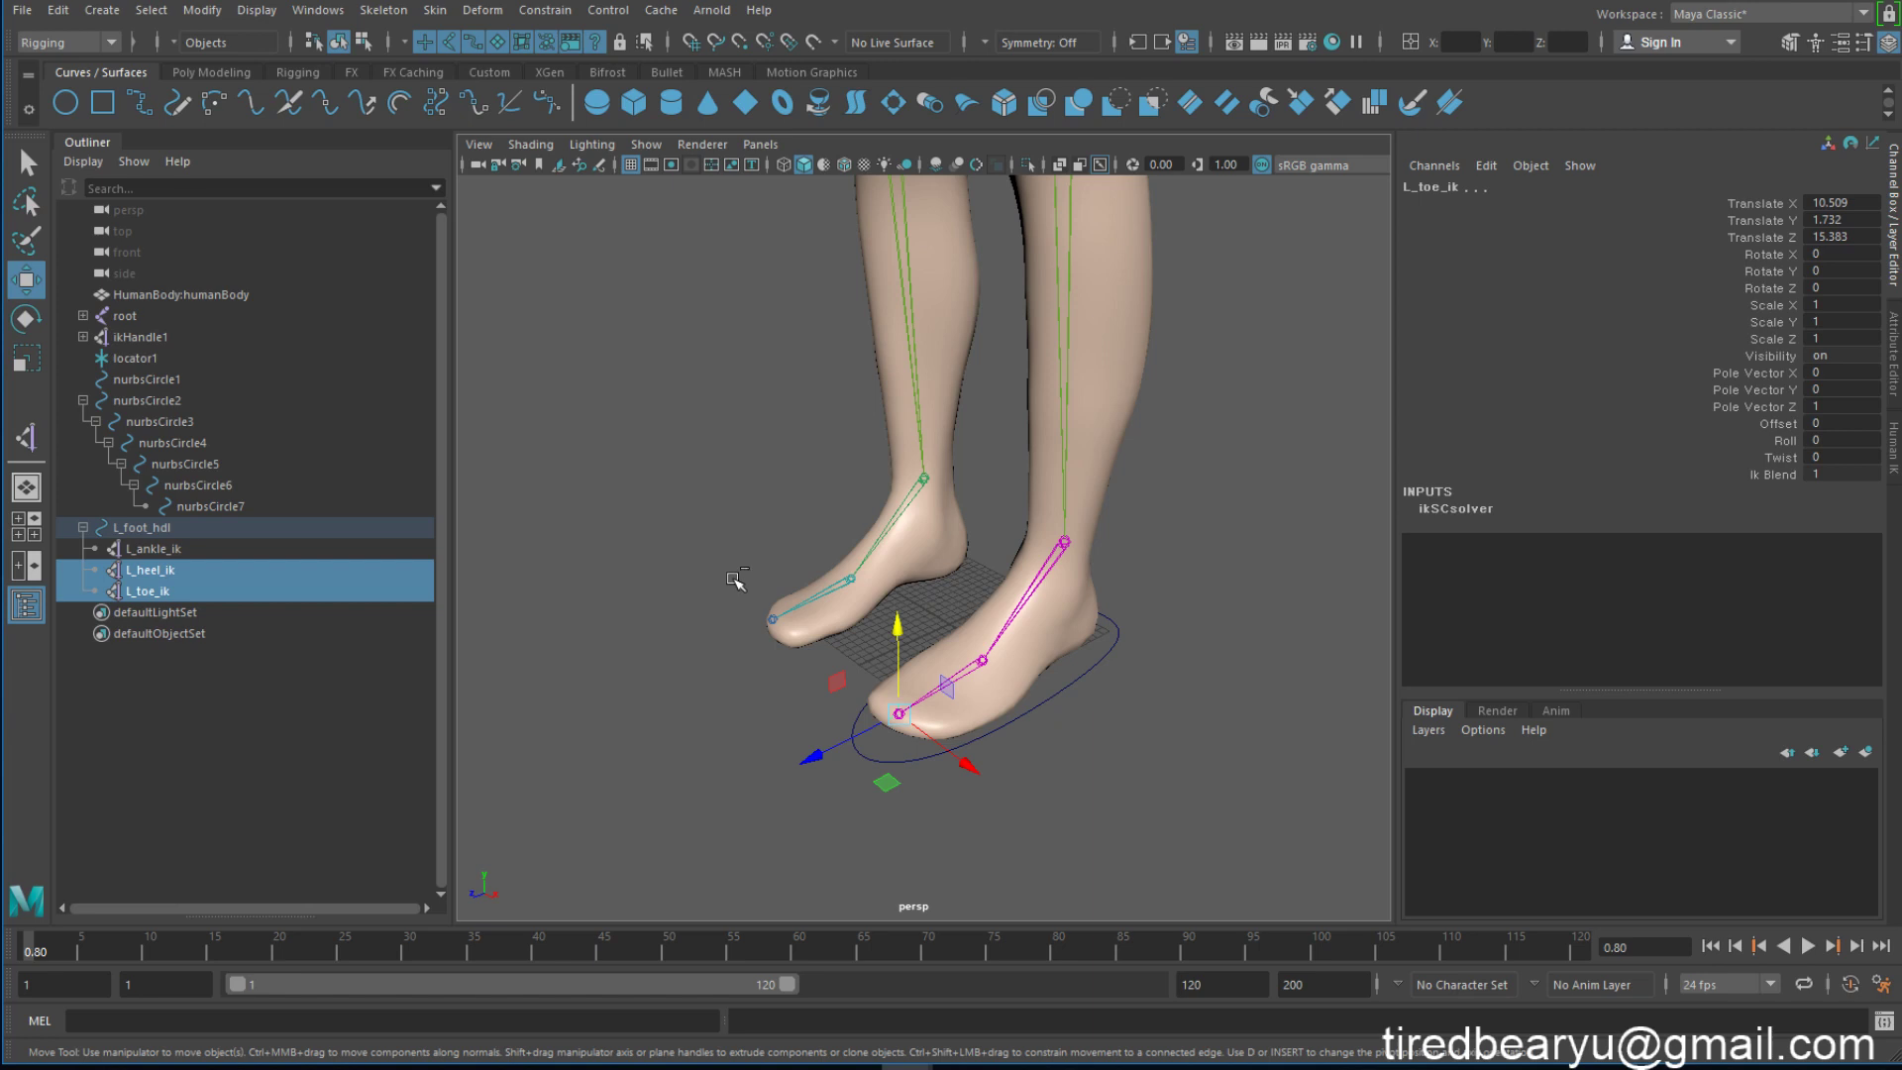
Step: Group L_heel_ik and L_toe_ik as group1 and hide polygons in the viewport
{"action": "key", "text": "ctrl+g"}
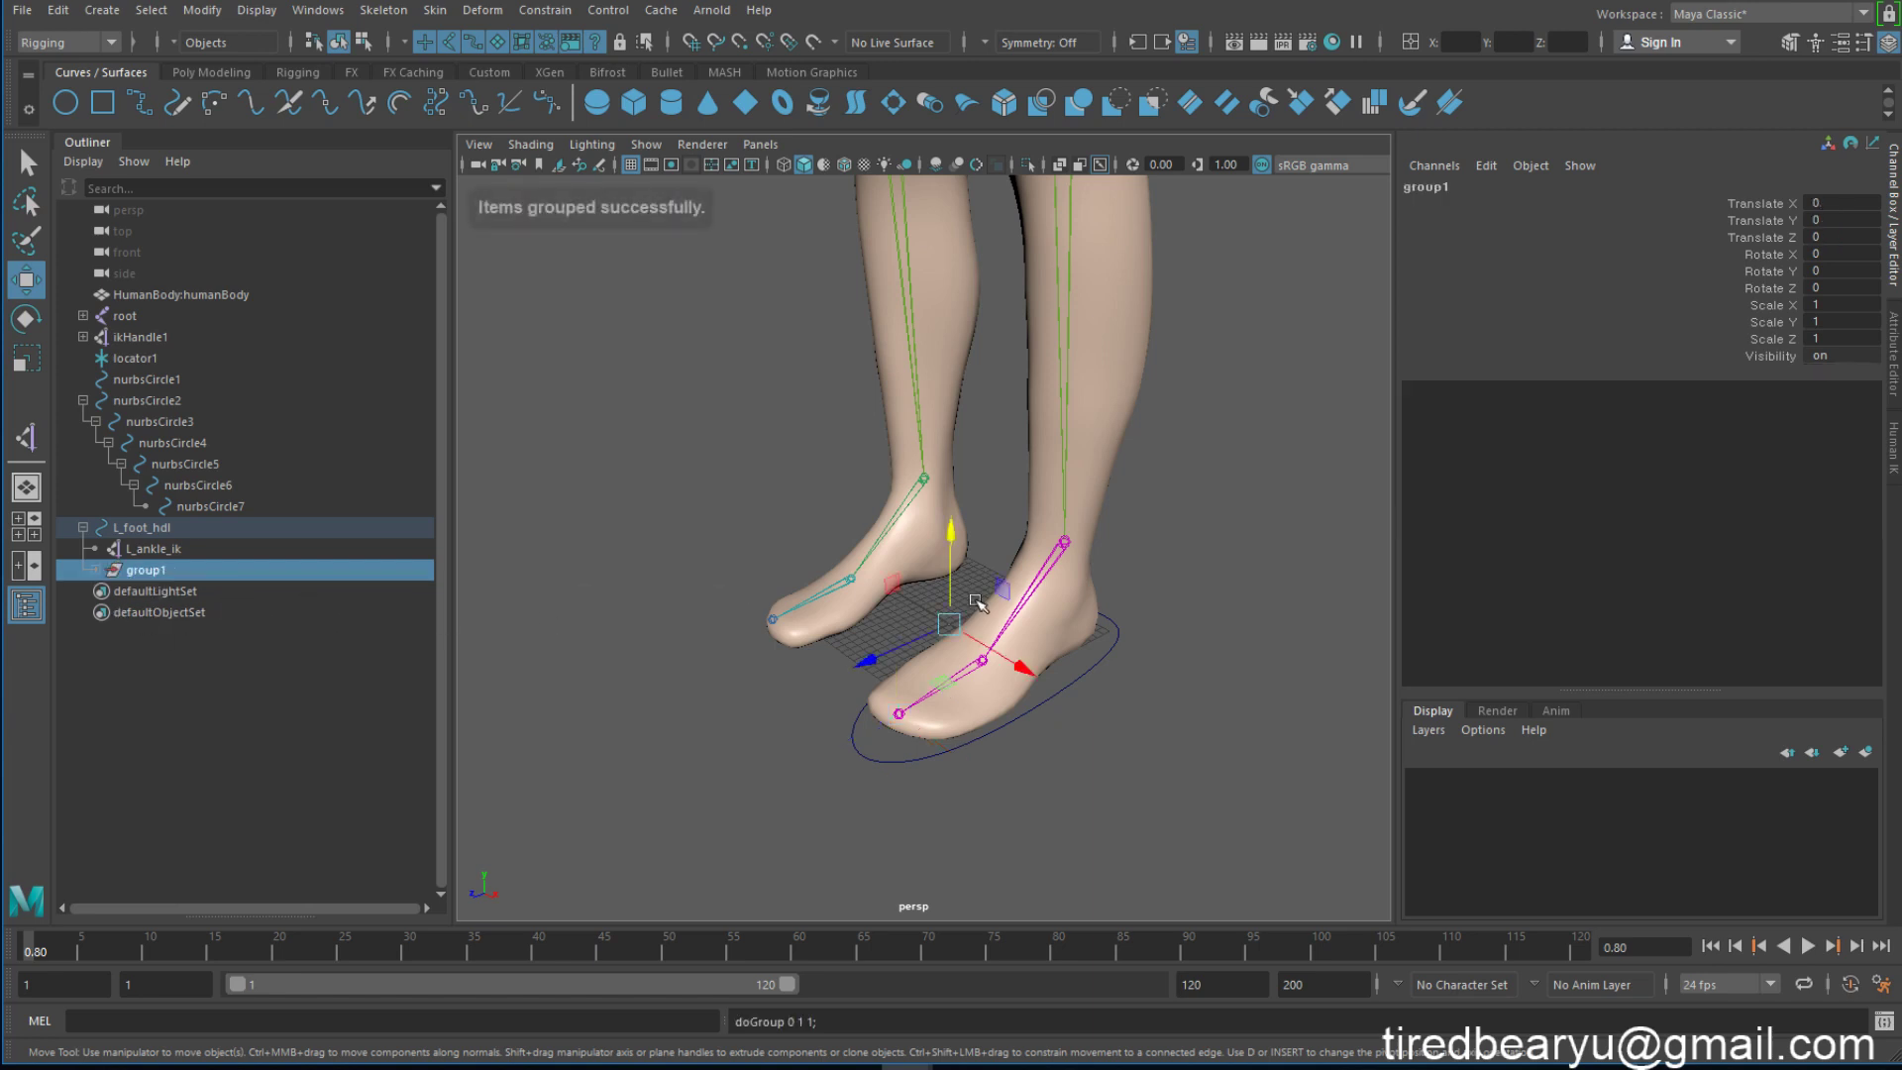
{"action": "left_click_drag", "start_coordinate": [1061, 649], "coordinate": [1000, 624], "text": "alt"}
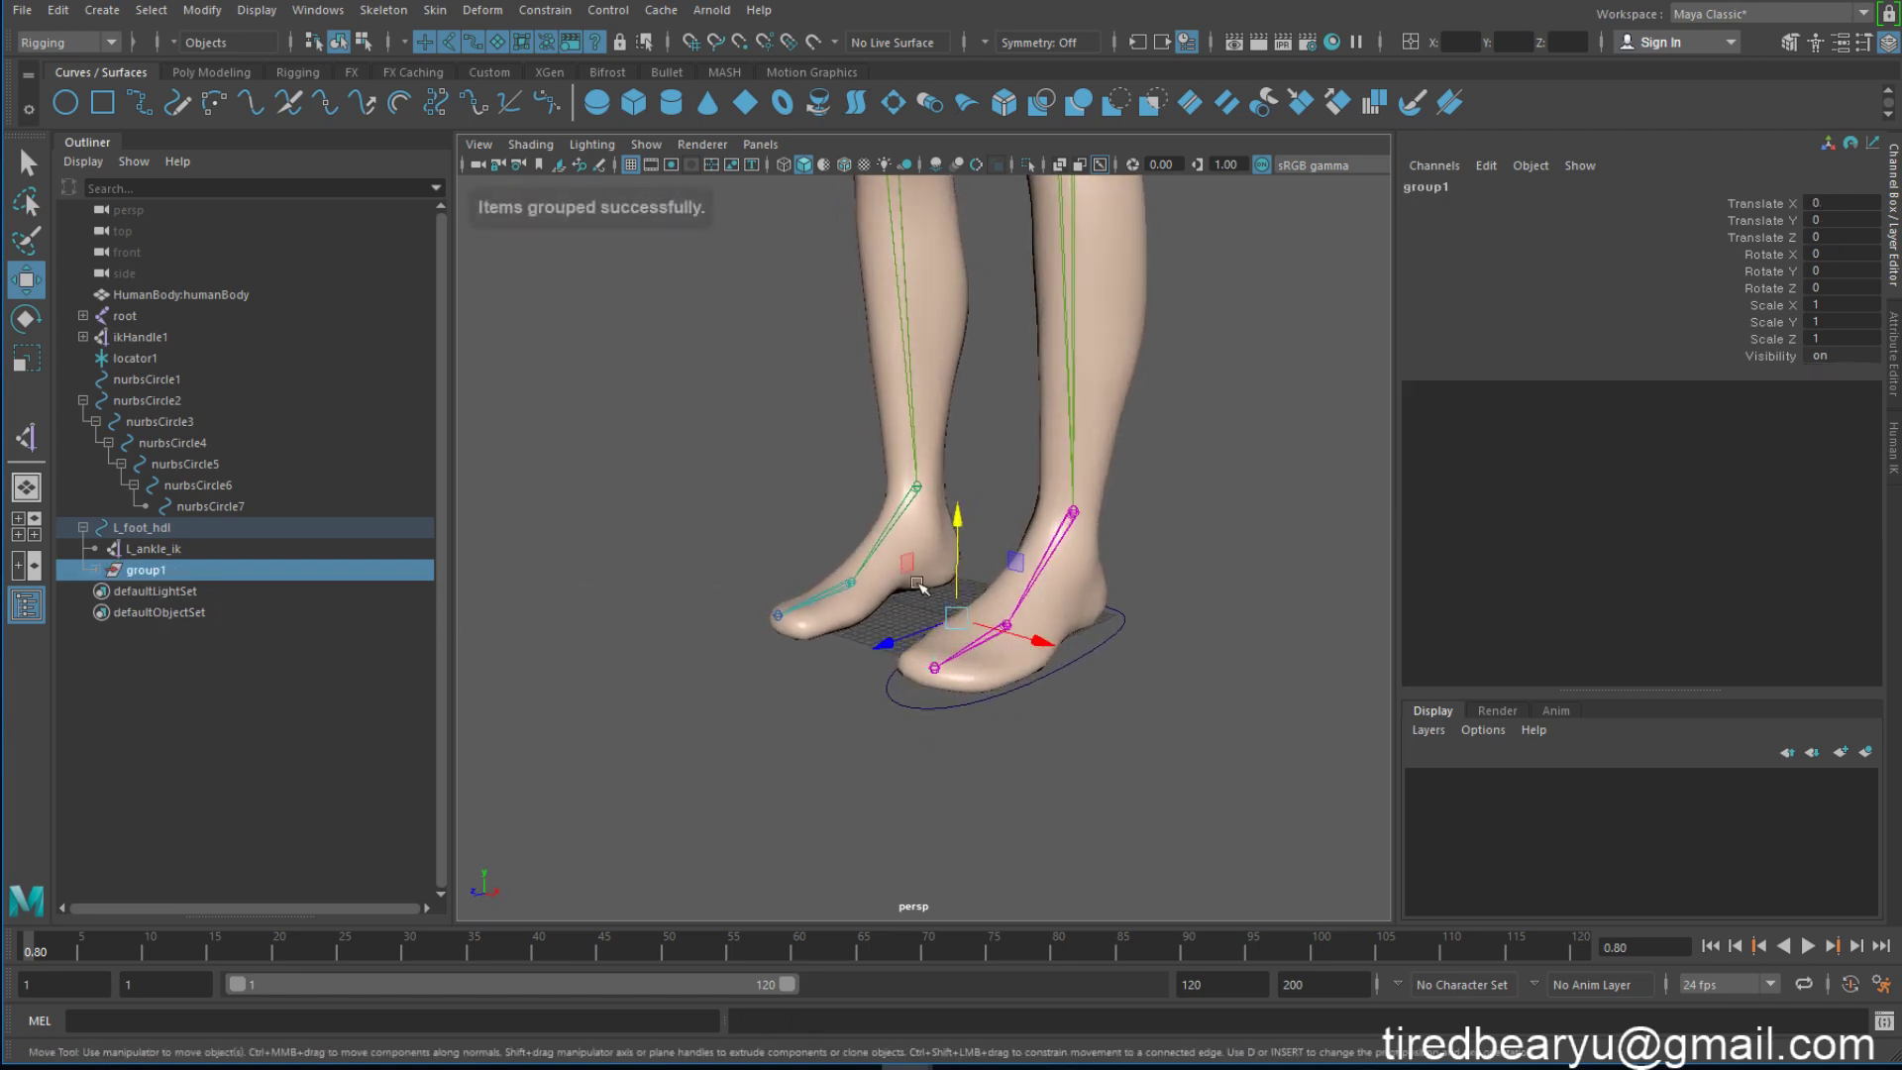
{"action": "left_click", "coordinate": [646, 143]}
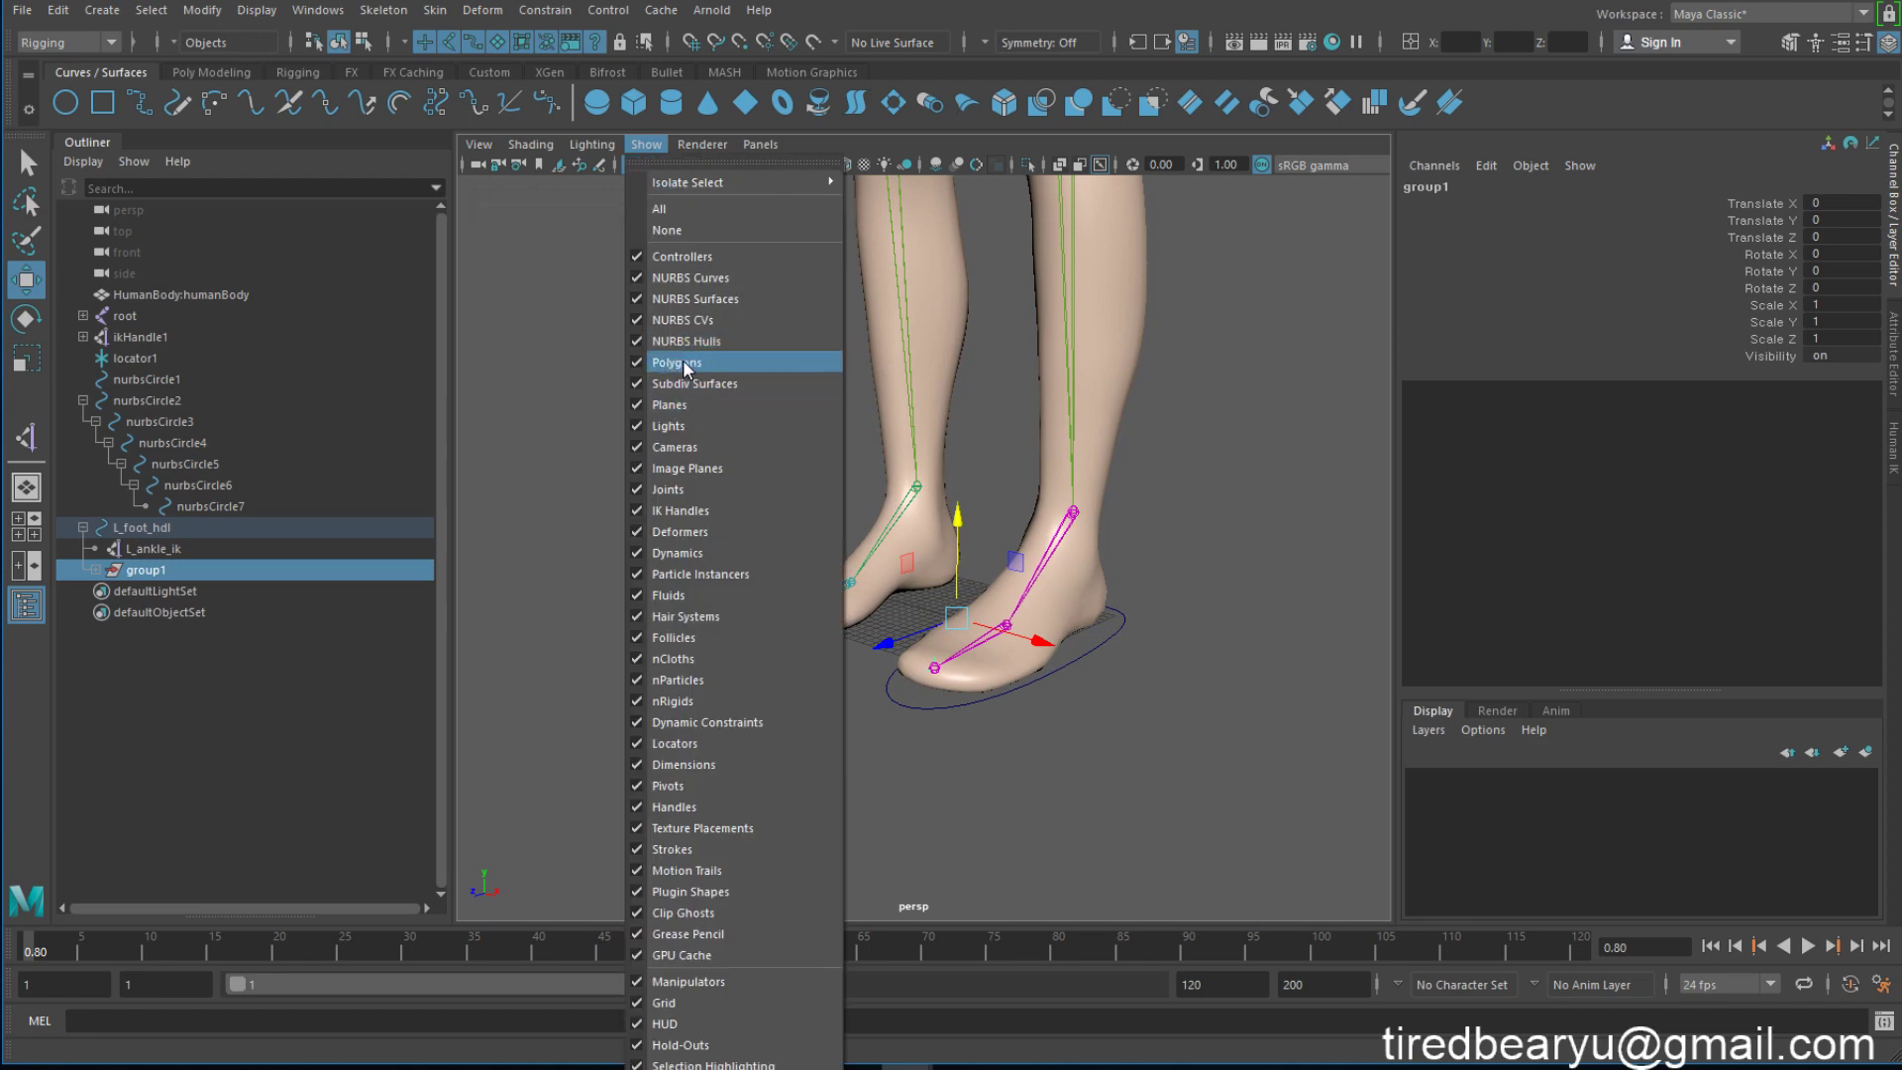
{"action": "left_click", "coordinate": [689, 364]}
{"action": "left_click_drag", "start_coordinate": [1133, 535], "coordinate": [912, 554], "text": "alt"}
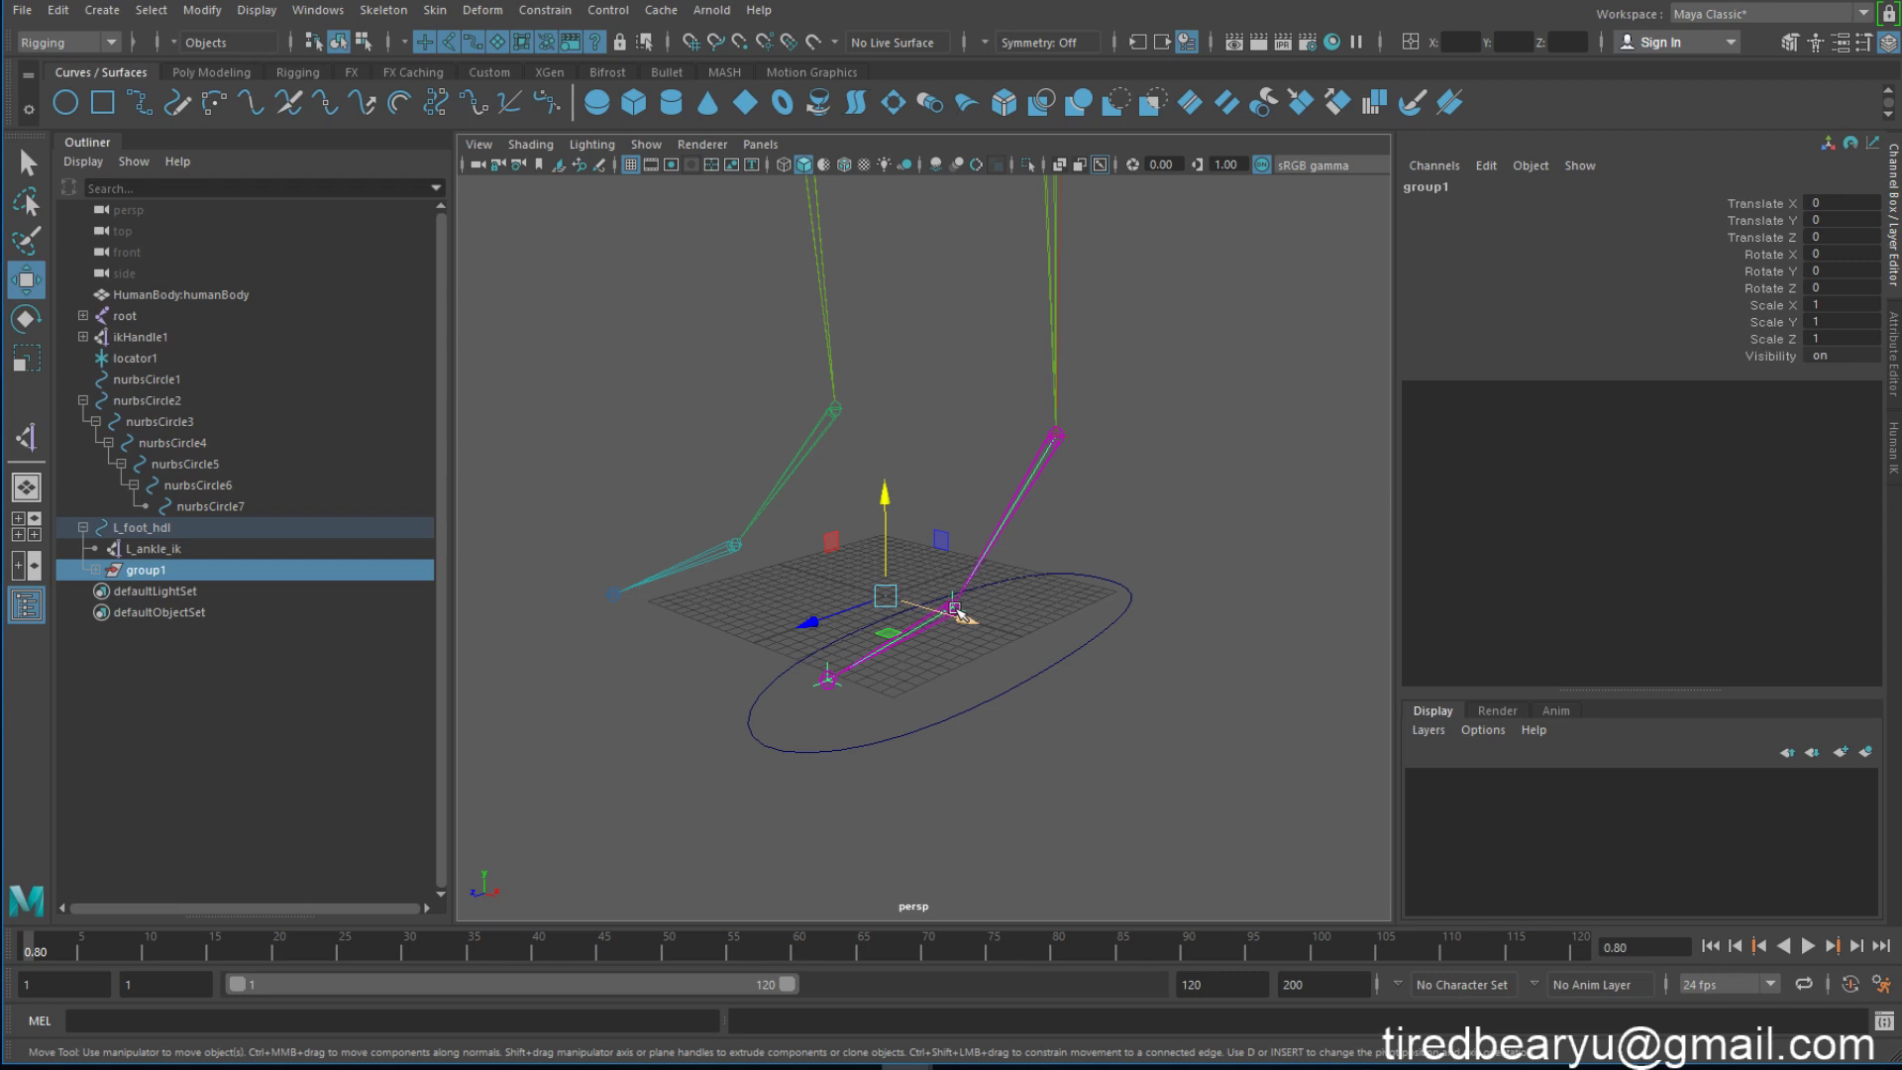
Step: Snap group1's pivot onto the foot's ball joint
{"action": "key", "text": "d"}
{"action": "key", "text": "v"}
{"action": "left_click_drag", "start_coordinate": [886, 595], "coordinate": [950, 603]}
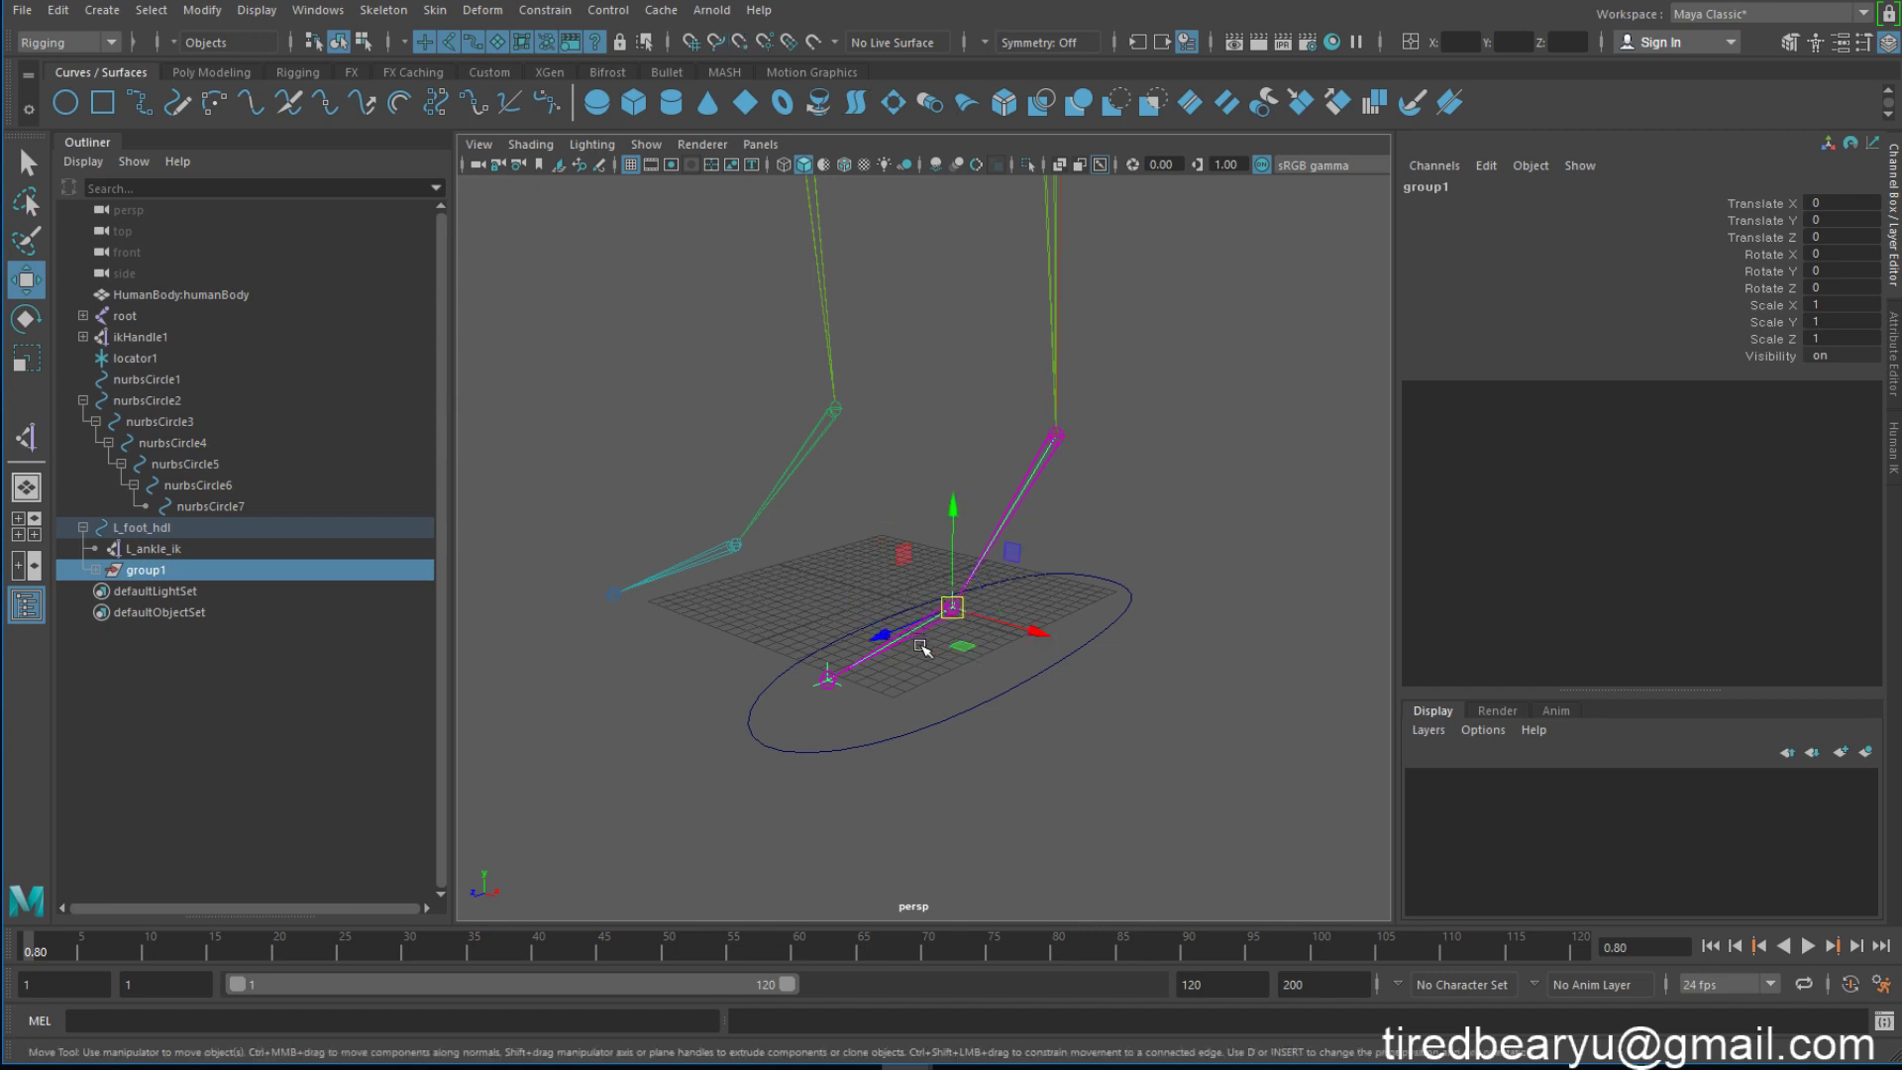
{"action": "left_click_drag", "start_coordinate": [1031, 722], "coordinate": [916, 693], "text": "alt"}
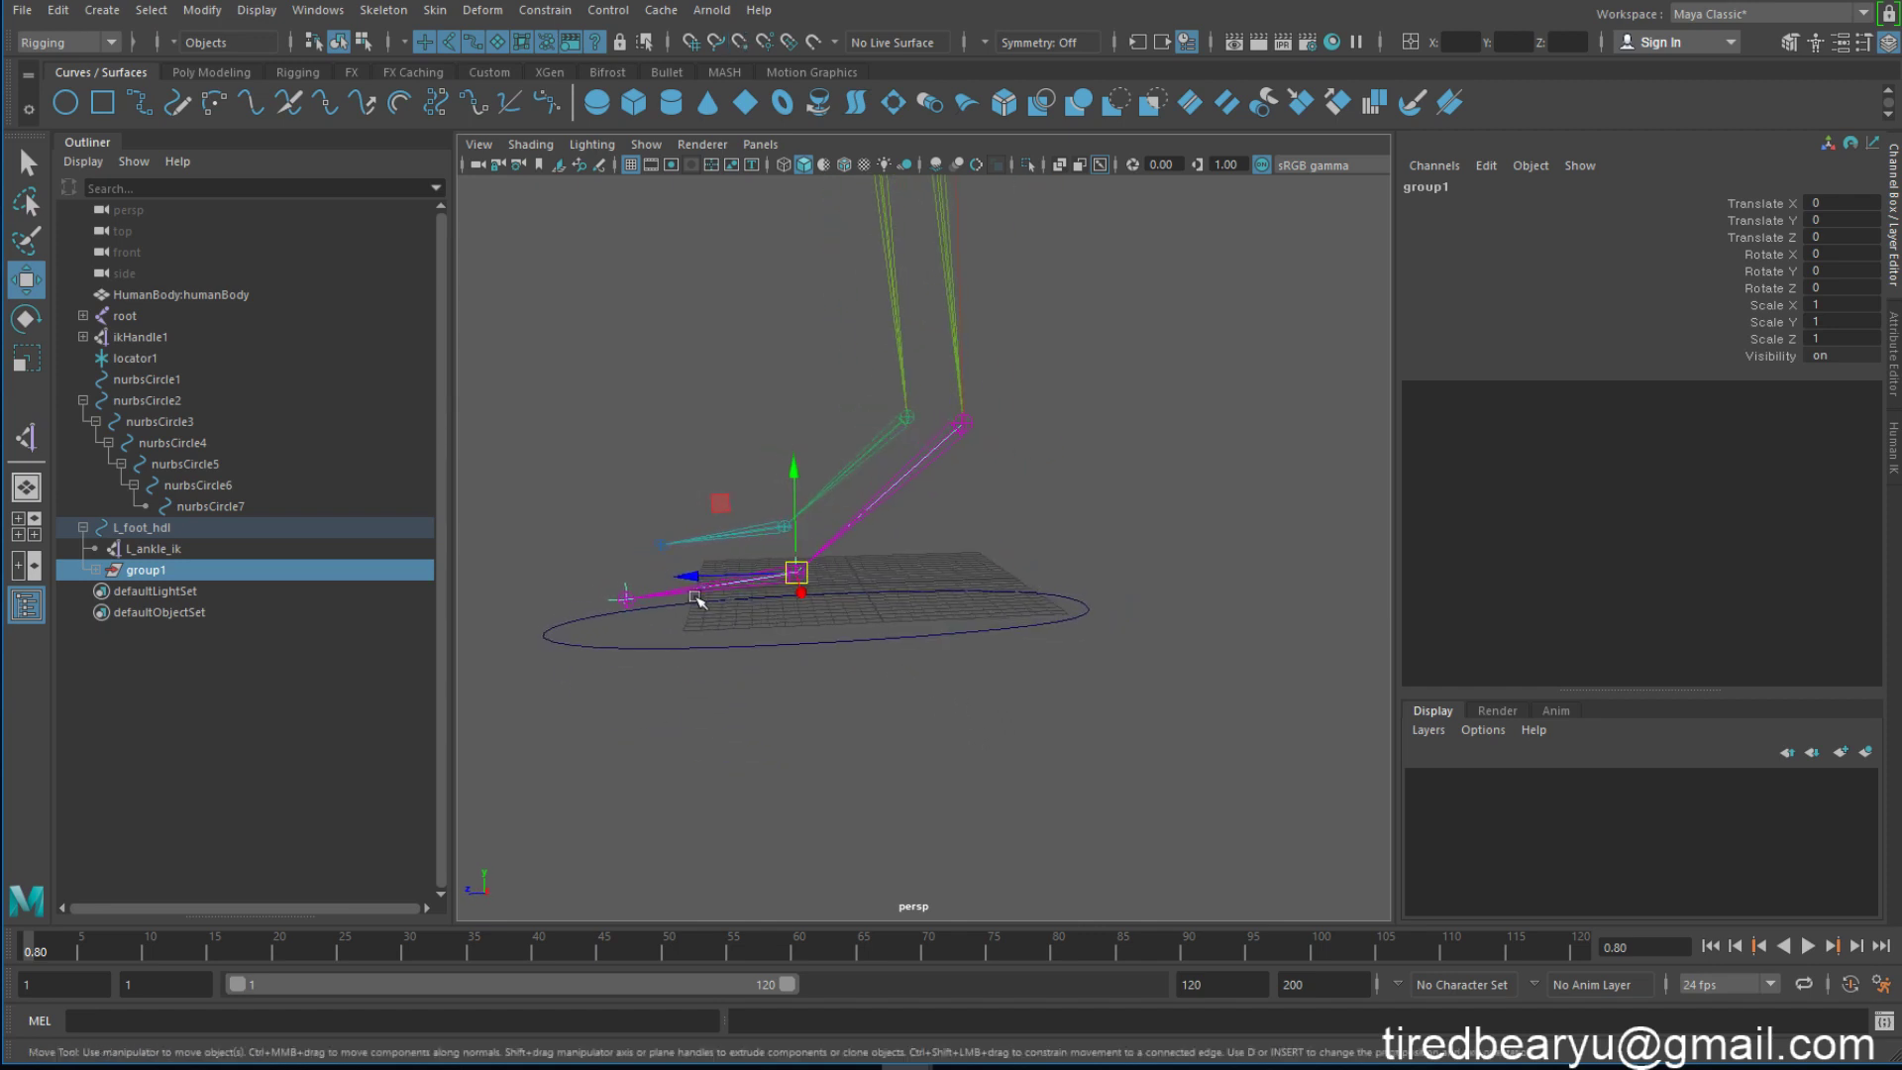
{"action": "left_click_drag", "start_coordinate": [736, 604], "coordinate": [782, 640], "text": "alt"}
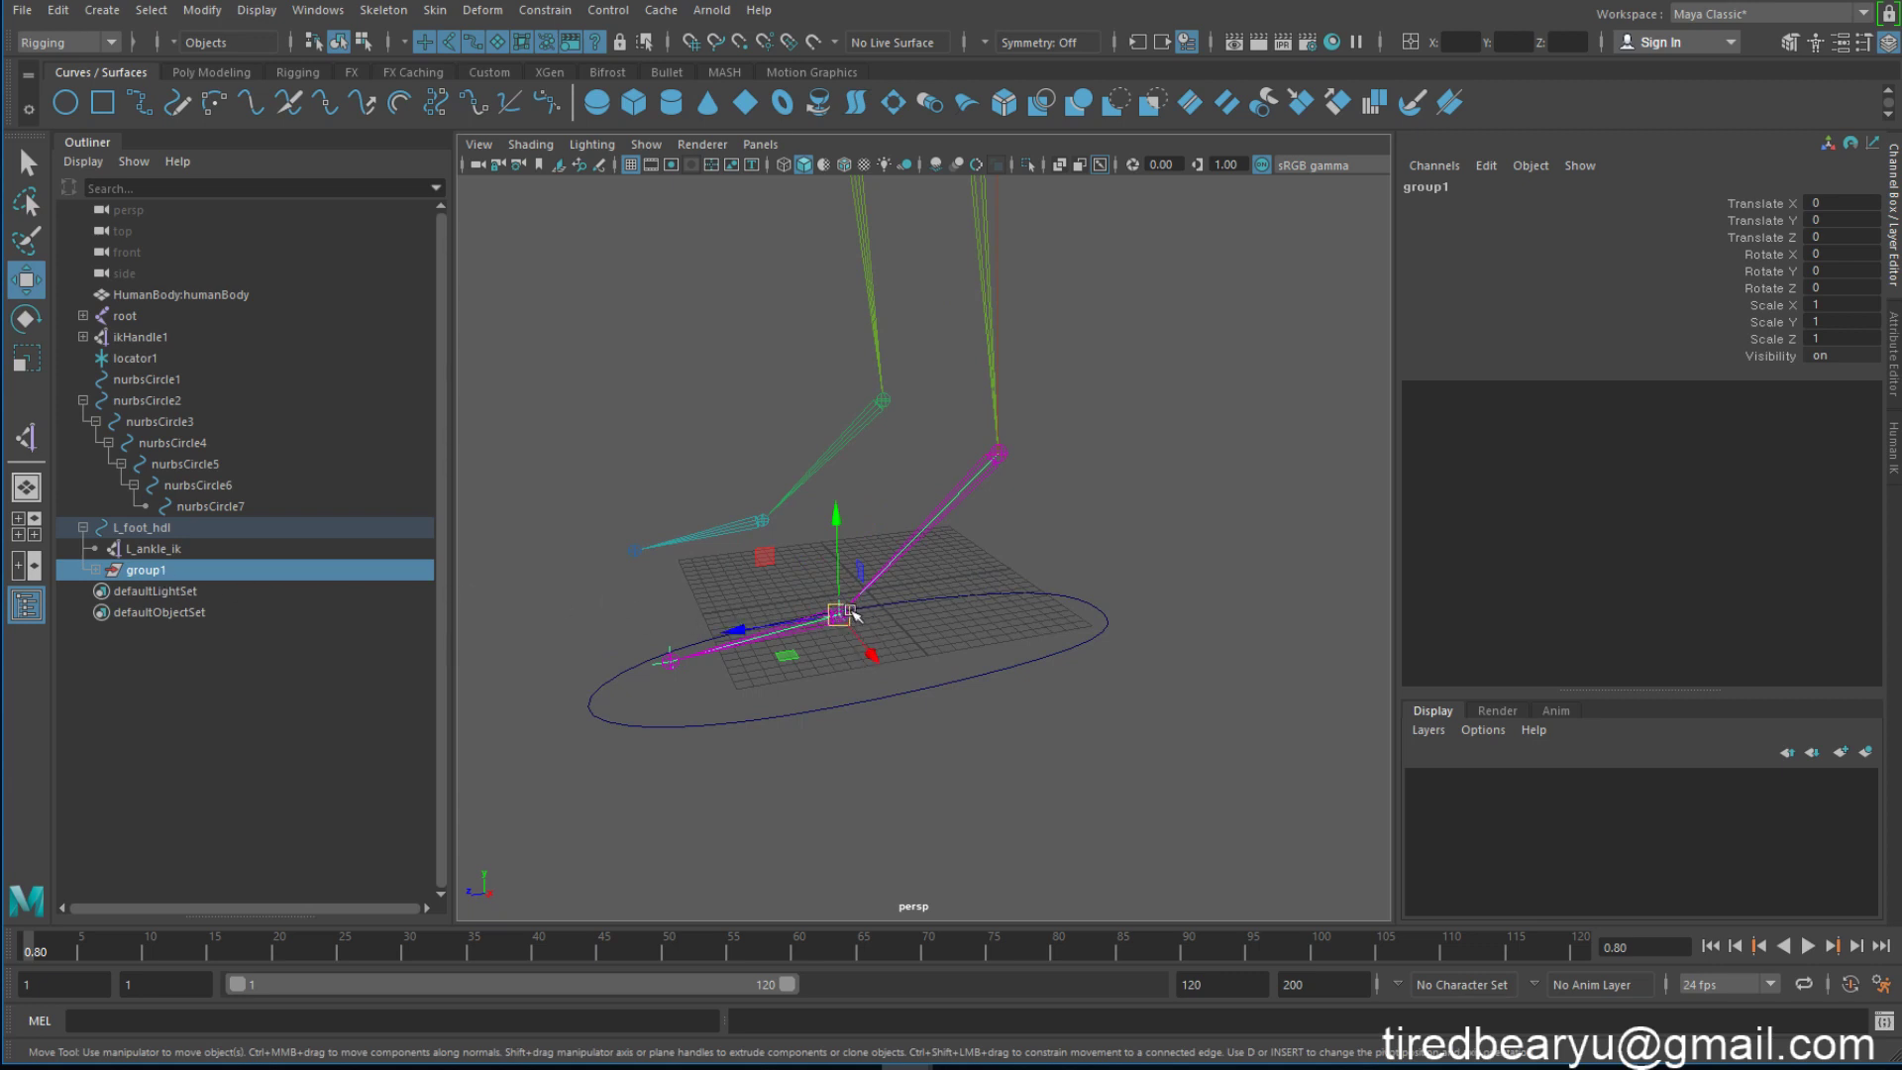
{"action": "left_click_drag", "start_coordinate": [985, 645], "coordinate": [1006, 636], "text": "alt"}
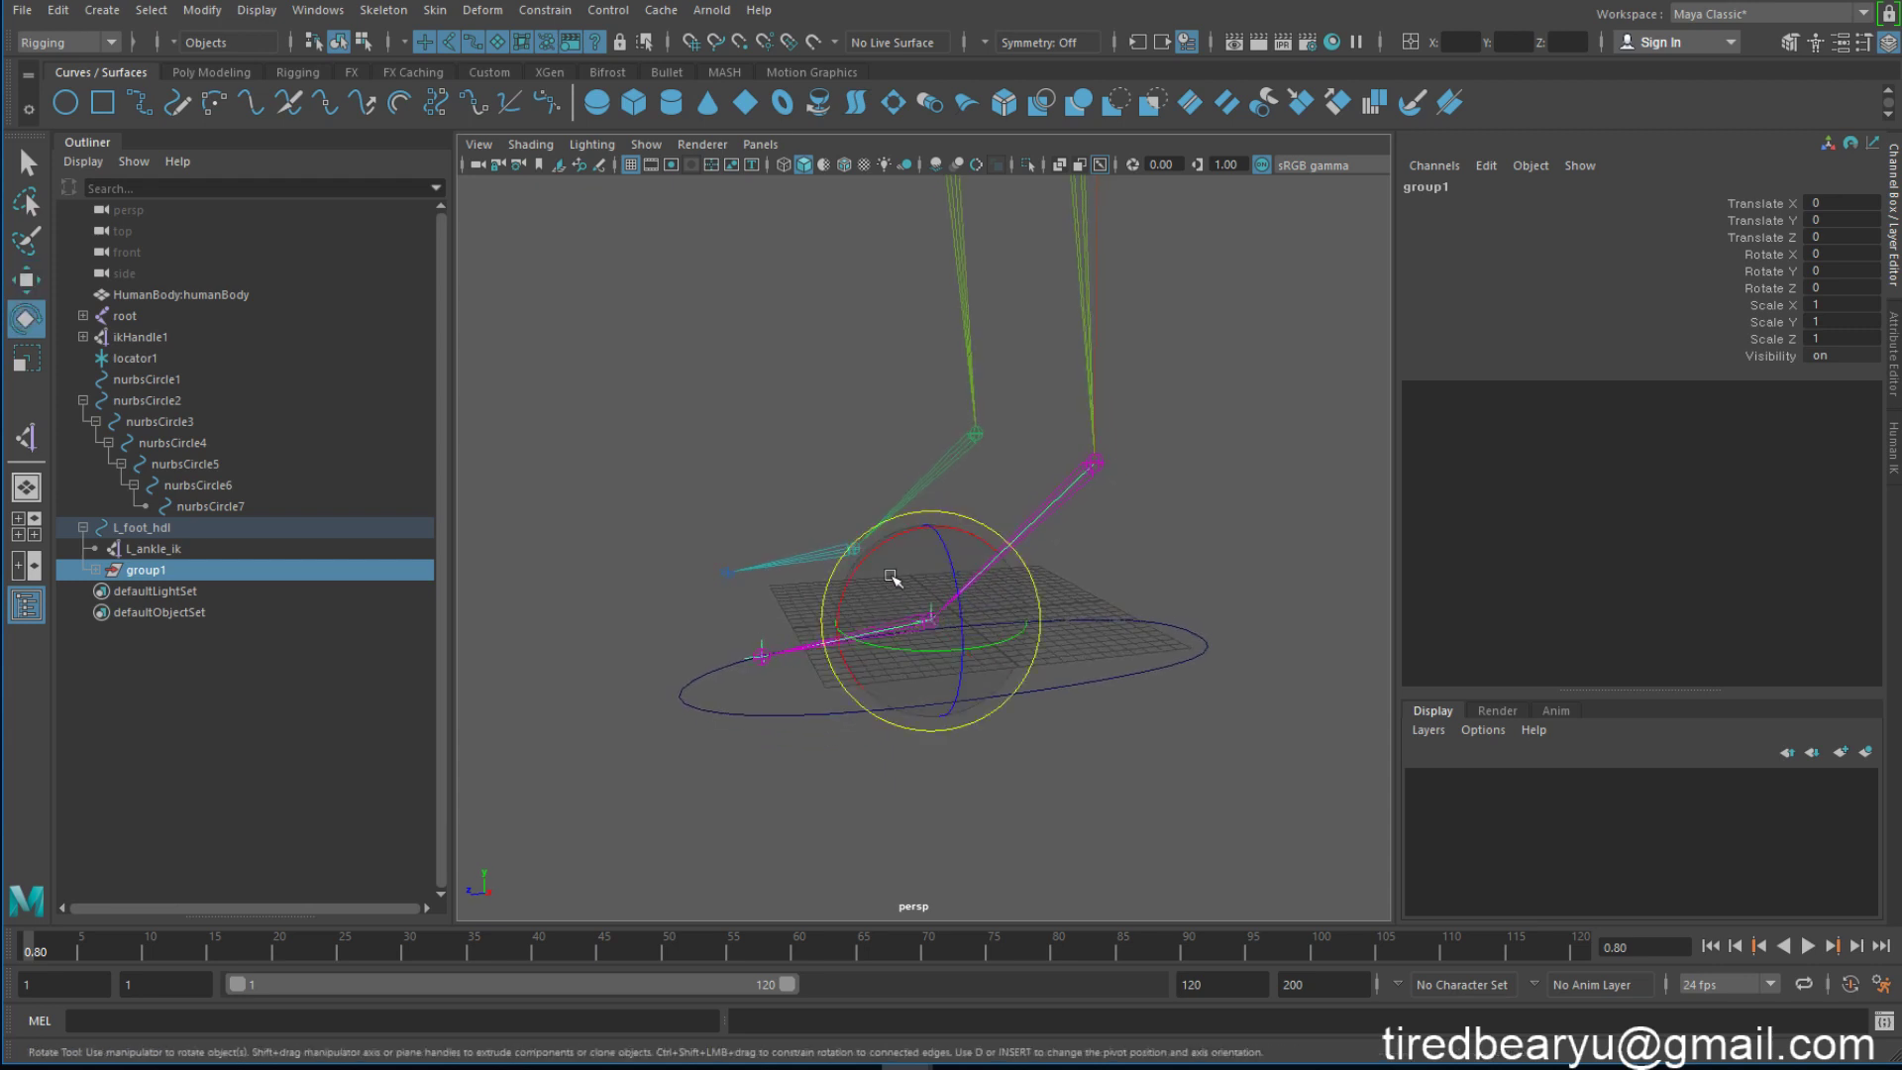
Step: Test-rotate group1 in X about the ball joint, then undo
{"action": "key", "text": "e"}
{"action": "mouse_move", "coordinate": [869, 559]}
{"action": "left_mouse_down"}
{"action": "mouse_move", "coordinate": [891, 612]}
{"action": "mouse_move", "coordinate": [997, 560]}
{"action": "mouse_move", "coordinate": [895, 562]}
{"action": "mouse_move", "coordinate": [965, 622]}
{"action": "left_mouse_up"}
{"action": "key", "text": "ctrl+z"}
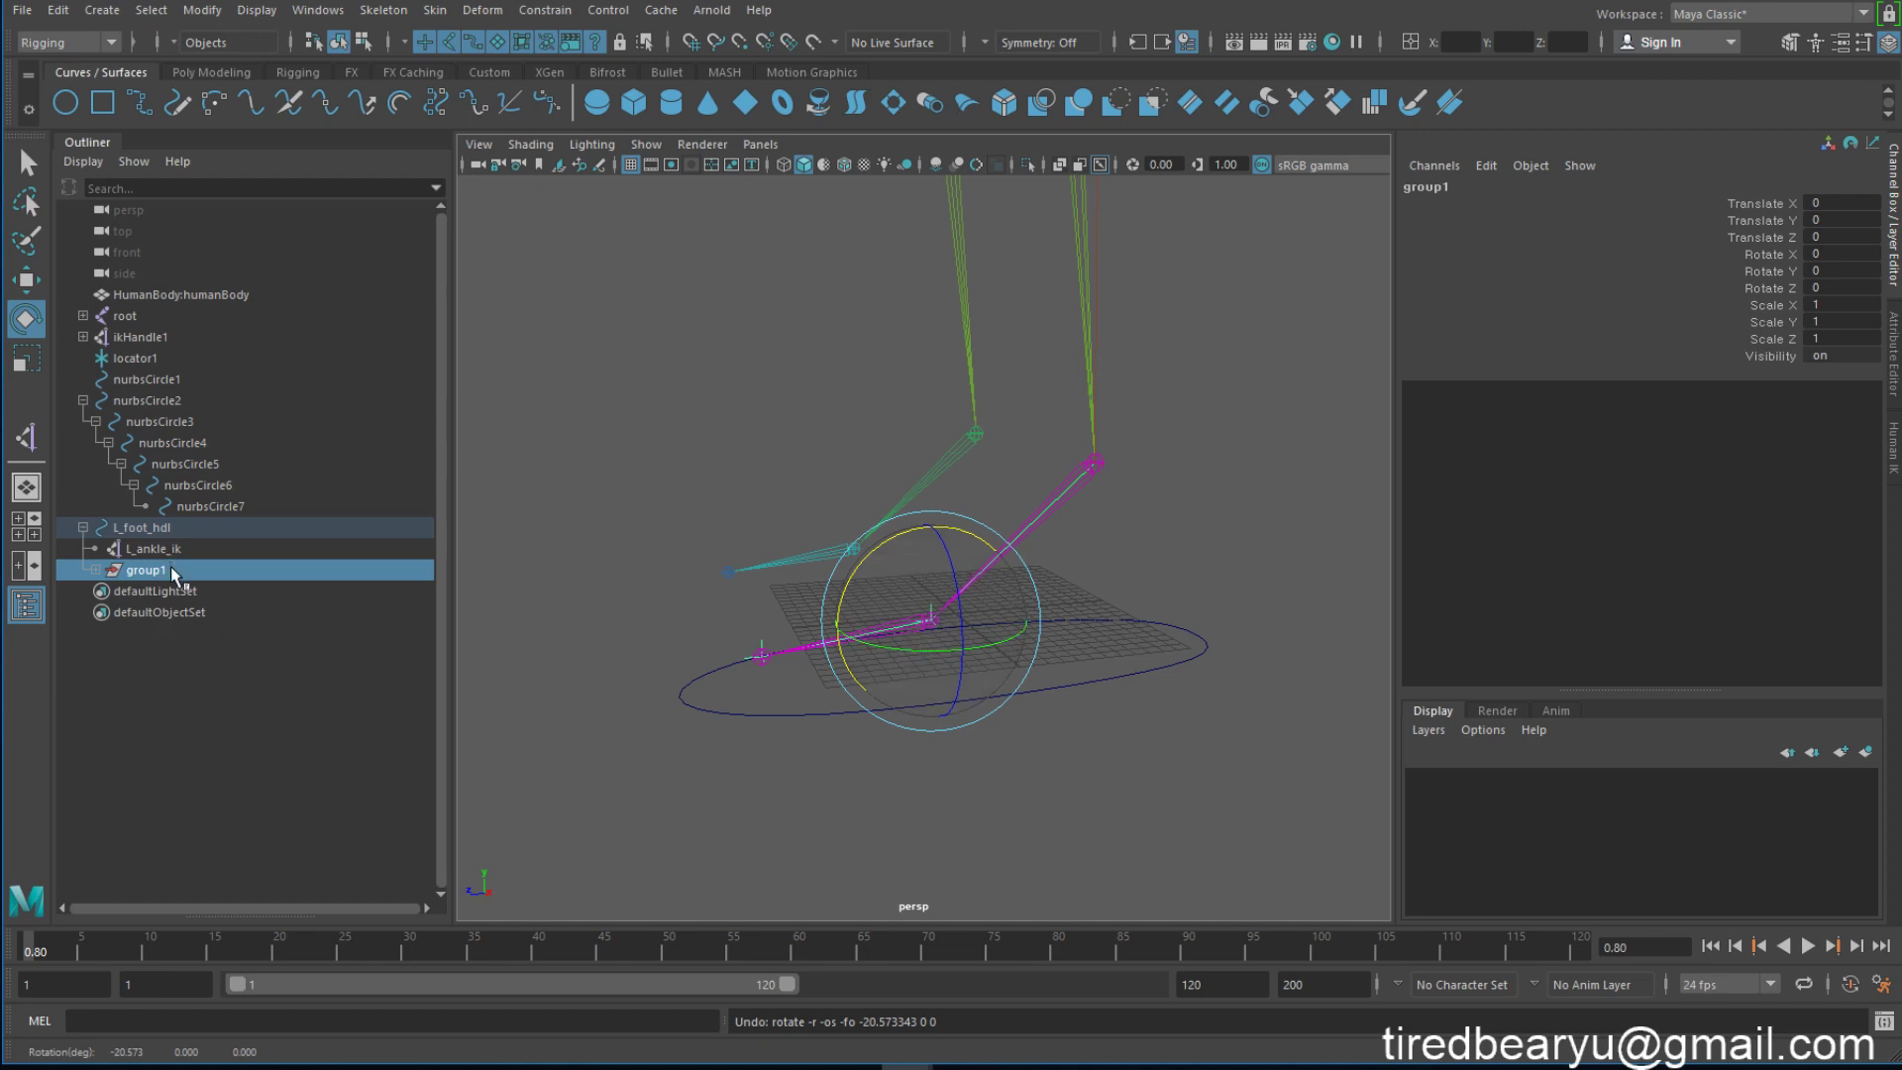
Step: Rename group1 to L_toetap_pivot and test-rotate it once more before undoing
{"action": "left_click", "coordinate": [1477, 187]}
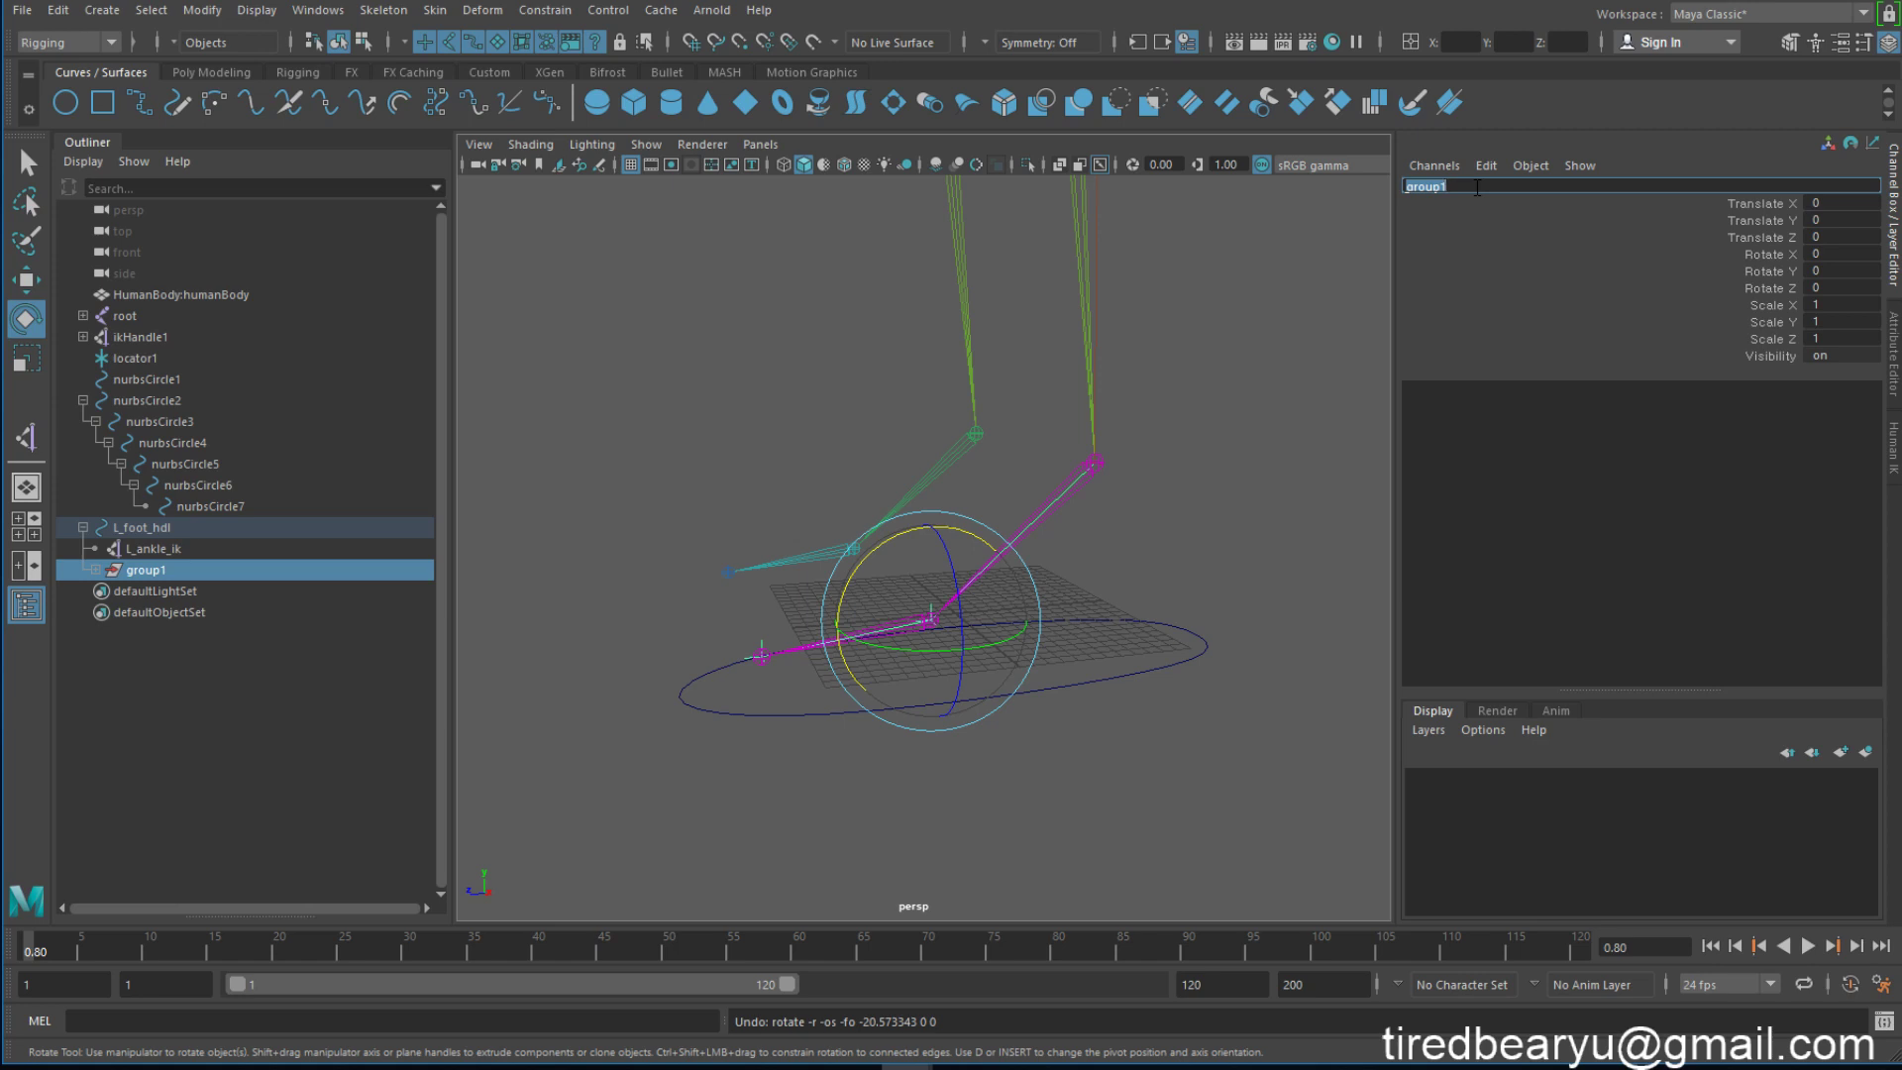
{"action": "type", "text": "L_toetap_pivo"}
{"action": "type", "text": "toetap_pivo"}
{"action": "key", "text": "Return"}
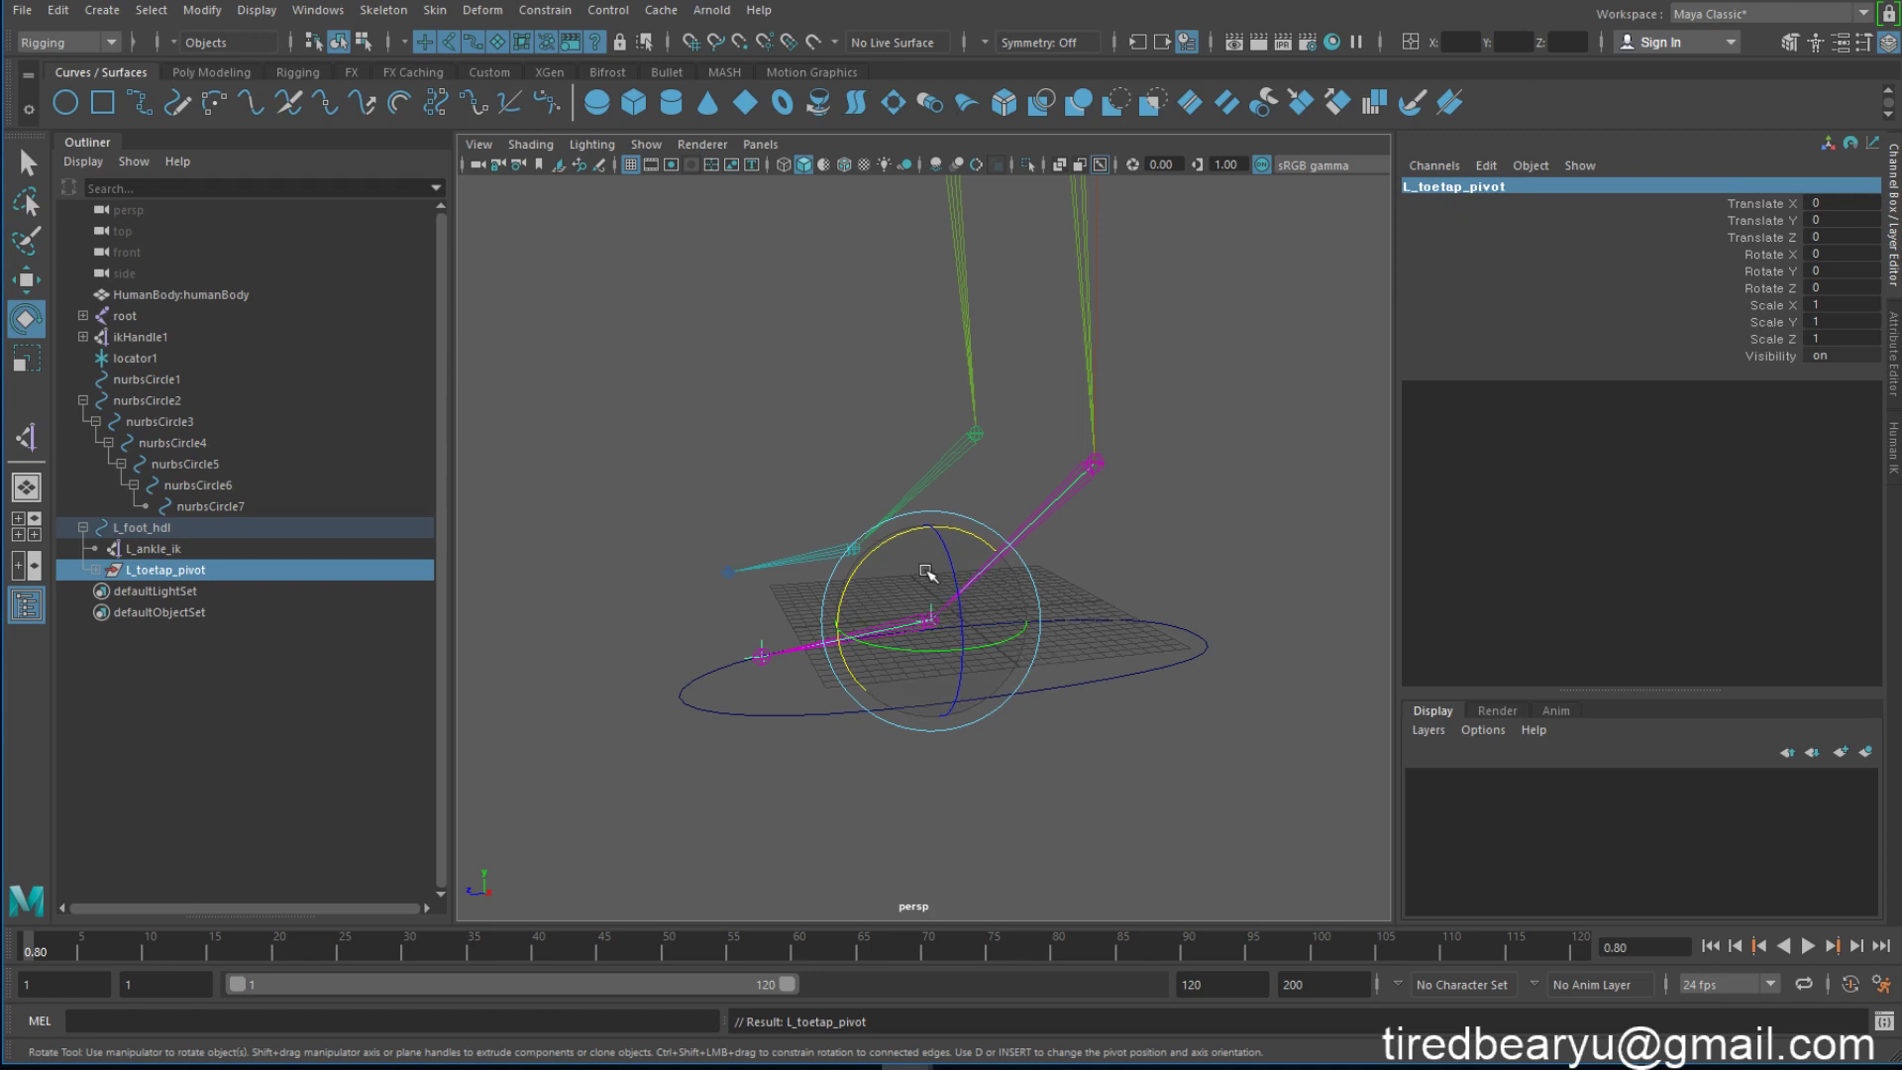
{"action": "left_click_drag", "start_coordinate": [877, 552], "coordinate": [1017, 606]}
{"action": "key", "text": "ctrl+z"}
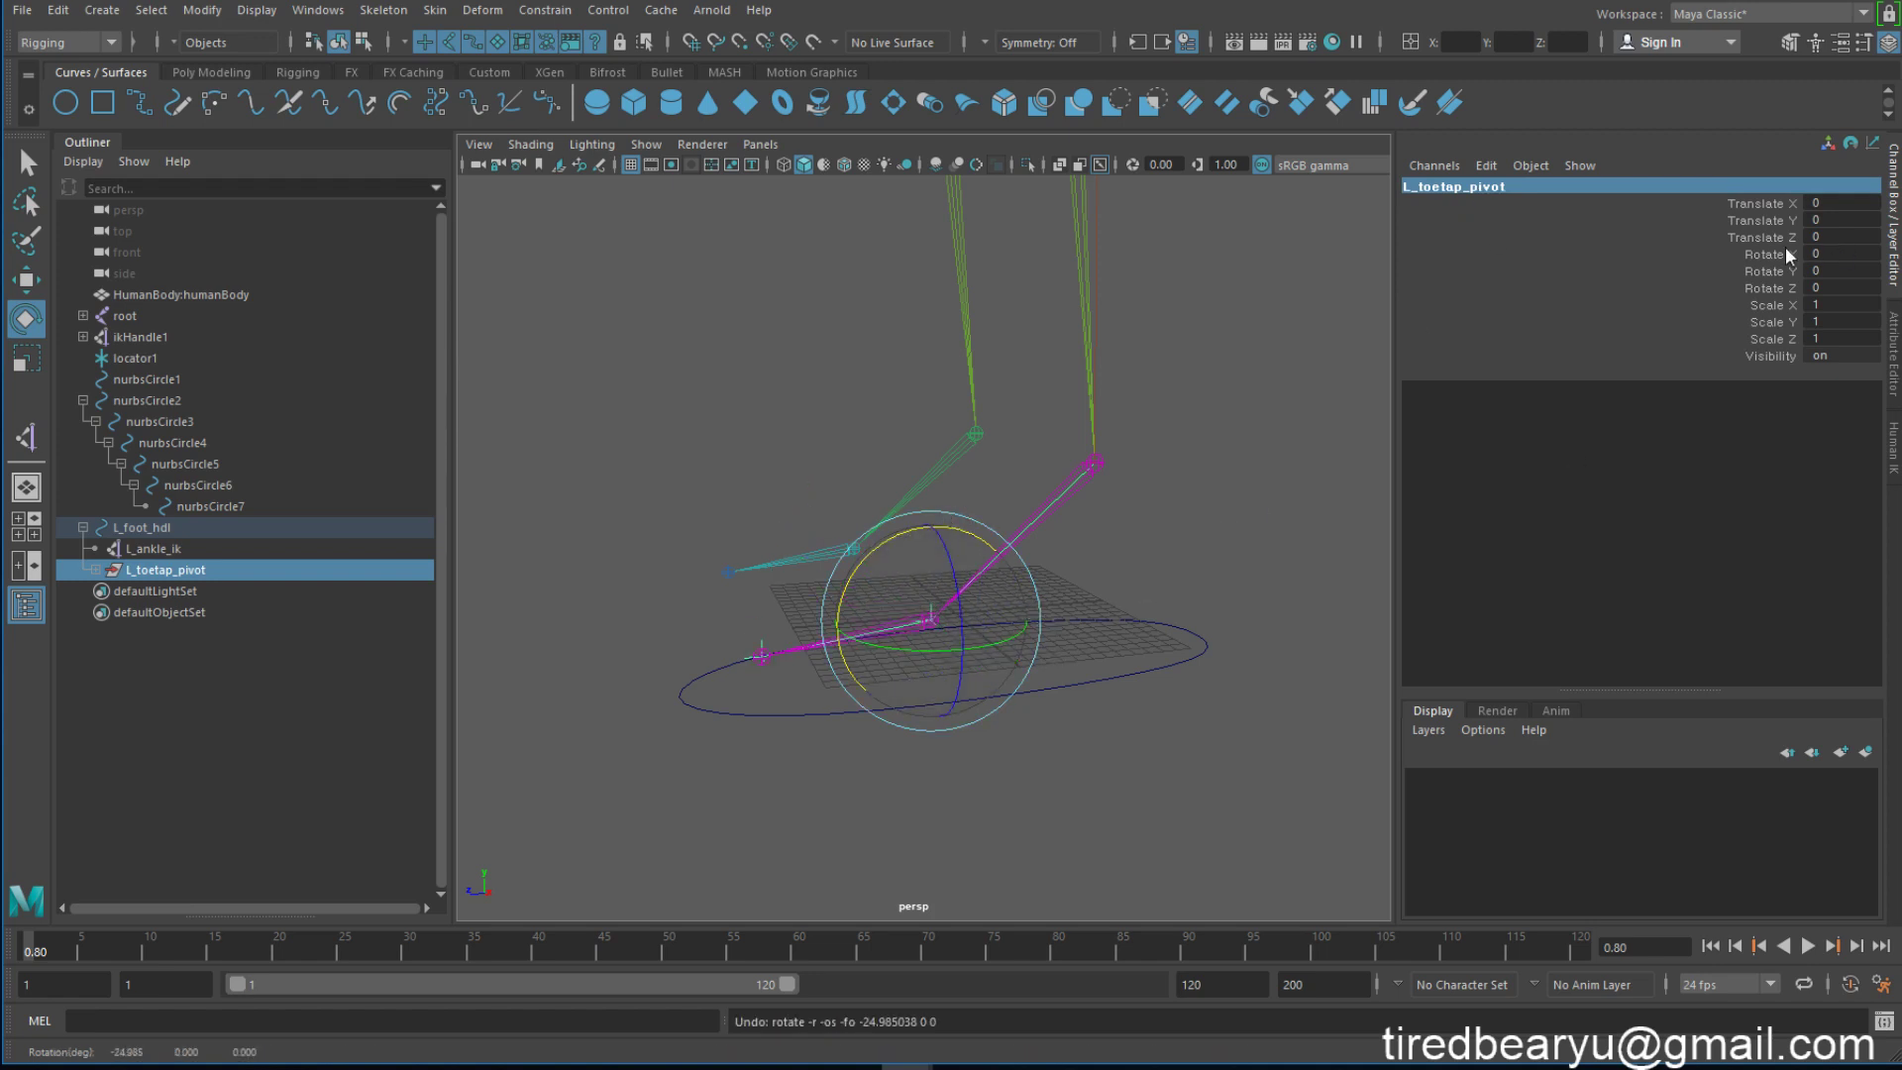
Step: Select L_ankle_ik and group it on its own as a new group1
{"action": "left_click", "coordinate": [1189, 632]}
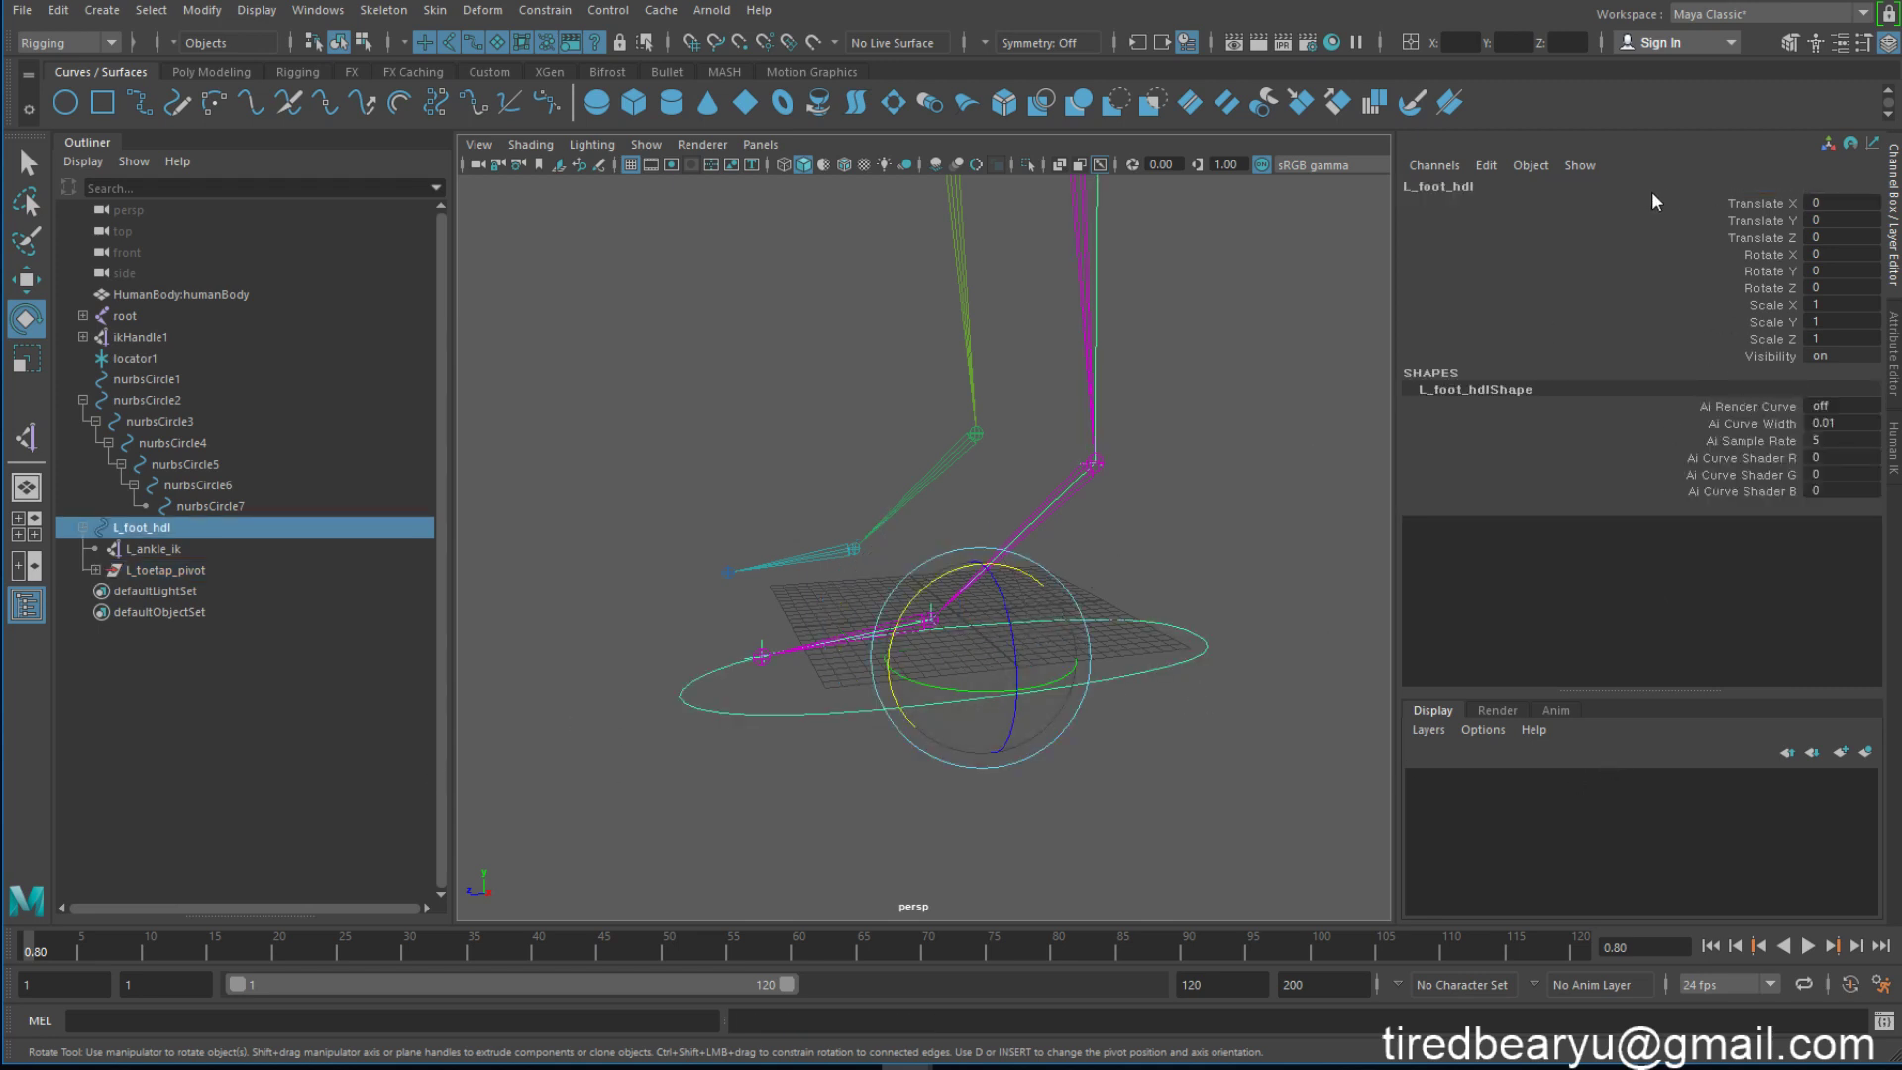
{"action": "left_click", "coordinate": [192, 565]}
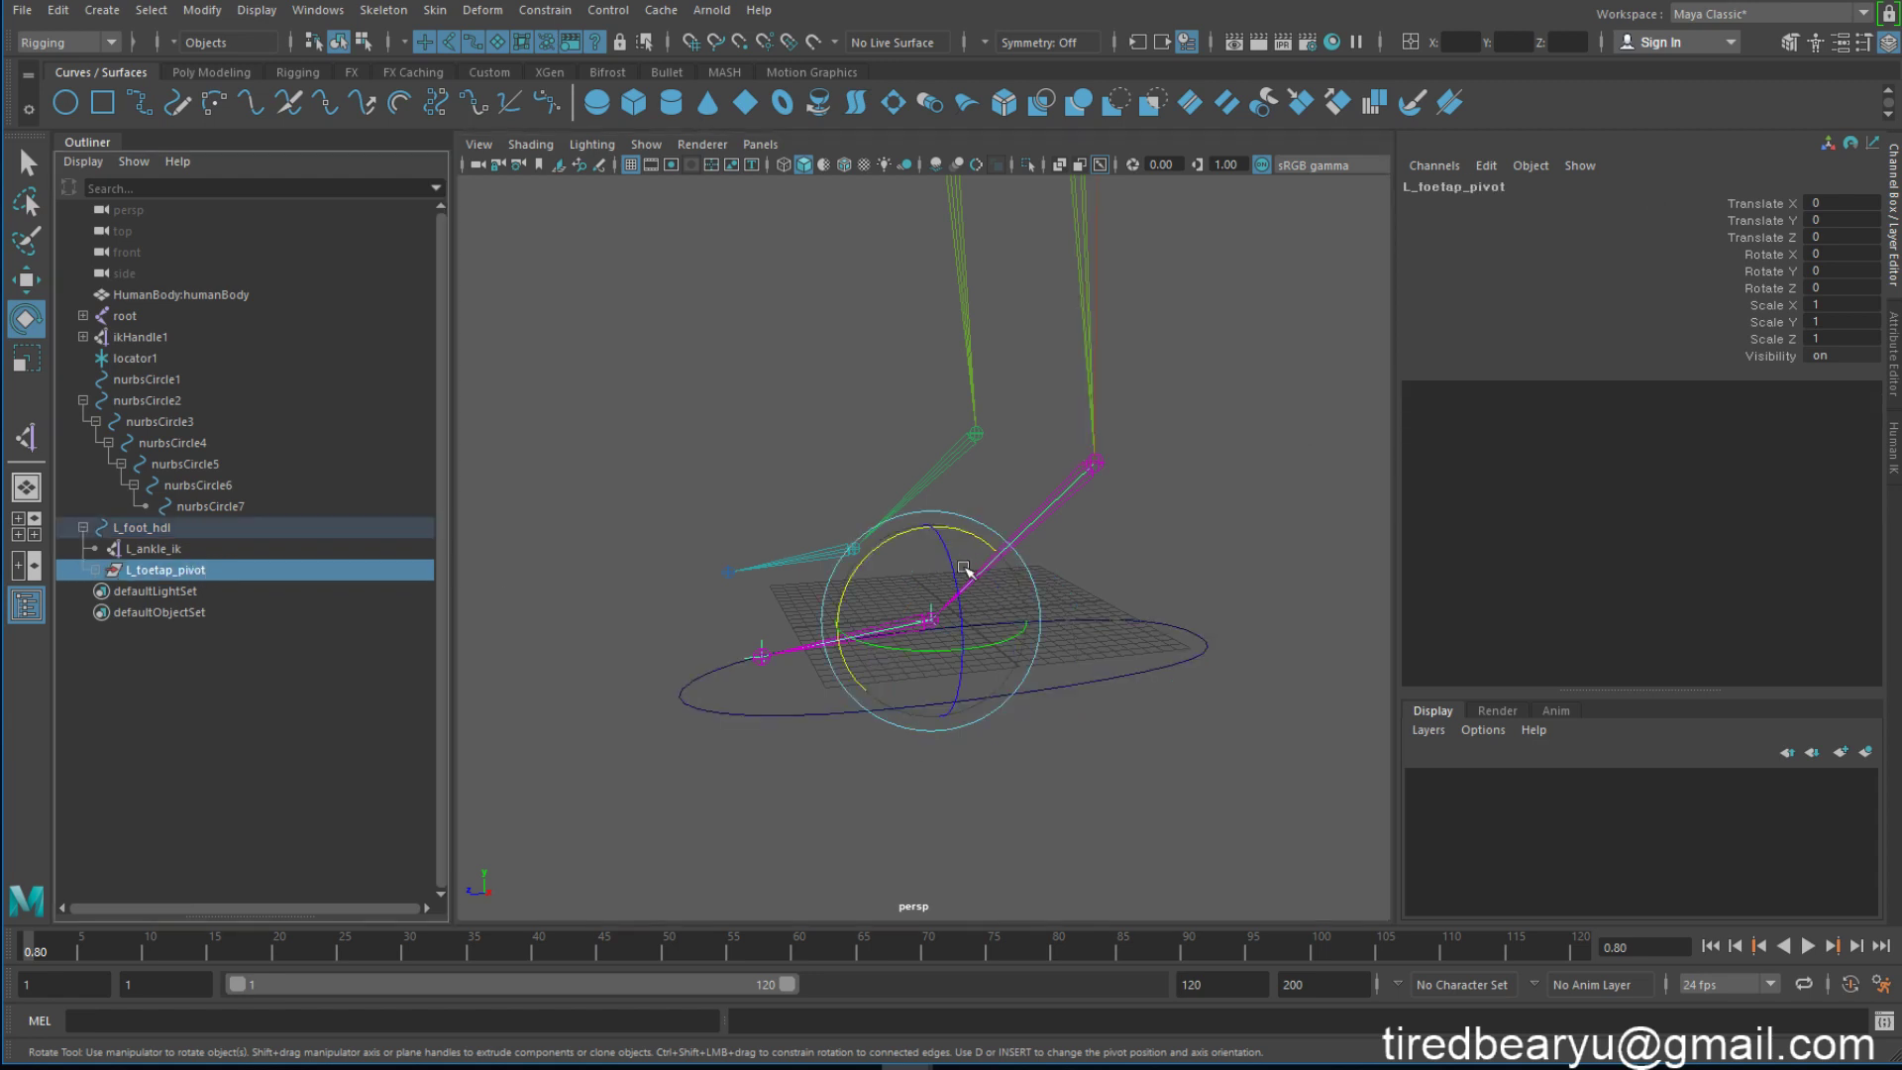
{"action": "left_click", "coordinate": [246, 550]}
{"action": "left_click_drag", "start_coordinate": [912, 530], "coordinate": [1116, 480], "text": "alt"}
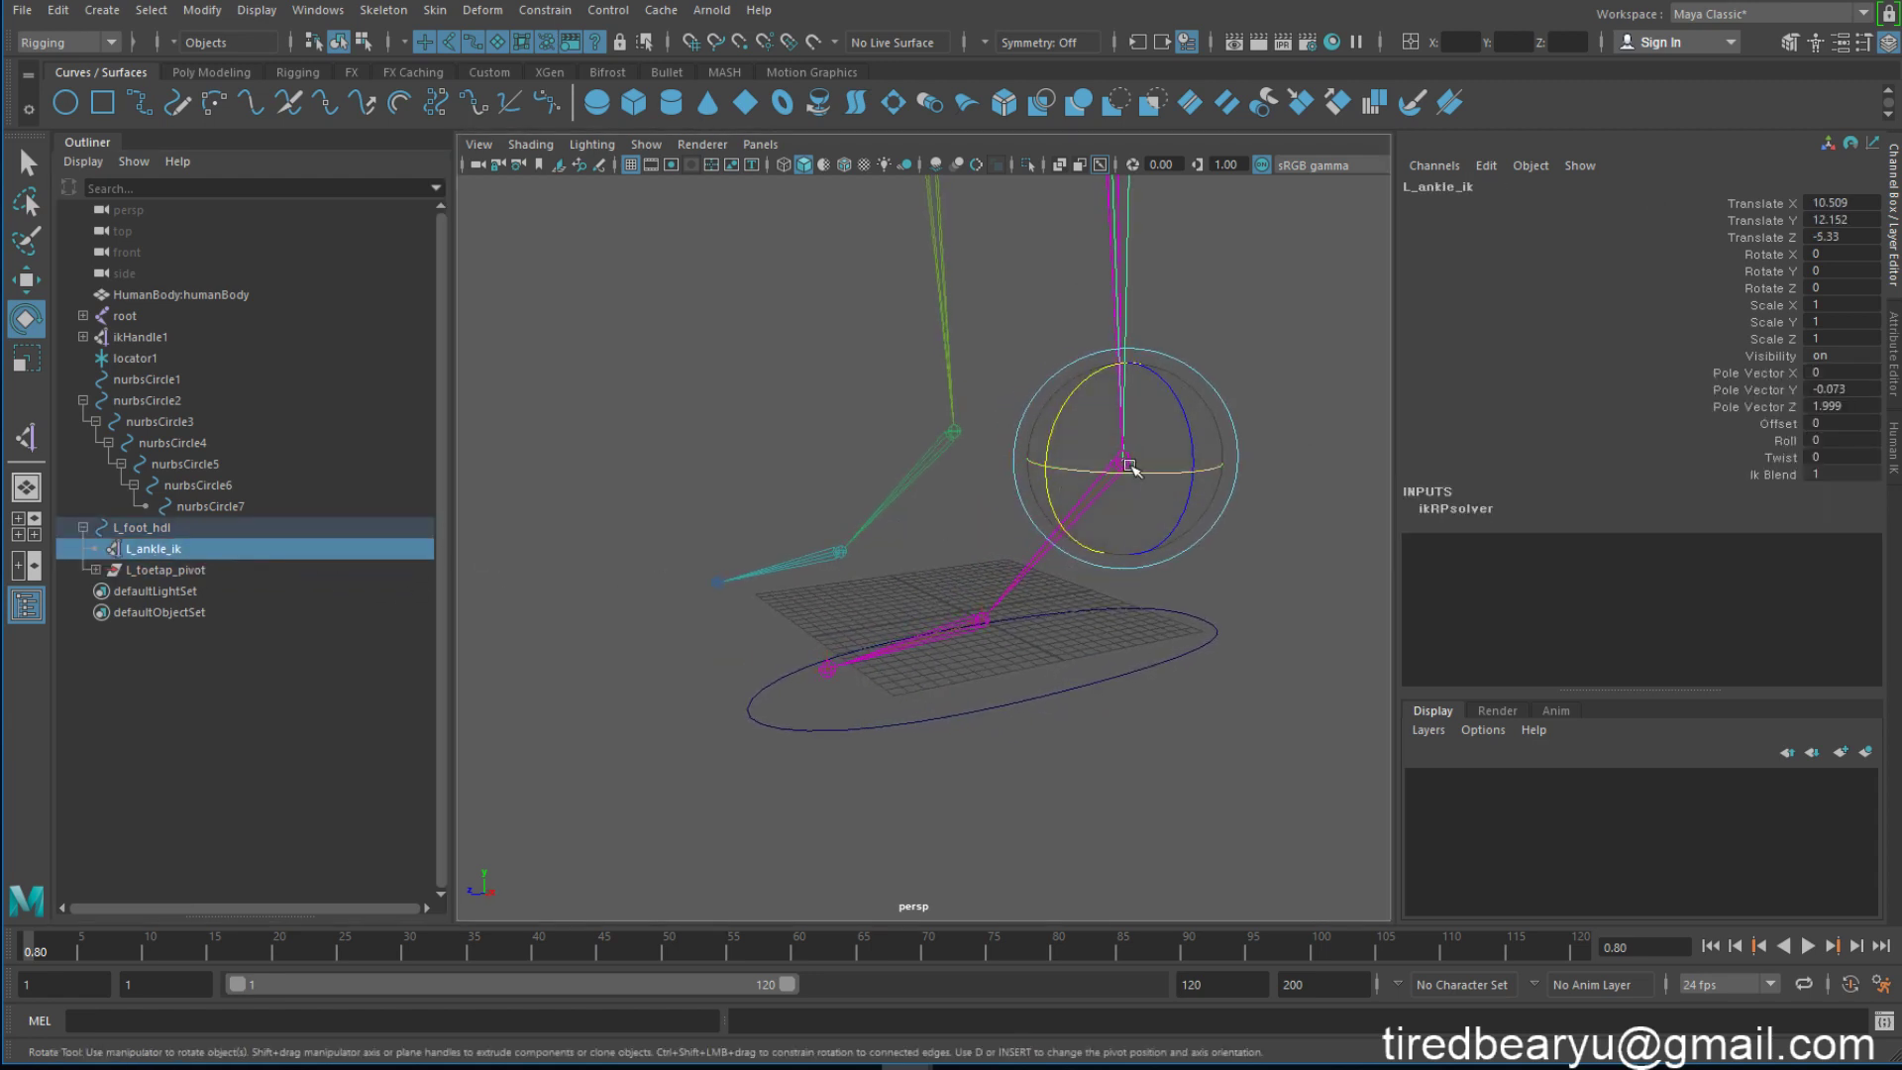
{"action": "key", "text": "ctrl+g"}
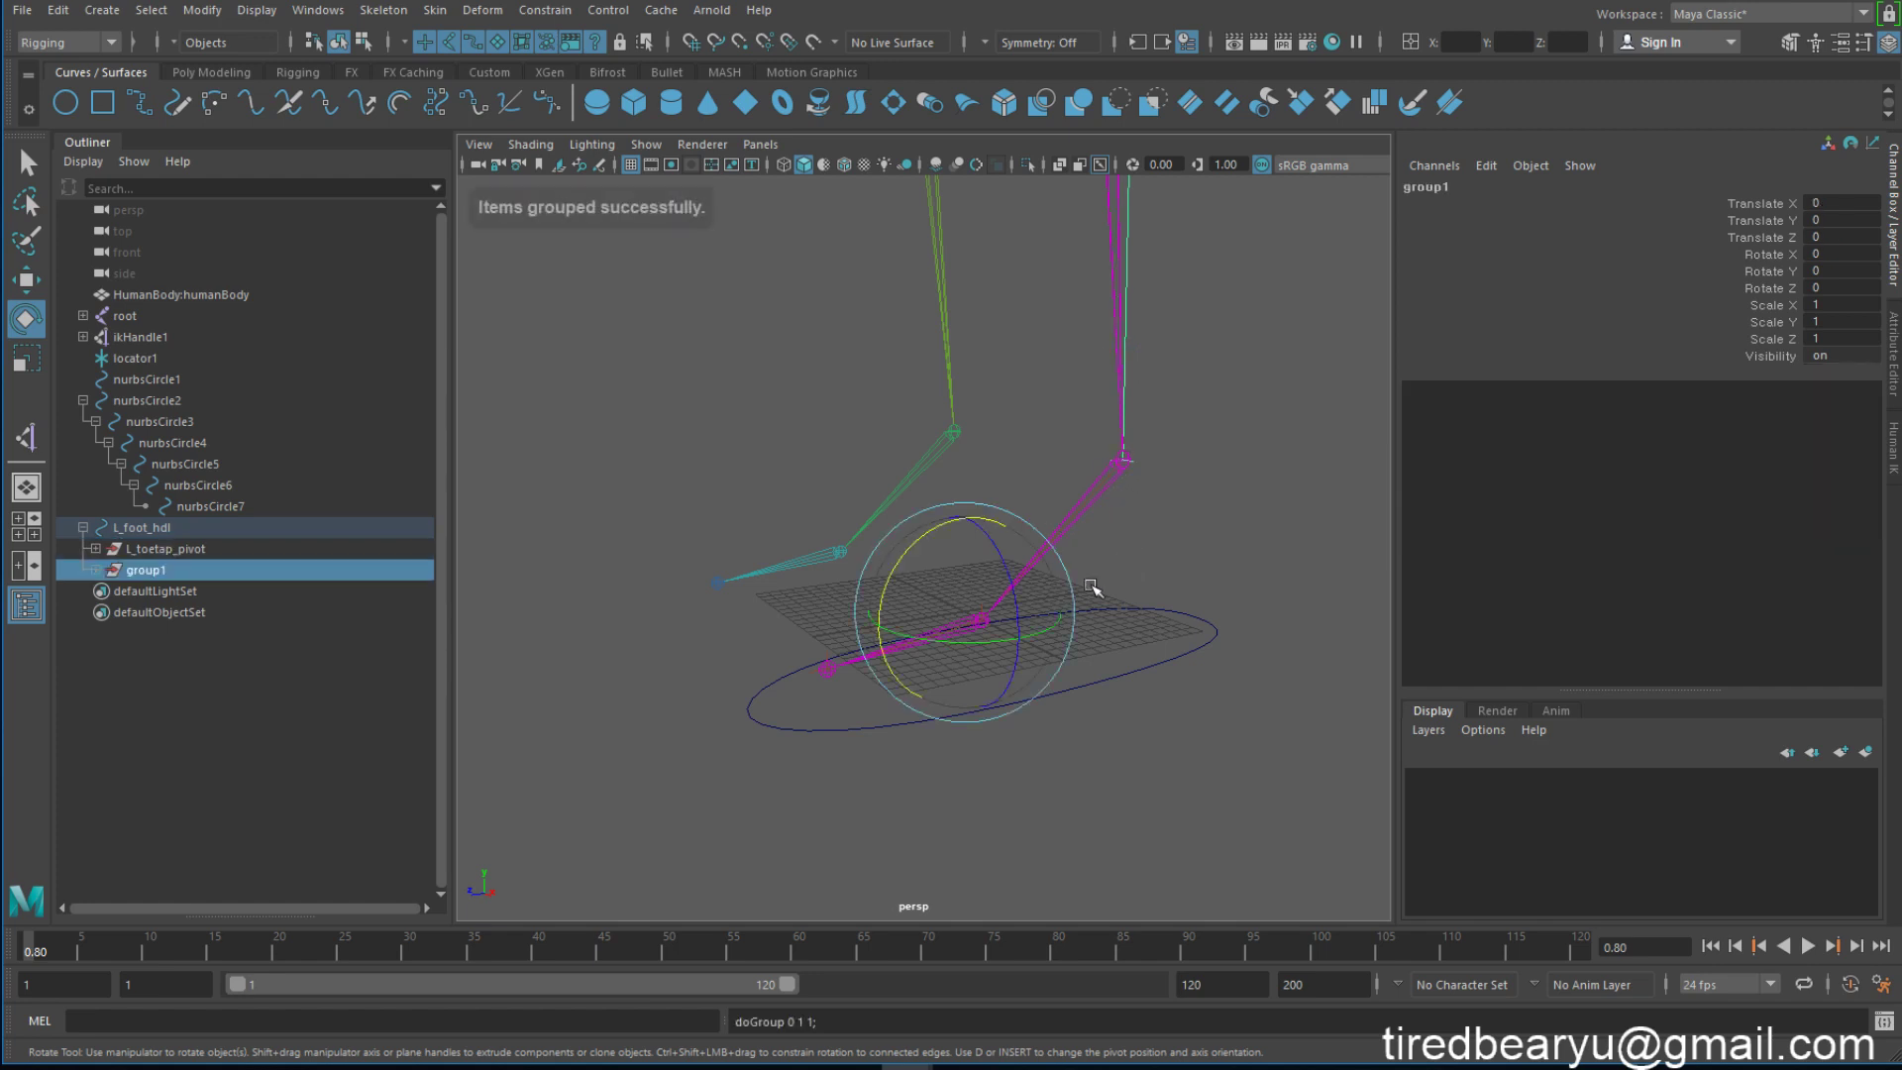
{"action": "left_click_drag", "start_coordinate": [1096, 594], "coordinate": [1067, 606], "text": "alt"}
Step: Snap the new group's pivot to the ball joint and test the heel peel, undoing it
{"action": "key", "text": "w"}
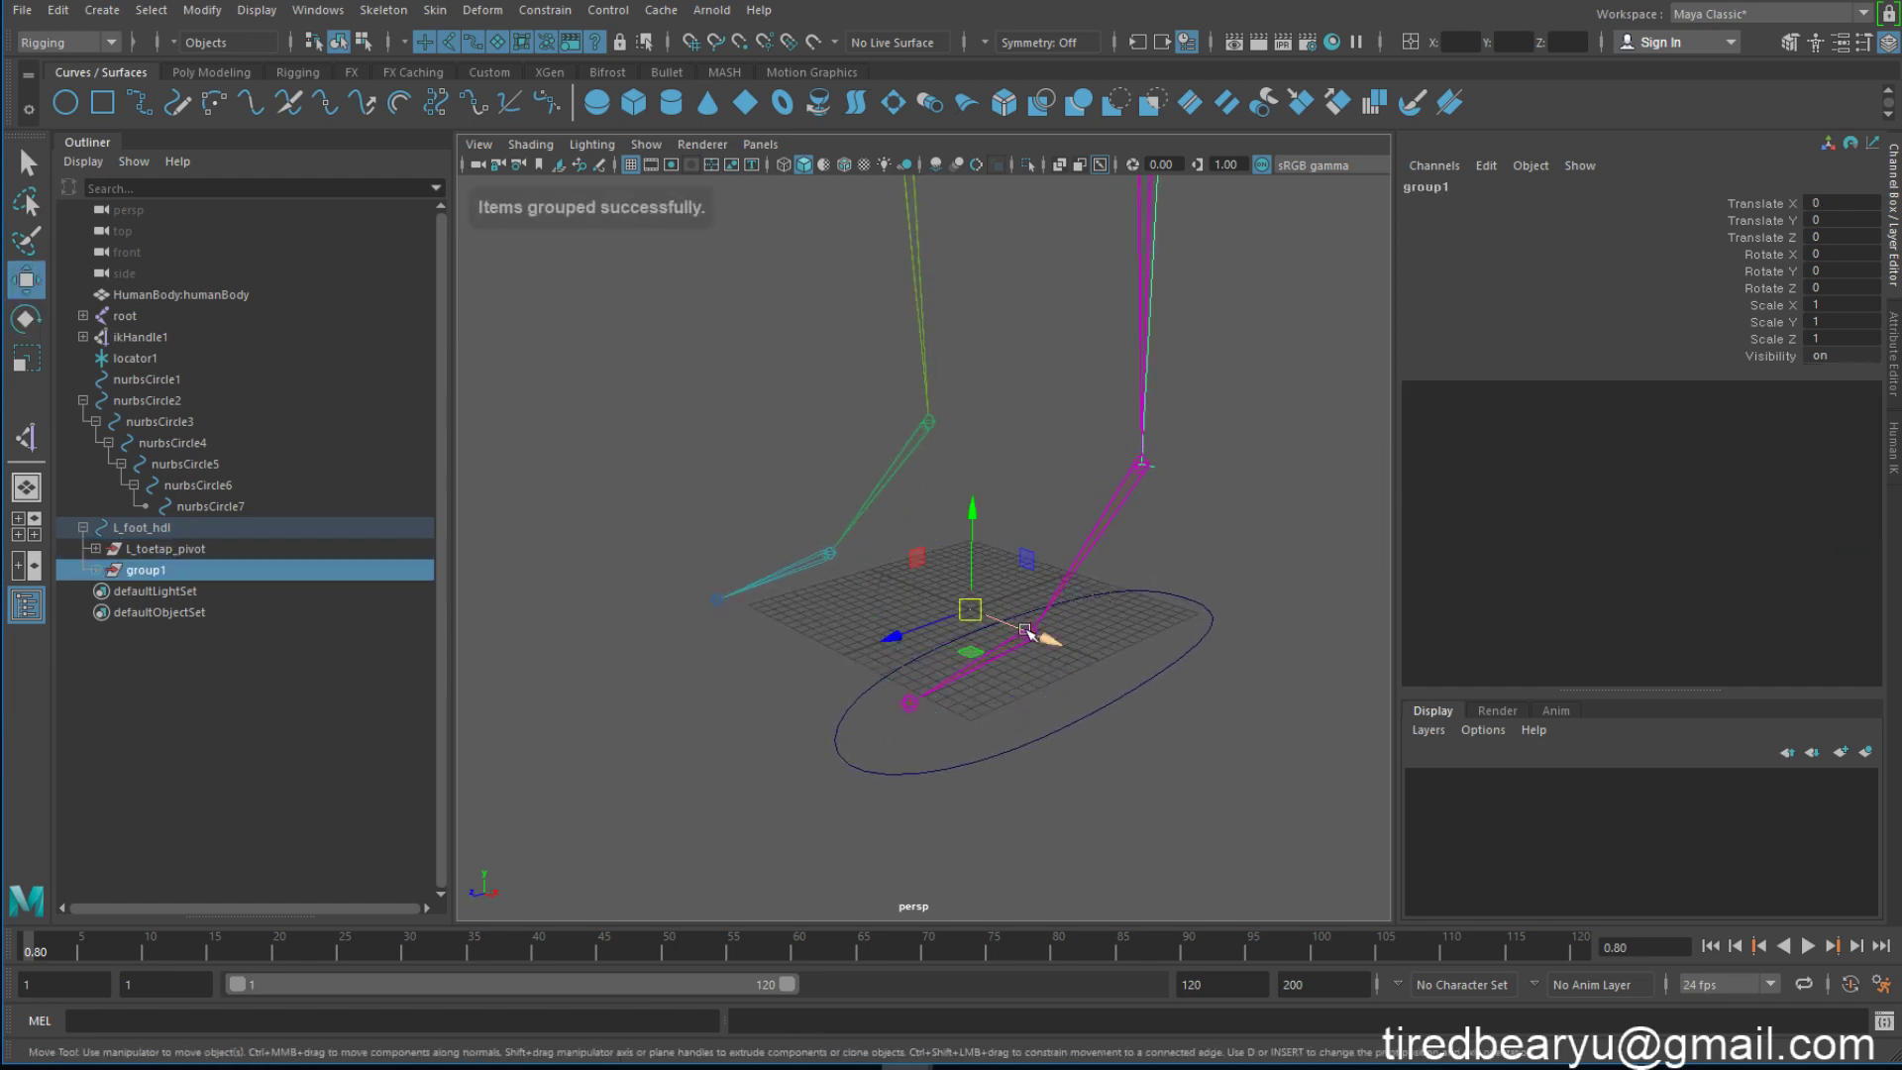
{"action": "key", "text": "d"}
{"action": "key", "text": "v"}
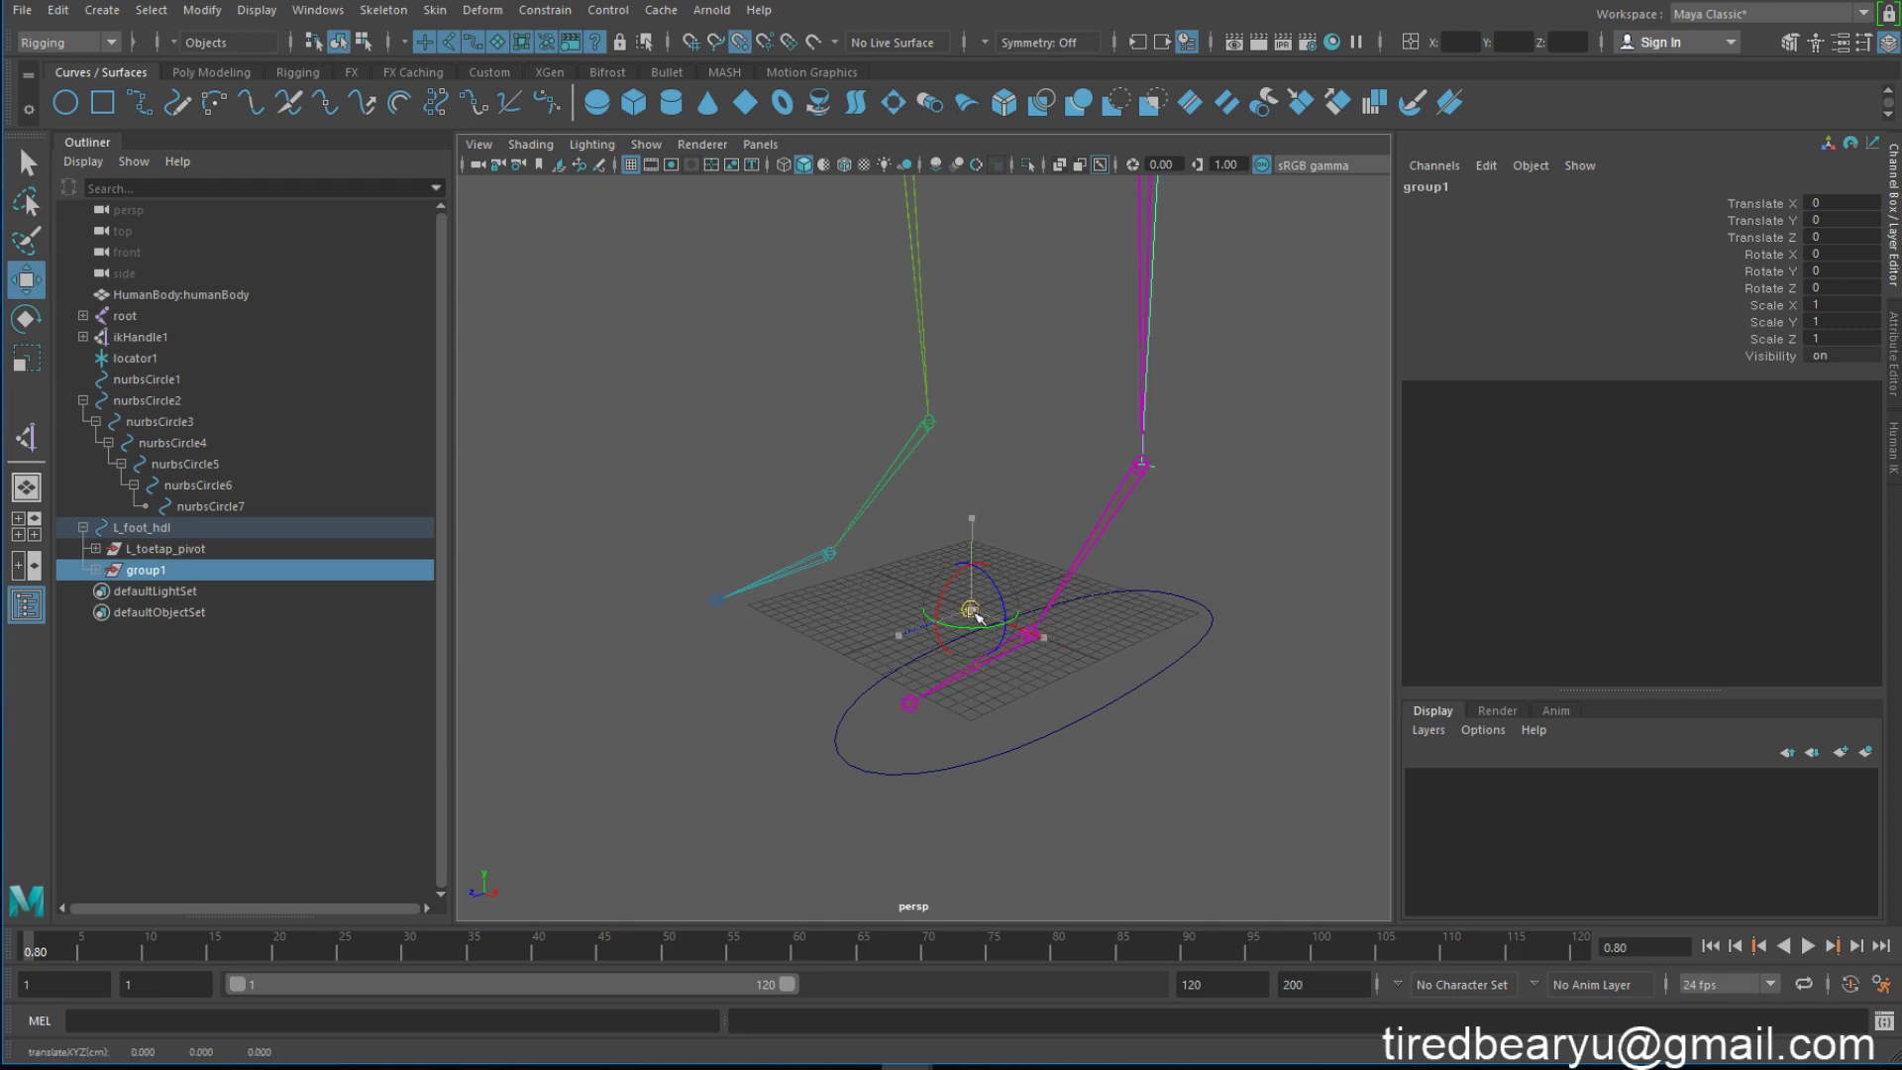
{"action": "left_click_drag", "start_coordinate": [969, 610], "coordinate": [1031, 632]}
{"action": "mouse_move", "coordinate": [1248, 614]}
{"action": "left_mouse_down", "text": "alt"}
{"action": "mouse_move", "coordinate": [826, 583]}
{"action": "mouse_move", "coordinate": [837, 656]}
{"action": "mouse_move", "coordinate": [936, 572]}
{"action": "mouse_move", "coordinate": [905, 602]}
{"action": "left_mouse_up", "text": "alt"}
{"action": "key", "text": "e"}
{"action": "key", "text": "ctrl+z"}
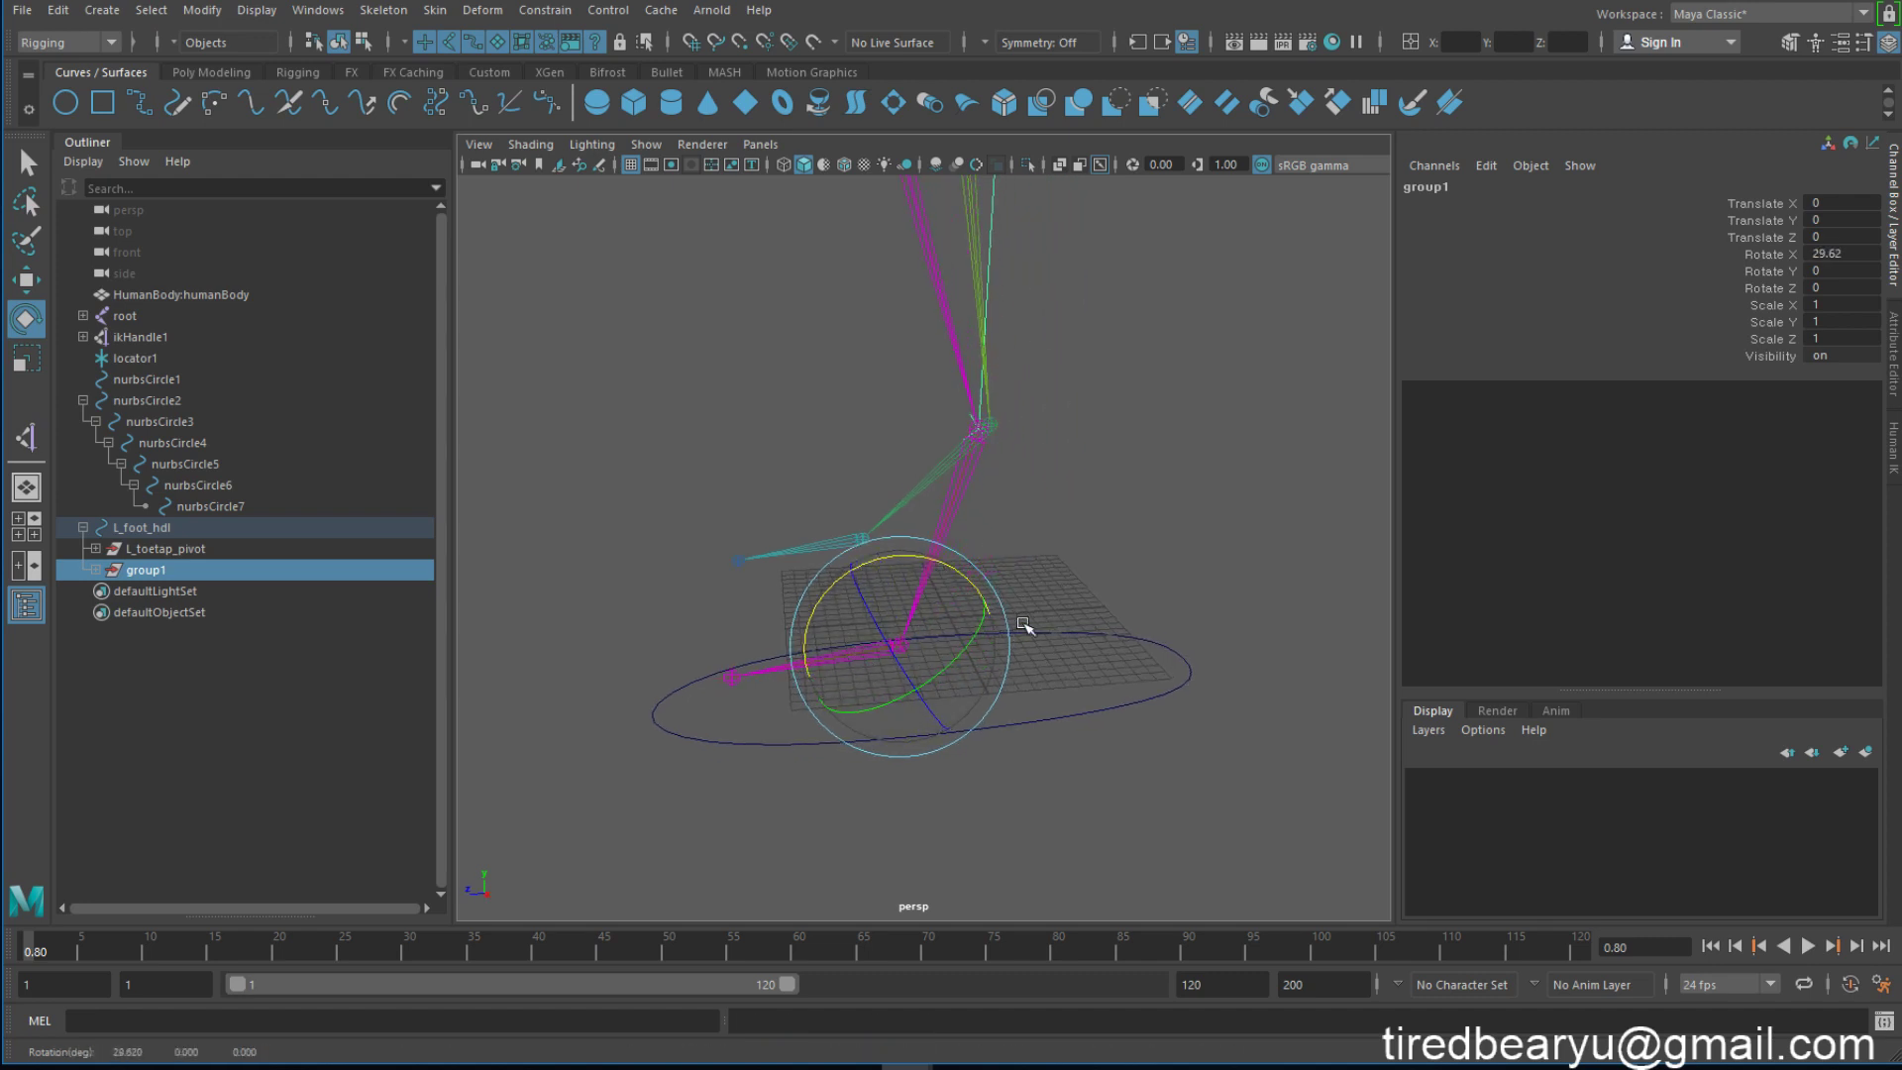
{"action": "key", "text": "ctrl+z"}
Step: Rename group1 to heelpeel_pivot, then correct it to L_heelpeel_pivot
{"action": "double_click", "coordinate": [1459, 186]}
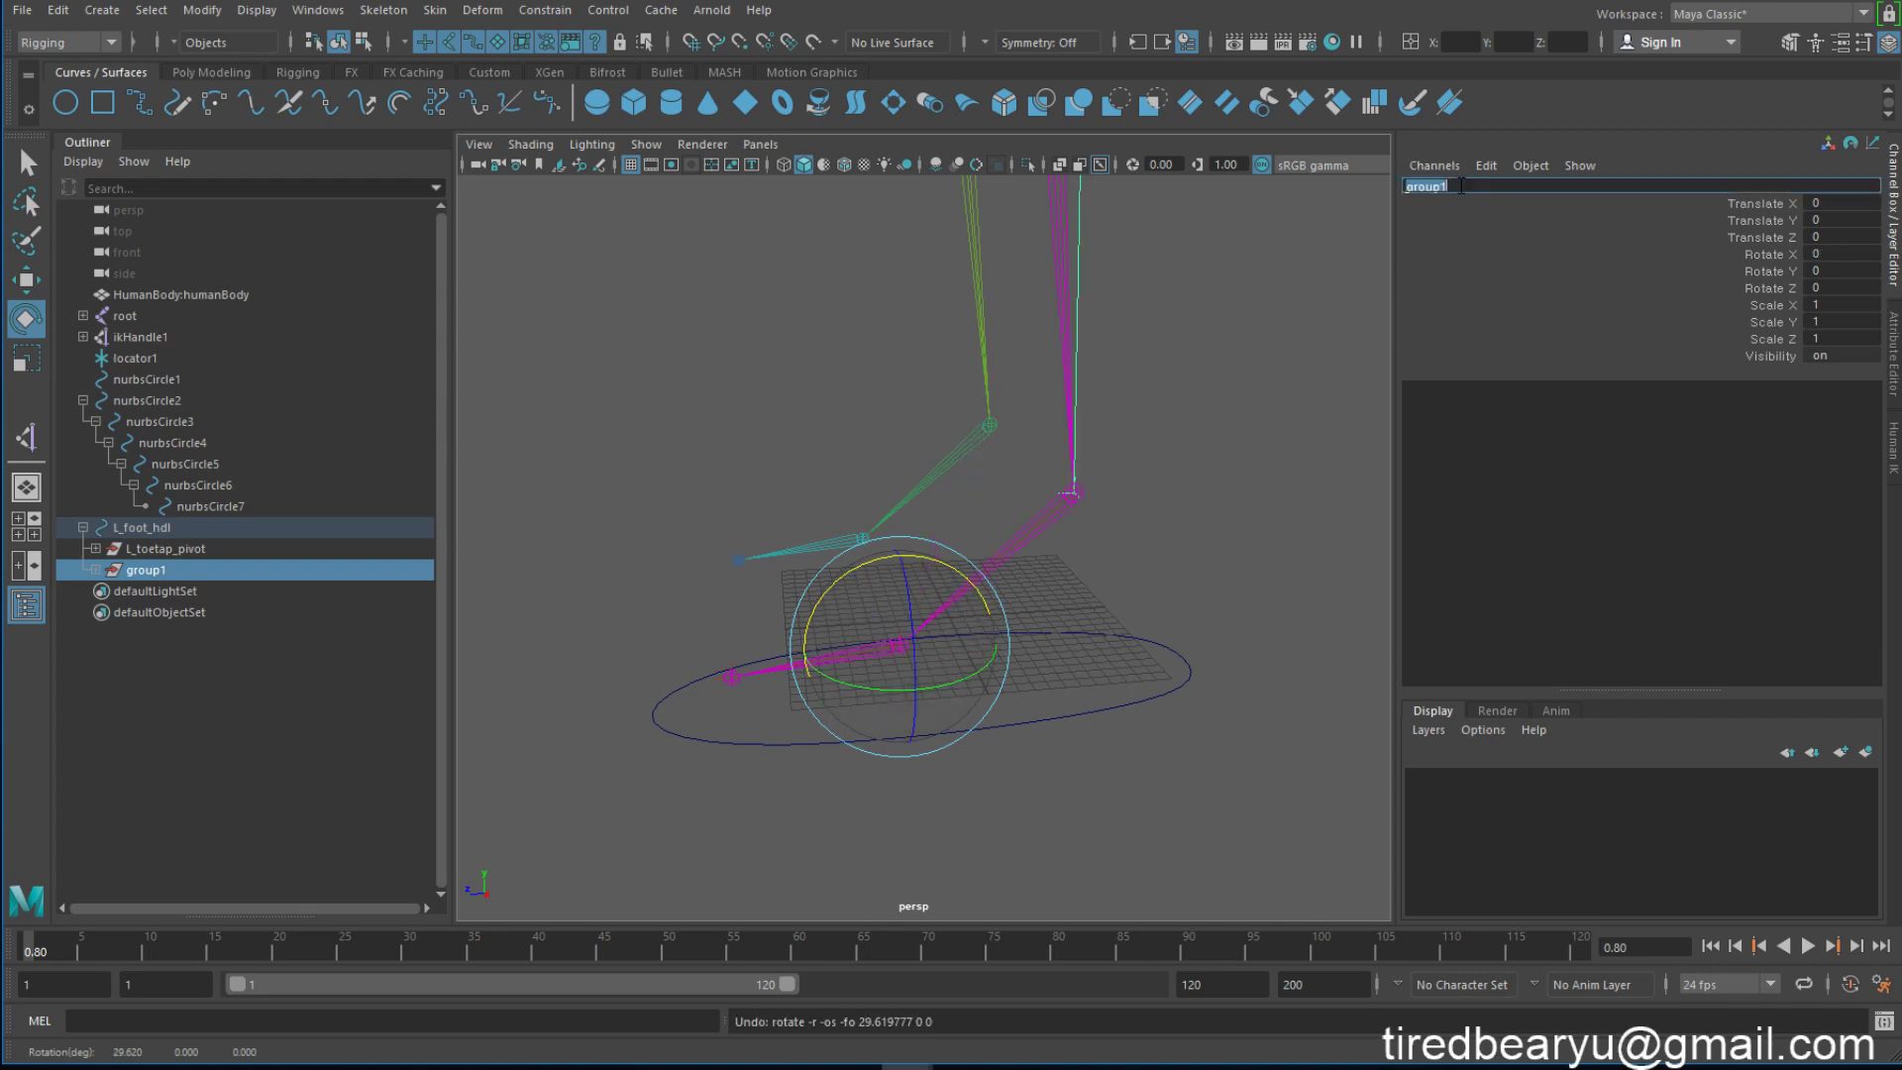
{"action": "type", "text": "heelpeel_pivot"}
{"action": "key", "text": "Return"}
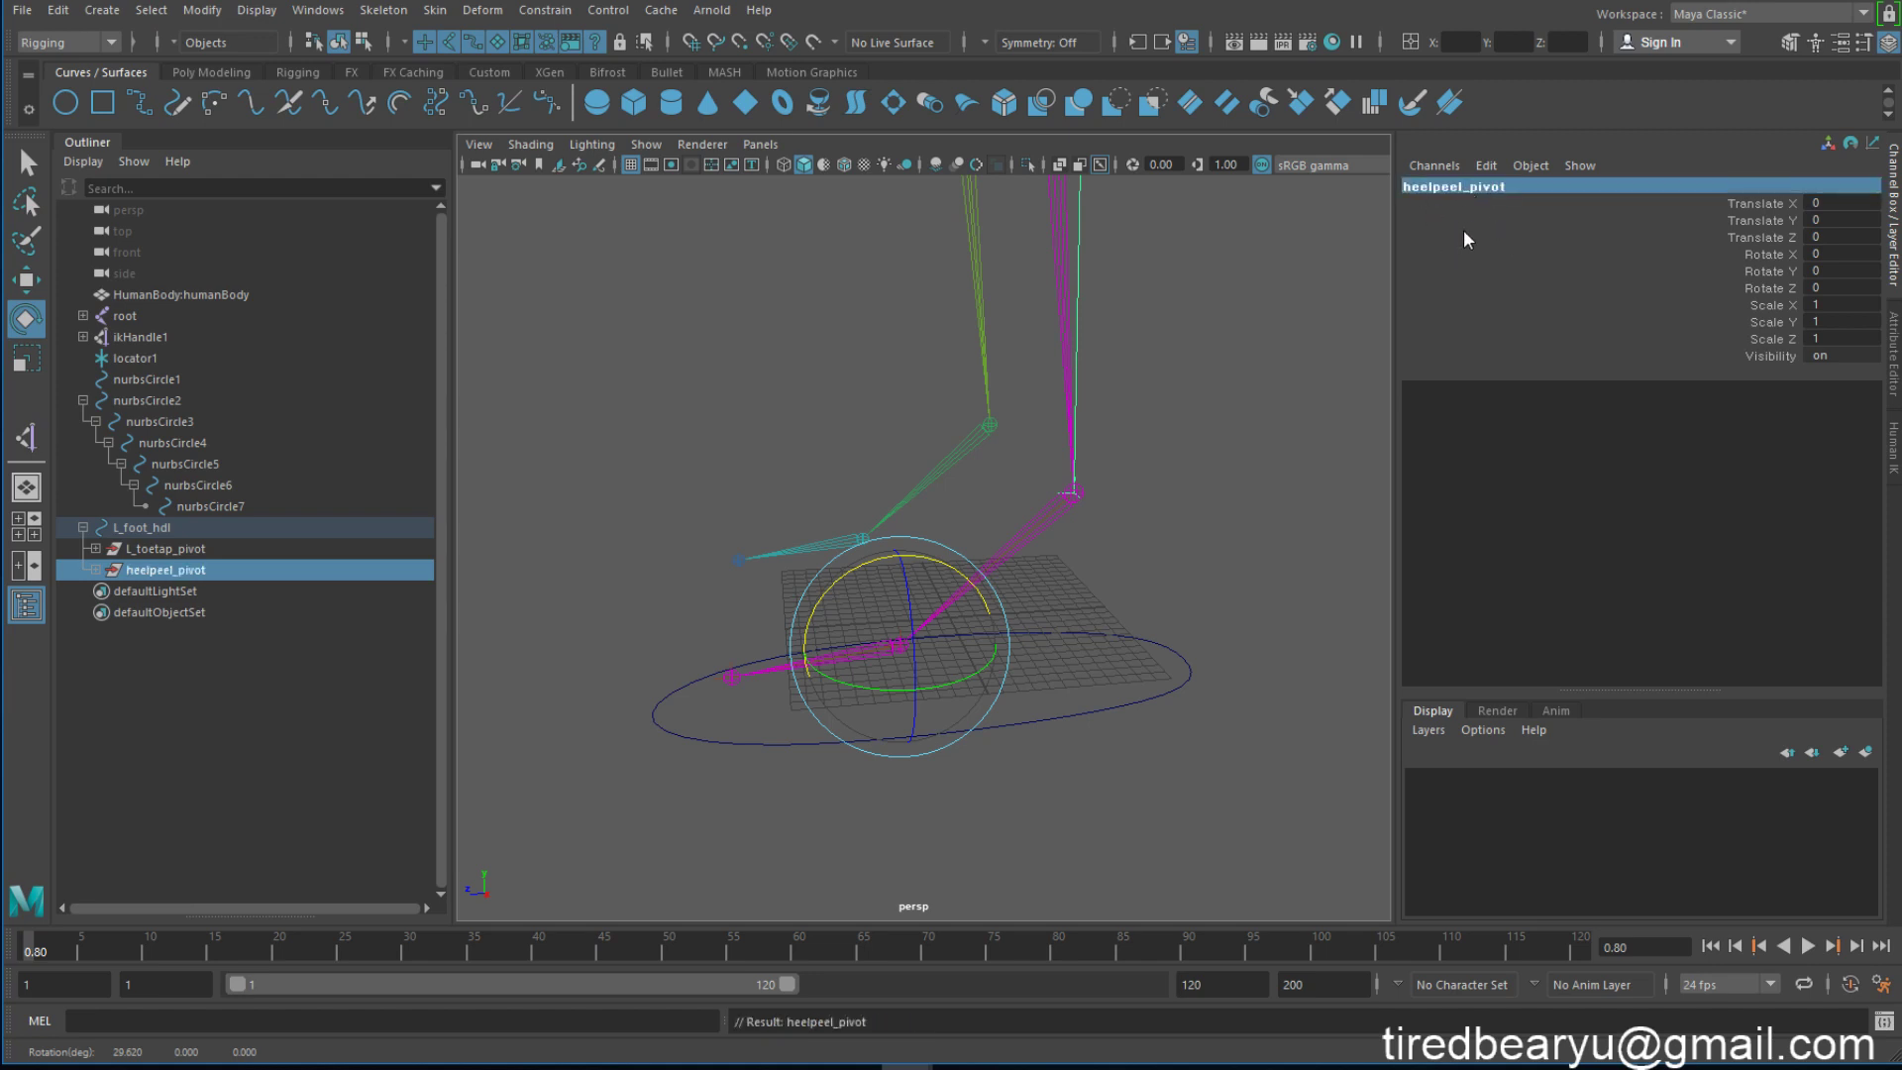
{"action": "left_click", "coordinate": [1417, 186]}
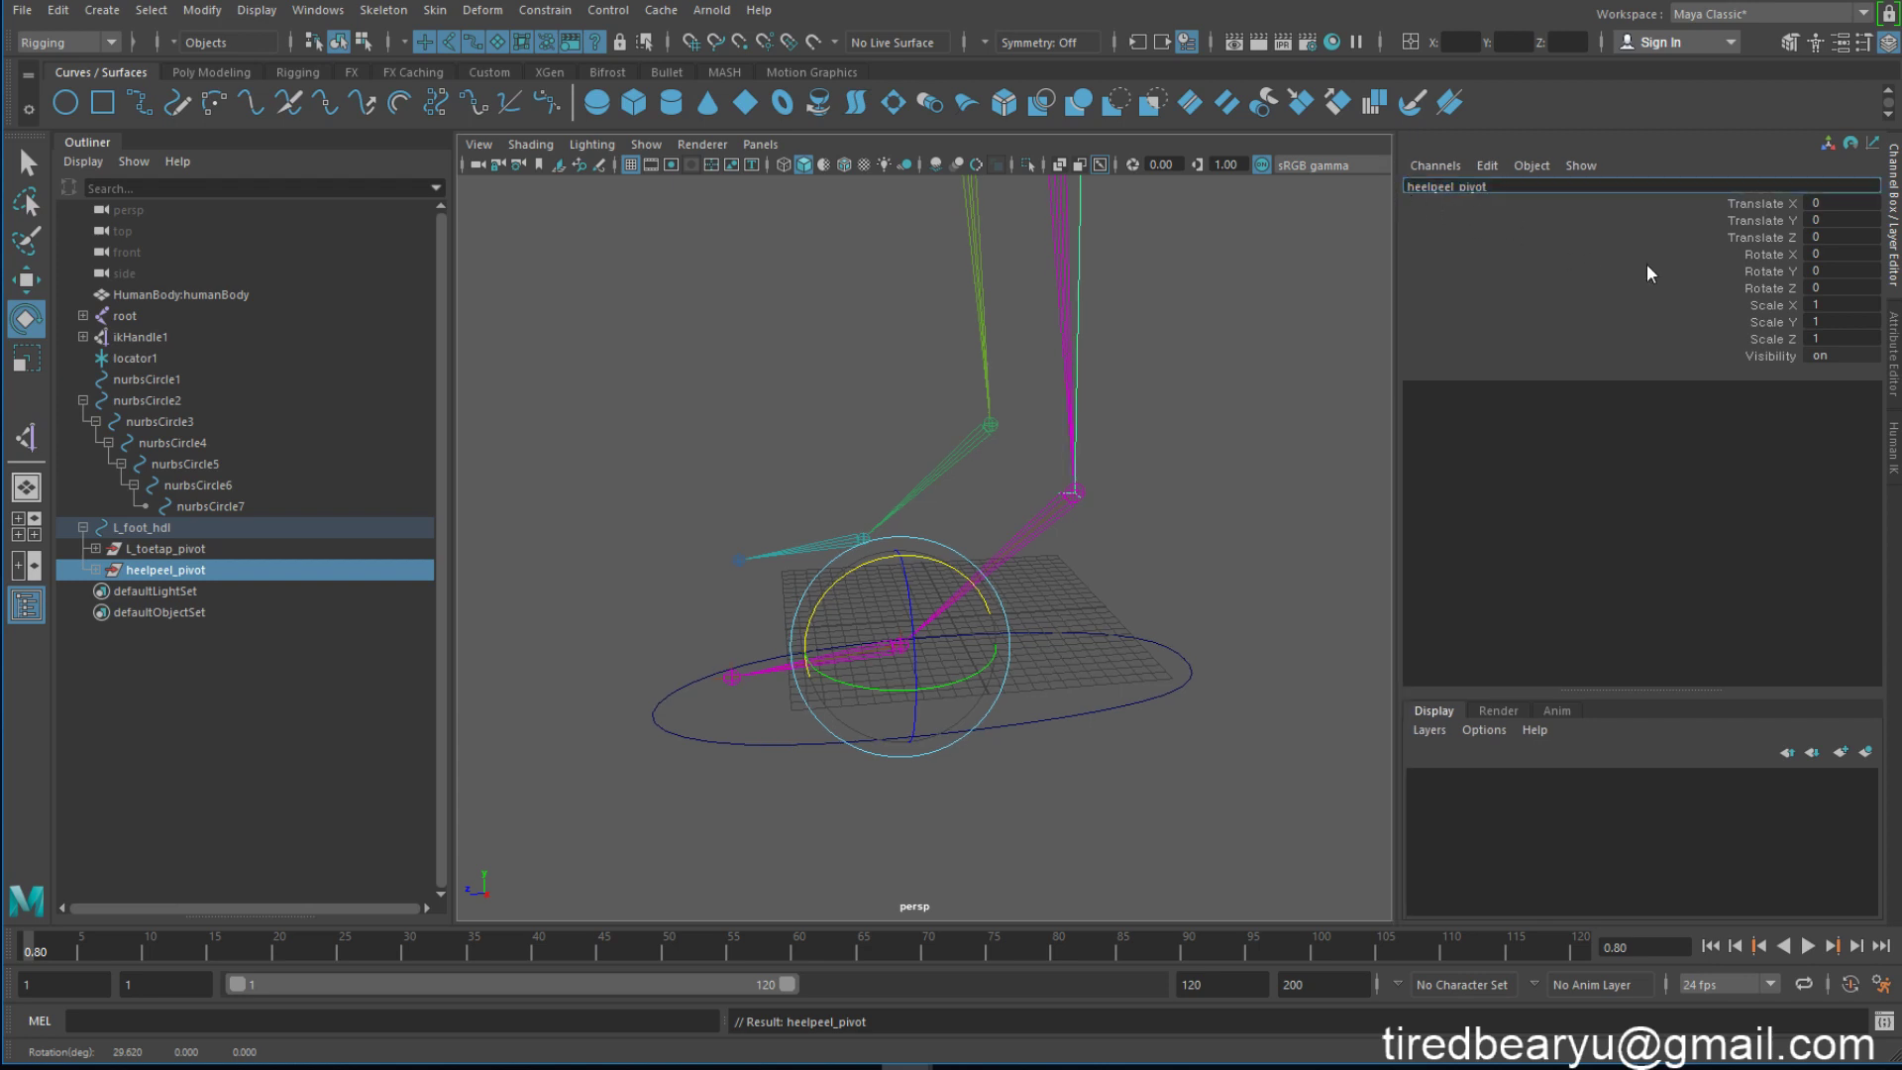
{"action": "type", "text": "L_"}
{"action": "key", "text": "Return"}
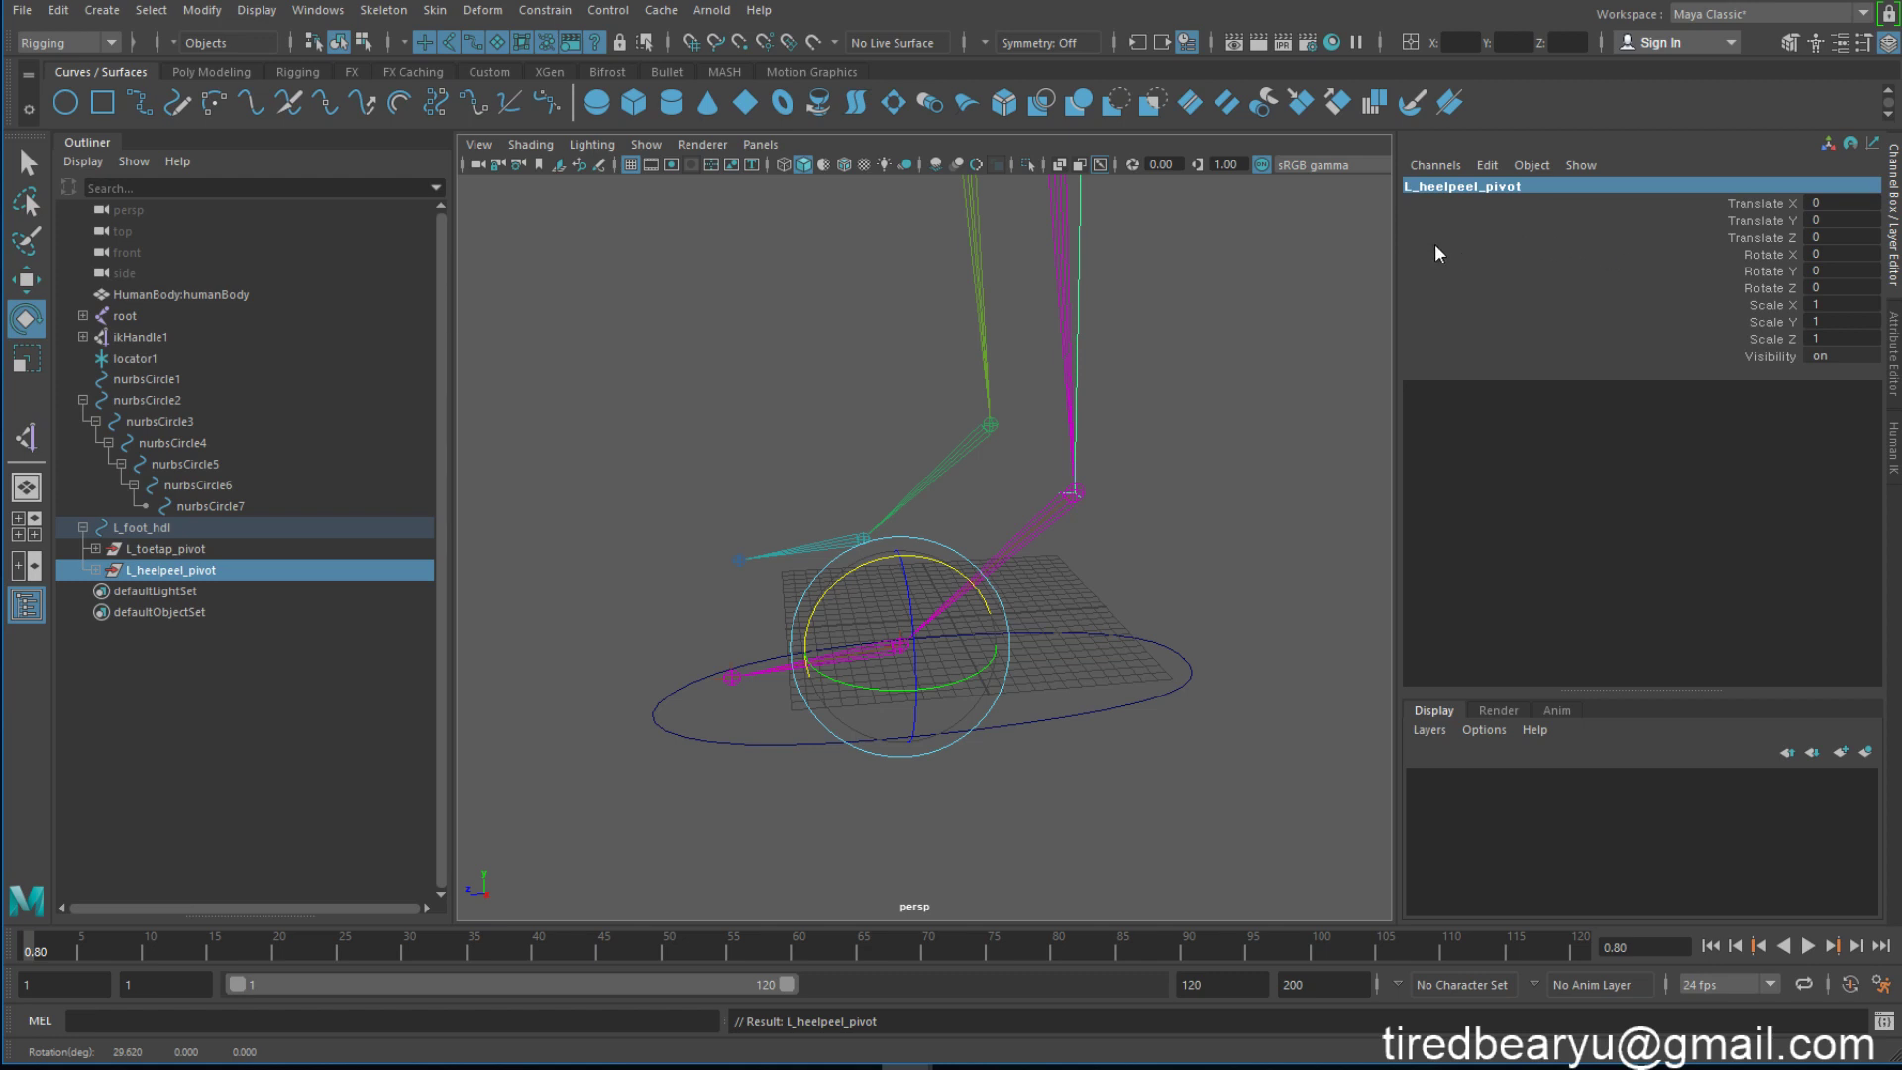
Step: Test-rotate L_heelpeel_pivot to lift the heel, undo it, then also select L_toetap_pivot
{"action": "left_click_drag", "start_coordinate": [1060, 571], "coordinate": [1152, 559], "text": "alt"}
{"action": "key", "text": "q"}
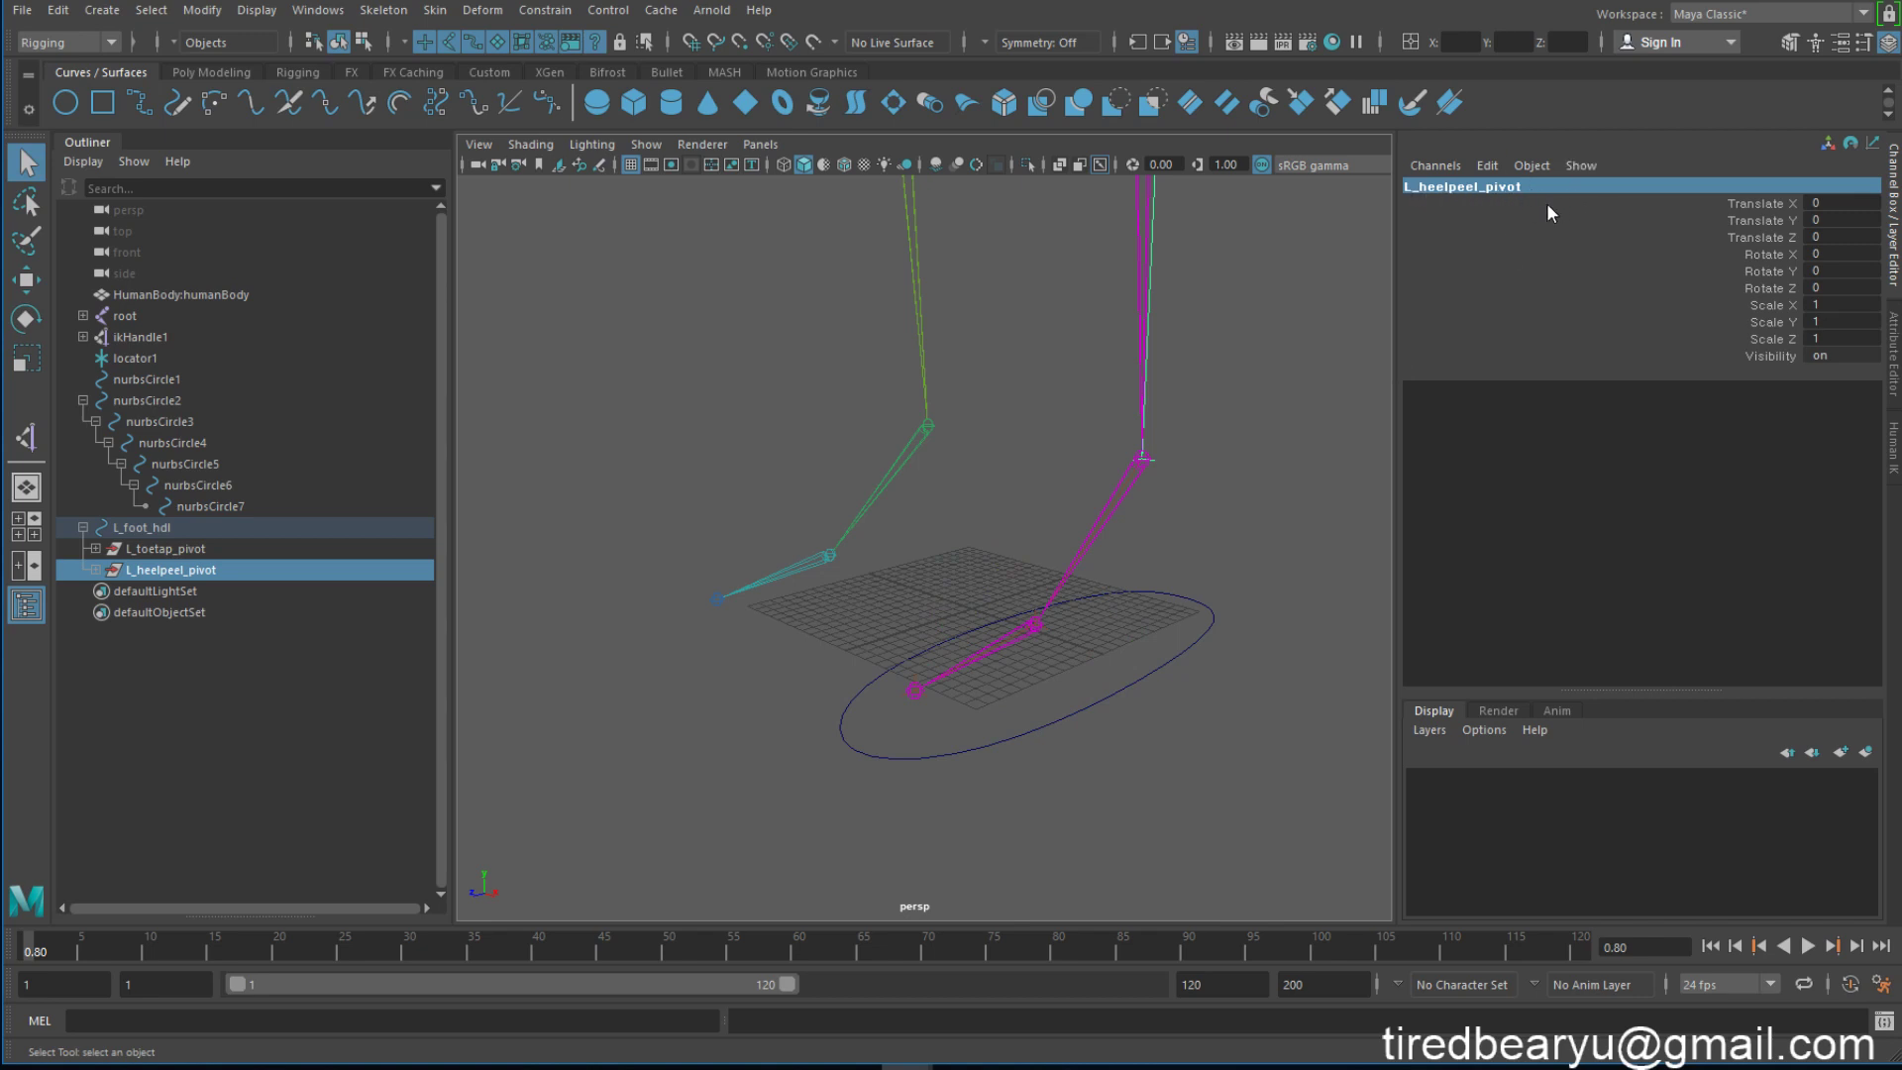
{"action": "left_click_drag", "start_coordinate": [1108, 601], "coordinate": [1126, 519], "text": "alt"}
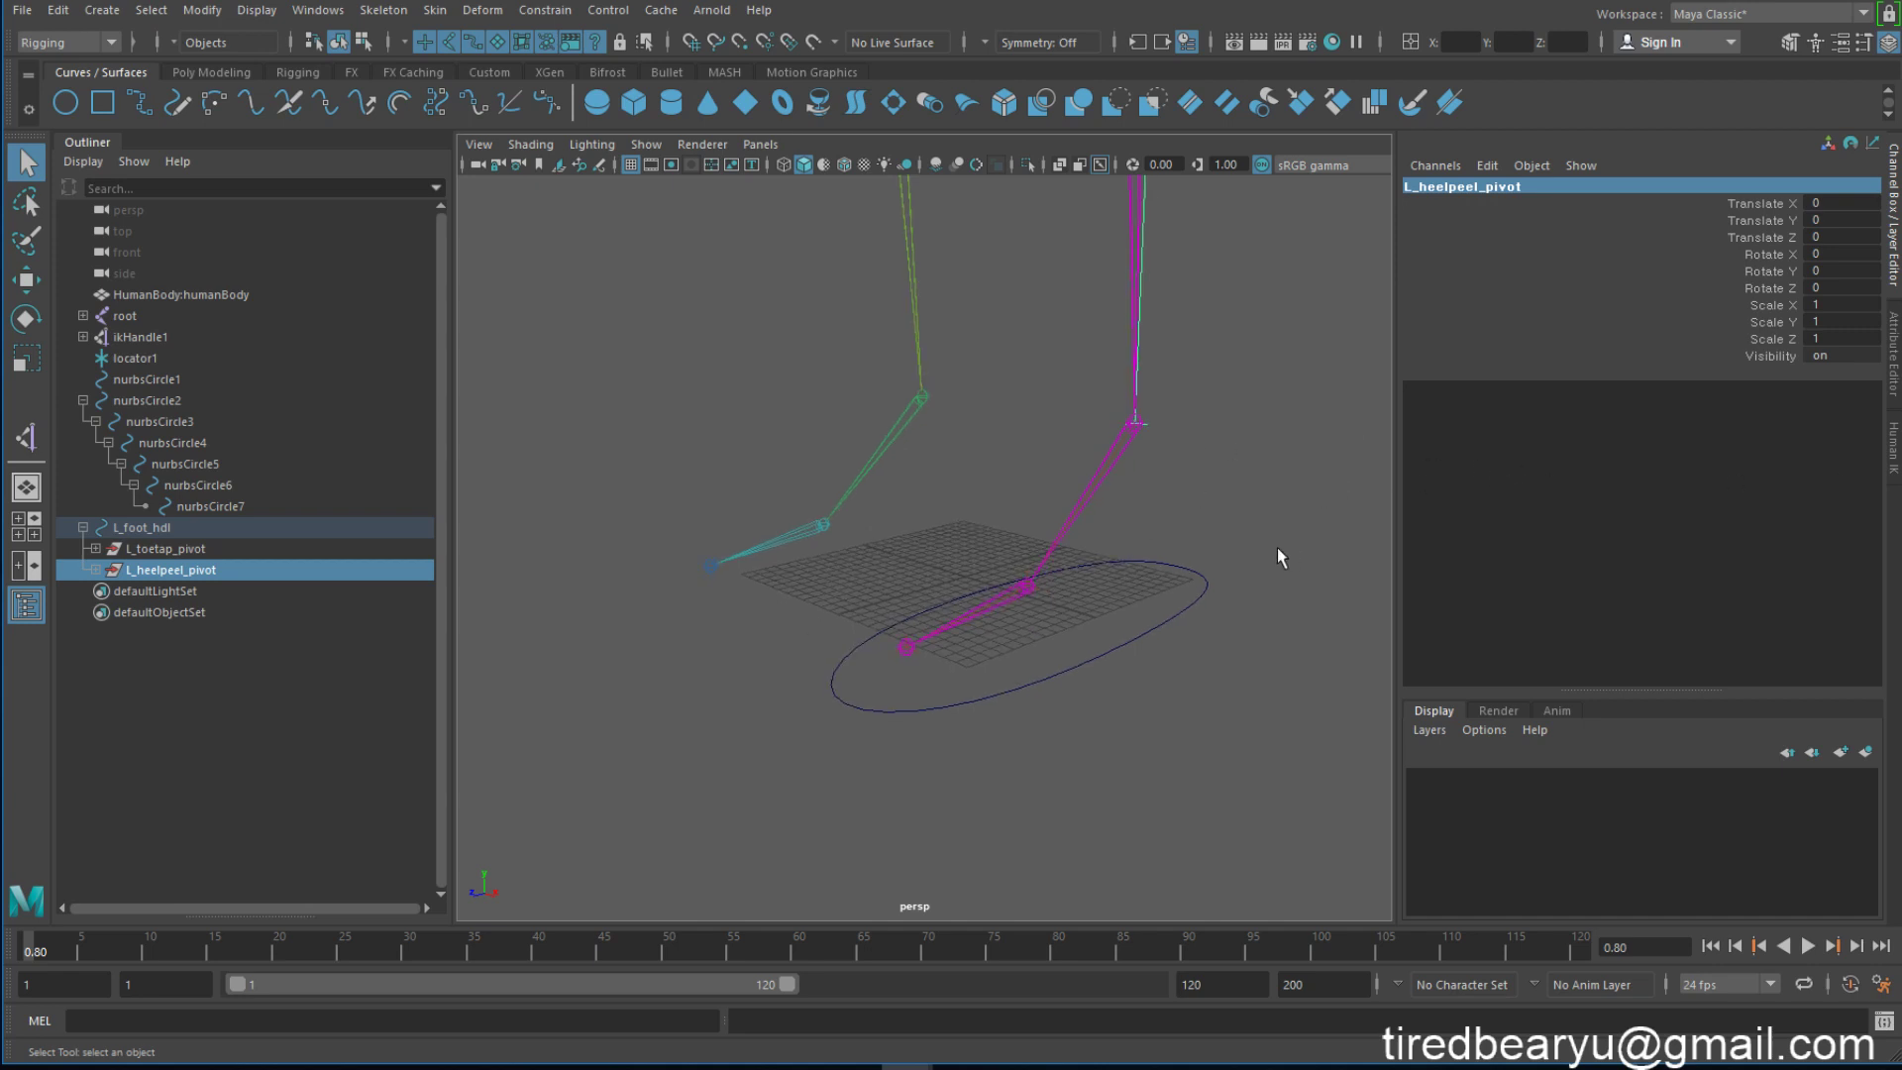
{"action": "left_click_drag", "start_coordinate": [1189, 483], "coordinate": [1346, 297], "text": "alt"}
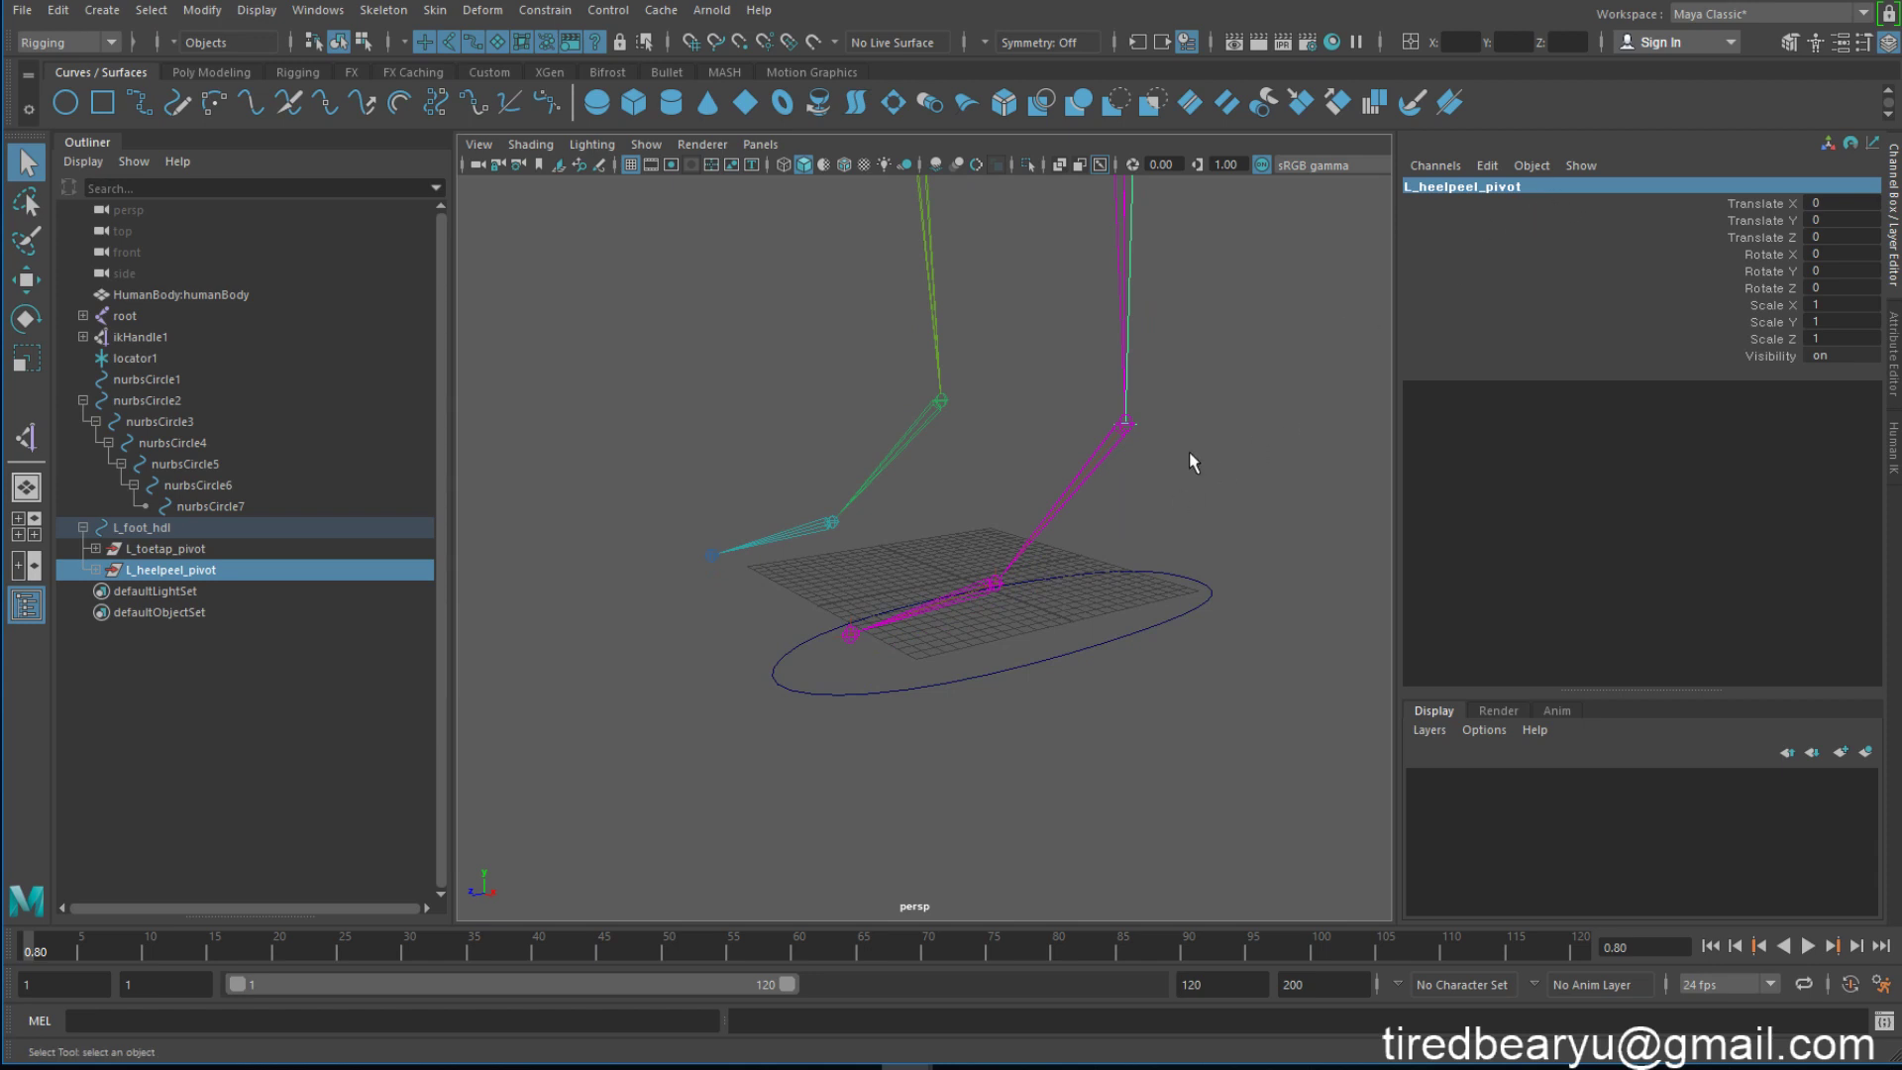
{"action": "key", "text": "e"}
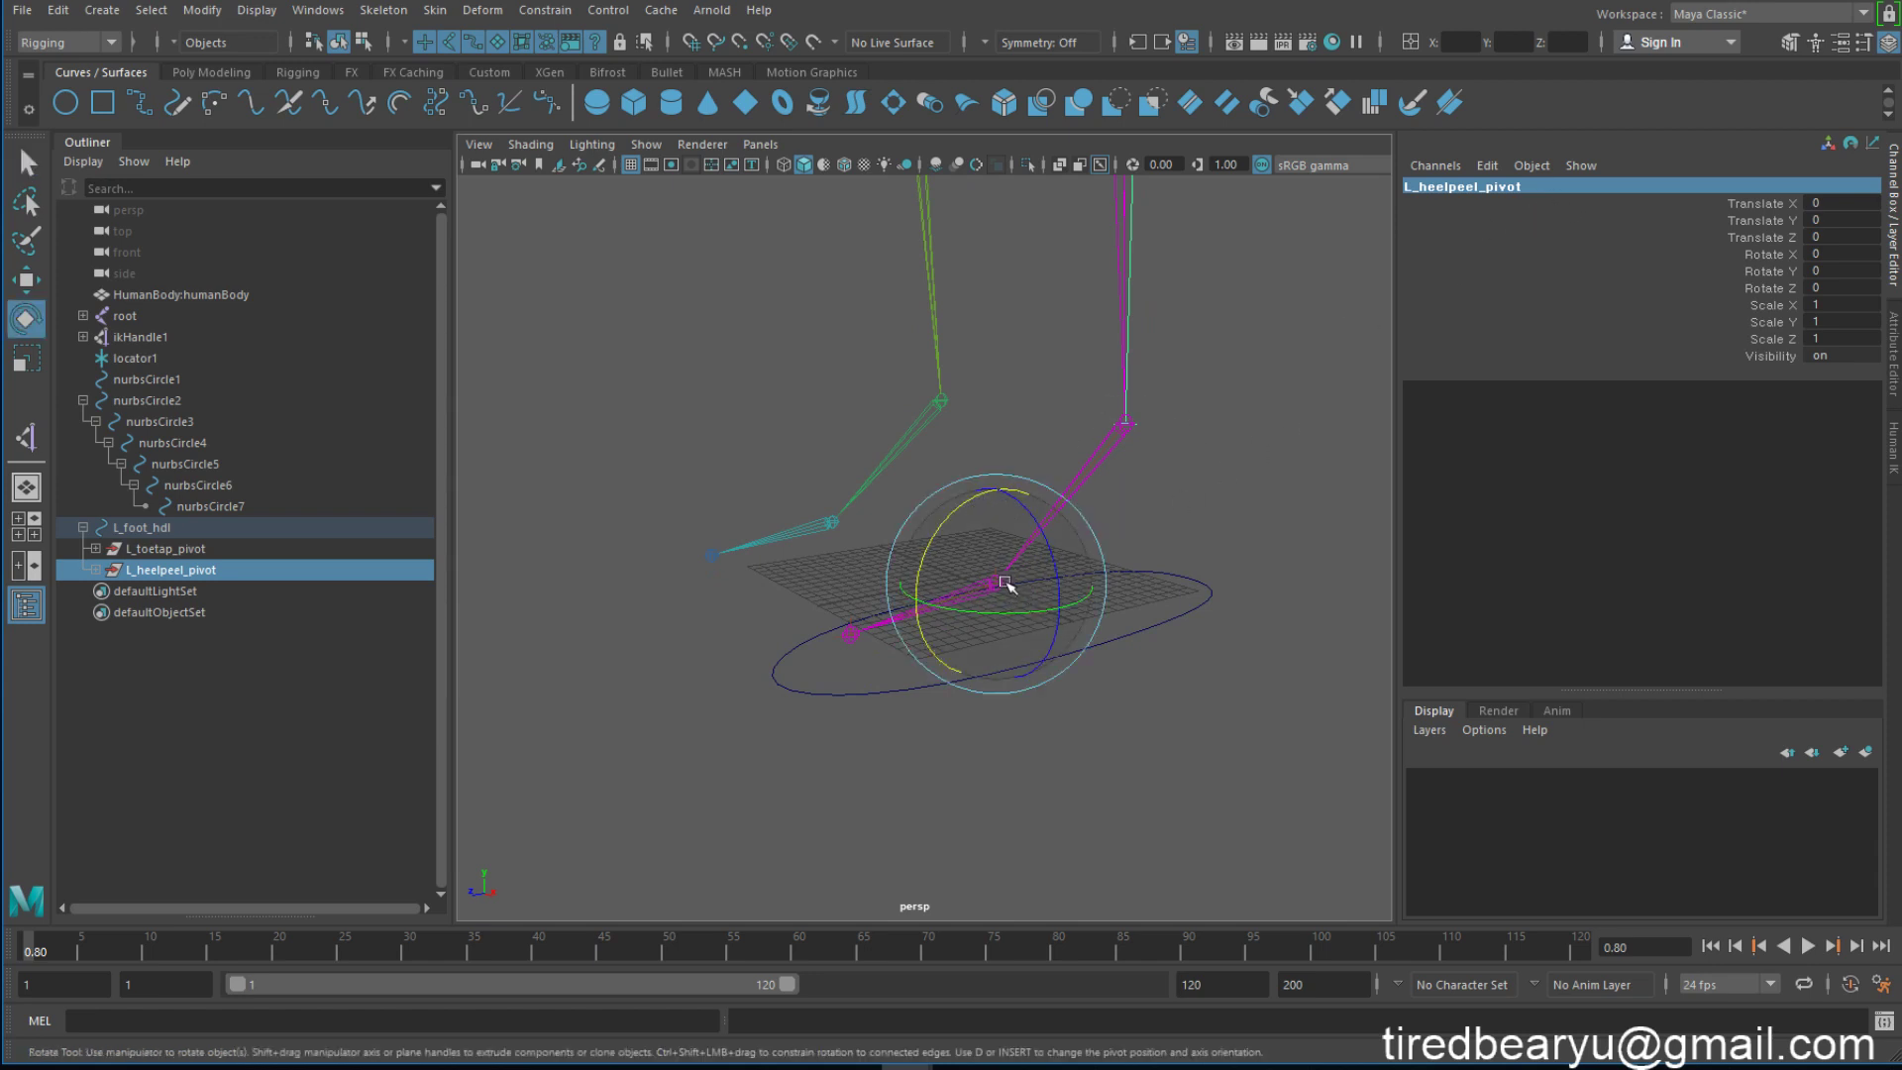
{"action": "mouse_move", "coordinate": [966, 515]}
{"action": "left_mouse_down"}
{"action": "mouse_move", "coordinate": [994, 546]}
{"action": "mouse_move", "coordinate": [917, 564]}
{"action": "left_mouse_up"}
{"action": "key", "text": "ctrl+z"}
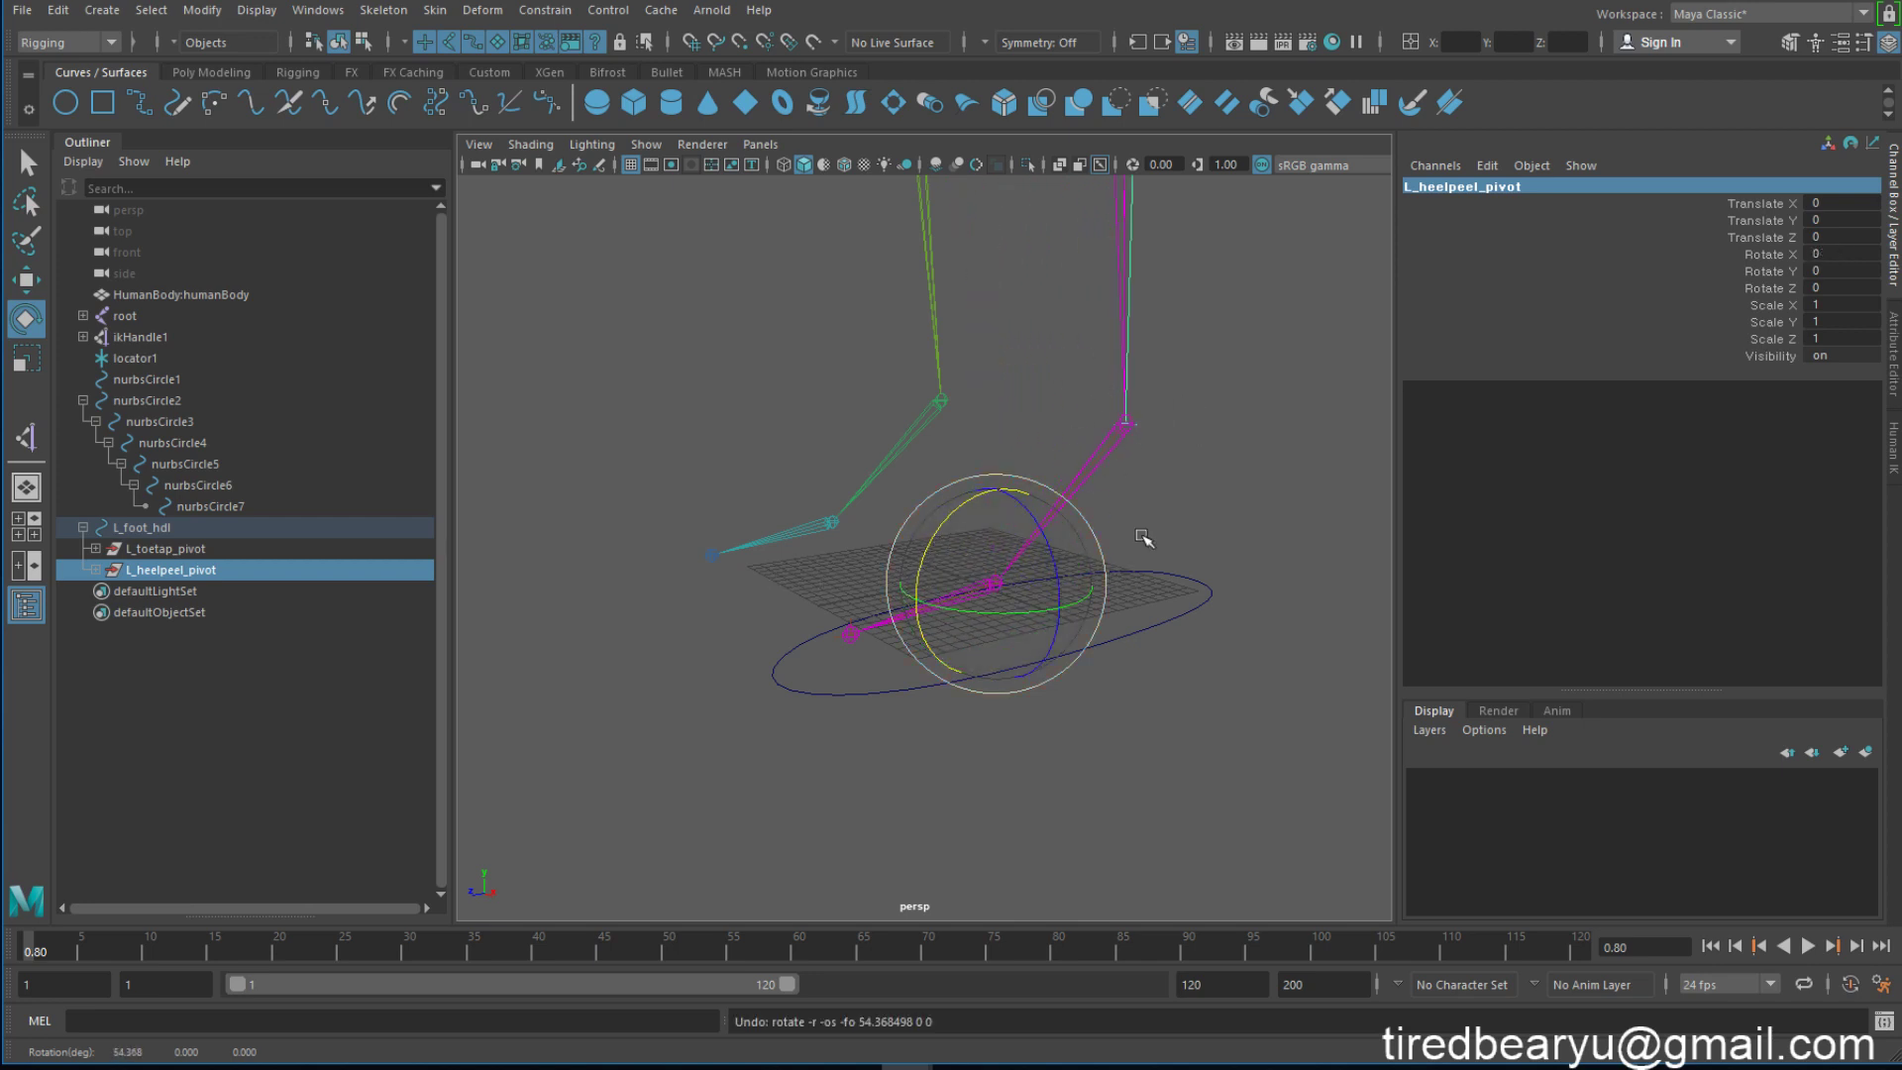
{"action": "left_click_drag", "start_coordinate": [1144, 538], "coordinate": [1068, 537], "text": "alt"}
{"action": "left_click", "coordinate": [200, 551], "text": "shift"}
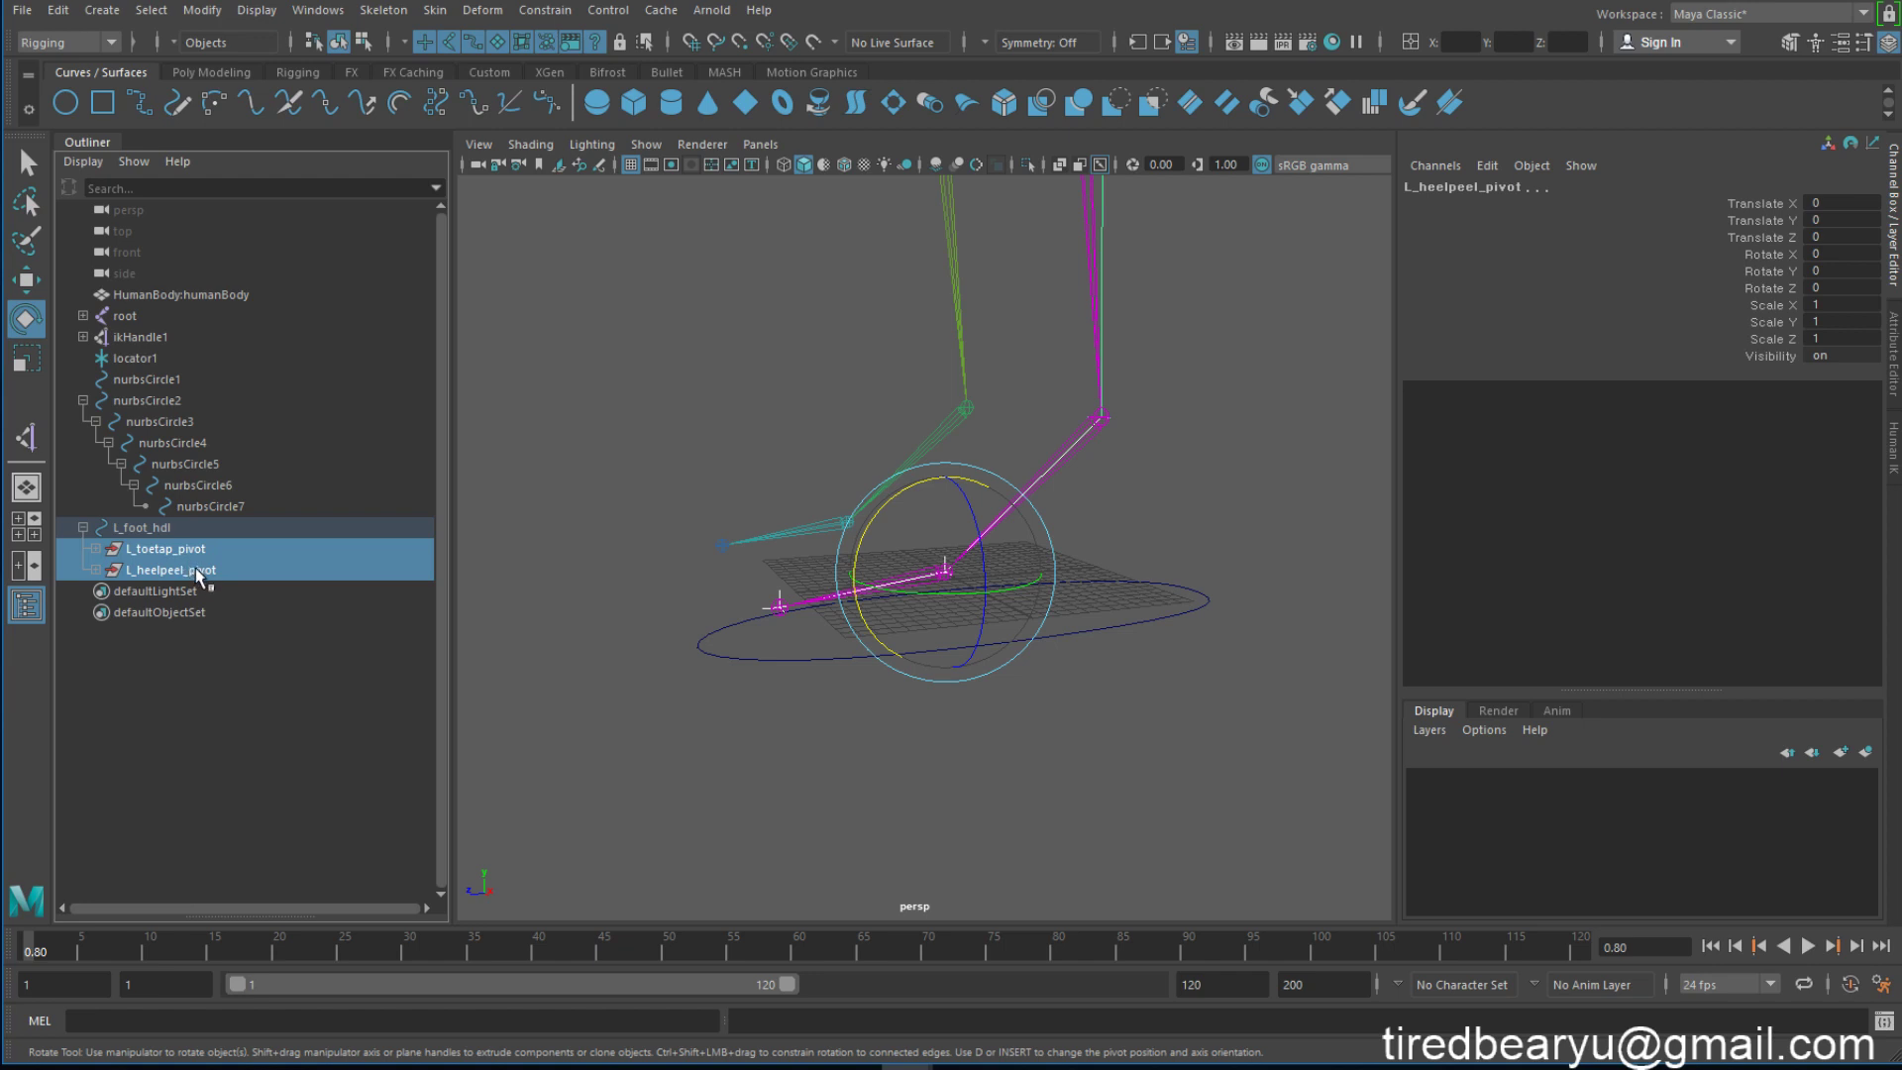
Step: Group L_toetap_pivot and L_heelpeel_pivot into group1 and expand it in the Outliner
{"action": "key", "text": "ctrl+g"}
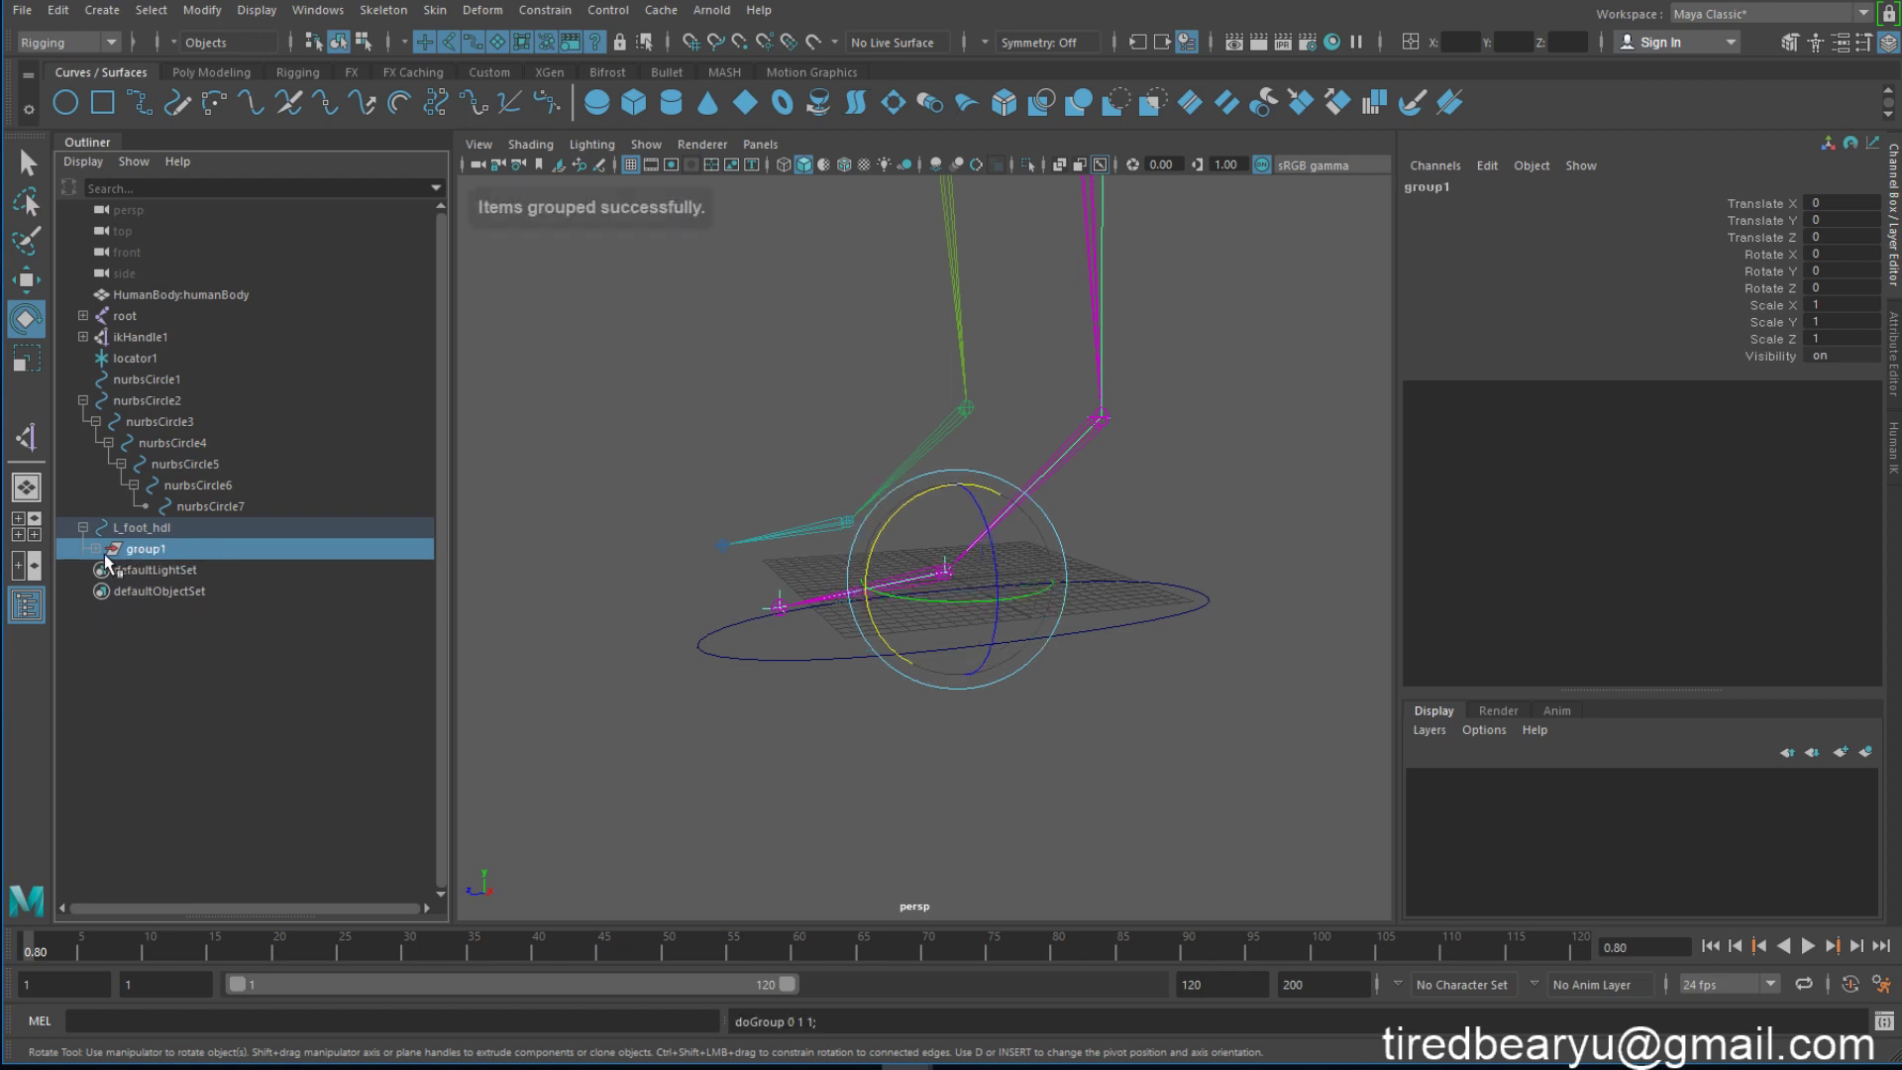
{"action": "left_click", "coordinate": [96, 549]}
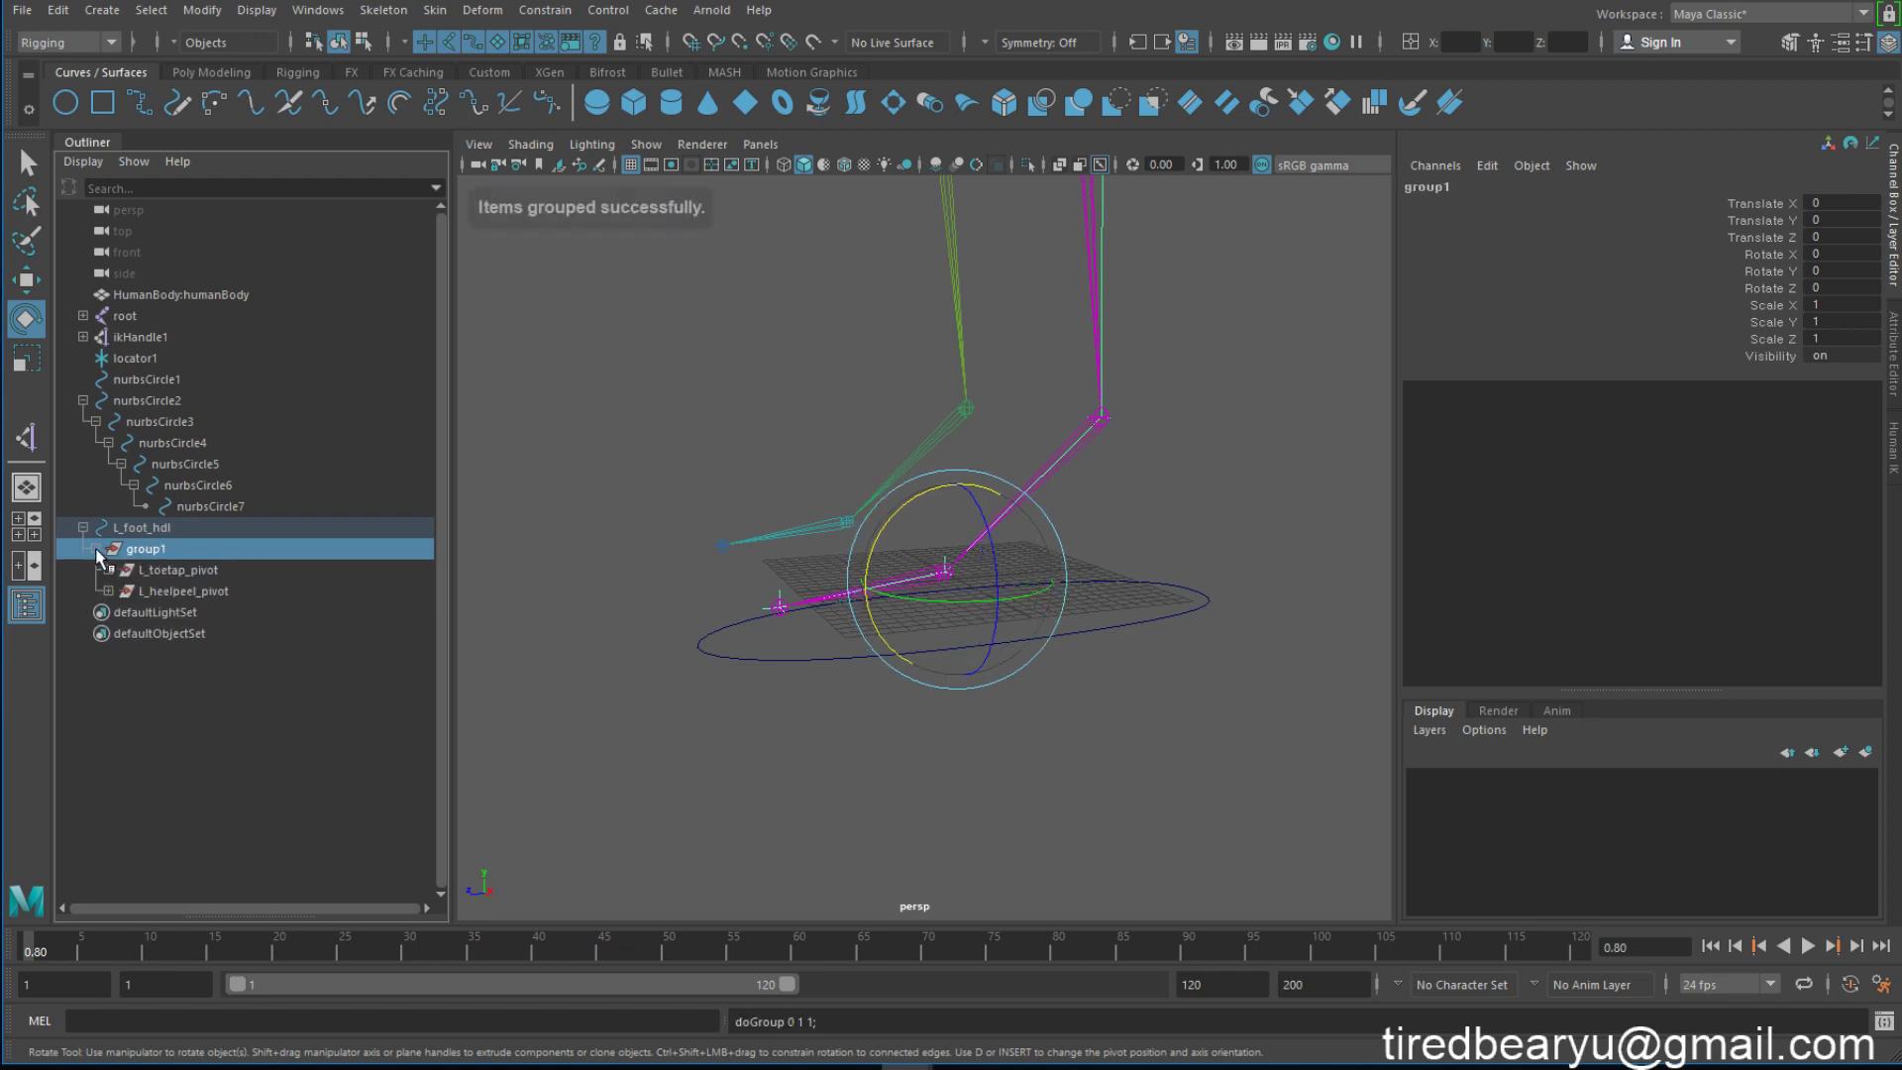
{"action": "left_click", "coordinate": [108, 633]}
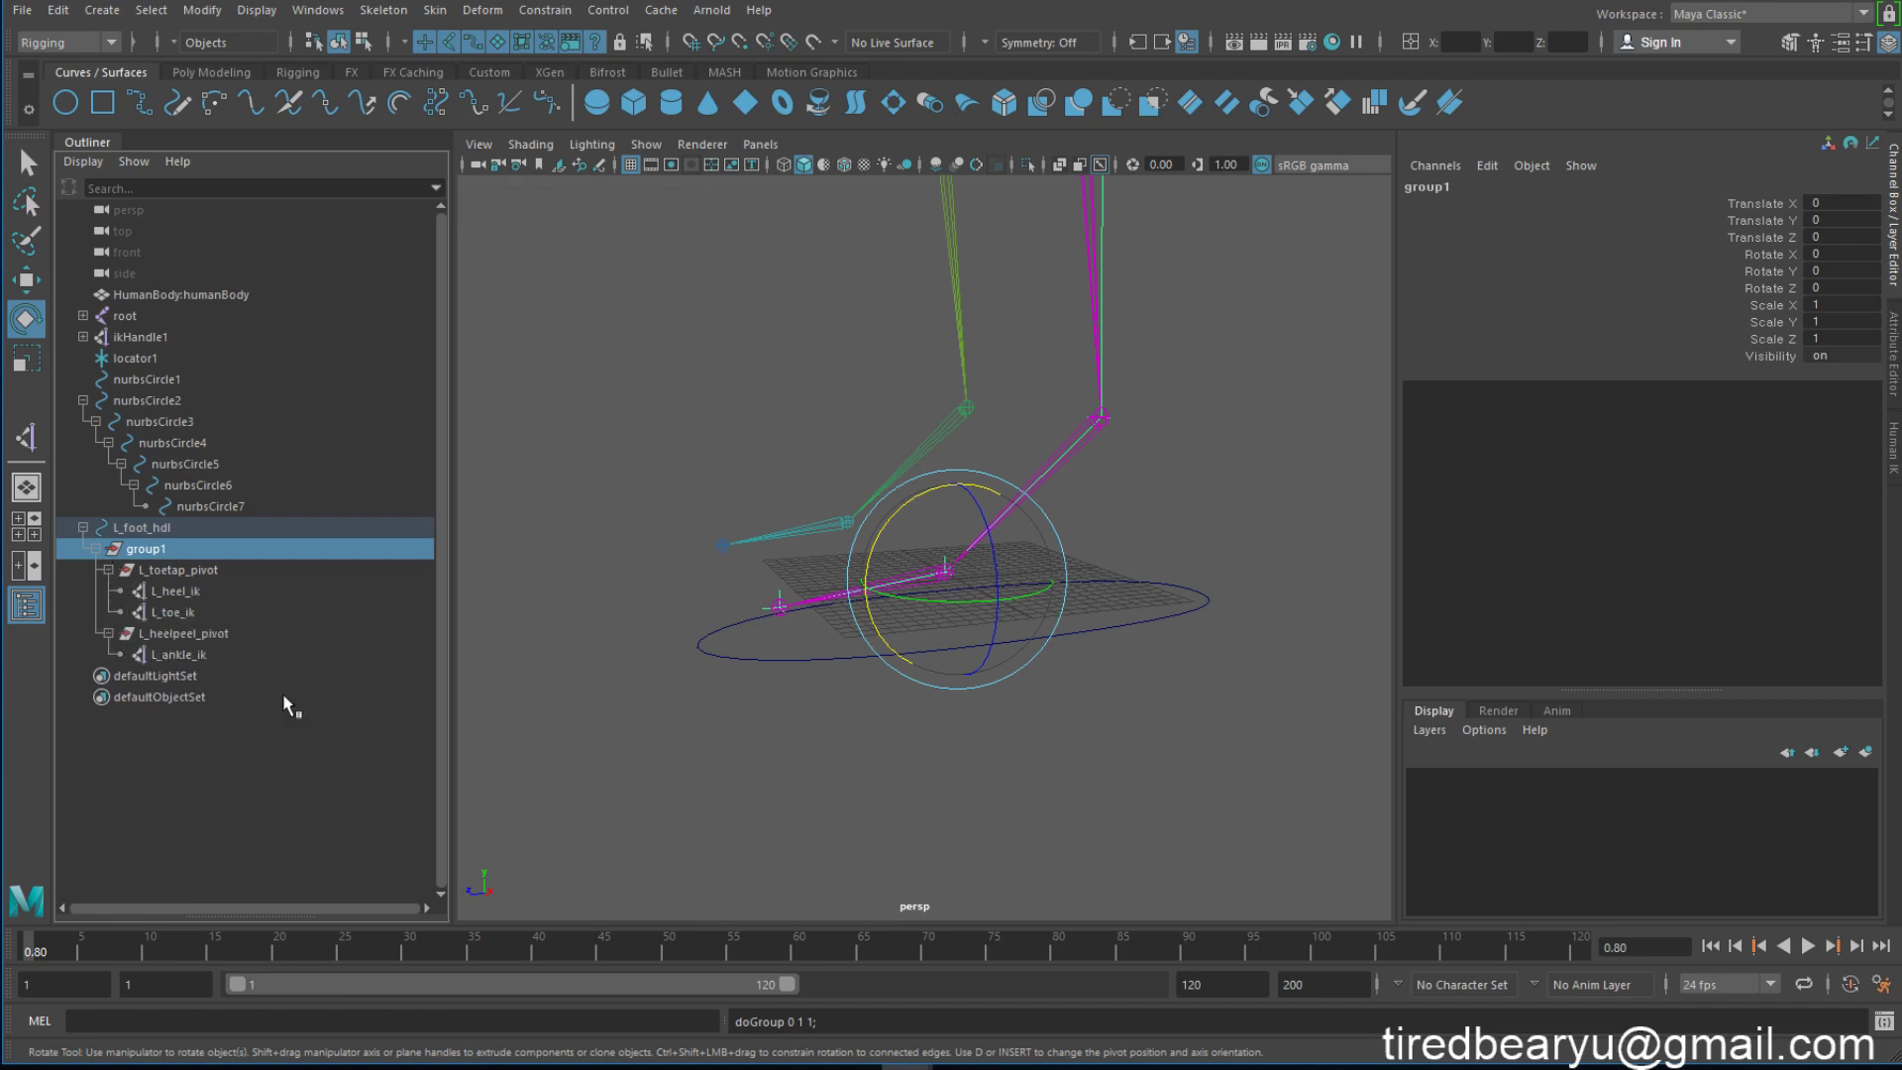
Step: Snap group1's pivot onto the ankle joint
{"action": "left_click_drag", "start_coordinate": [1117, 637], "coordinate": [1180, 657], "text": "alt"}
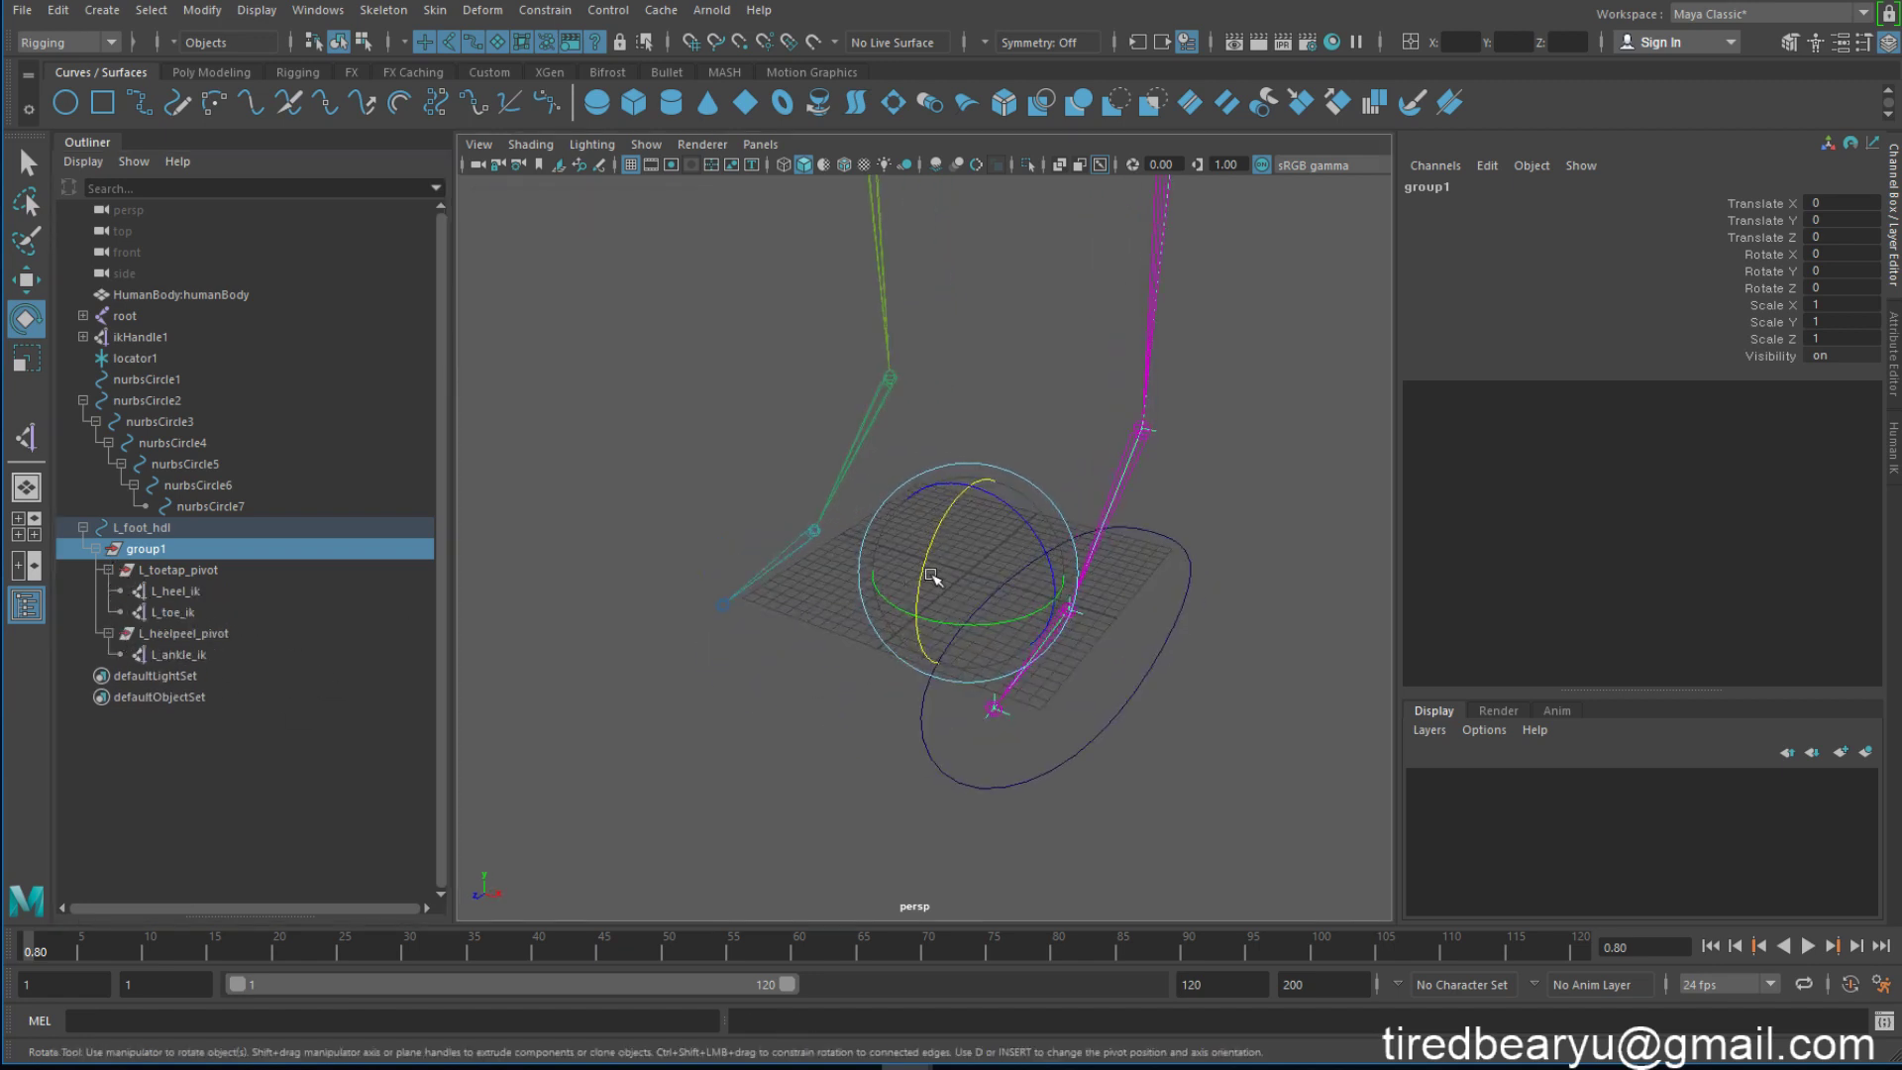
{"action": "key", "text": "w"}
{"action": "key", "text": "d"}
{"action": "key", "text": "v"}
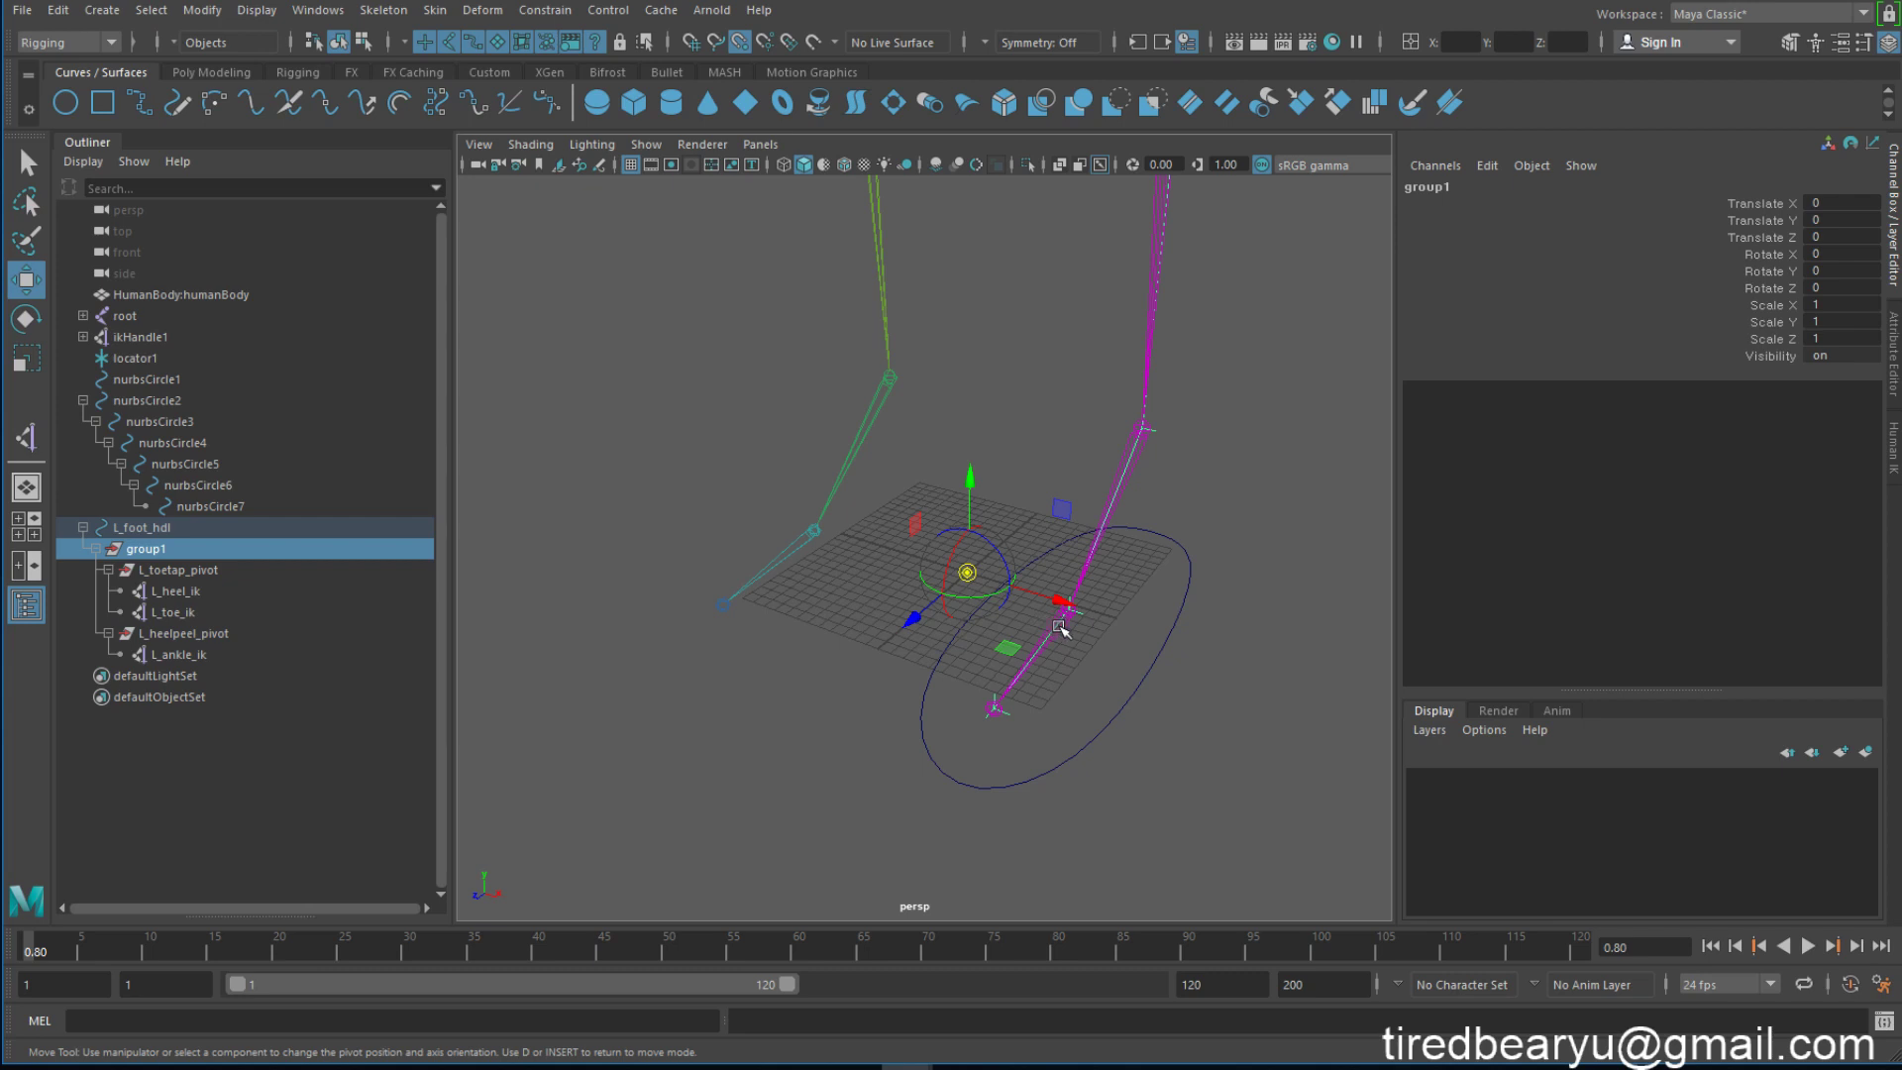
{"action": "middle_click_drag", "start_coordinate": [1062, 628], "coordinate": [1087, 626]}
Step: Swivel group1 in Y about the ankle to test it, then undo
{"action": "left_click_drag", "start_coordinate": [1270, 610], "coordinate": [1204, 583], "text": "alt"}
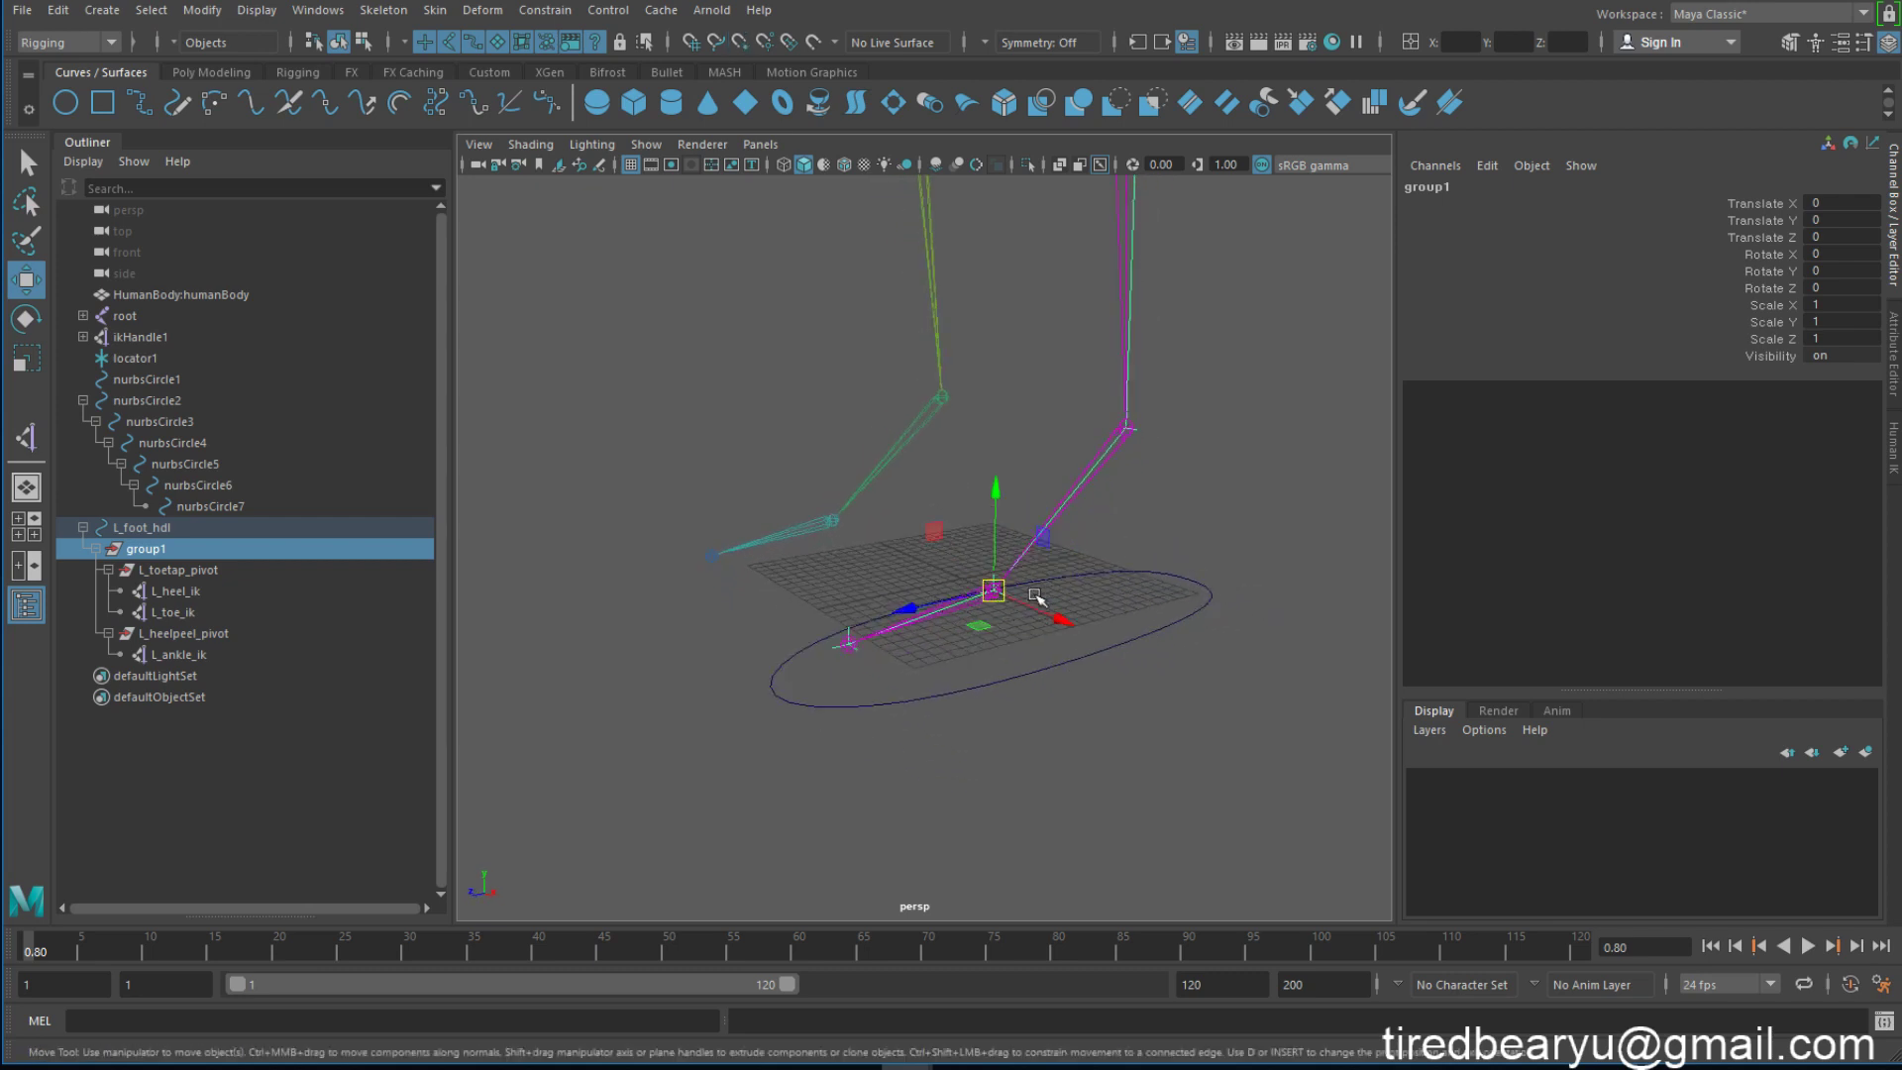
{"action": "left_click_drag", "start_coordinate": [999, 613], "coordinate": [1072, 620], "text": "alt"}
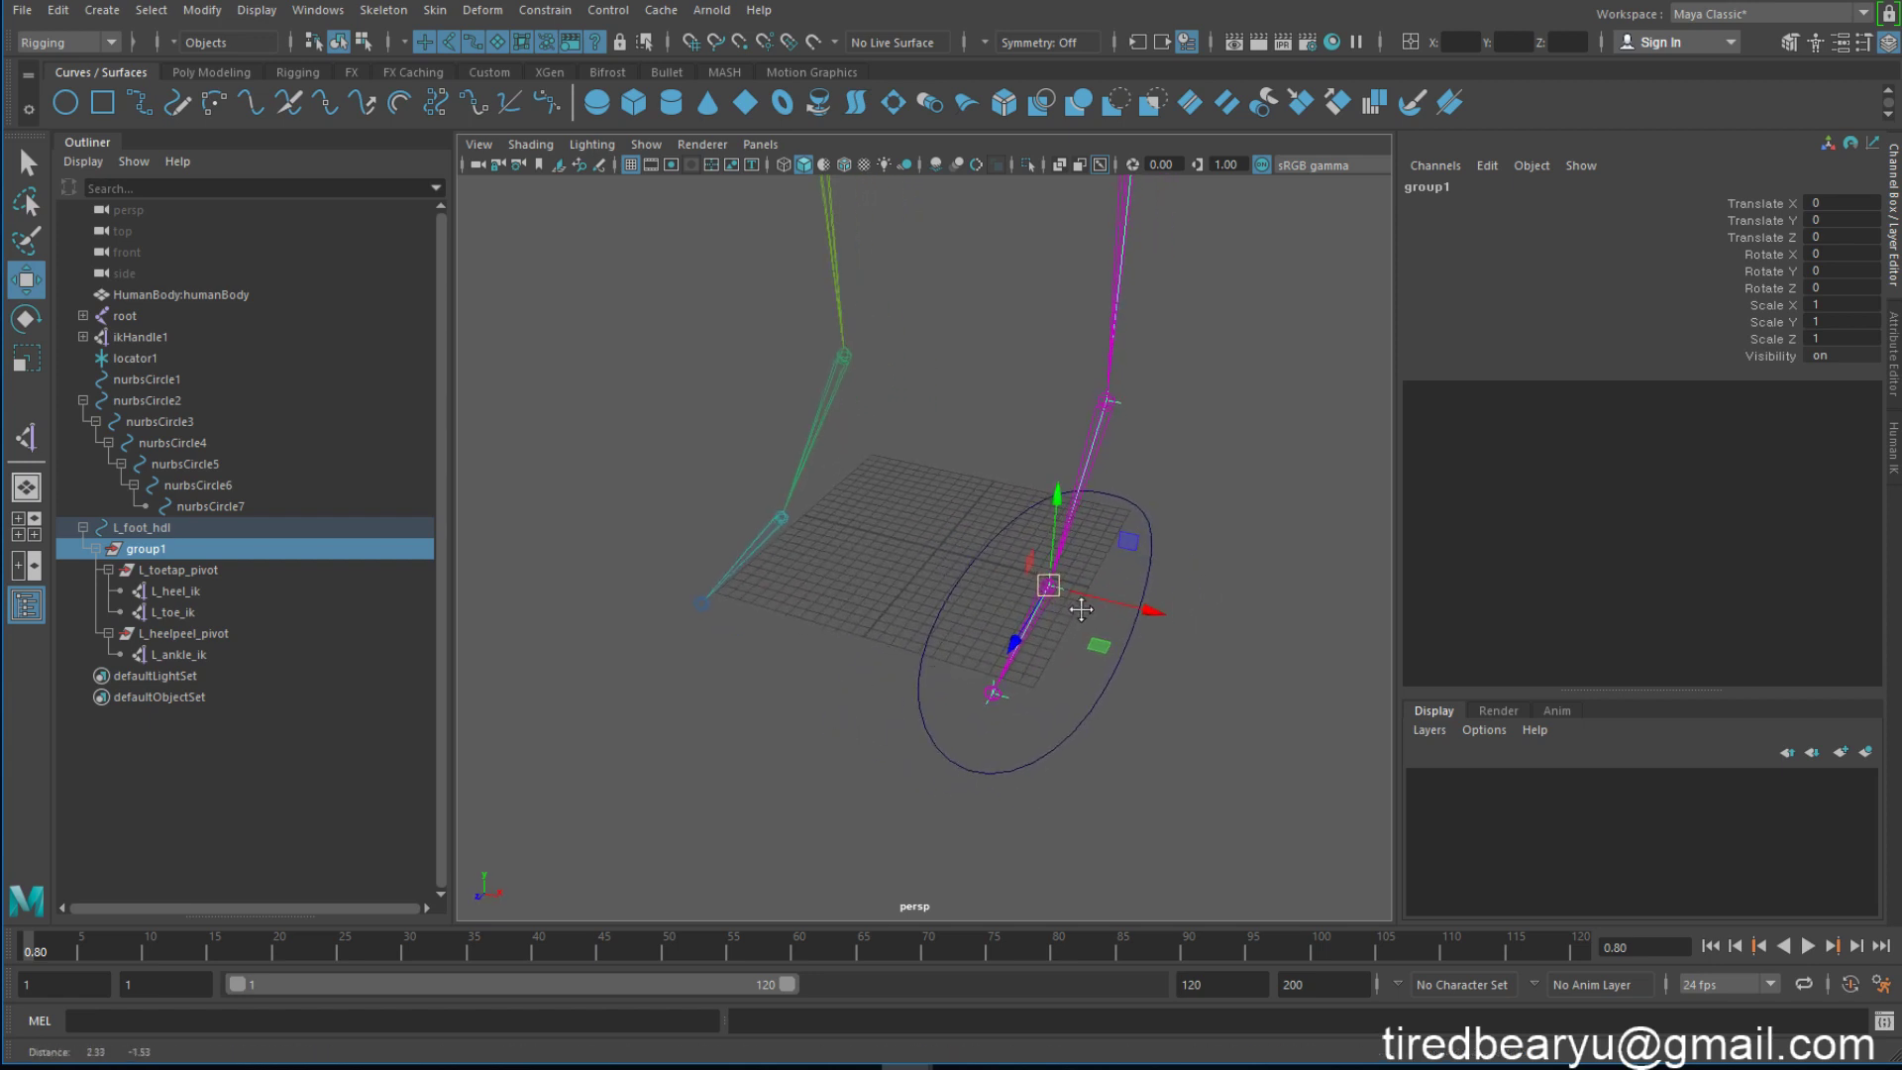
{"action": "key", "text": "e"}
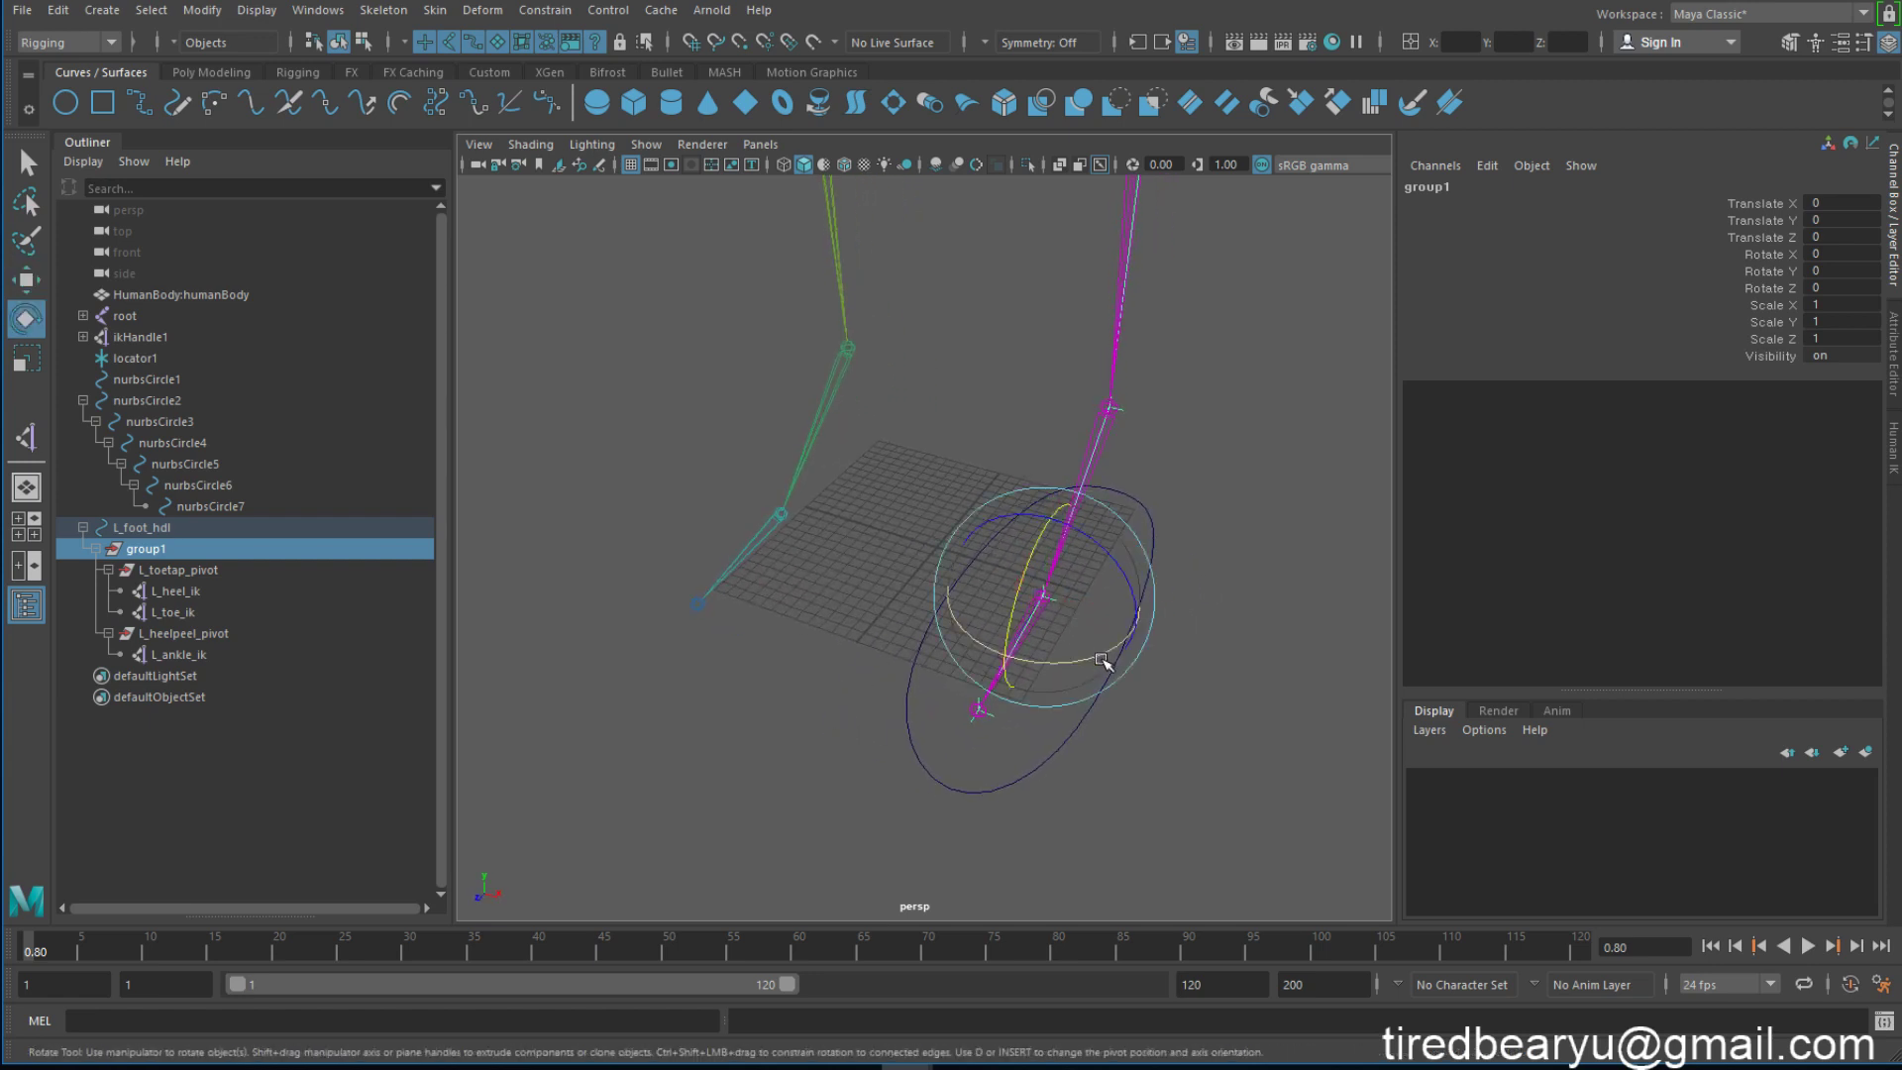
{"action": "mouse_move", "coordinate": [1097, 657]}
{"action": "left_mouse_down"}
{"action": "mouse_move", "coordinate": [1138, 630]}
{"action": "mouse_move", "coordinate": [1036, 637]}
{"action": "left_mouse_up"}
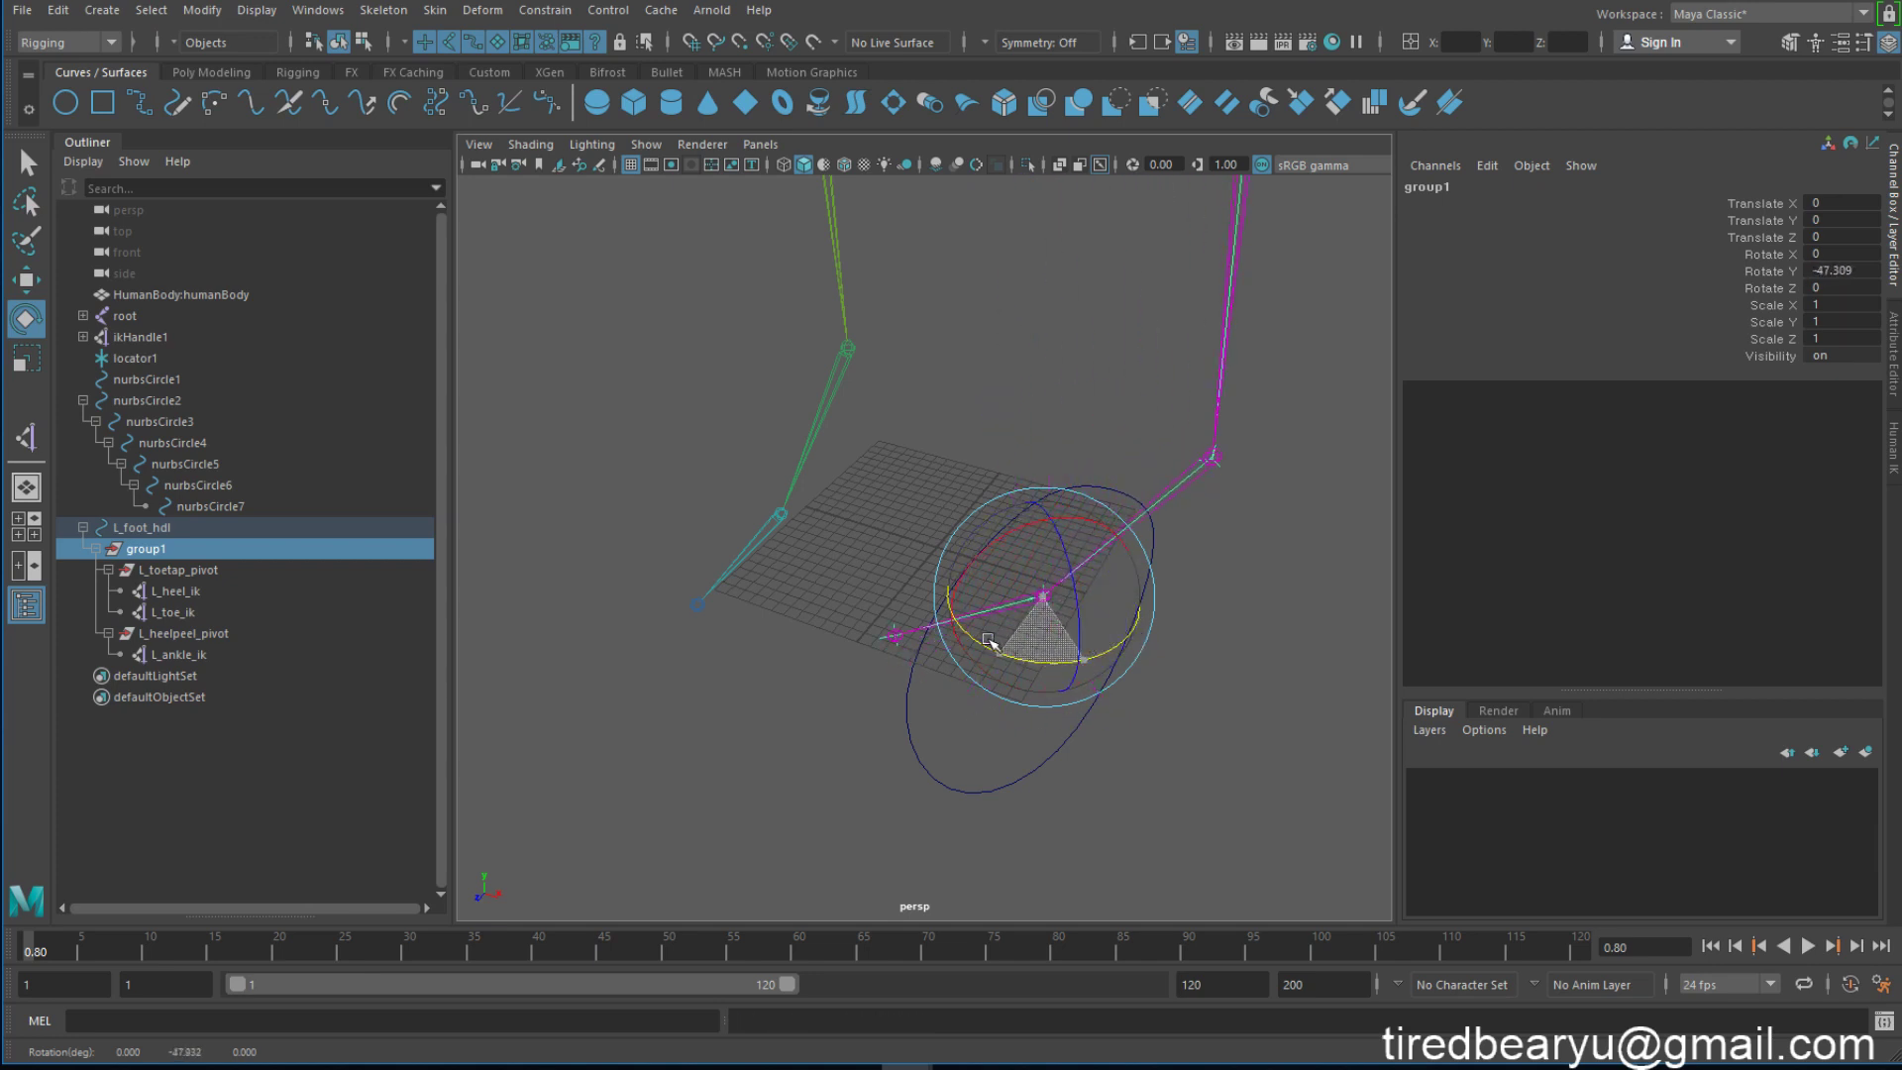
{"action": "key", "text": "ctrl+z"}
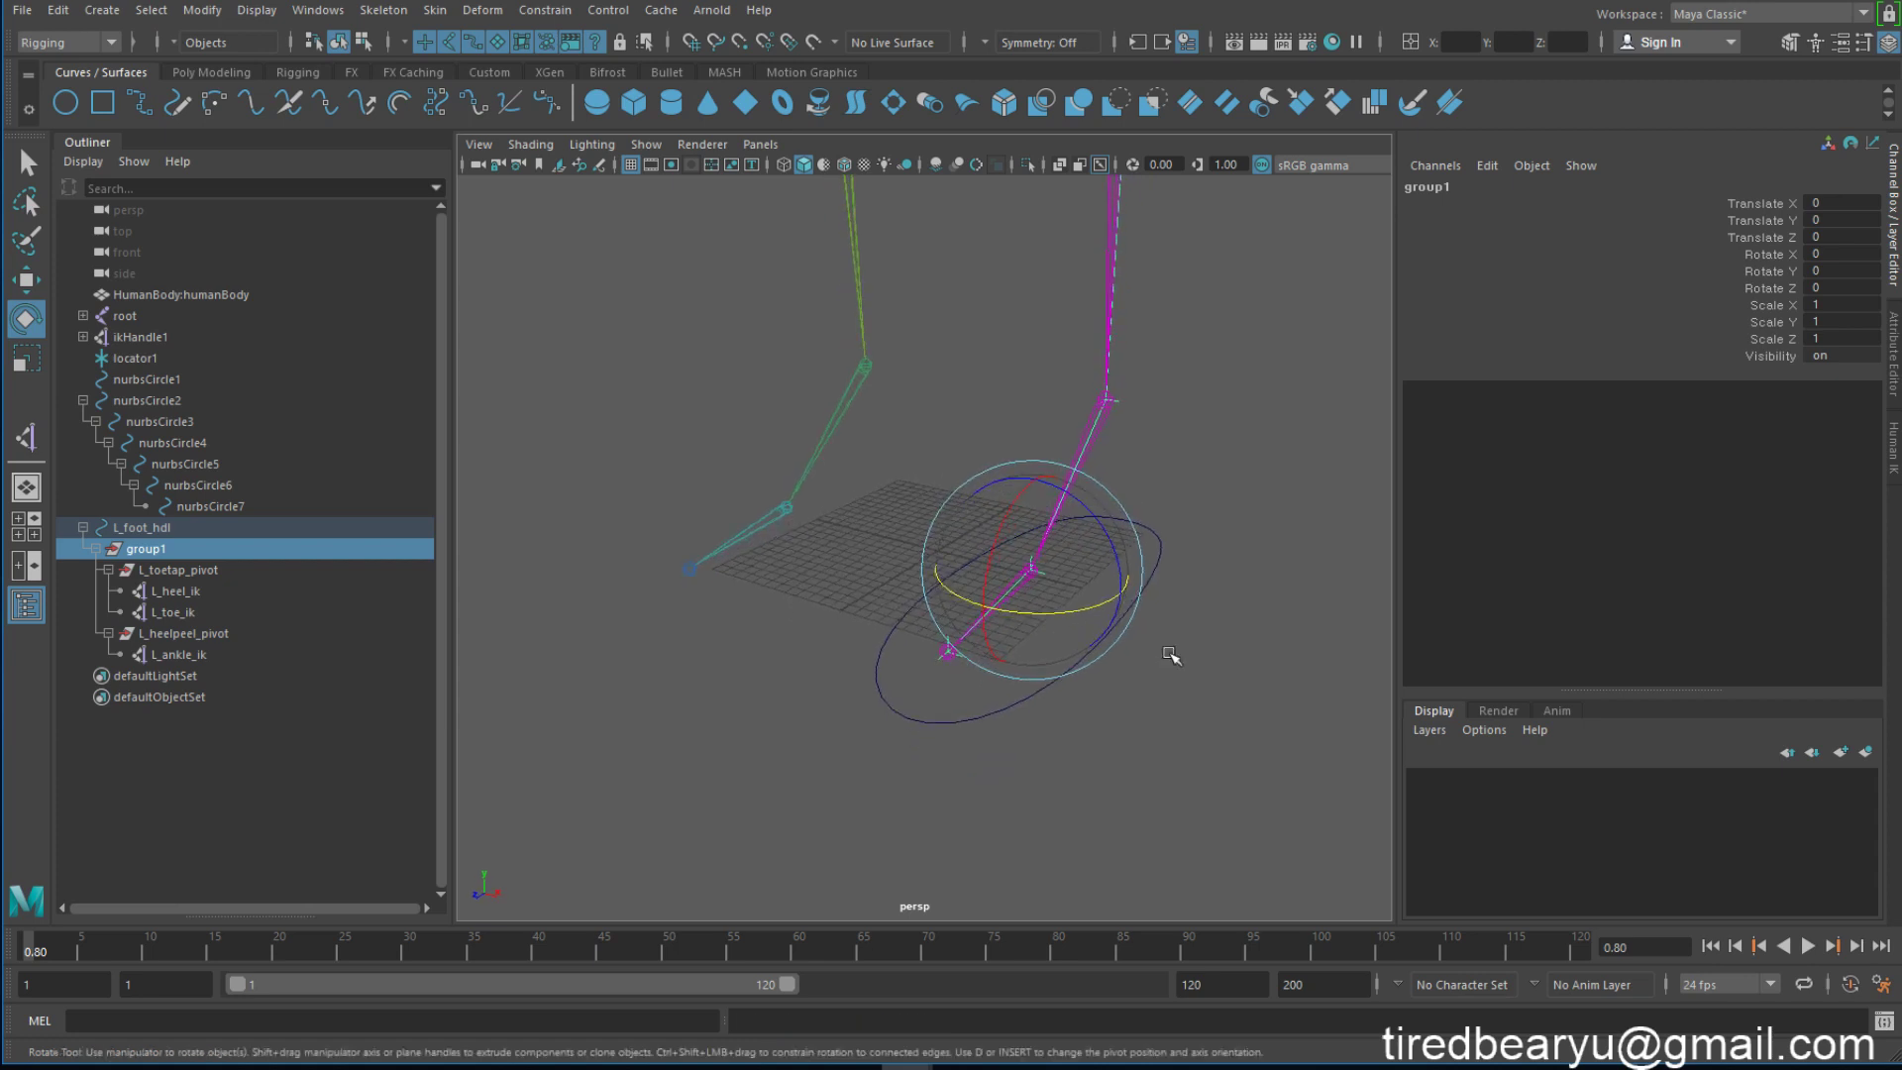
Step: Rename group1 to L_swivel_pivot
{"action": "key", "text": "q"}
{"action": "double_click", "coordinate": [1447, 188]}
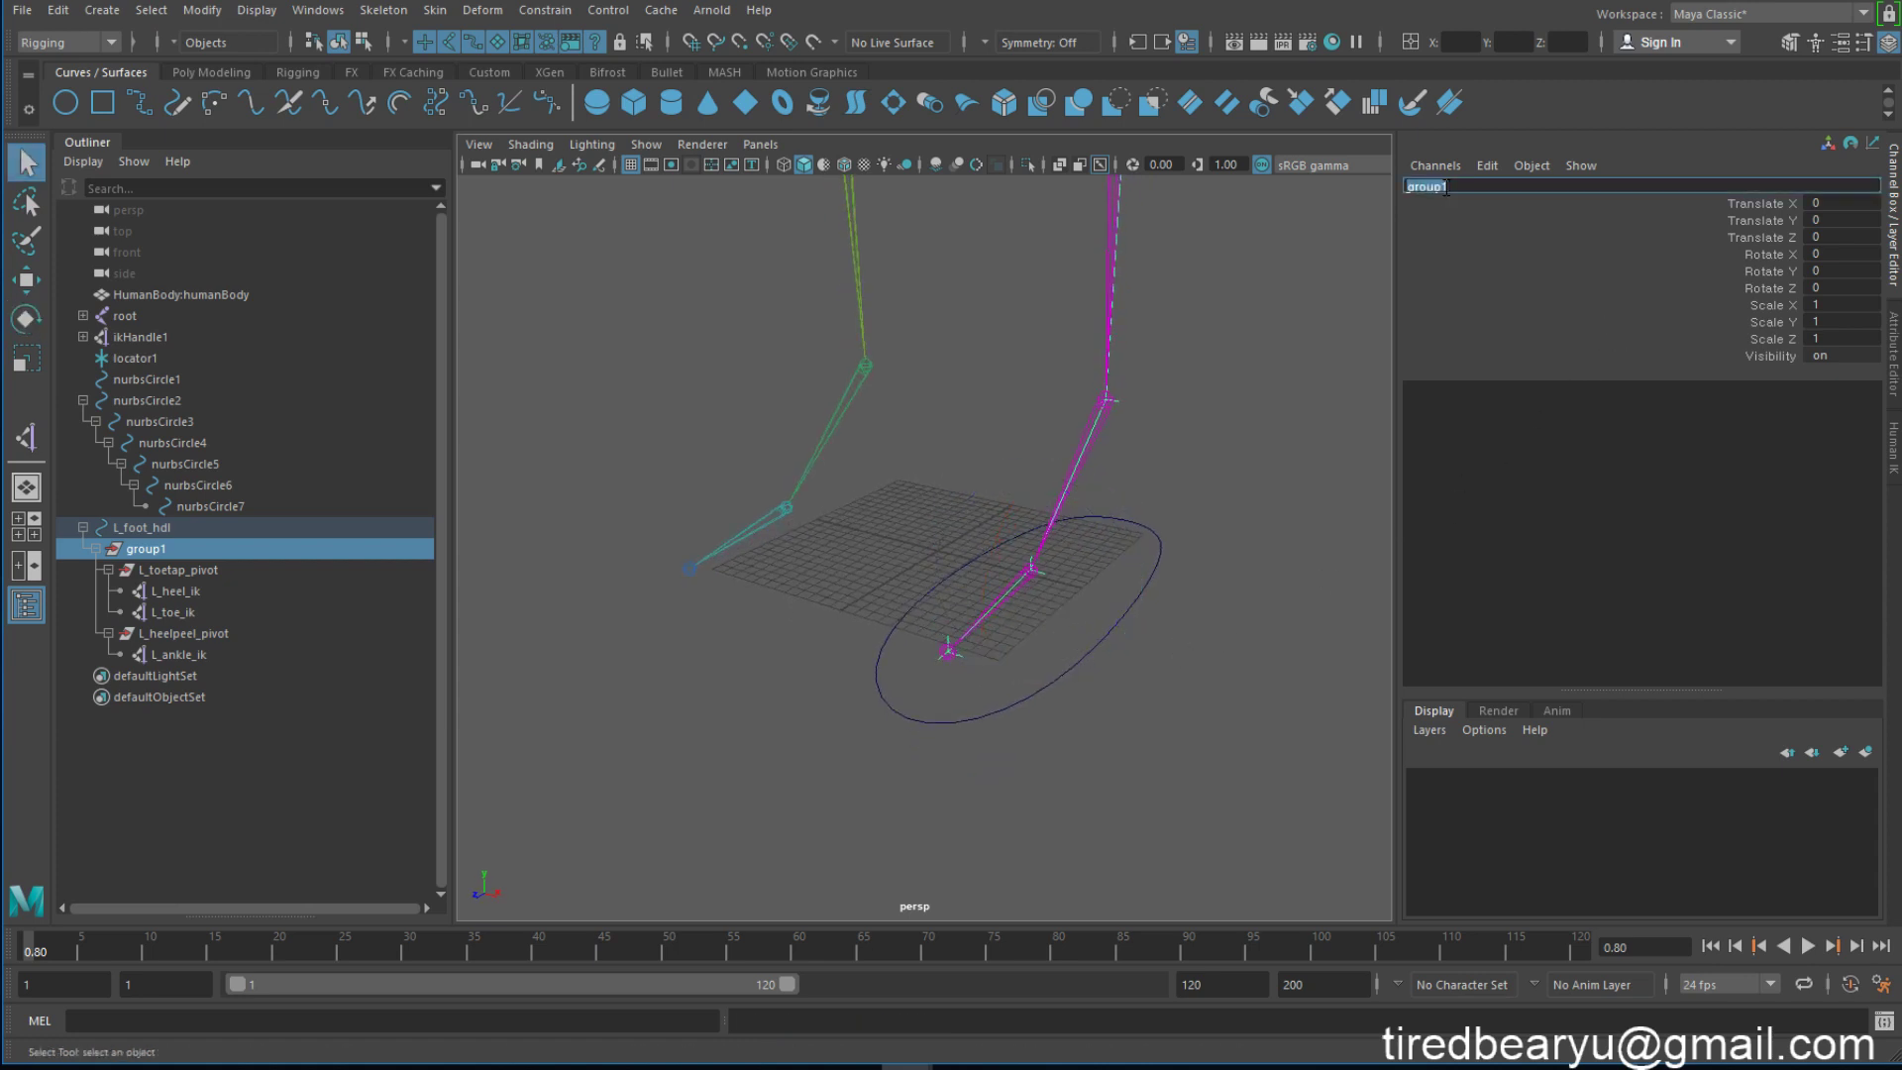
{"action": "type", "text": "L_swivel_pivot"}
{"action": "key", "text": "Return"}
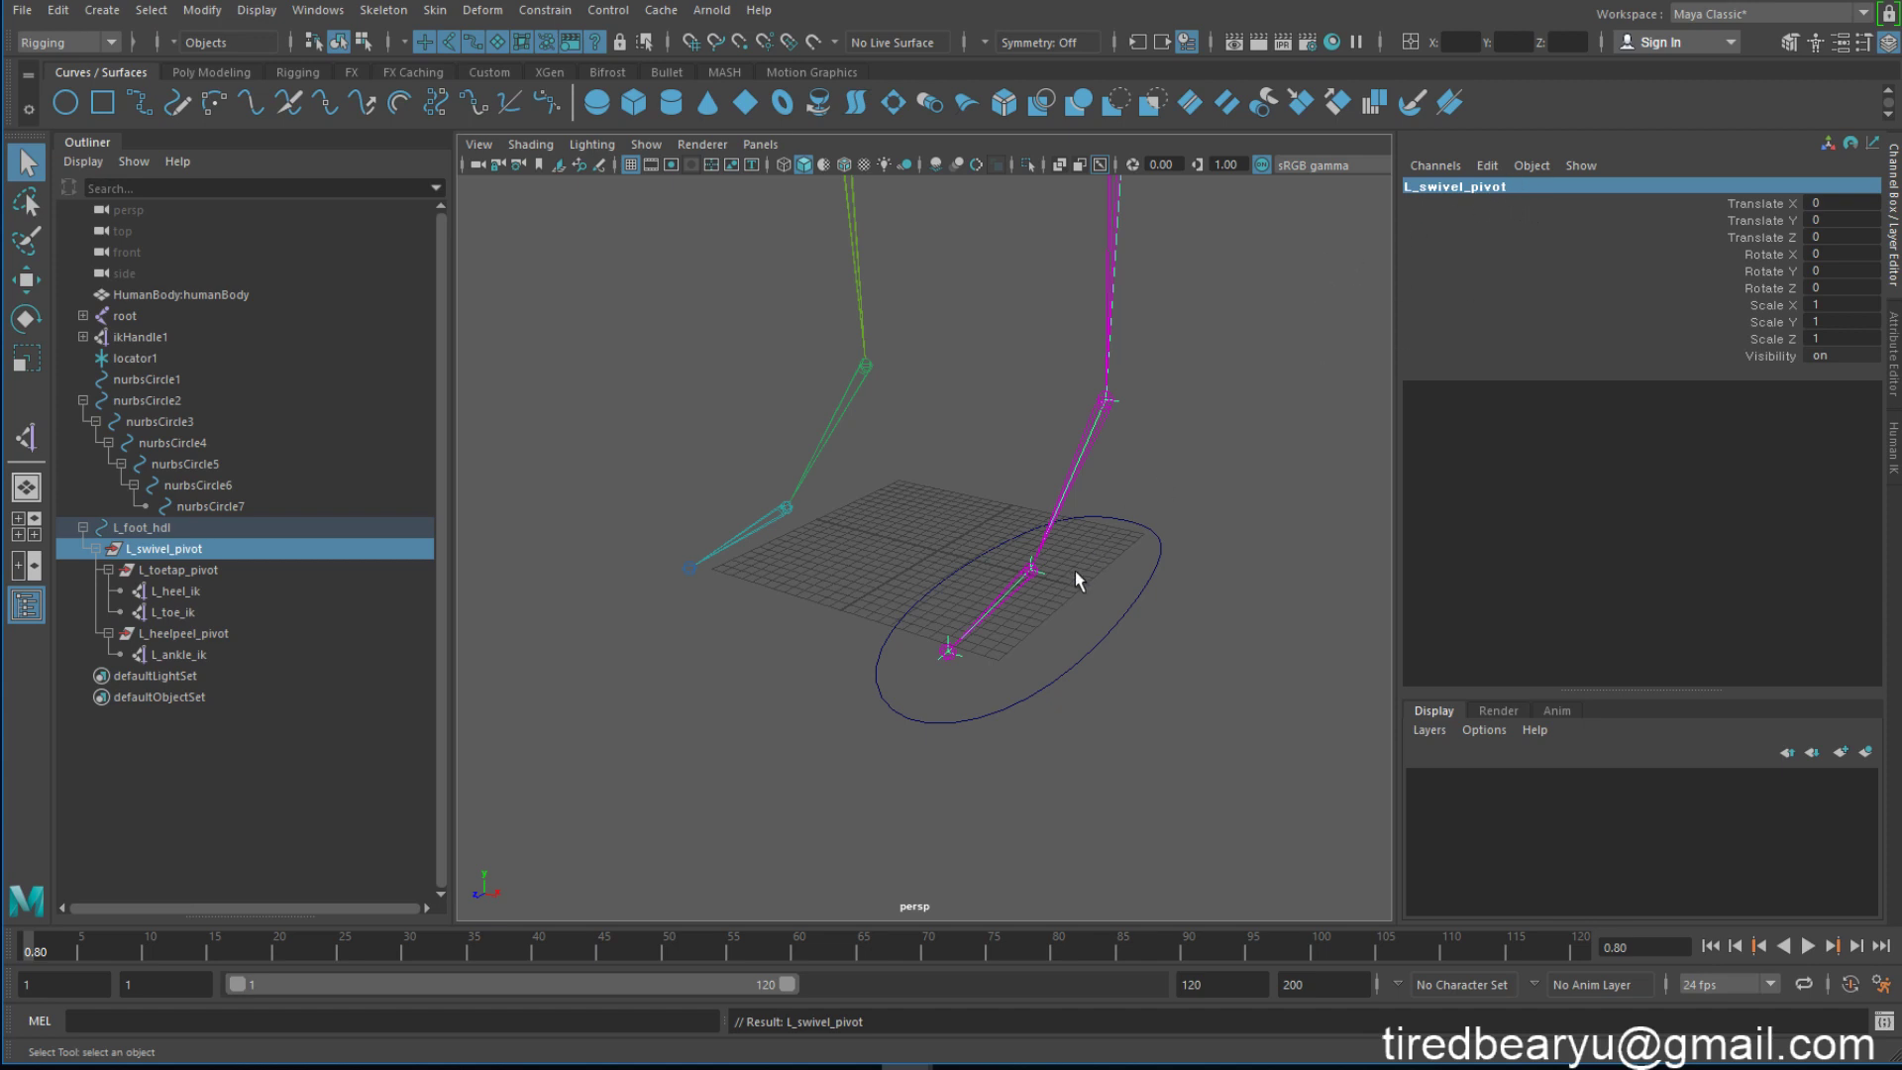
{"action": "left_click_drag", "start_coordinate": [1077, 578], "coordinate": [965, 562], "text": "alt"}
Step: Group L_swivel_pivot and move the new group's pivot to the toe tip
{"action": "left_click", "coordinate": [186, 569]}
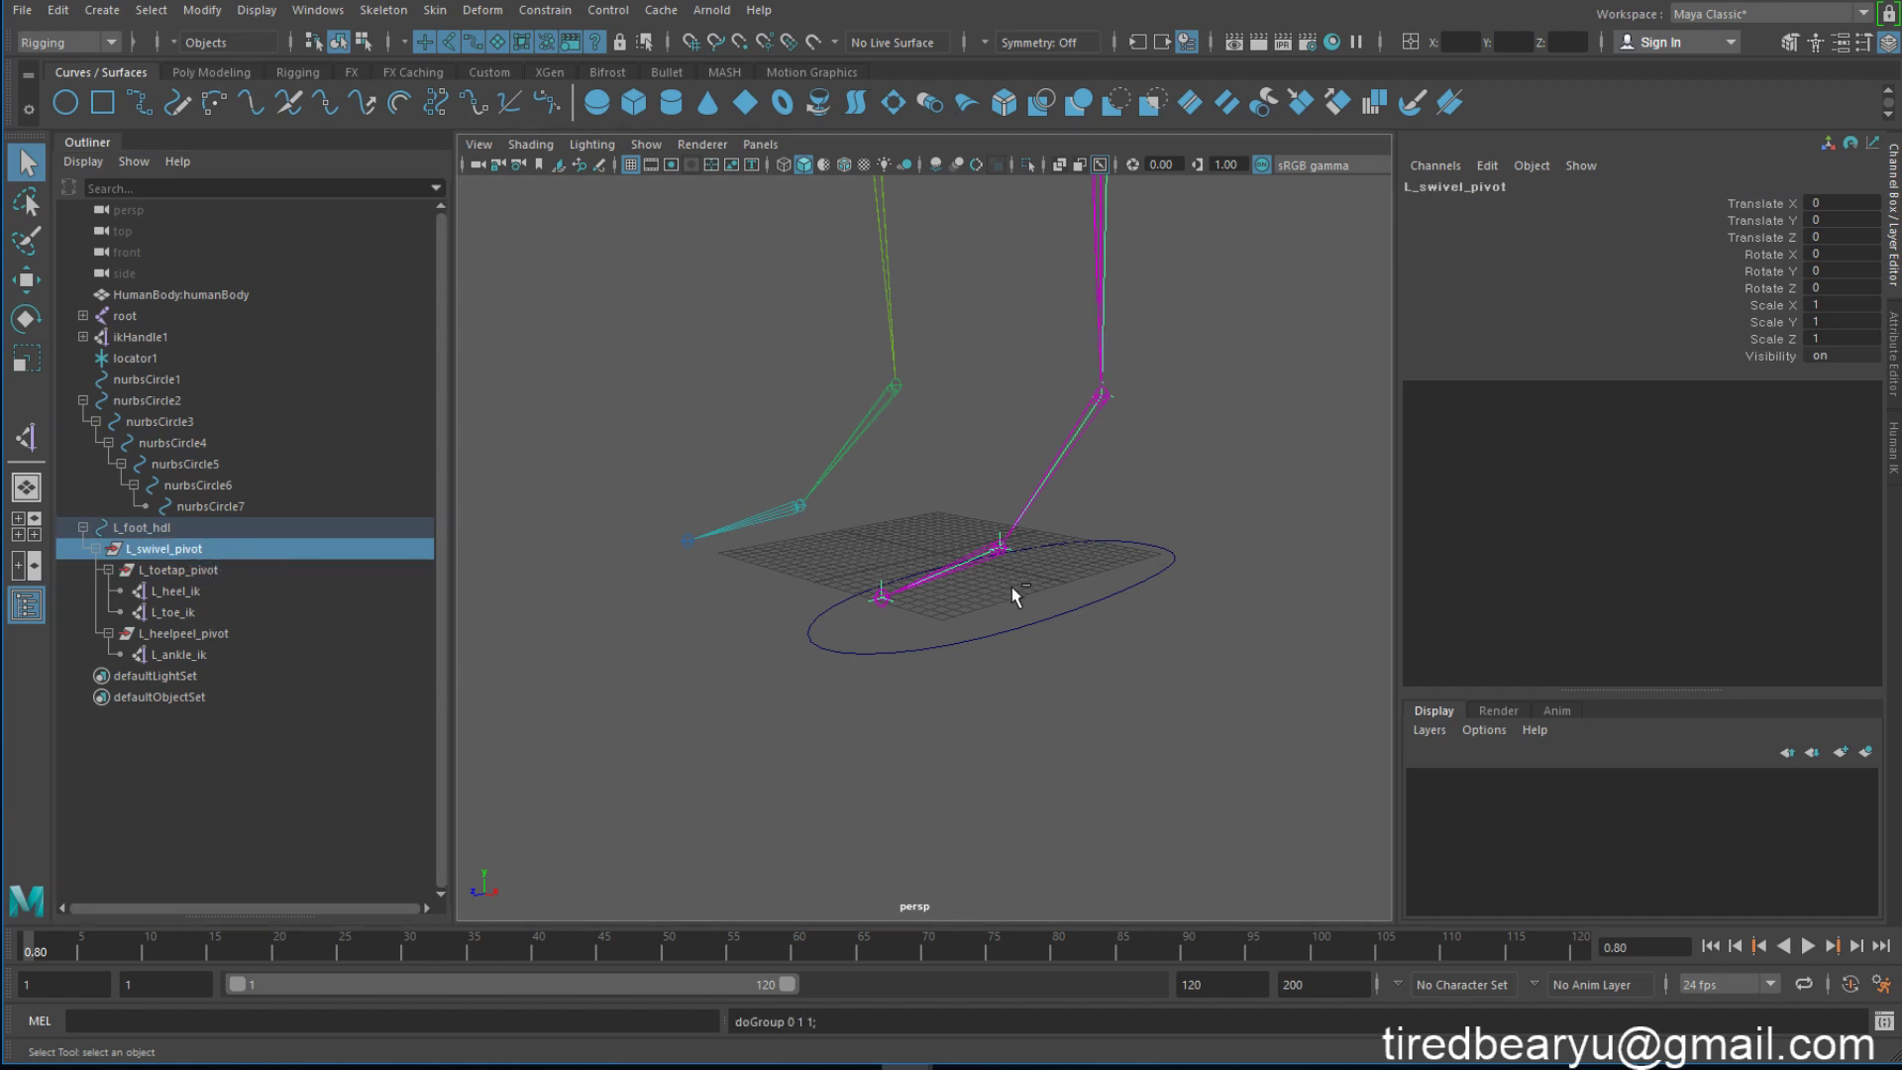
{"action": "key", "text": "ctrl+g"}
{"action": "left_click_drag", "start_coordinate": [1030, 584], "coordinate": [1033, 603], "text": "alt"}
{"action": "key", "text": "w"}
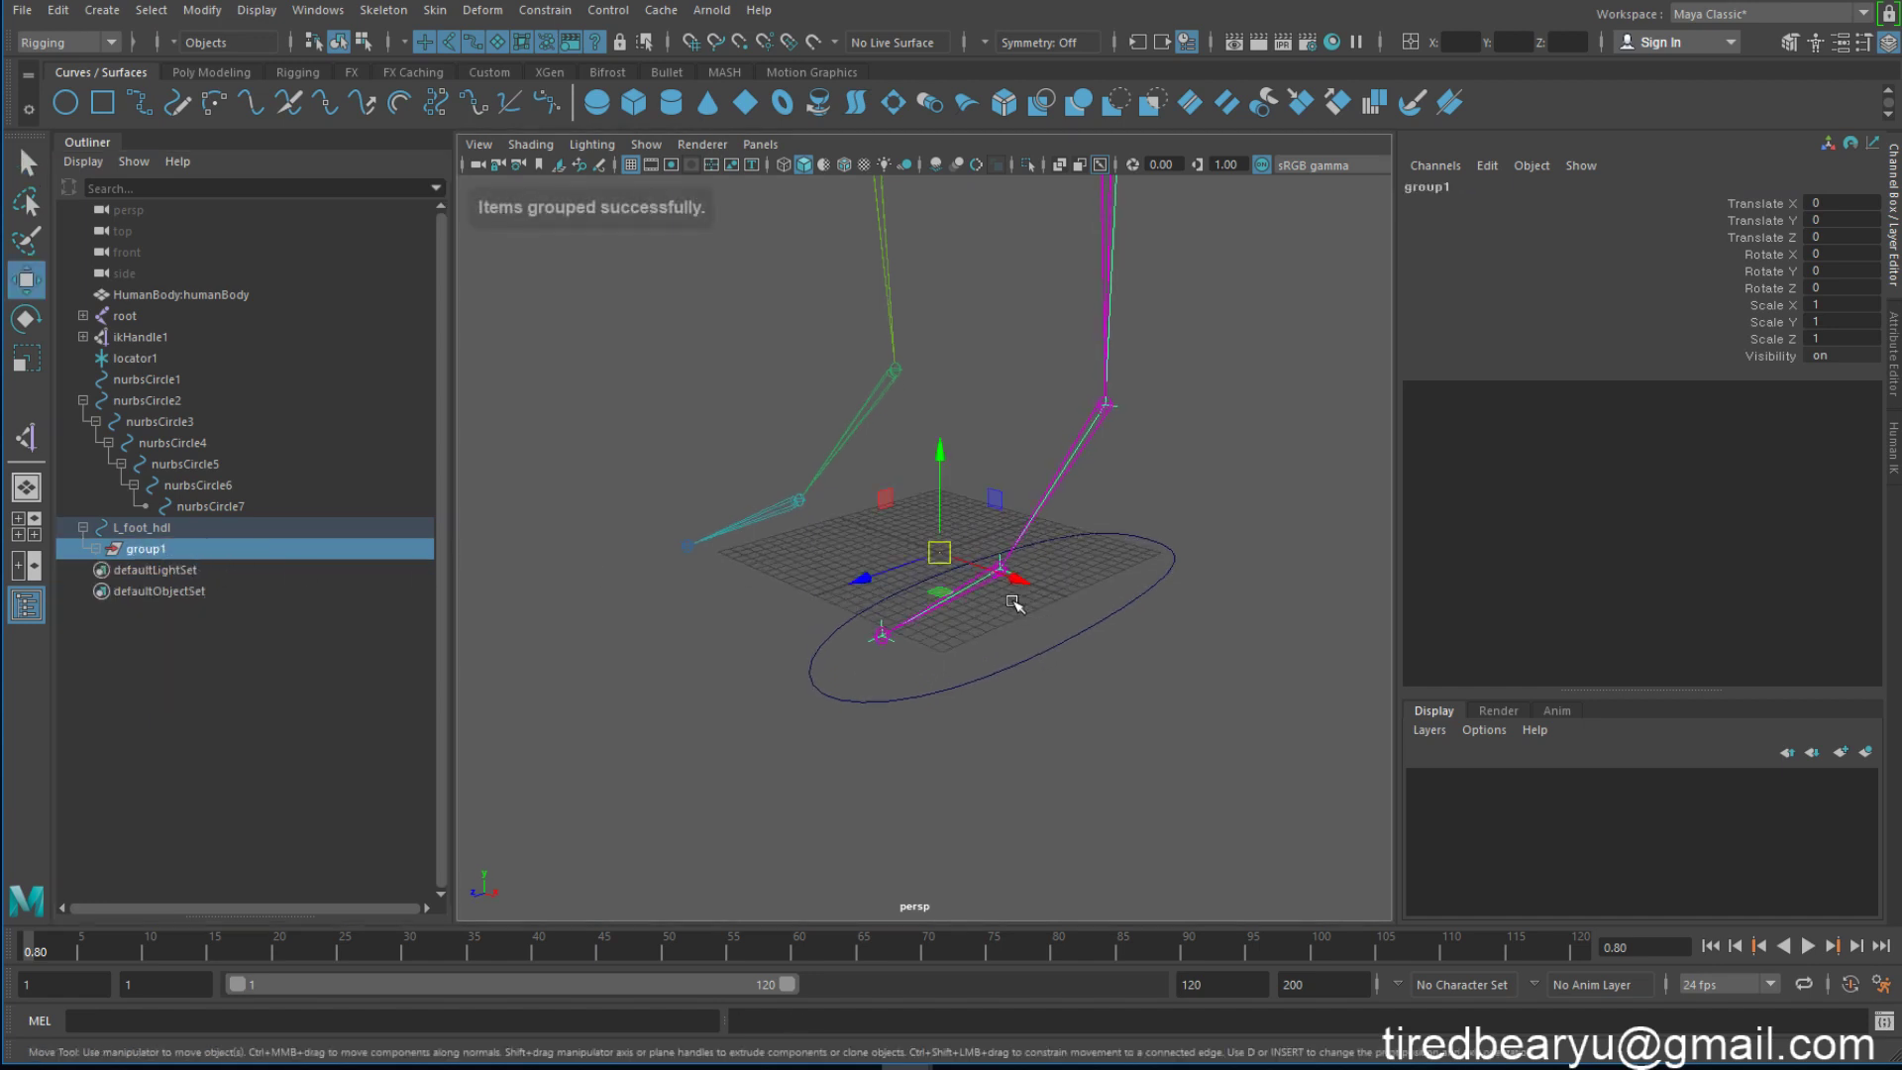
{"action": "left_click_drag", "start_coordinate": [969, 629], "coordinate": [884, 666], "text": "alt"}
{"action": "key", "text": "Insert"}
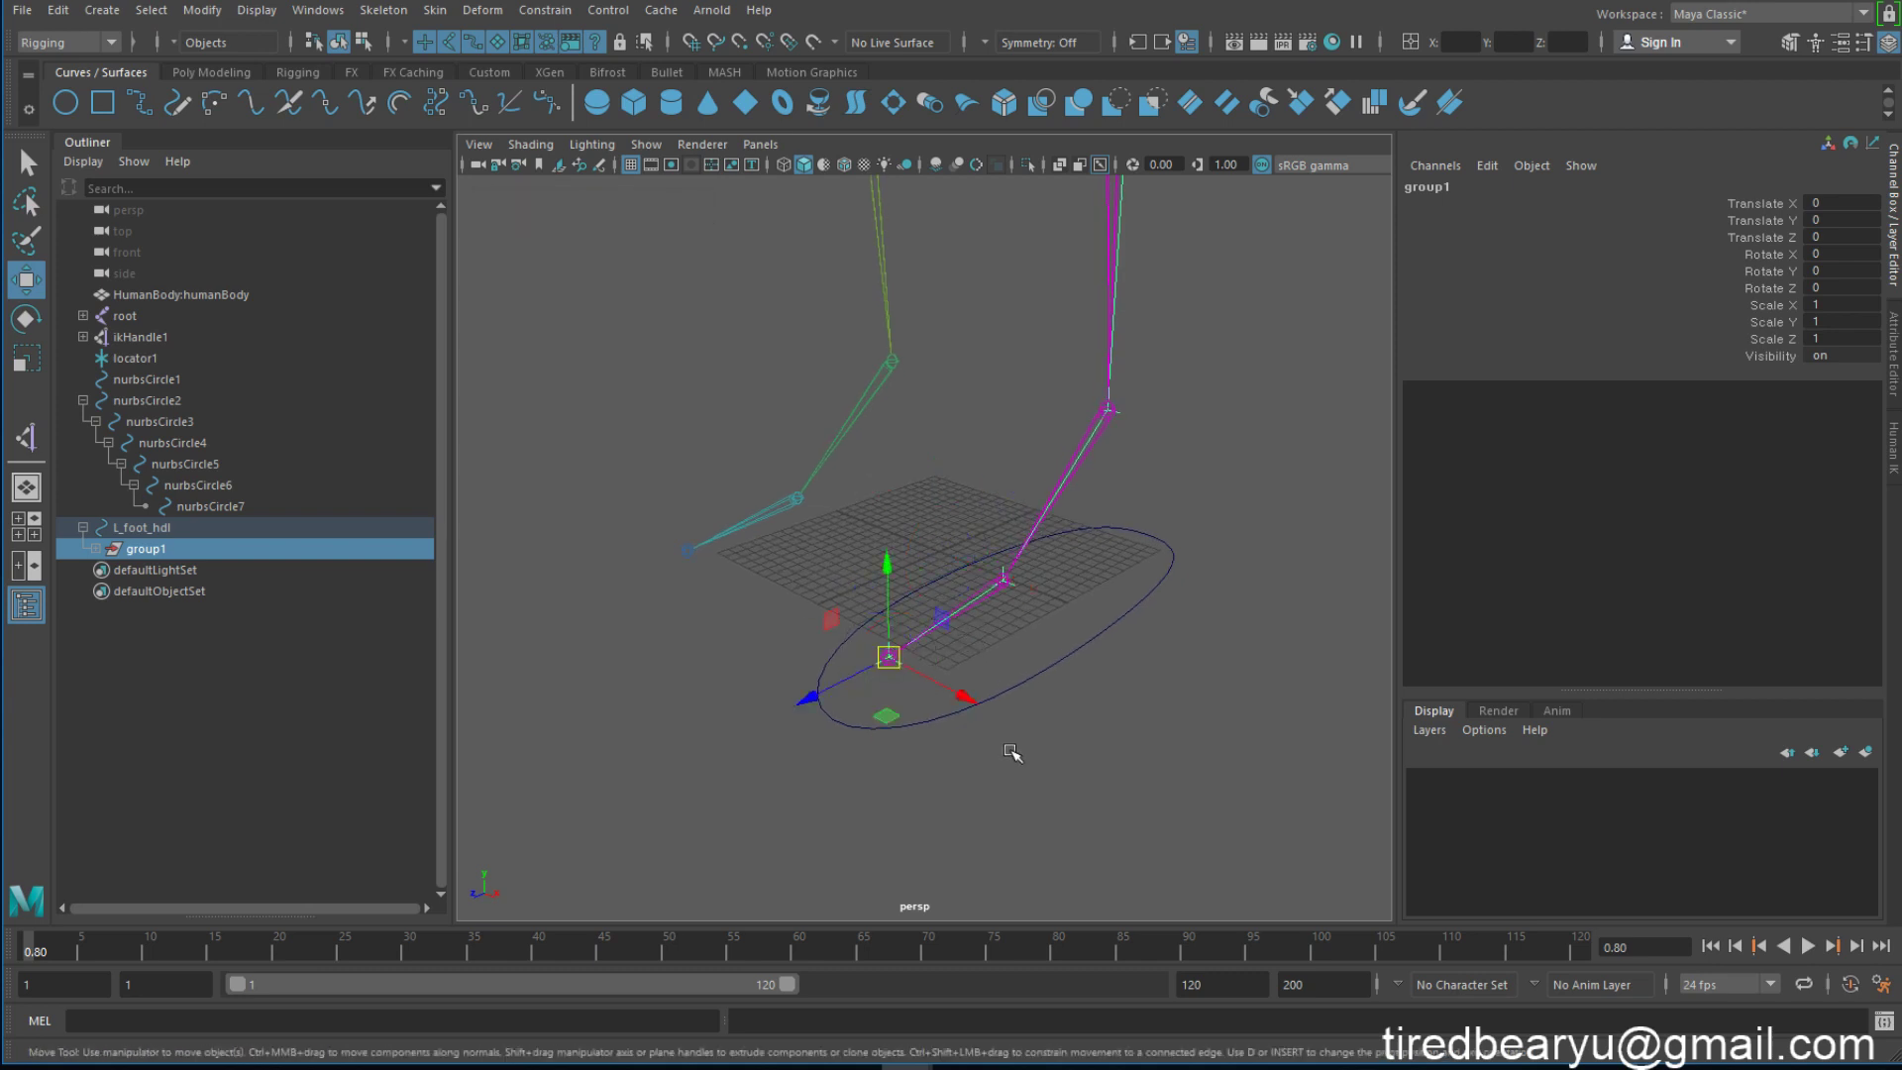
Step: Test-rotate the new group on the toe tip twice, undoing each time
{"action": "left_click_drag", "start_coordinate": [1009, 750], "coordinate": [934, 683], "text": "alt"}
{"action": "key", "text": "e"}
{"action": "mouse_move", "coordinate": [824, 503]}
{"action": "left_mouse_down"}
{"action": "mouse_move", "coordinate": [849, 518]}
{"action": "mouse_move", "coordinate": [768, 555]}
{"action": "left_mouse_up"}
{"action": "key", "text": "ctrl+z"}
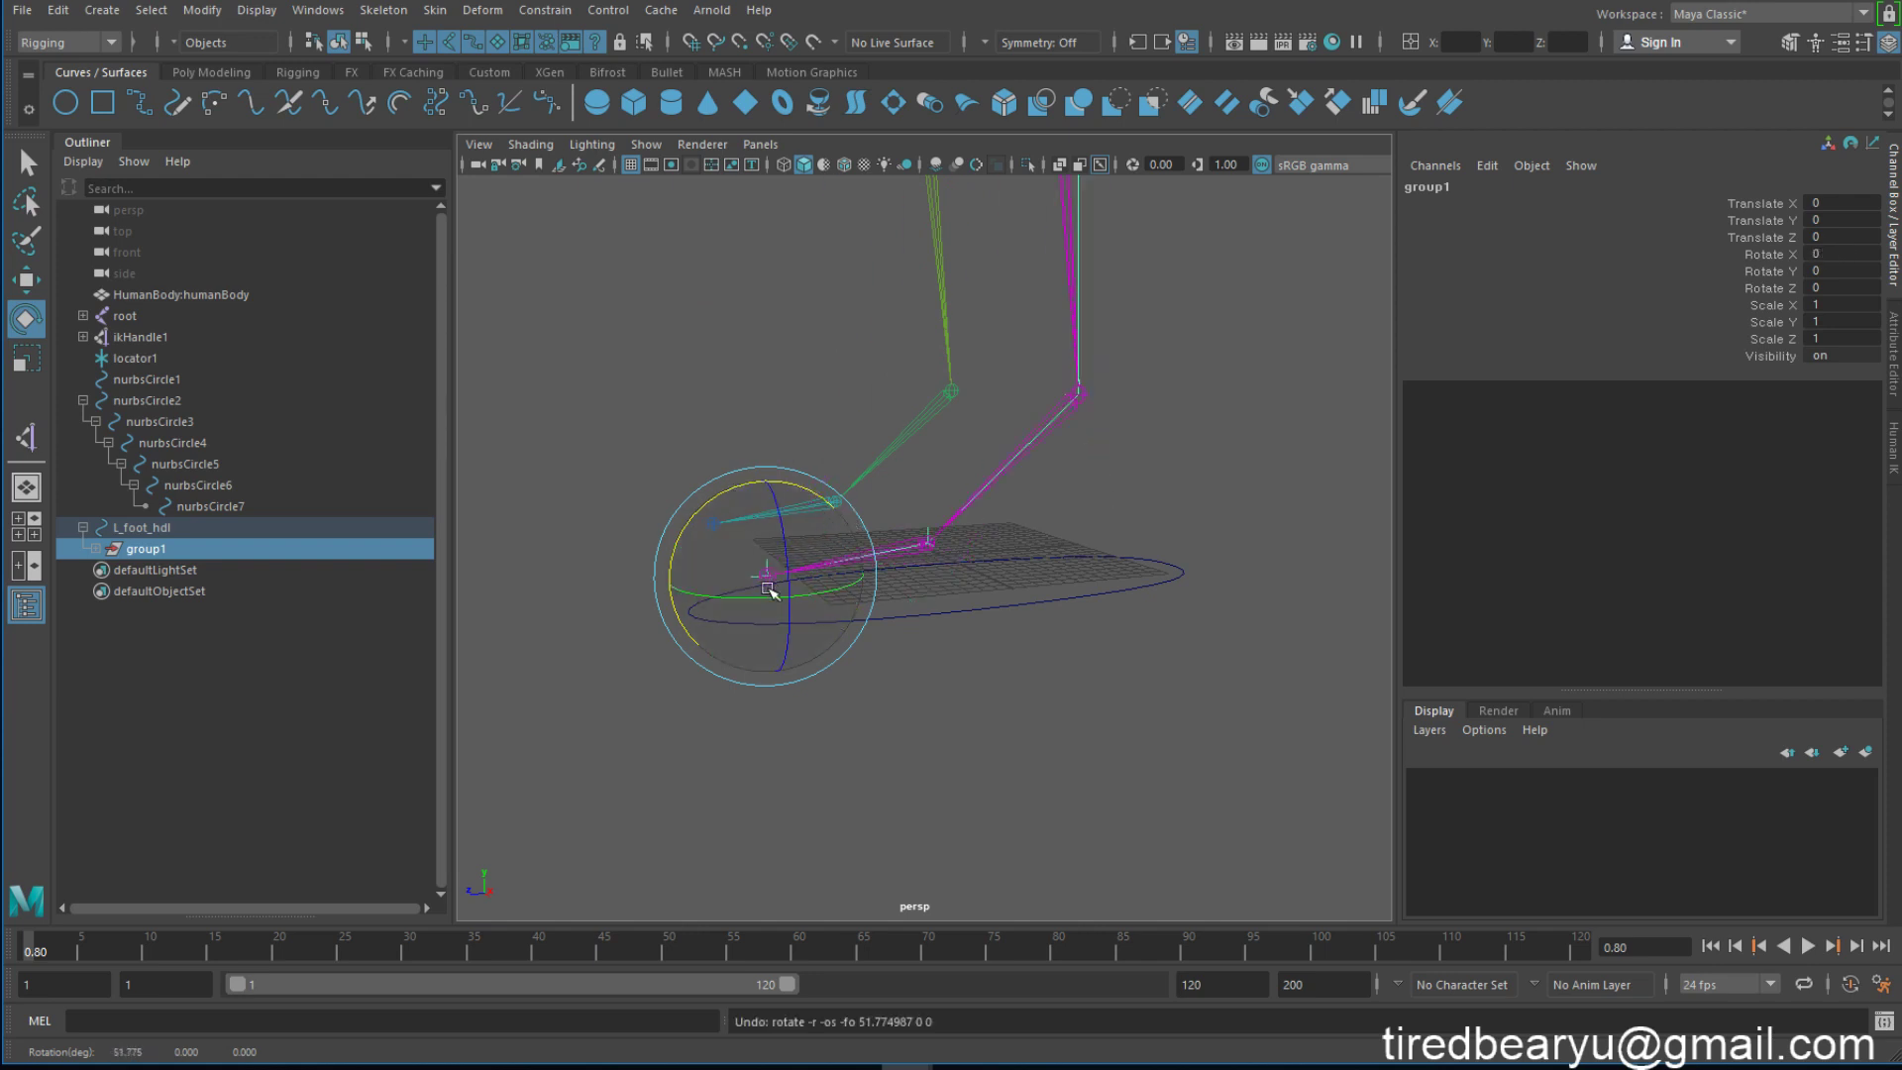
{"action": "left_click_drag", "start_coordinate": [759, 485], "coordinate": [672, 502]}
{"action": "key", "text": "ctrl+z"}
Step: Rename group1 to L_toetip_pivot and expand it to show L_swivel_pivot's children
{"action": "double_click", "coordinate": [1454, 186]}
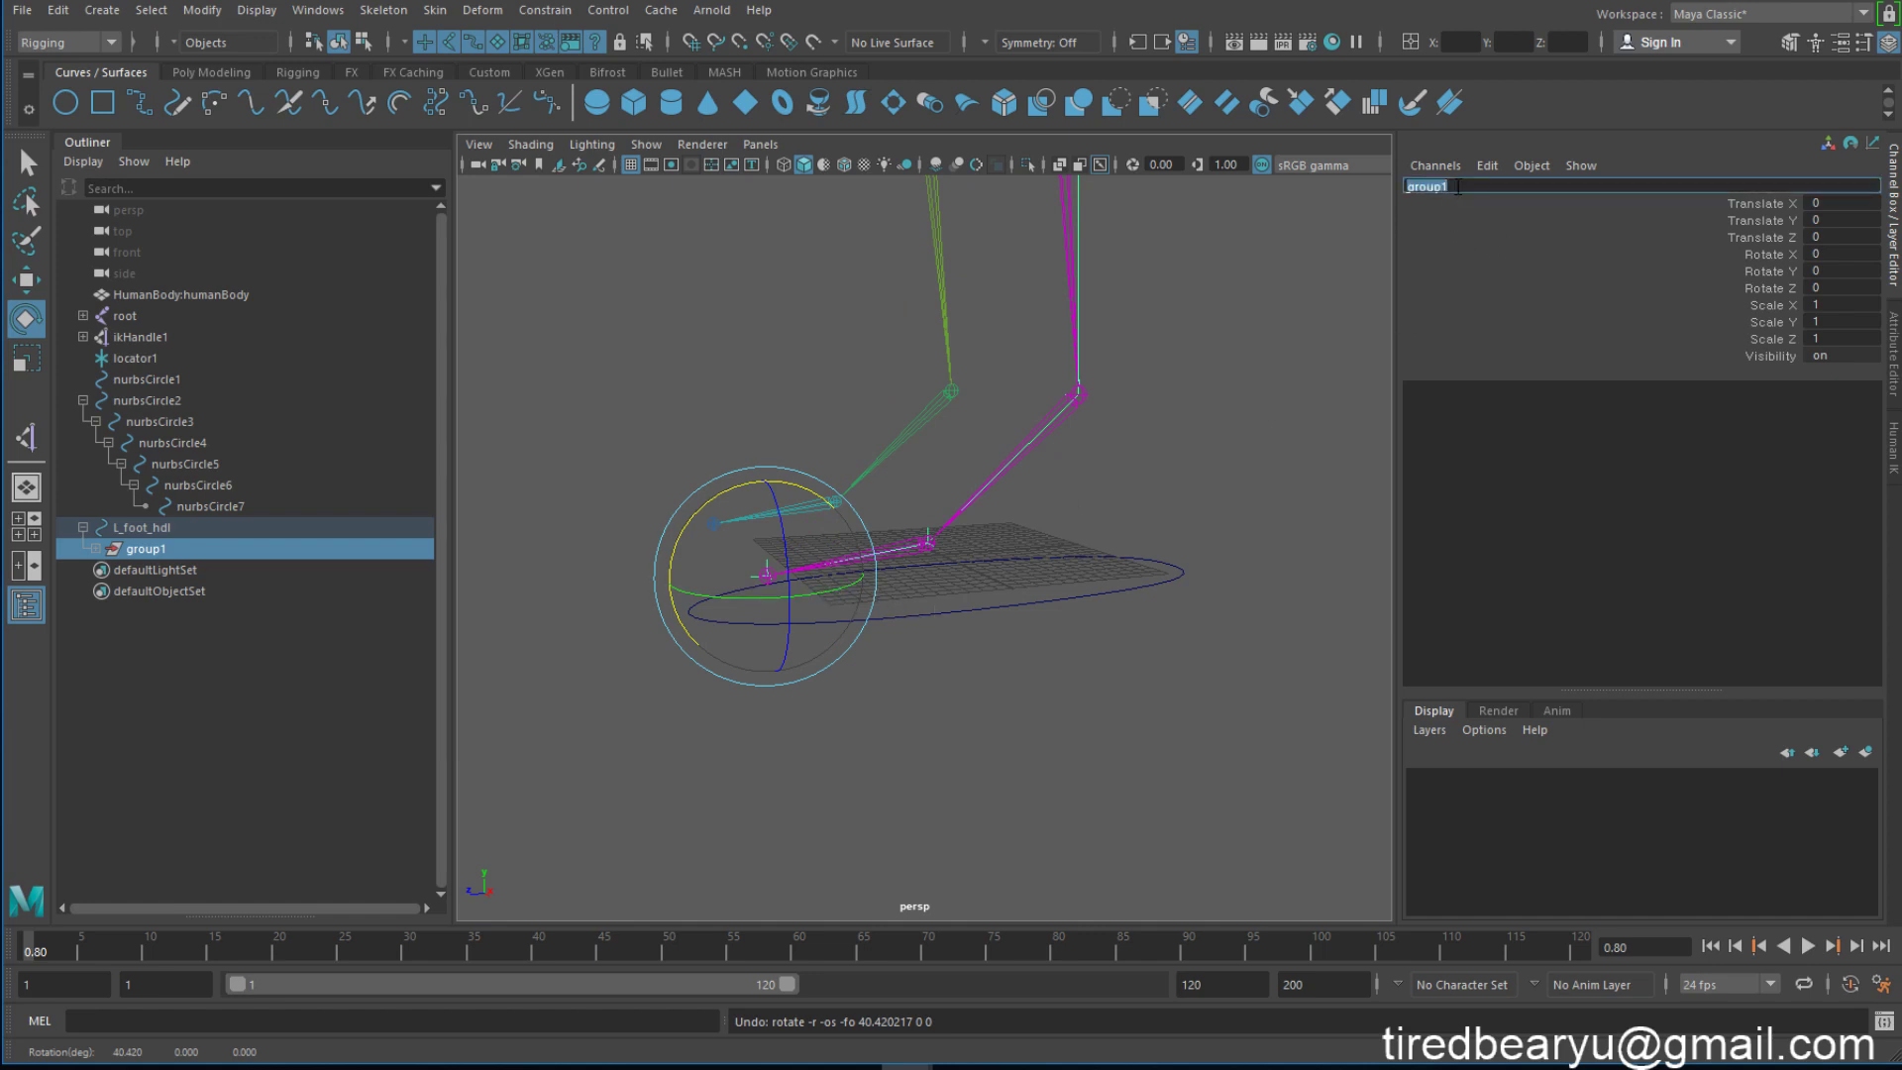
{"action": "type", "text": "t"}
{"action": "type", "text": "L_"}
{"action": "key", "text": "Return"}
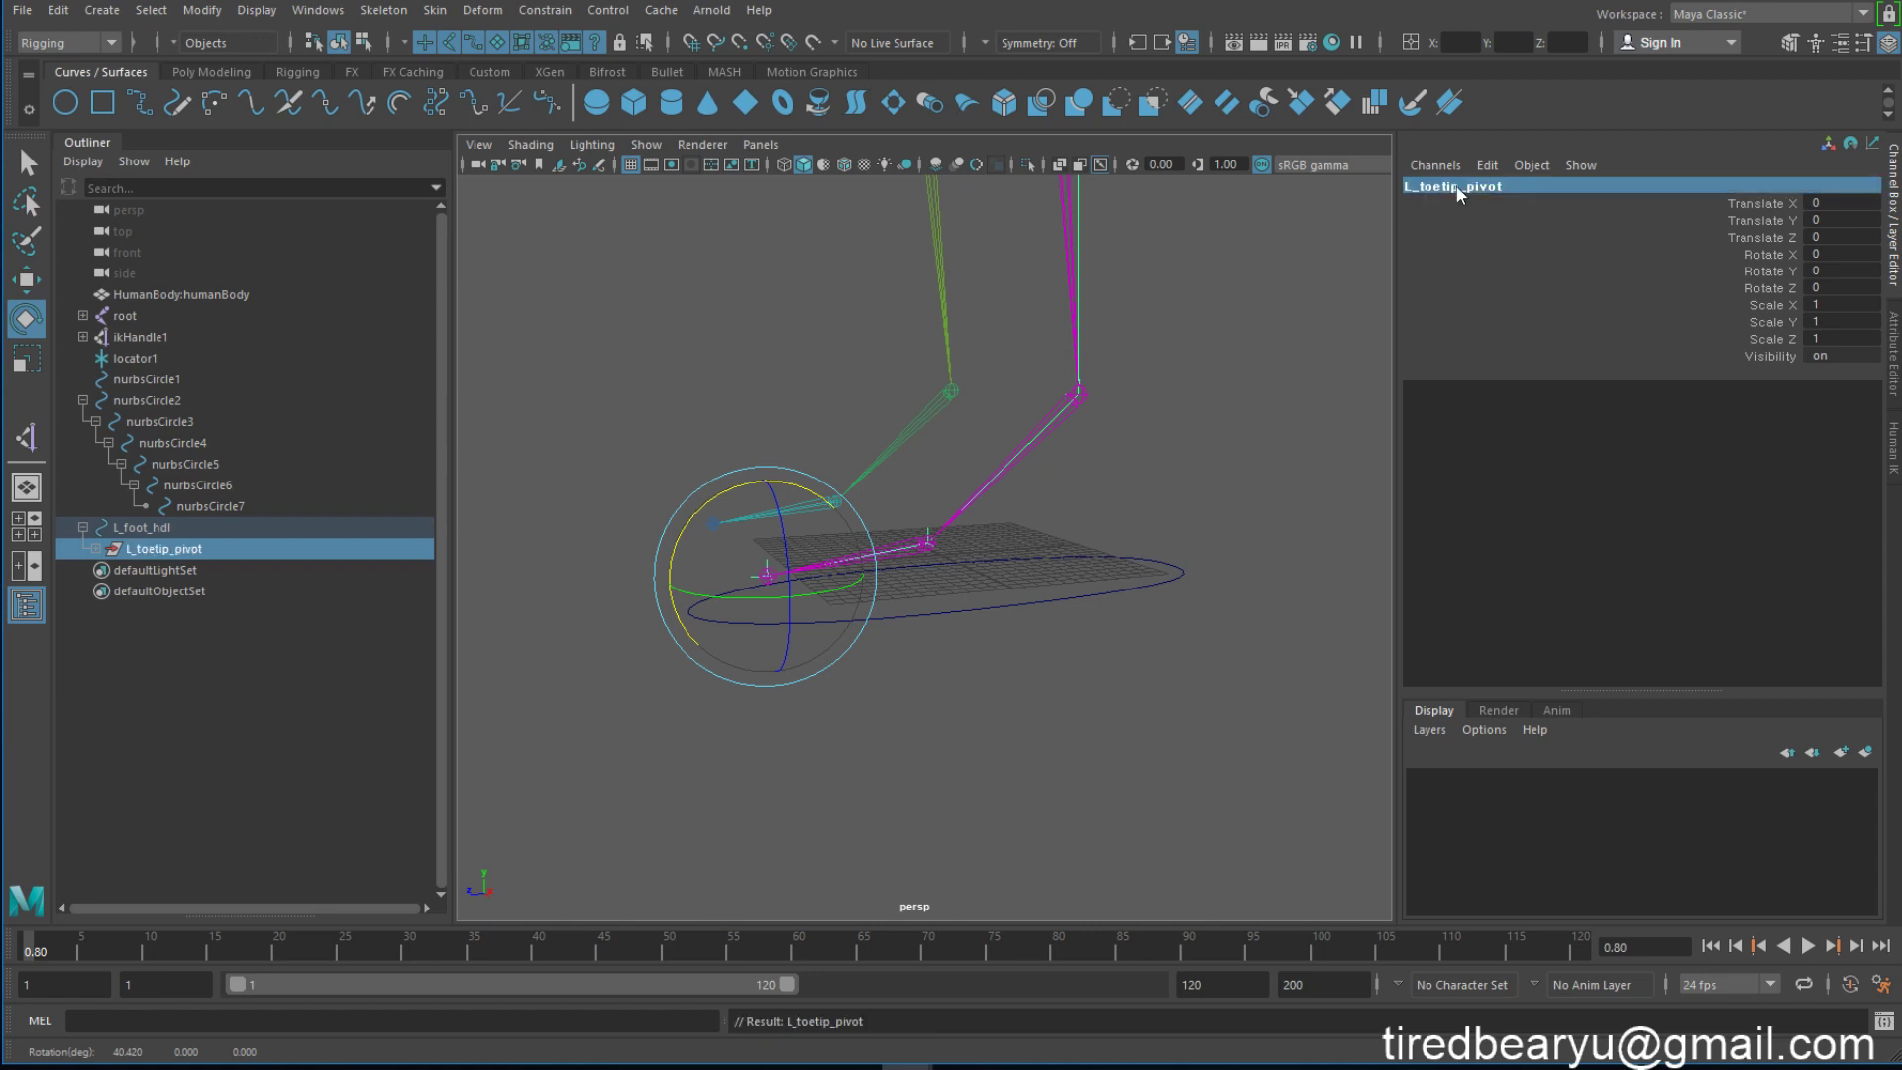
{"action": "left_click", "coordinate": [96, 549]}
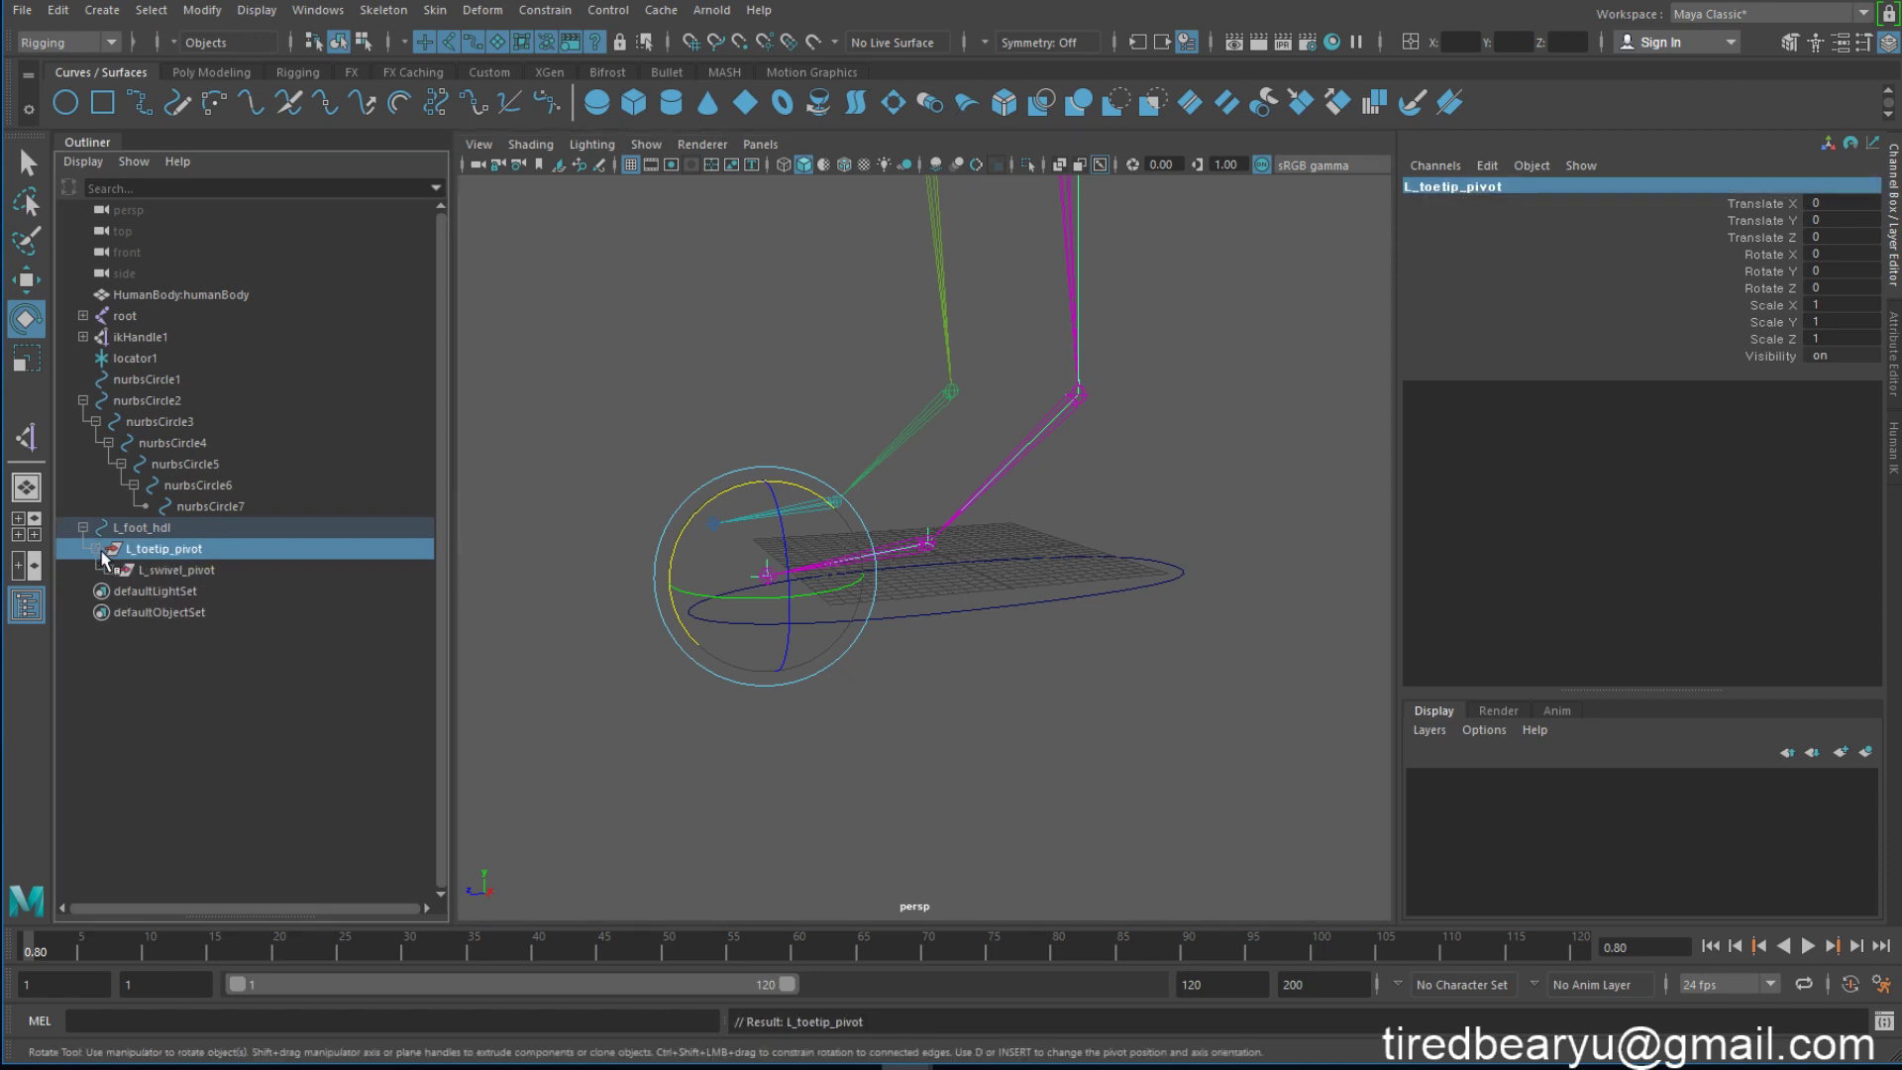
{"action": "left_click", "coordinate": [109, 569]}
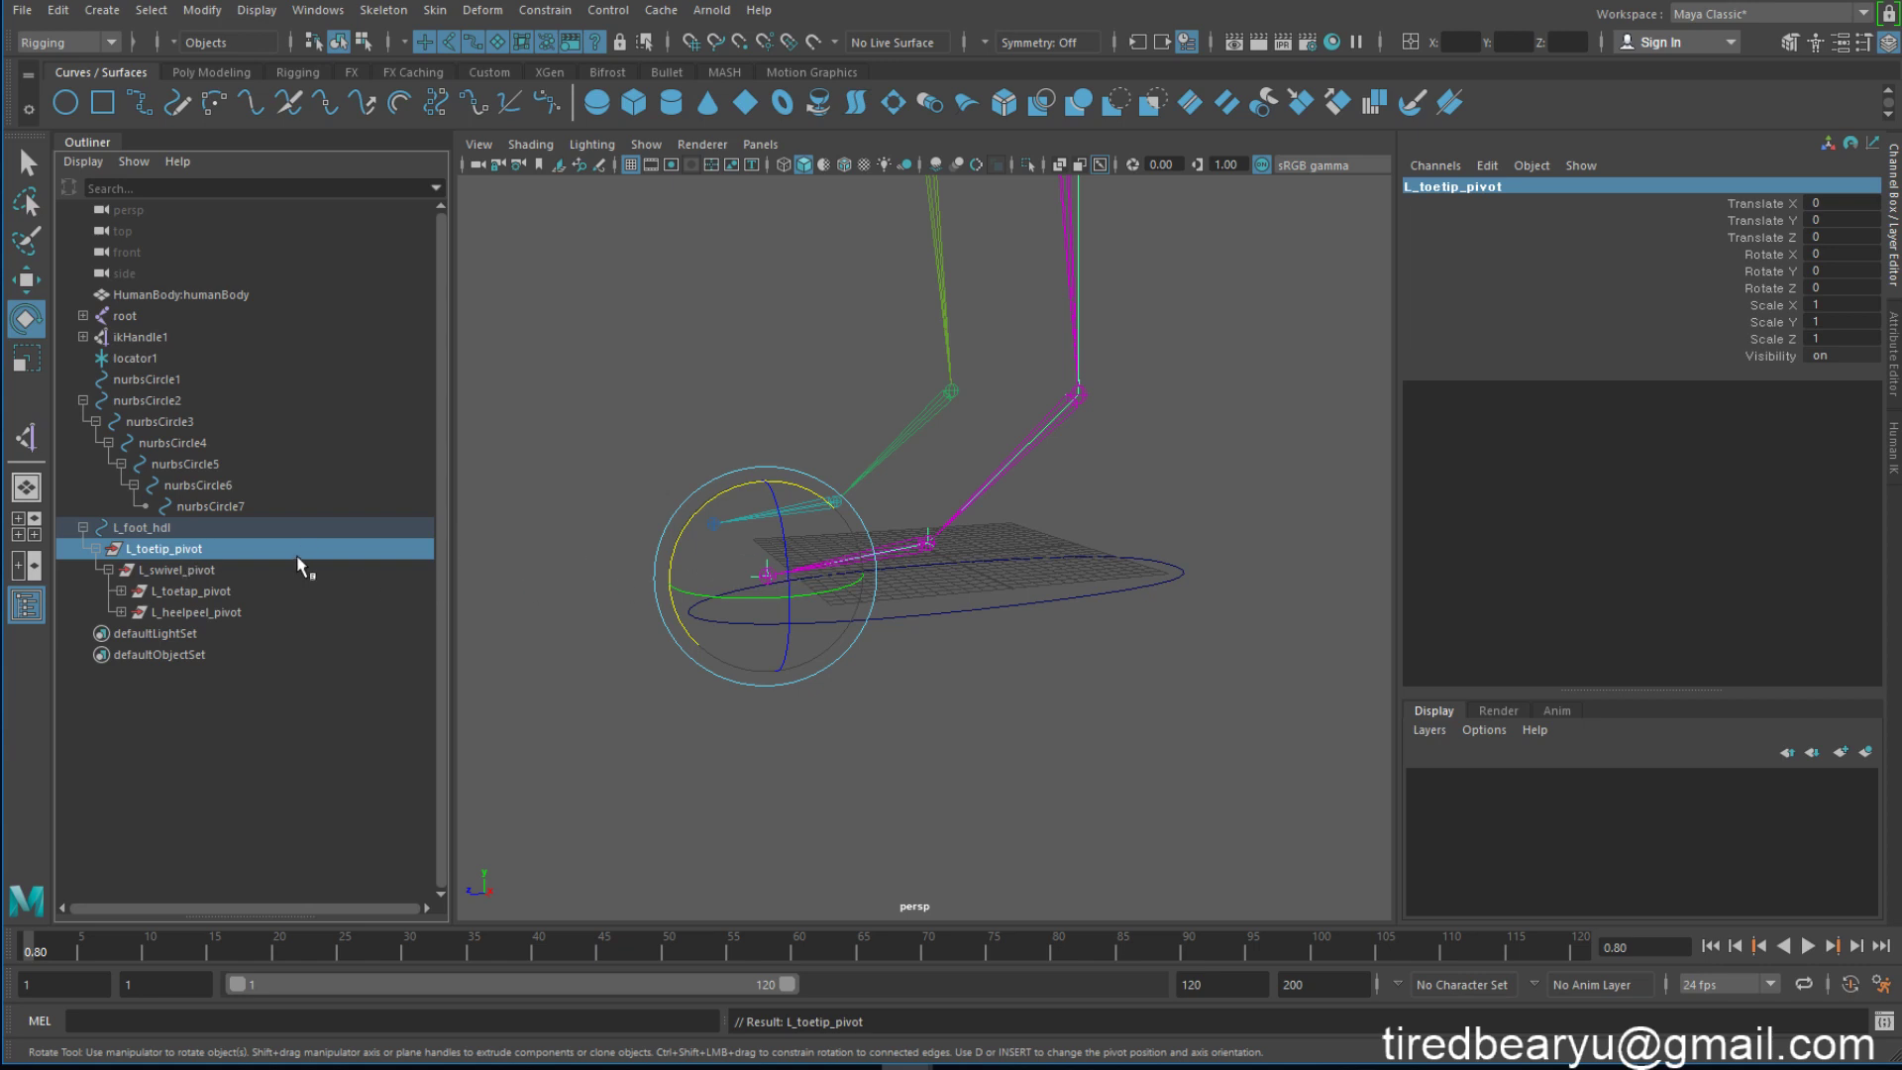
Step: Group L_toetip_pivot under a new group pivoted at the ankle, testing a rotation then undoing it
{"action": "key", "text": "ctrl+g"}
{"action": "key", "text": "w"}
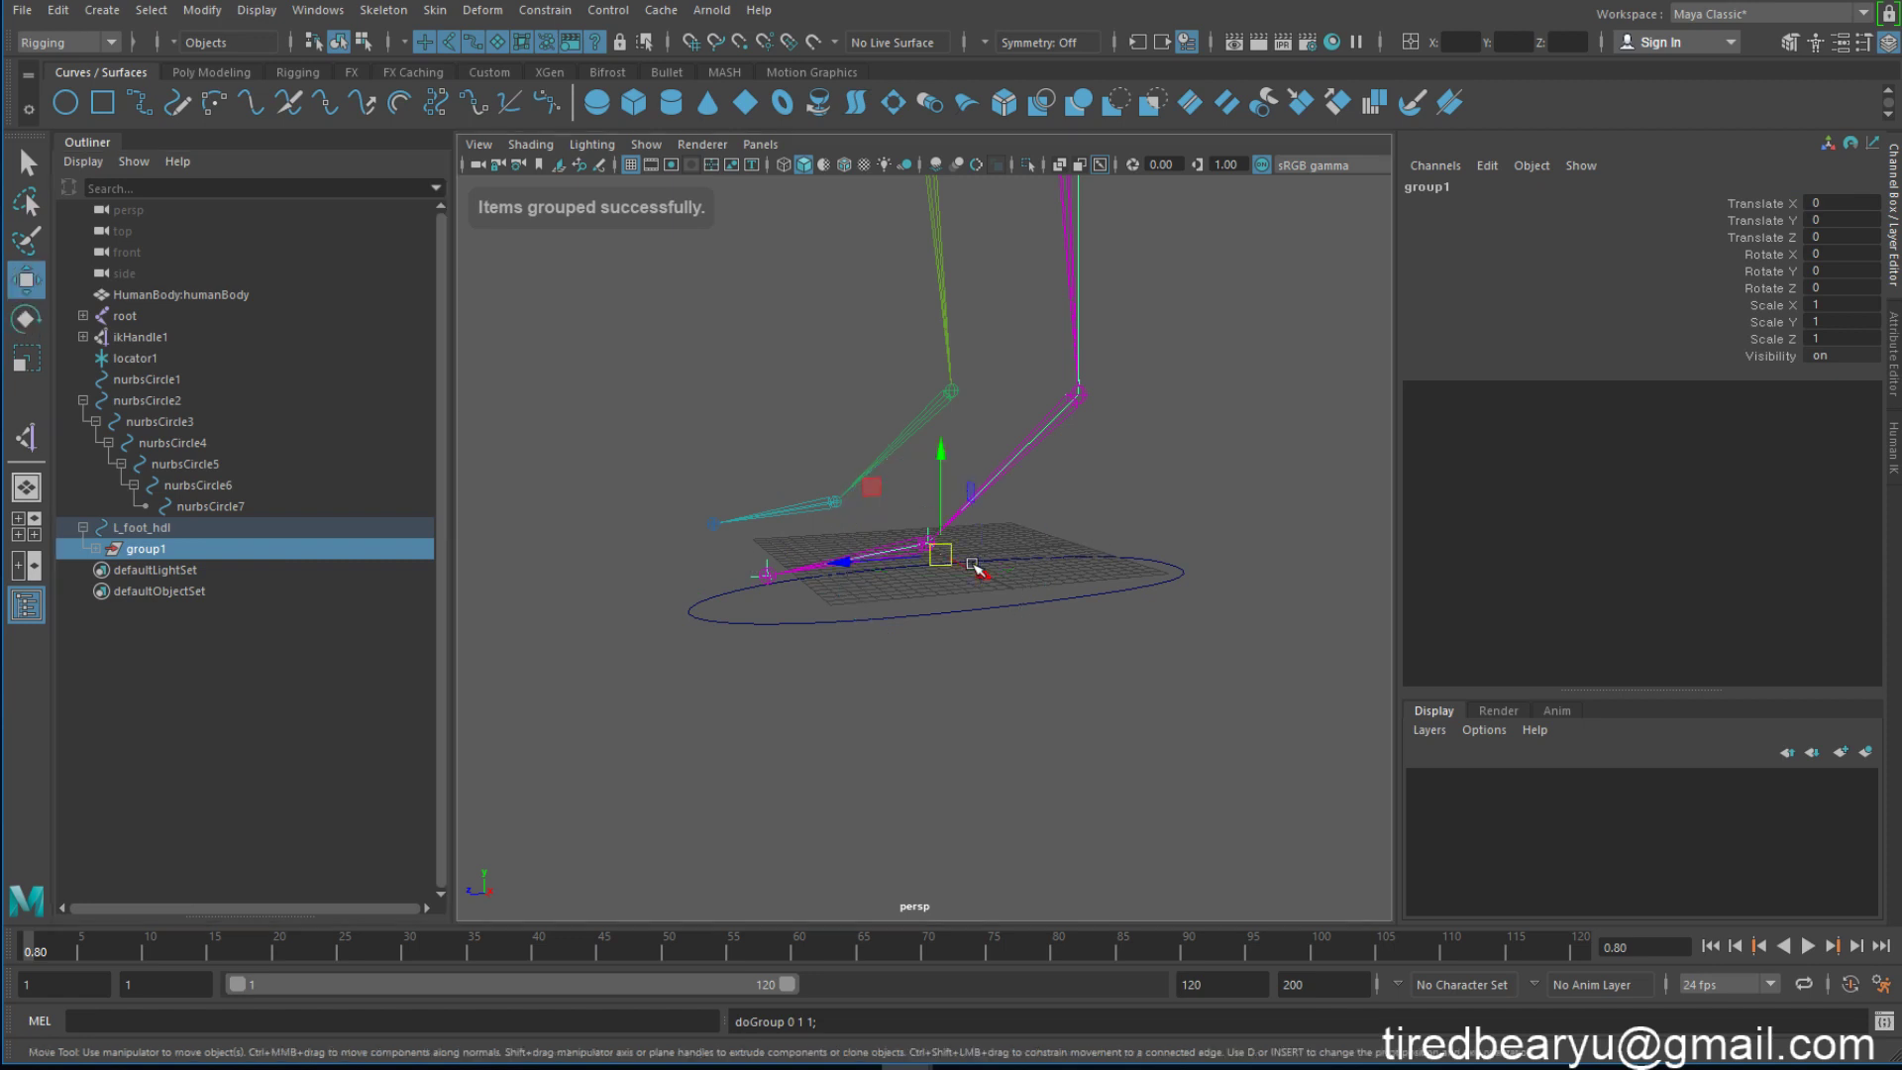
{"action": "key", "text": "Insert"}
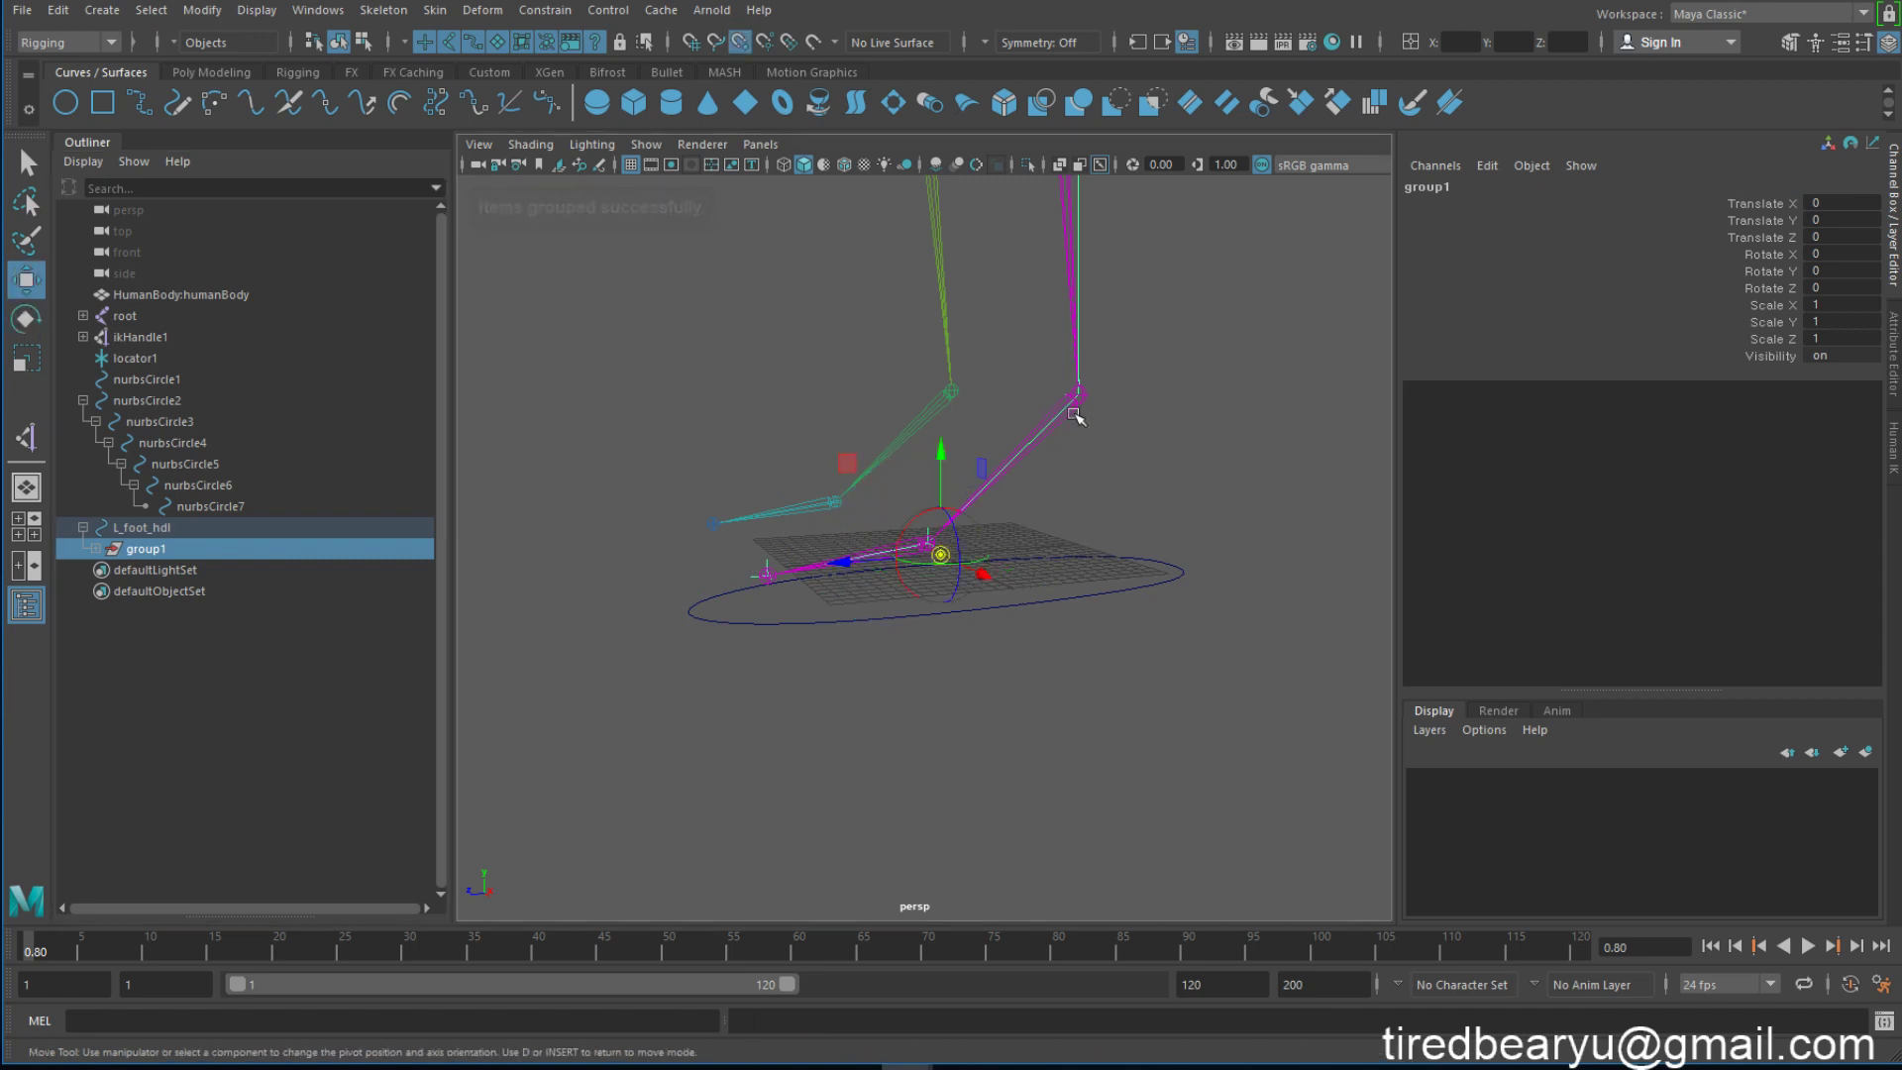
{"action": "middle_click_drag", "start_coordinate": [1062, 415], "coordinate": [1076, 402]}
{"action": "key", "text": "Insert"}
{"action": "key", "text": "e"}
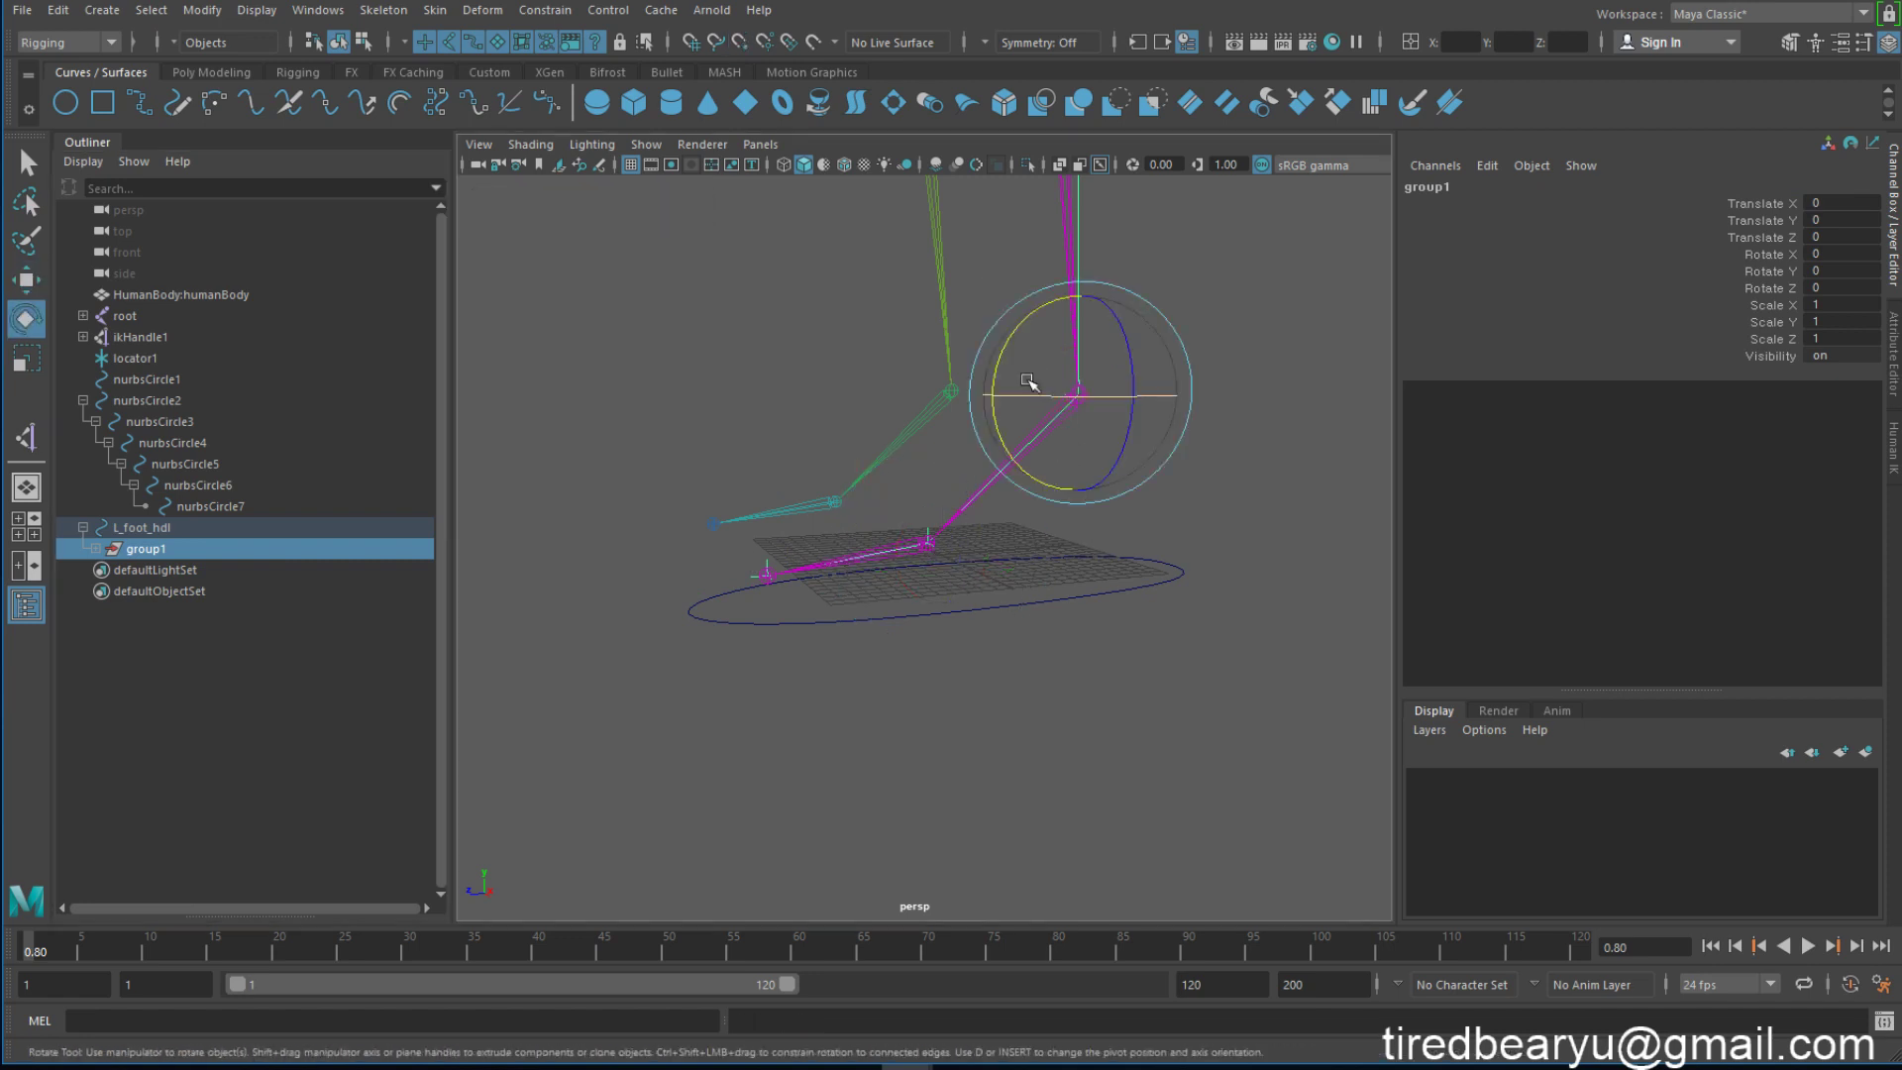
{"action": "mouse_move", "coordinate": [1001, 354]}
{"action": "left_mouse_down"}
{"action": "mouse_move", "coordinate": [1065, 290]}
{"action": "mouse_move", "coordinate": [1043, 354]}
{"action": "mouse_move", "coordinate": [1068, 505]}
{"action": "left_mouse_up"}
{"action": "key", "text": "ctrl+z"}
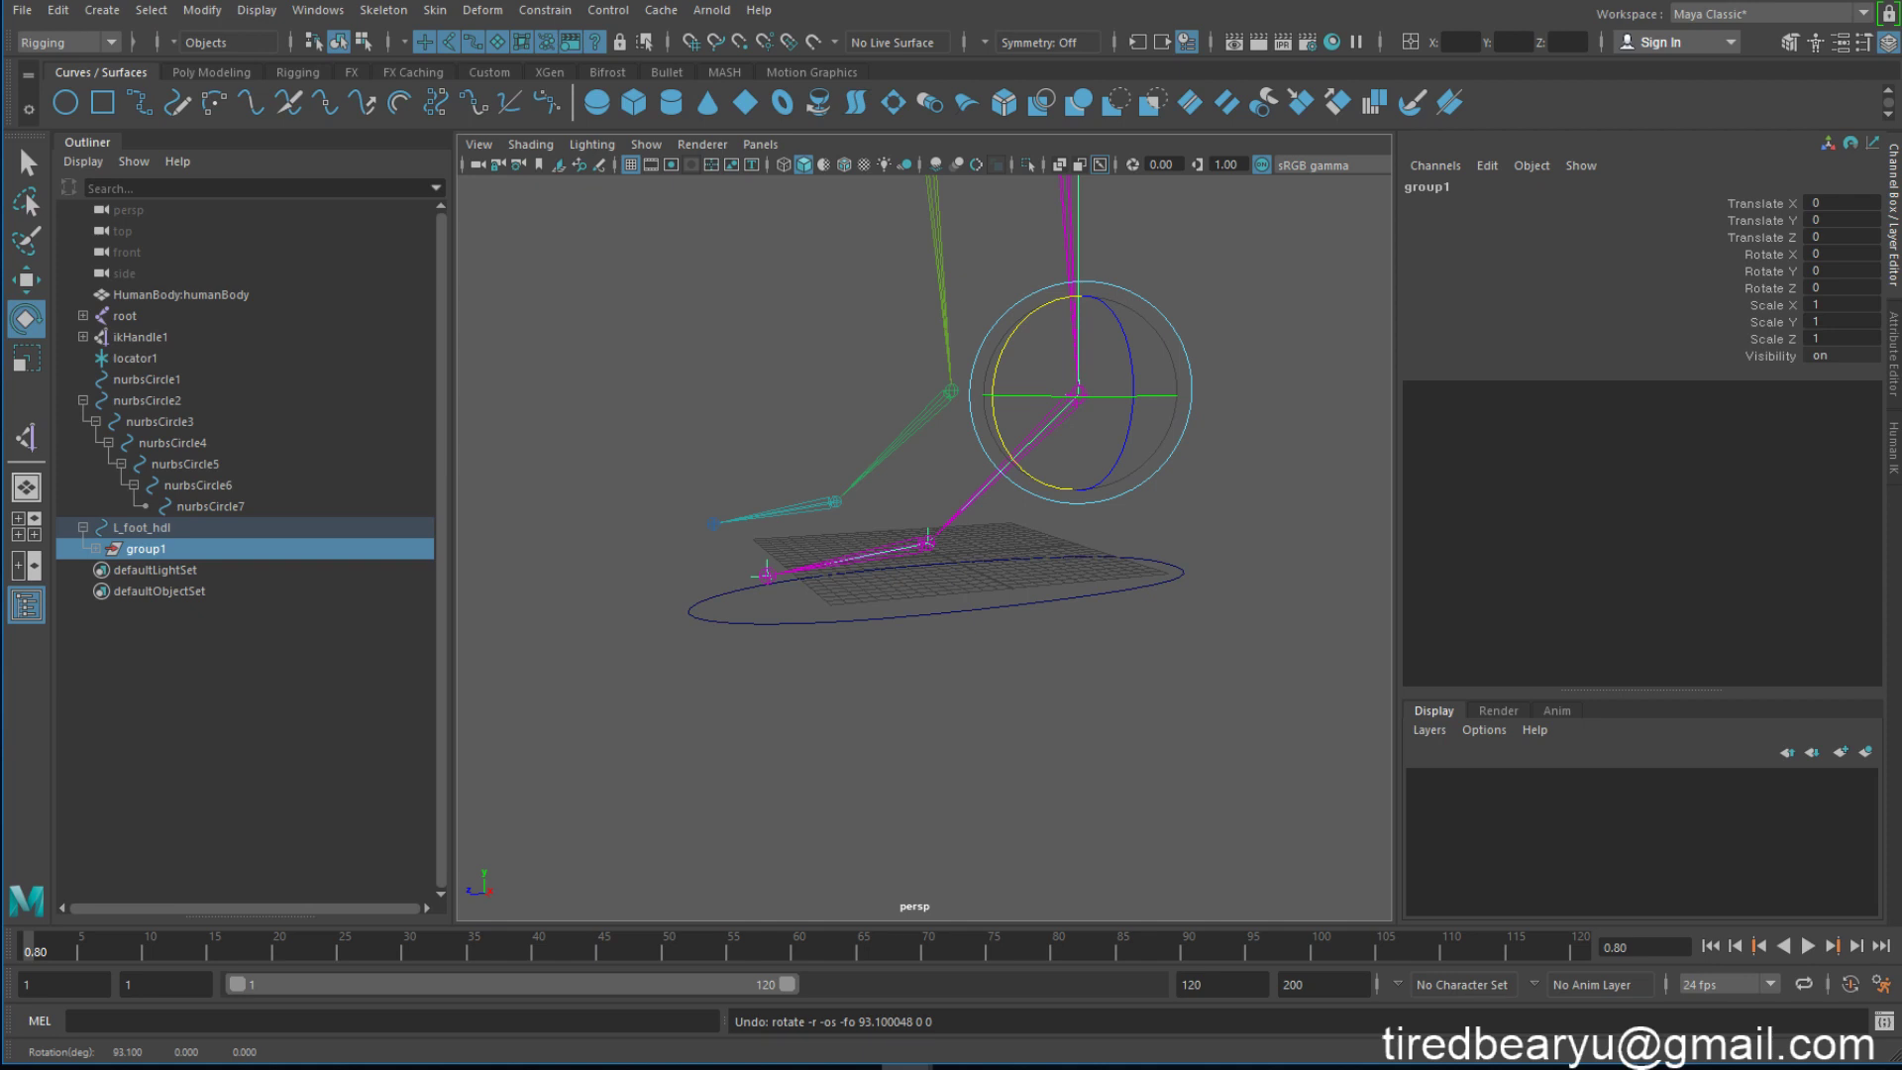
{"action": "left_click_drag", "start_coordinate": [1125, 540], "coordinate": [1154, 550], "text": "alt"}
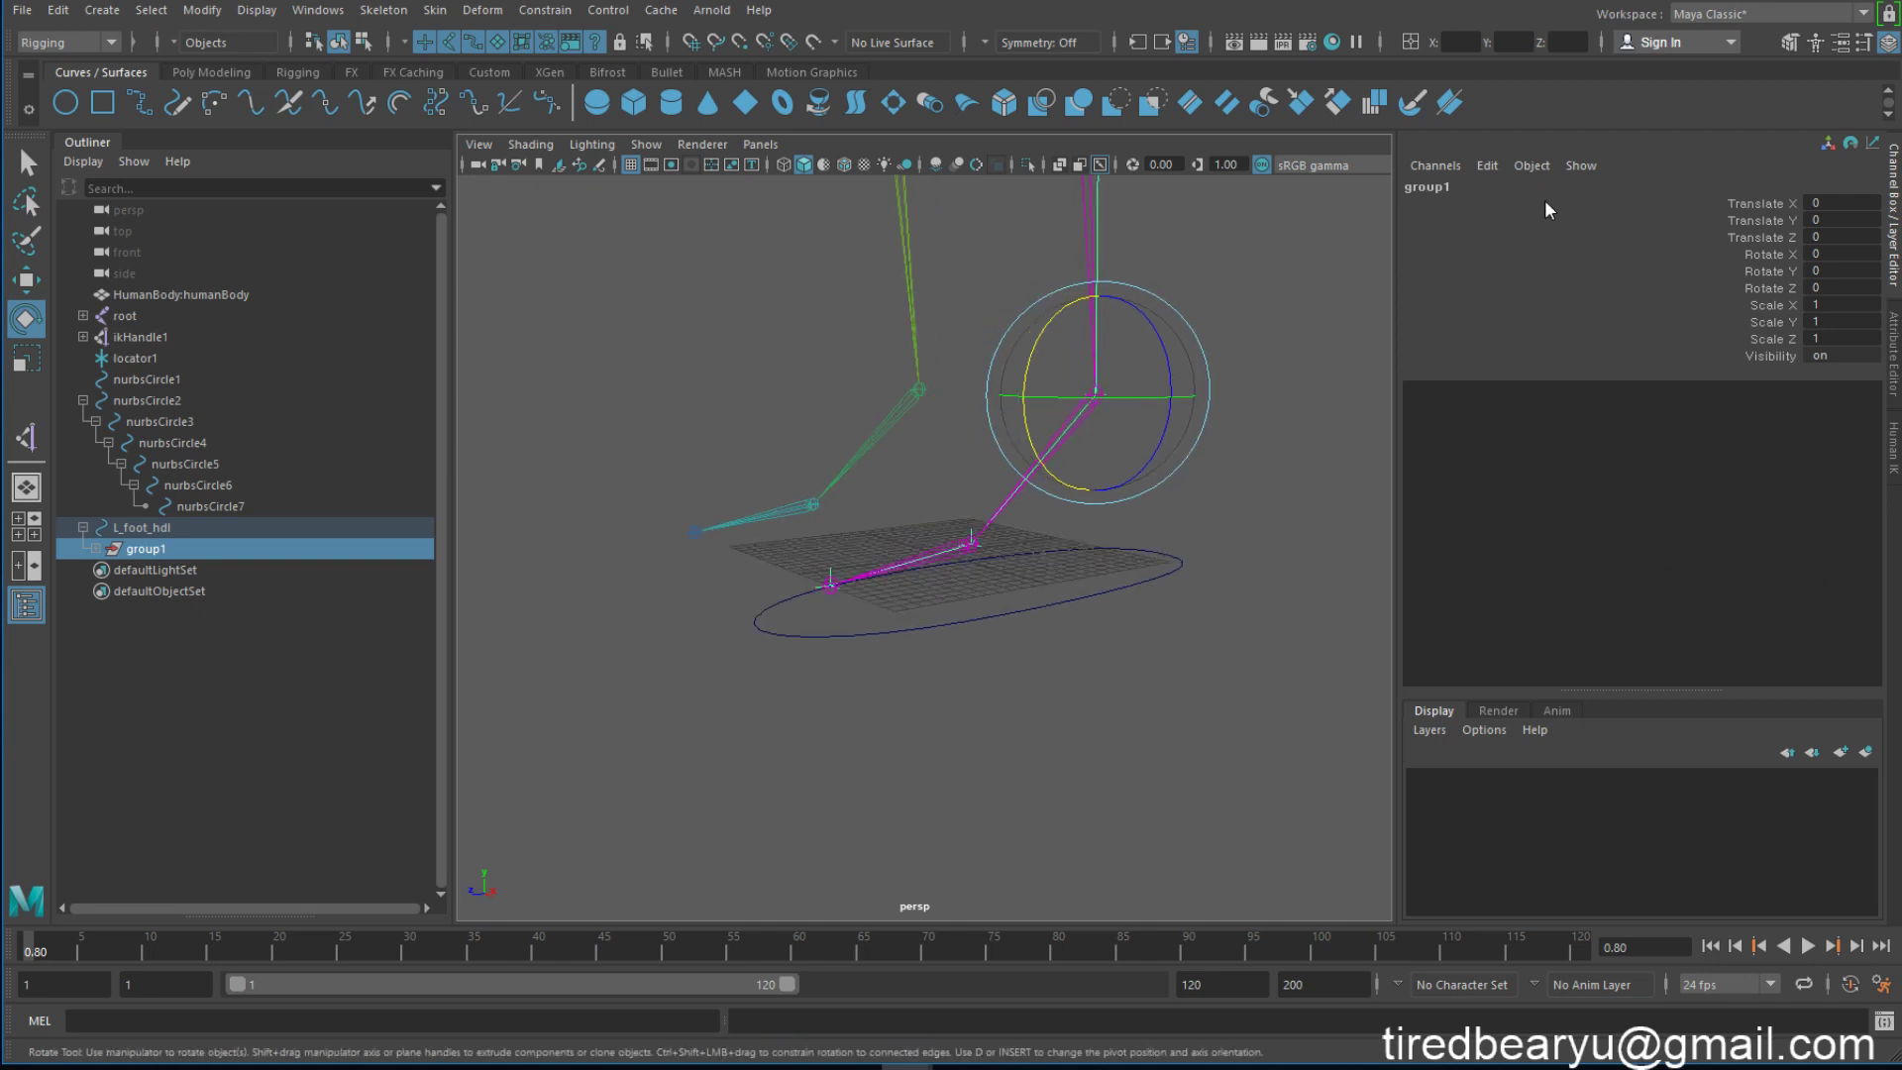
Step: Rename group1 to L_ankle_pivot and expand it in the Outliner to show its child pivots
{"action": "double_click", "coordinate": [1515, 188]}
{"action": "type", "text": "L_ankle_piv"}
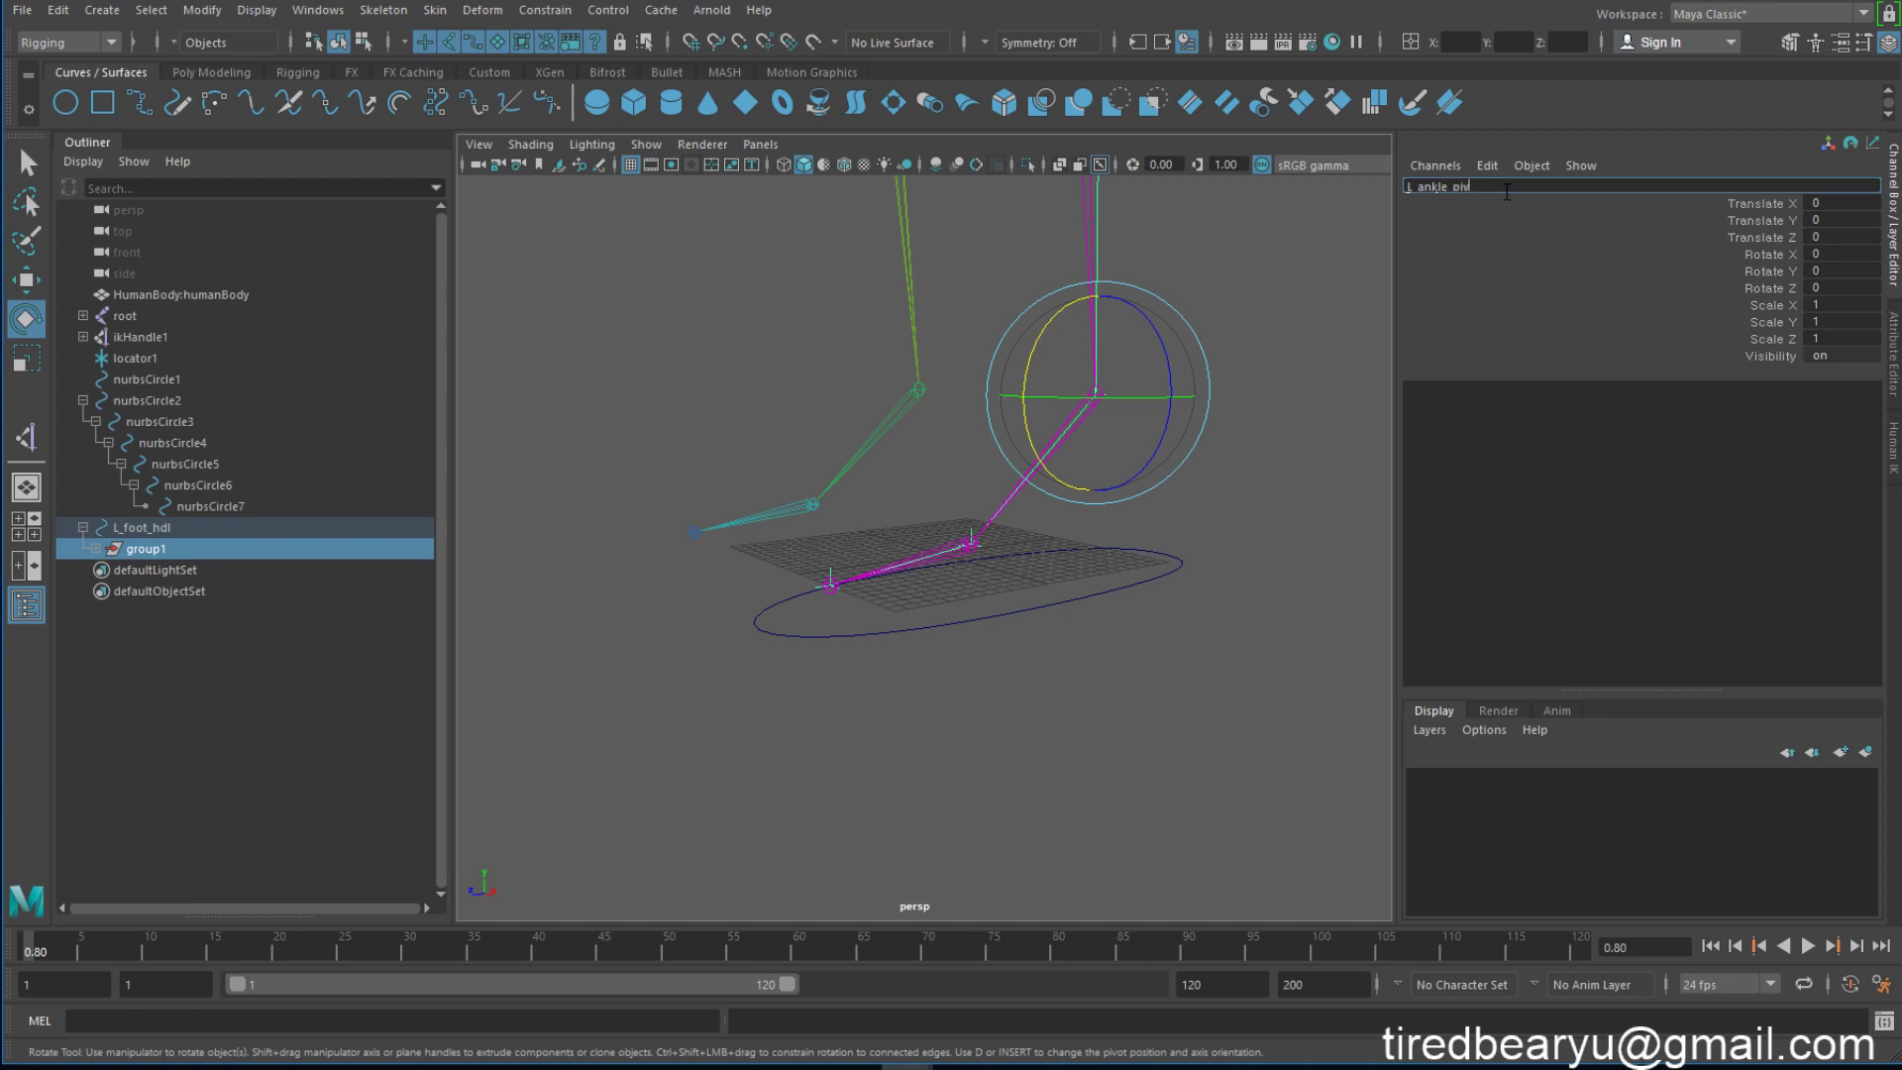
{"action": "type", "text": "ot"}
{"action": "key", "text": "Return"}
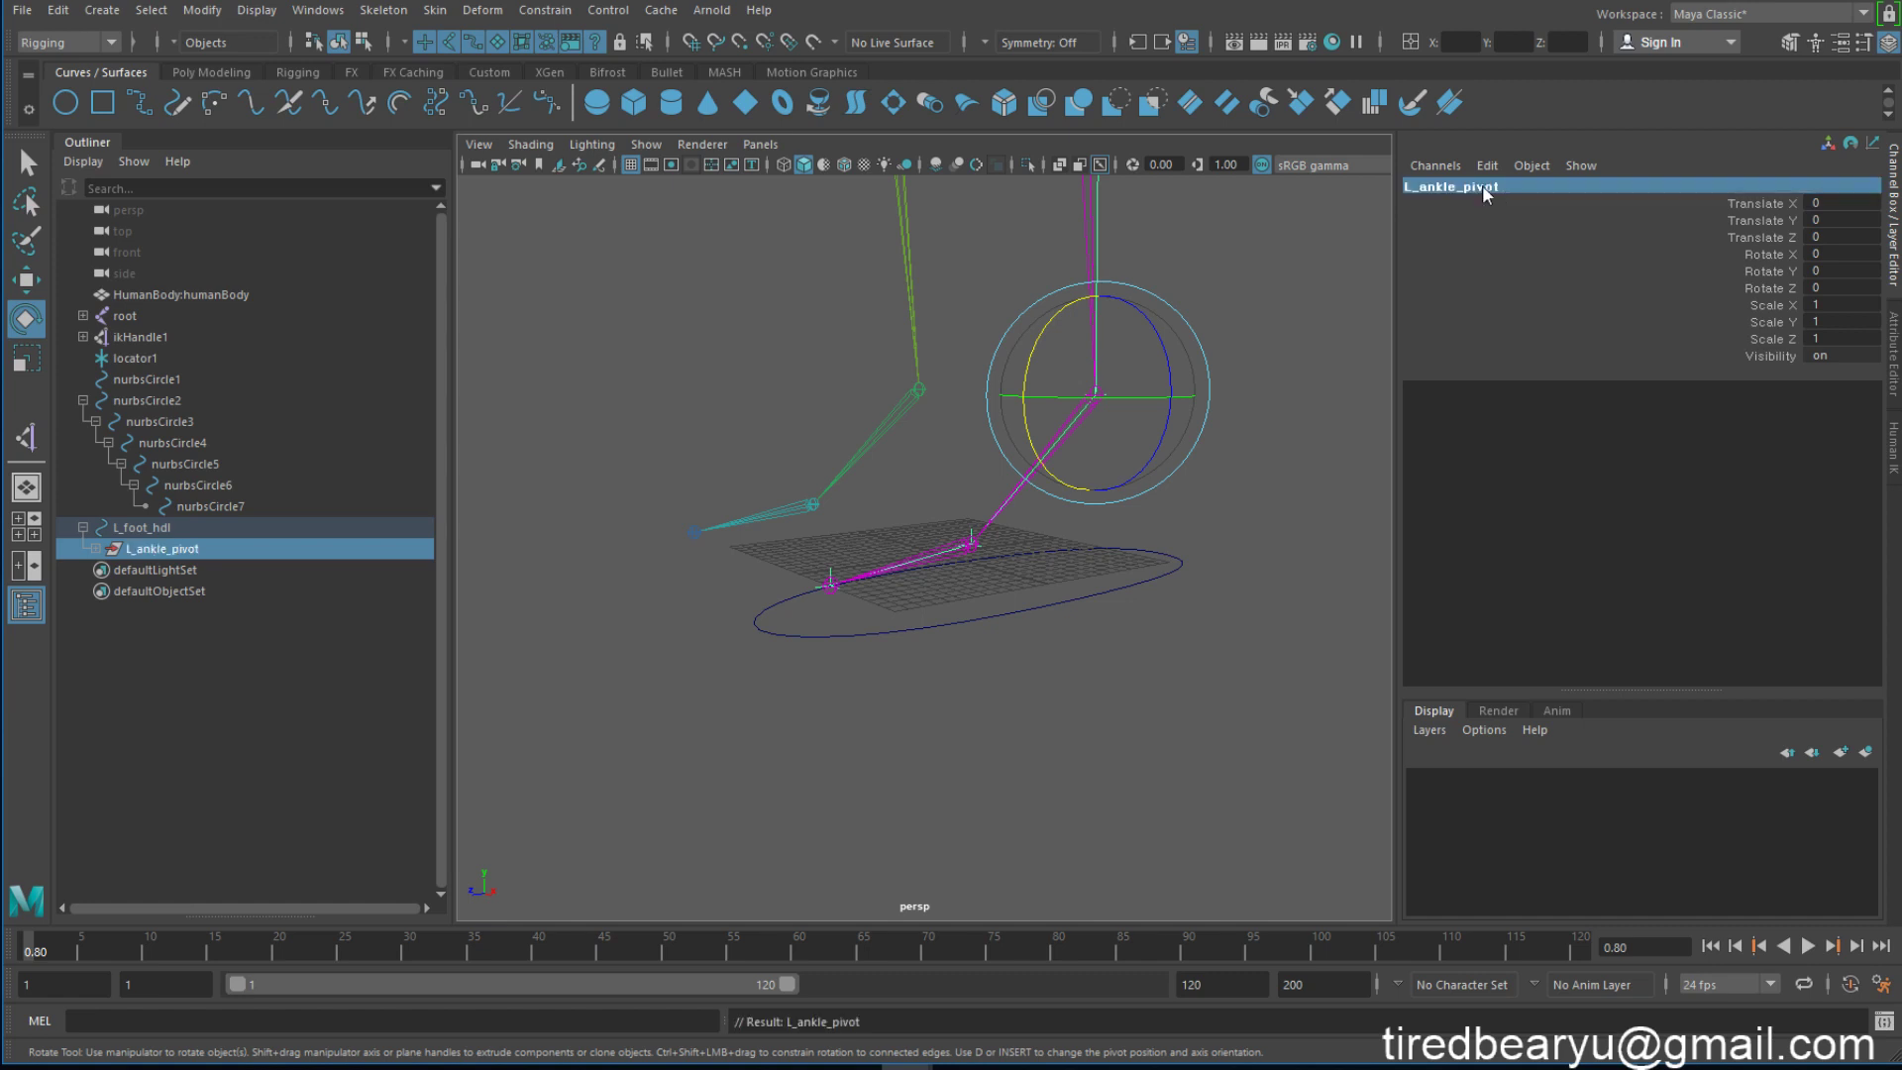
{"action": "left_click", "coordinate": [95, 547]}
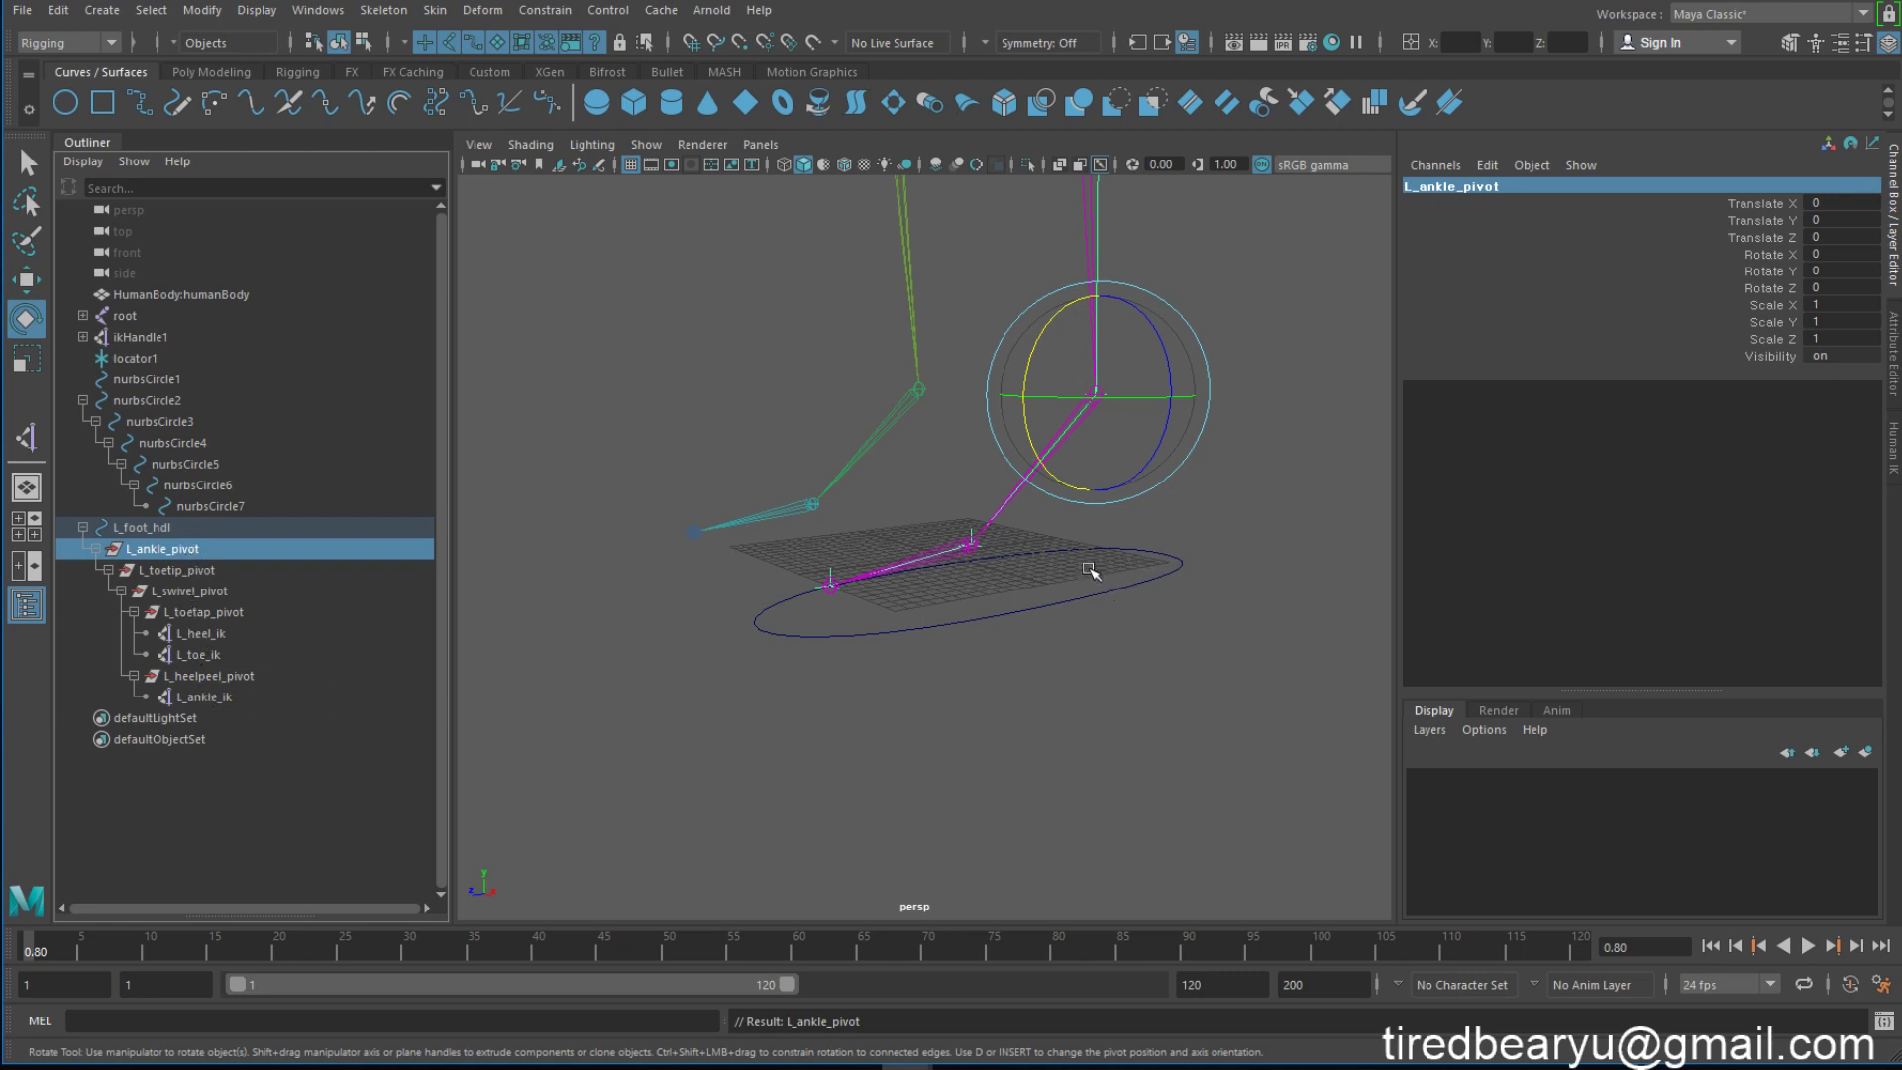
{"action": "middle_click_drag", "start_coordinate": [1092, 572], "coordinate": [1095, 650], "text": "alt"}
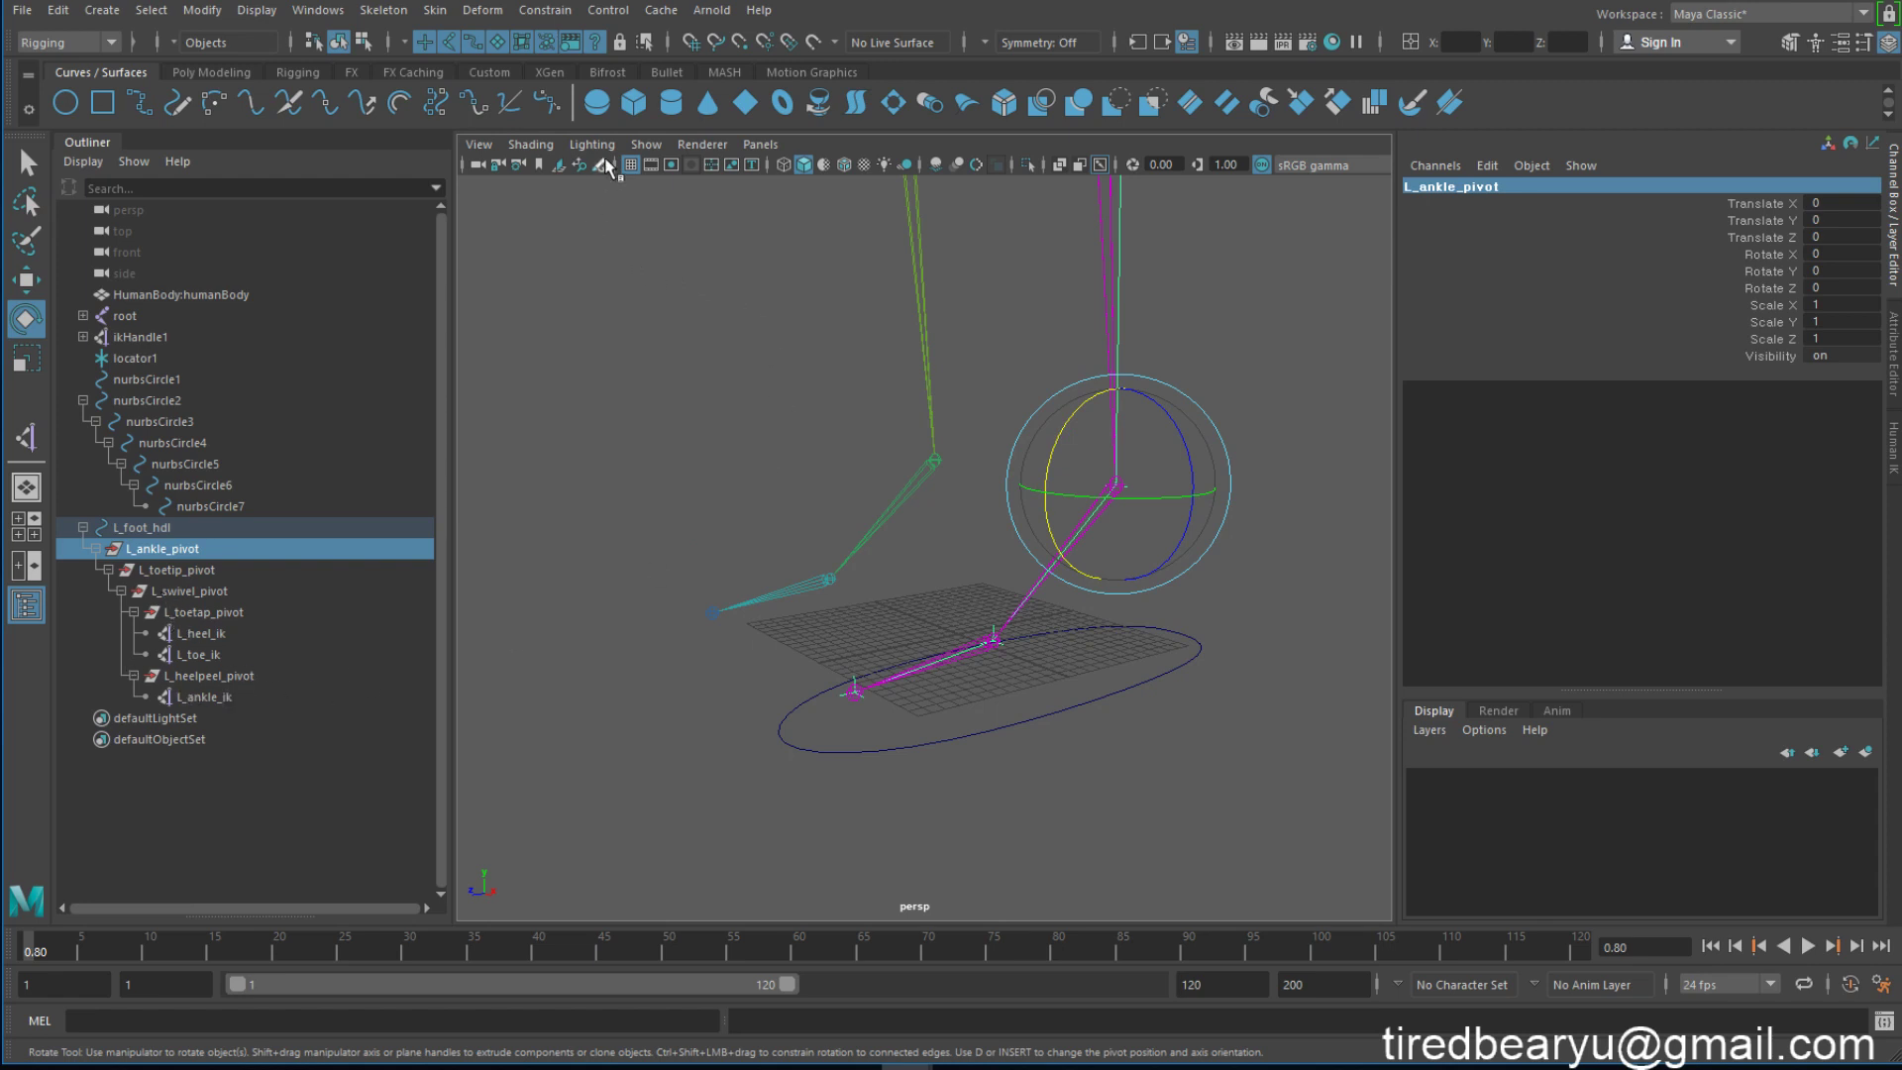
Step: Turn on polygon display in the viewport so the body mesh reappears around the rig
{"action": "left_click", "coordinate": [644, 145]}
{"action": "left_click", "coordinate": [588, 233]}
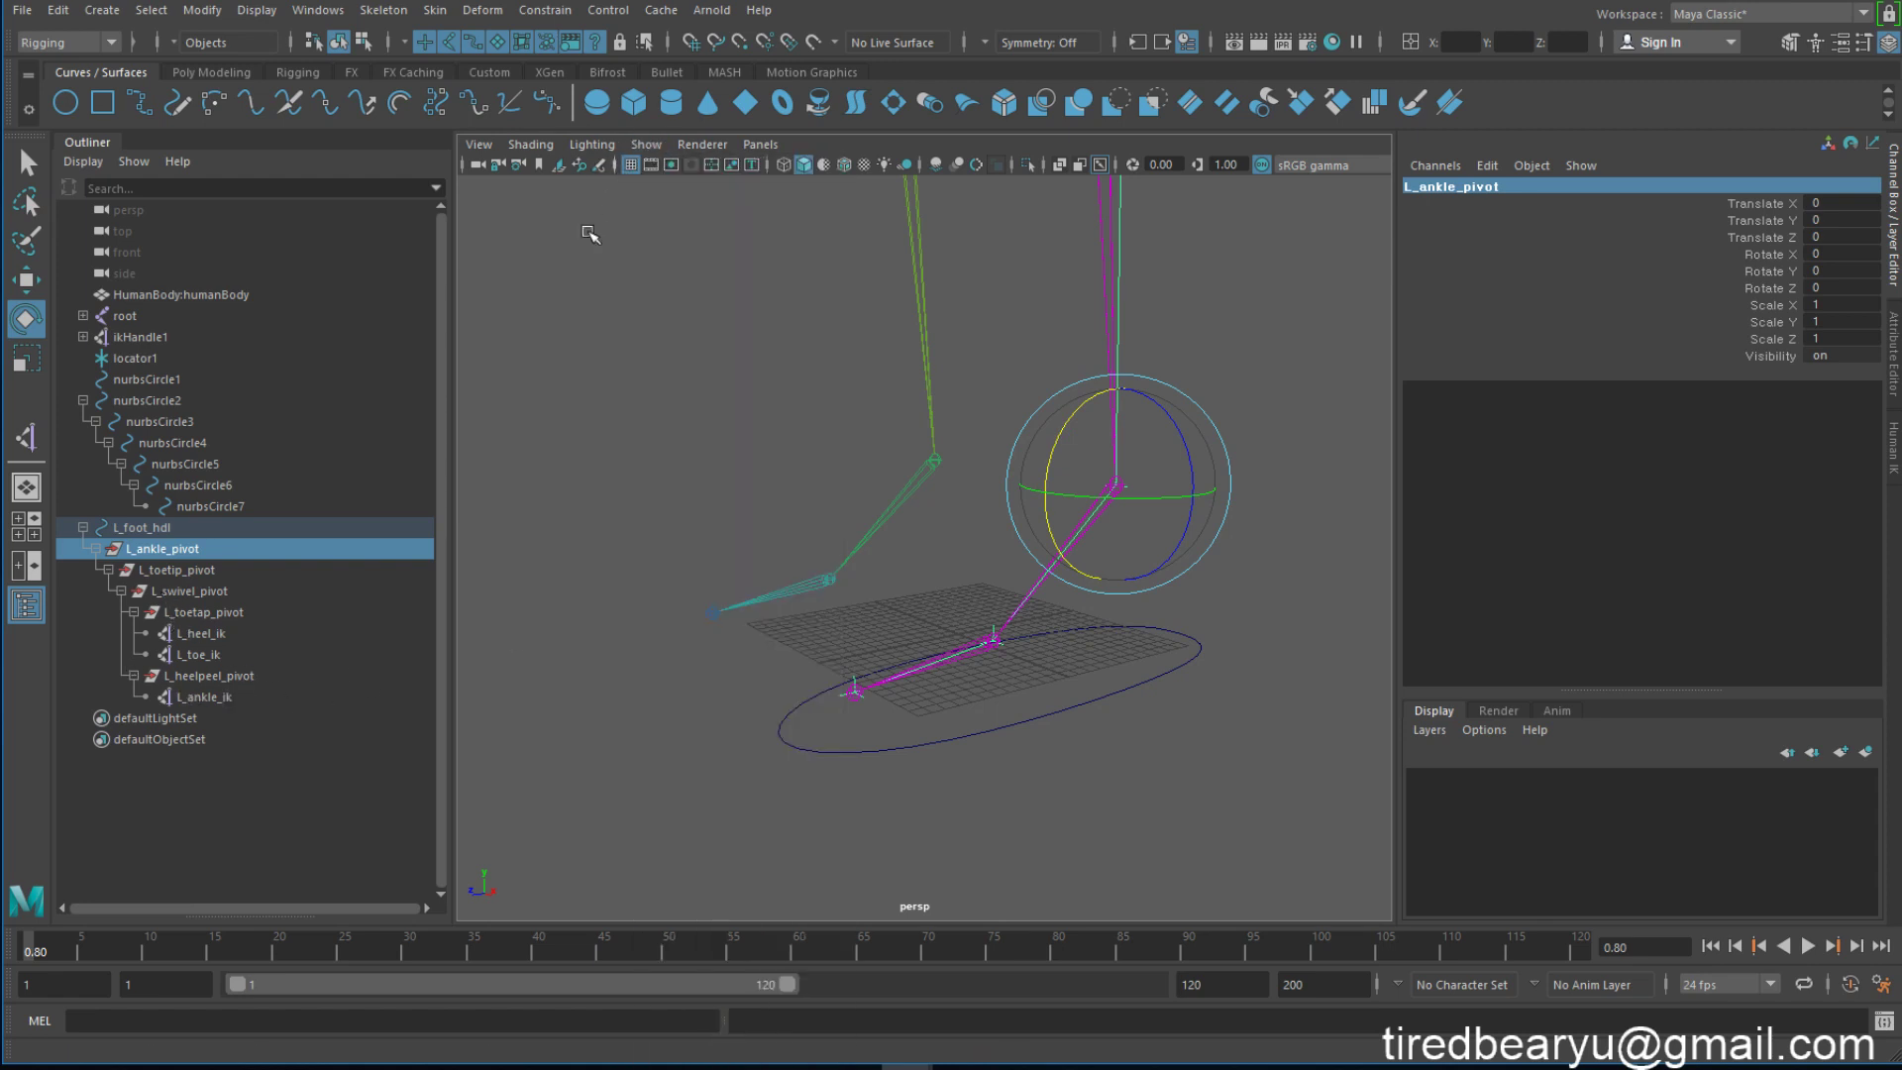
{"action": "left_click", "coordinate": [204, 594]}
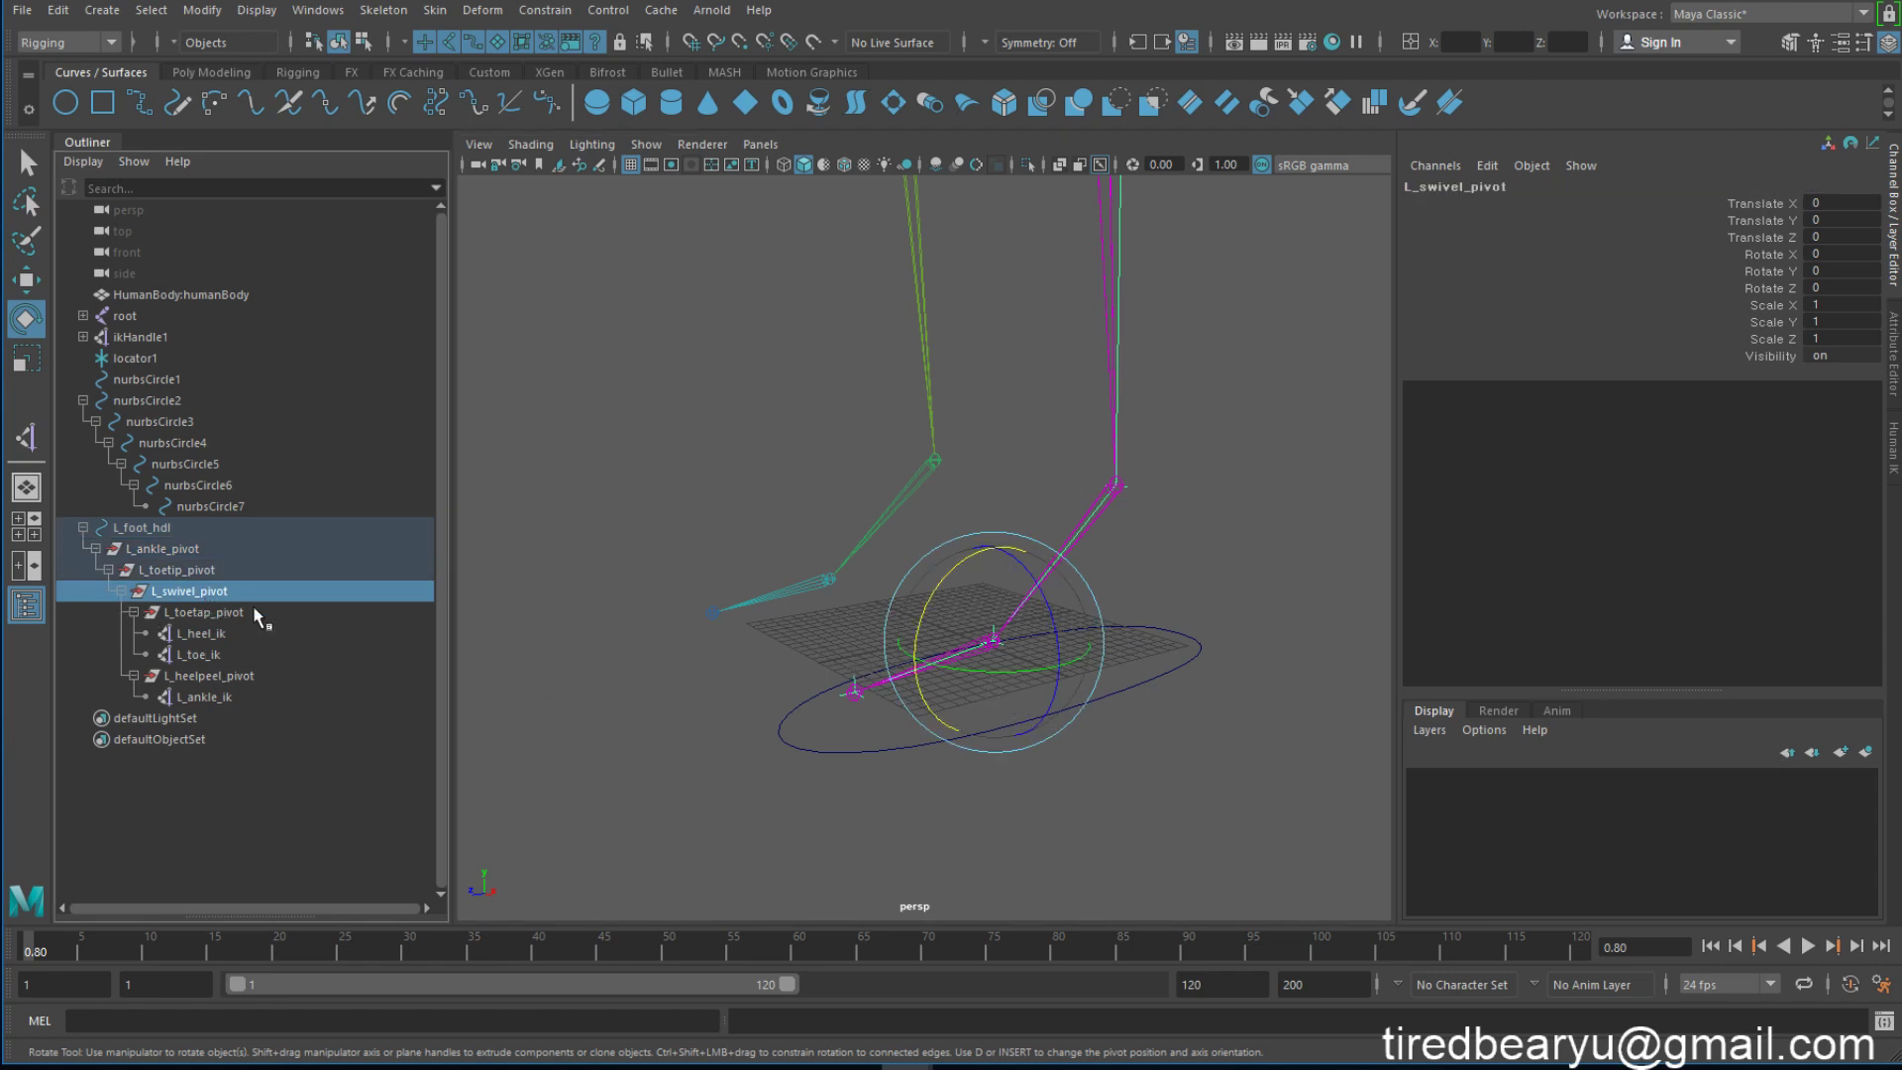
{"action": "left_click", "coordinate": [646, 144]}
{"action": "left_click", "coordinate": [700, 358]}
{"action": "mouse_move", "coordinate": [1140, 540]}
{"action": "left_mouse_down", "text": "alt"}
{"action": "mouse_move", "coordinate": [1200, 695]}
{"action": "mouse_move", "coordinate": [1033, 712]}
{"action": "left_mouse_up", "text": "alt"}
Step: Return L_foot_hdl to the ground and test-rotate L_ankle_pivot, undoing the rotation
{"action": "left_click", "coordinate": [1194, 662]}
{"action": "key", "text": "w"}
{"action": "key", "text": "ctrl+z"}
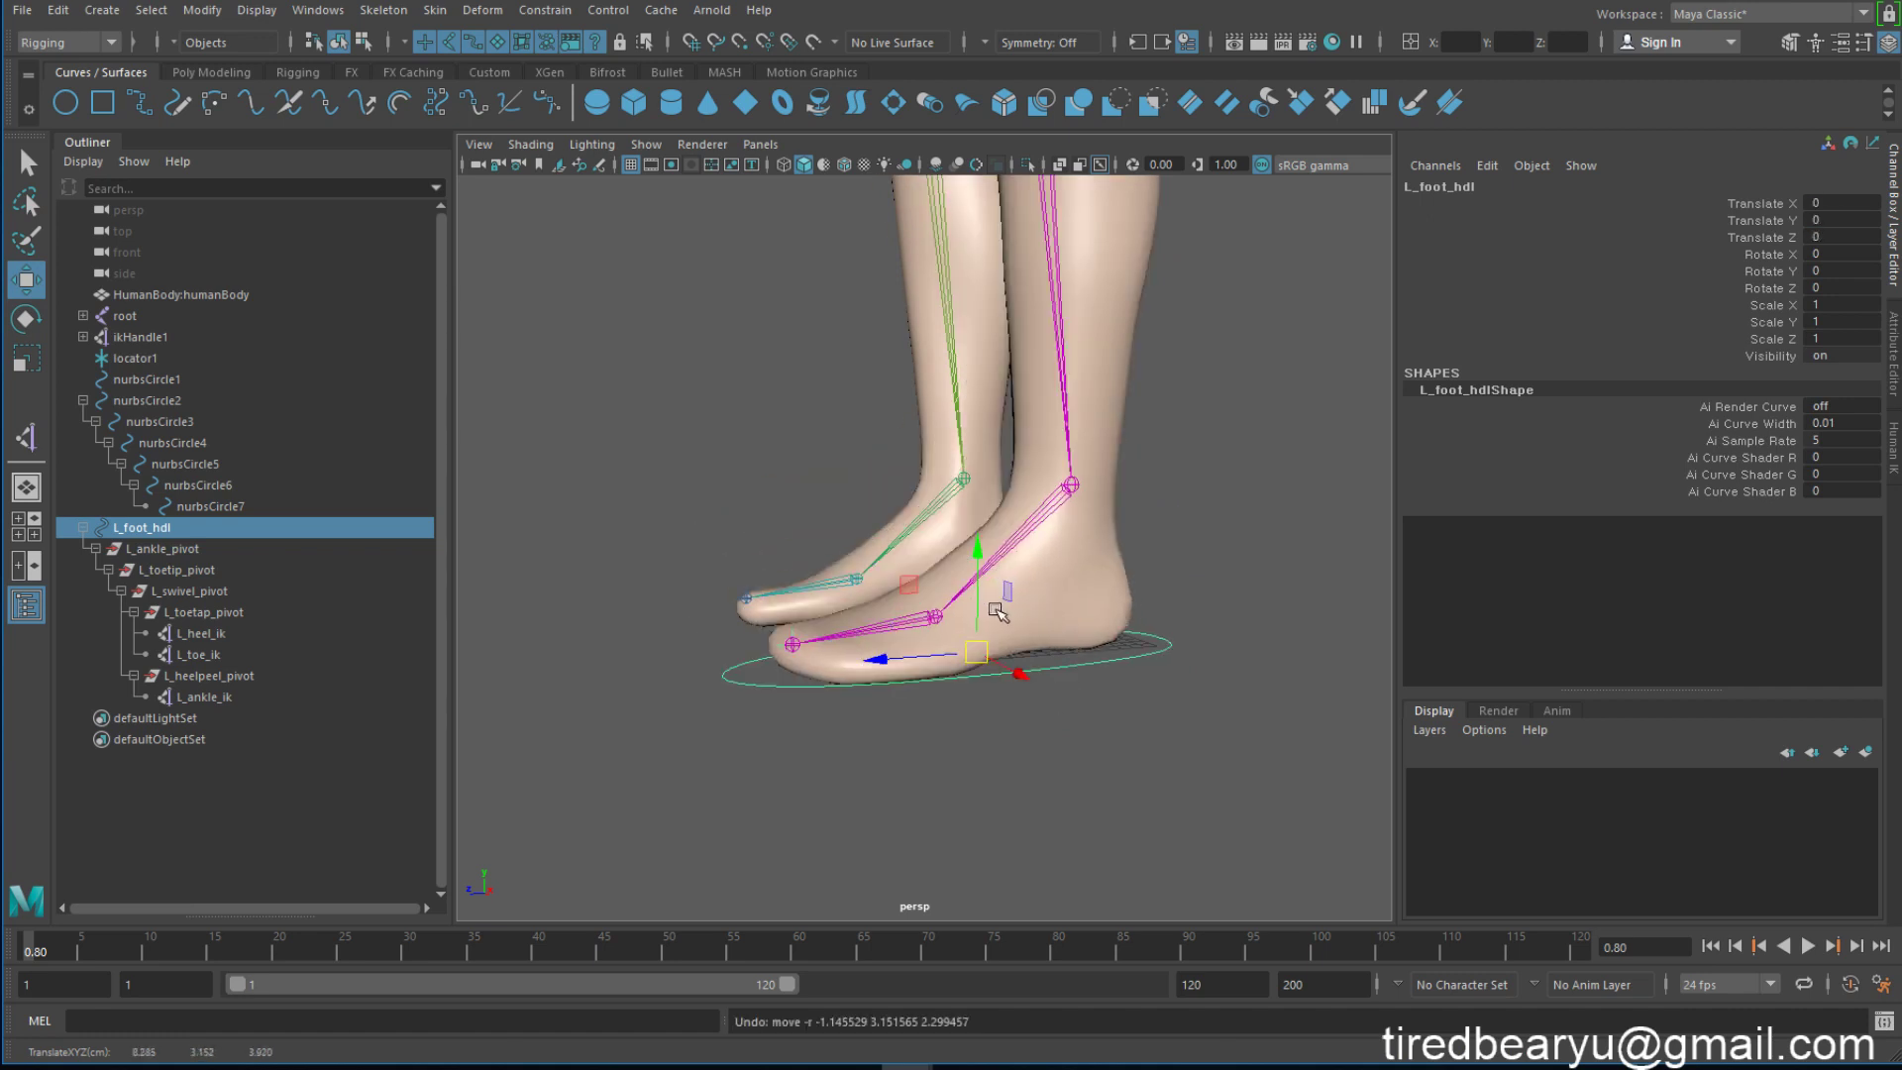
{"action": "left_click", "coordinate": [194, 550]}
{"action": "key", "text": "e"}
{"action": "left_click_drag", "start_coordinate": [986, 510], "coordinate": [991, 546]}
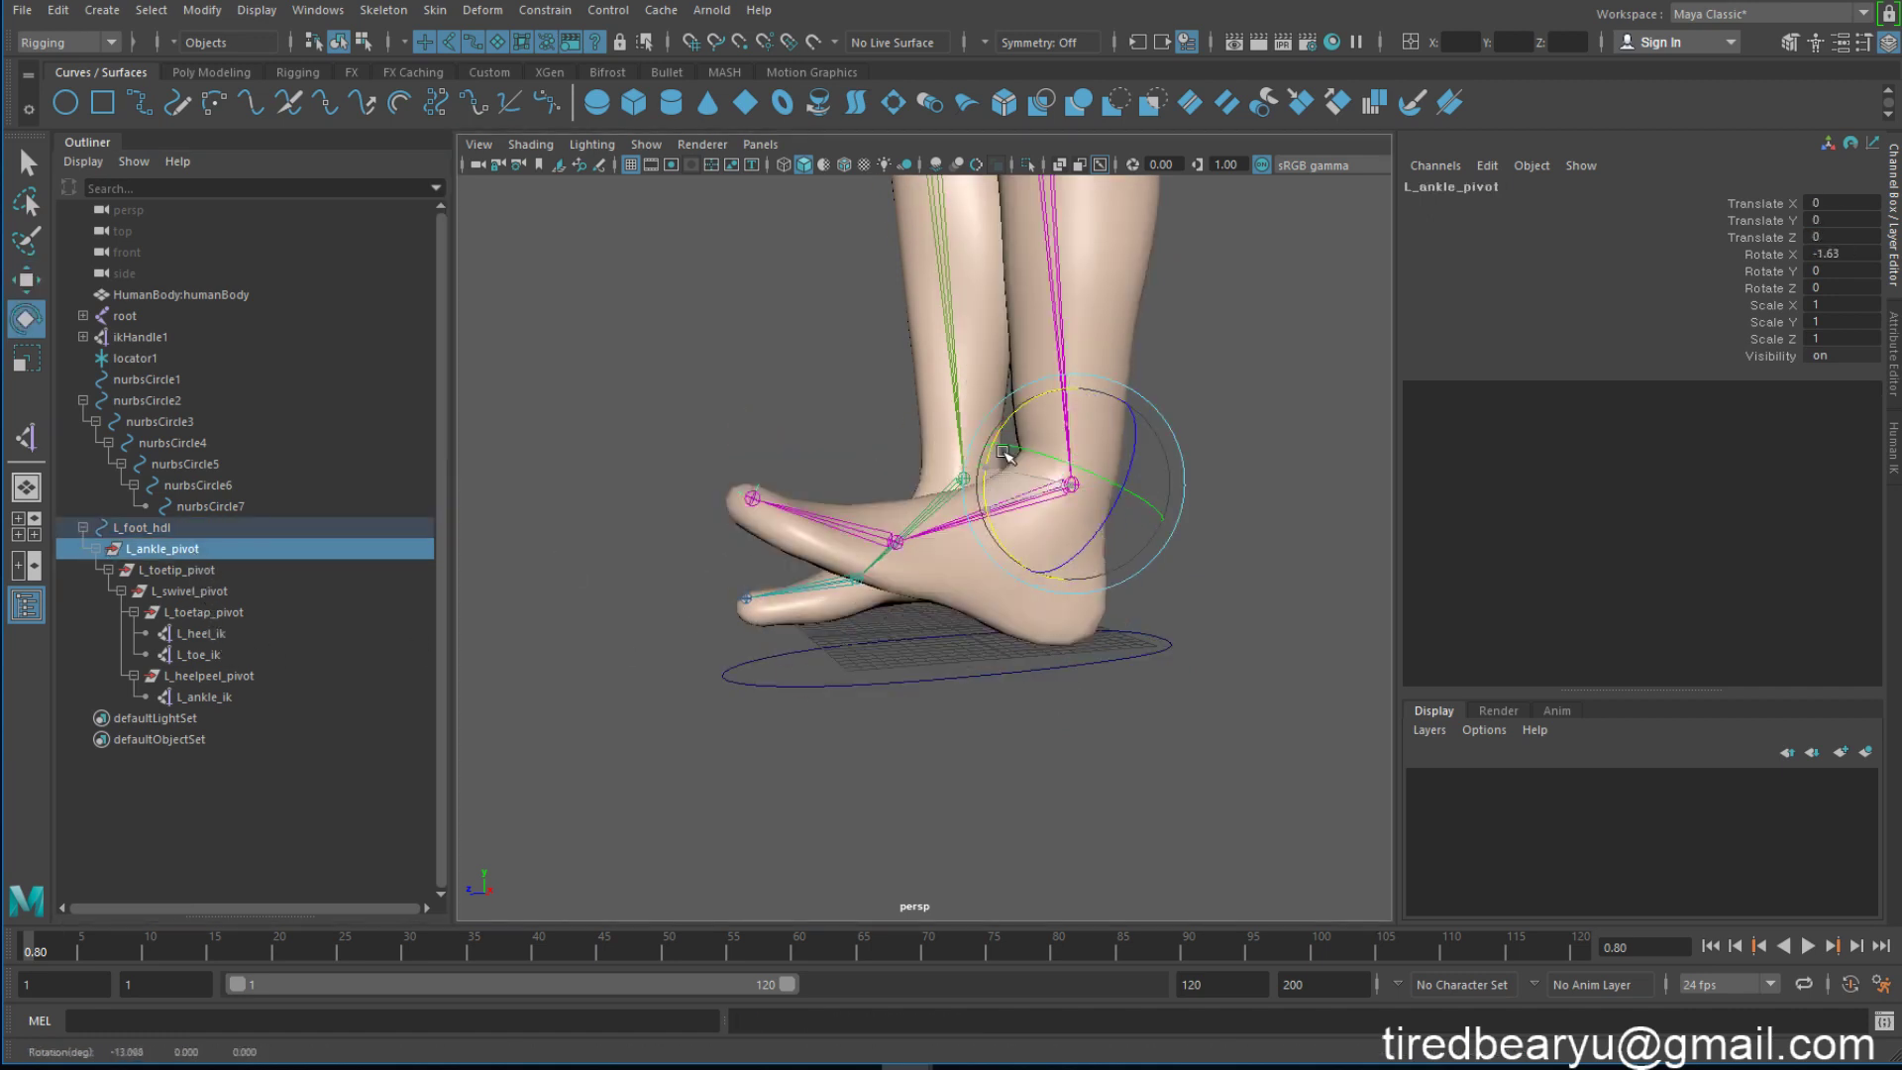
{"action": "key", "text": "ctrl+z"}
{"action": "mouse_move", "coordinate": [1156, 611]}
{"action": "left_mouse_down"}
{"action": "mouse_move", "coordinate": [1214, 700]}
{"action": "mouse_move", "coordinate": [1157, 624]}
{"action": "left_mouse_up"}
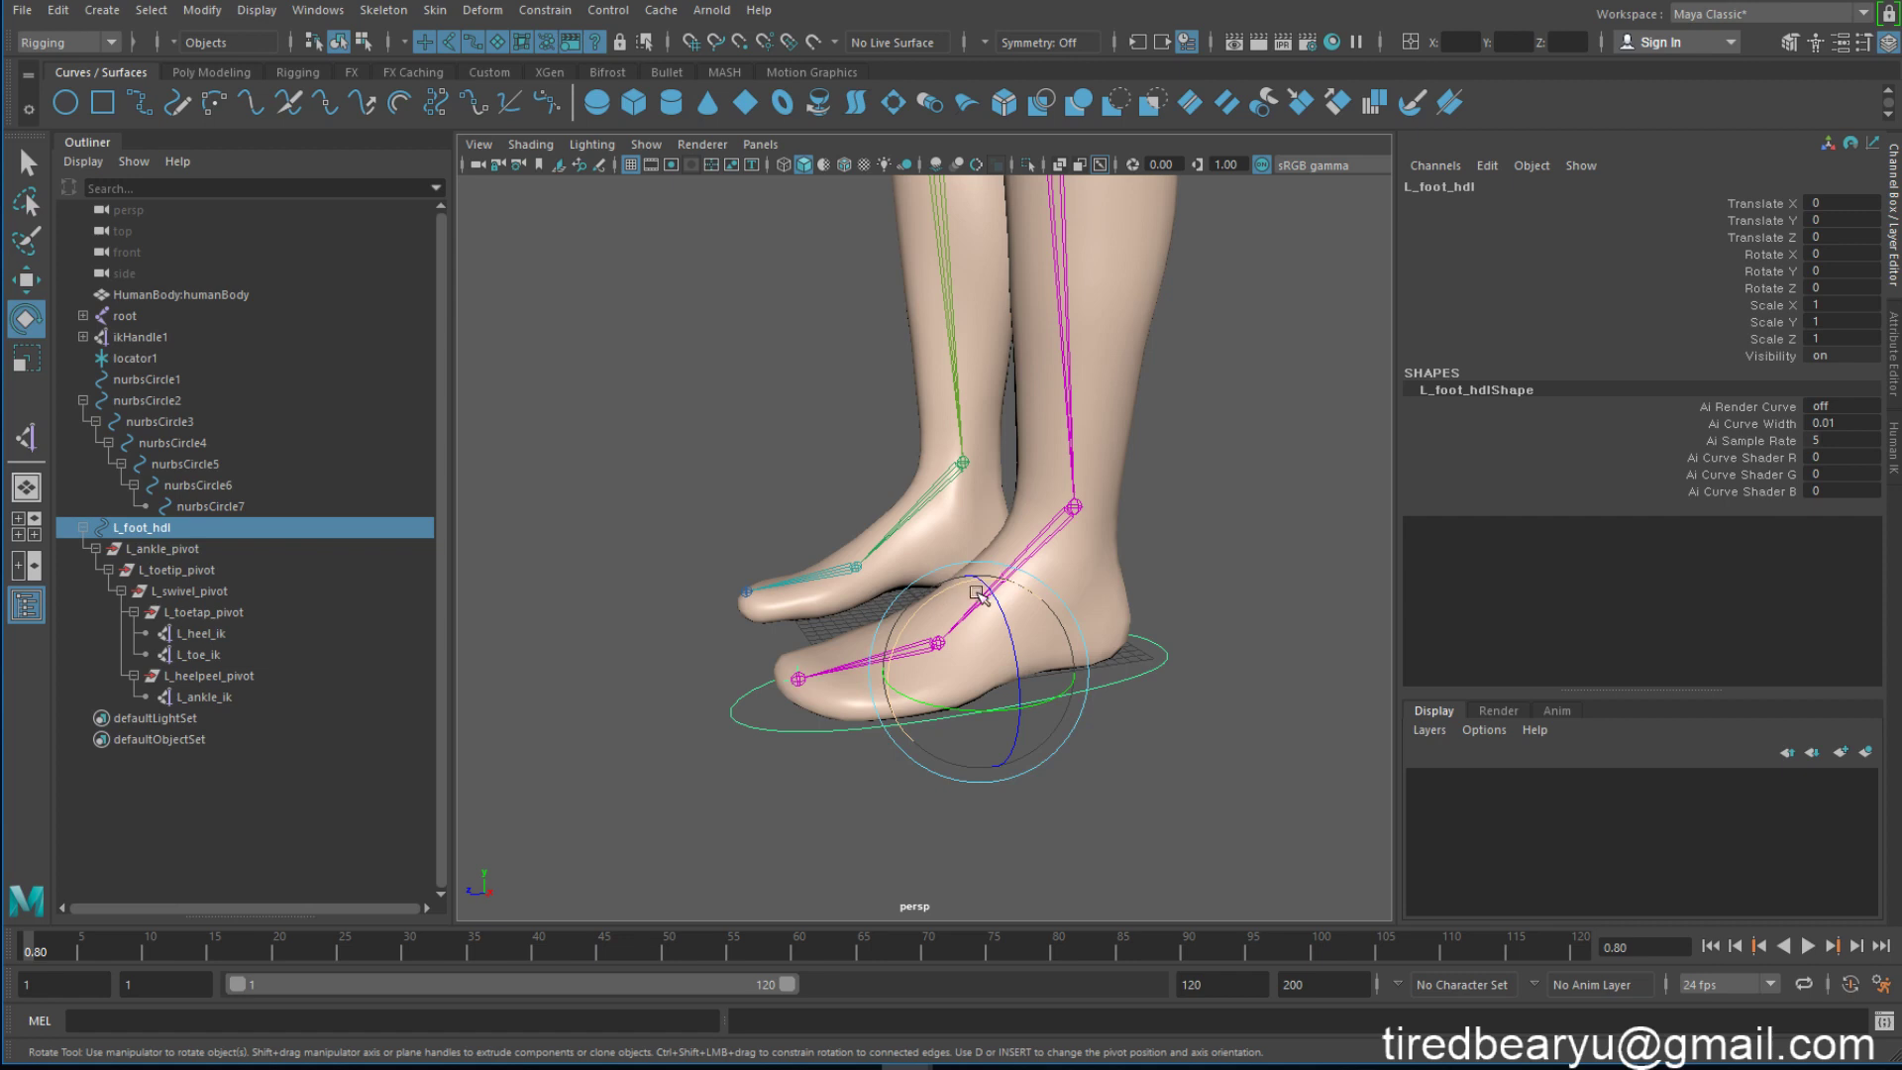
Step: Move L_foot_hdl's pivot to the heel and rock the foot around it
{"action": "mouse_move", "coordinate": [973, 595]}
{"action": "left_mouse_down", "text": "alt"}
{"action": "mouse_move", "coordinate": [951, 651]}
{"action": "mouse_move", "coordinate": [1086, 601]}
{"action": "left_mouse_up", "text": "alt"}
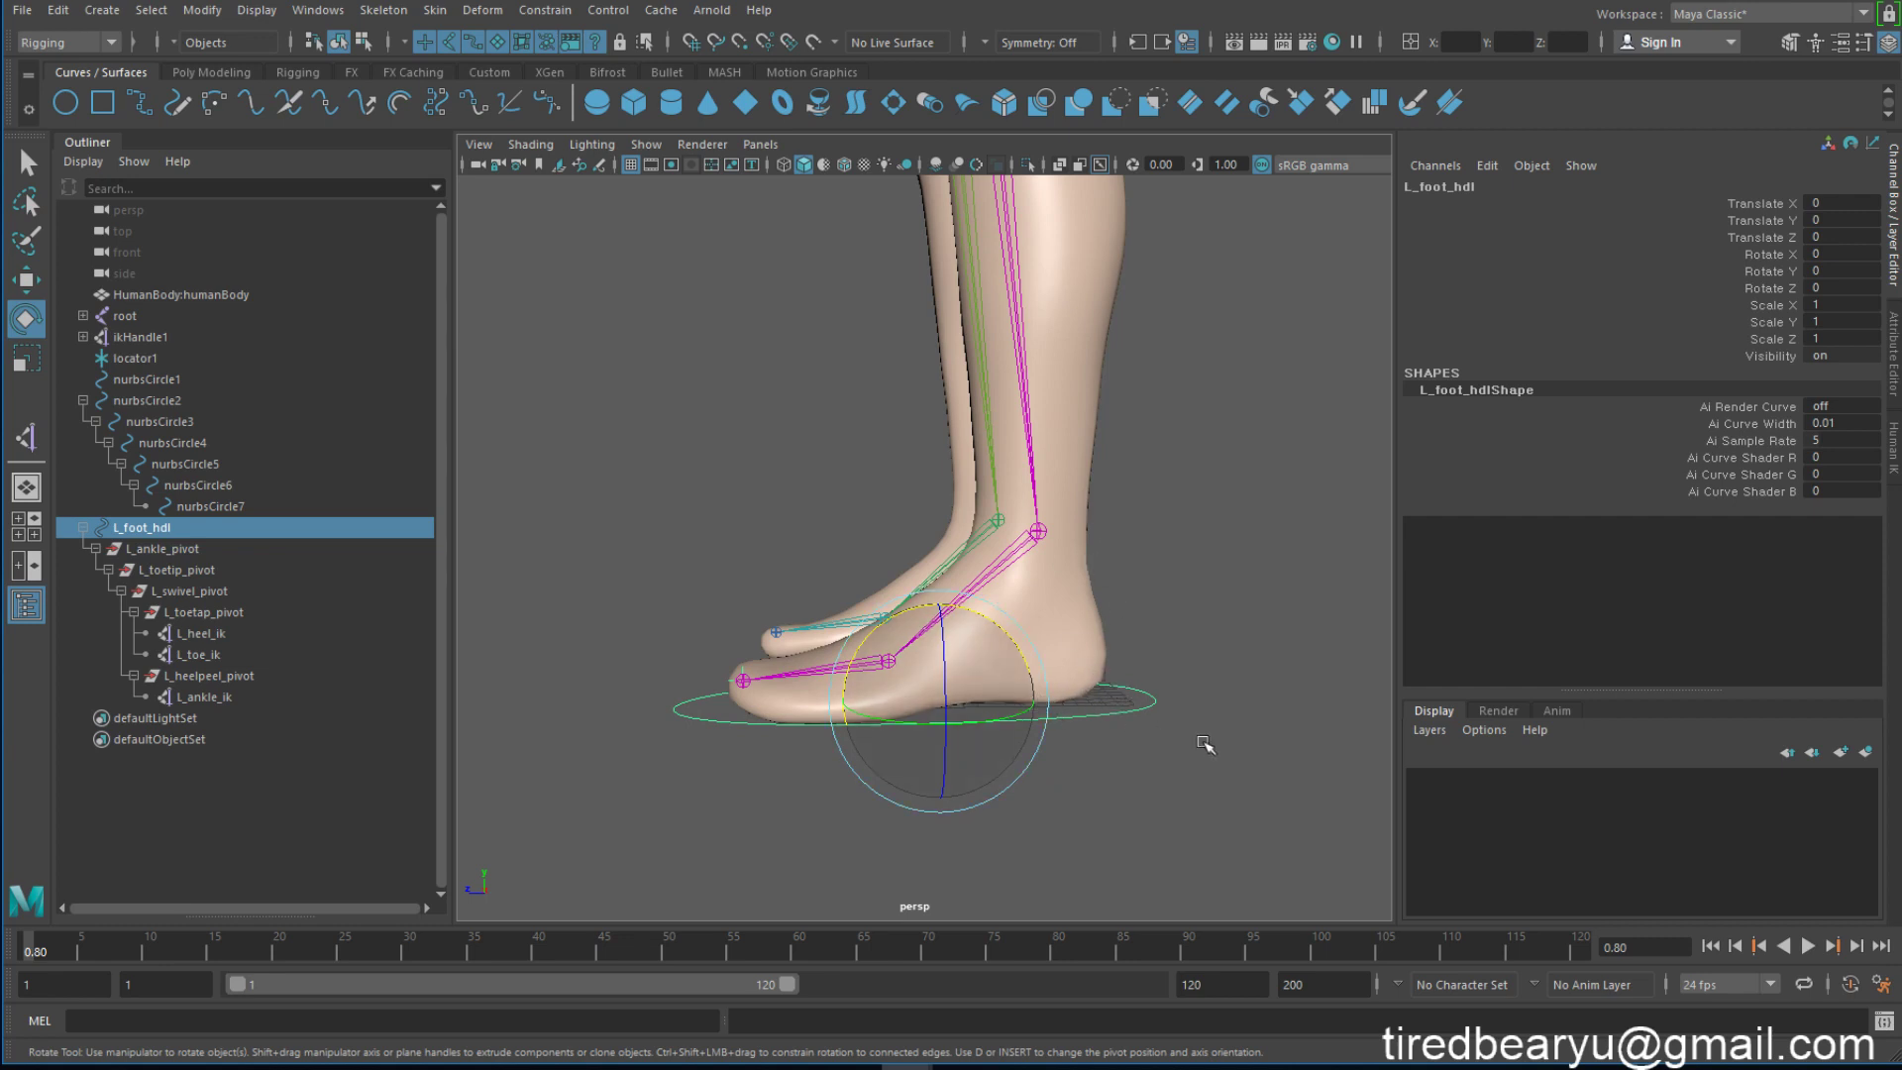
{"action": "key", "text": "d"}
{"action": "left_click_drag", "start_coordinate": [966, 719], "coordinate": [983, 717]}
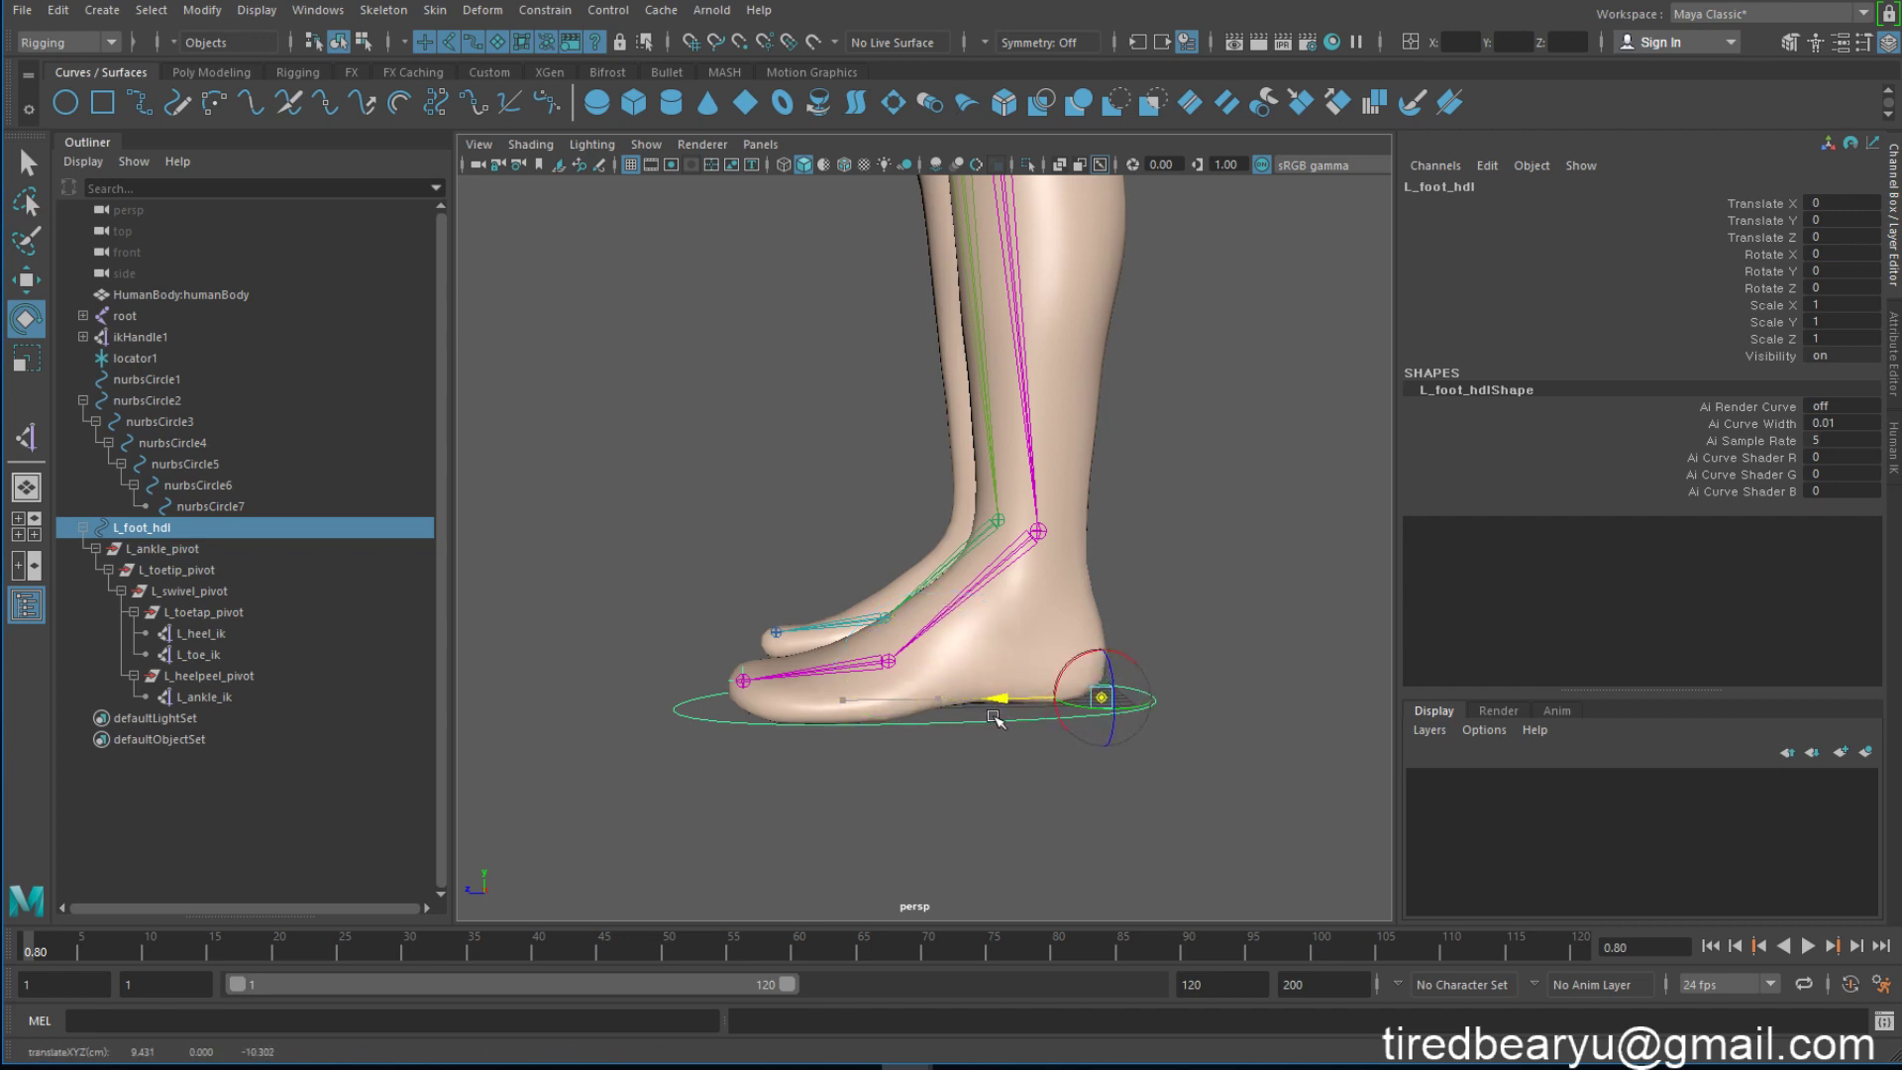
{"action": "key", "text": "d"}
{"action": "mouse_move", "coordinate": [1170, 630]}
{"action": "left_mouse_down"}
{"action": "mouse_move", "coordinate": [1145, 683]}
{"action": "mouse_move", "coordinate": [1106, 682]}
{"action": "left_mouse_up"}
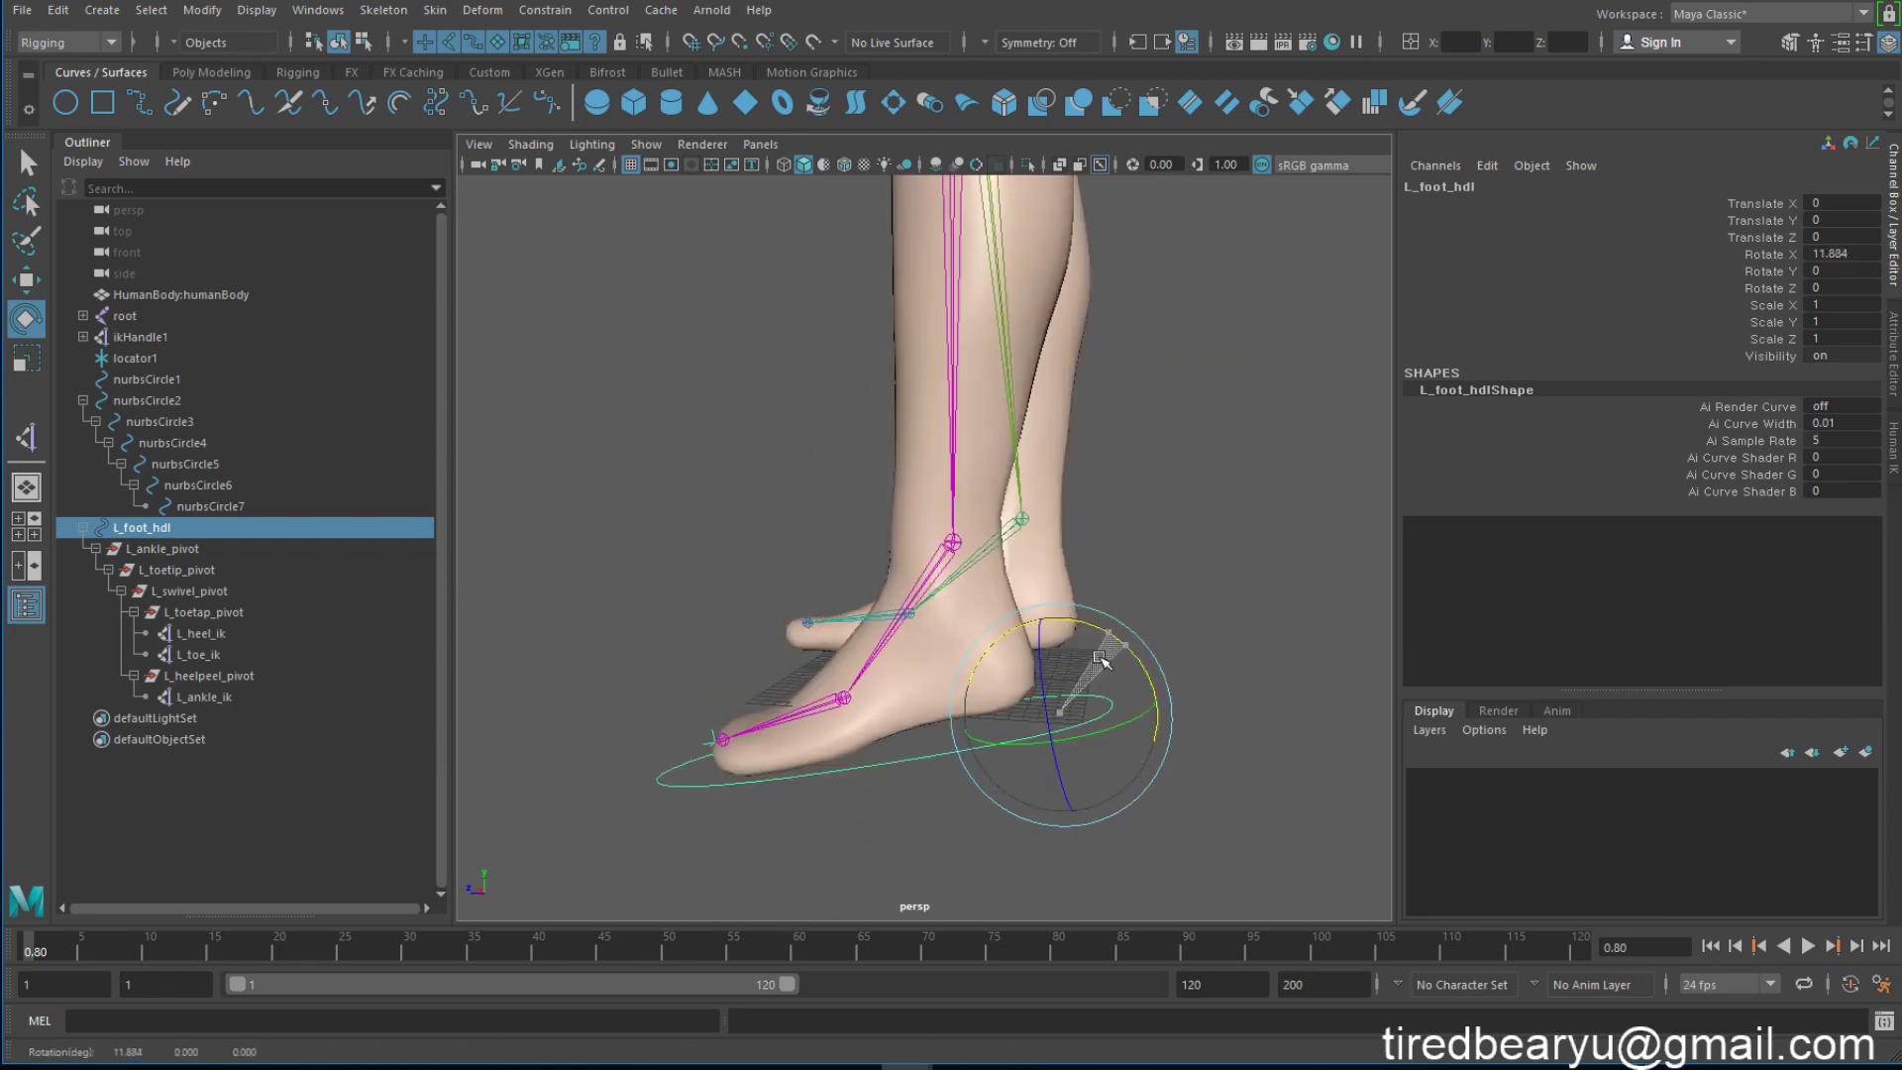
{"action": "key", "text": "ctrl+z"}
{"action": "mouse_move", "coordinate": [1106, 682]}
{"action": "left_mouse_down"}
{"action": "mouse_move", "coordinate": [1084, 683]}
{"action": "mouse_move", "coordinate": [1092, 485]}
{"action": "mouse_move", "coordinate": [1061, 438]}
{"action": "left_mouse_up"}
Step: Undo the test rotation and move, restoring the foot to its flat rest pose
{"action": "key", "text": "w"}
{"action": "key", "text": "e"}
{"action": "key", "text": "ctrl+z"}
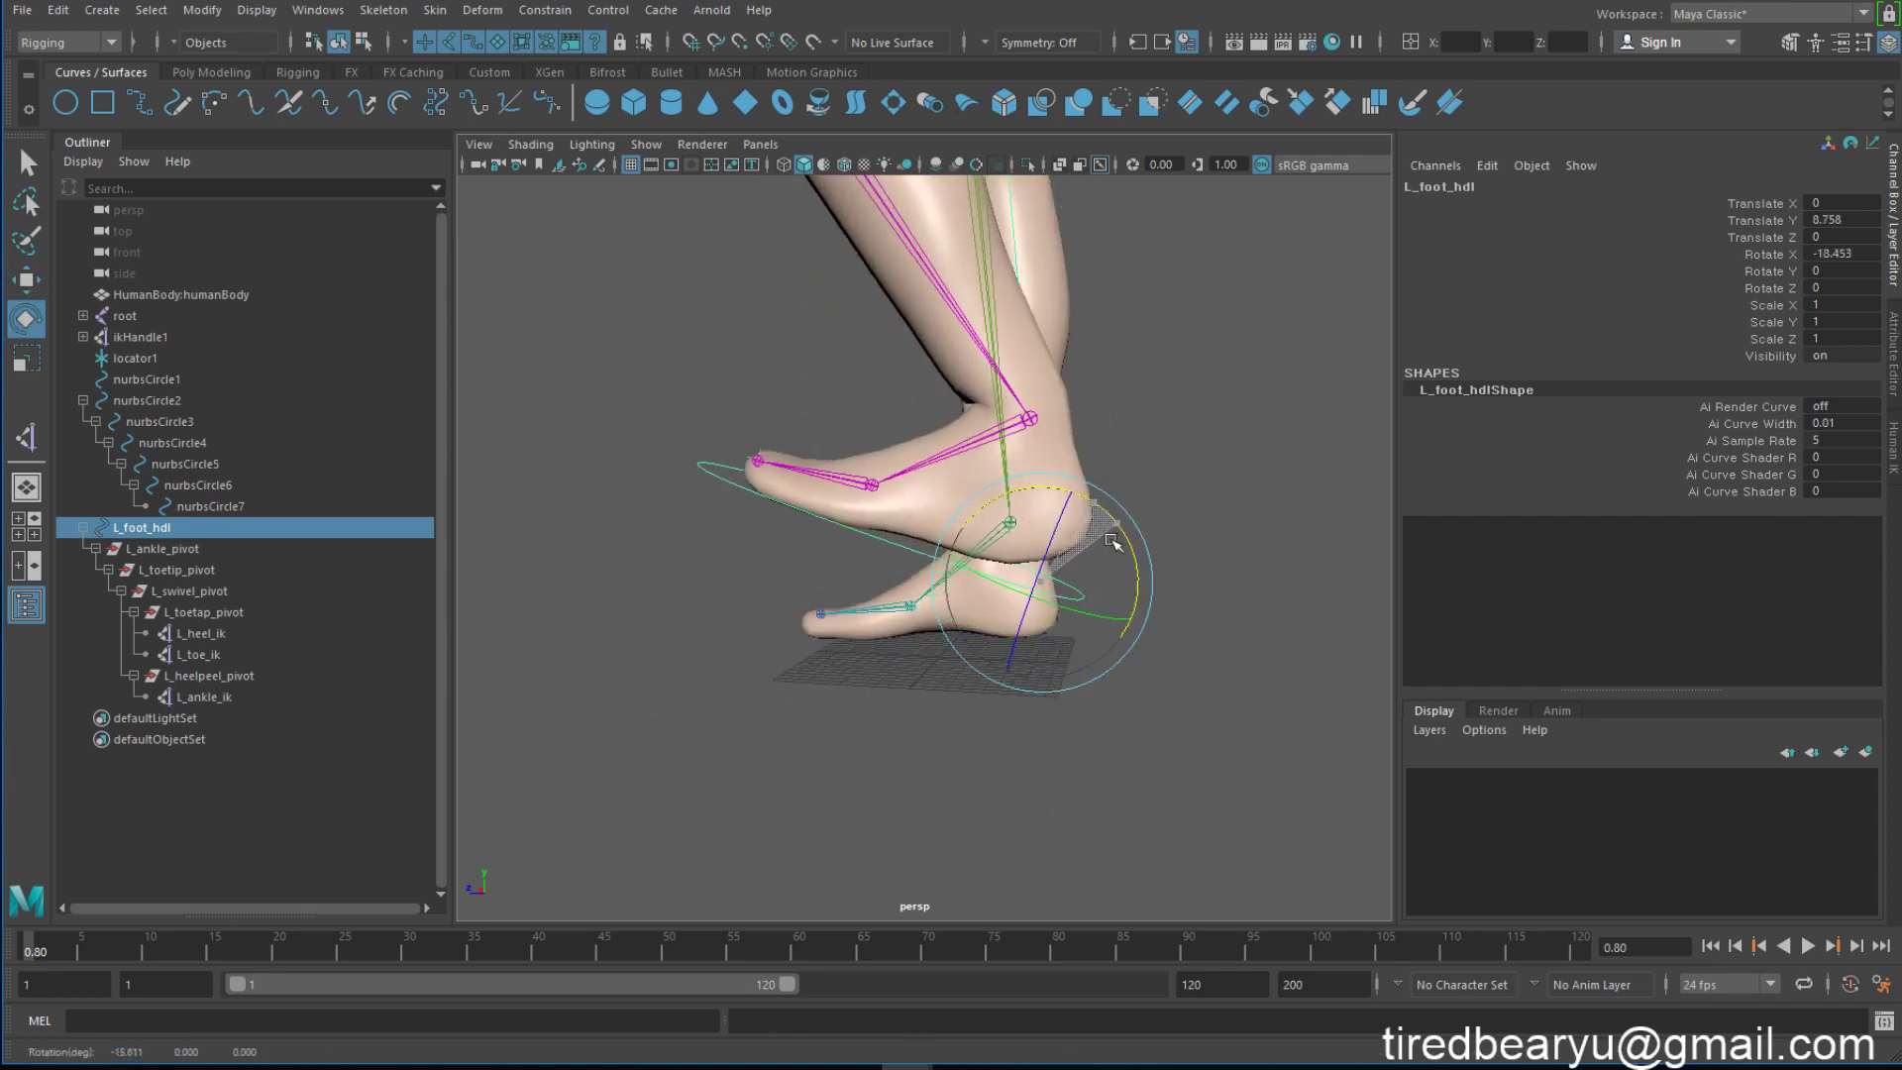
{"action": "key", "text": "ctrl+z"}
{"action": "mouse_move", "coordinate": [1120, 551]}
{"action": "left_mouse_down", "text": "alt"}
{"action": "mouse_move", "coordinate": [1174, 569]}
{"action": "mouse_move", "coordinate": [1139, 788]}
{"action": "mouse_move", "coordinate": [912, 900]}
{"action": "left_mouse_up", "text": "alt"}
{"action": "key", "text": "q"}
{"action": "key", "text": "w"}
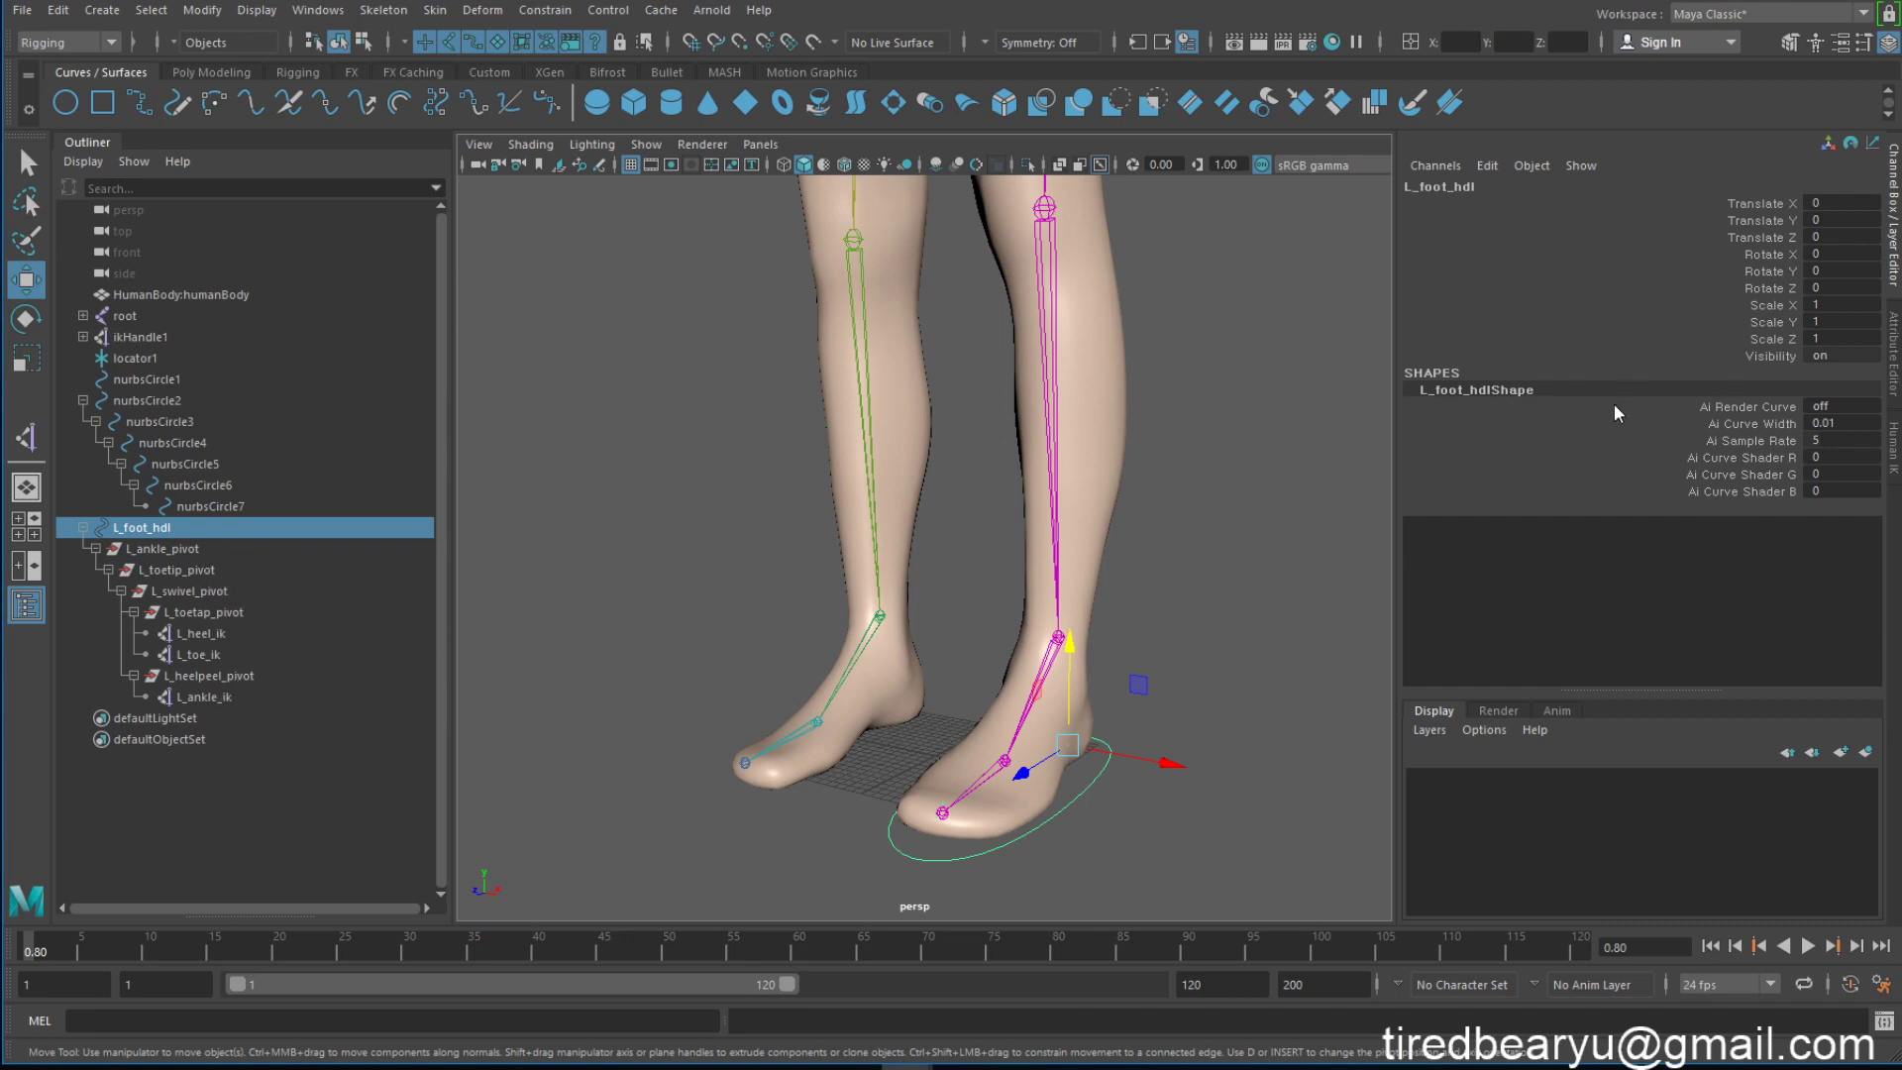
Step: Add a float attribute named ankle to L_foot_hdl through the Add Attribute window
{"action": "left_click", "coordinate": [1485, 167]}
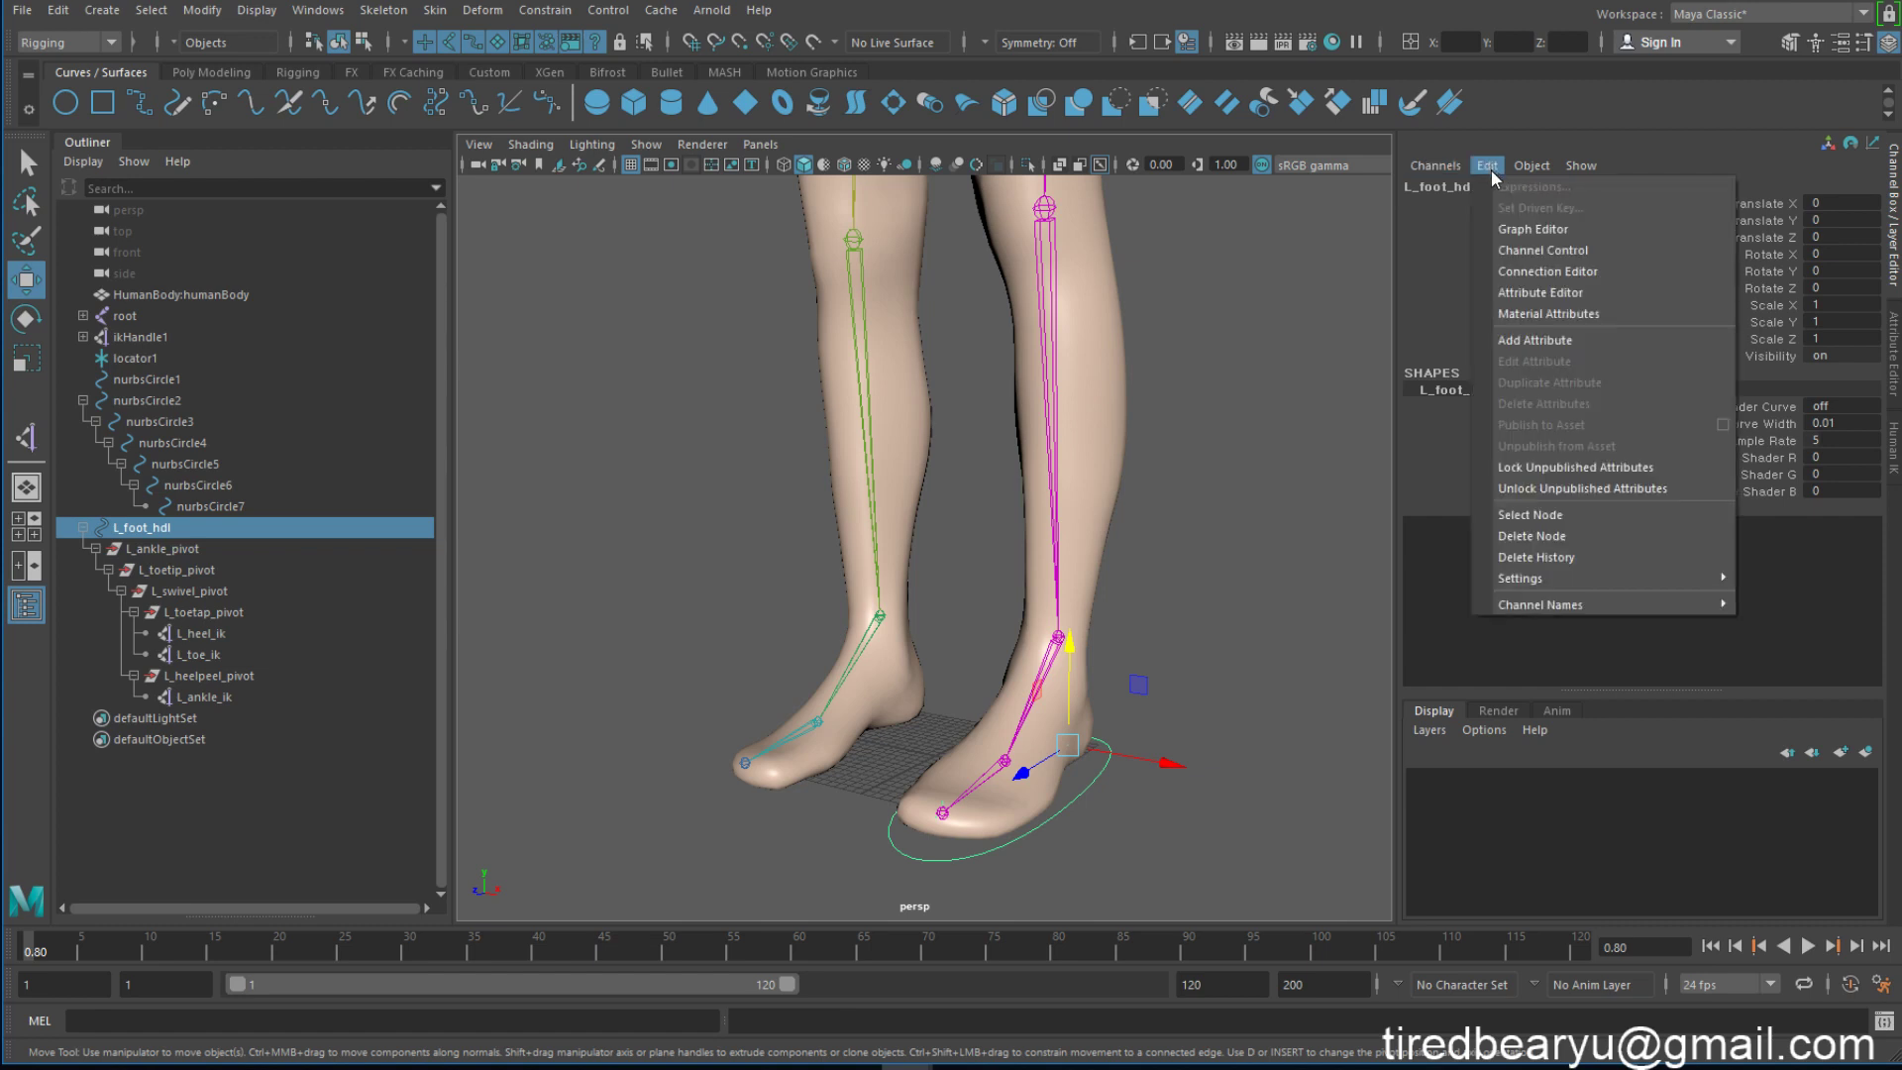
{"action": "left_click", "coordinate": [1577, 339]}
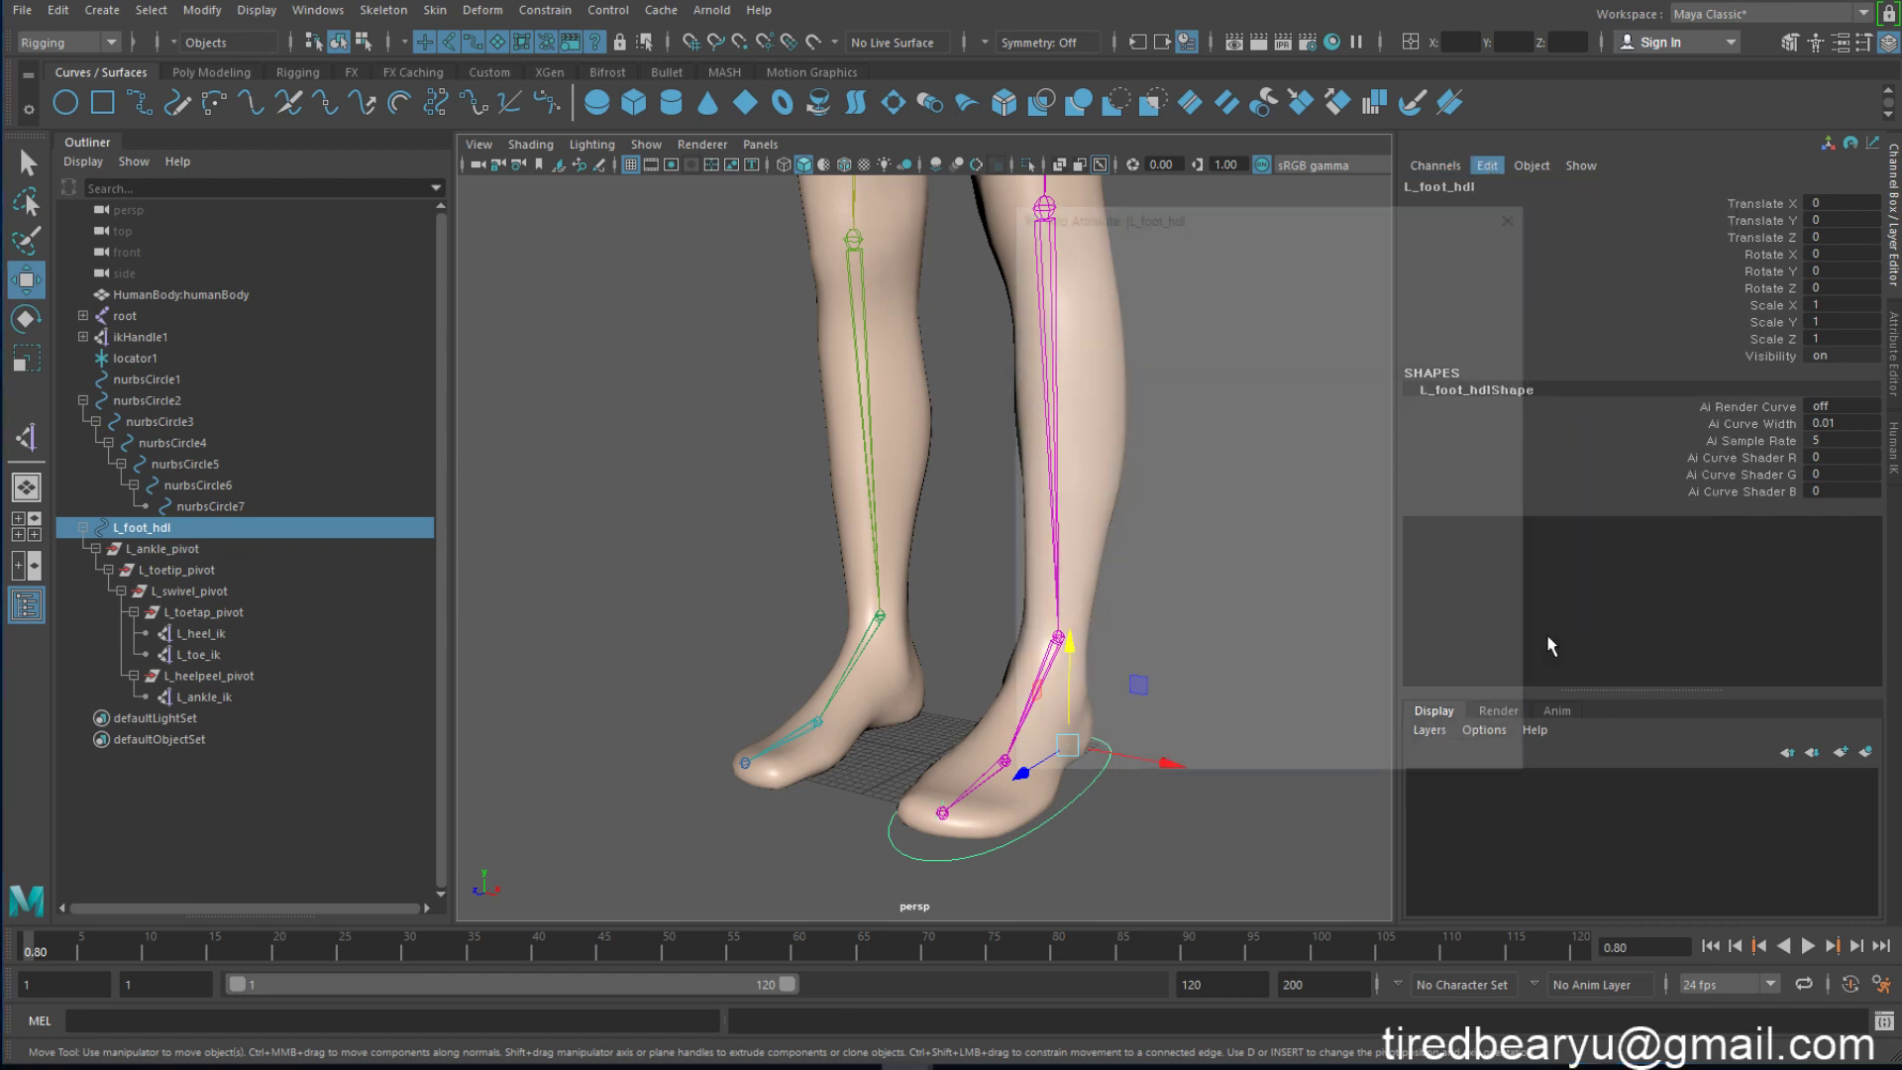
{"action": "left_click_drag", "start_coordinate": [1187, 226], "coordinate": [1016, 204]}
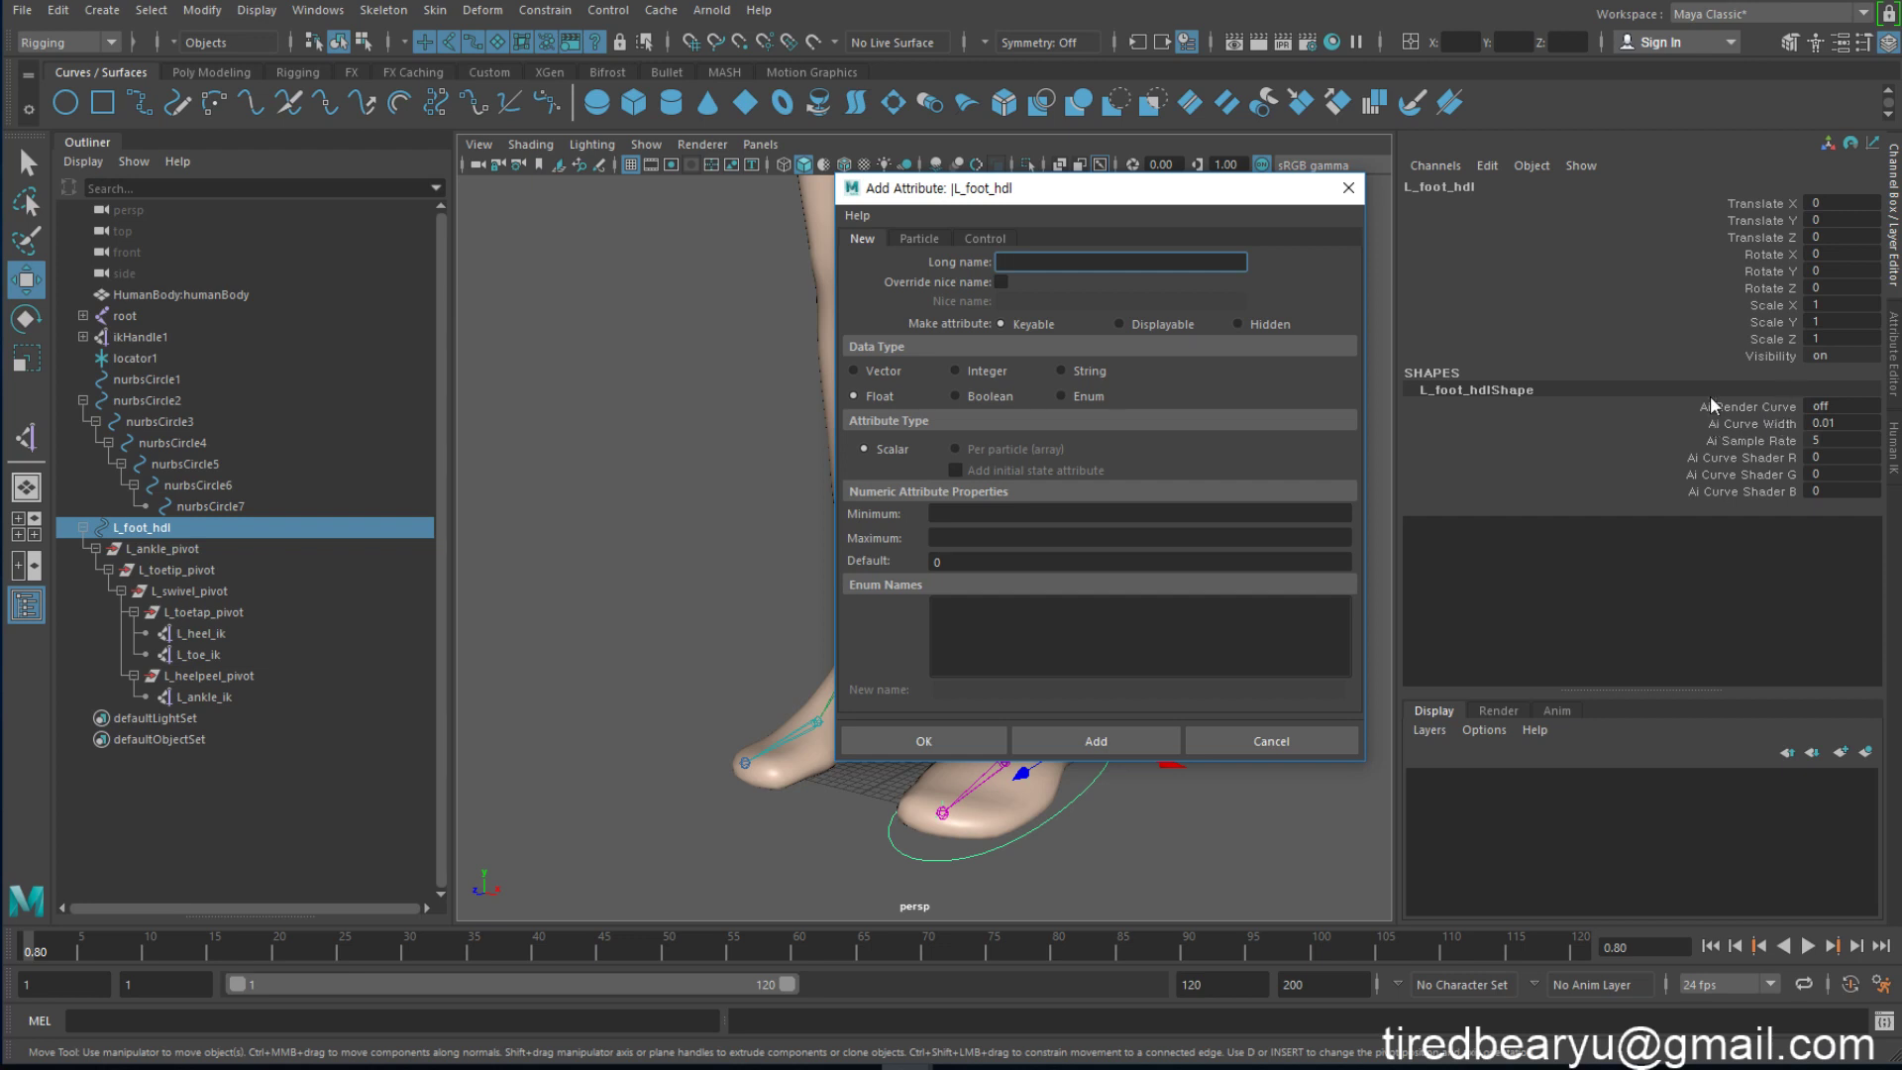
{"action": "left_click_drag", "start_coordinate": [982, 197], "coordinate": [927, 193]}
{"action": "type", "text": "ankle"}
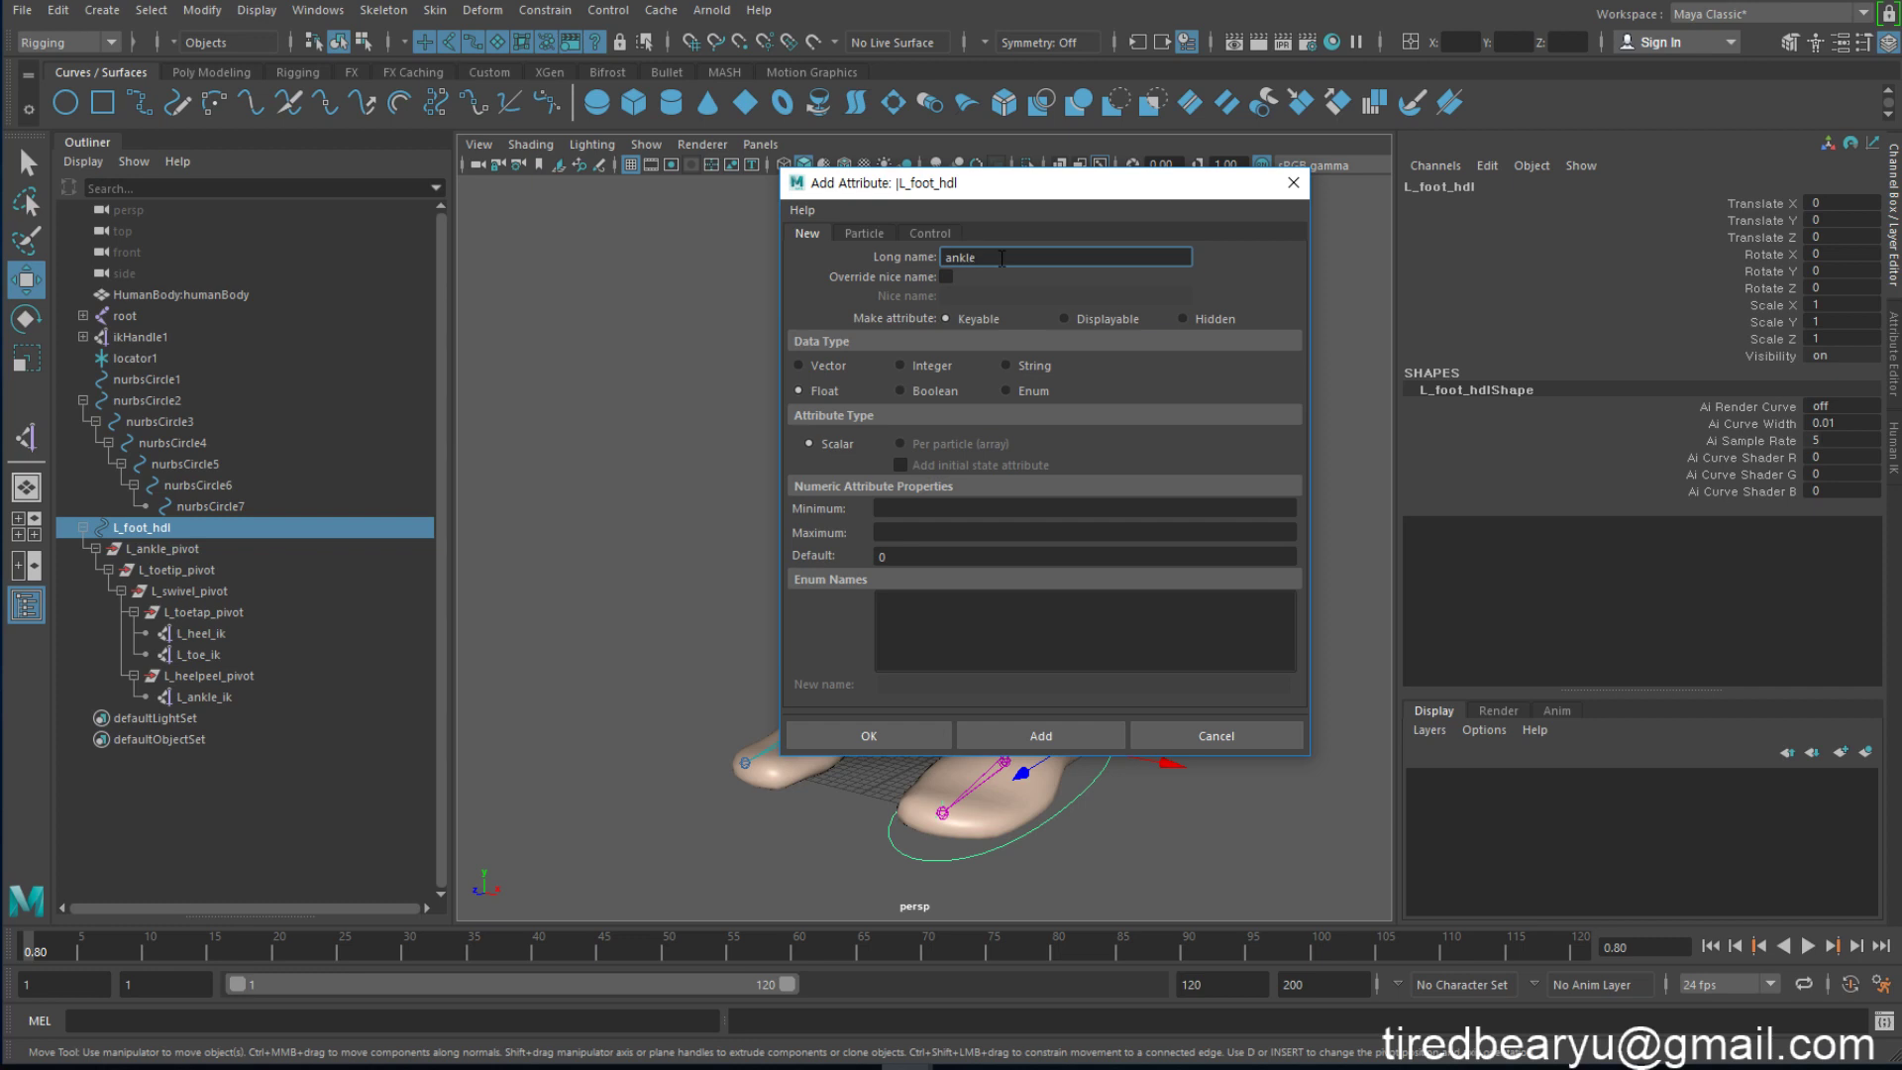
{"action": "key", "text": "Tab"}
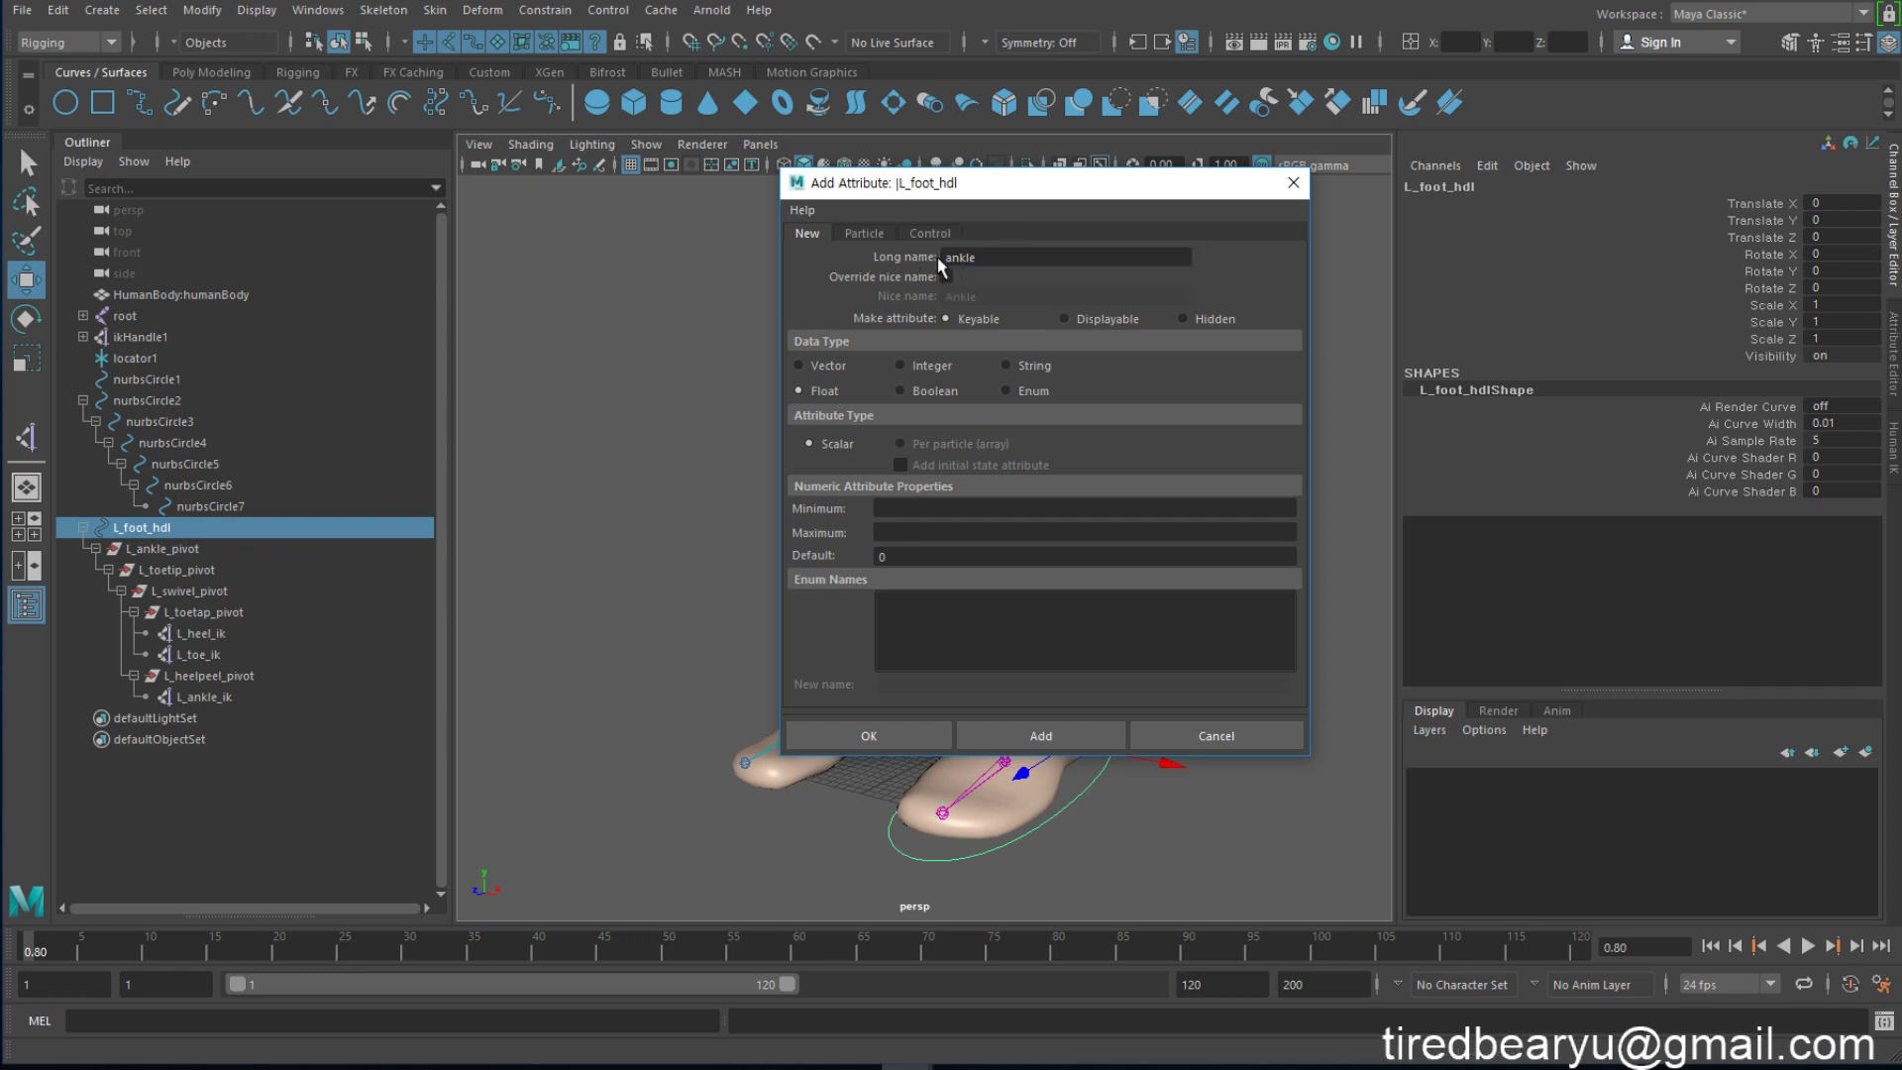
{"action": "left_click", "coordinate": [1029, 735]}
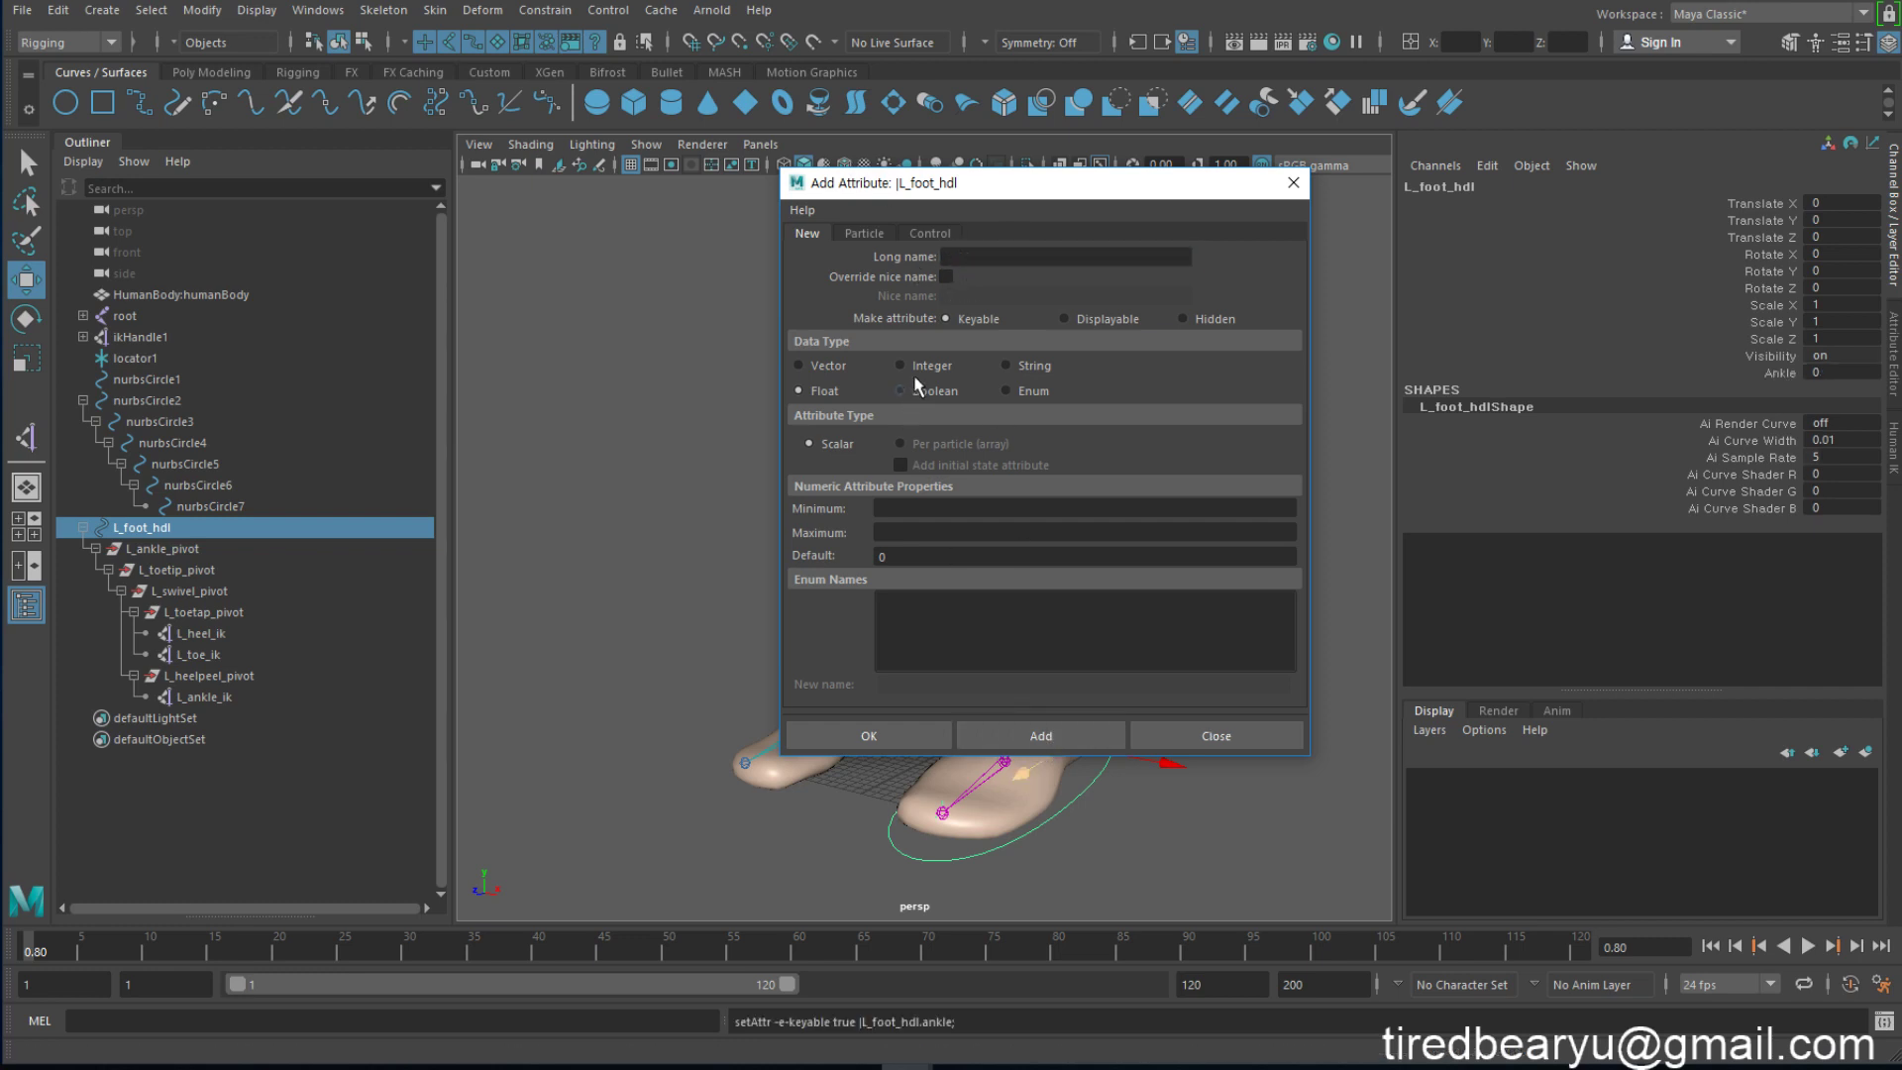
Step: Add float attributes toetip, swivel, toetap and heelpeel, closing the window after the last
{"action": "left_click", "coordinate": [981, 259]}
{"action": "type", "text": "toetip"}
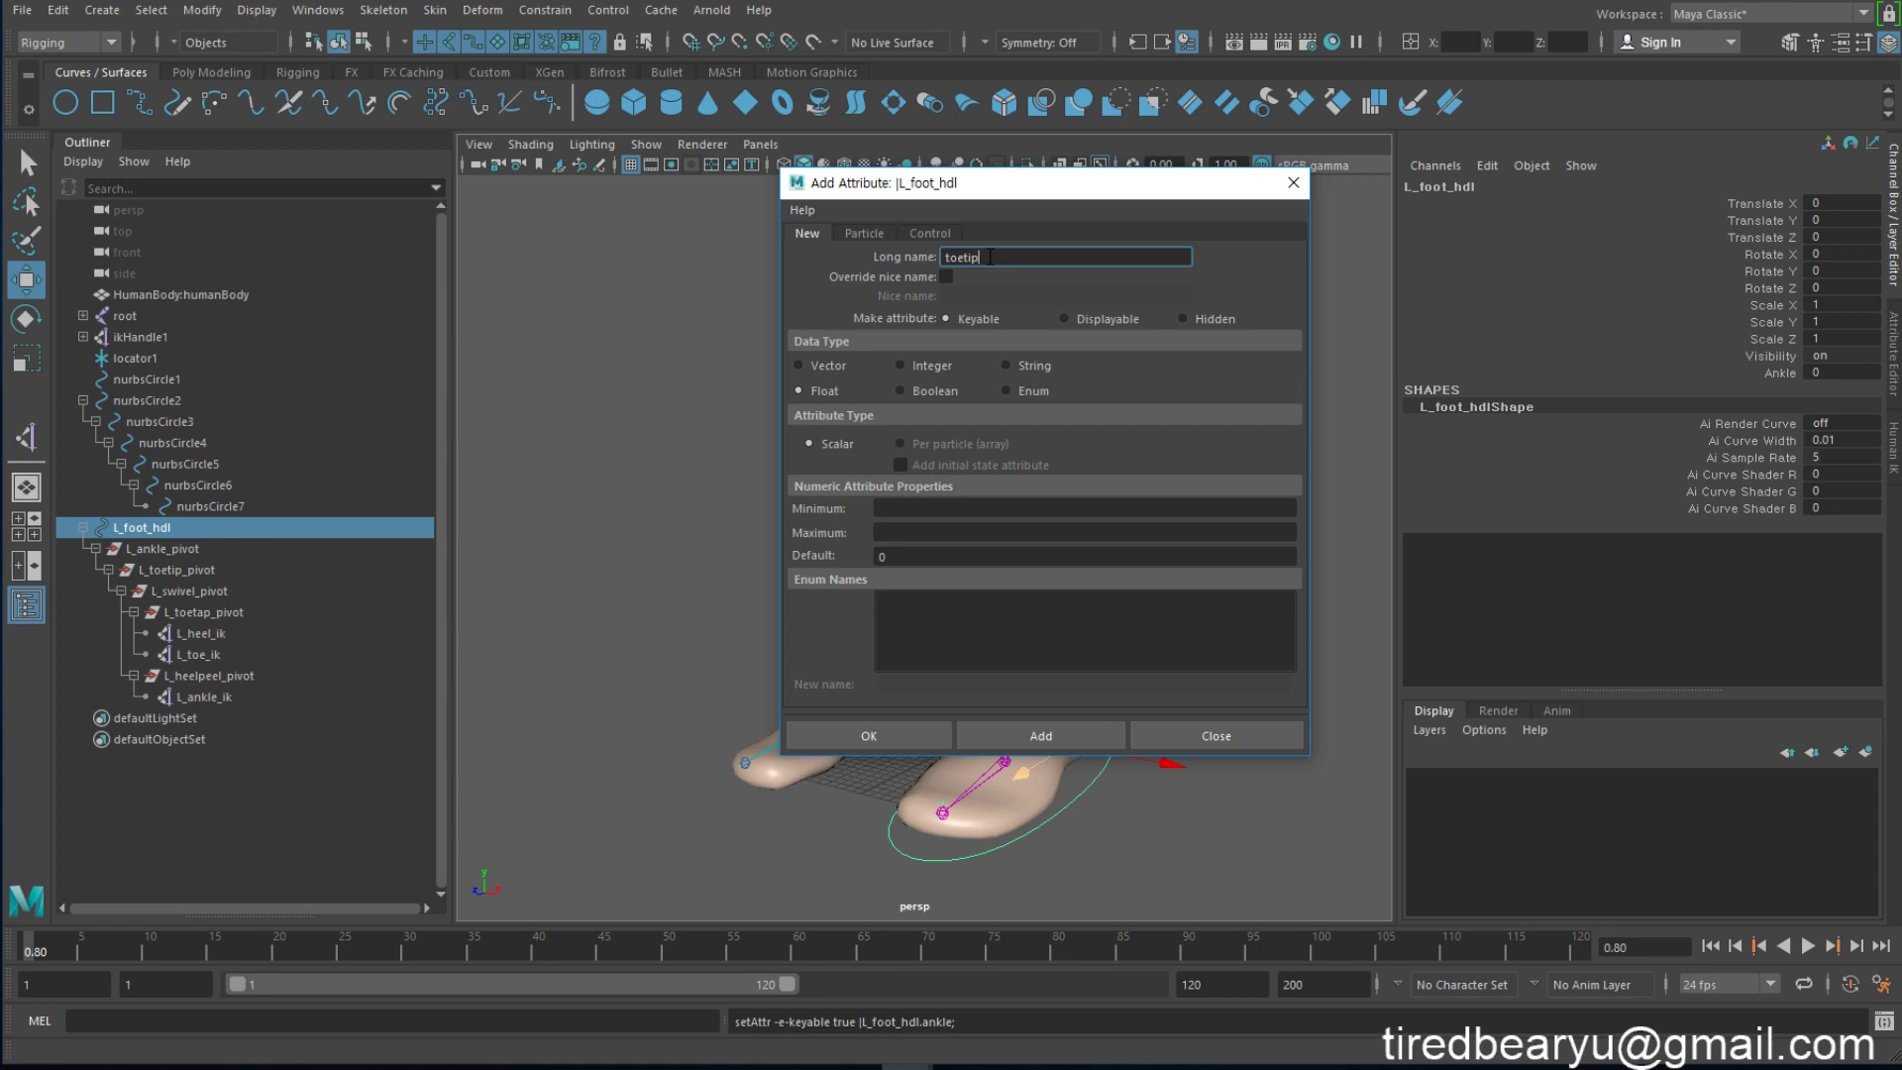
{"action": "left_click", "coordinate": [1040, 734]}
{"action": "type", "text": "swivel"}
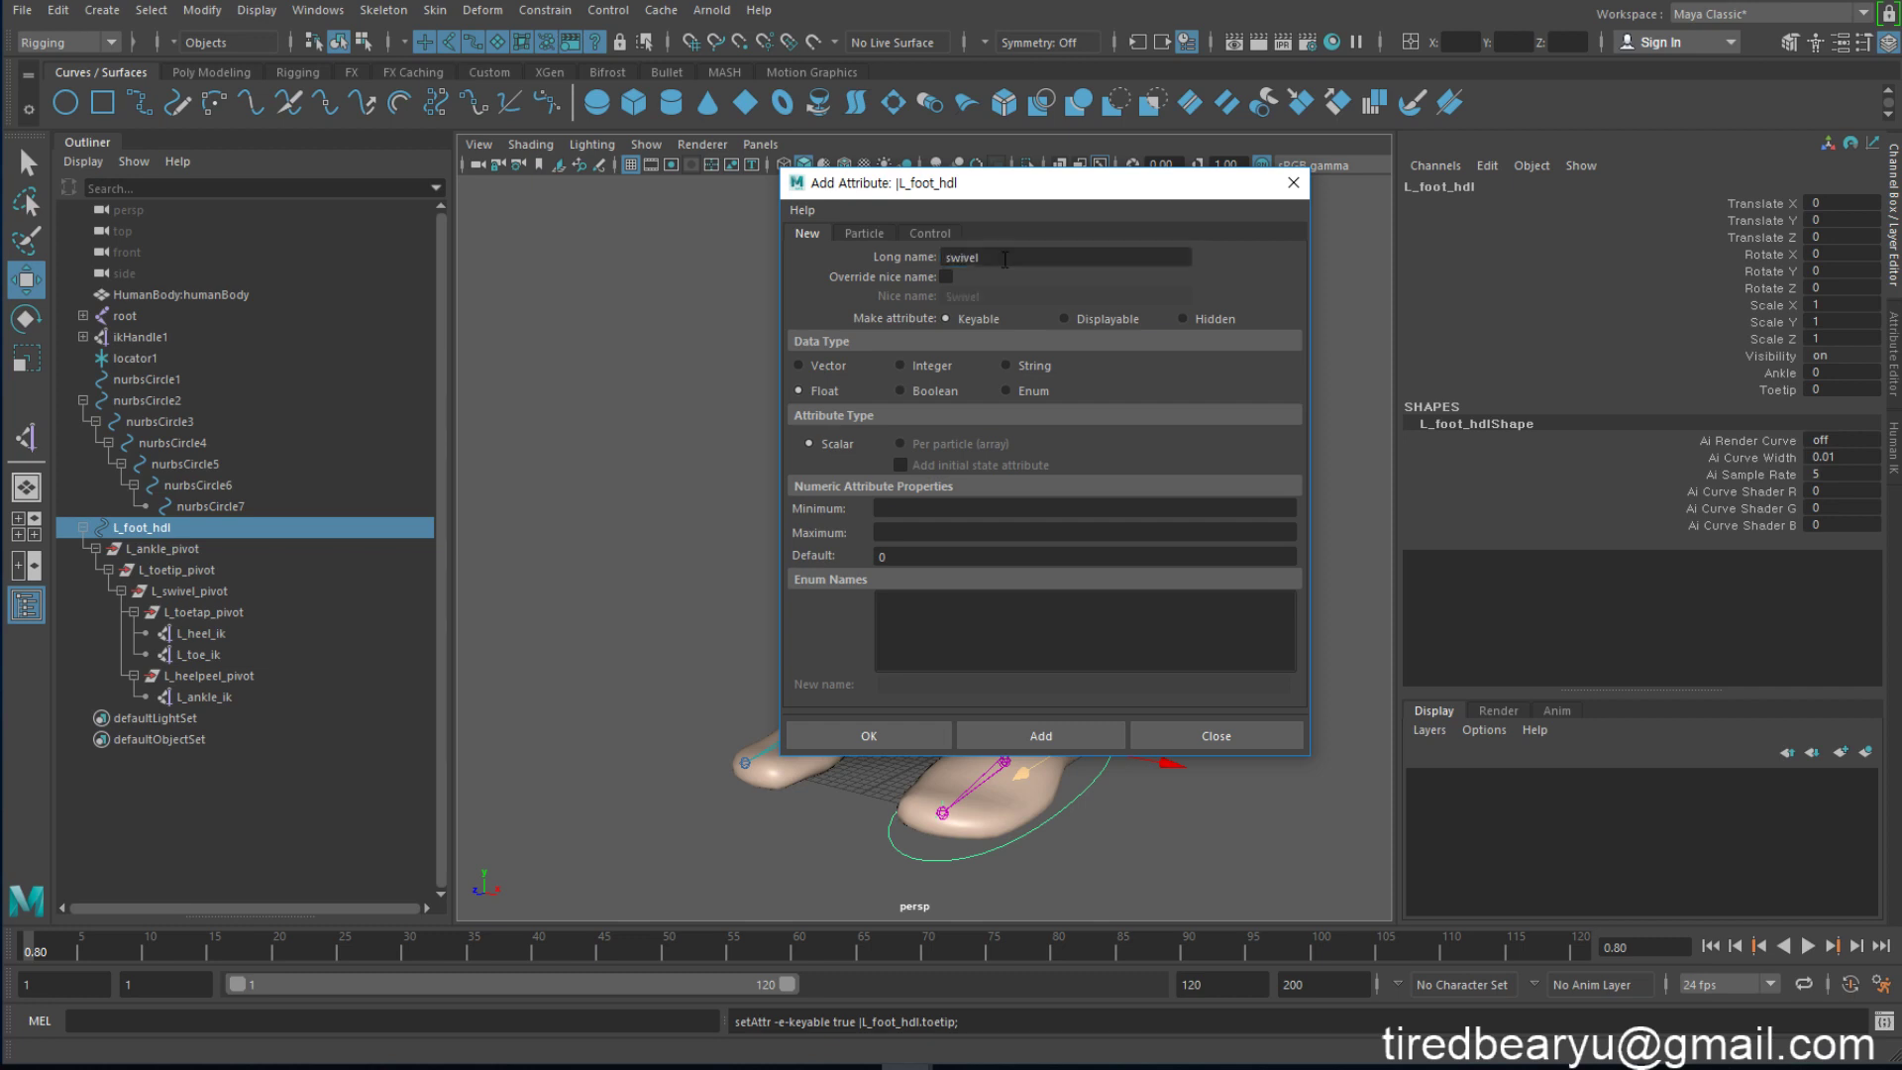
{"action": "left_click", "coordinate": [1030, 733]}
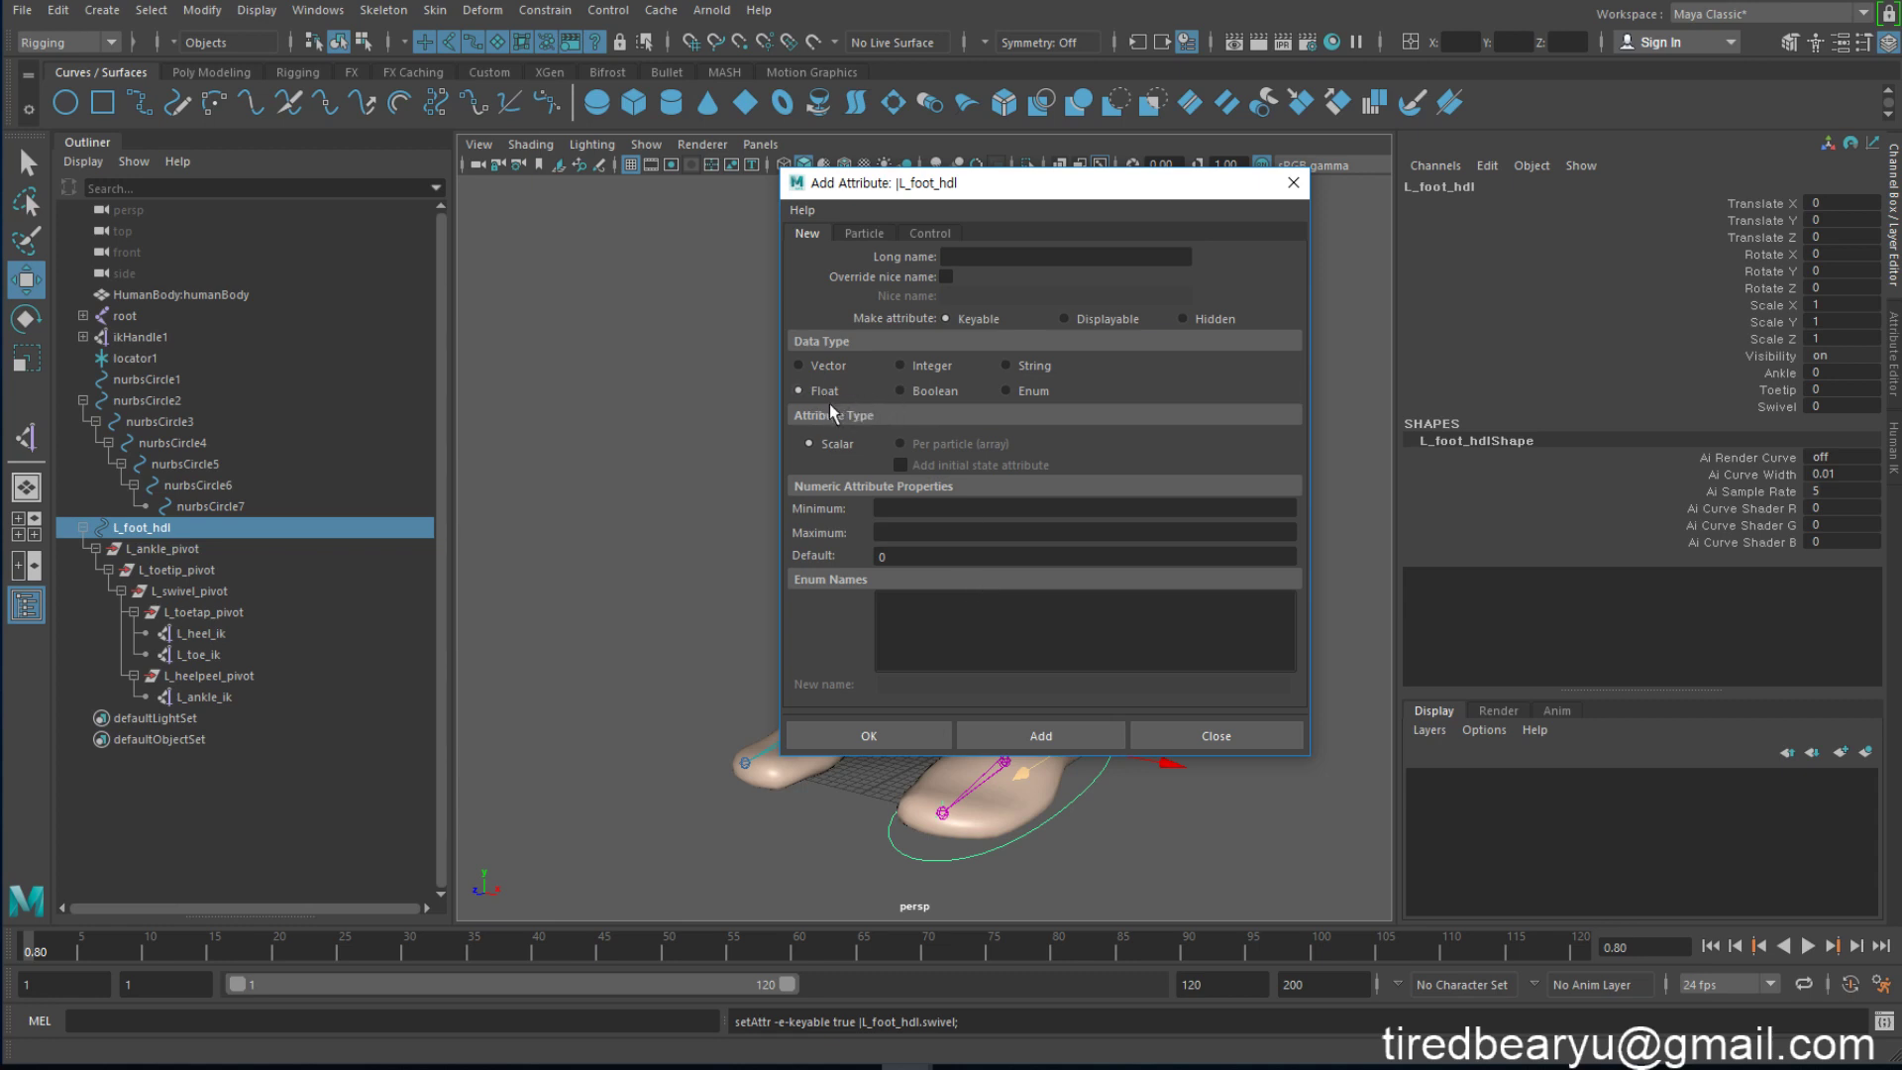
{"action": "left_click", "coordinate": [978, 260]}
{"action": "type", "text": "toetap"}
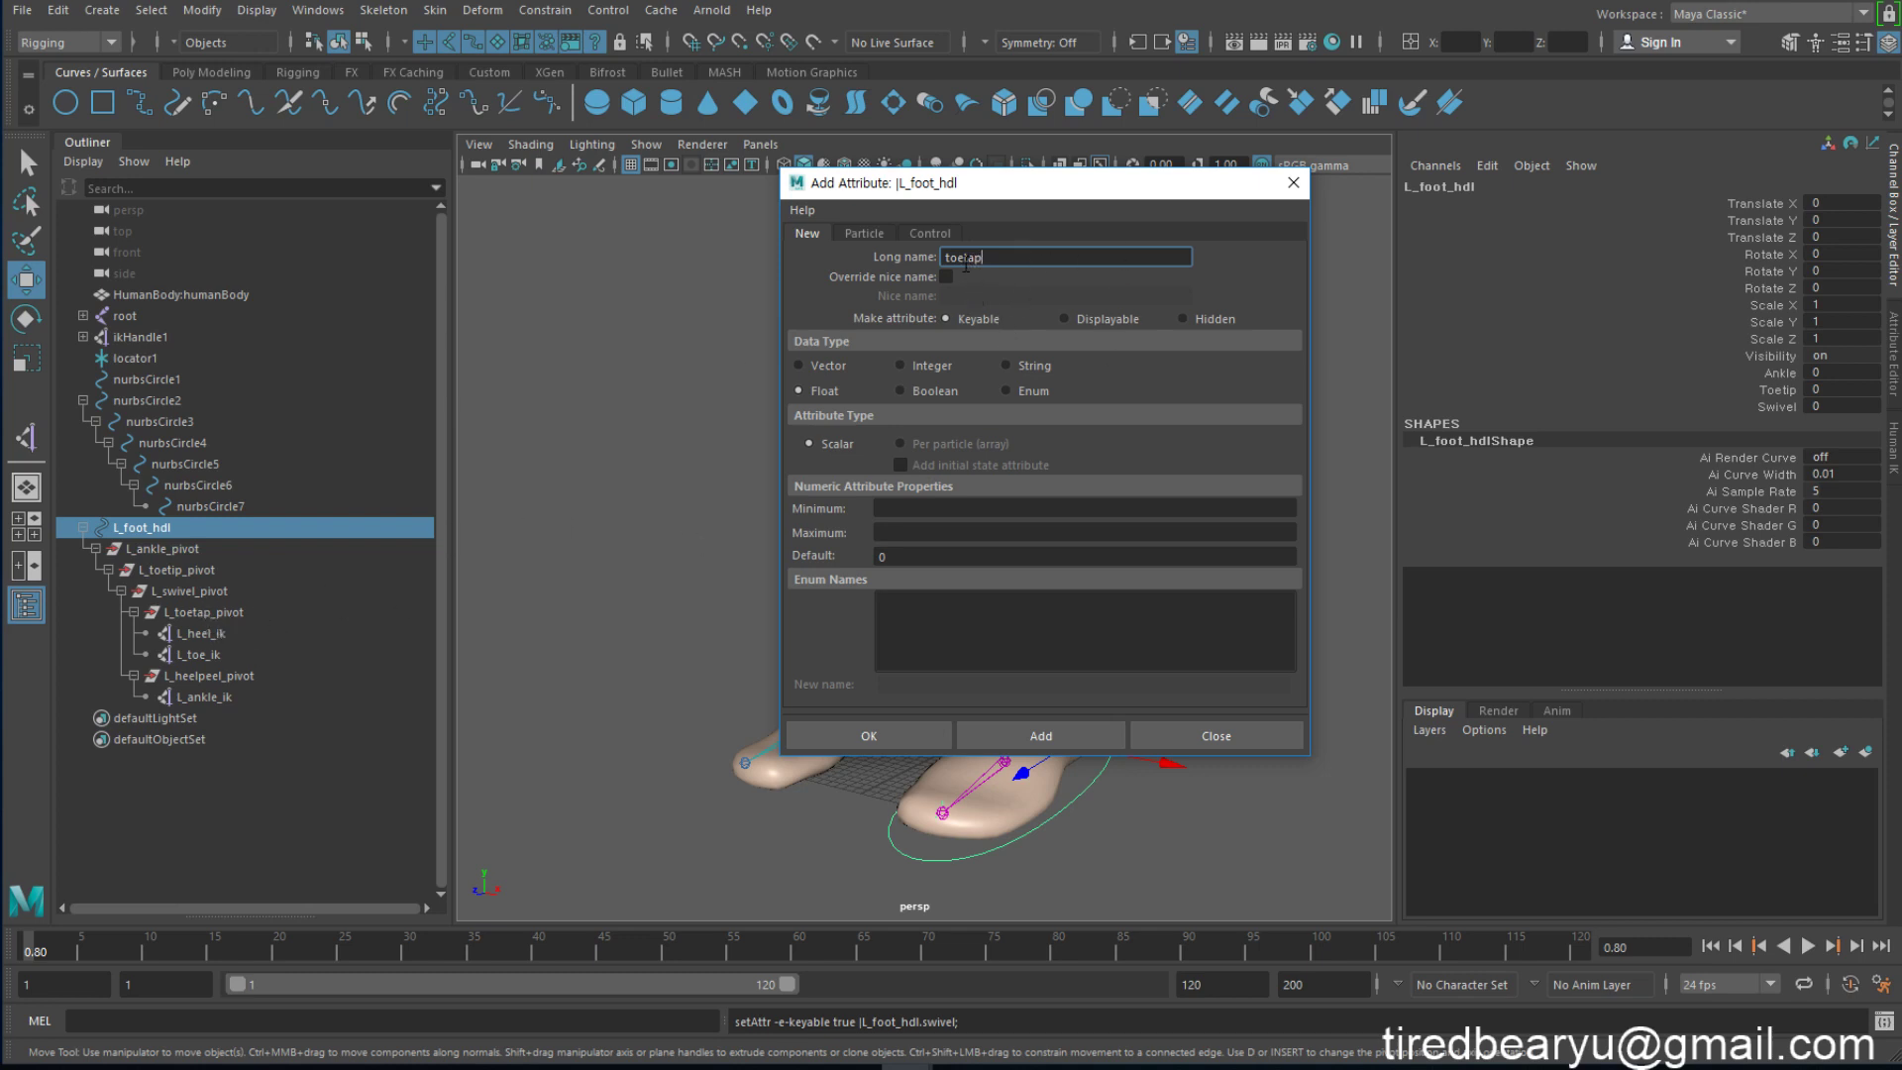
{"action": "left_click", "coordinate": [1056, 741]}
{"action": "type", "text": "heelp"}
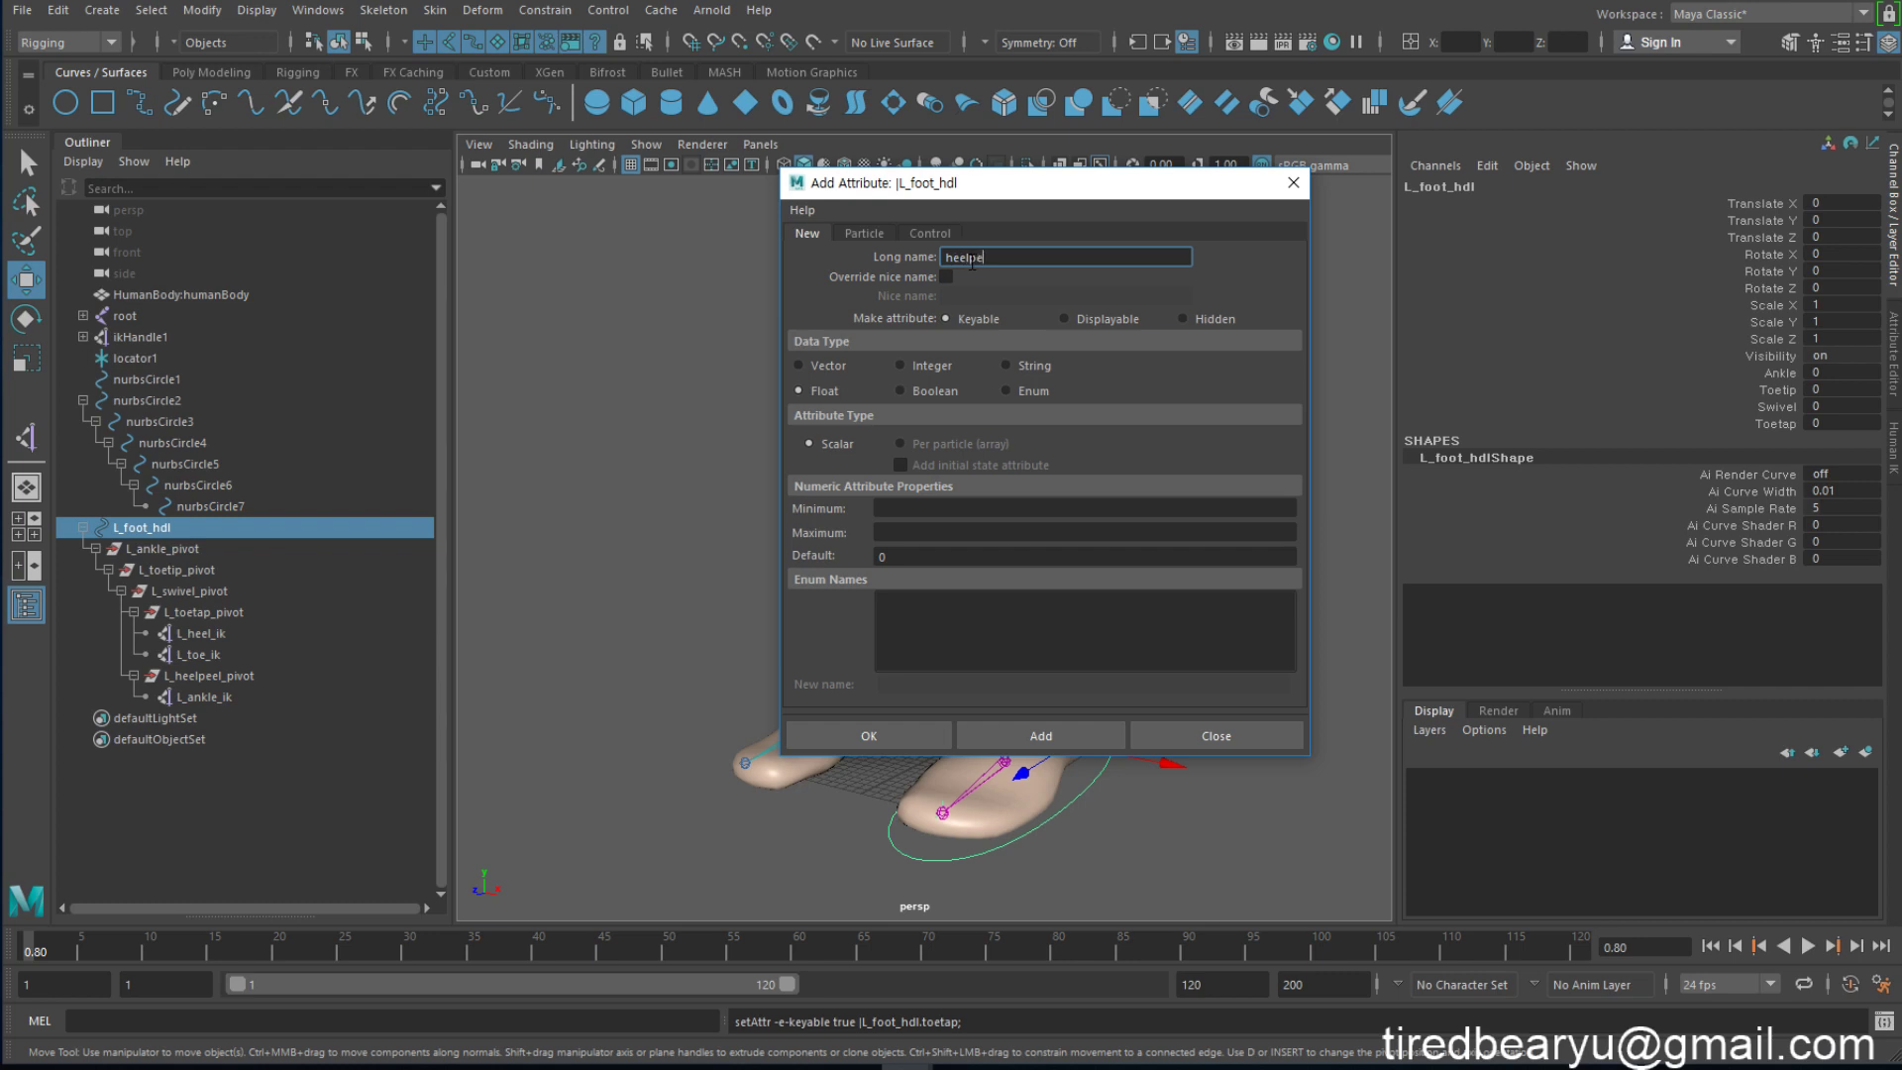
{"action": "type", "text": "el"}
{"action": "key", "text": "Tab"}
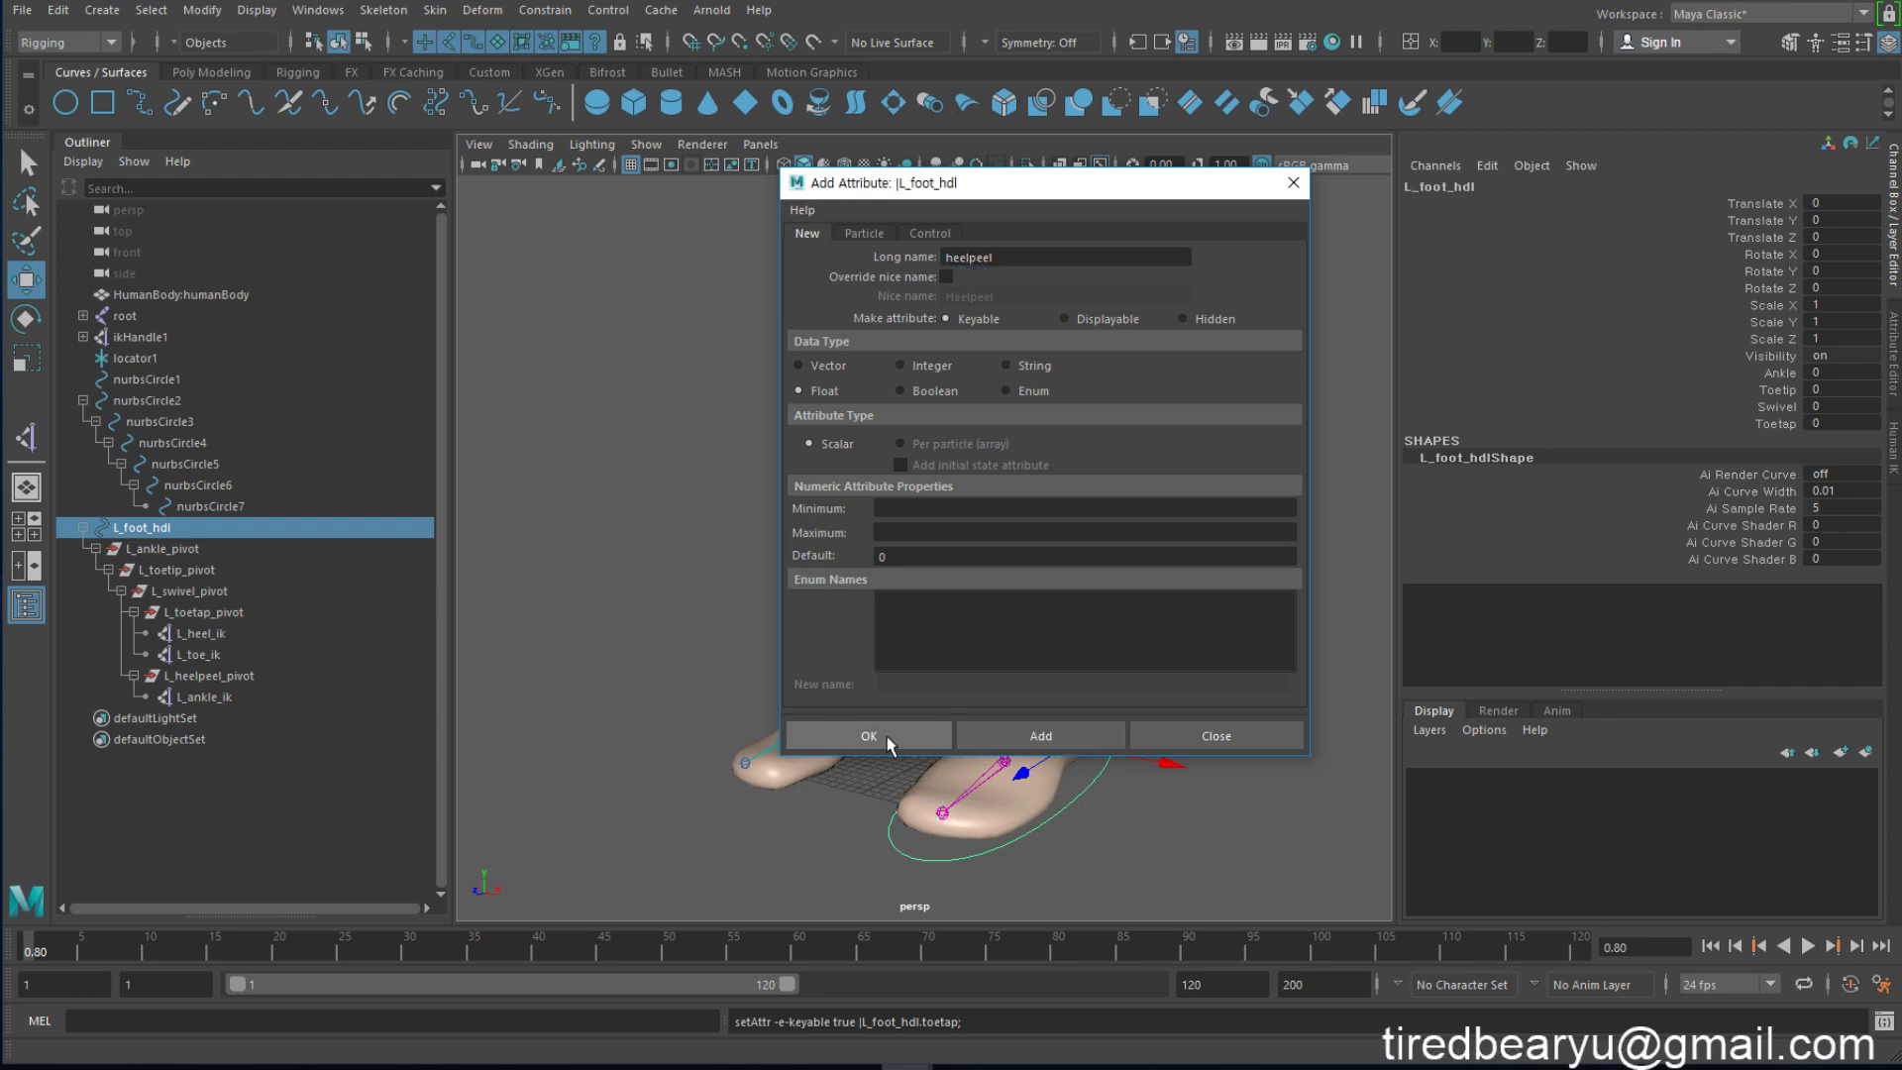
{"action": "left_click", "coordinate": [885, 735]}
{"action": "left_click", "coordinate": [1788, 389]}
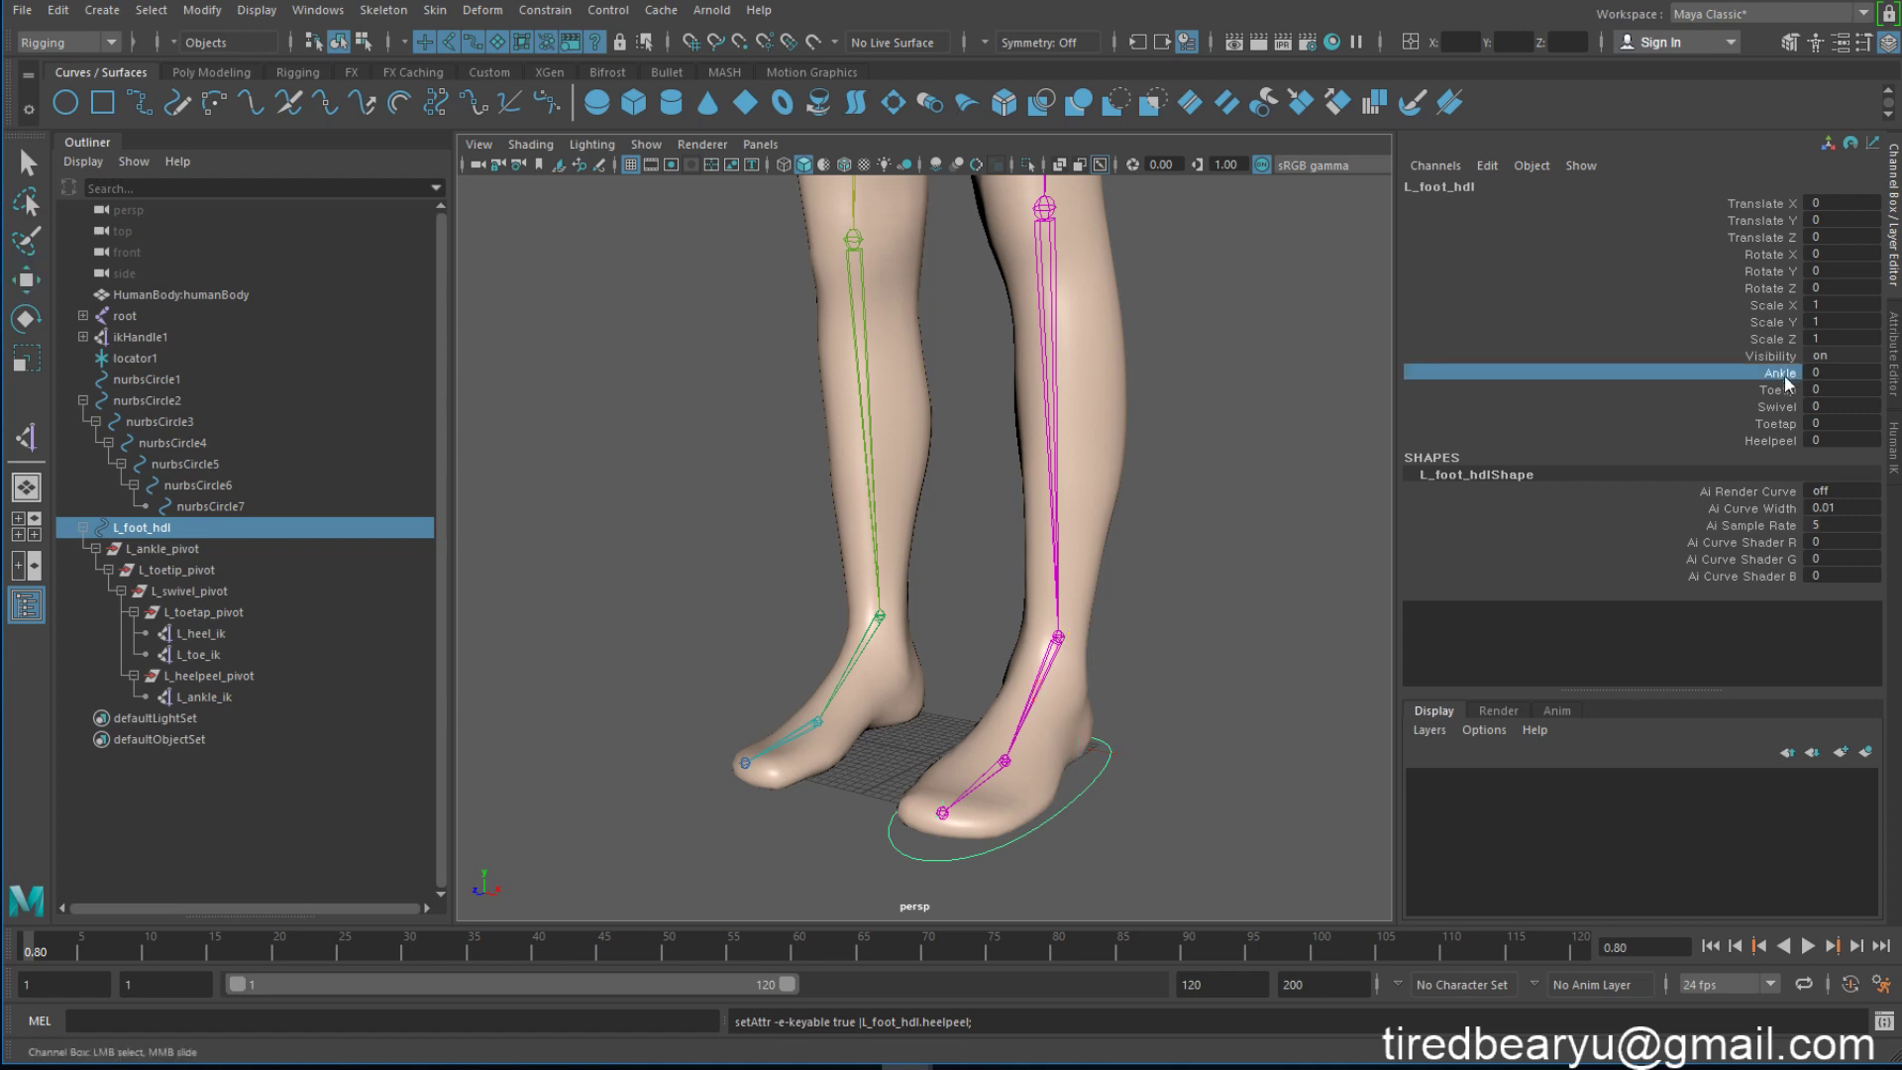
{"action": "left_click", "coordinate": [1778, 423]}
{"action": "left_click", "coordinate": [1779, 440]}
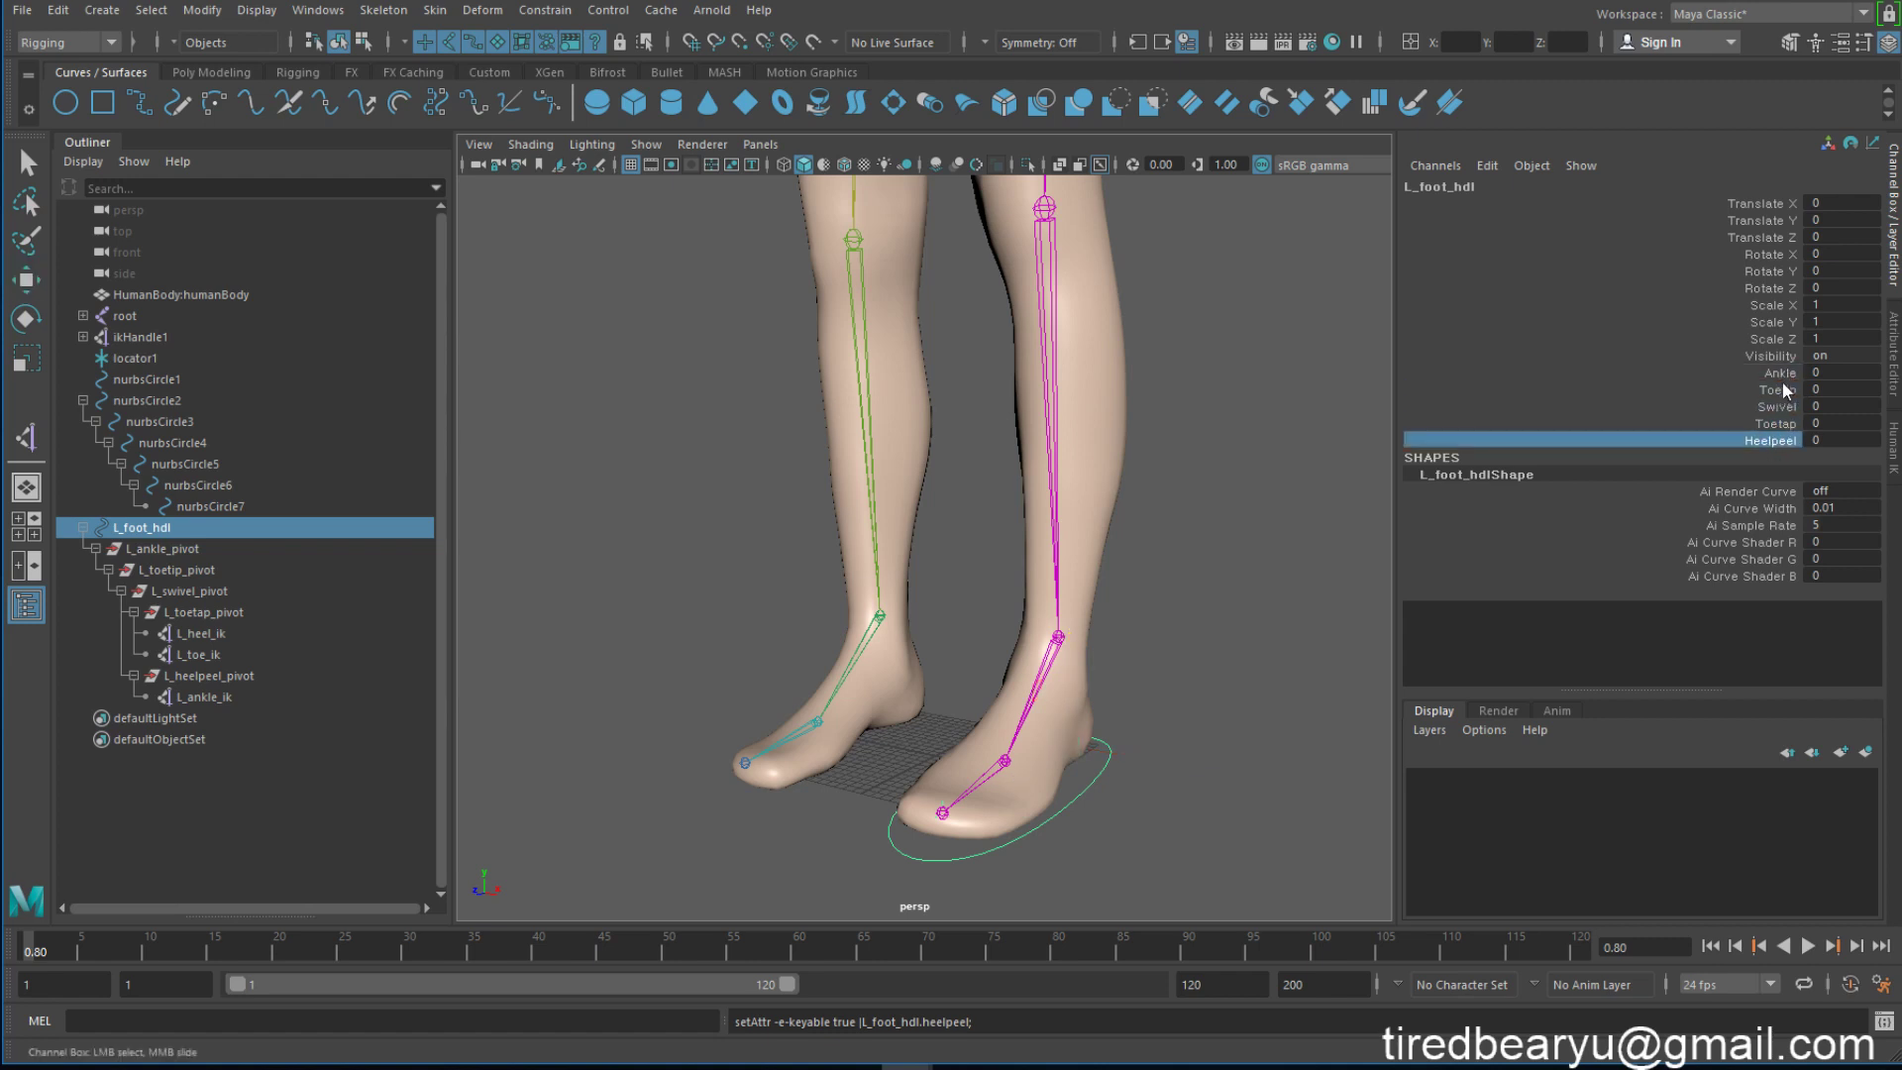
{"action": "left_click", "coordinate": [1783, 389]}
{"action": "left_click", "coordinate": [1779, 406]}
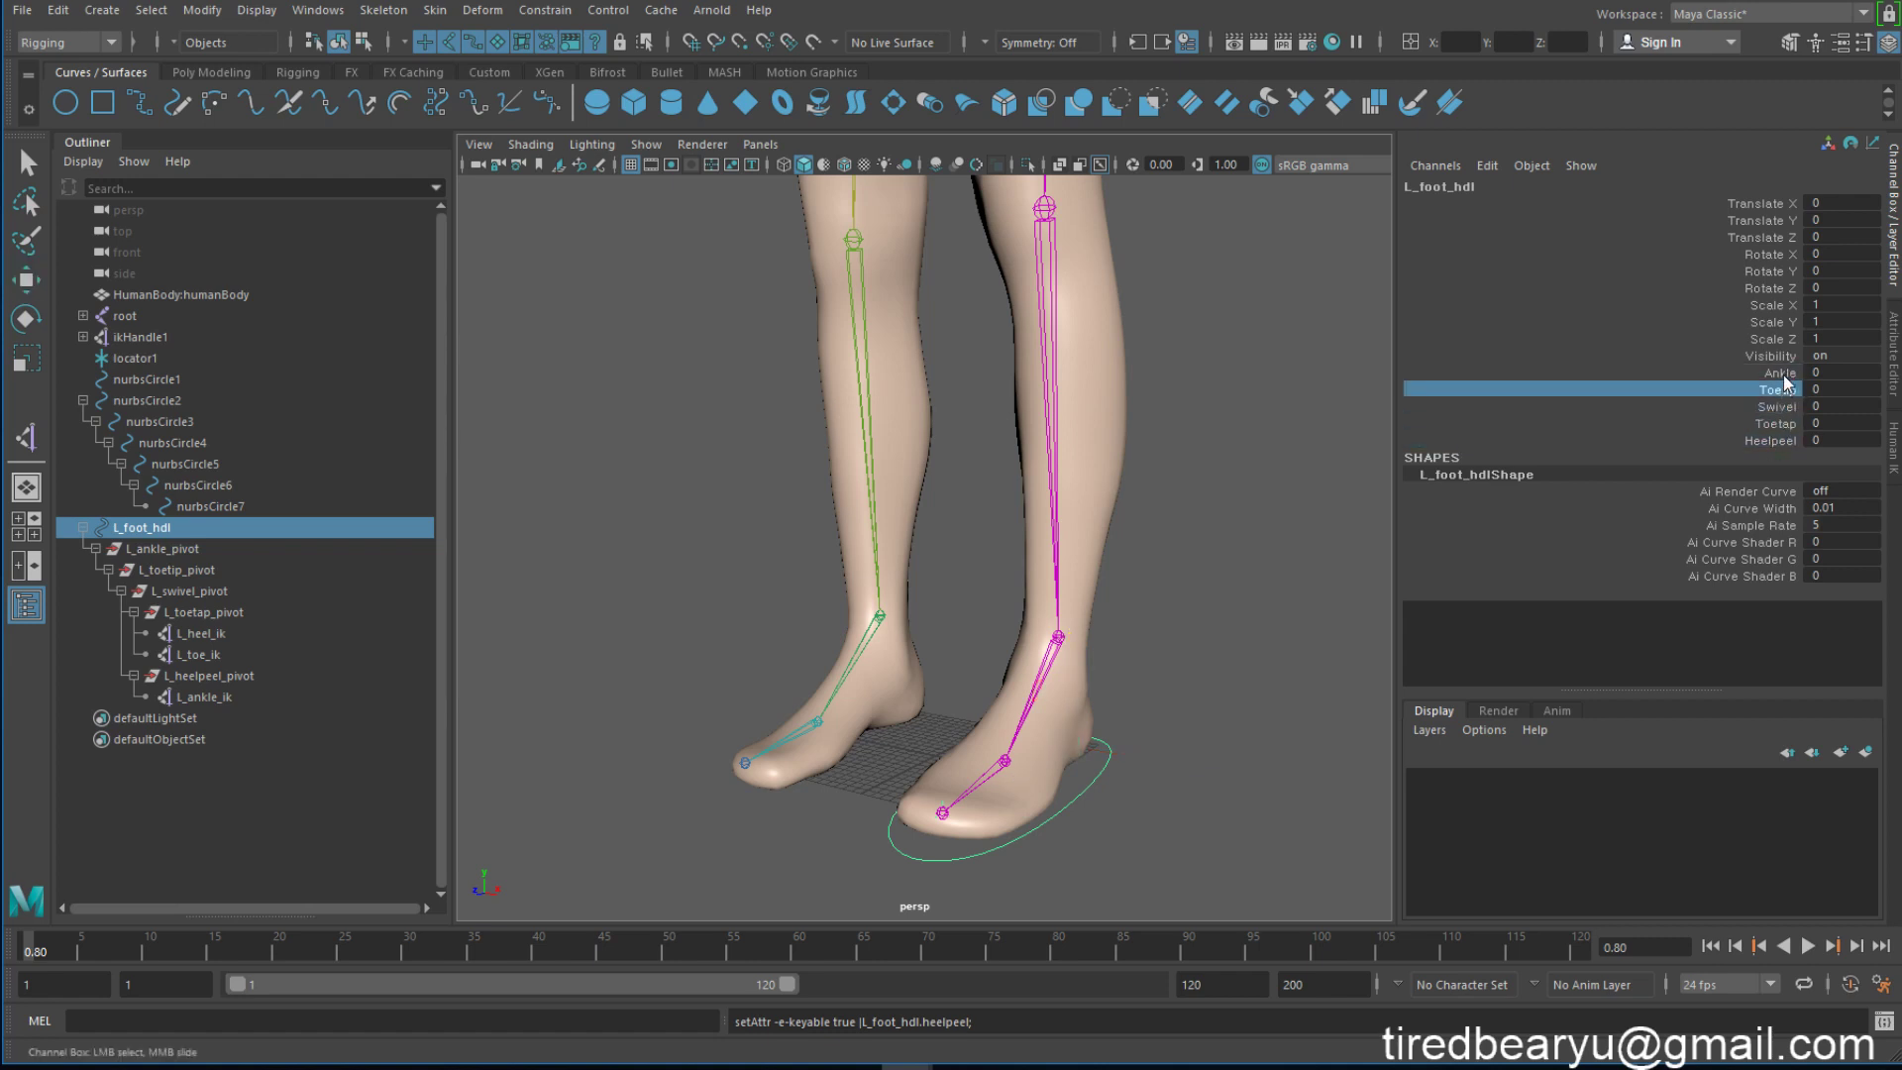
{"action": "left_click", "coordinate": [1783, 373]}
{"action": "middle_click_drag", "start_coordinate": [1306, 413], "coordinate": [1075, 422]}
{"action": "key", "text": "ctrl+z"}
{"action": "left_click", "coordinate": [1778, 391]}
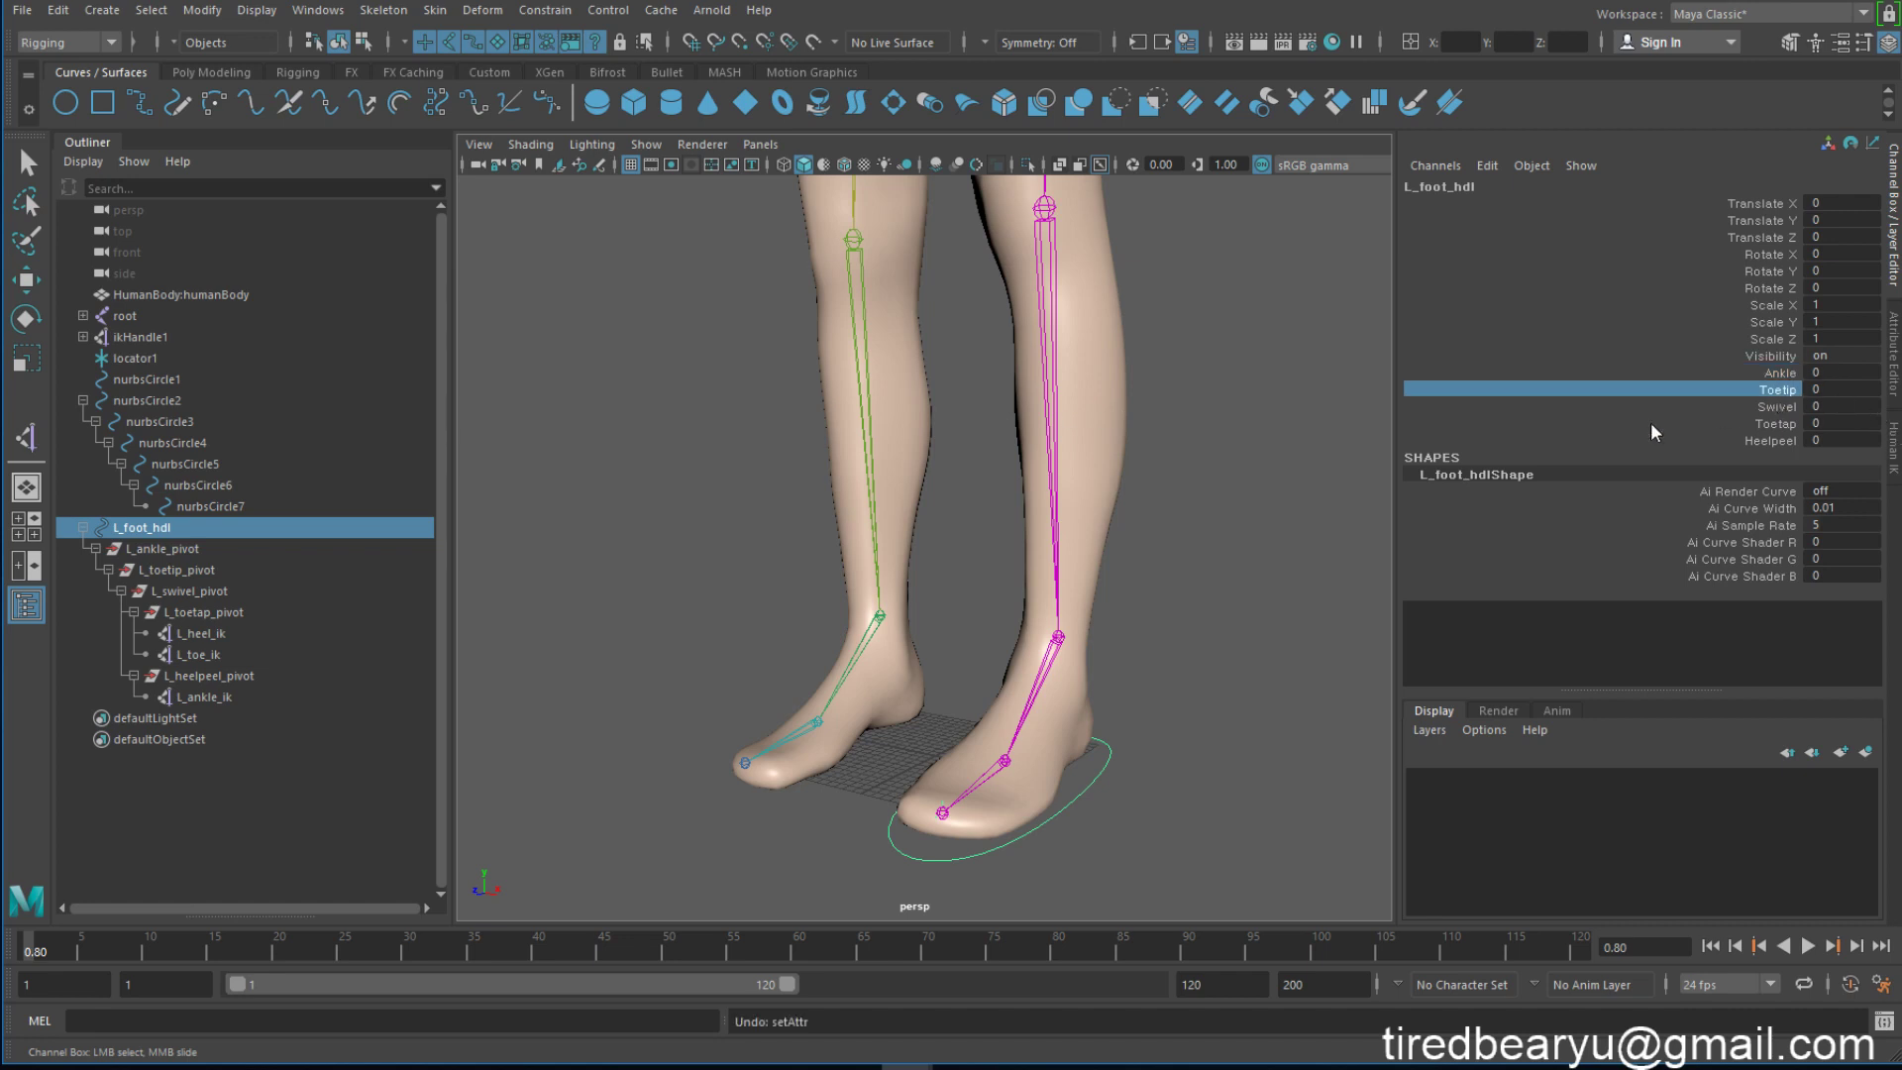
{"action": "left_click", "coordinate": [1780, 407]}
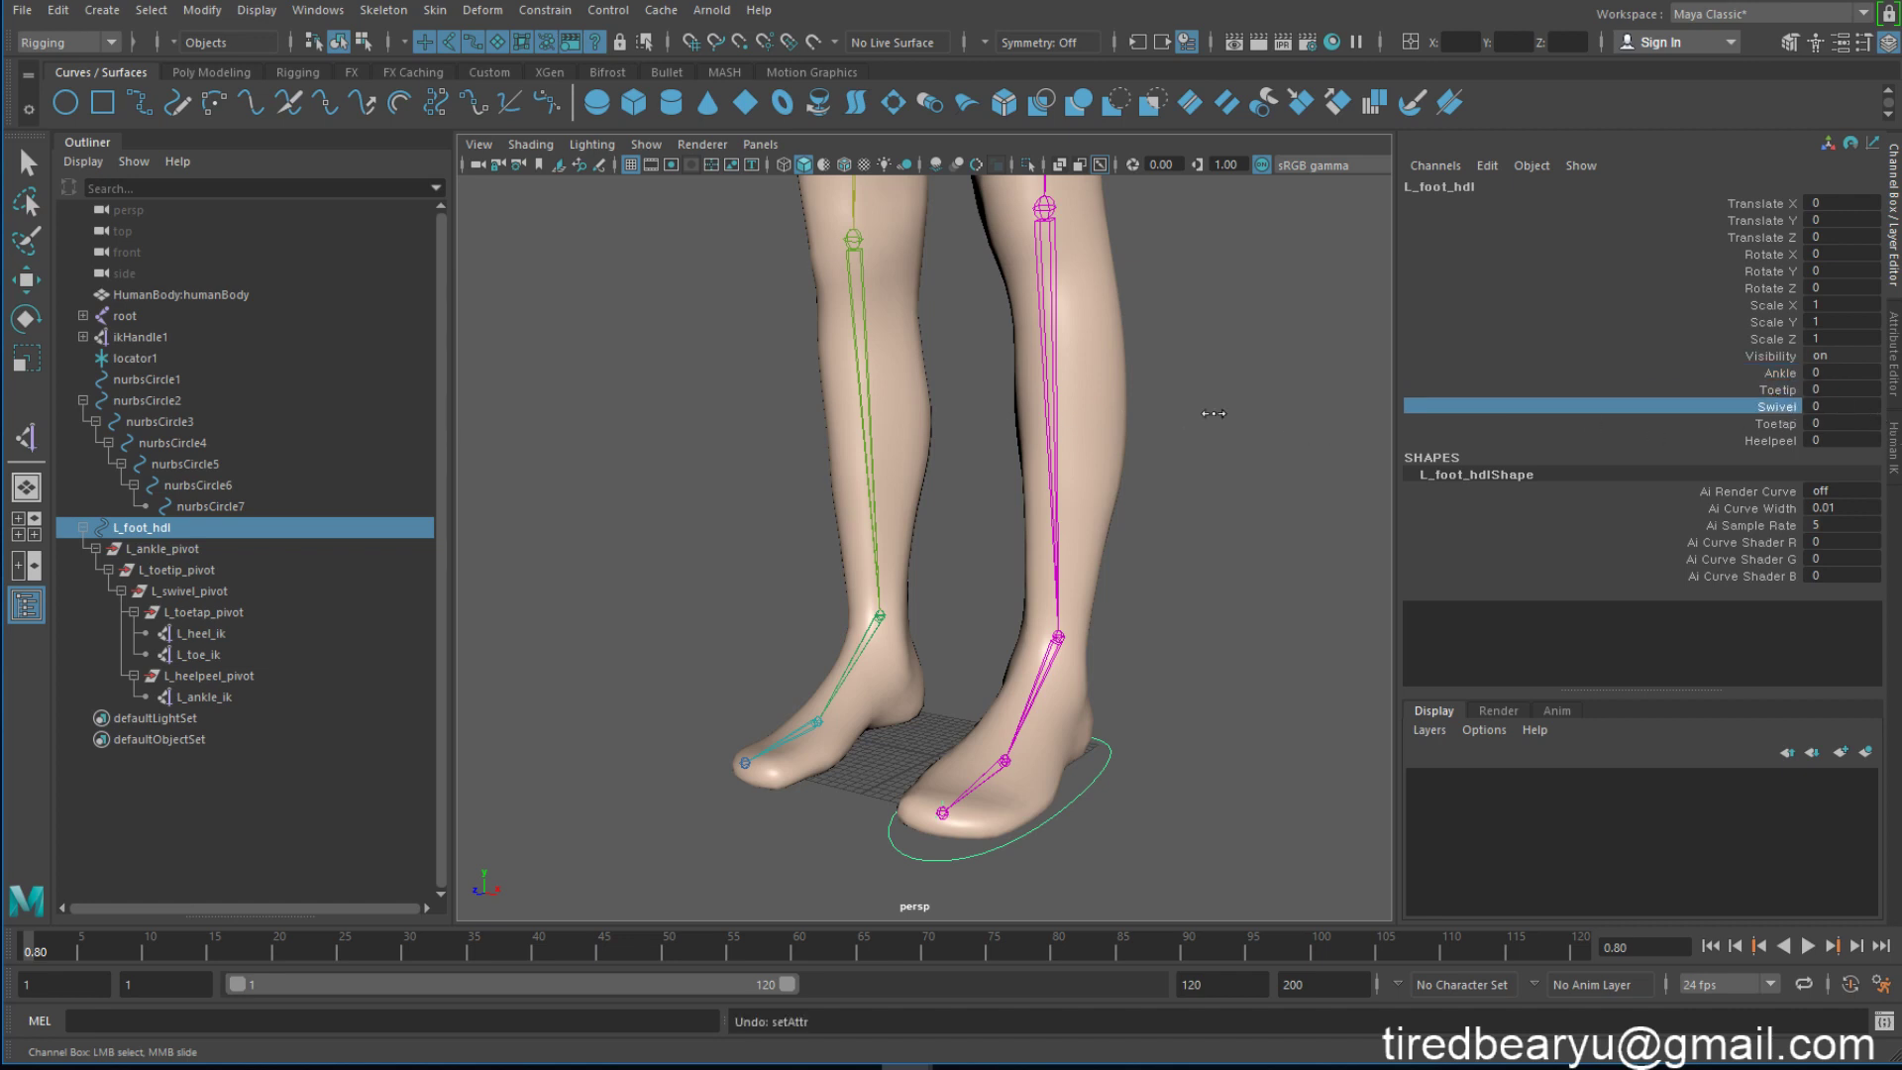
{"action": "left_click", "coordinate": [1782, 424]}
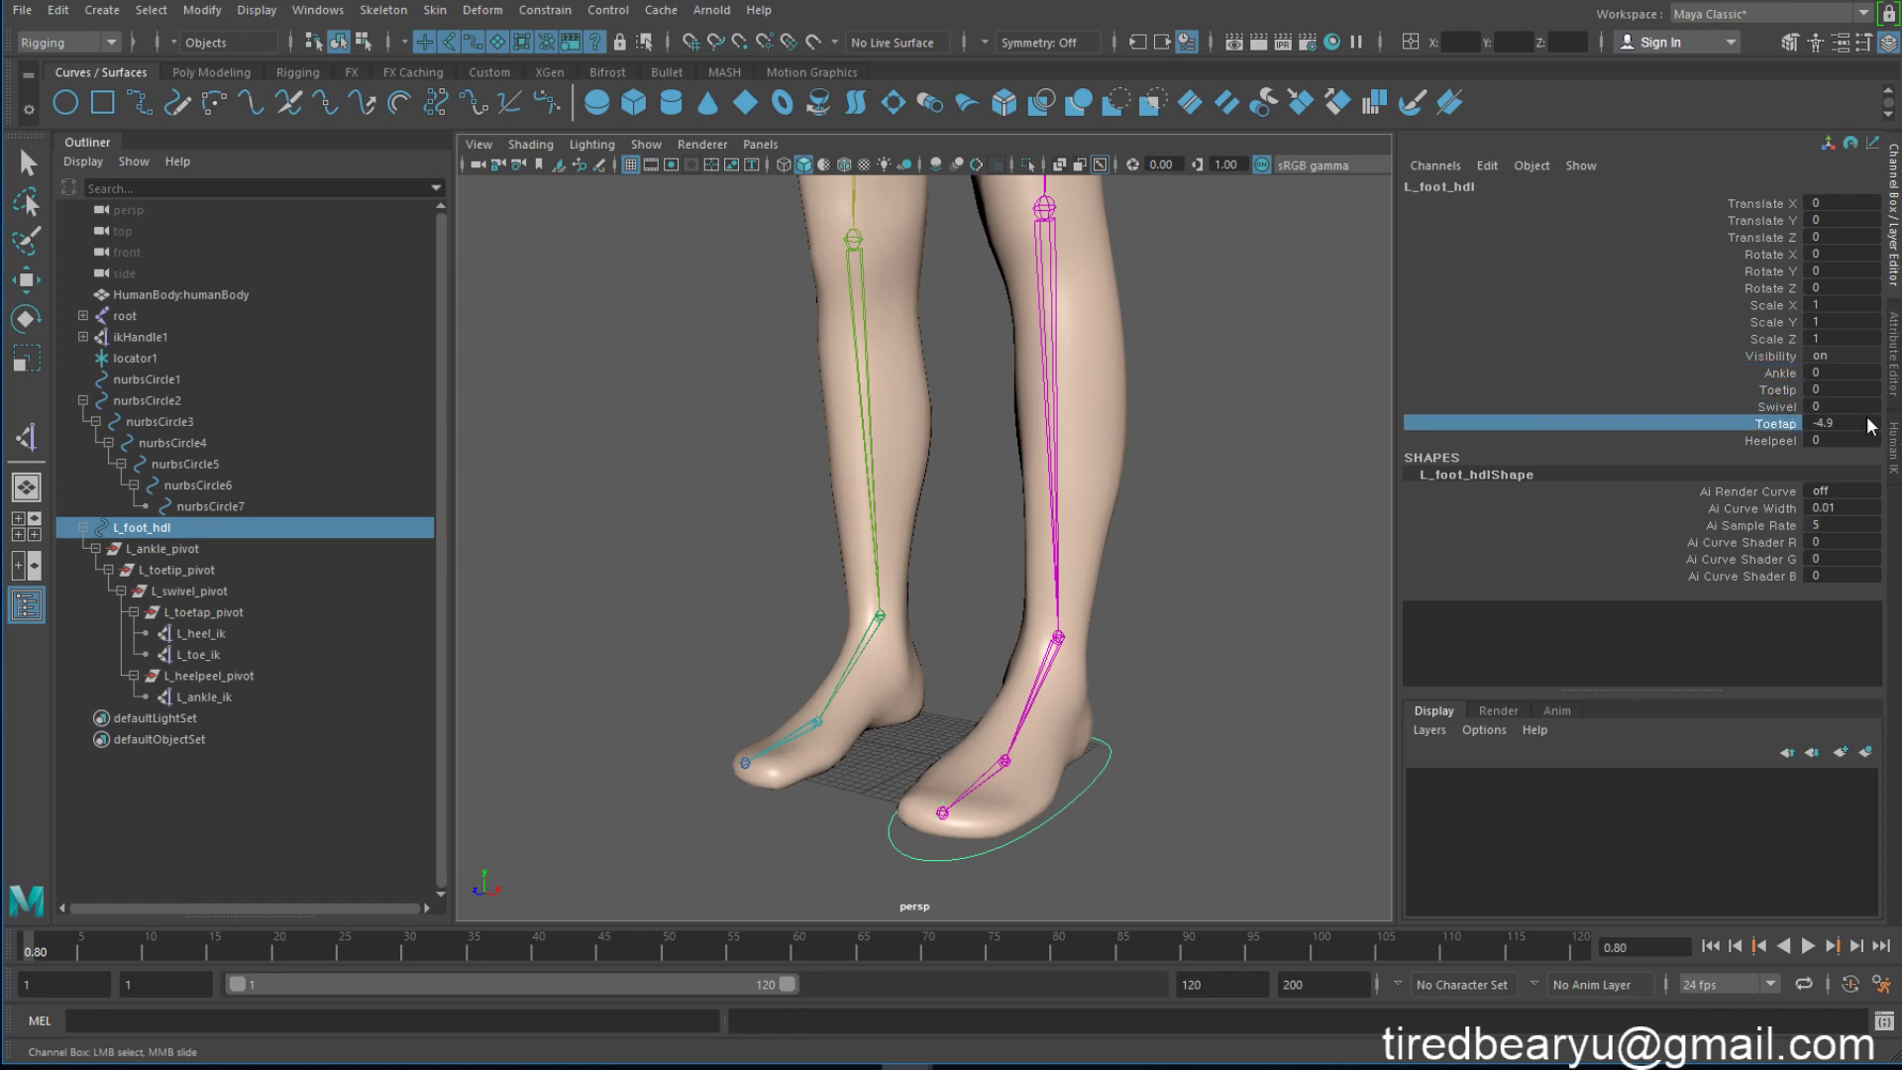
{"action": "left_click", "coordinate": [1780, 440]}
{"action": "key", "text": "ctrl+z"}
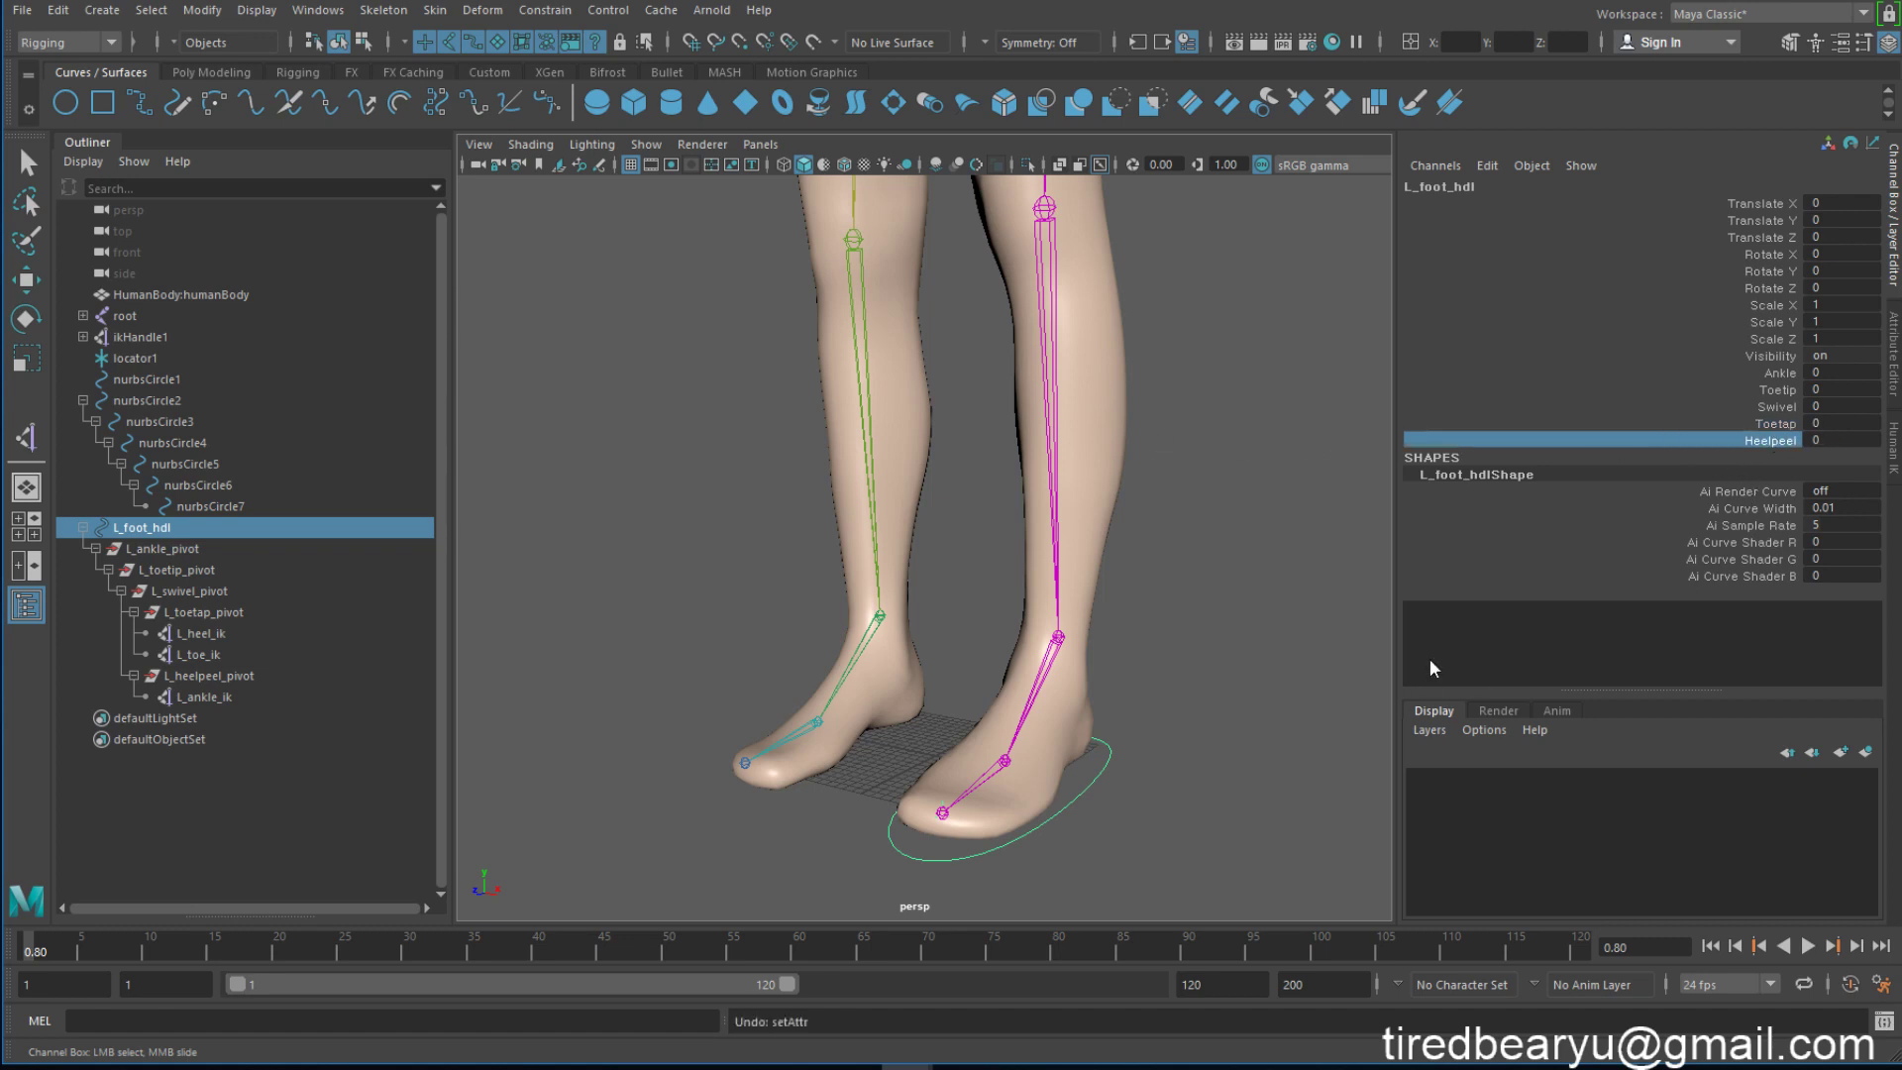
{"action": "mouse_move", "coordinate": [1147, 552]}
{"action": "left_mouse_down", "text": "alt"}
{"action": "mouse_move", "coordinate": [1106, 507]}
{"action": "mouse_move", "coordinate": [1155, 544]}
{"action": "mouse_move", "coordinate": [1138, 544]}
{"action": "mouse_move", "coordinate": [1145, 583]}
{"action": "left_mouse_up", "text": "alt"}
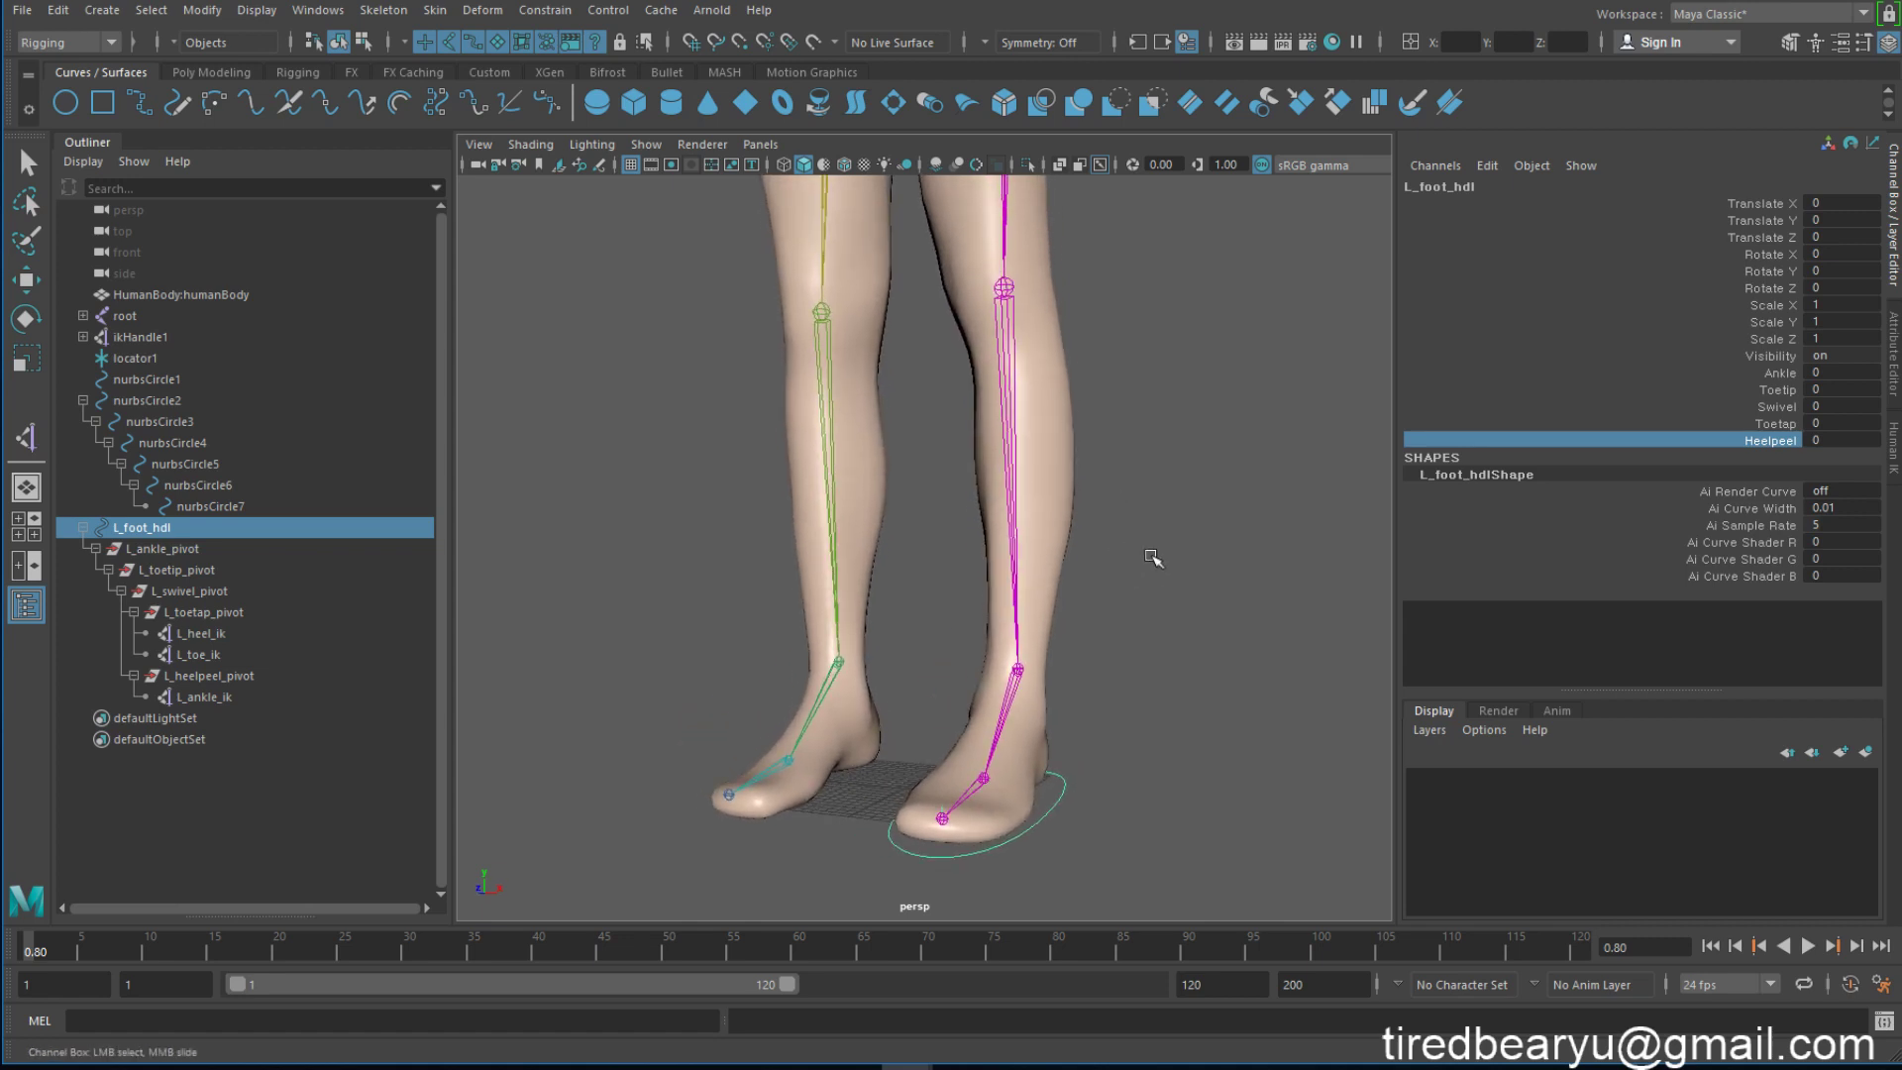
{"action": "left_click", "coordinate": [434, 12]}
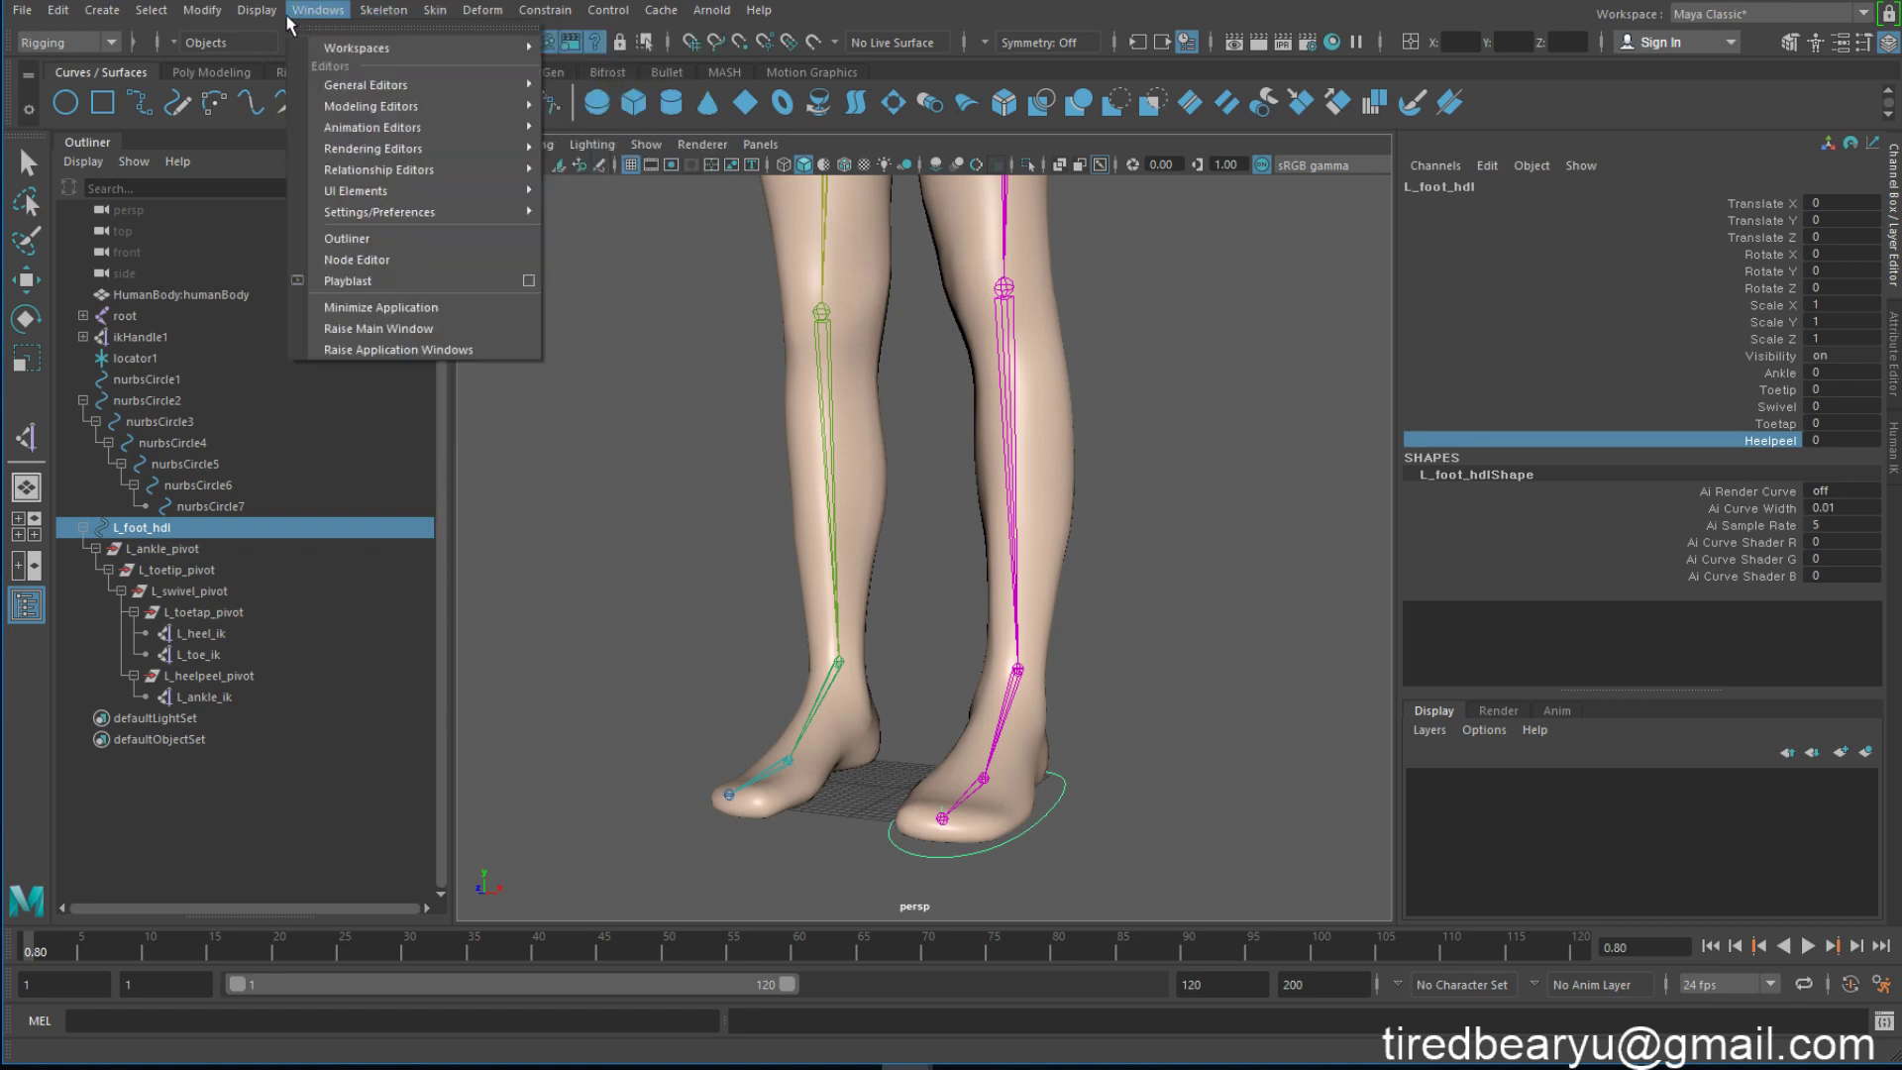
Step: Switch the menu set to Animation and browse the Key menu
{"action": "left_click", "coordinate": [256, 10]}
{"action": "left_click", "coordinate": [65, 43]}
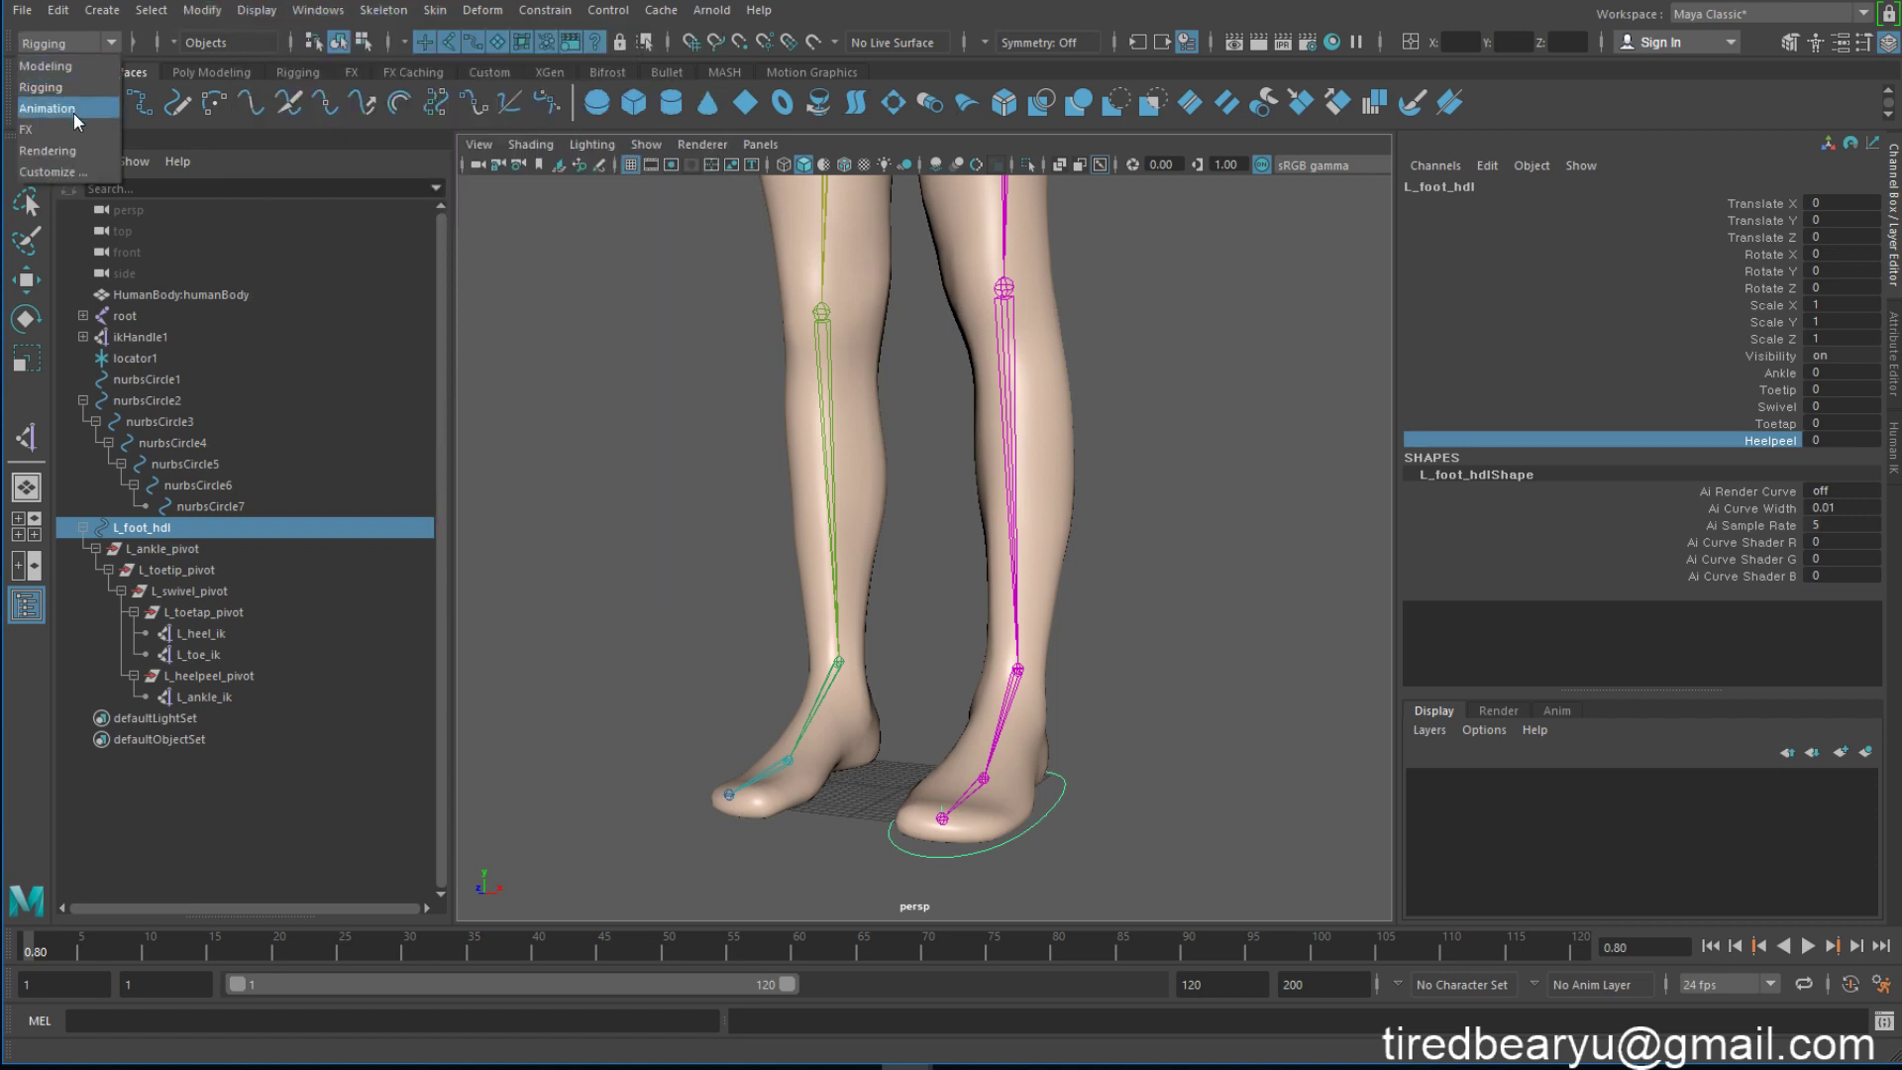
{"action": "left_click", "coordinate": [47, 108]}
{"action": "left_click", "coordinate": [369, 10]}
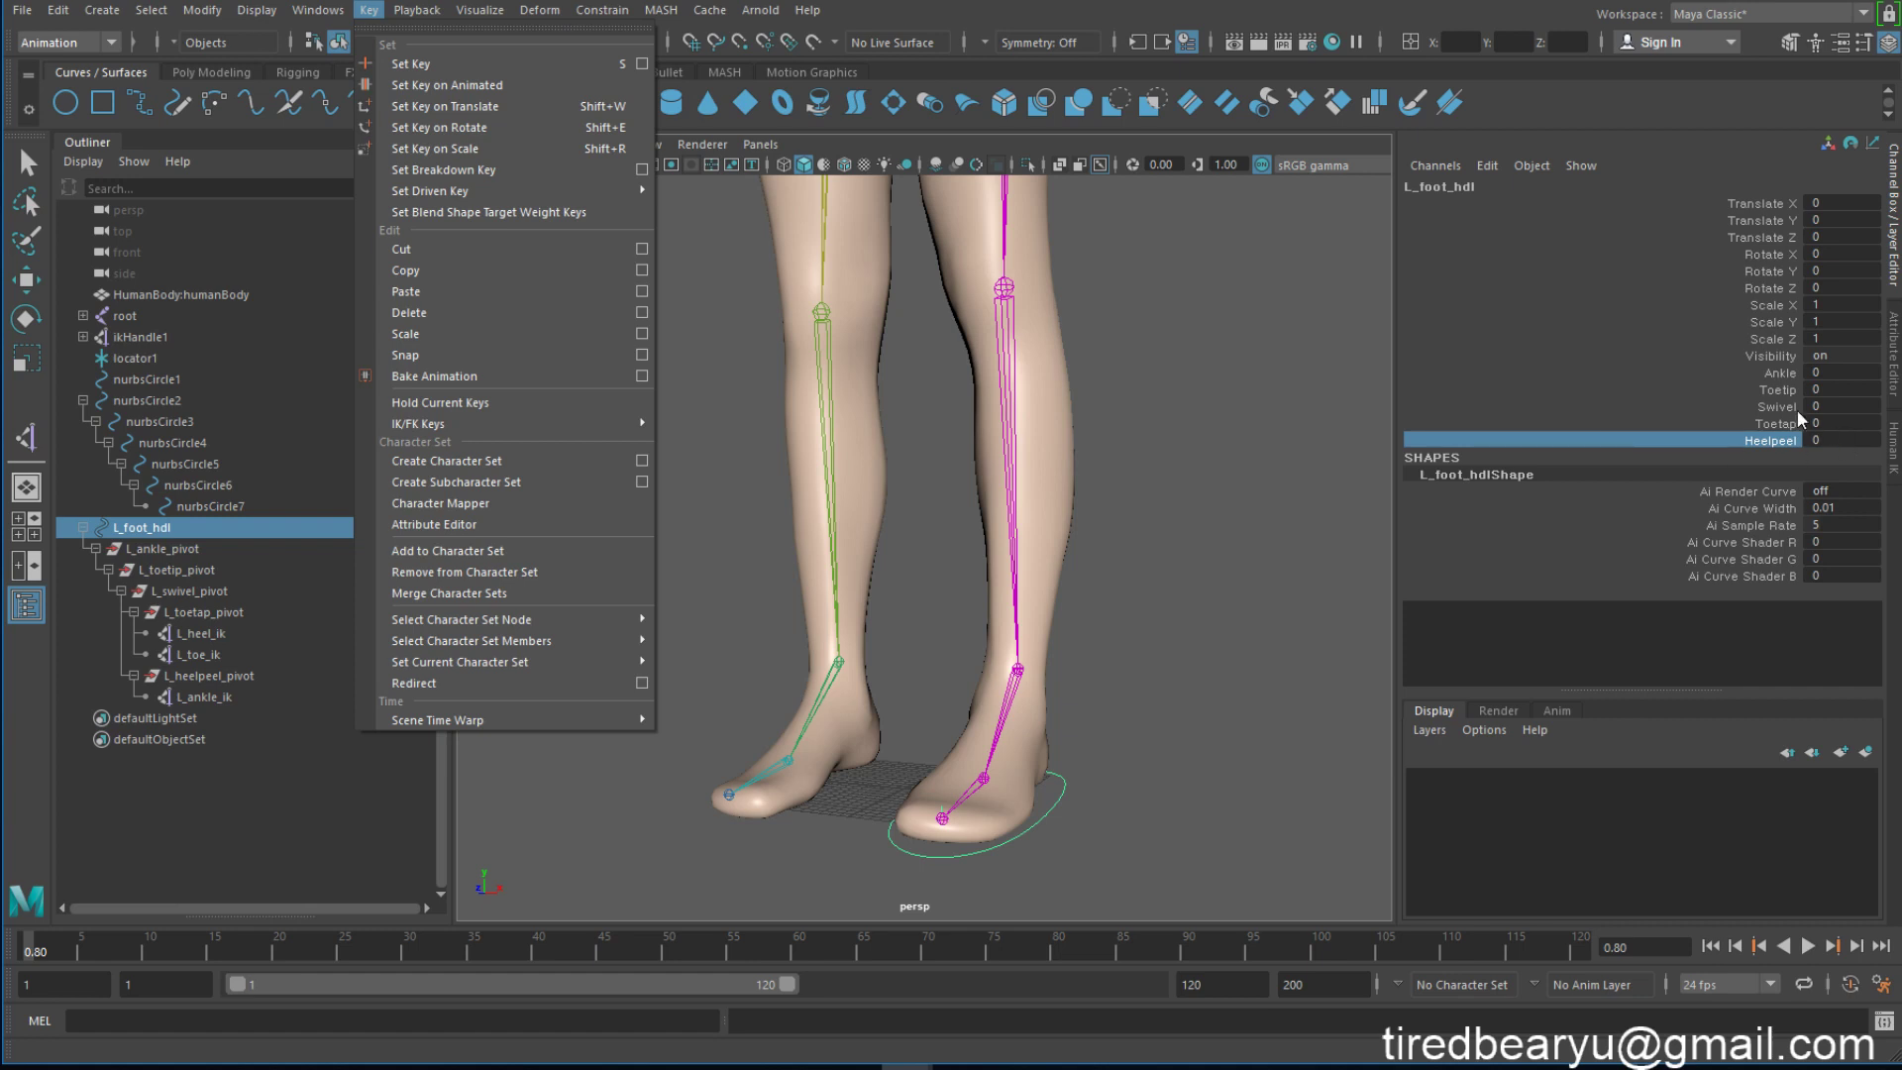
Step: Check the Toetip and Ankle channels, then reselect L_foot_hdl in the Outliner
{"action": "left_click", "coordinate": [1737, 389]}
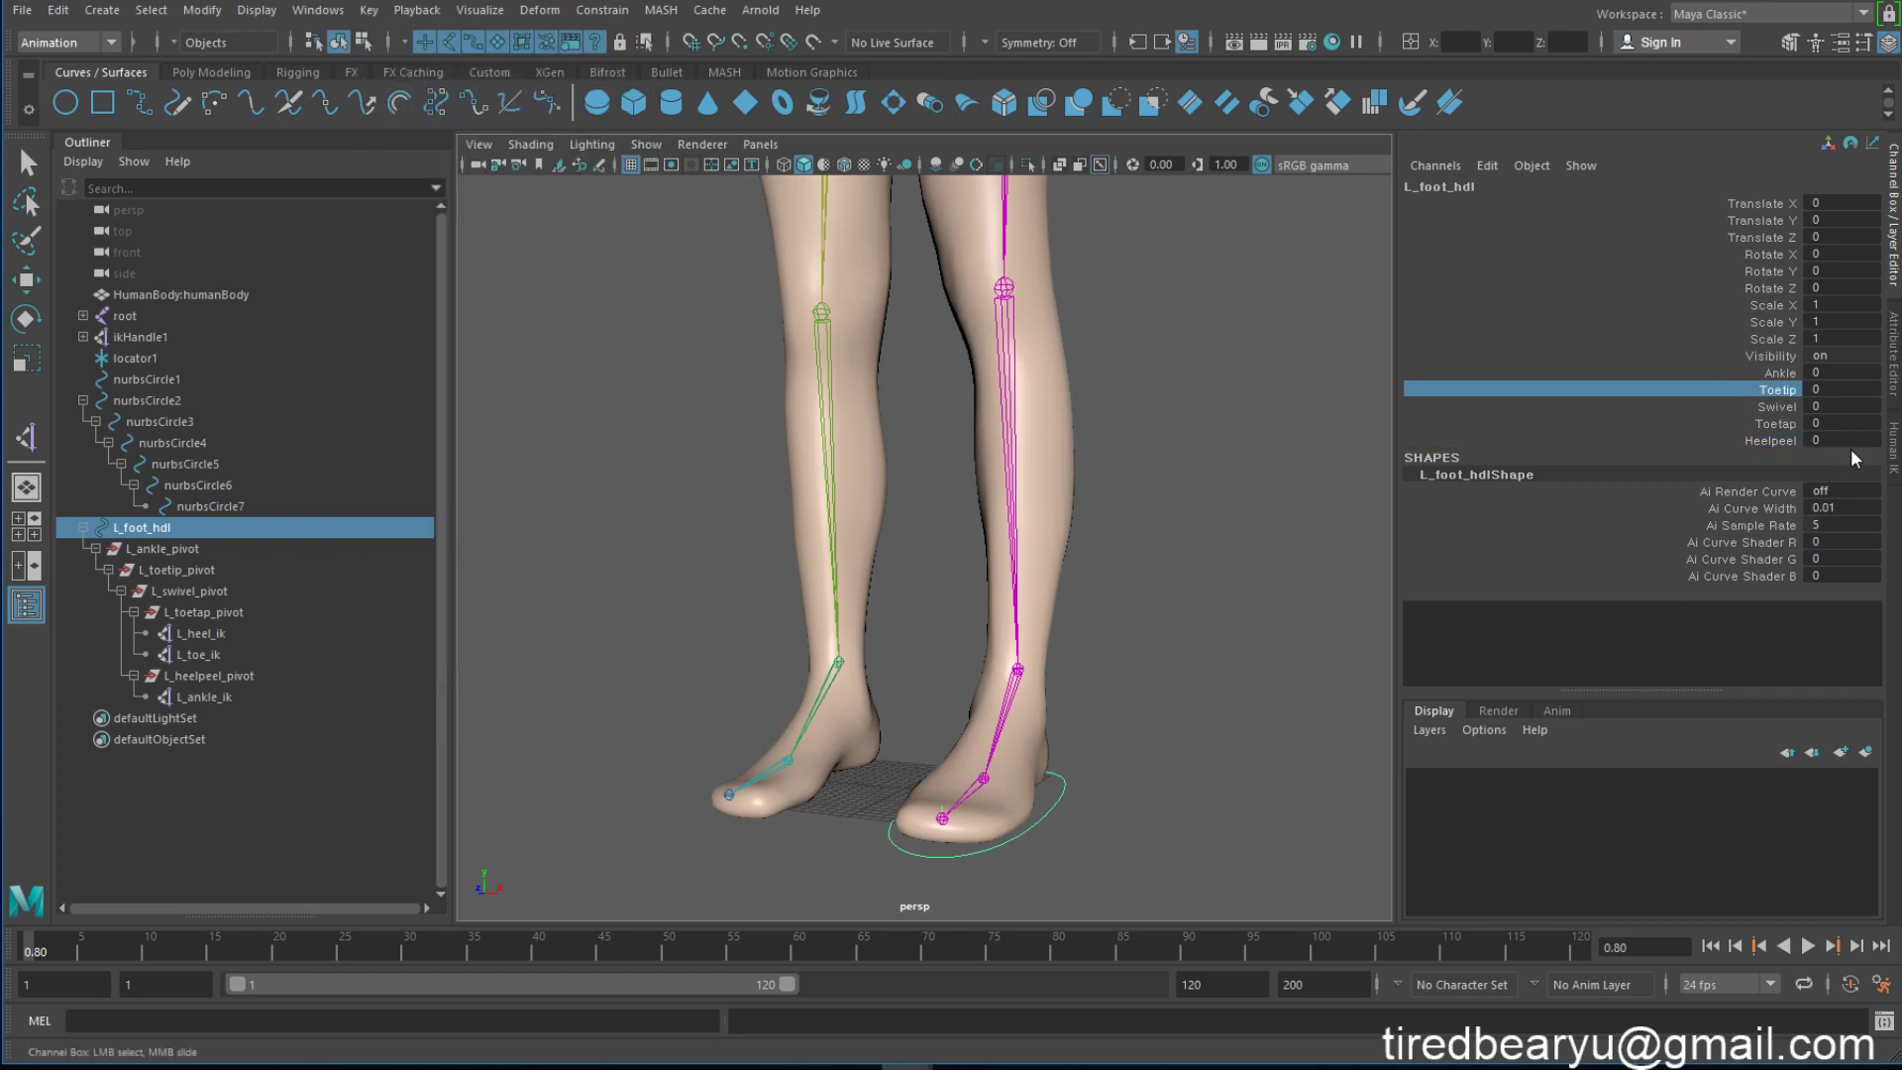
{"action": "left_click", "coordinate": [1773, 373]}
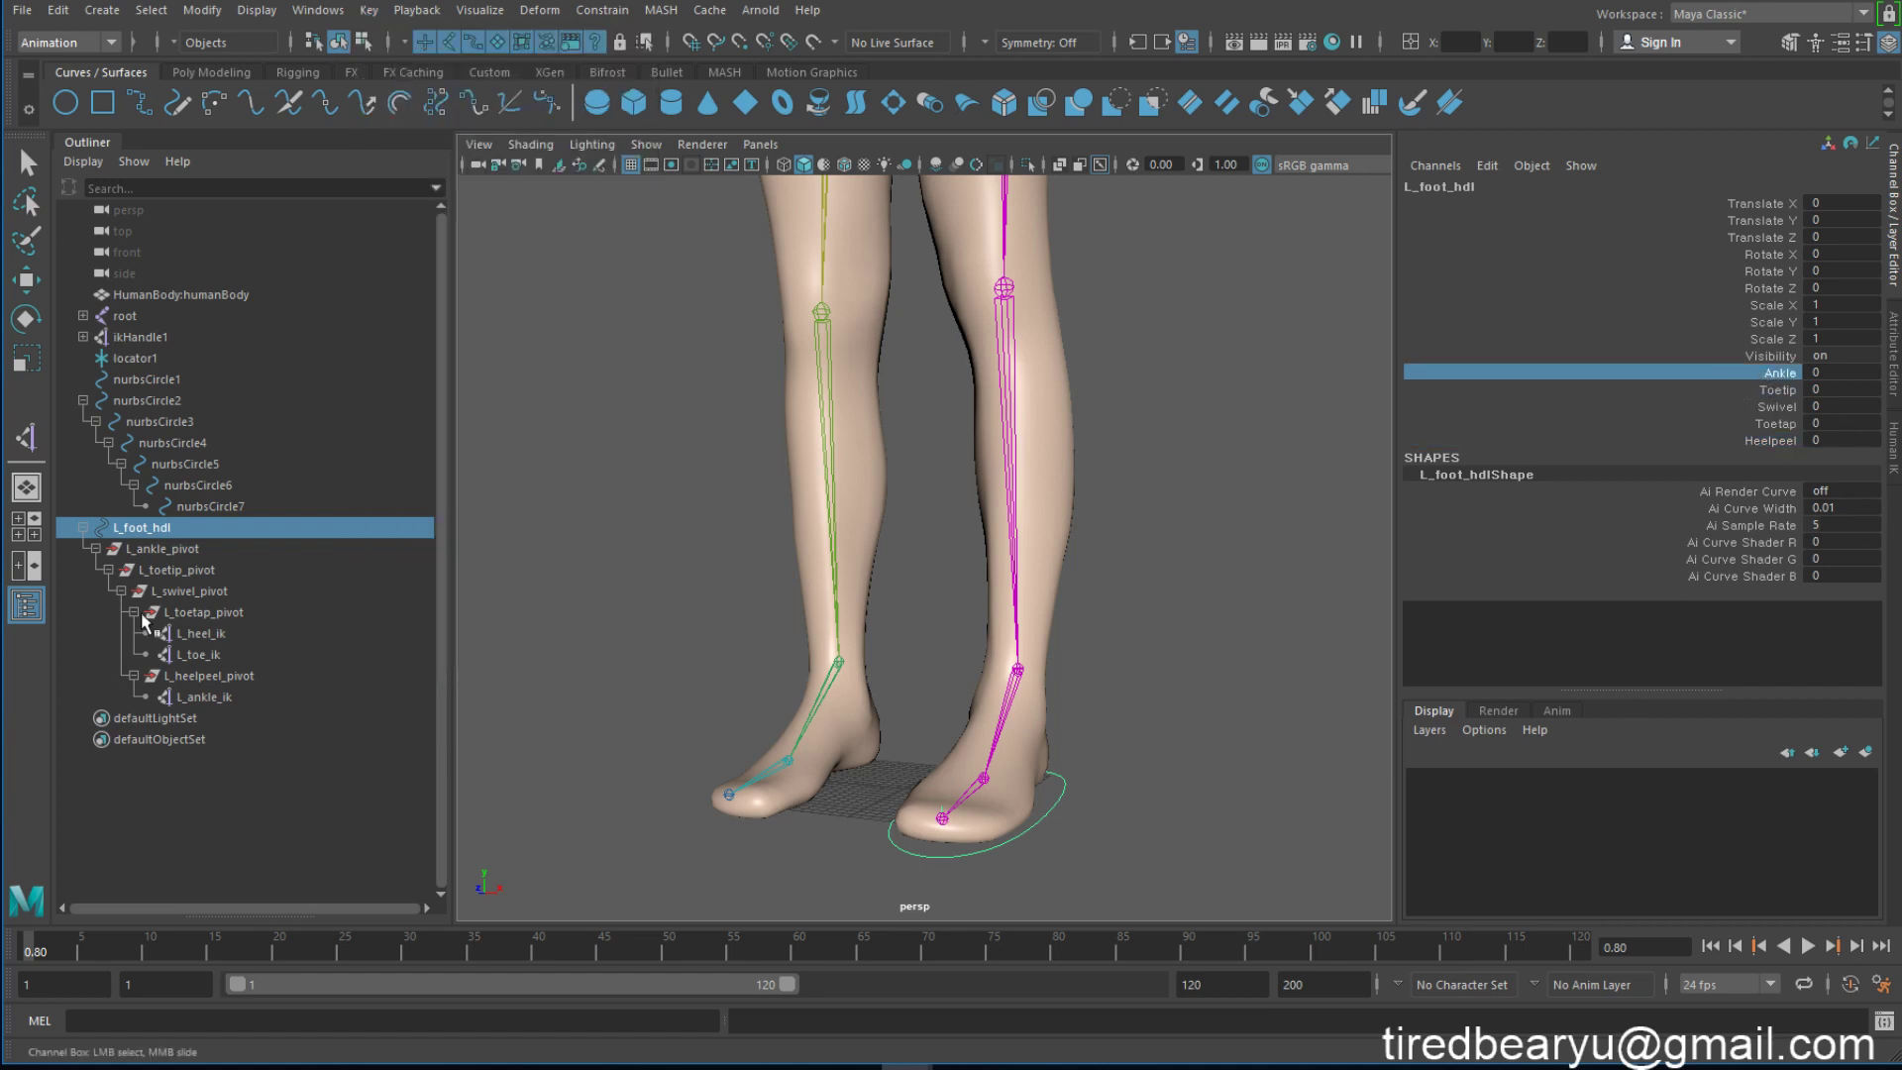
{"action": "left_click", "coordinate": [198, 551]}
{"action": "key", "text": "w"}
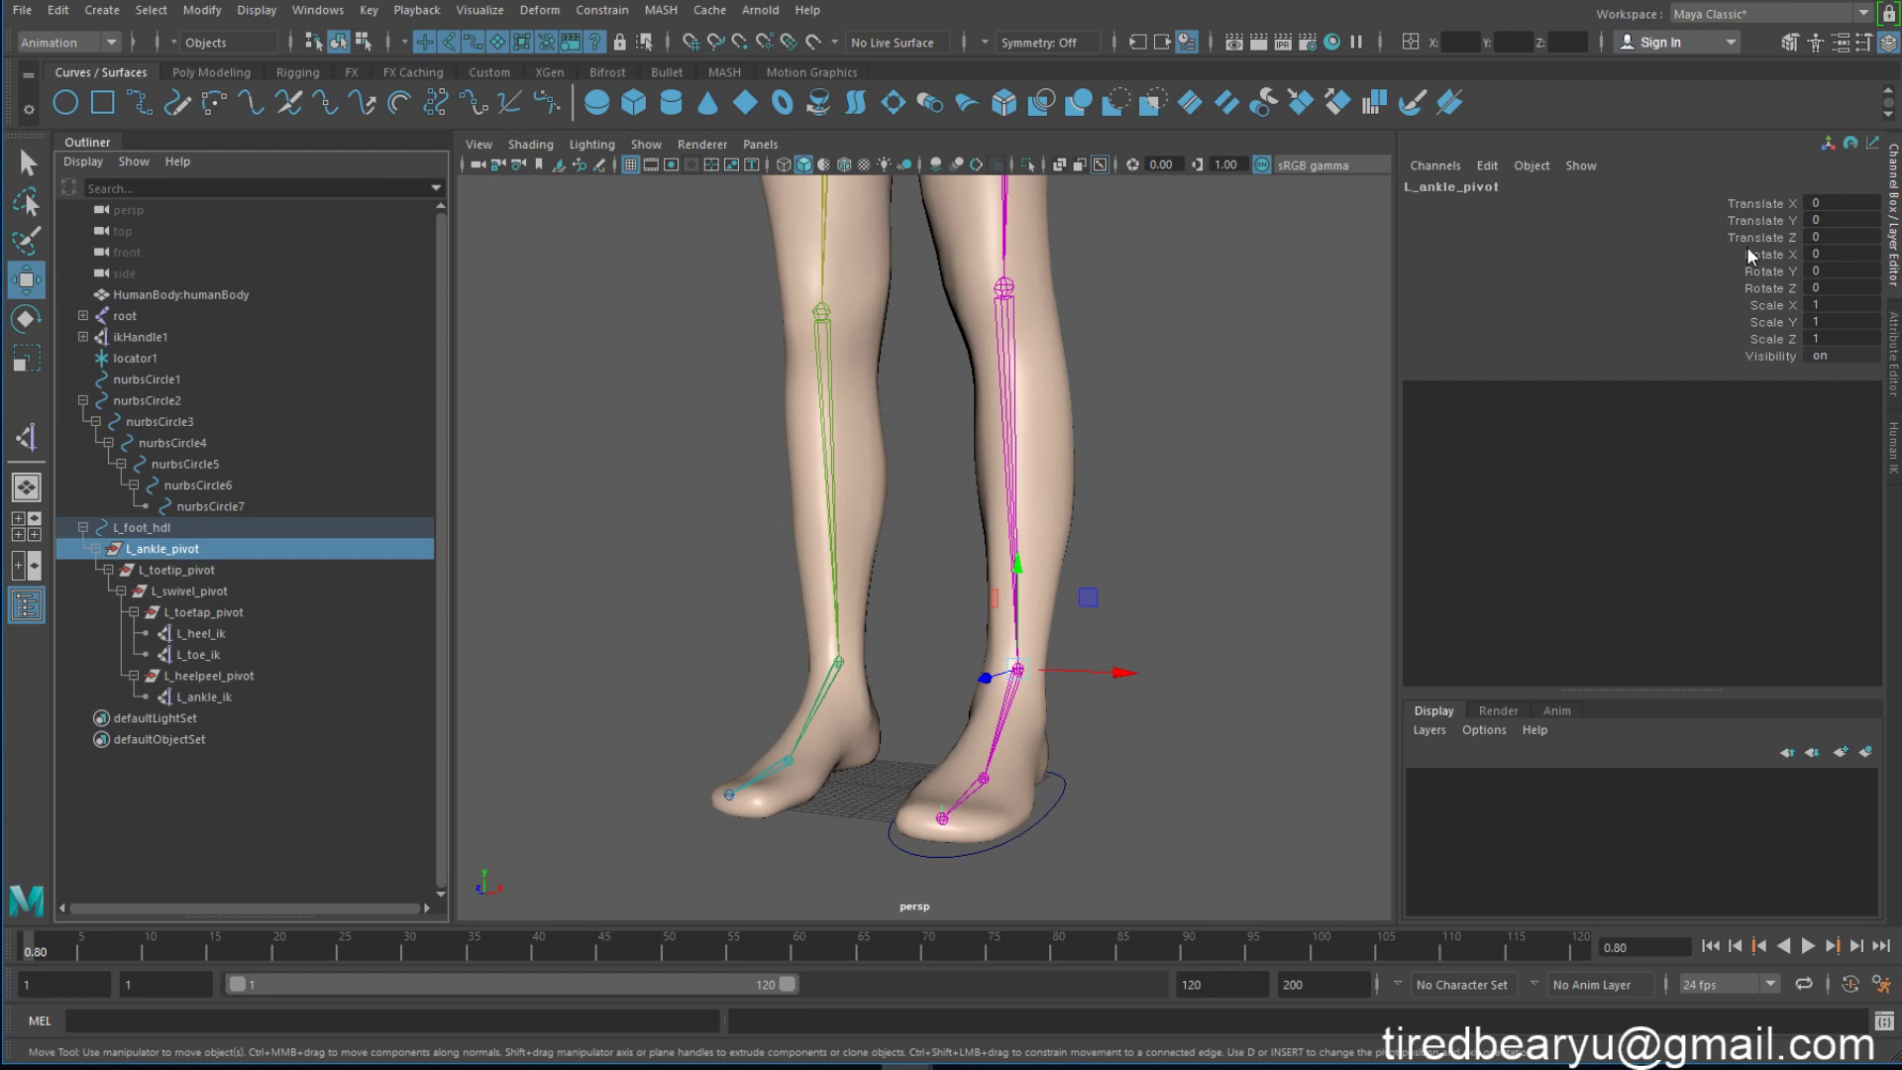
{"action": "left_click", "coordinate": [235, 529]}
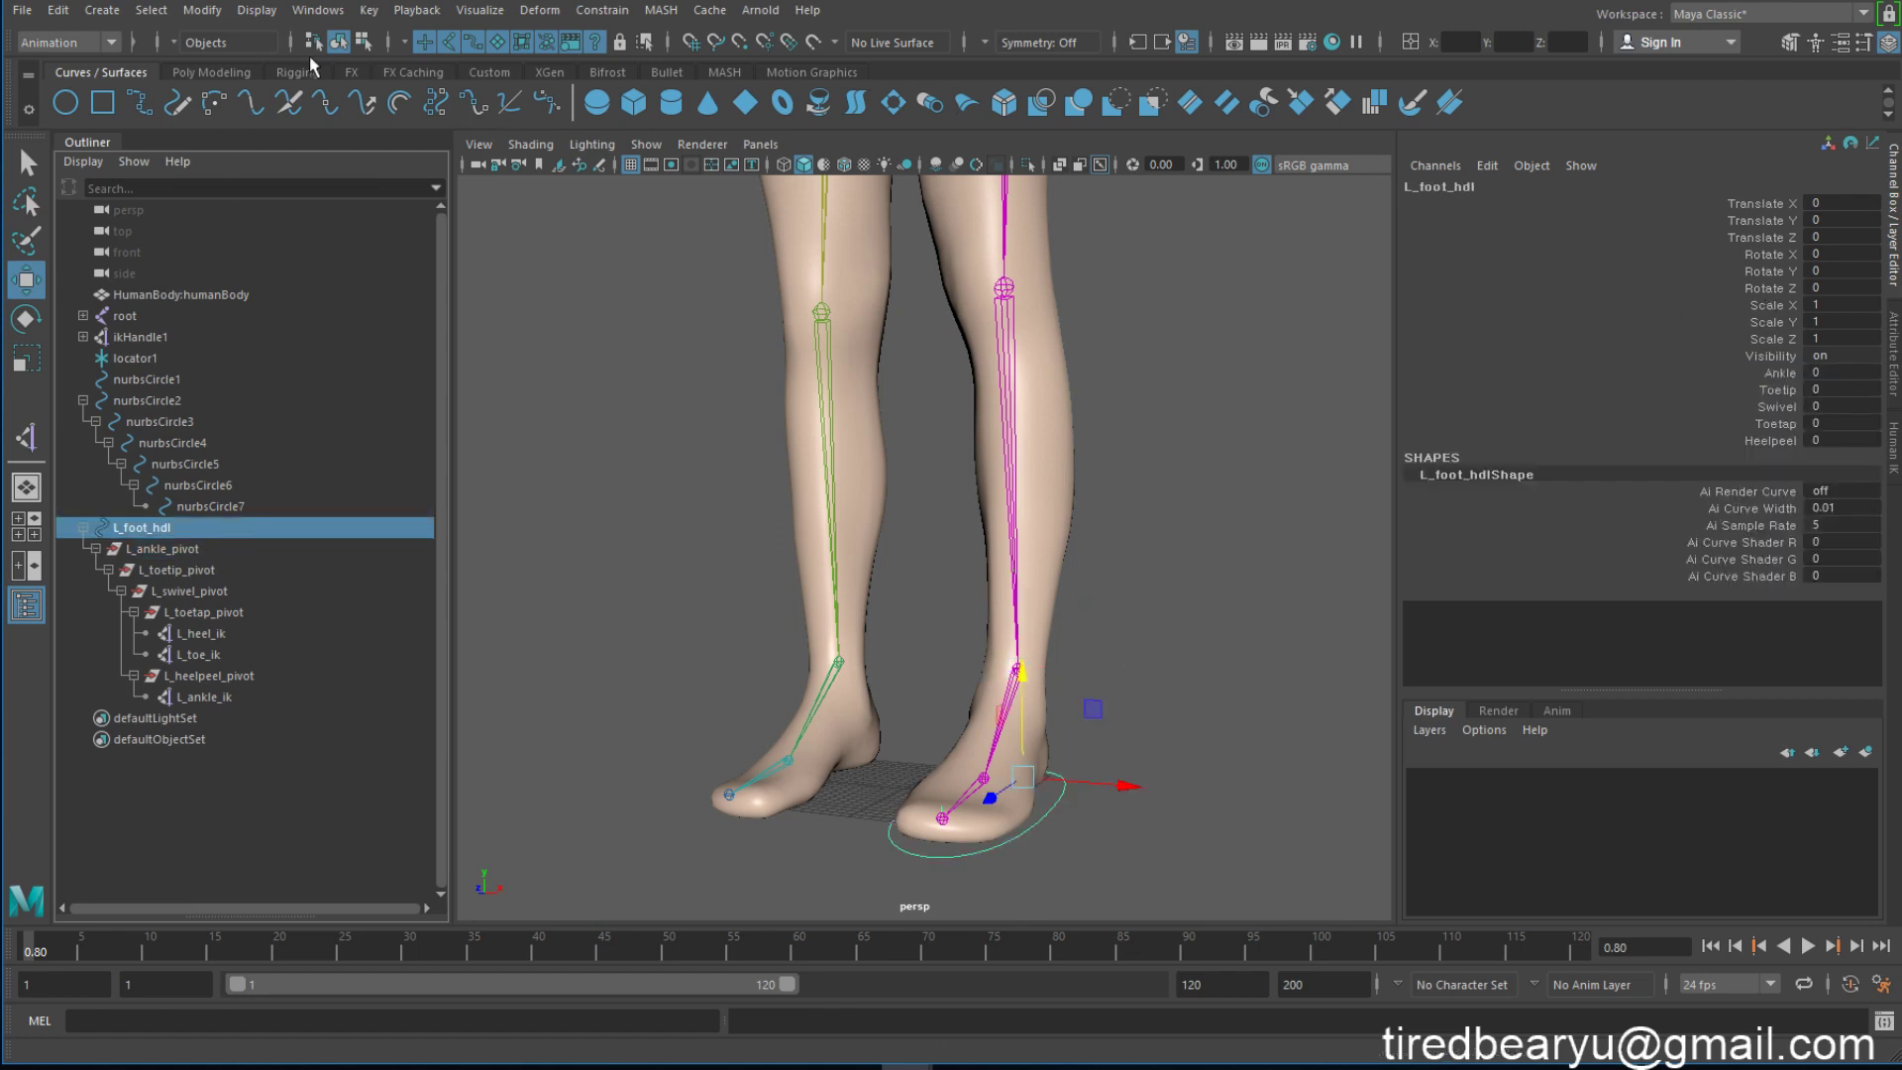
{"action": "left_click", "coordinate": [317, 12]}
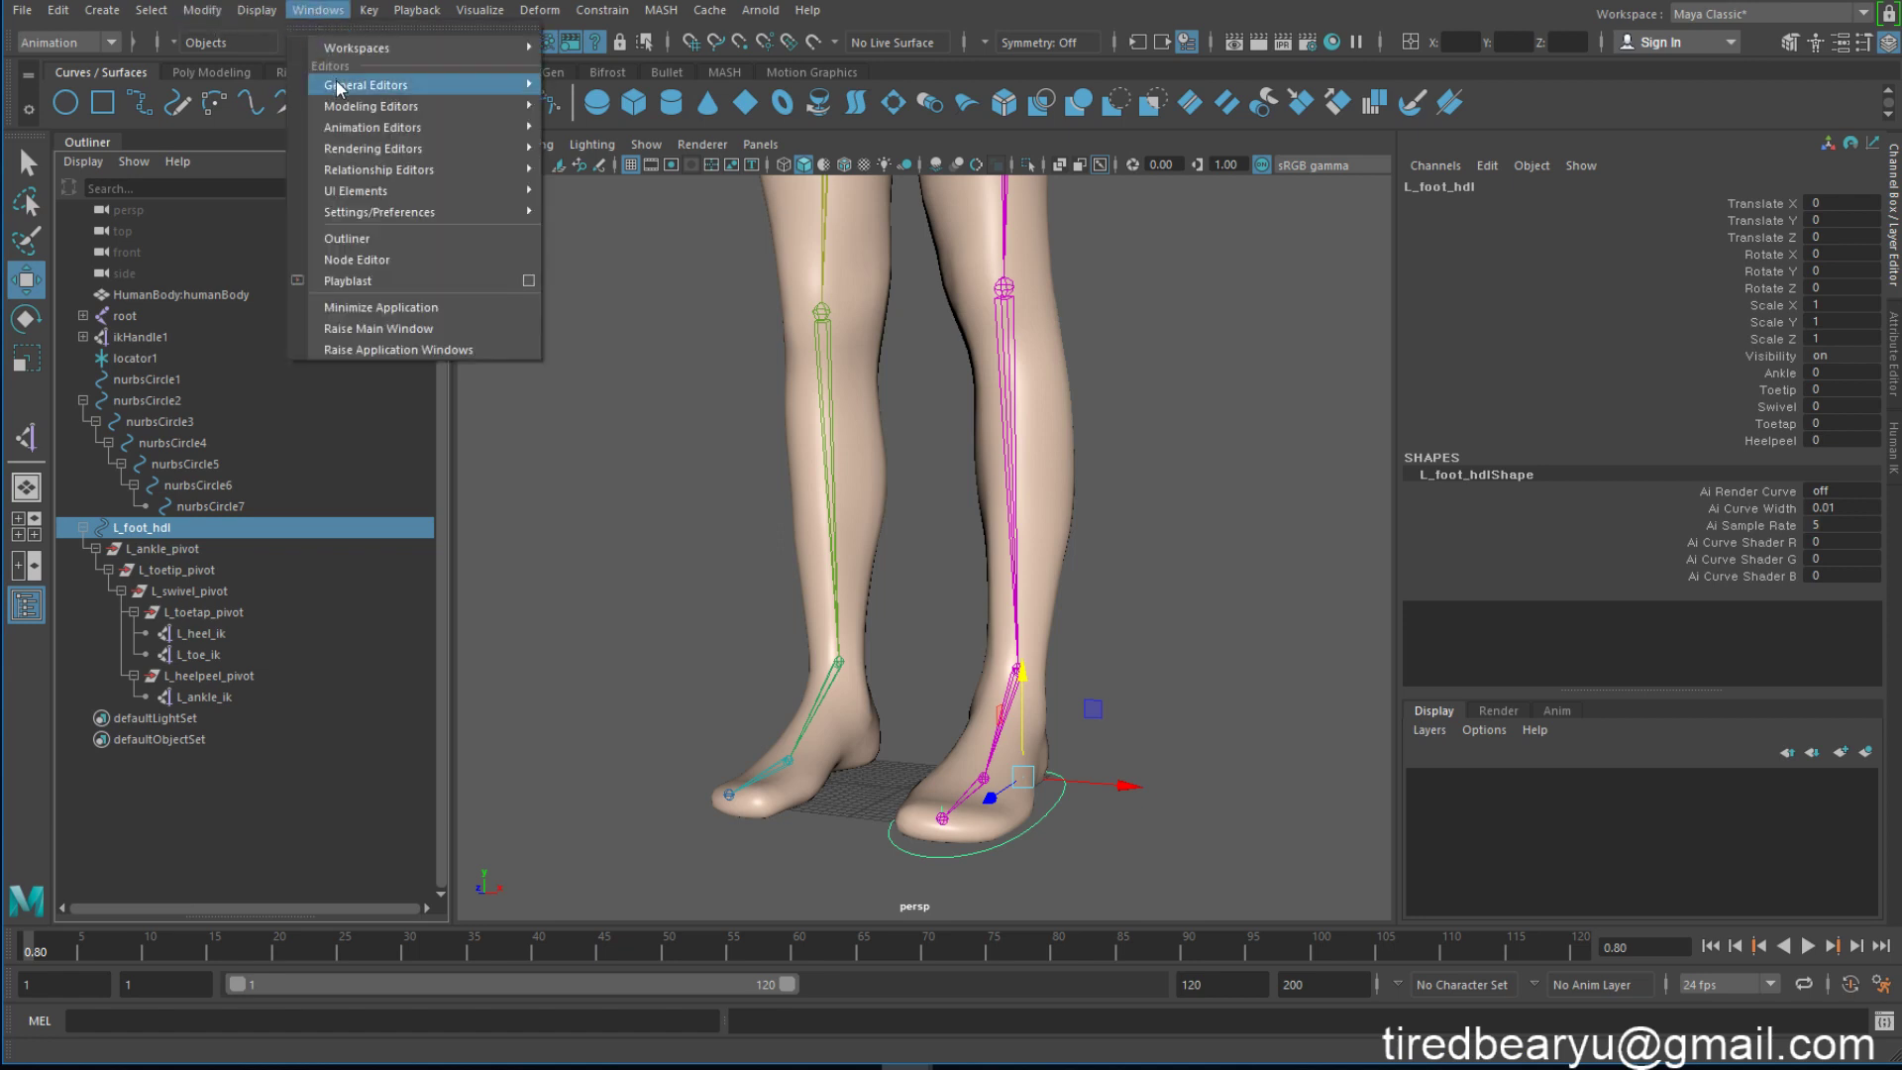
{"action": "mouse_move", "coordinate": [366, 86]}
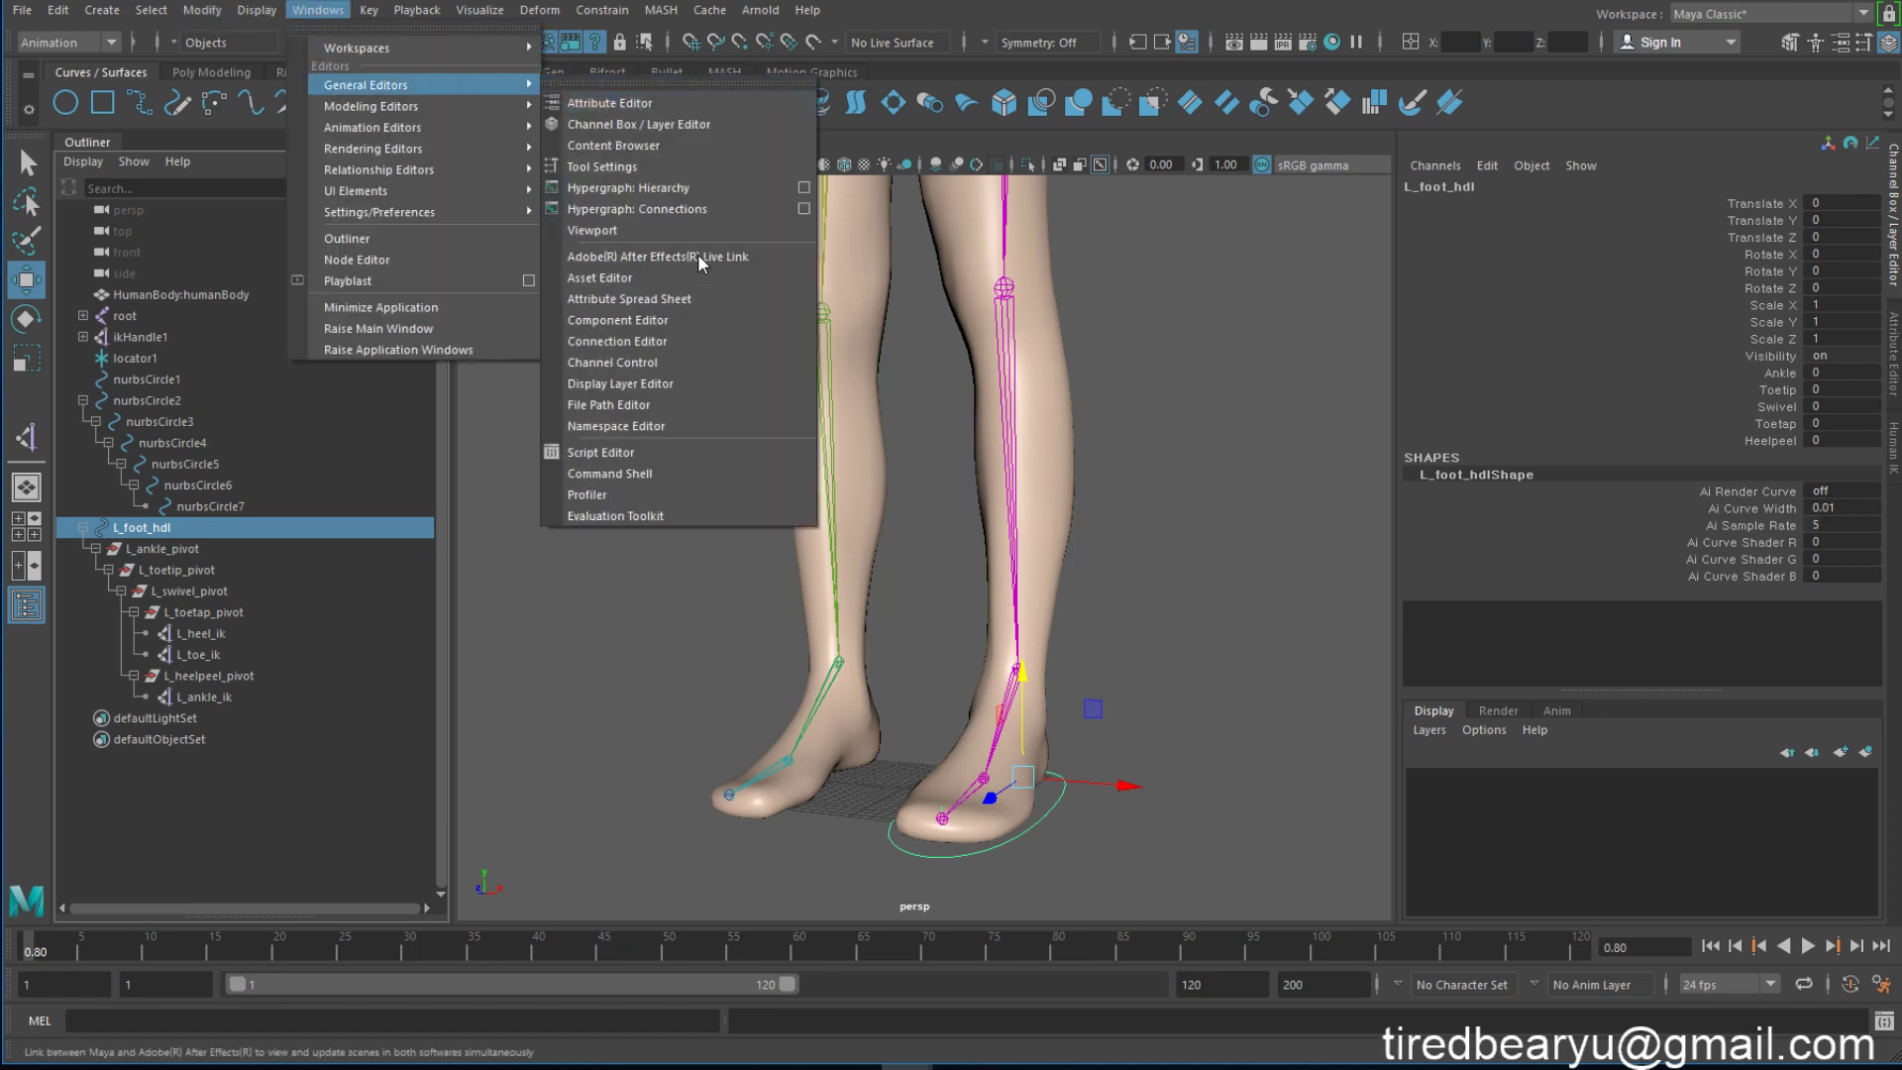
Step: Open the Connection Editor and browse L_foot_hdl's custom attributes toetip, swivel and toetap
{"action": "left_click", "coordinate": [628, 342]}
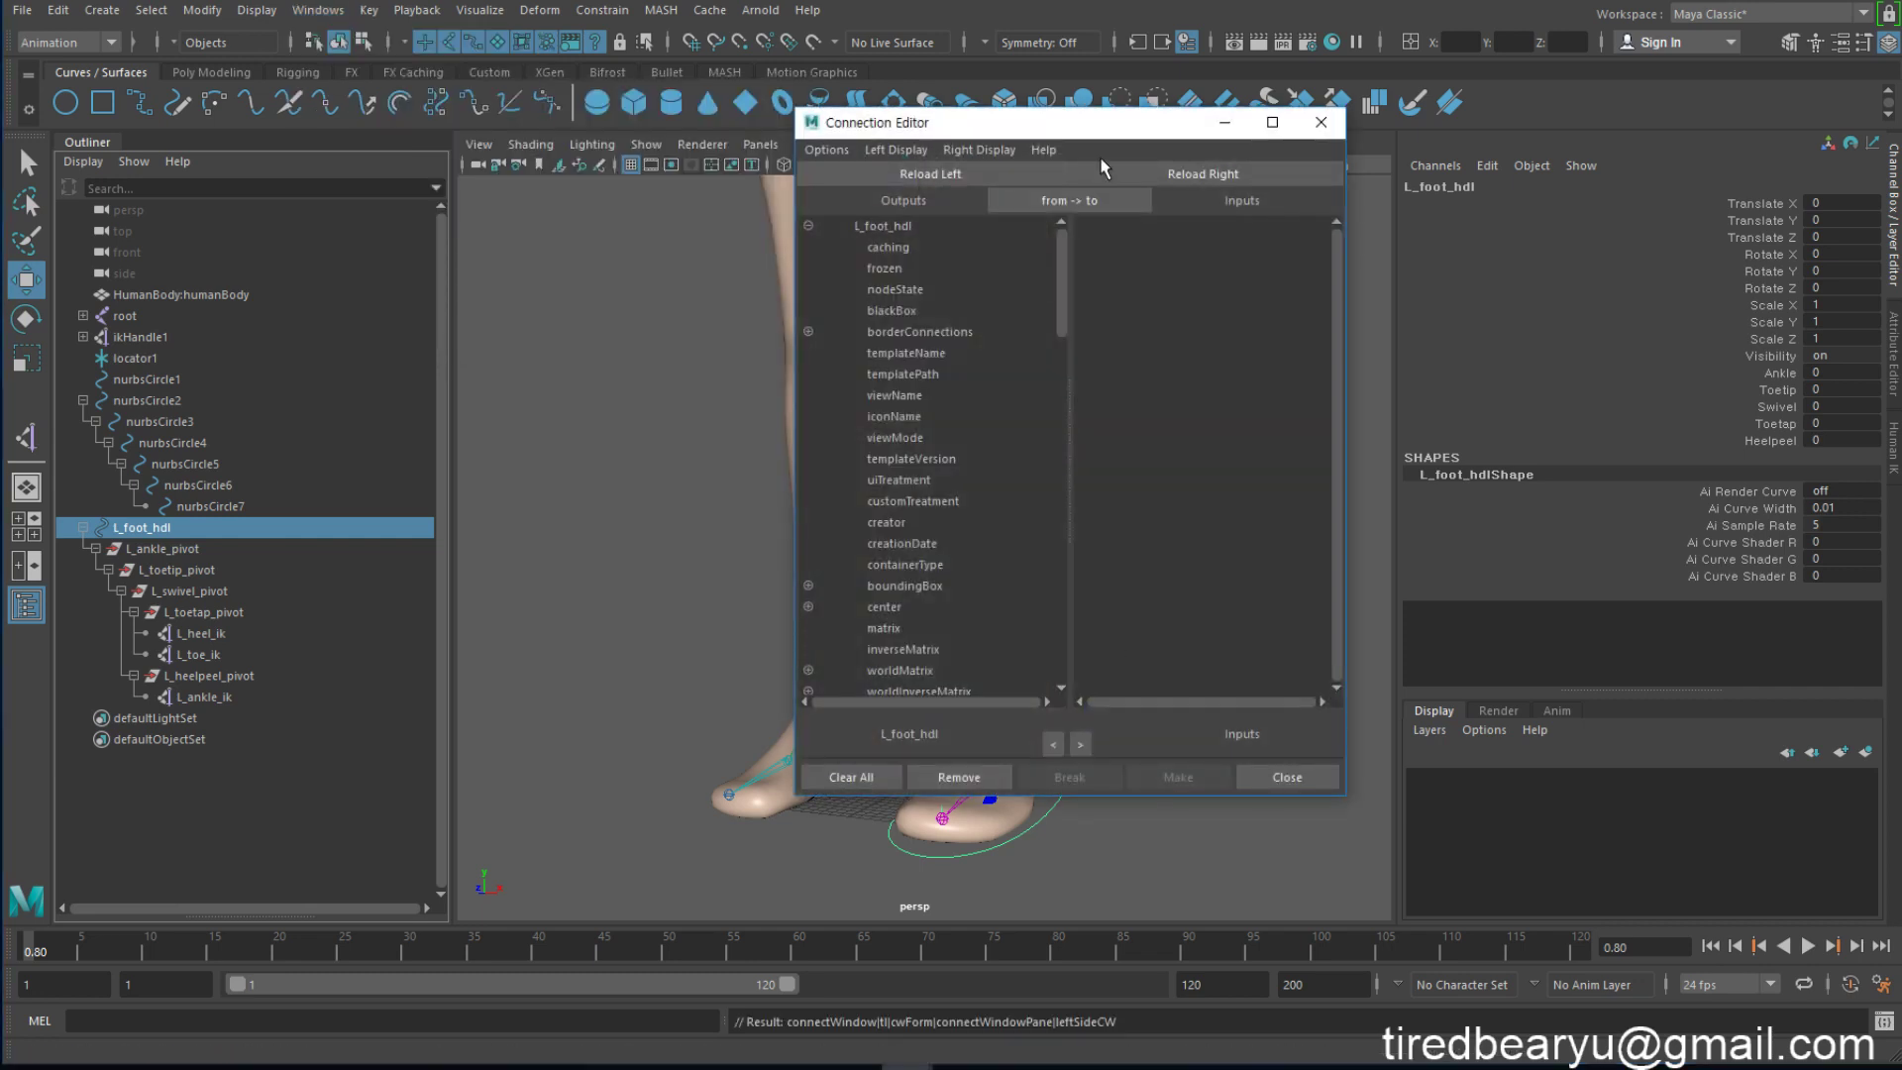
{"action": "left_click_drag", "start_coordinate": [1119, 137], "coordinate": [677, 91]}
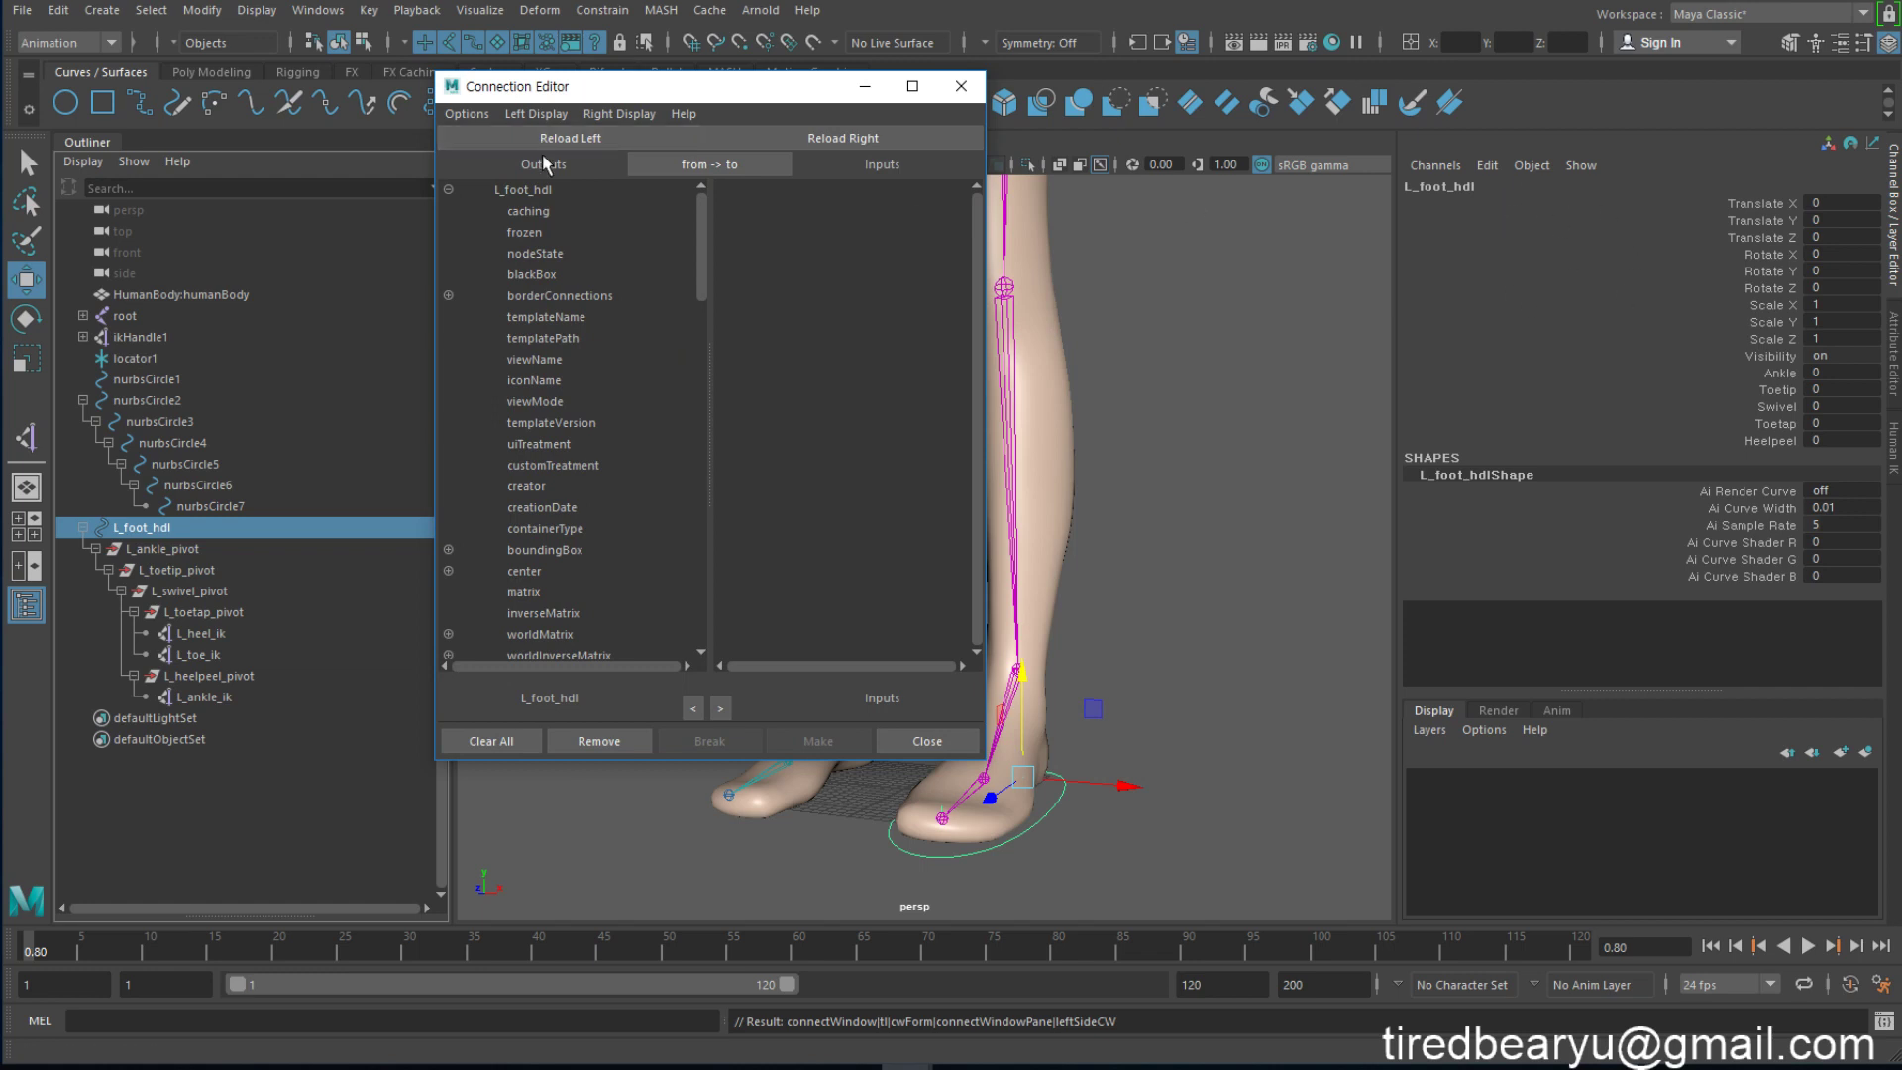
{"action": "scroll", "coordinate": [609, 365], "scroll_direction": "down", "scroll_amount": 10}
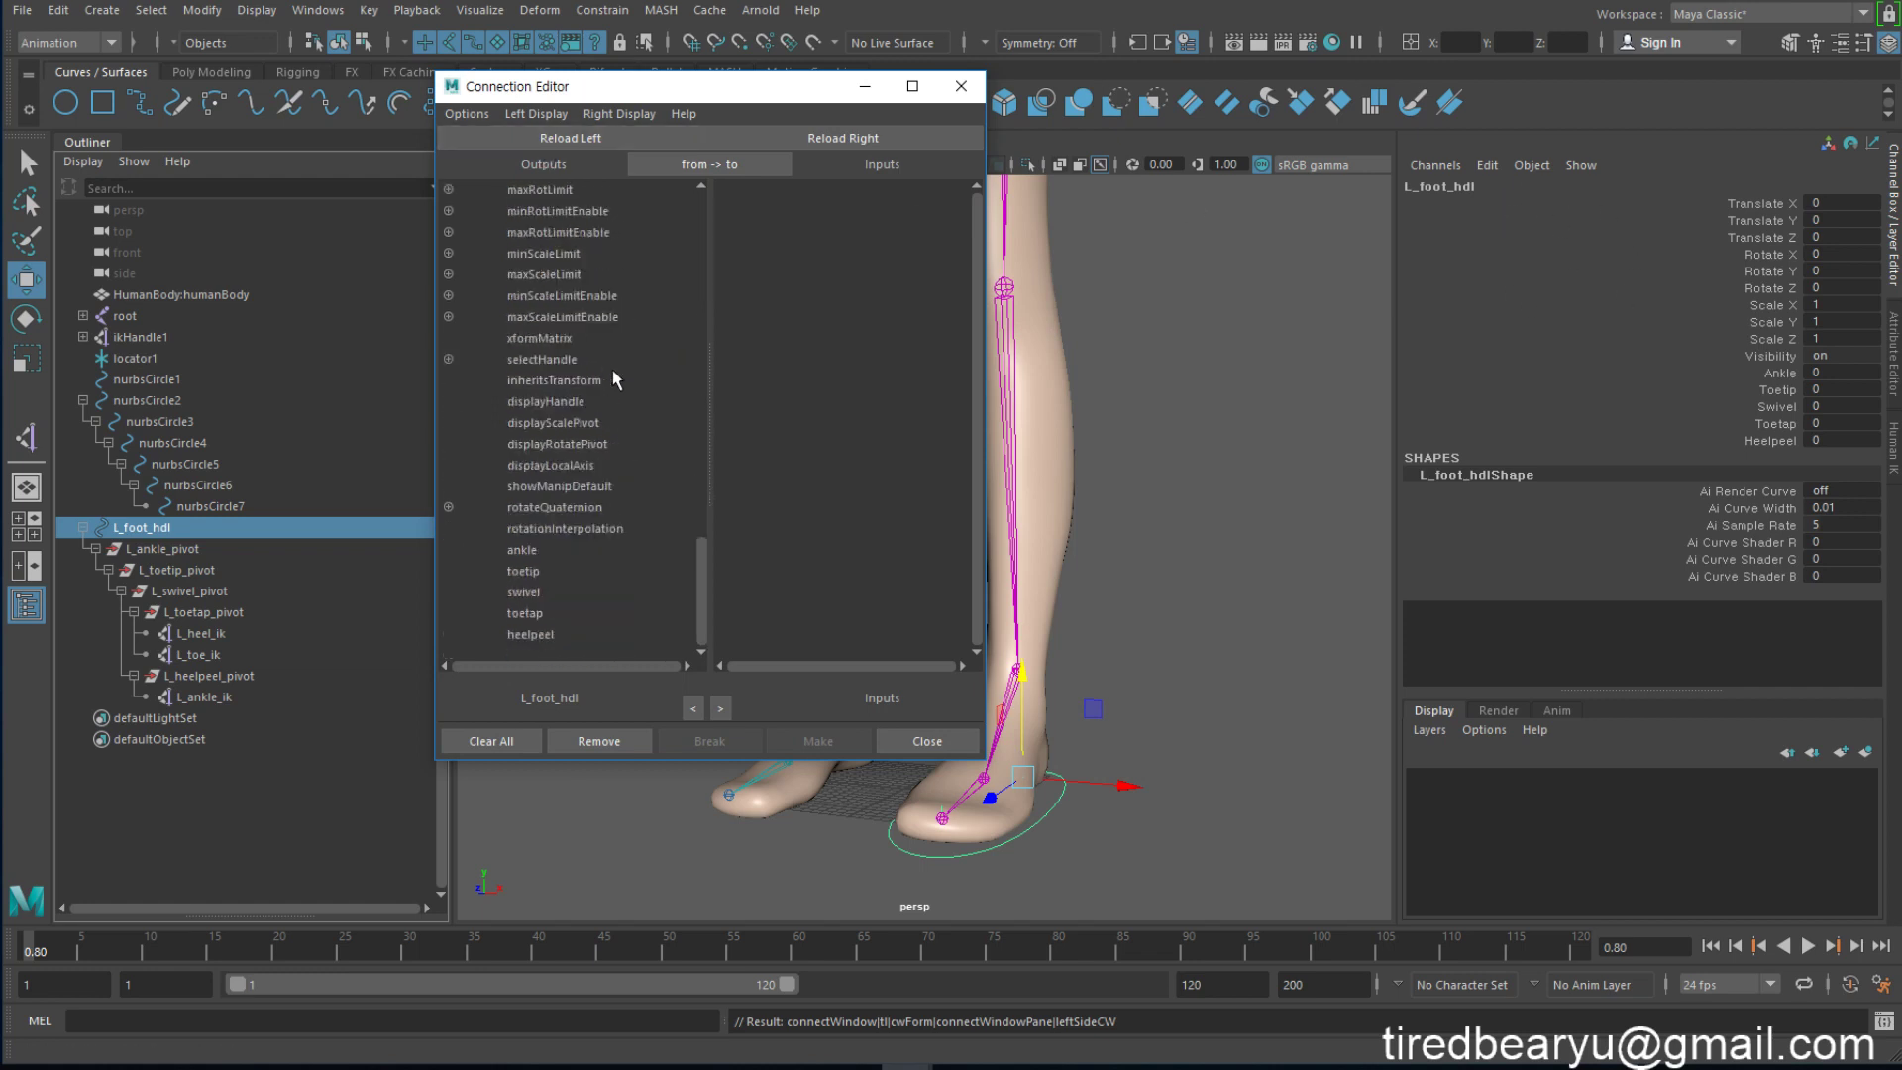
{"action": "left_click", "coordinate": [539, 572]}
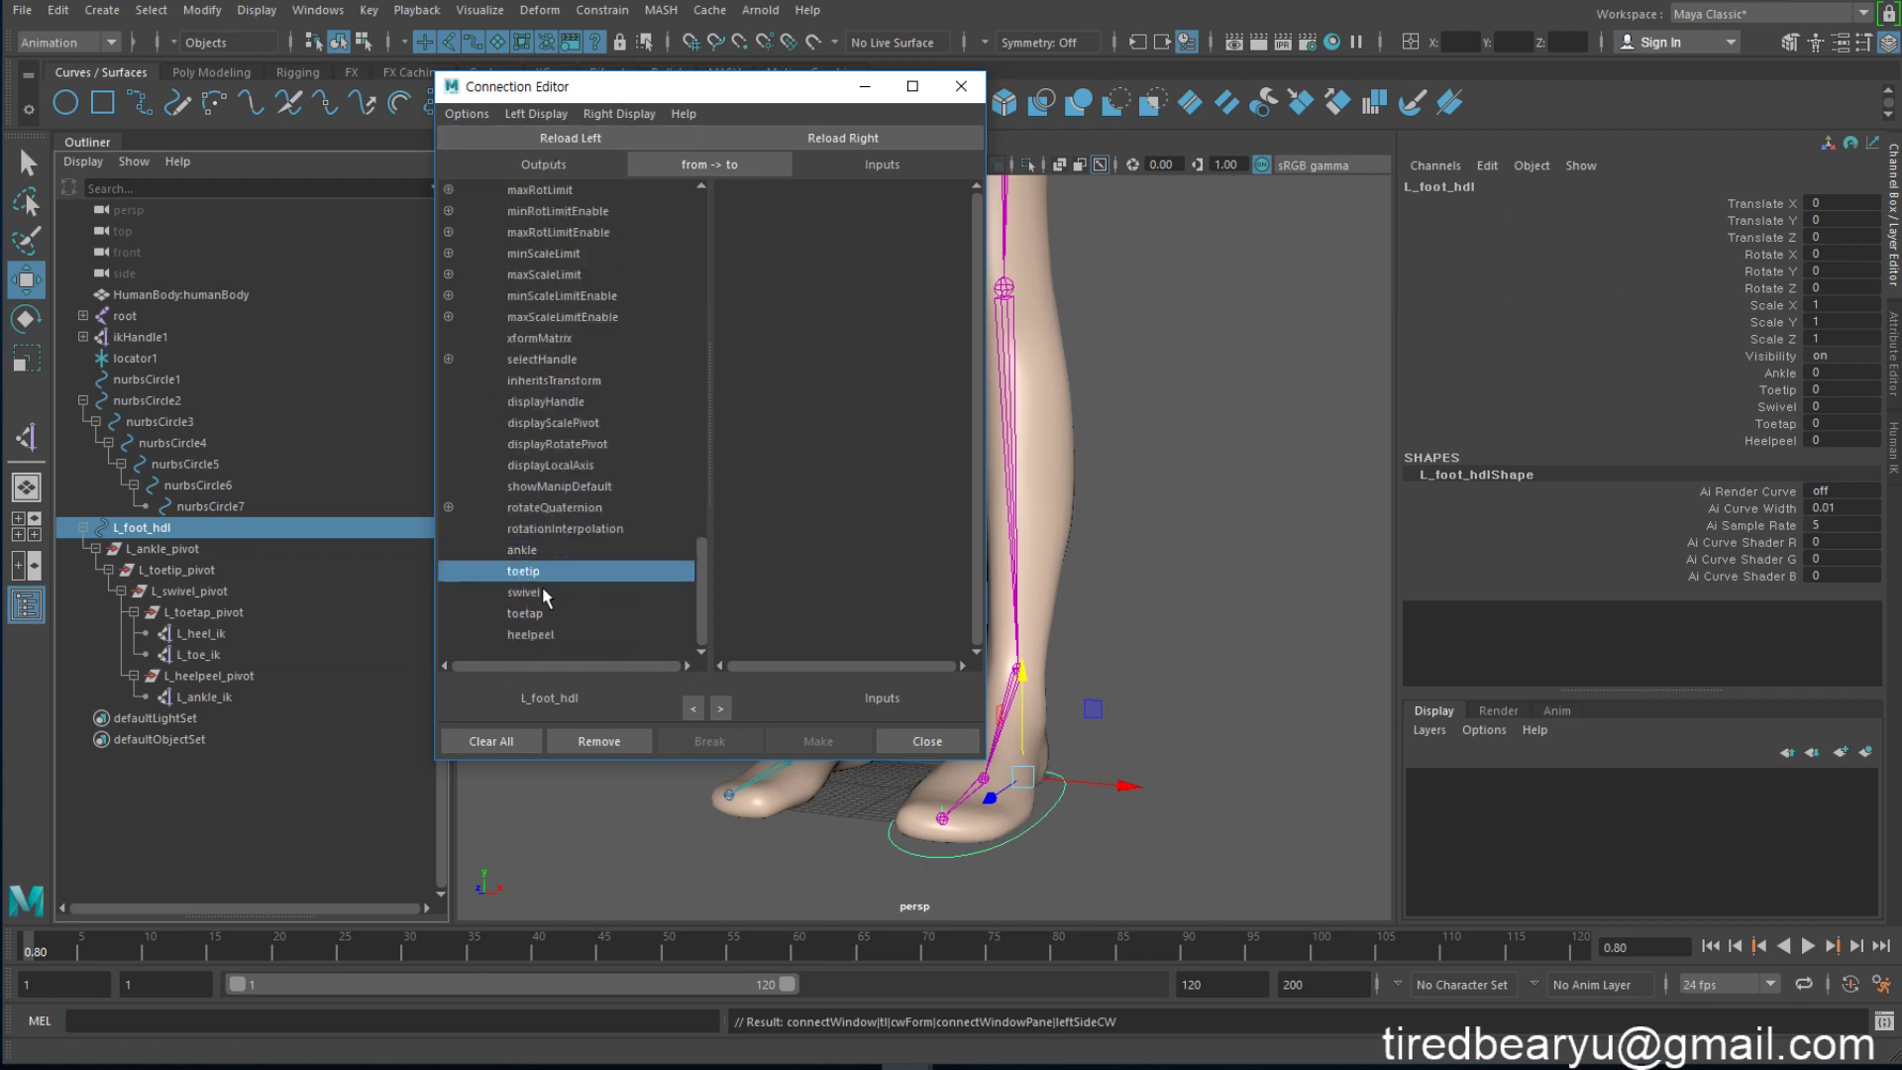
{"action": "left_click", "coordinate": [542, 597]}
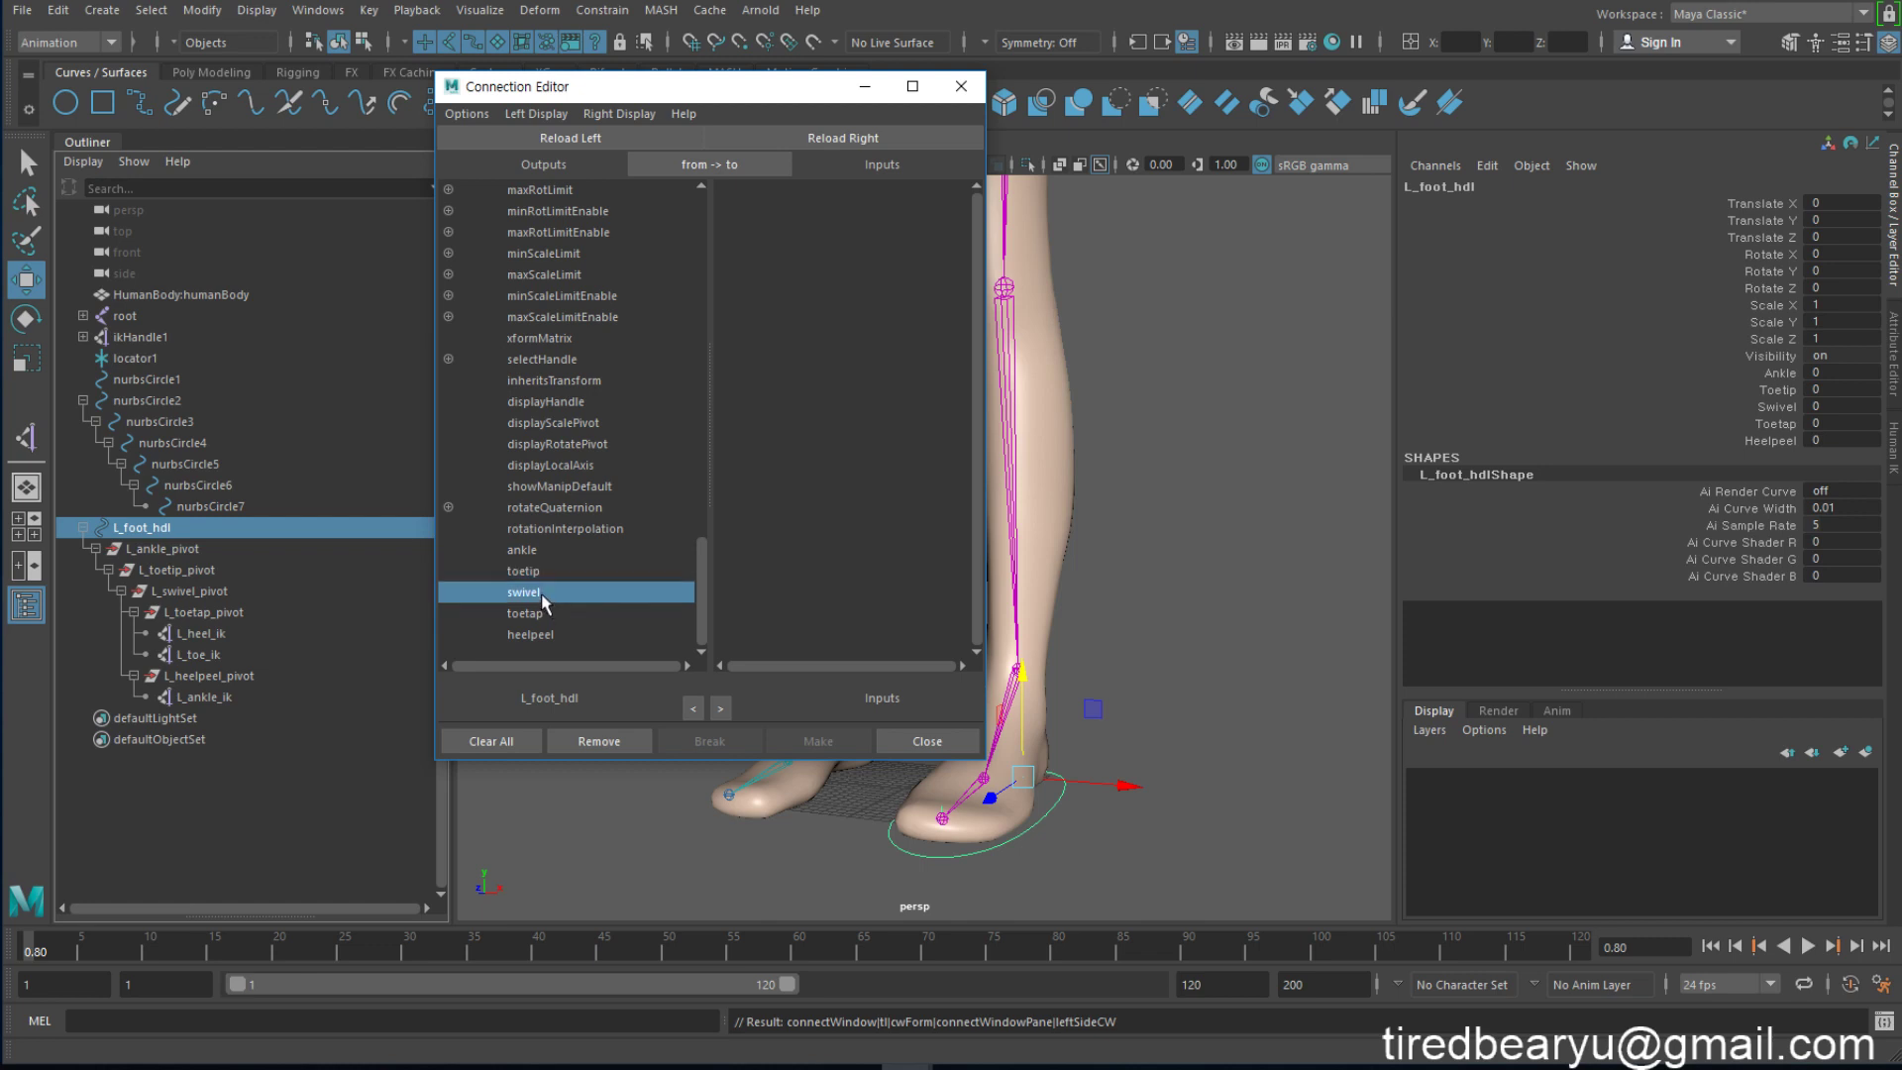
{"action": "left_click", "coordinate": [545, 614]}
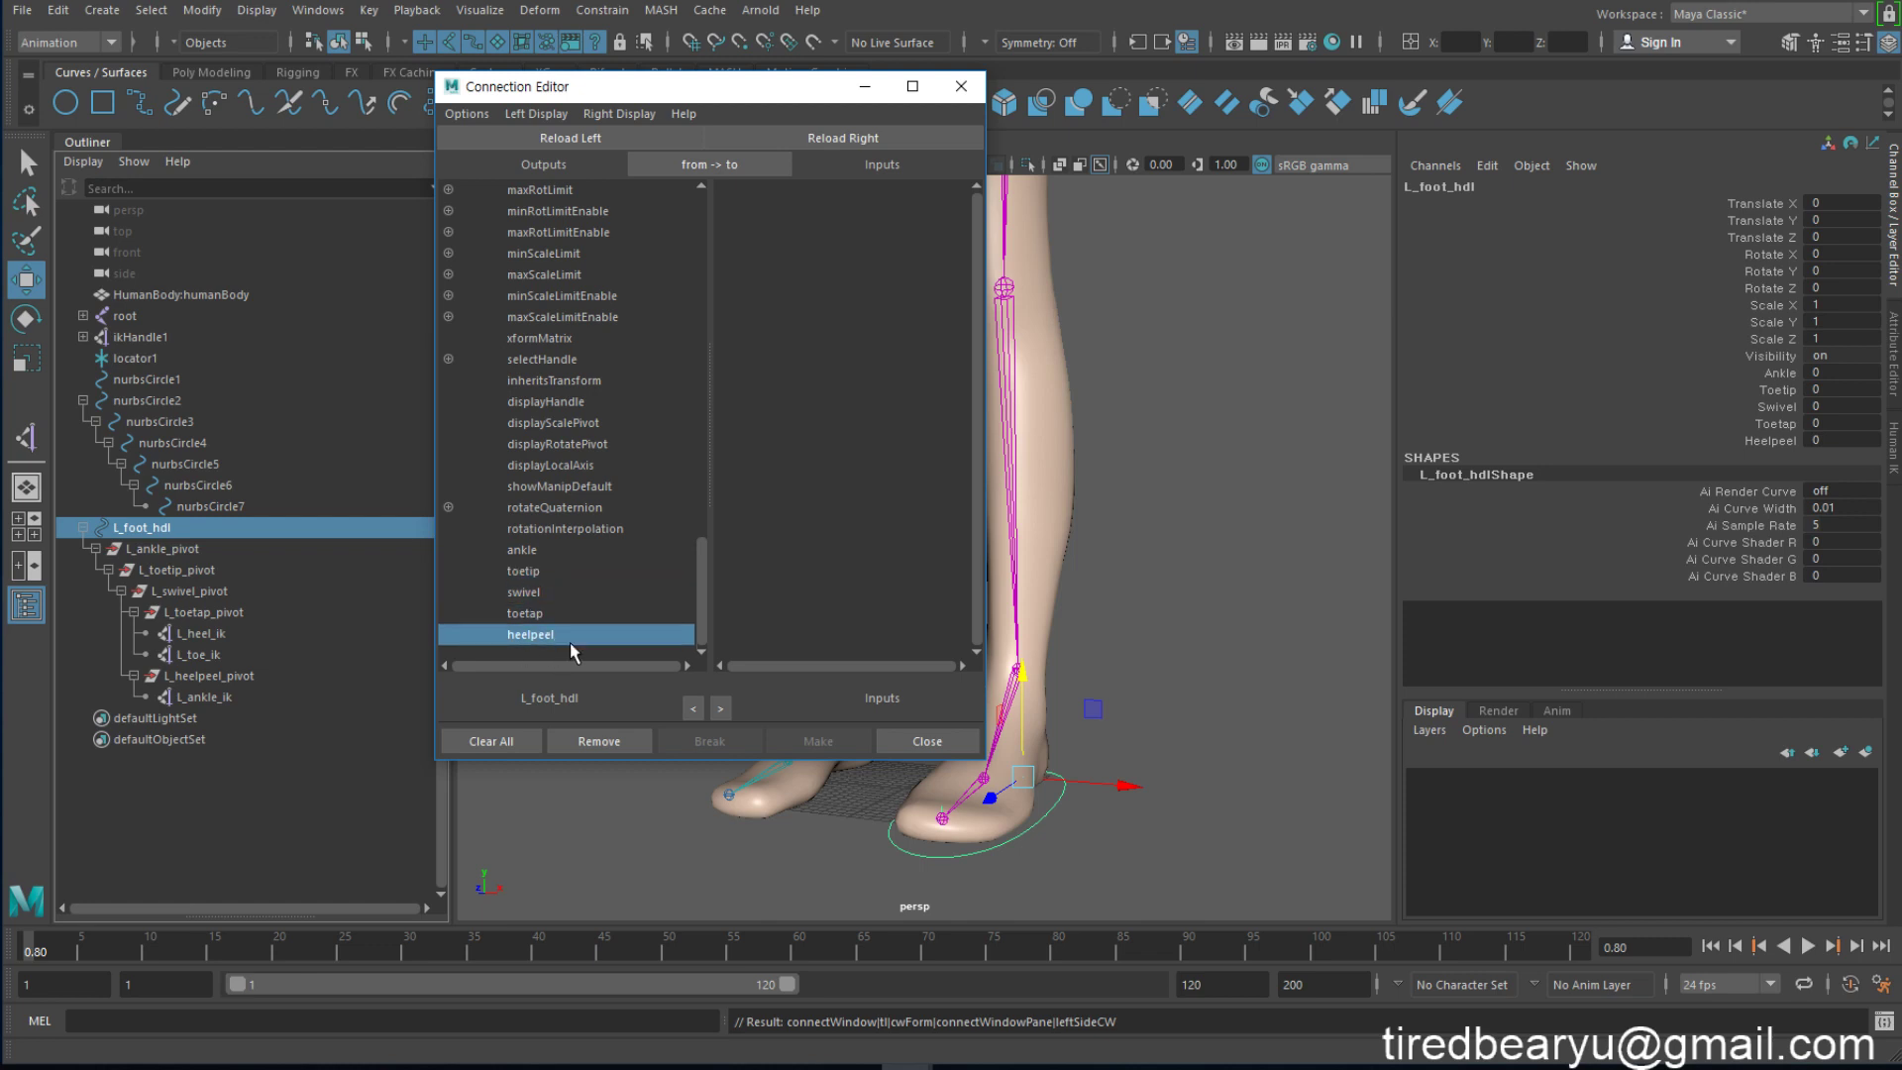
{"action": "left_click", "coordinate": [542, 550]}
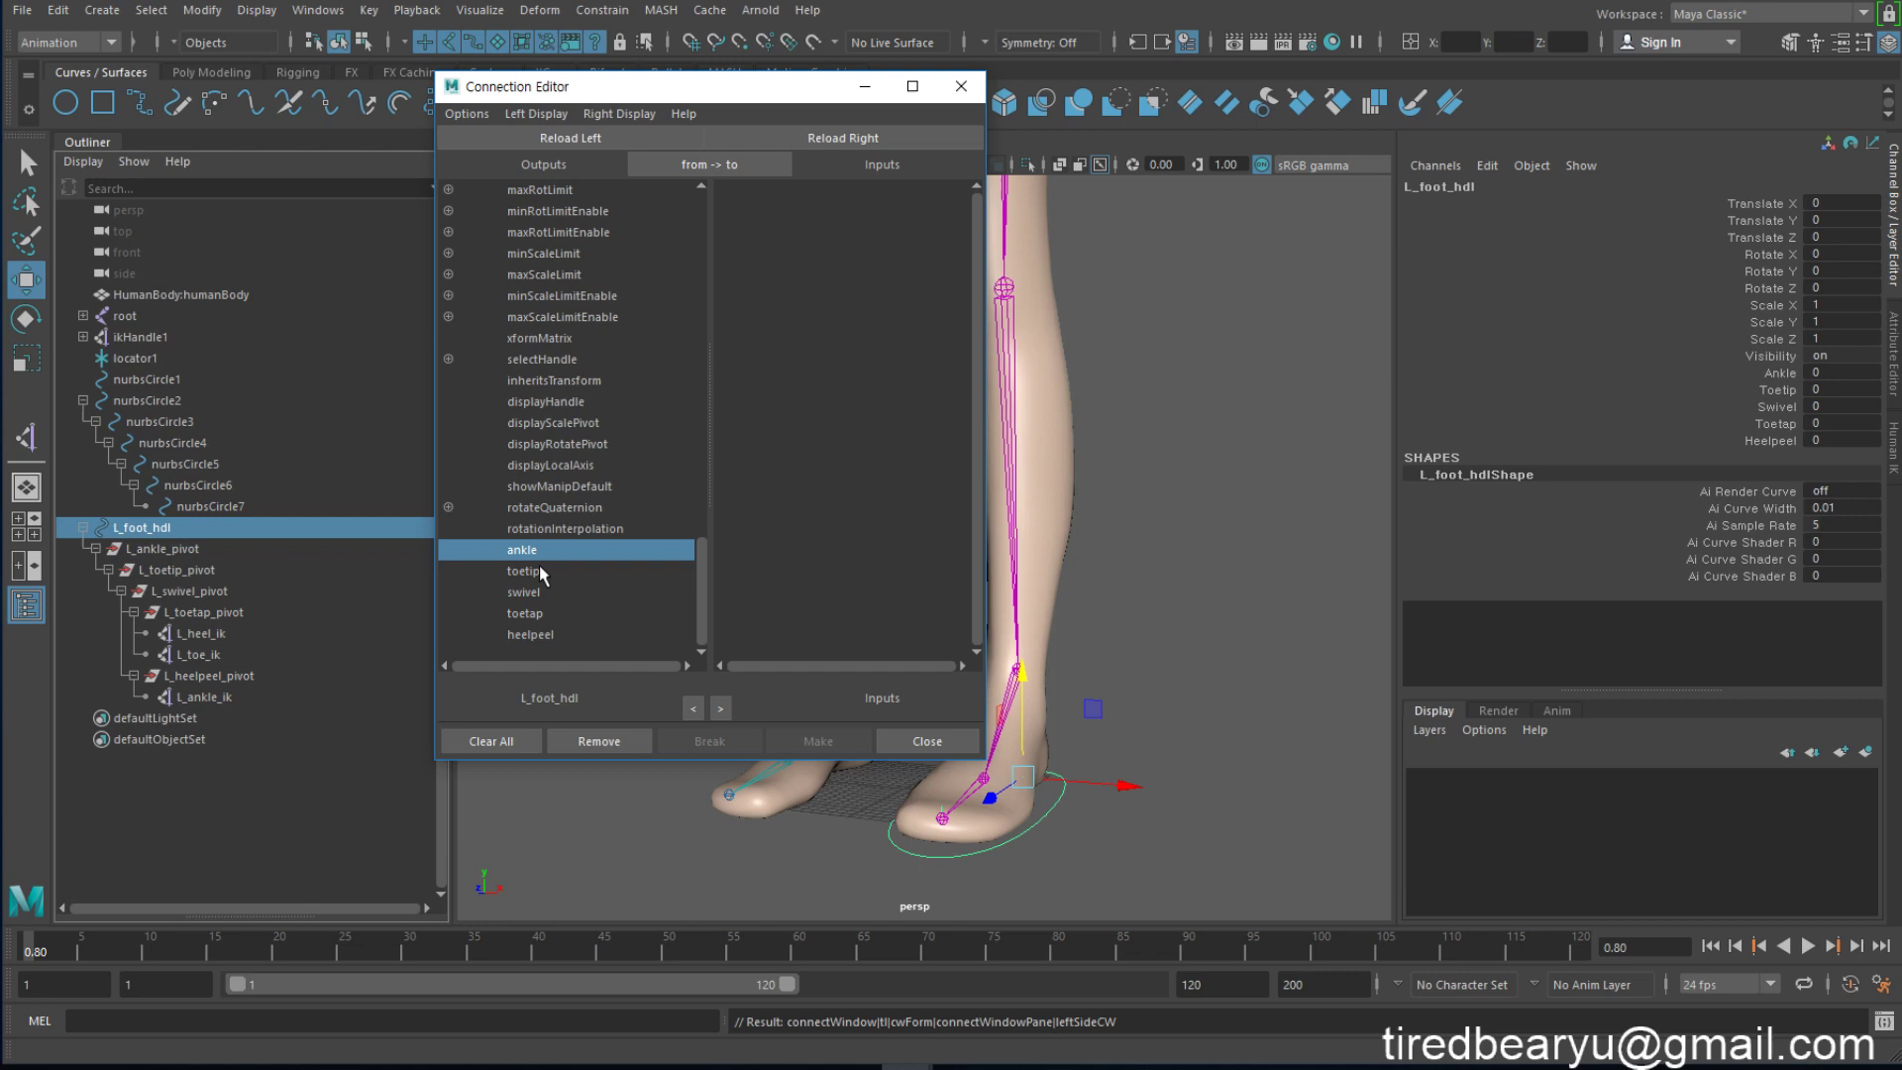
{"action": "left_click", "coordinate": [543, 615]}
Step: Choose ankle as the source attribute and select L_ankle_pivot as the target
{"action": "scroll", "coordinate": [558, 525], "scroll_direction": "up", "scroll_amount": 15}
{"action": "scroll", "coordinate": [555, 416], "scroll_direction": "down", "scroll_amount": 8}
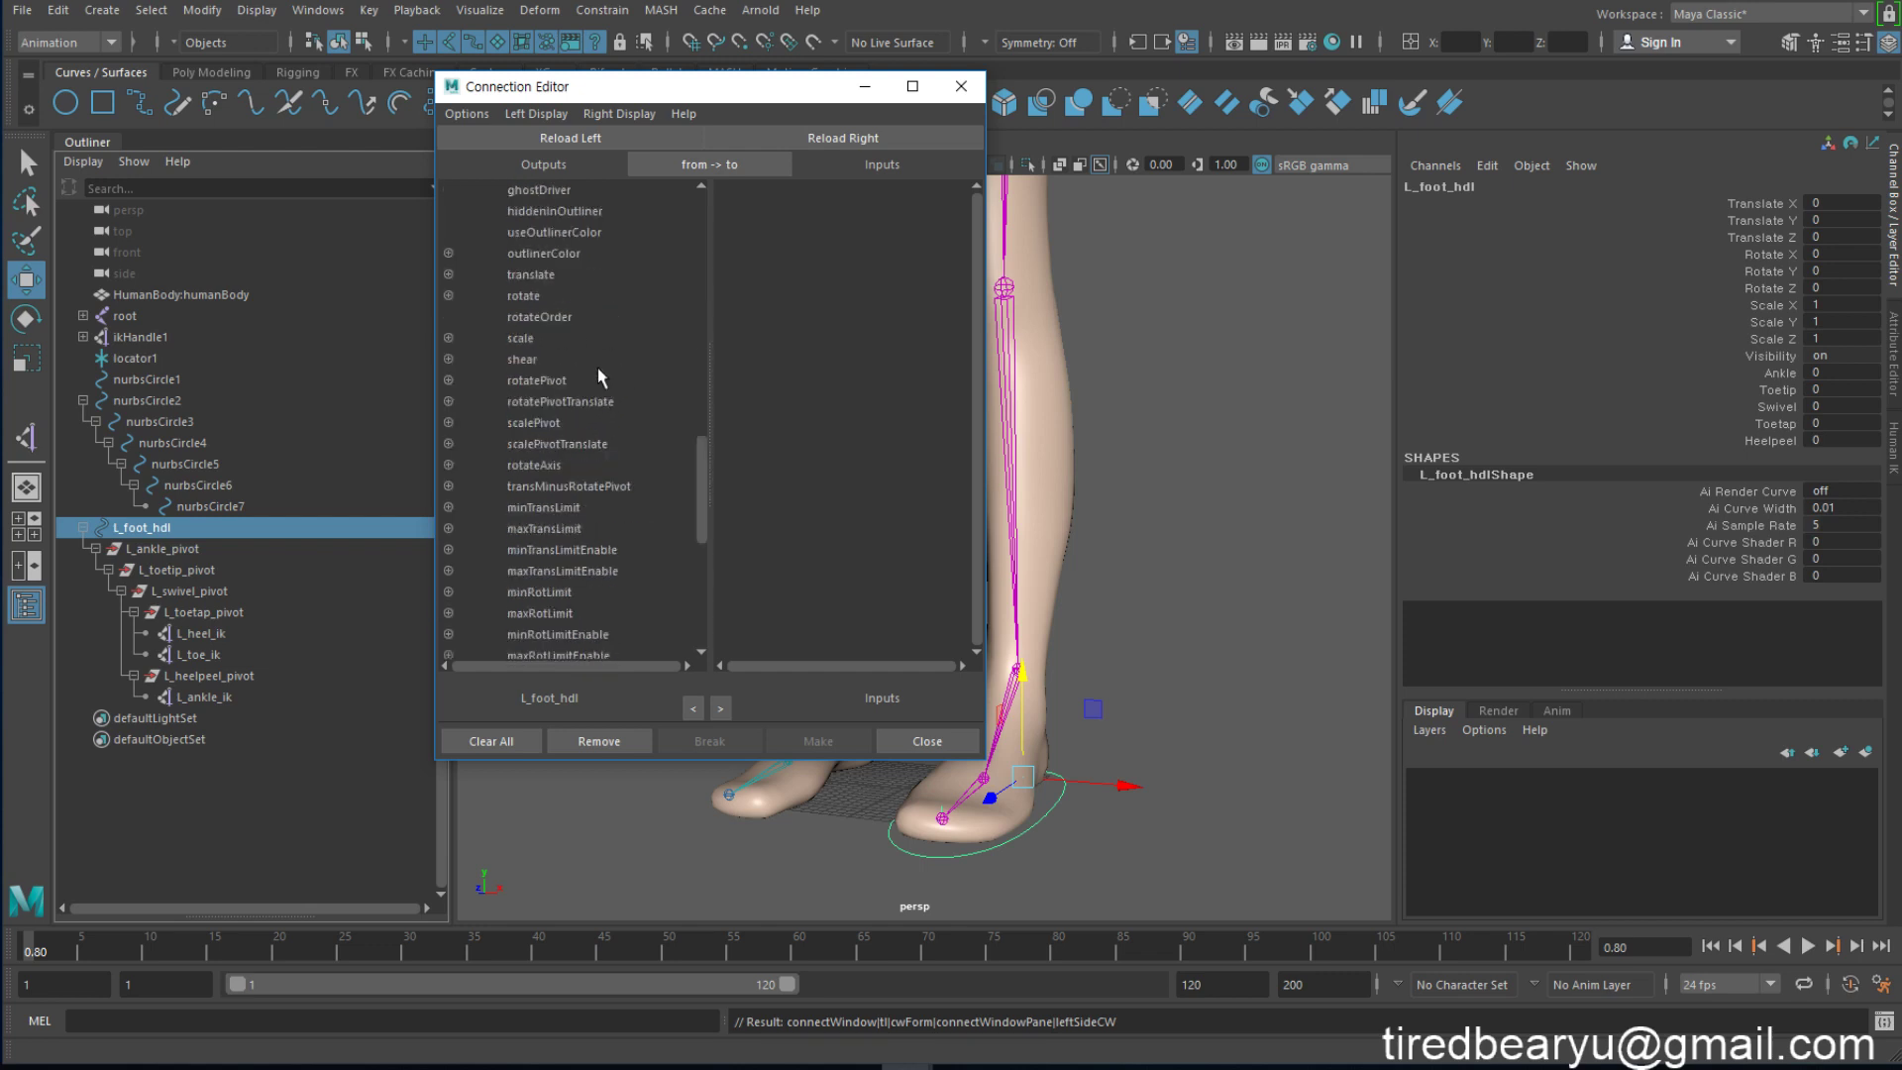
{"action": "scroll", "coordinate": [614, 446], "scroll_direction": "down", "scroll_amount": 7}
{"action": "left_click", "coordinate": [555, 550]}
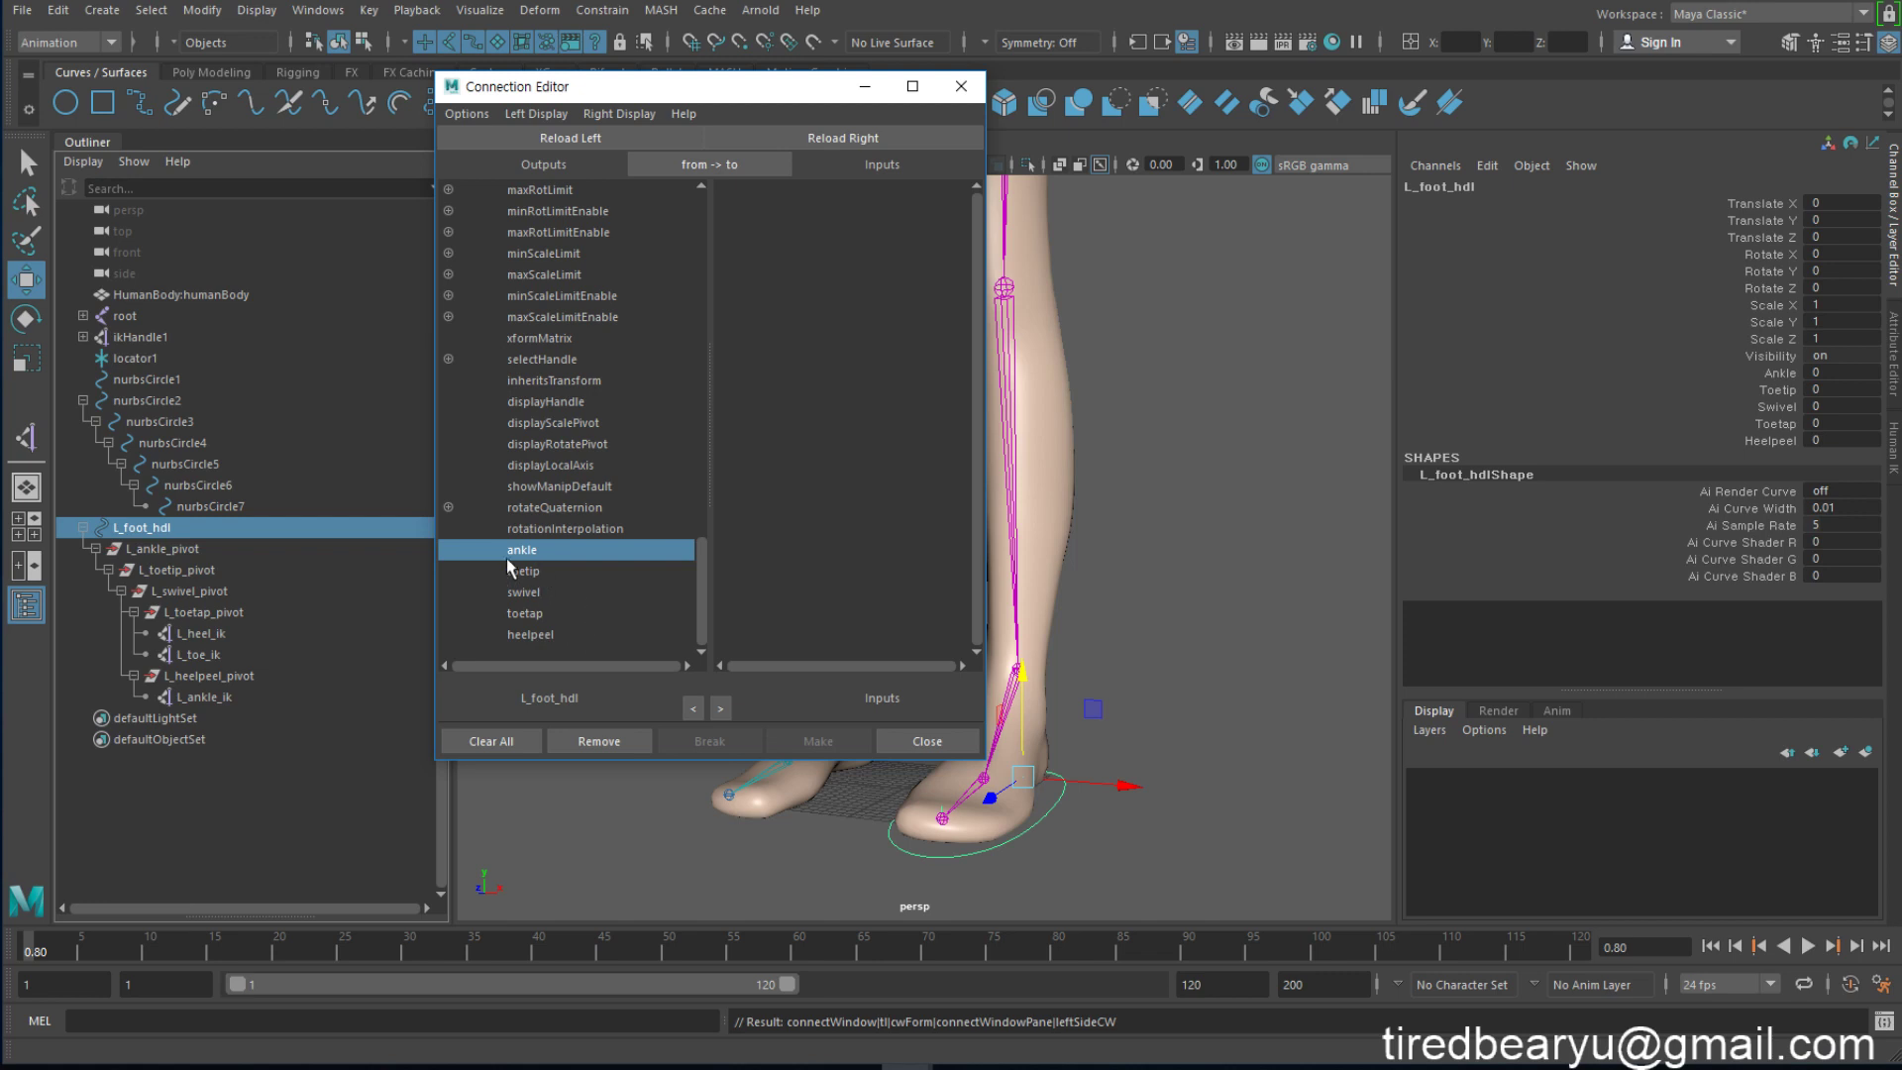
{"action": "left_click", "coordinate": [203, 548]}
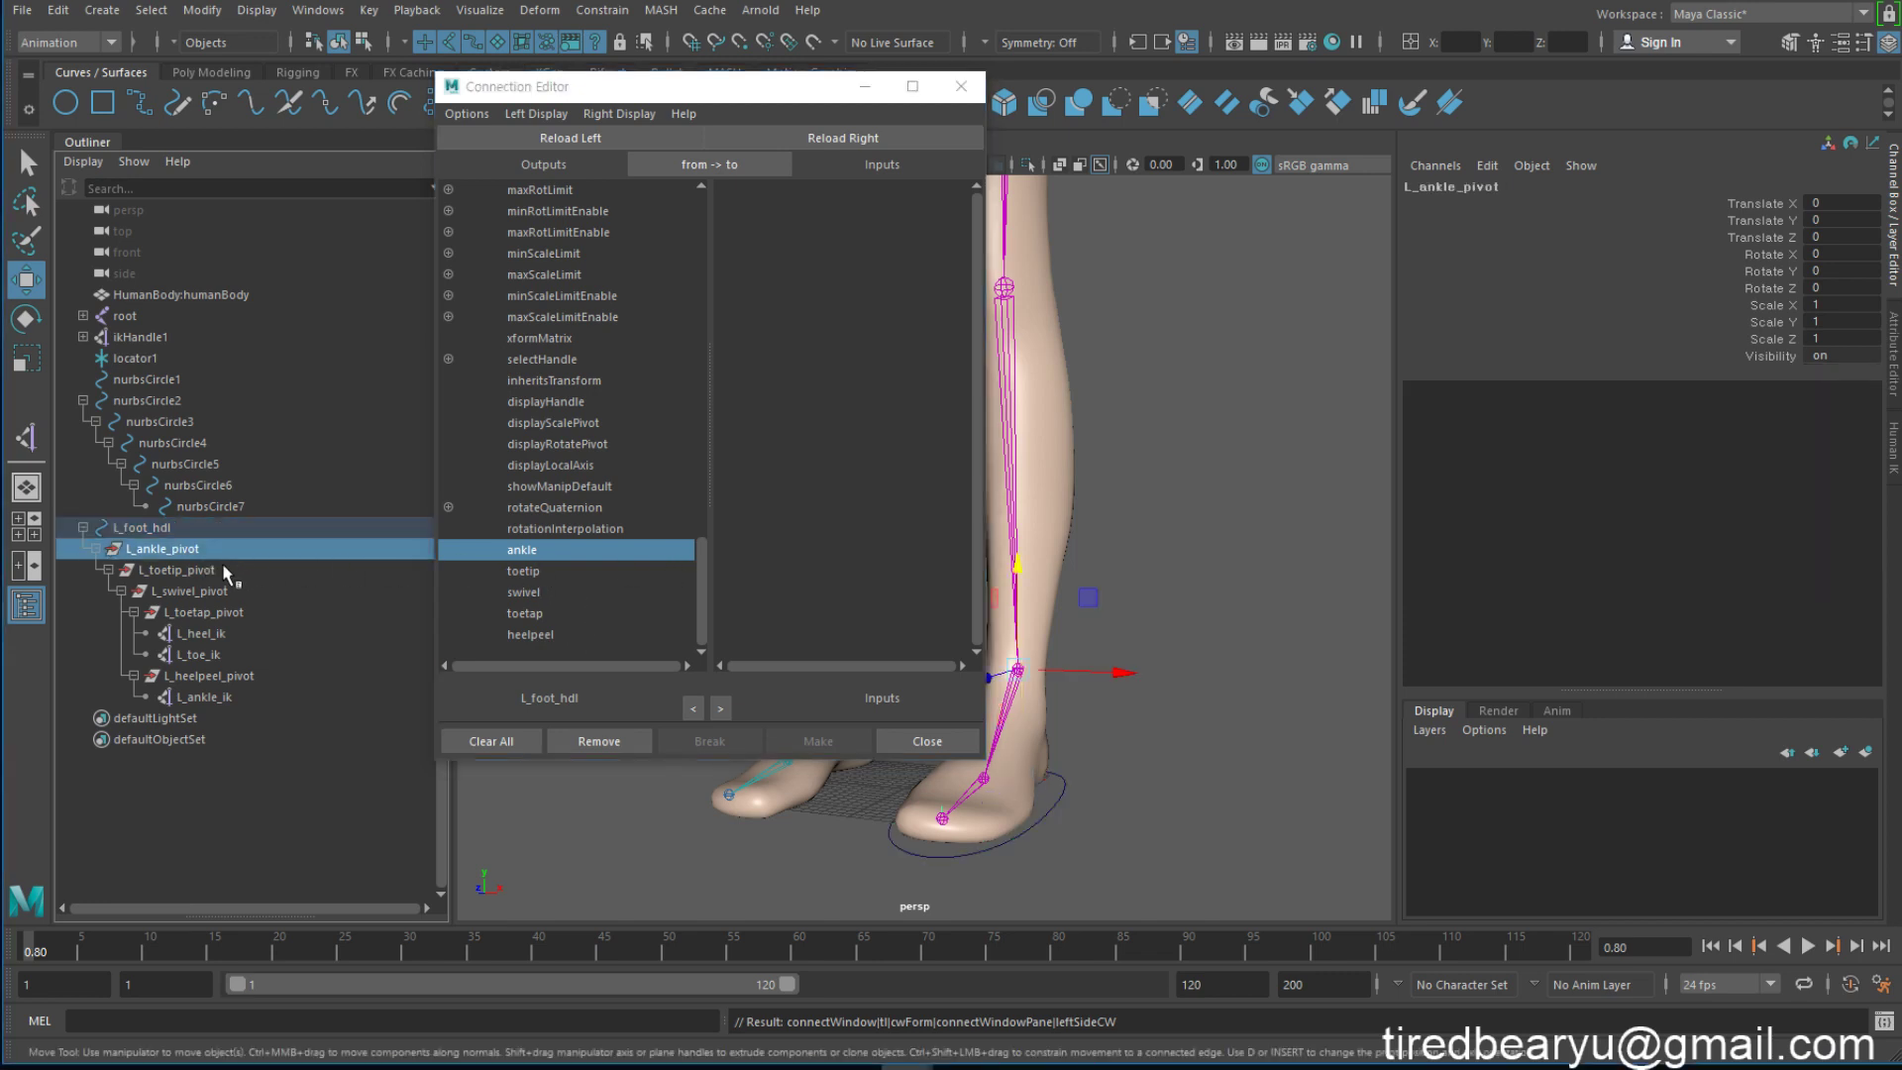
Step: Load L_ankle_pivot into the Connection Editor's right side and connect ankle to its rotateX
{"action": "left_click", "coordinate": [890, 144]}
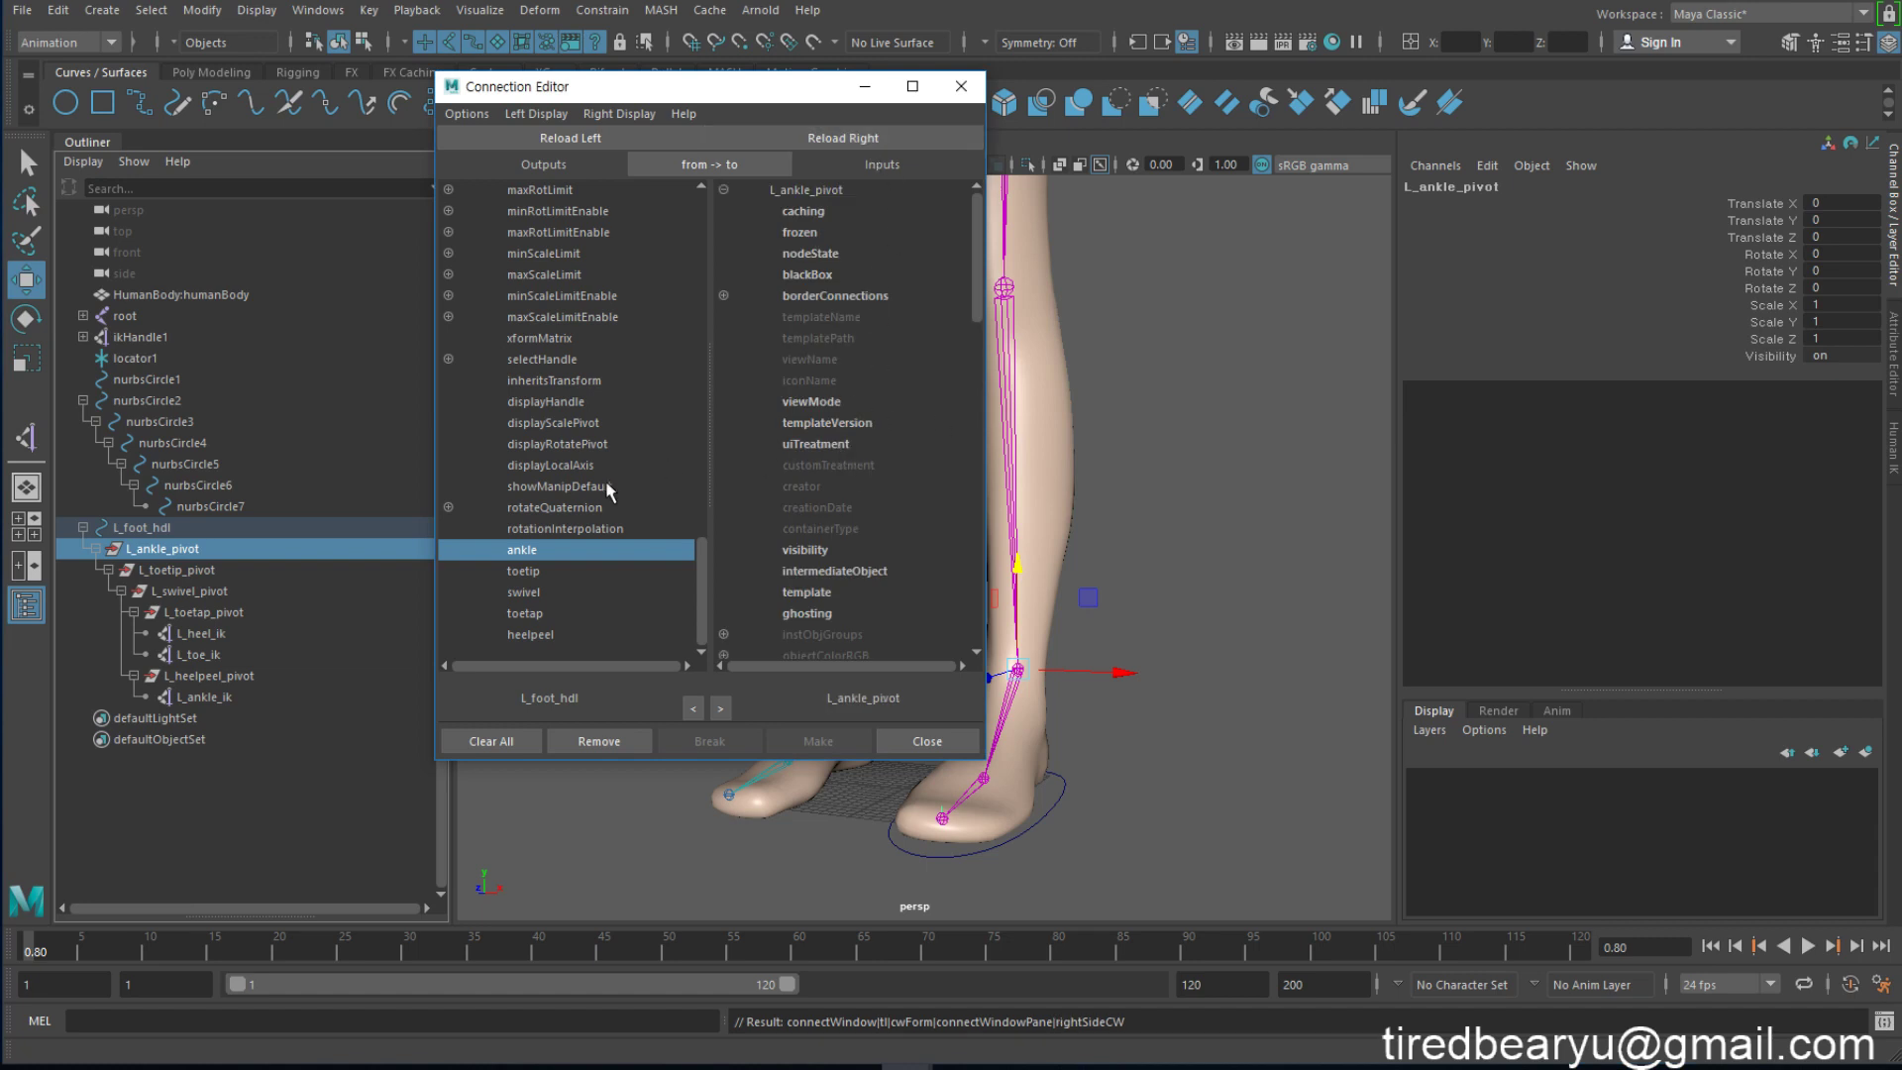
{"action": "scroll", "coordinate": [877, 466], "scroll_direction": "down", "scroll_amount": 5}
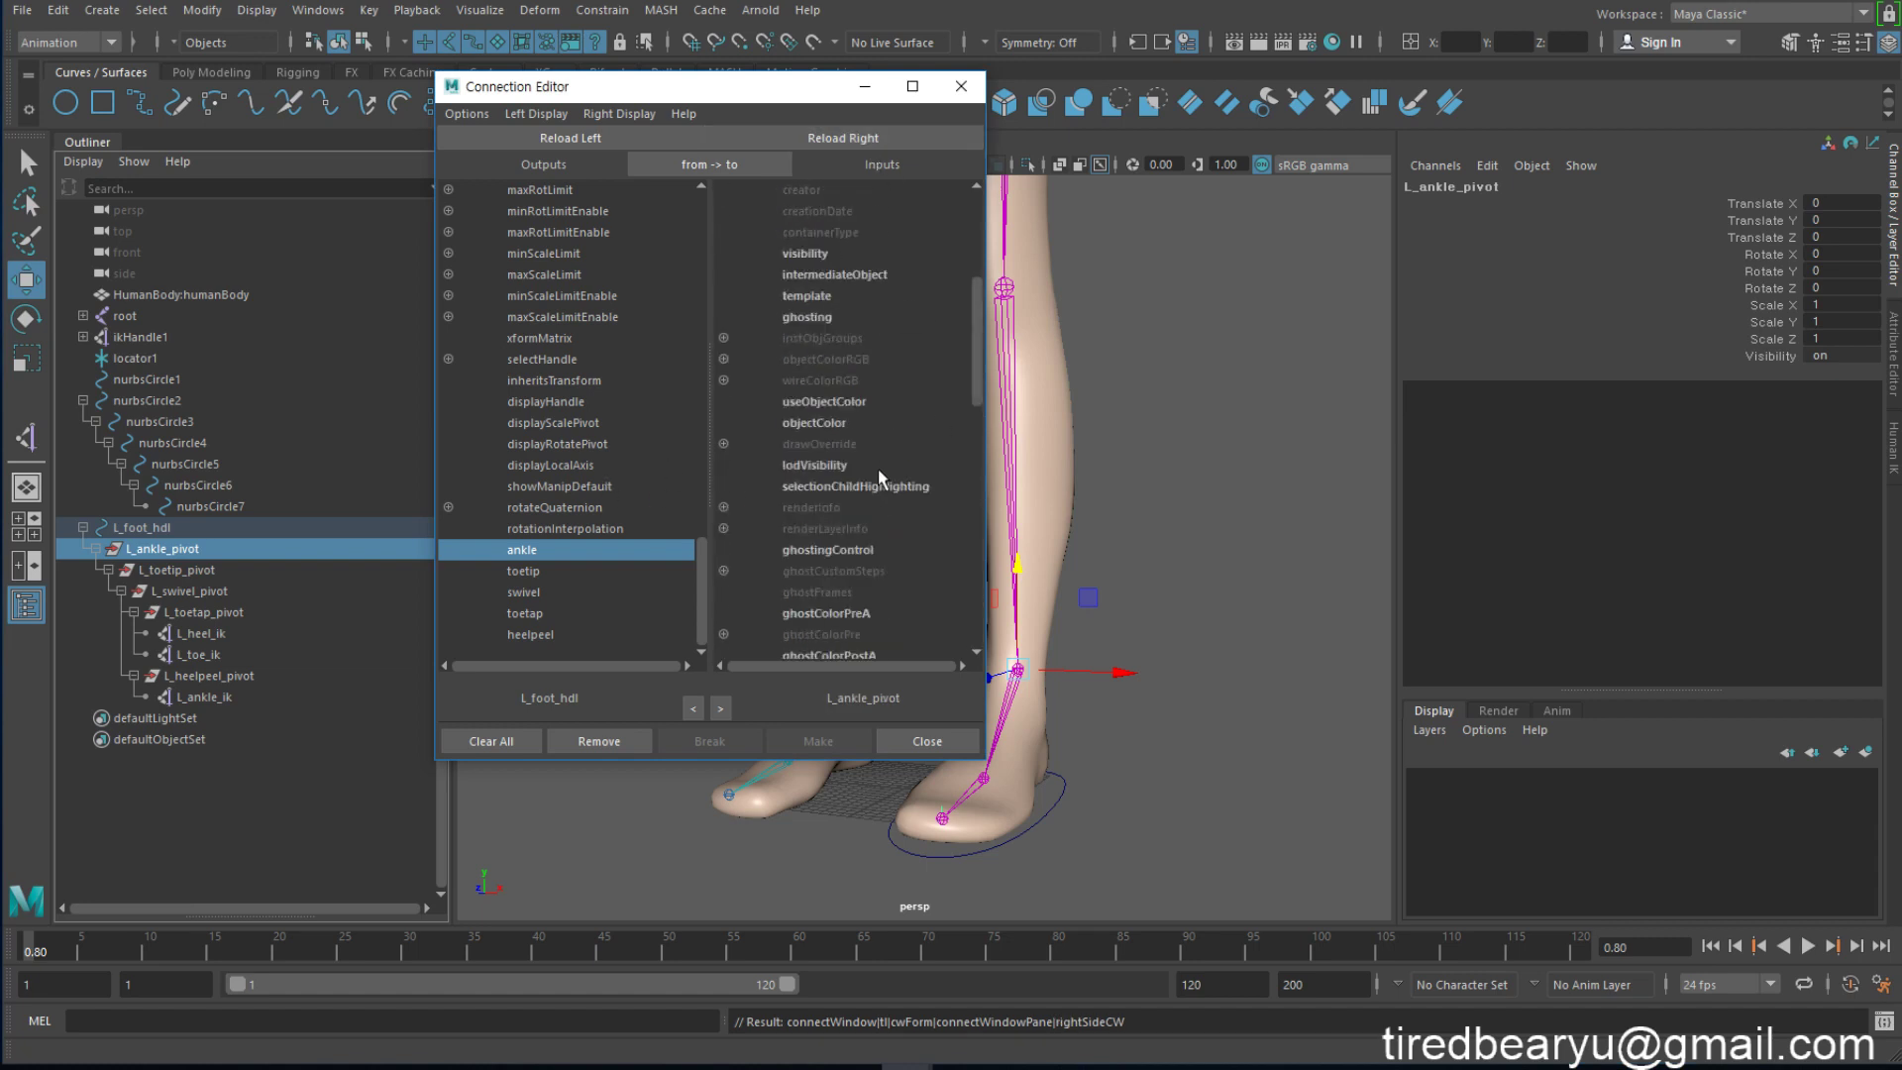
{"action": "scroll", "coordinate": [878, 470], "scroll_direction": "down", "scroll_amount": 3}
{"action": "scroll", "coordinate": [878, 472], "scroll_direction": "down", "scroll_amount": 3}
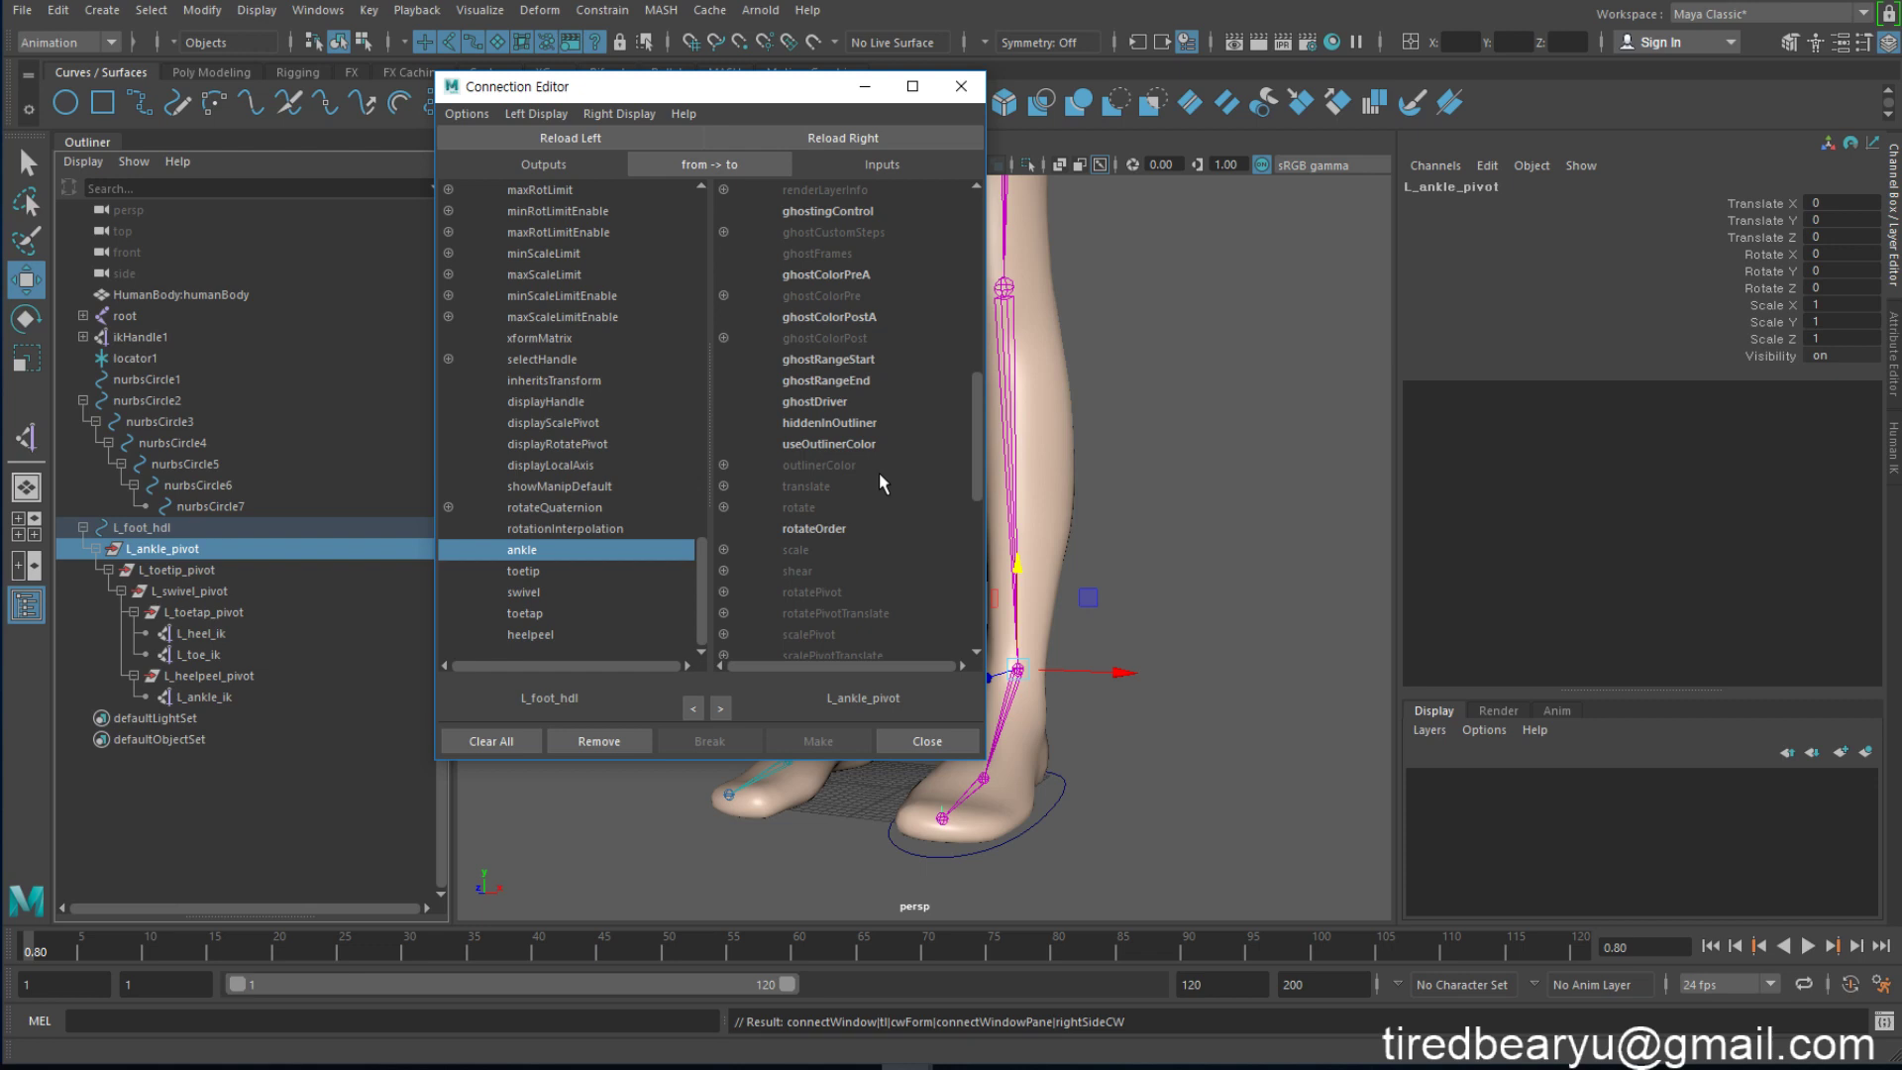
{"action": "left_click_drag", "start_coordinate": [1265, 531], "coordinate": [893, 545], "text": "alt"}
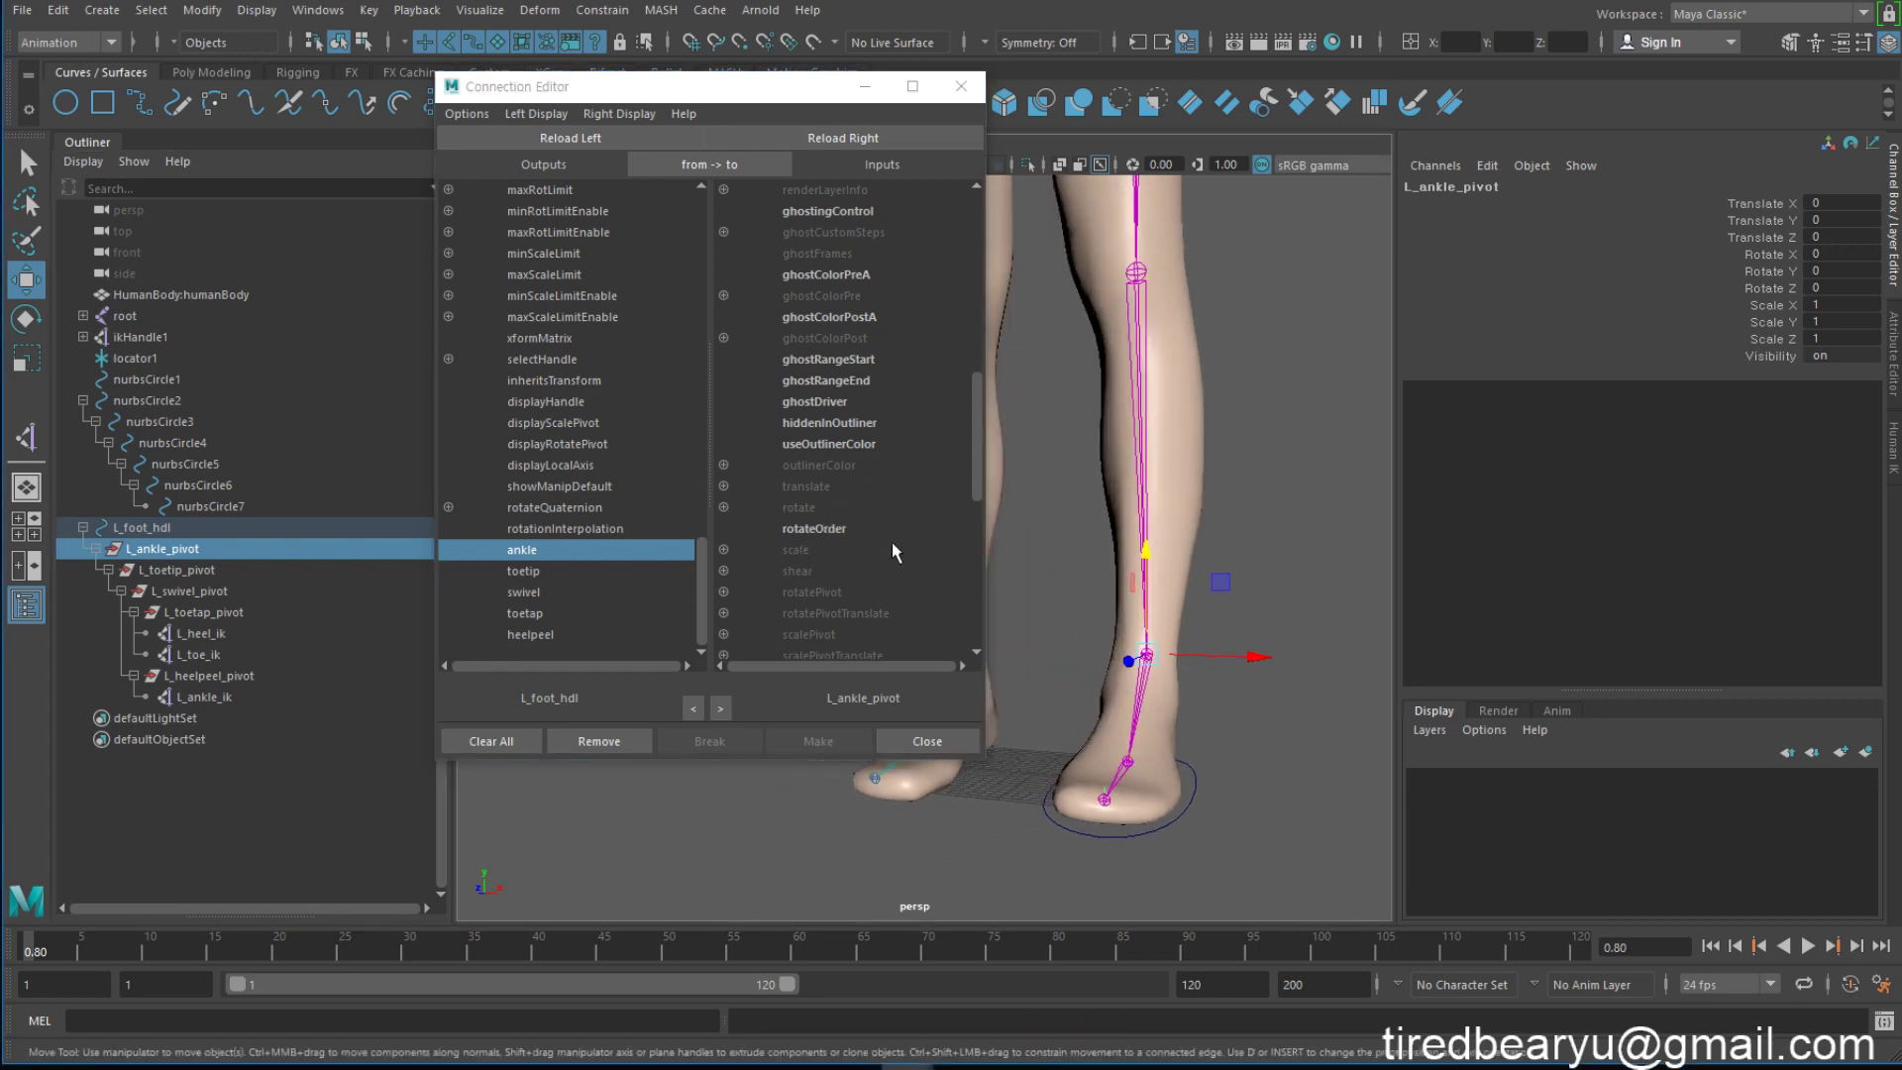
{"action": "left_click", "coordinate": [823, 513]}
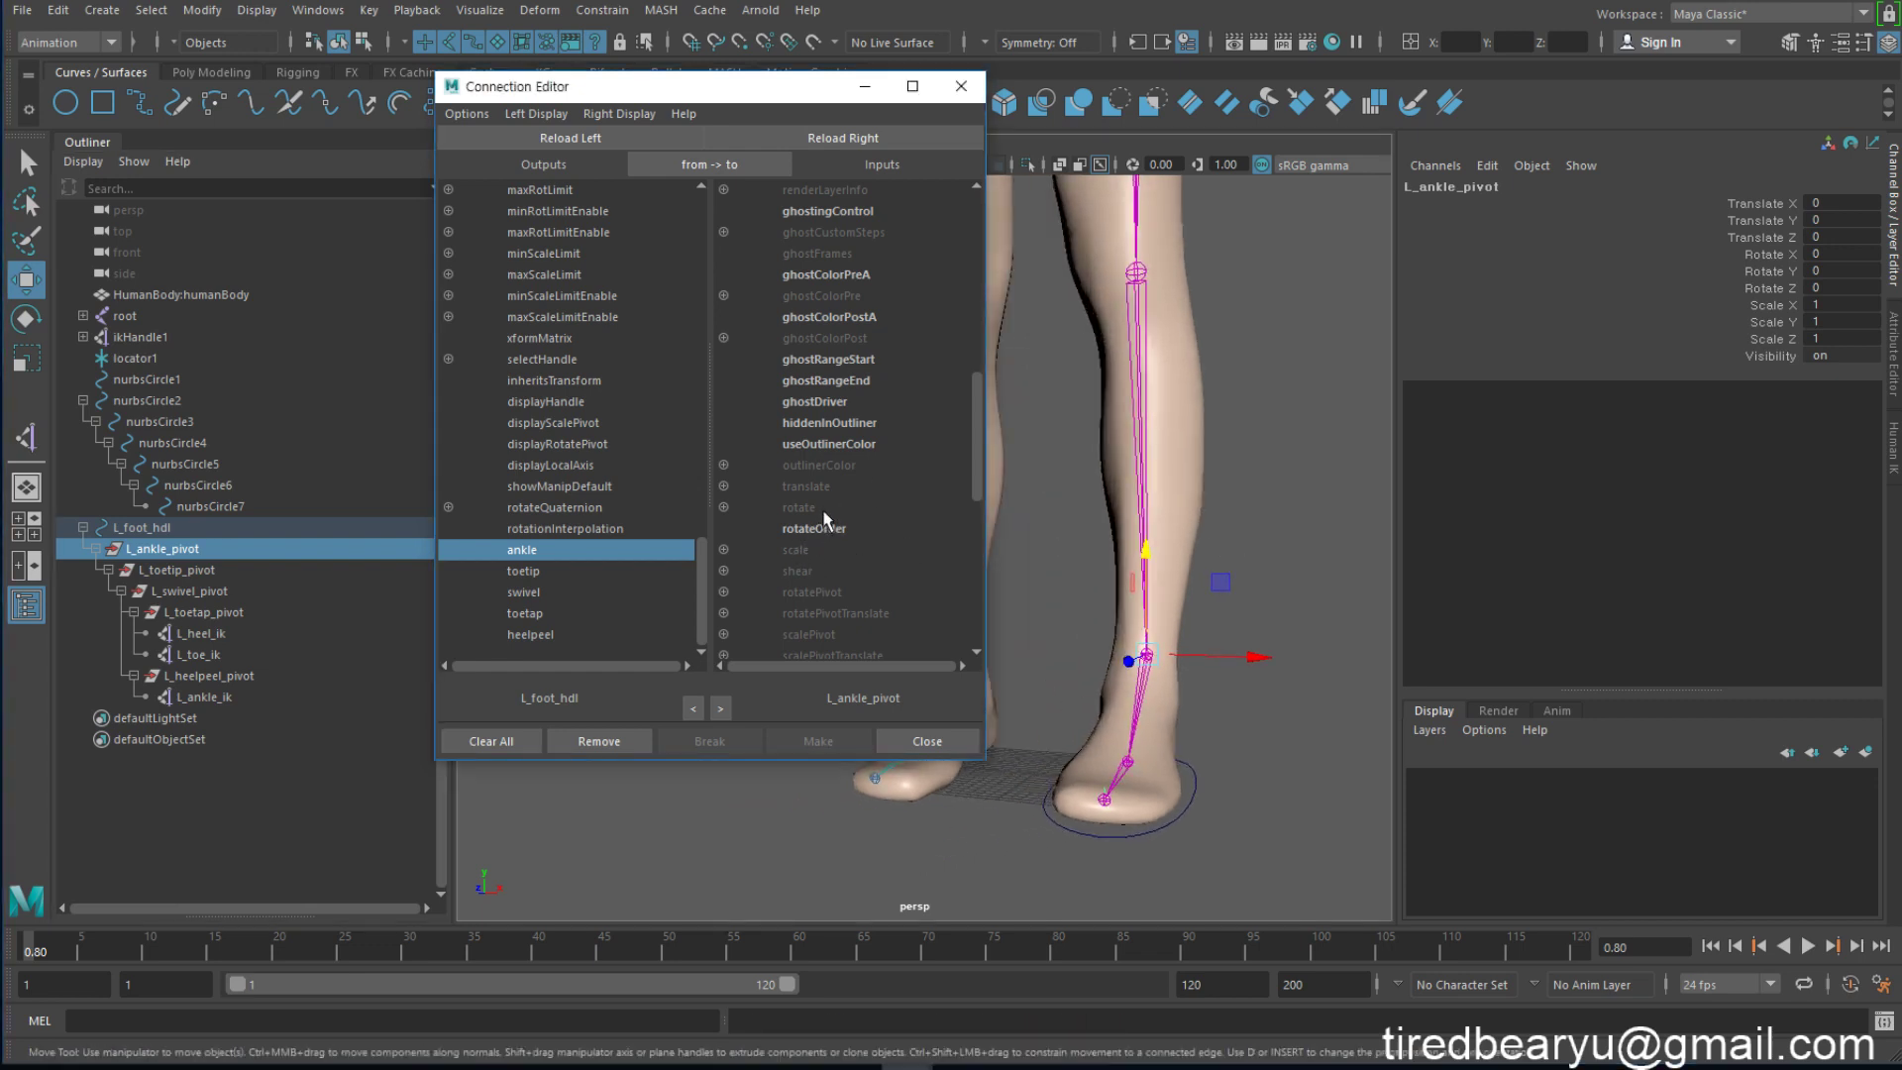
{"action": "left_click", "coordinate": [724, 507]}
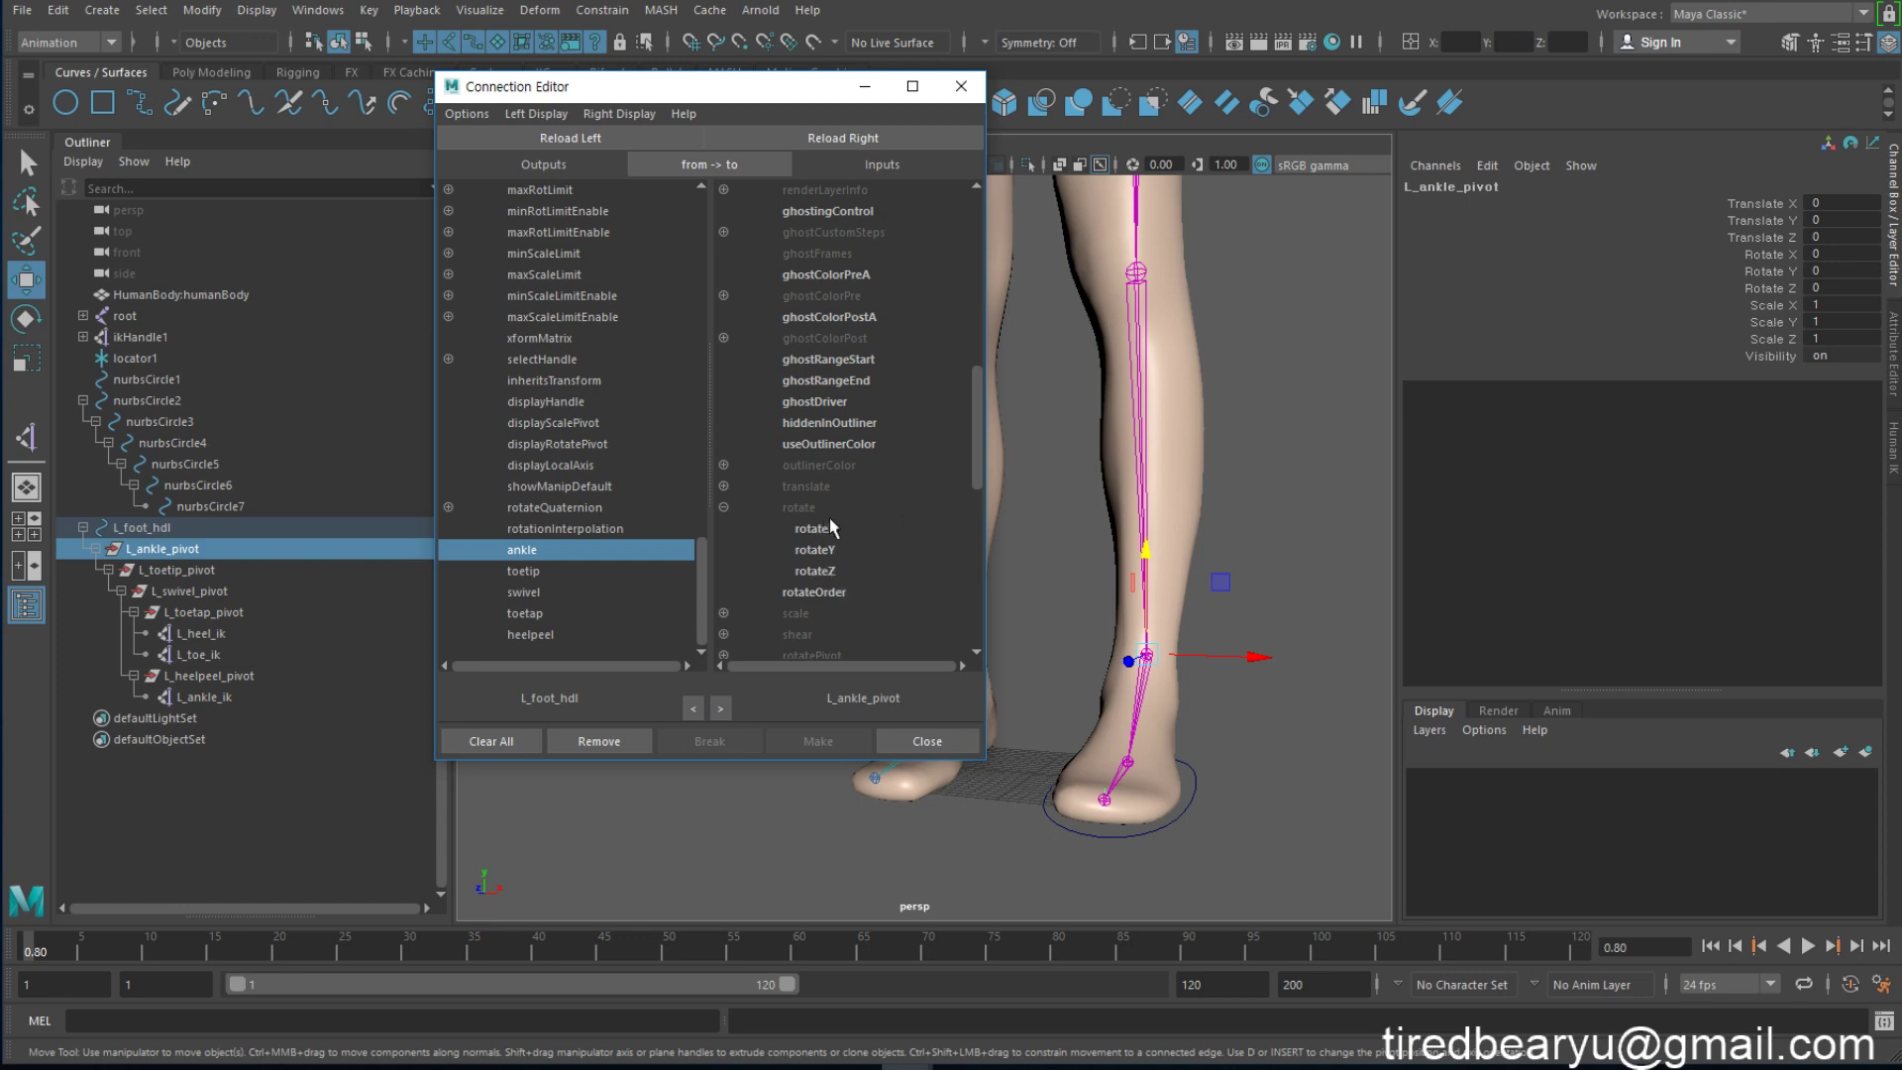
{"action": "mouse_move", "coordinate": [1166, 594]}
{"action": "left_mouse_down", "text": "alt"}
{"action": "mouse_move", "coordinate": [1111, 586]}
{"action": "mouse_move", "coordinate": [1243, 600]}
{"action": "mouse_move", "coordinate": [1152, 500]}
{"action": "left_mouse_up", "text": "alt"}
{"action": "key", "text": "e"}
{"action": "key", "text": "ctrl+z"}
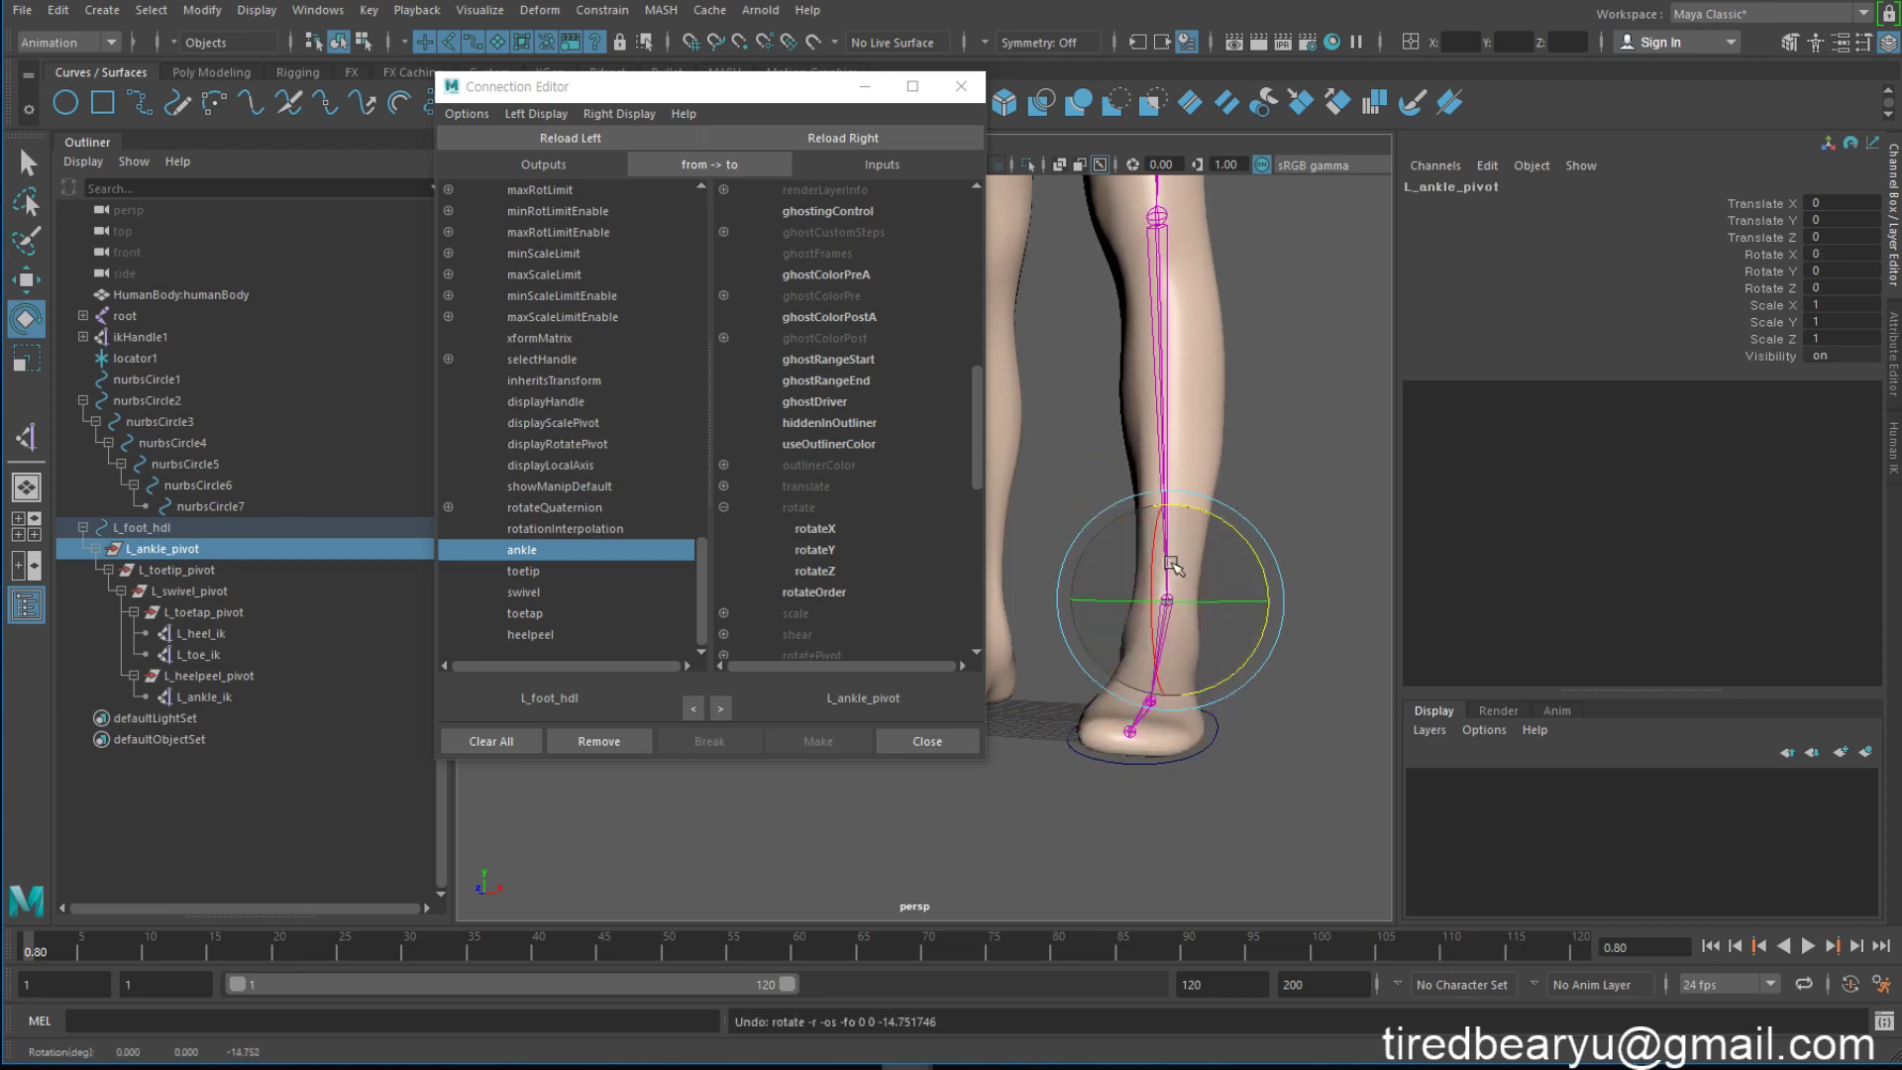
{"action": "key", "text": "ctrl+z"}
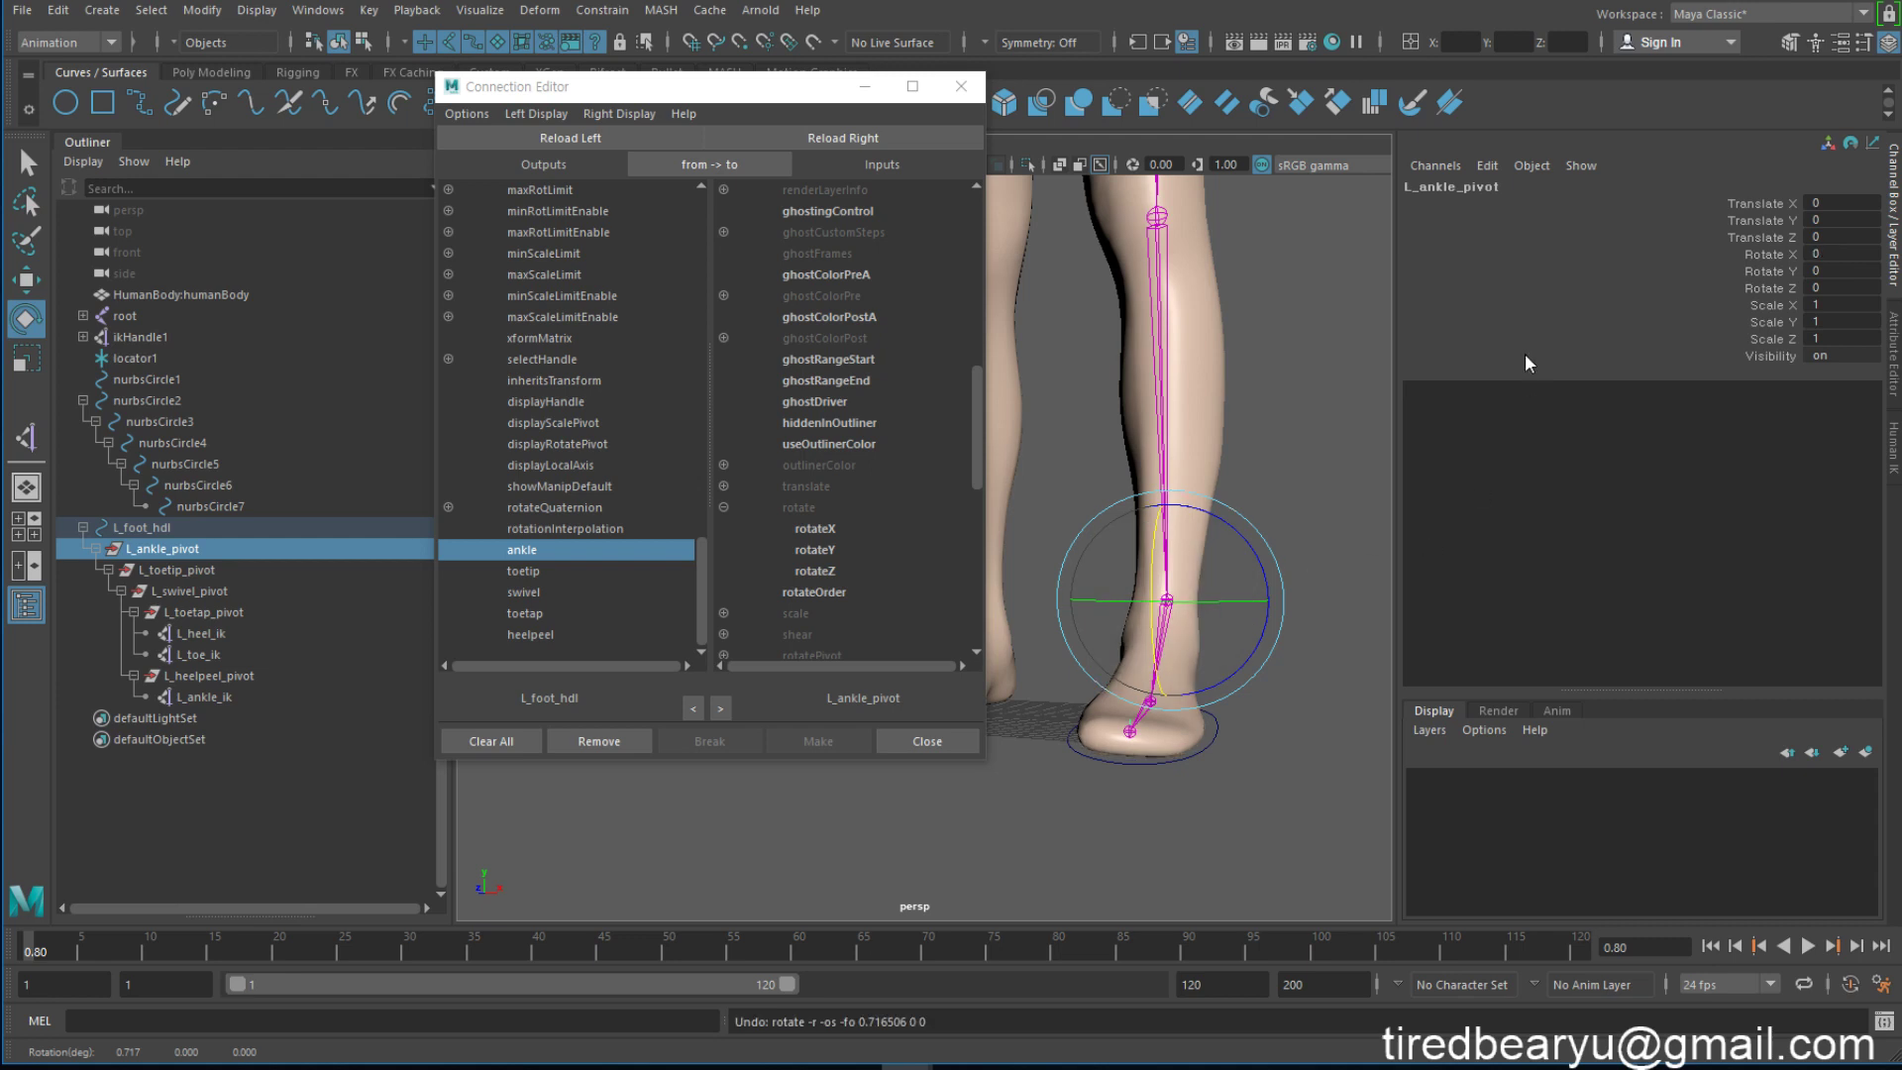
{"action": "left_click", "coordinate": [828, 529]}
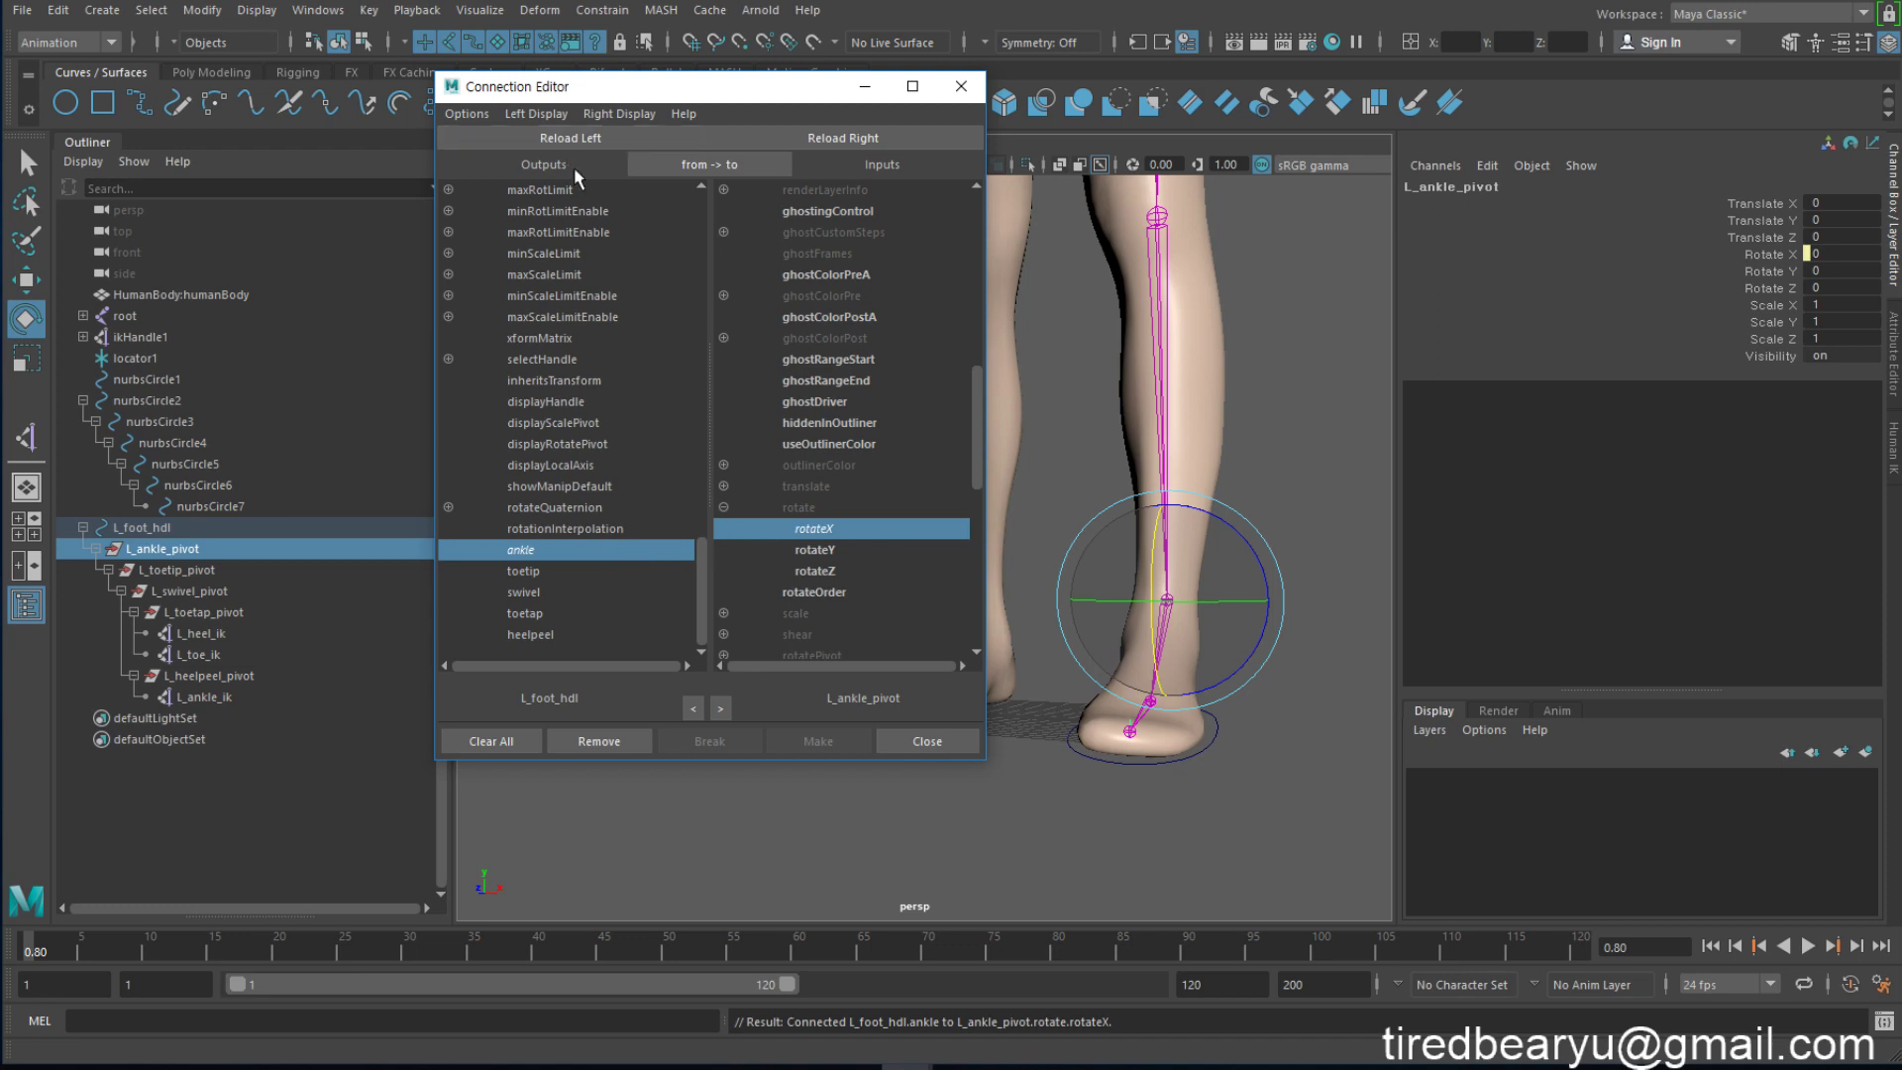
Step: Drag L_foot_hdl's Ankle value to about 30.5 to test the foot tilt, then undo
{"action": "left_click_drag", "start_coordinate": [1209, 691], "coordinate": [1238, 772]}
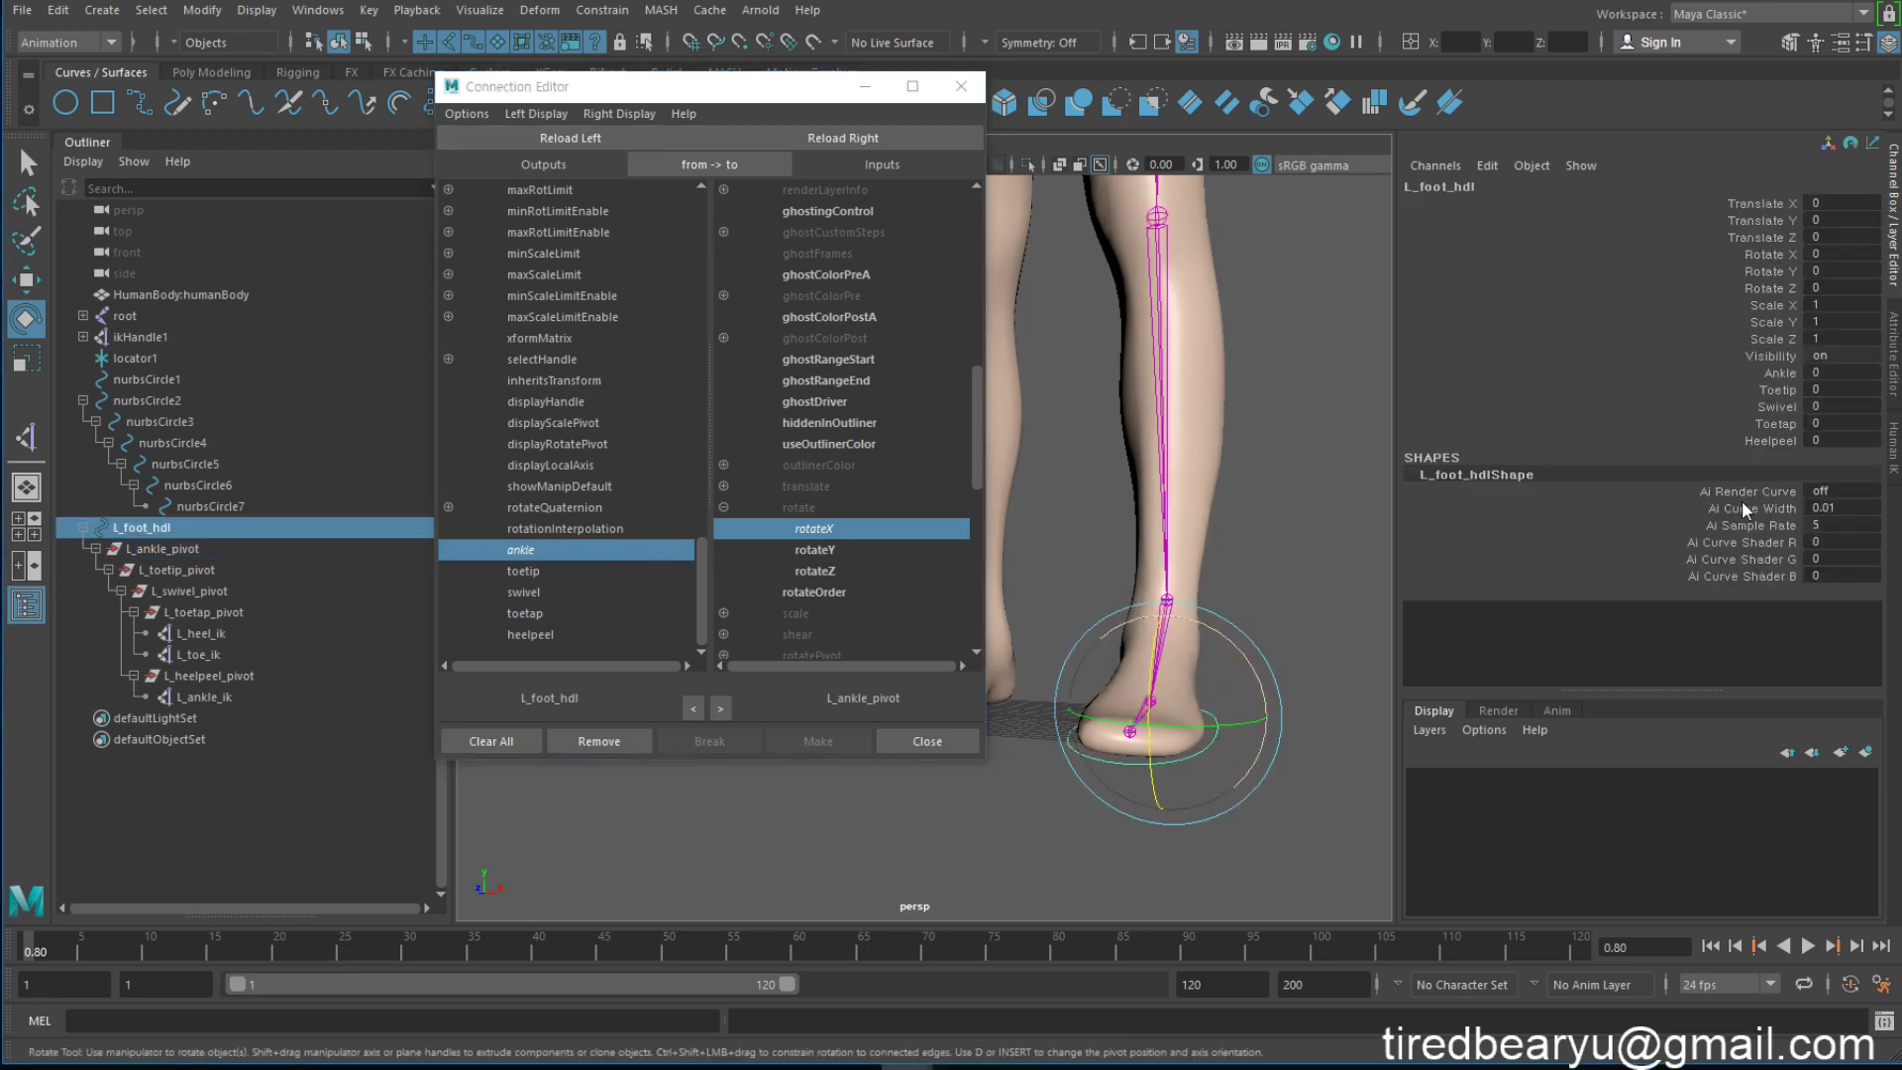
{"action": "left_click", "coordinate": [1778, 373]}
{"action": "middle_click_drag", "start_coordinate": [1211, 391], "coordinate": [1288, 402]}
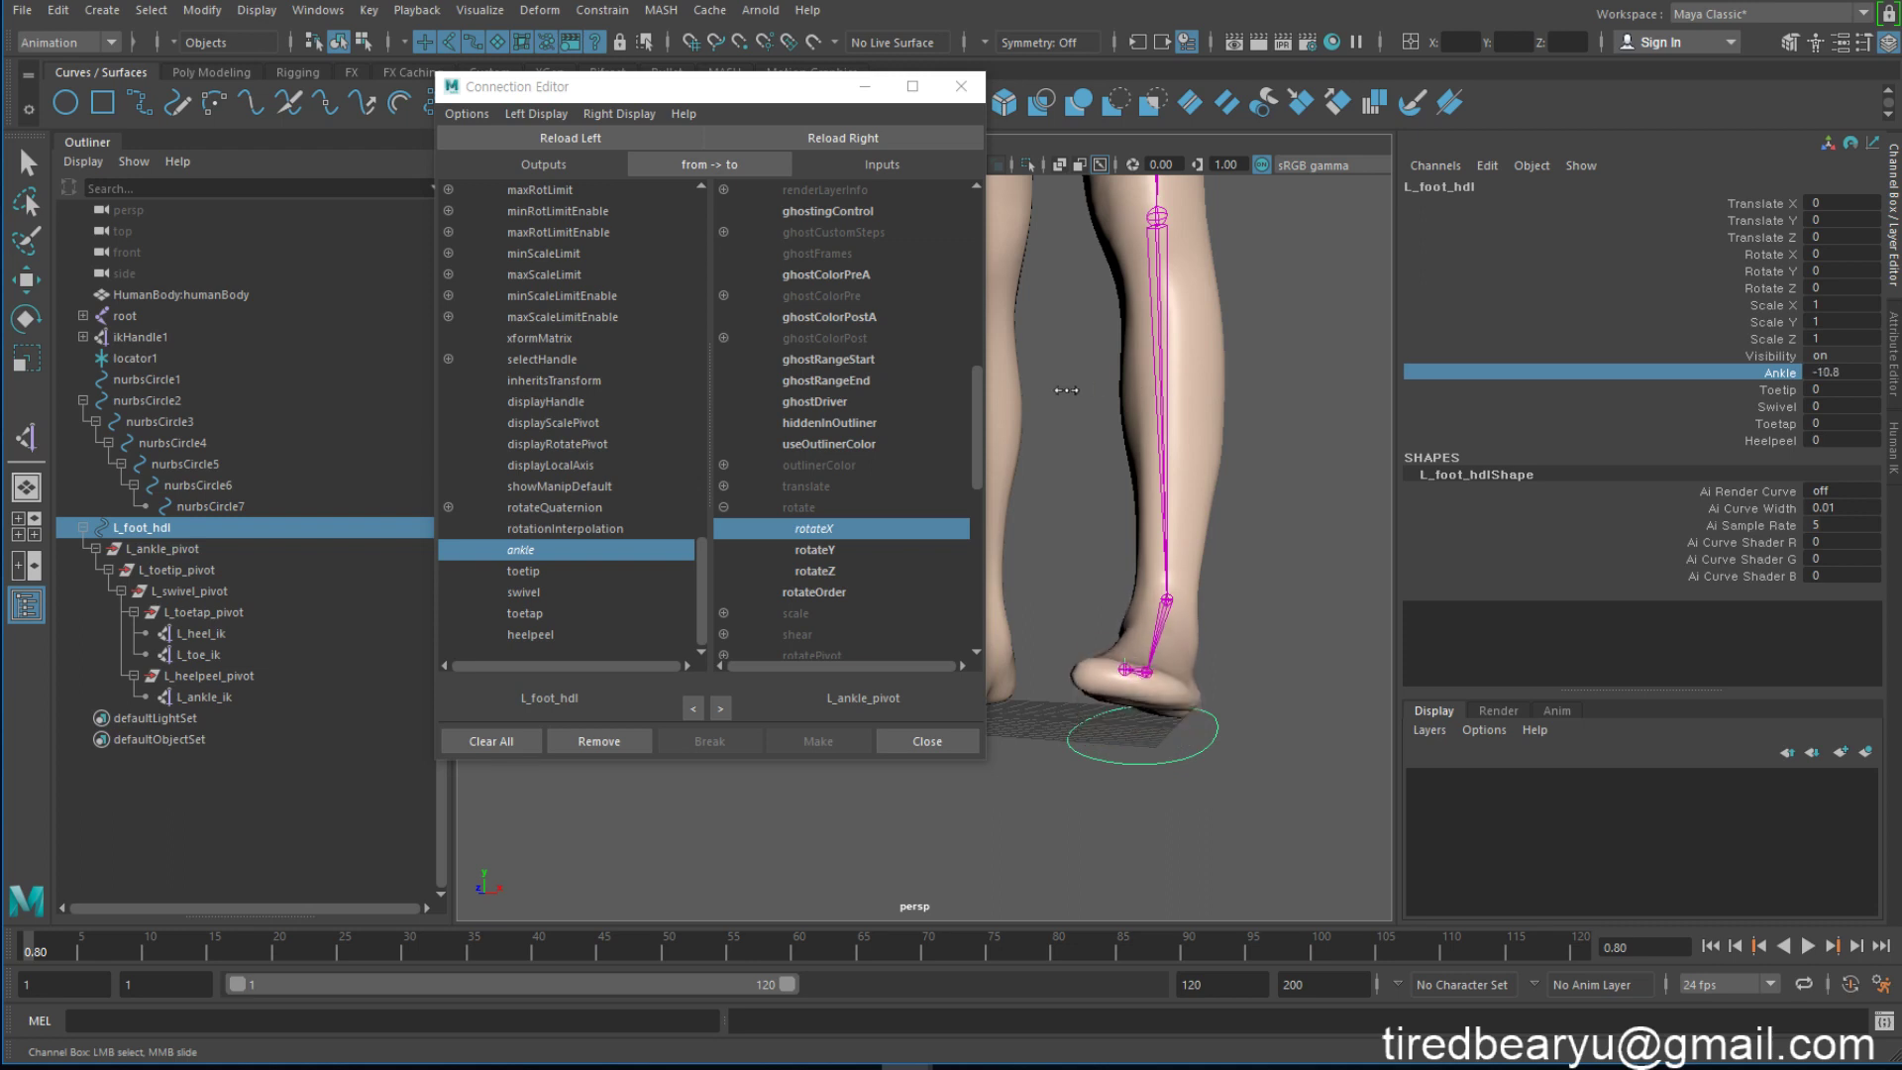
{"action": "left_click_drag", "start_coordinate": [1287, 401], "coordinate": [1322, 436], "text": "alt"}
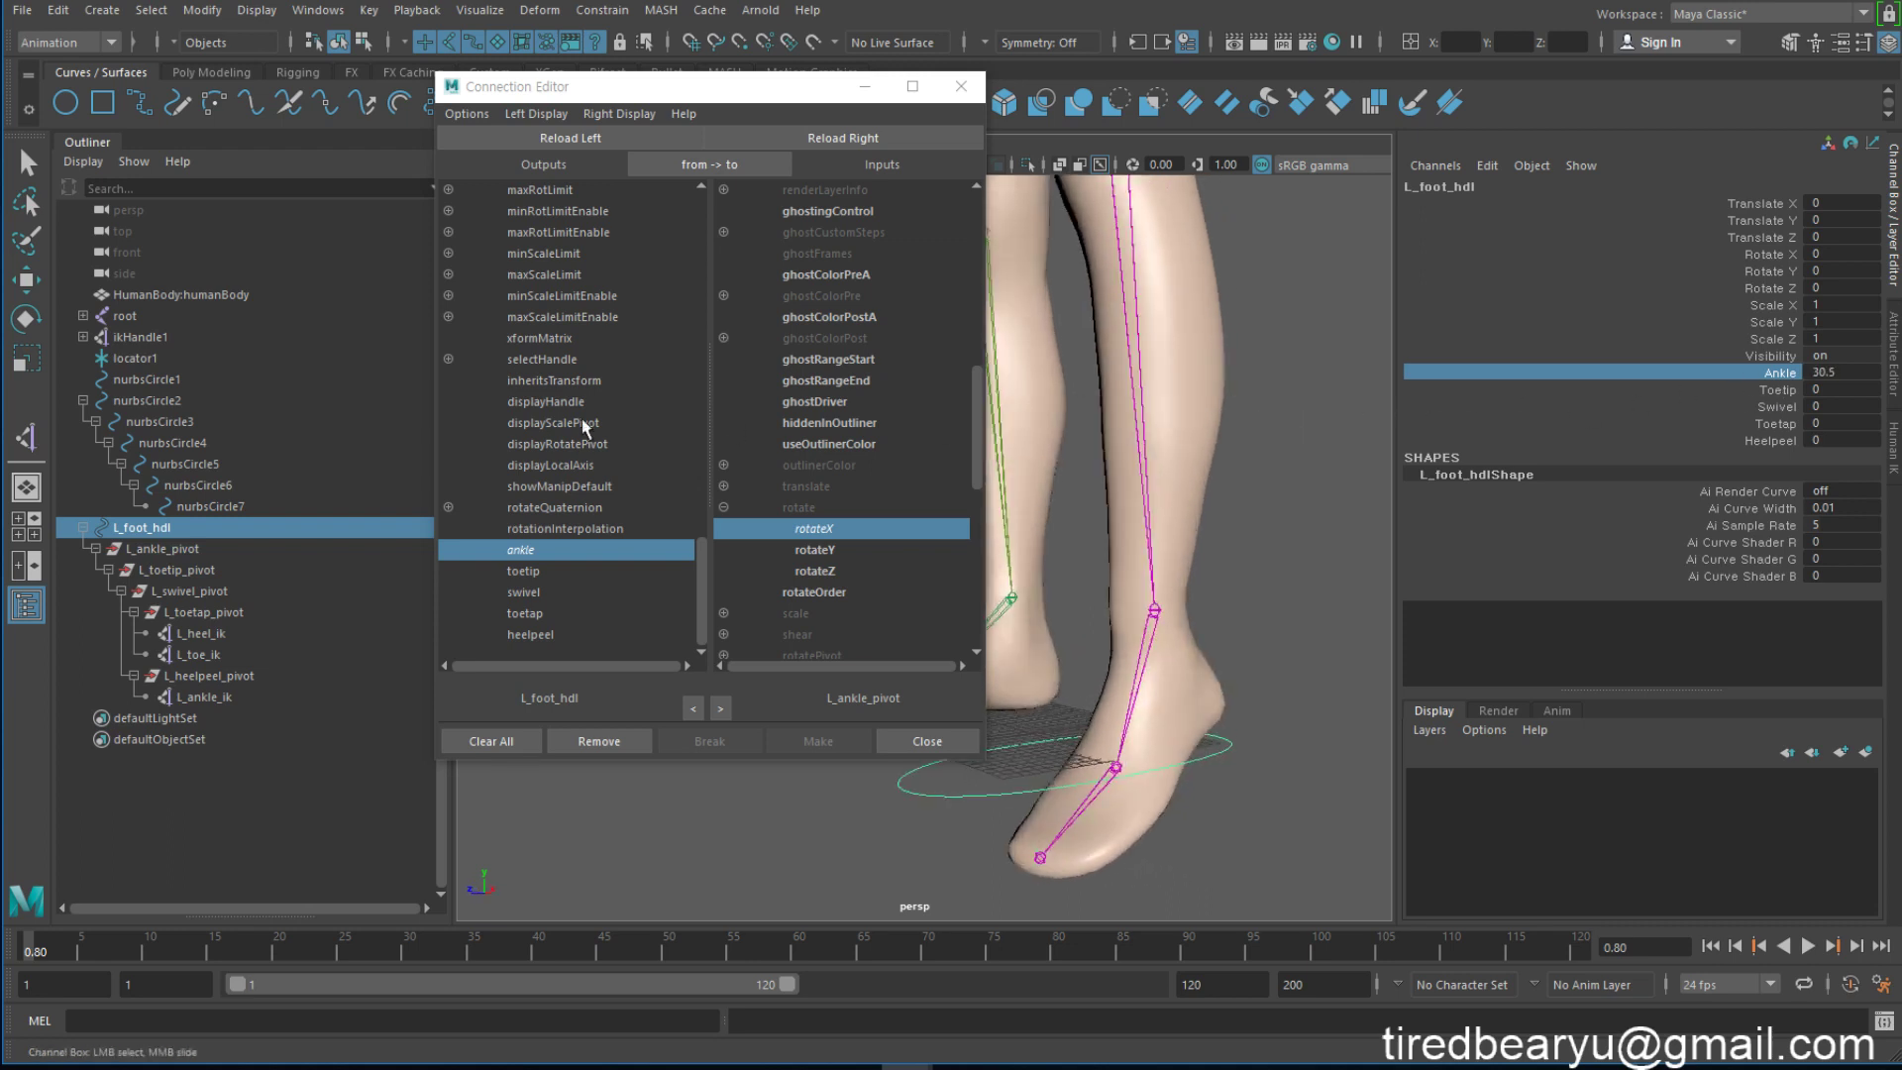
{"action": "left_click", "coordinate": [240, 548]}
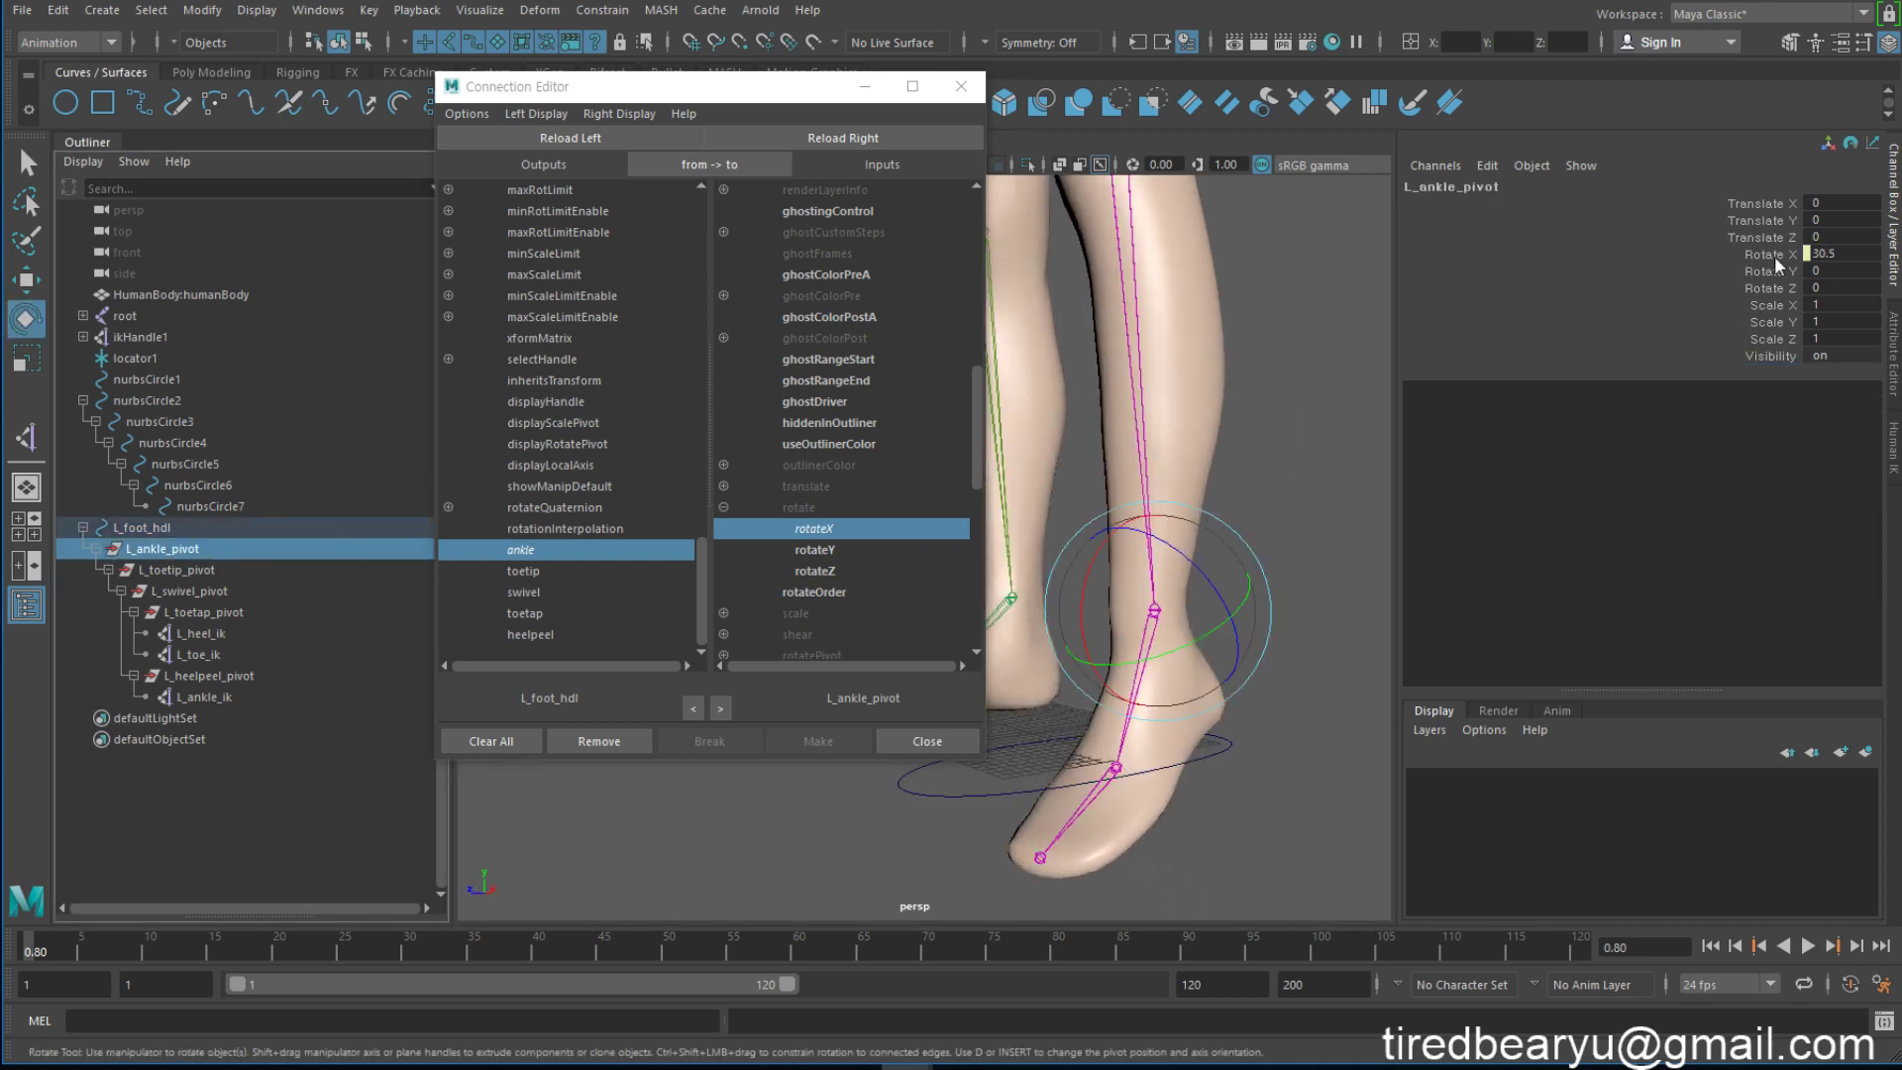
{"action": "left_click", "coordinate": [337, 525]}
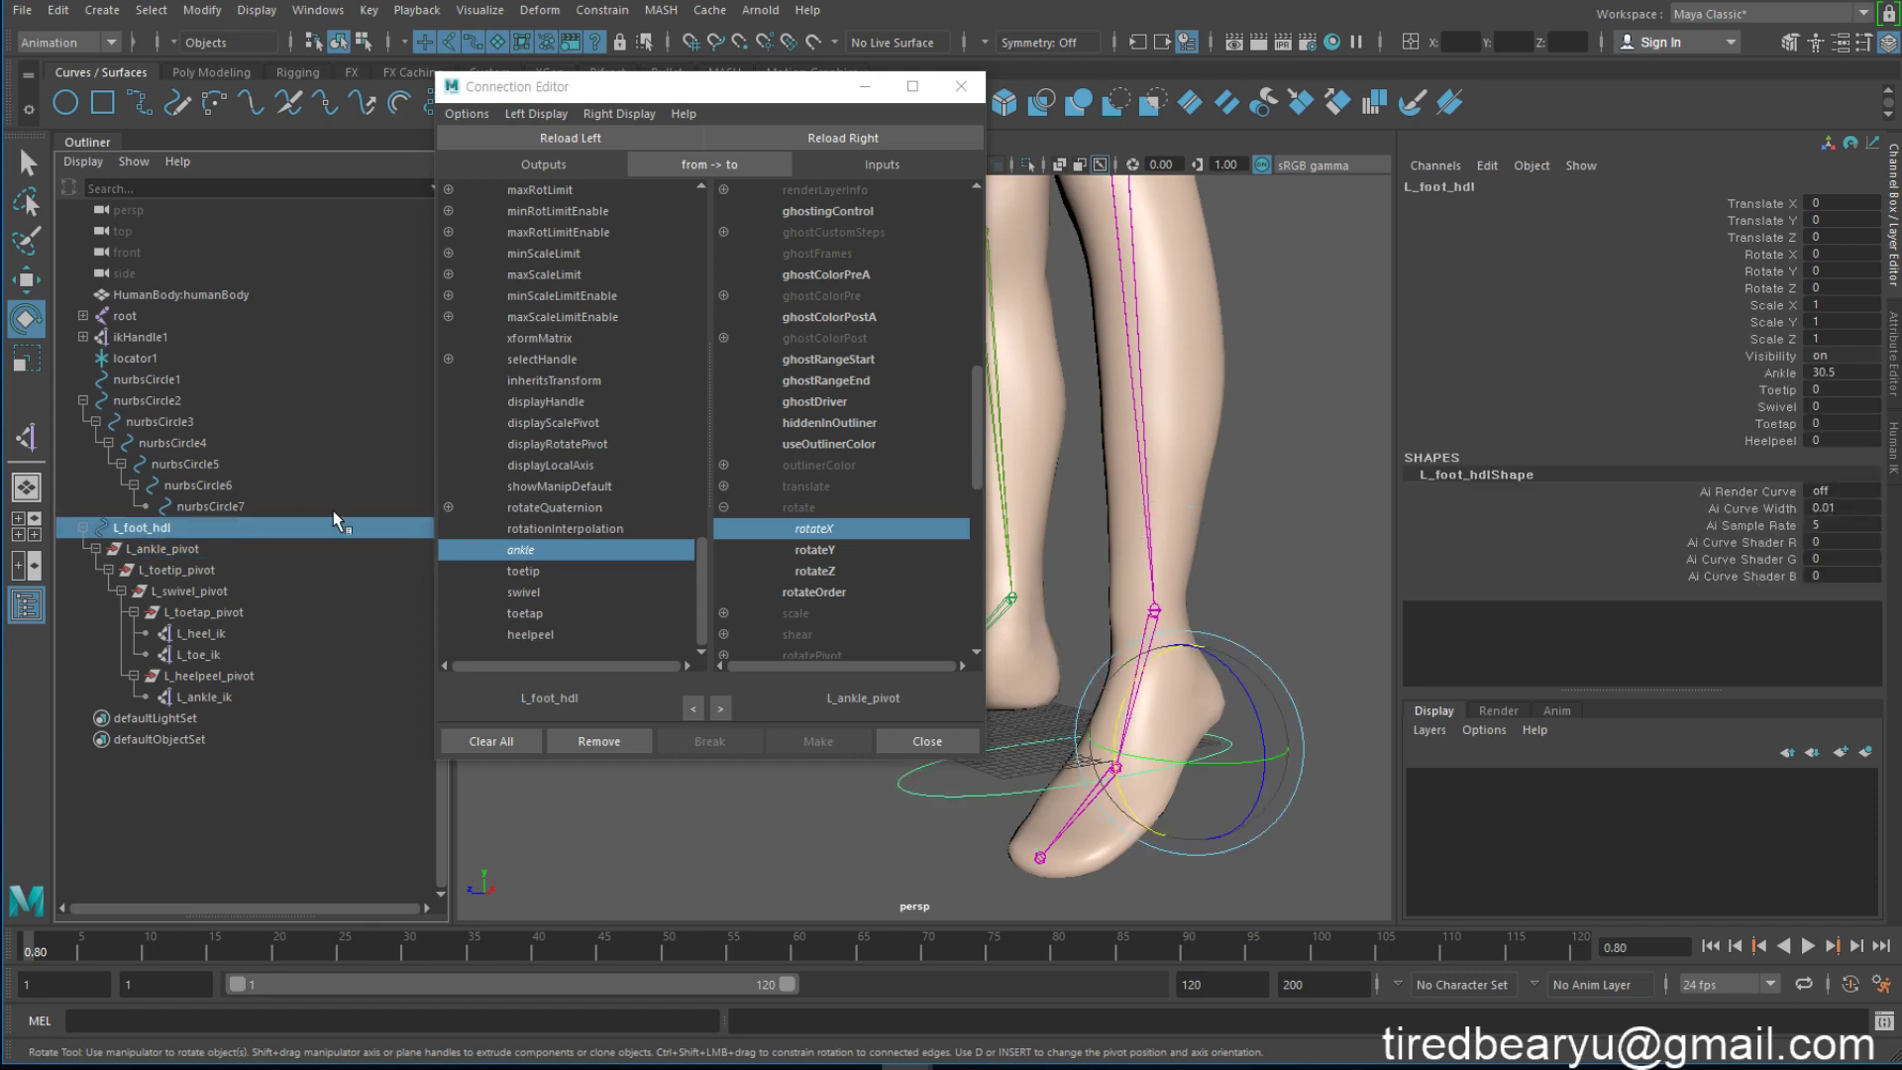
{"action": "left_click", "coordinate": [1780, 373]}
{"action": "middle_click_drag", "start_coordinate": [1791, 377], "coordinate": [842, 344]}
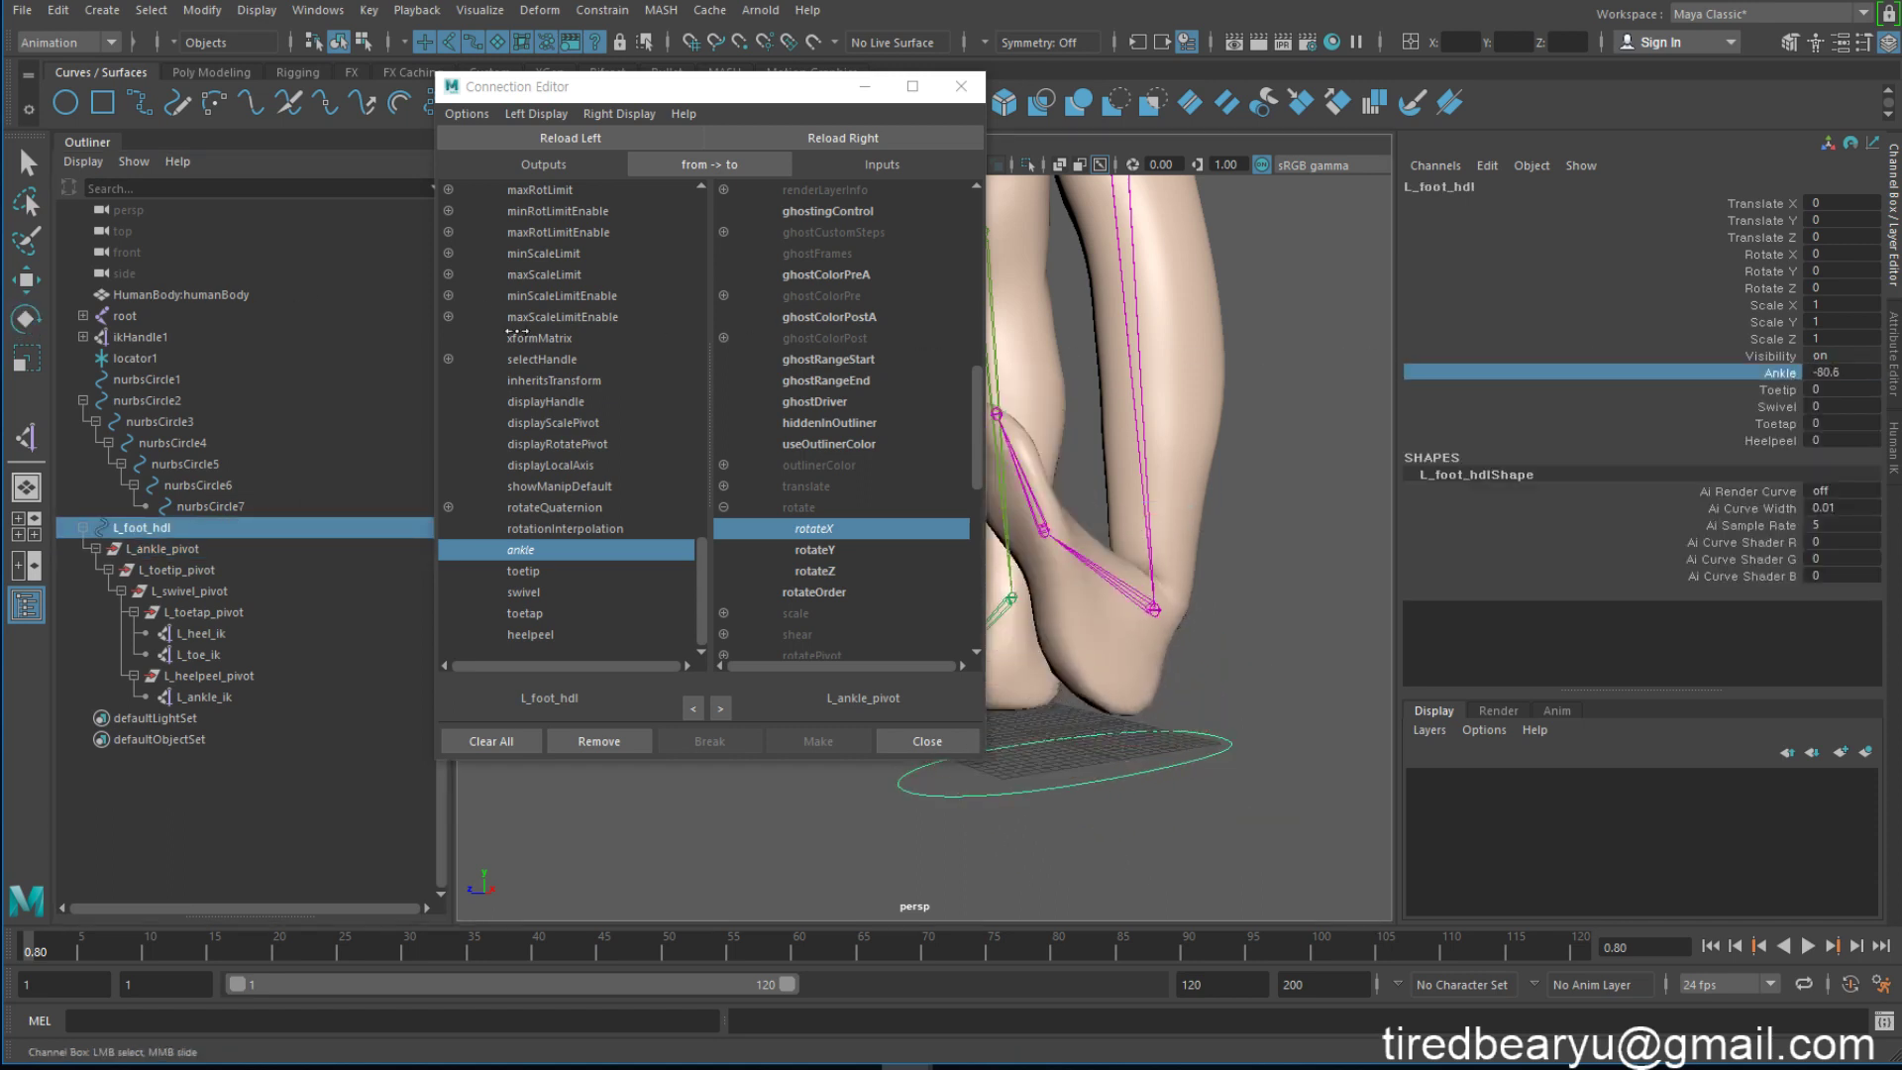
{"action": "key", "text": "ctrl+z"}
{"action": "key", "text": "ctrl+z"}
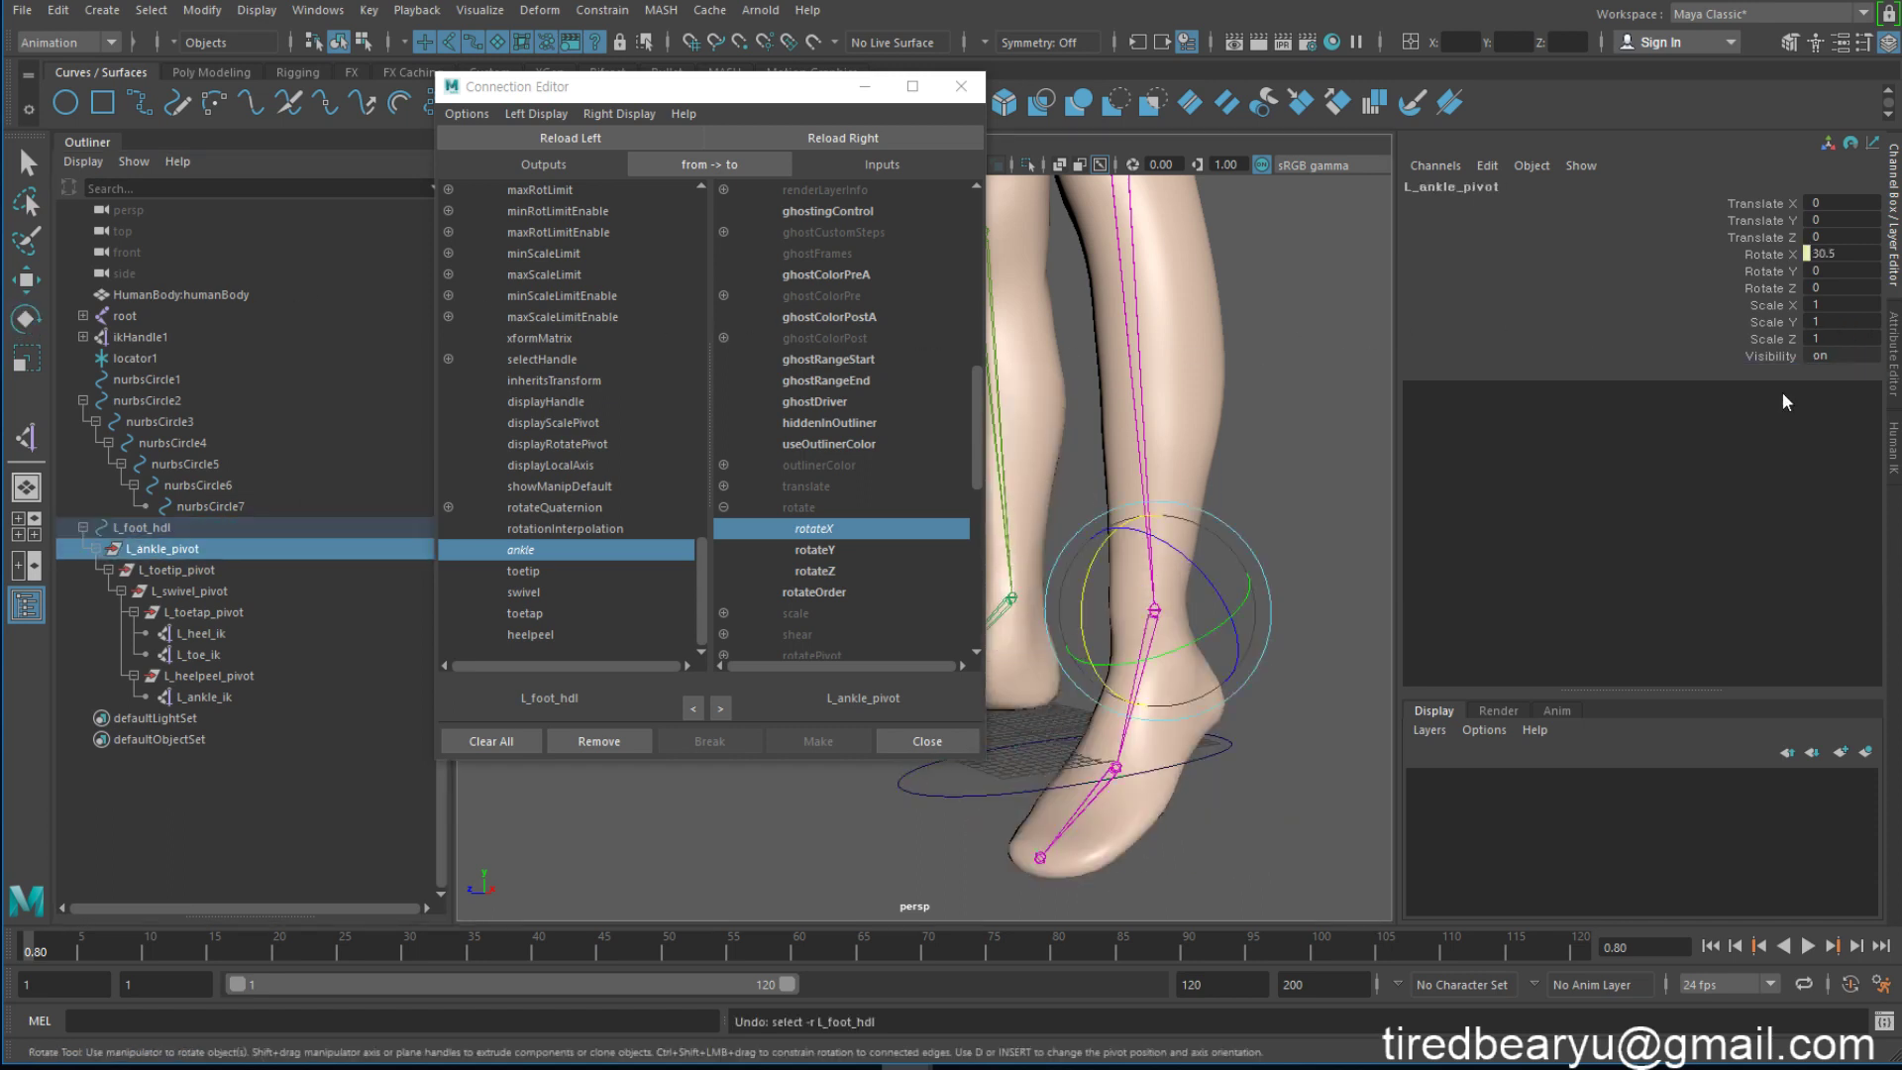
{"action": "key", "text": "e"}
{"action": "key", "text": "q"}
Step: Set L_foot_hdl's Ankle value back to 0
{"action": "left_click", "coordinate": [1231, 745]}
{"action": "left_click", "coordinate": [1868, 372]}
{"action": "double_click", "coordinate": [1865, 373]}
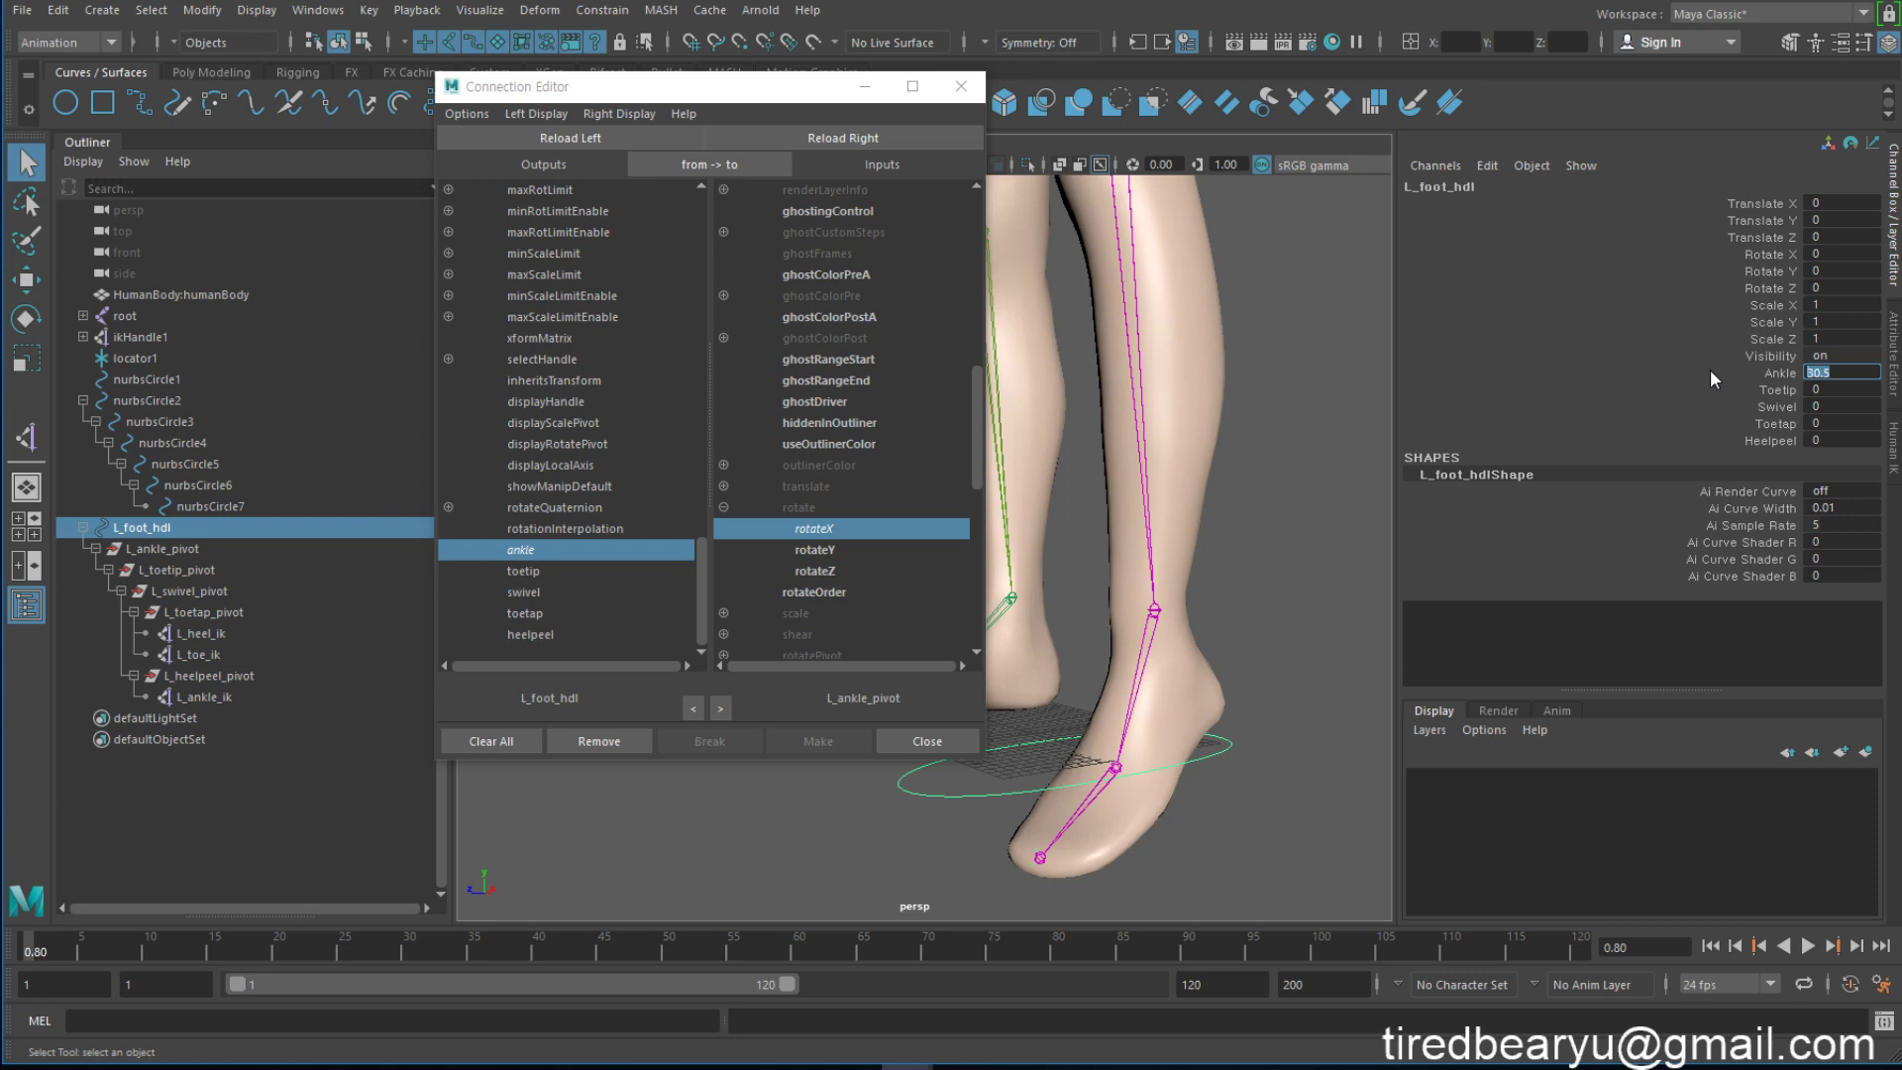
{"action": "type", "text": "0"}
{"action": "key", "text": "Return"}
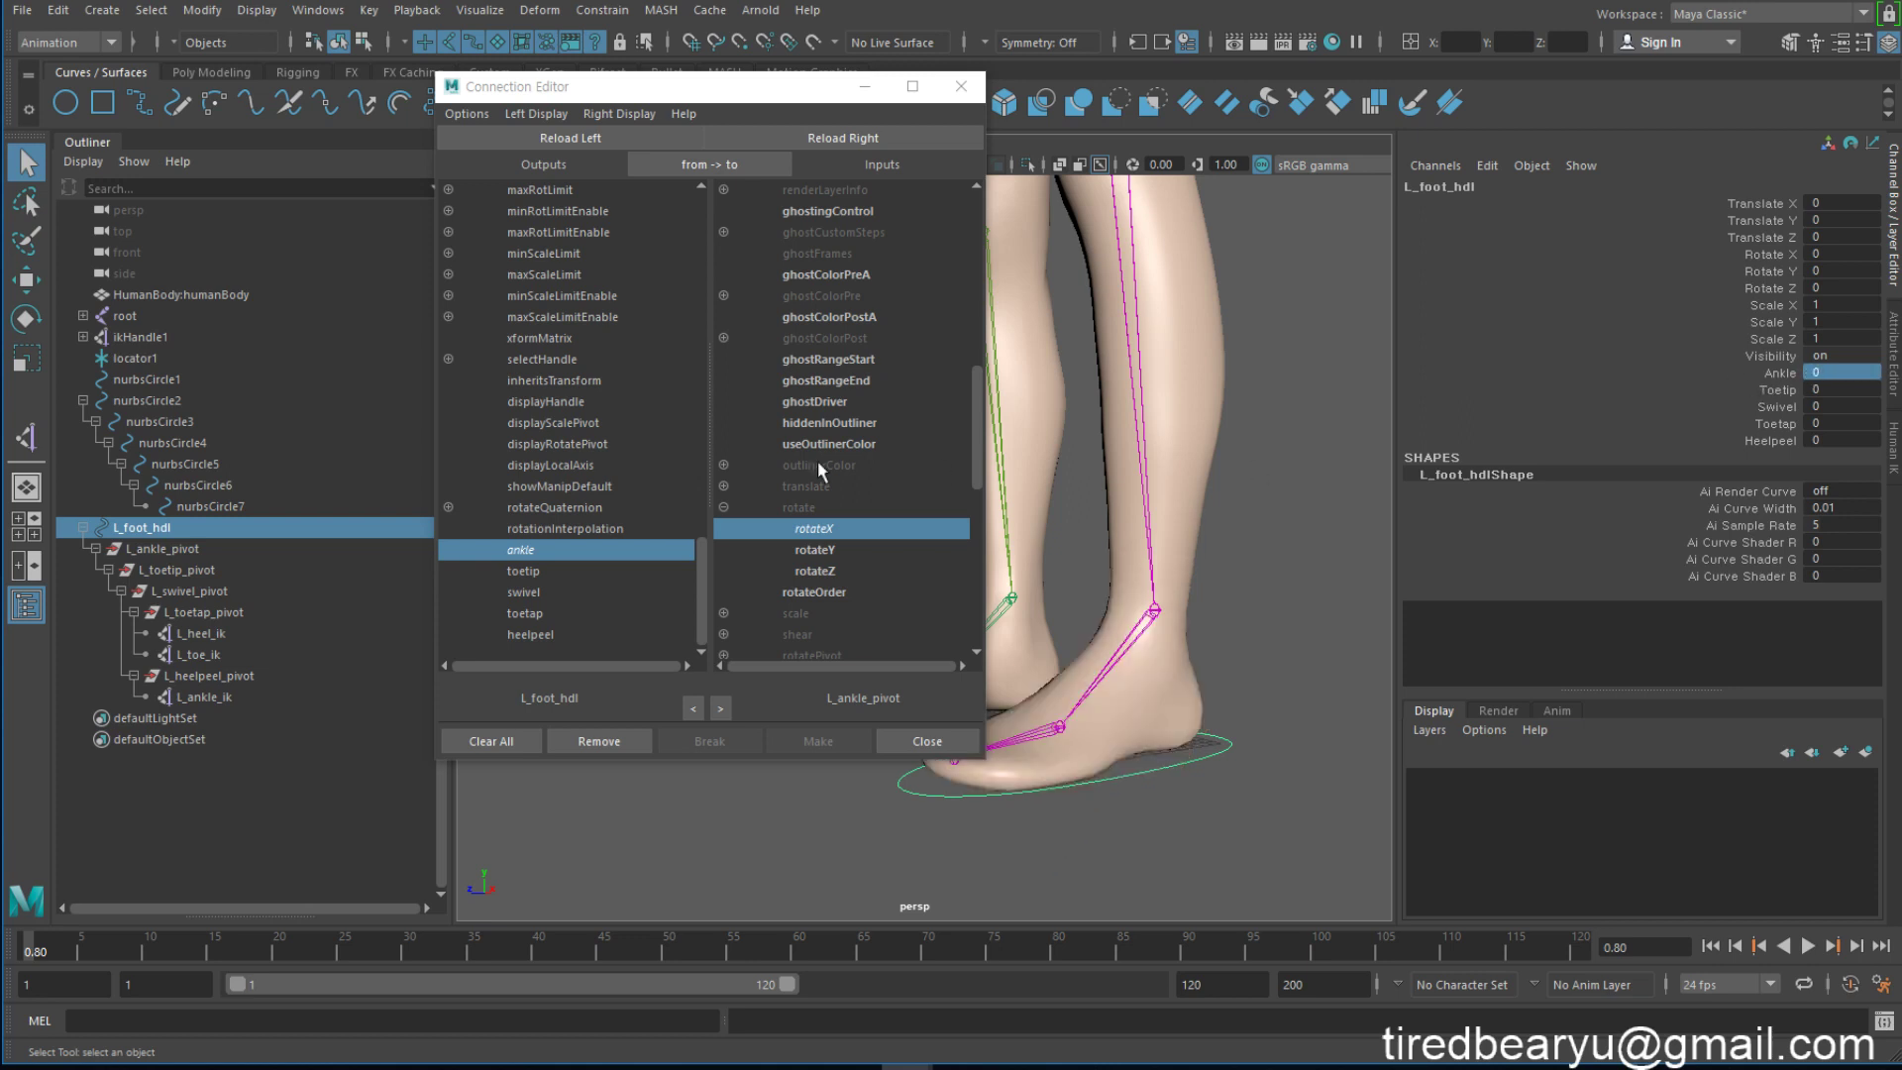
Step: Connect toetip to L_toetip_pivot's rotateX only, removing the accidental Y and Z links
{"action": "left_click", "coordinate": [556, 571]}
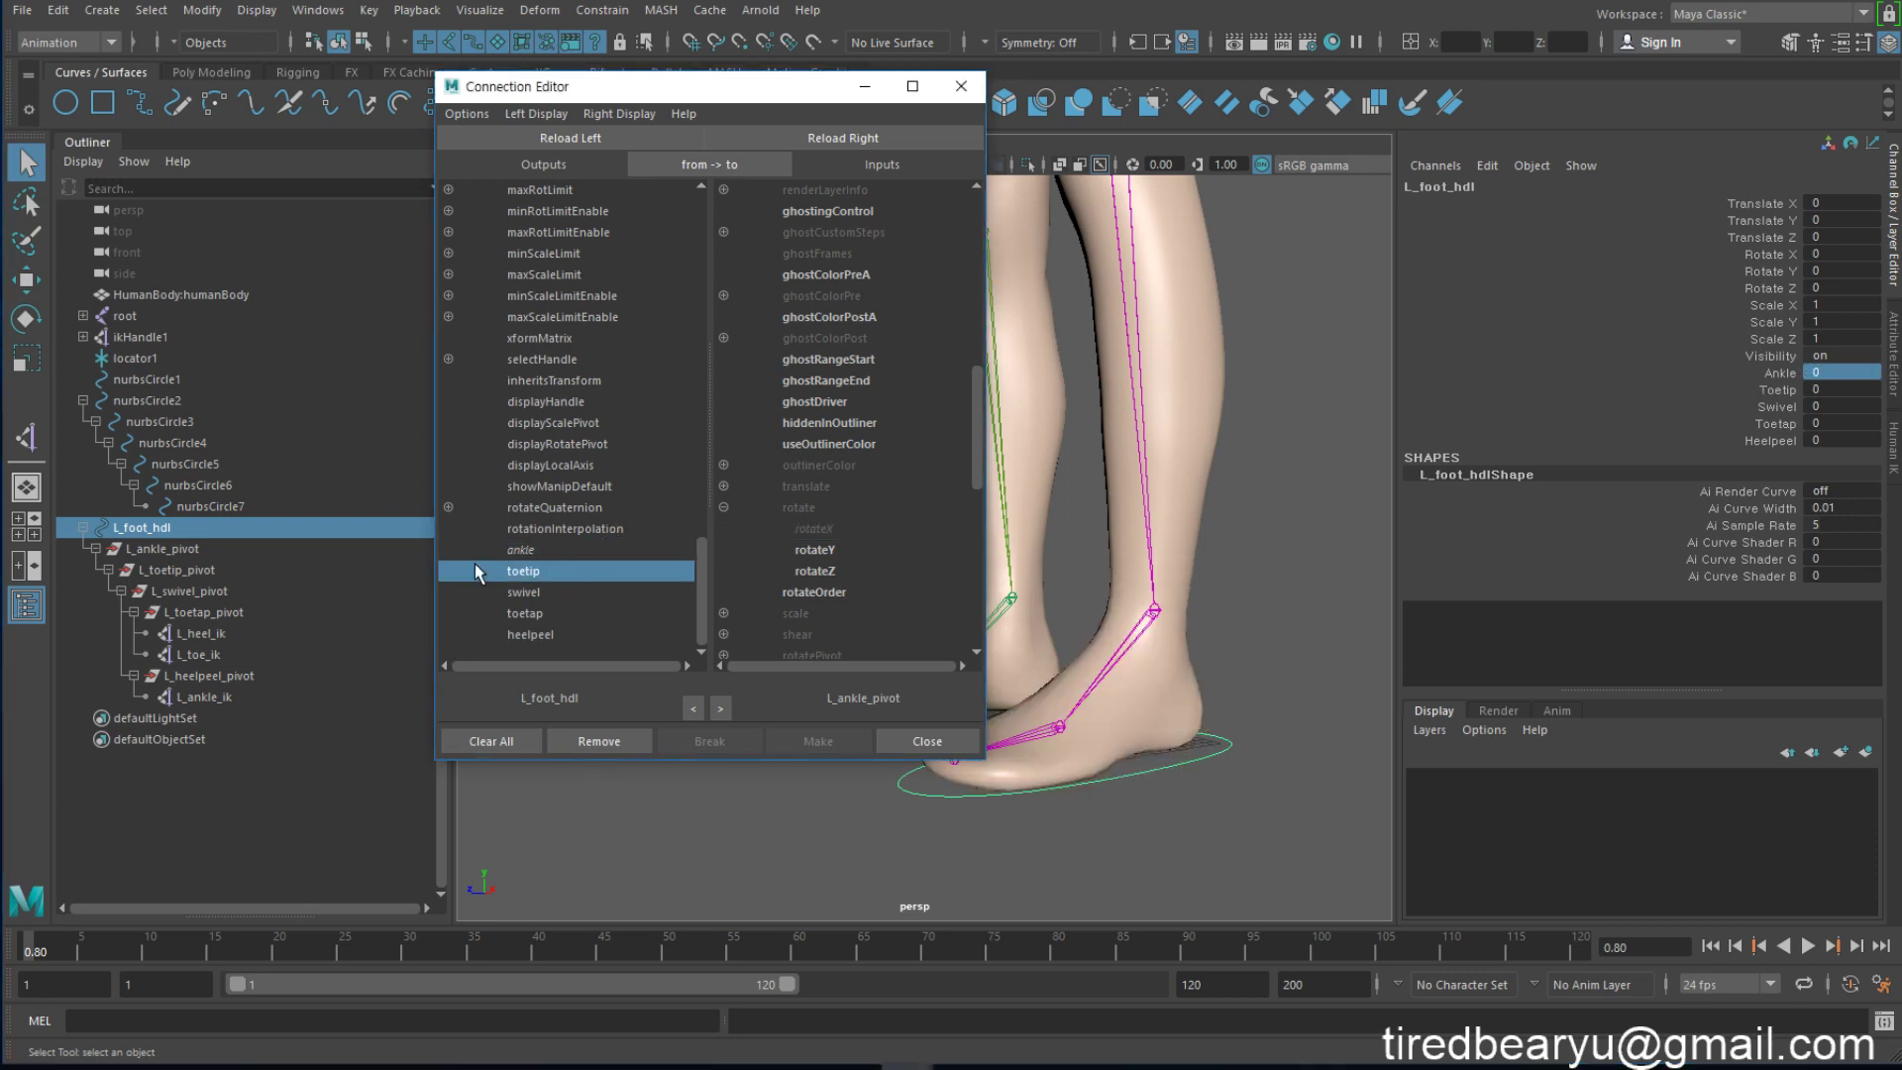
{"action": "left_click", "coordinate": [198, 569]}
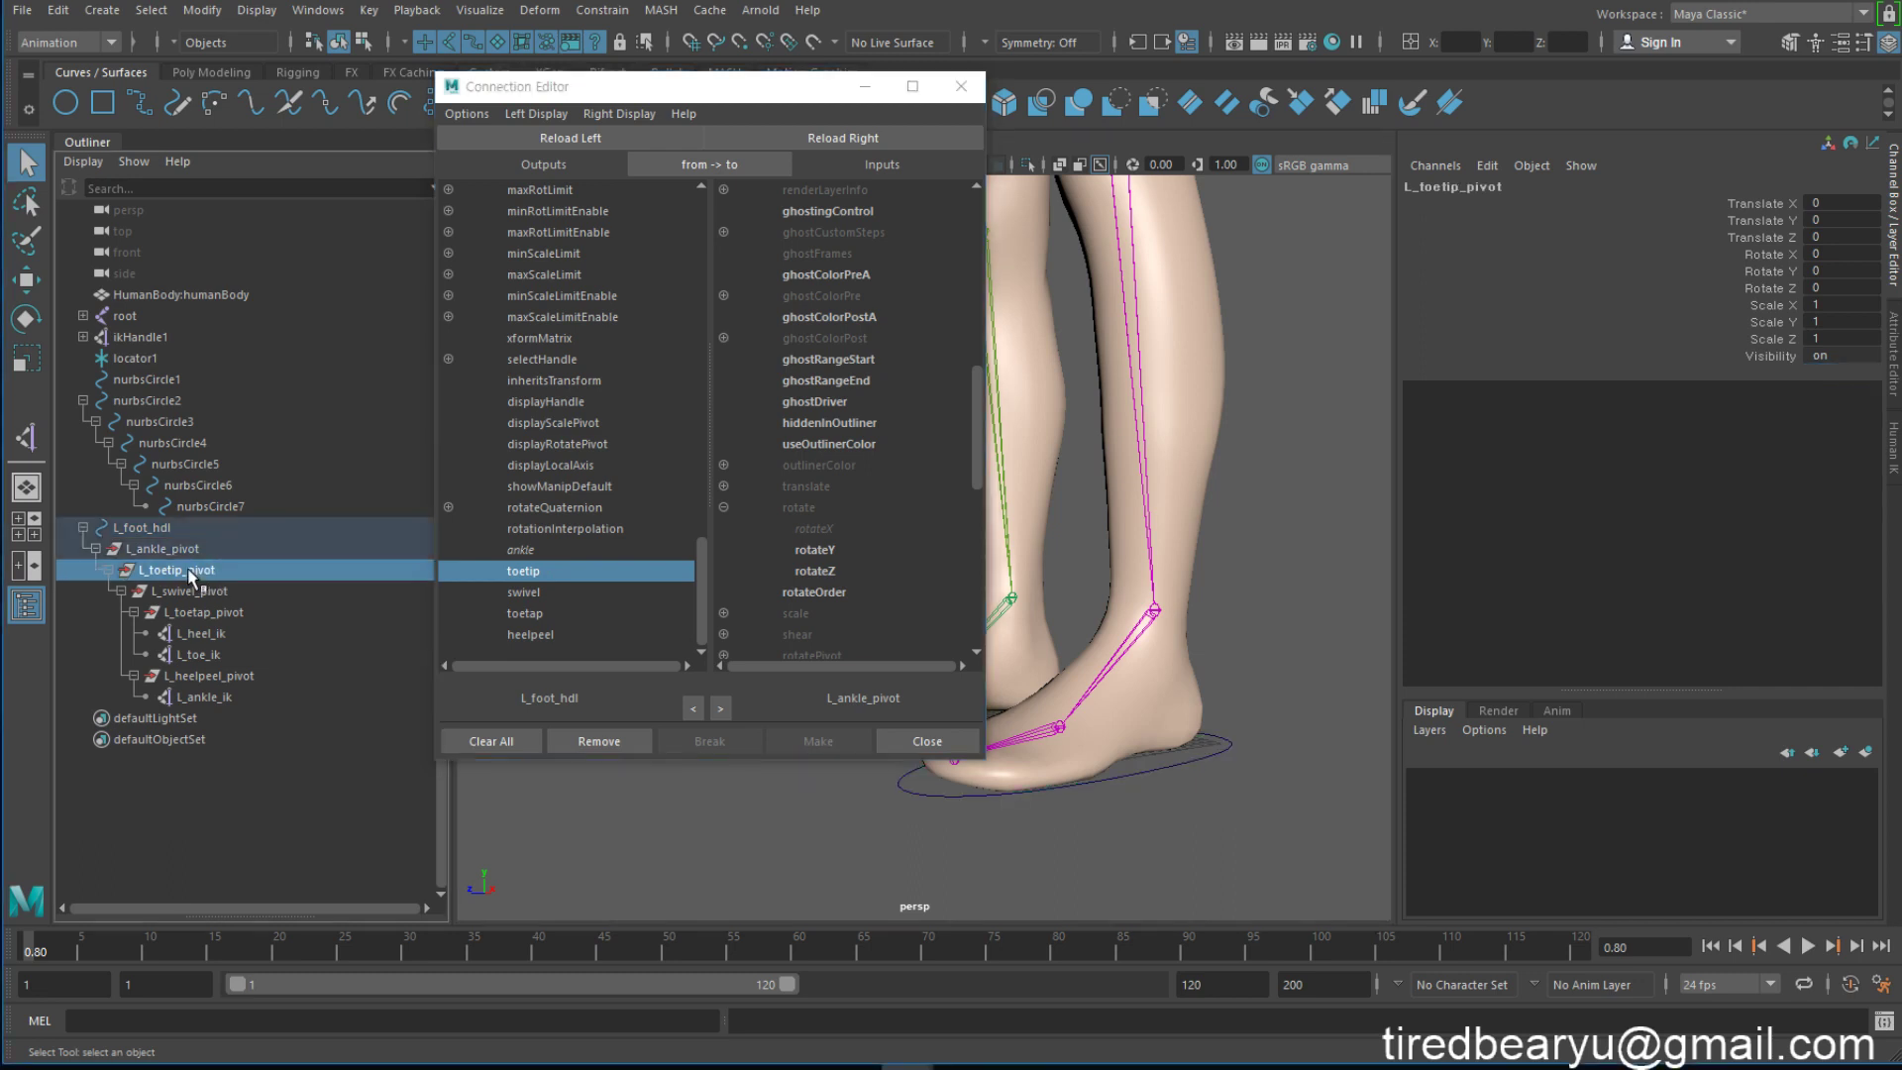
{"action": "left_click", "coordinate": [865, 138]}
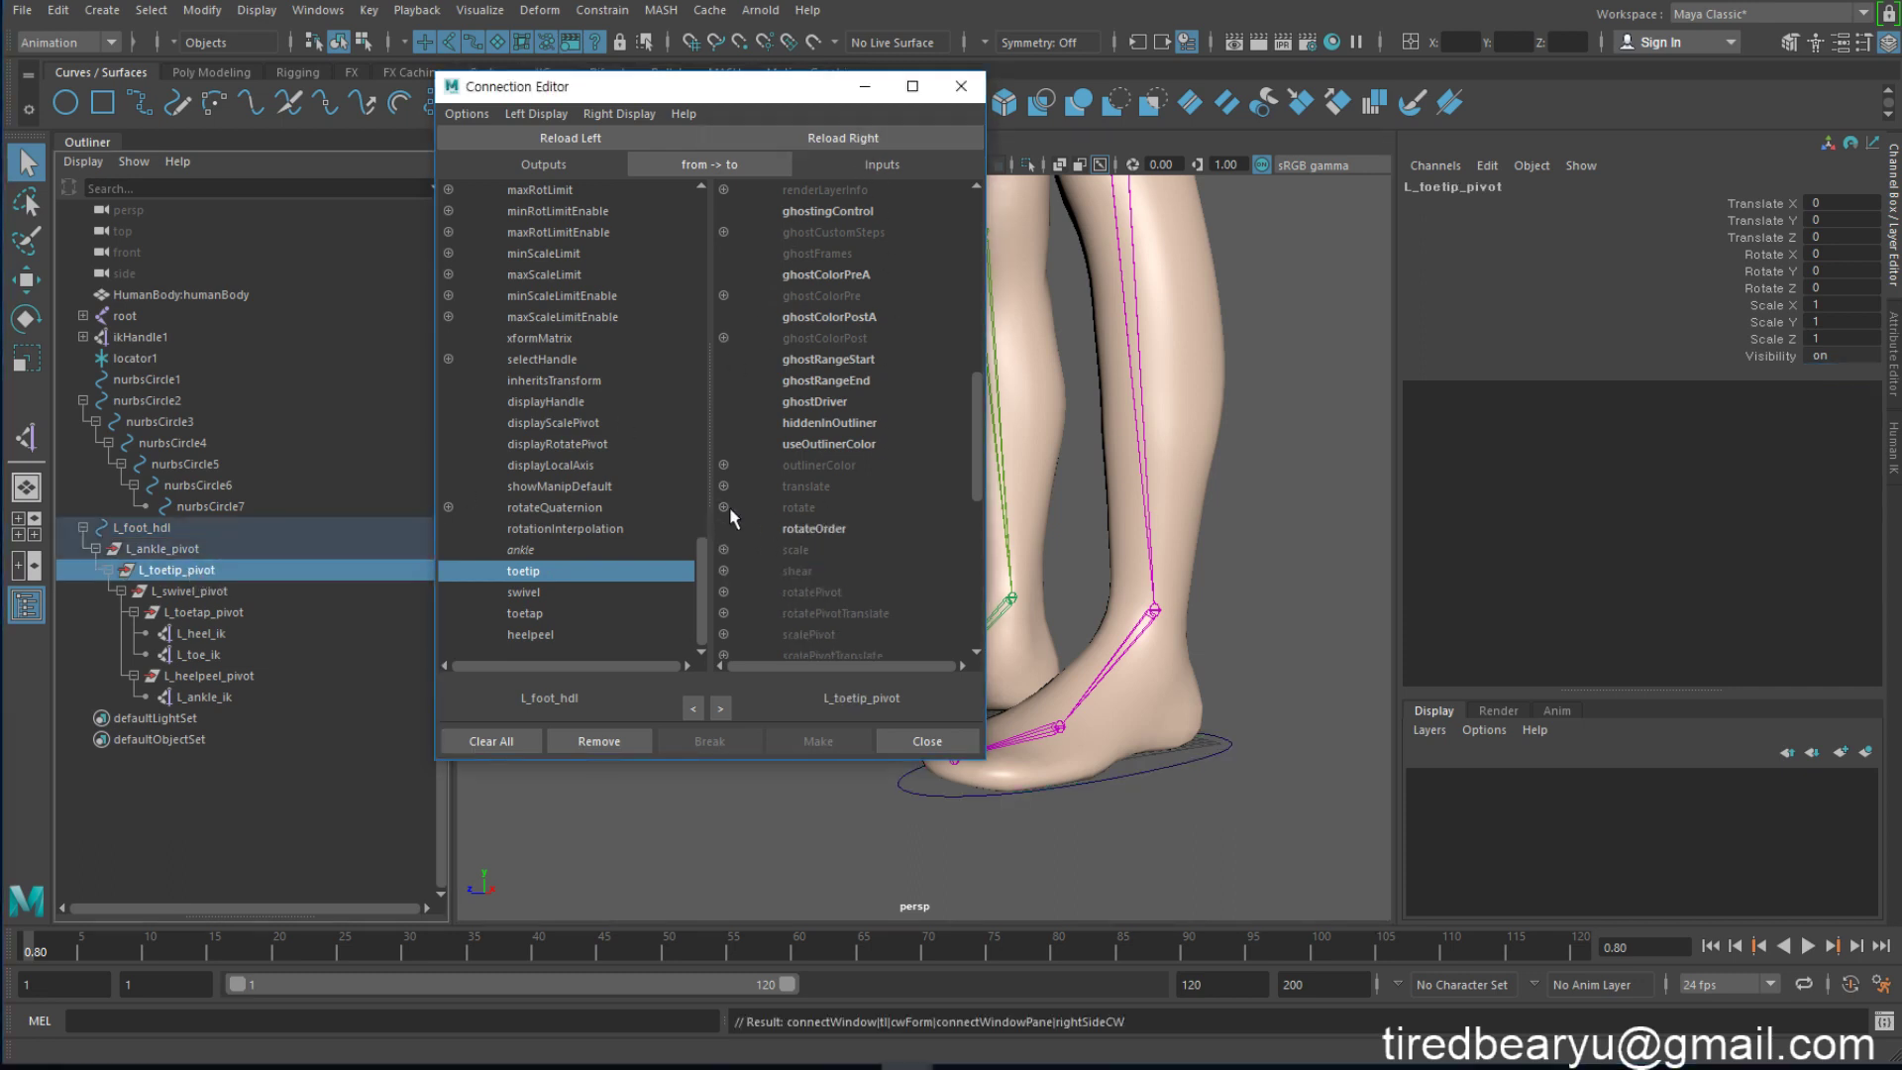
{"action": "left_click", "coordinate": [723, 507]}
{"action": "left_click_drag", "start_coordinate": [1162, 645], "coordinate": [1209, 620], "text": "alt"}
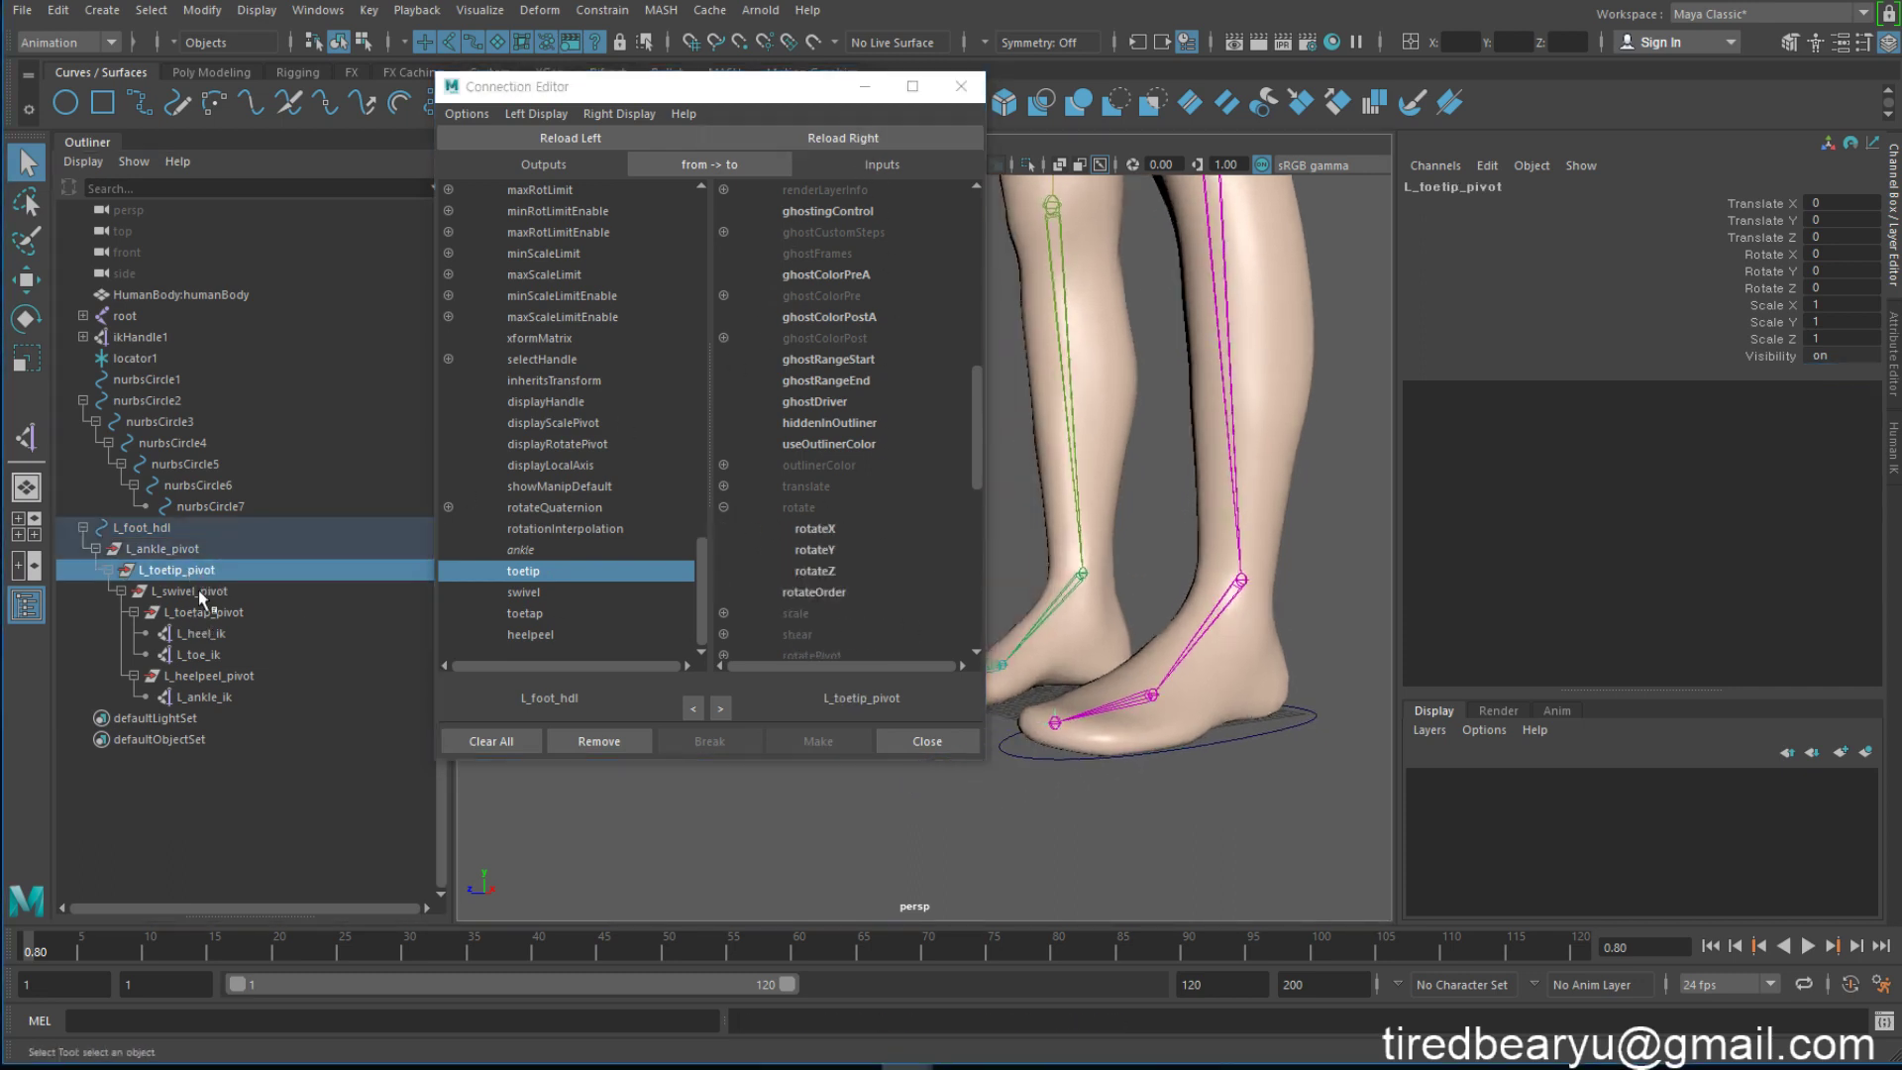
{"action": "mouse_move", "coordinate": [1069, 605]}
{"action": "left_mouse_down", "text": "alt"}
{"action": "mouse_move", "coordinate": [1143, 605]}
{"action": "mouse_move", "coordinate": [1129, 735]}
{"action": "left_mouse_up", "text": "alt"}
{"action": "key", "text": "e"}
{"action": "key", "text": "ctrl+z"}
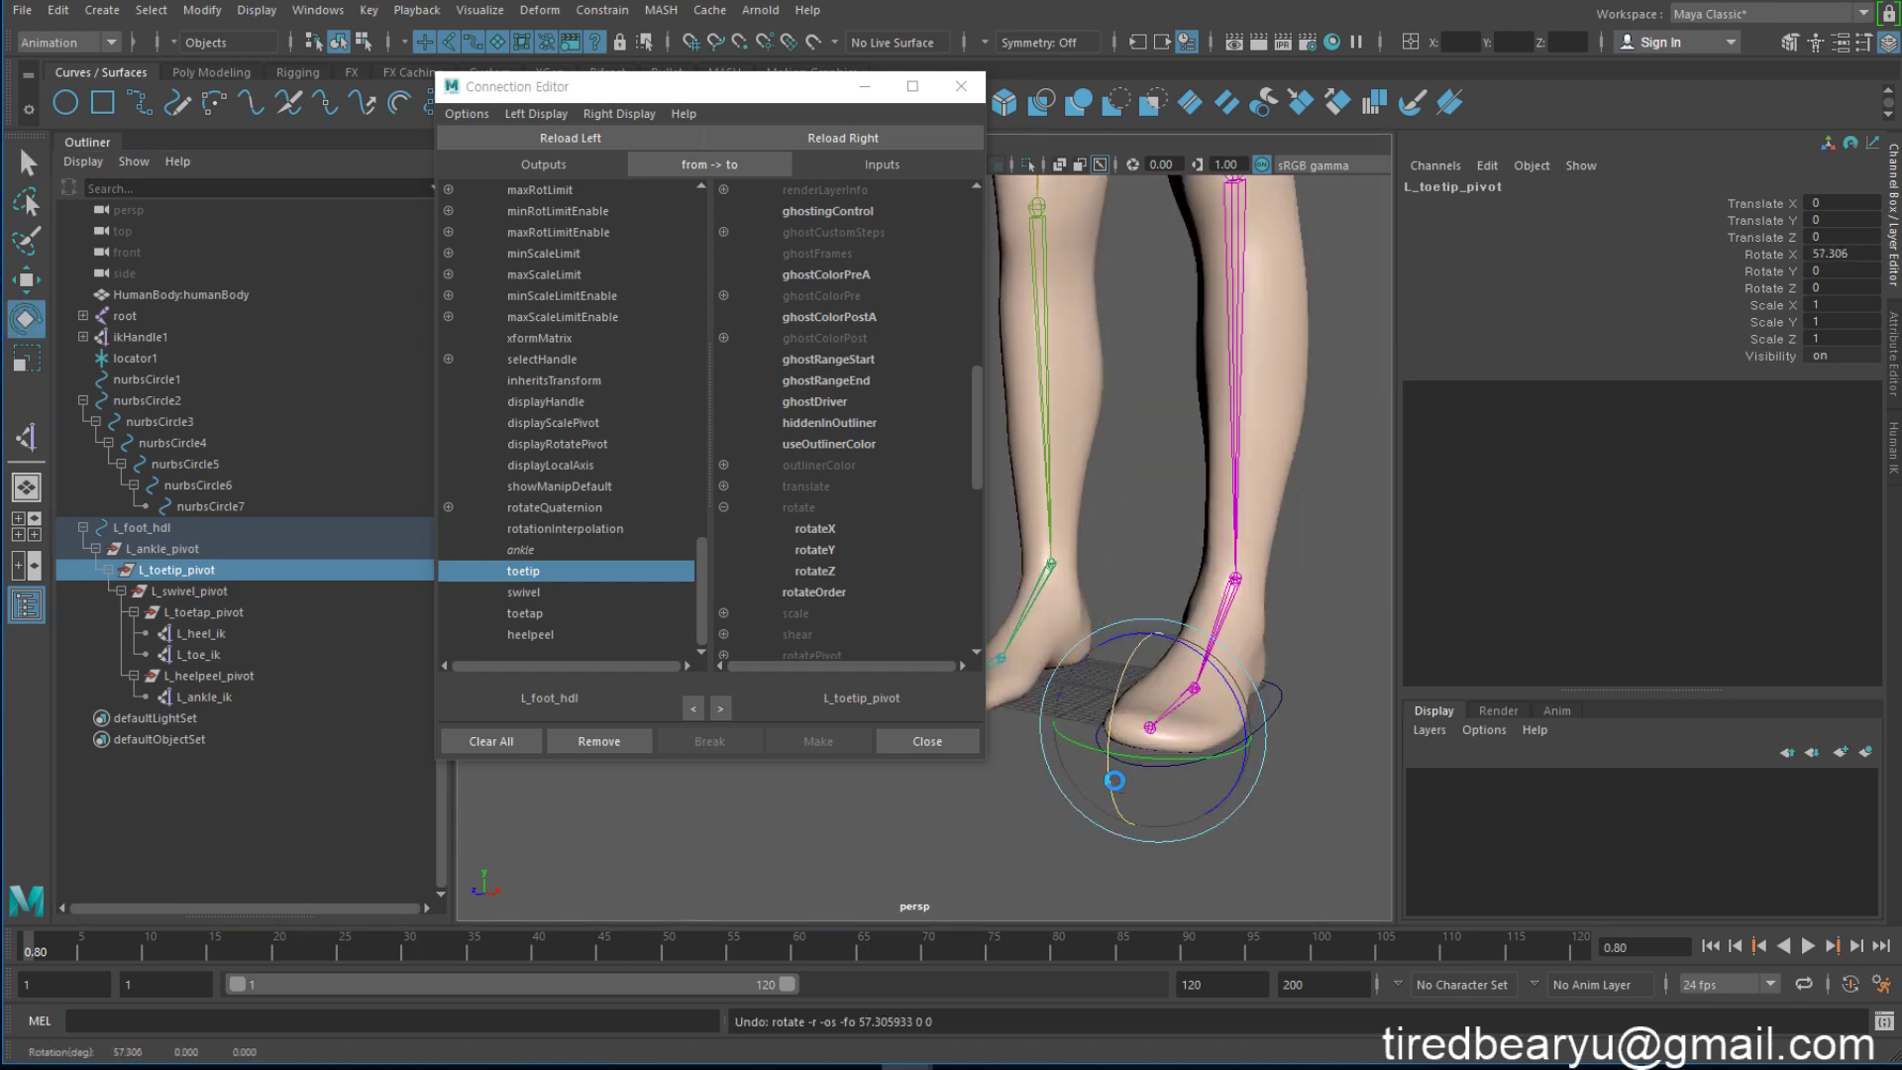
{"action": "left_click", "coordinate": [829, 525]}
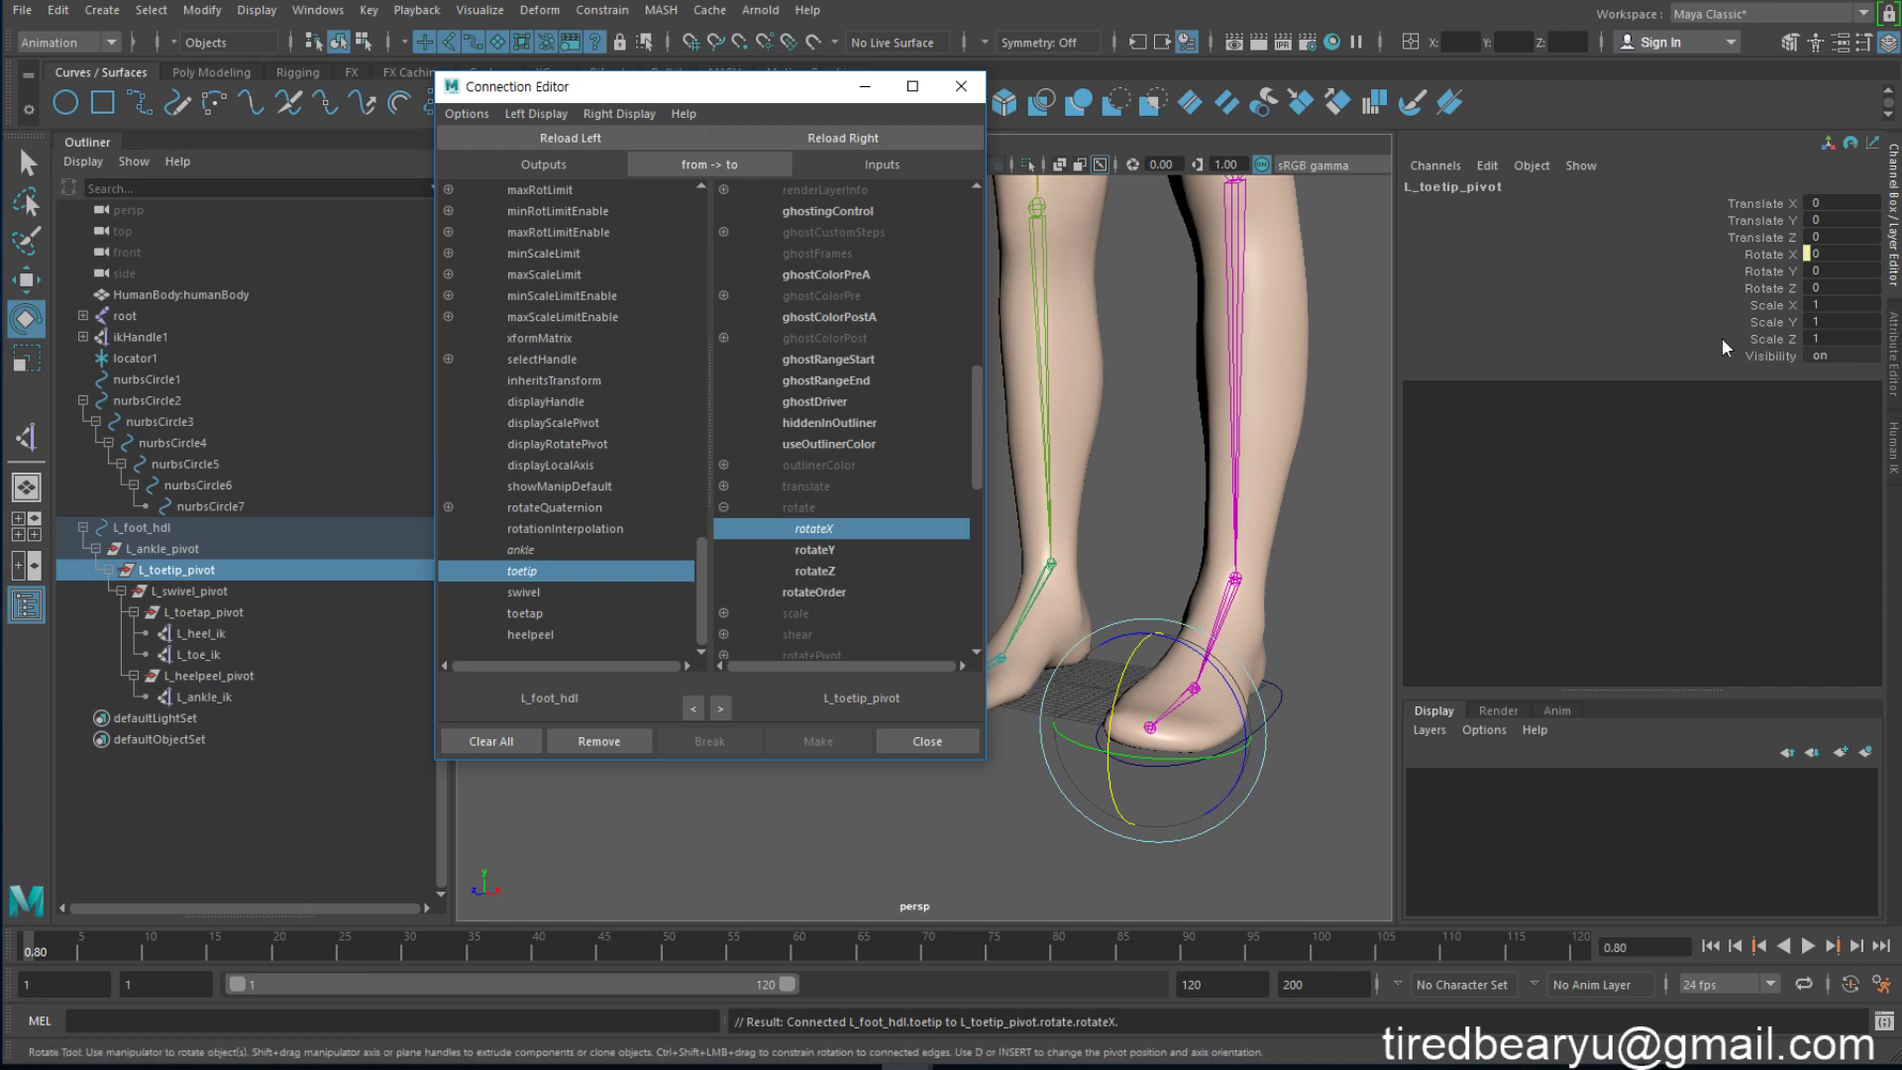
{"action": "left_click", "coordinate": [832, 569], "text": "shift"}
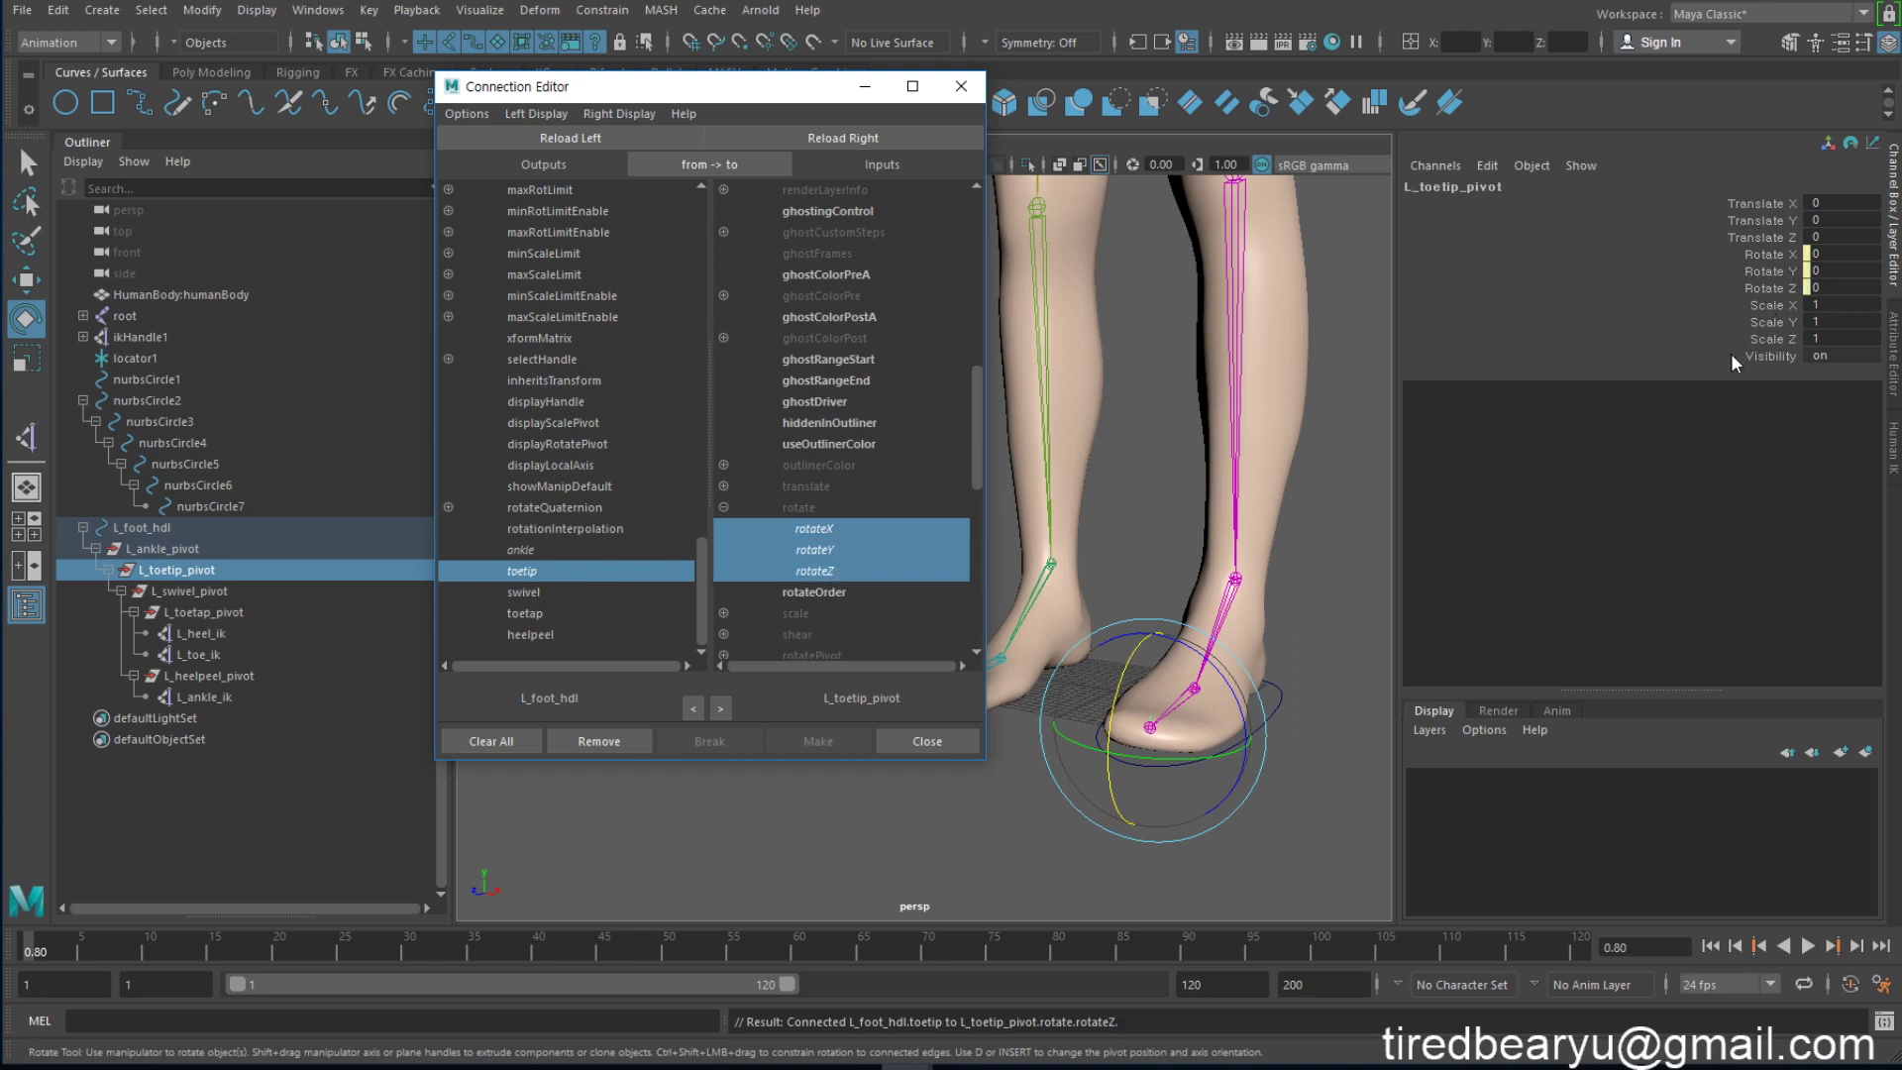
{"action": "left_click", "coordinate": [835, 574]}
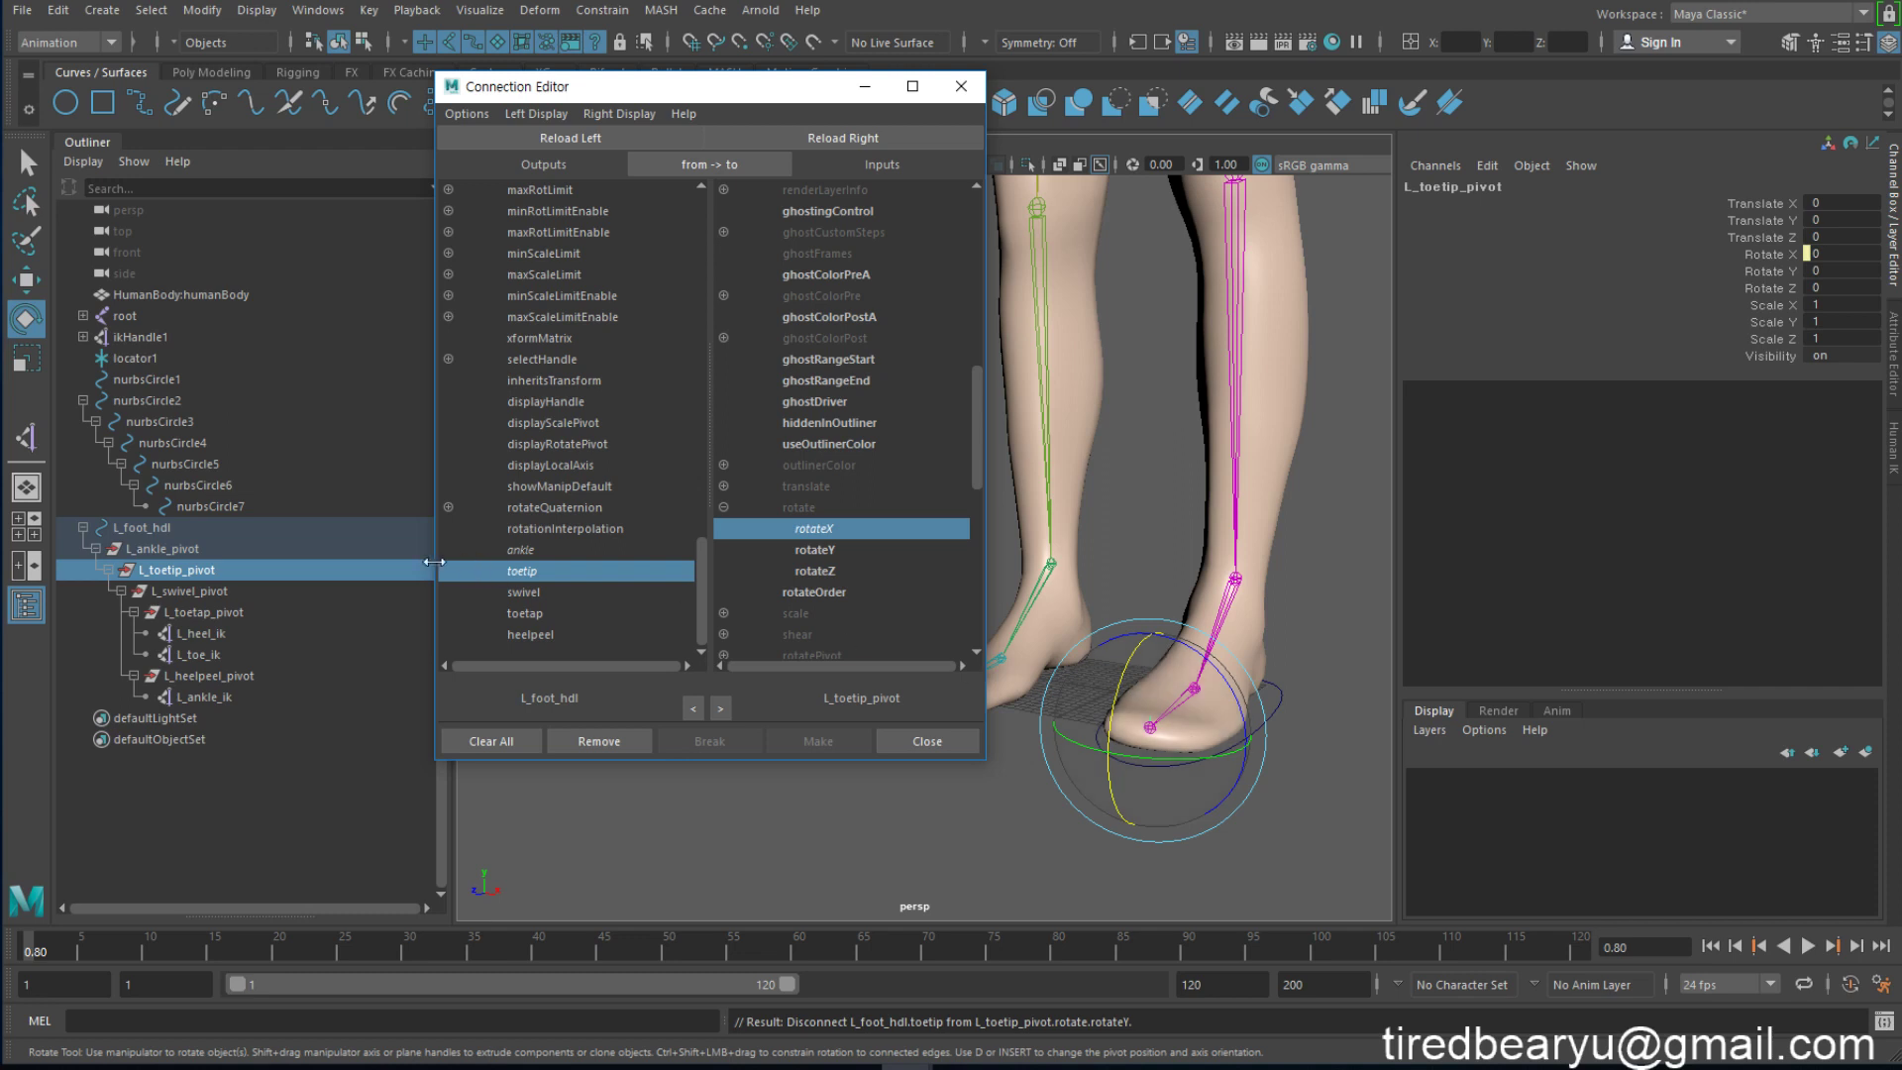
Step: Pick swivel as the source and remove a mistaken swivel link to L_toetip_pivot's rotateY
{"action": "left_click", "coordinate": [243, 592]}
{"action": "left_click", "coordinate": [550, 594]}
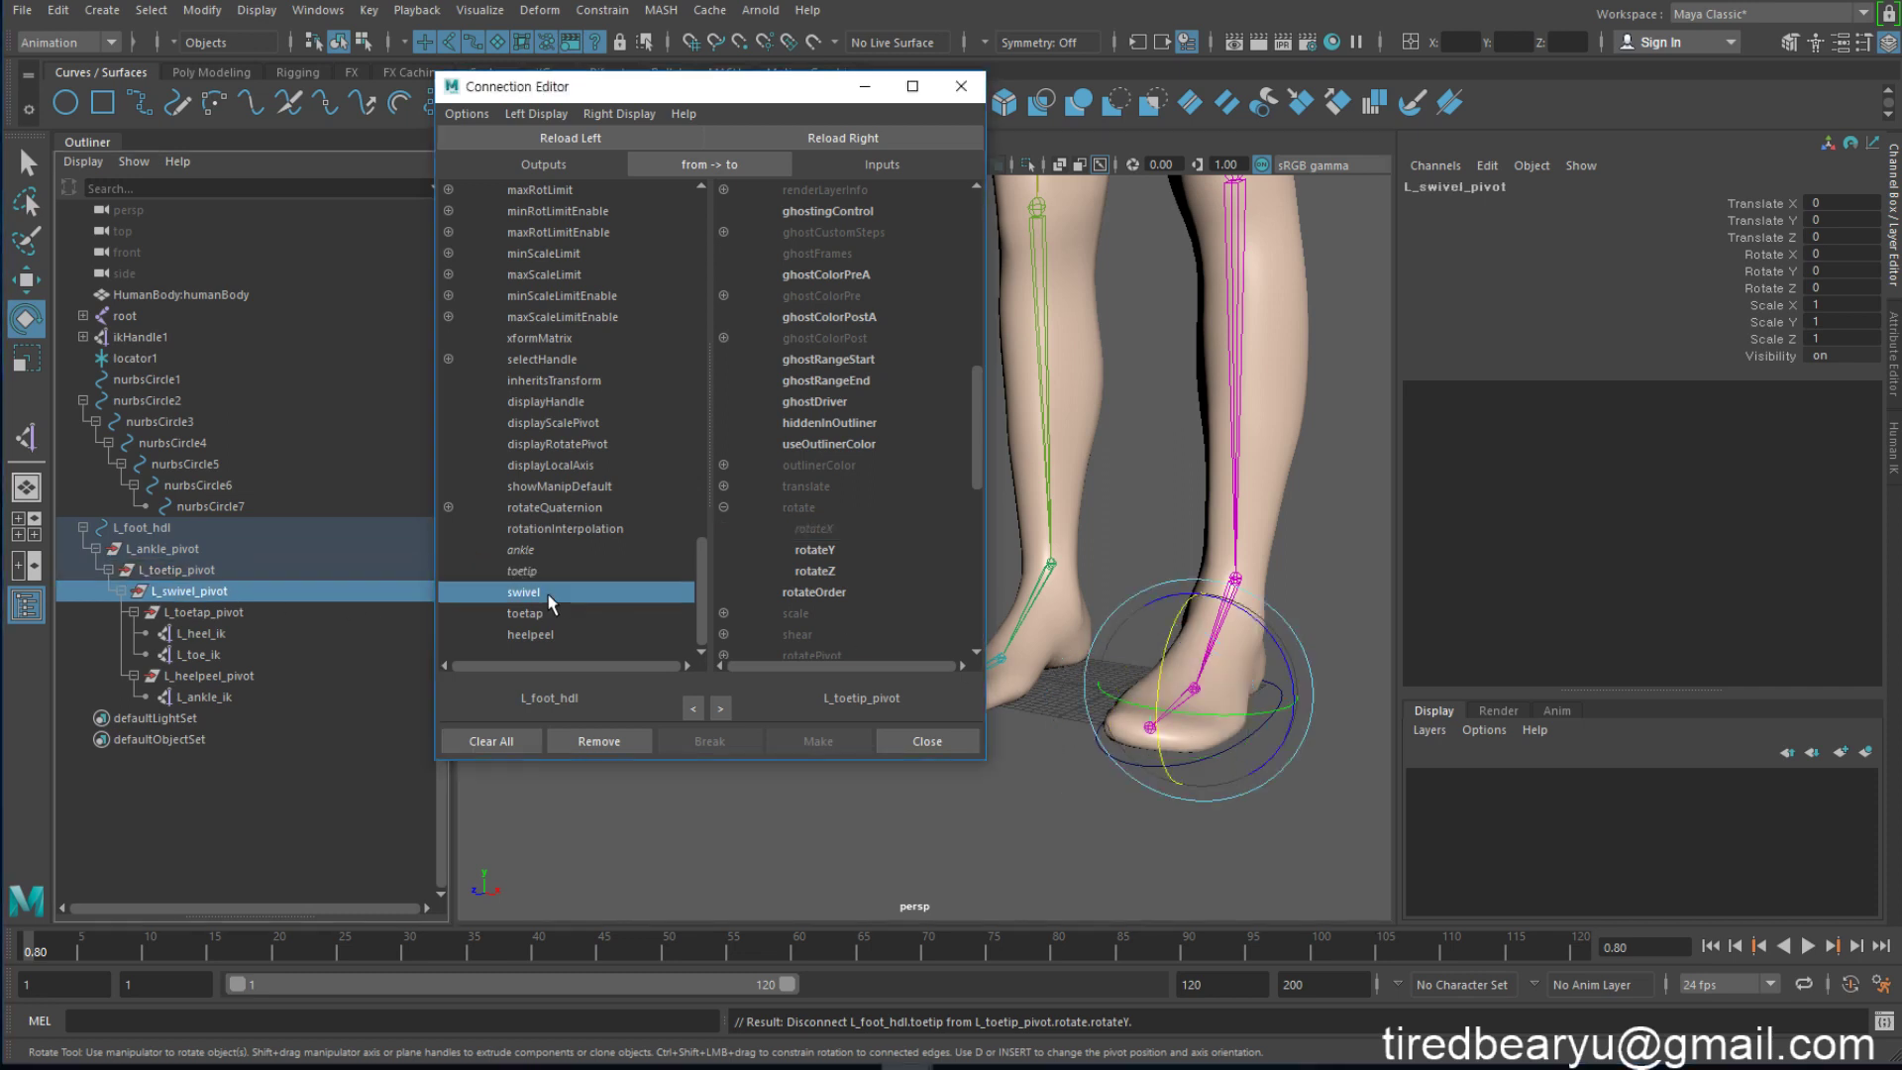
{"action": "left_click_drag", "start_coordinate": [1241, 713], "coordinate": [1327, 662]}
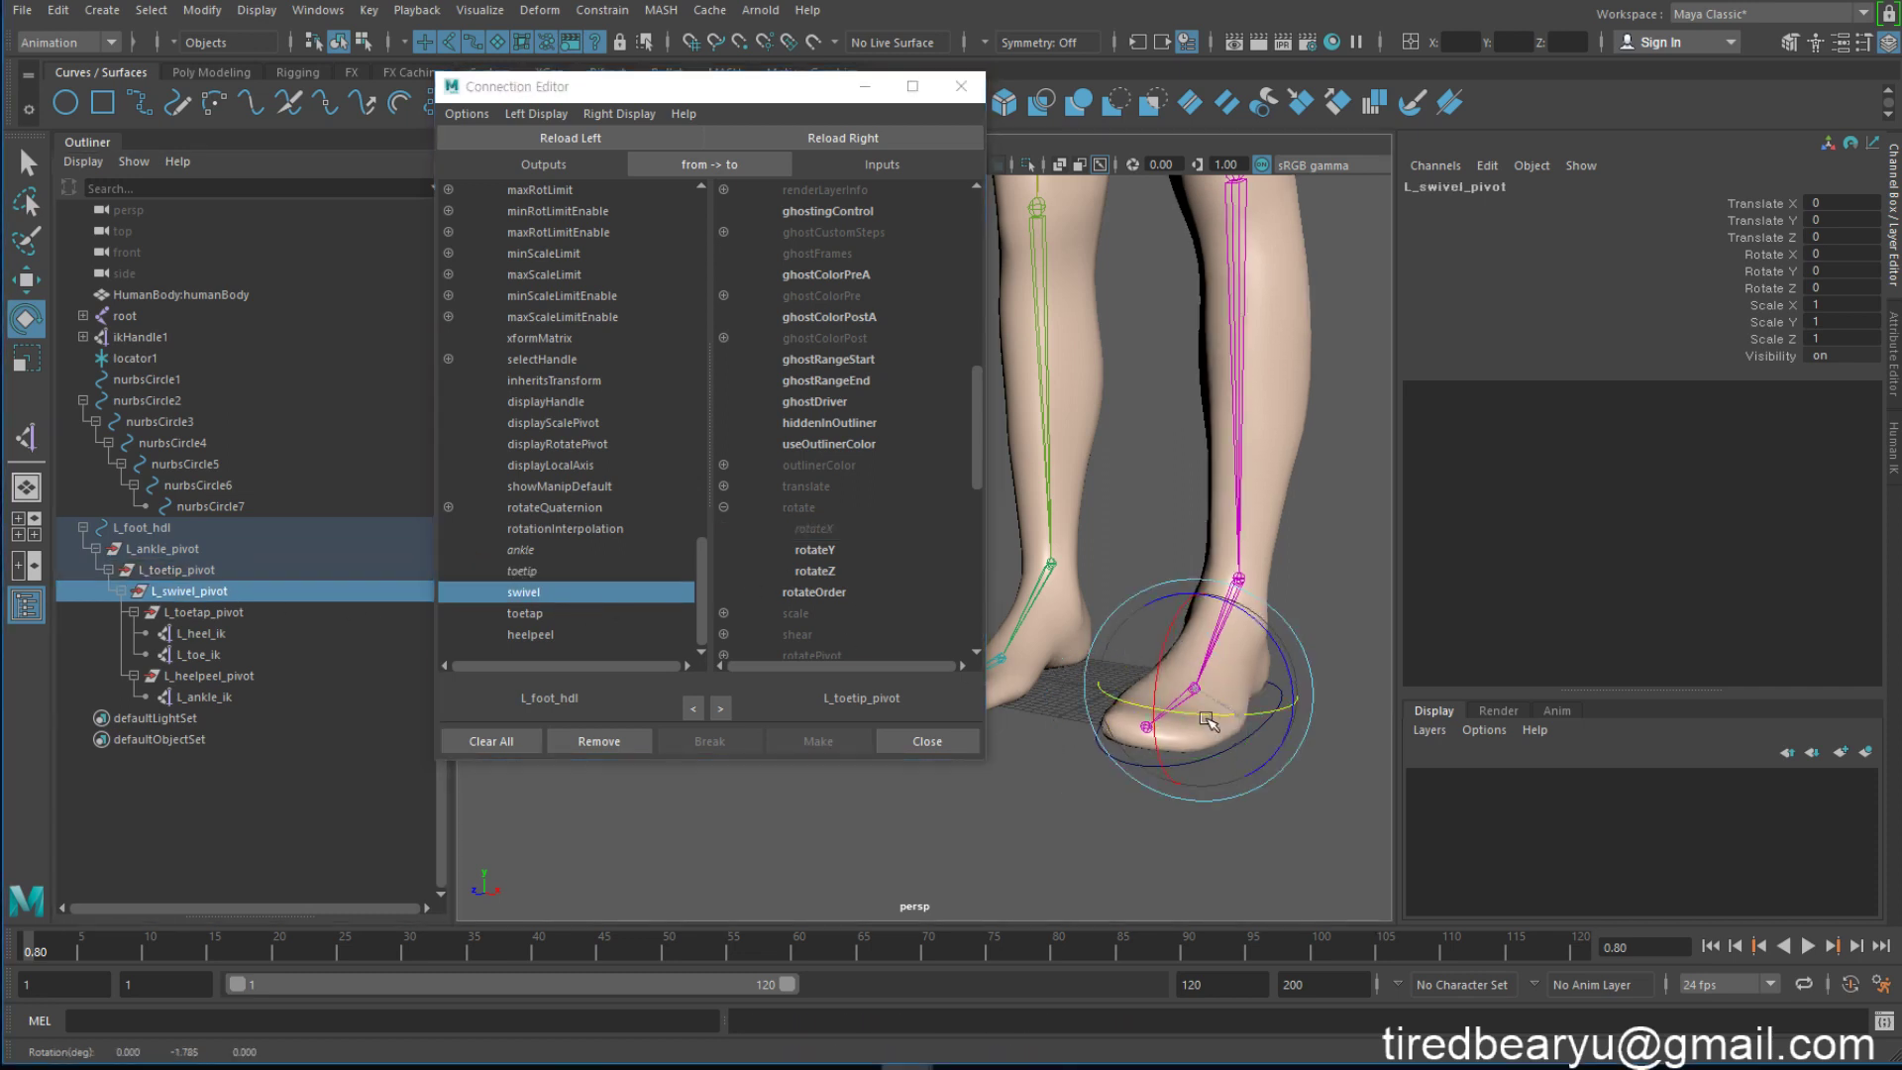
{"action": "left_click_drag", "start_coordinate": [1189, 495], "coordinate": [904, 580], "text": "alt"}
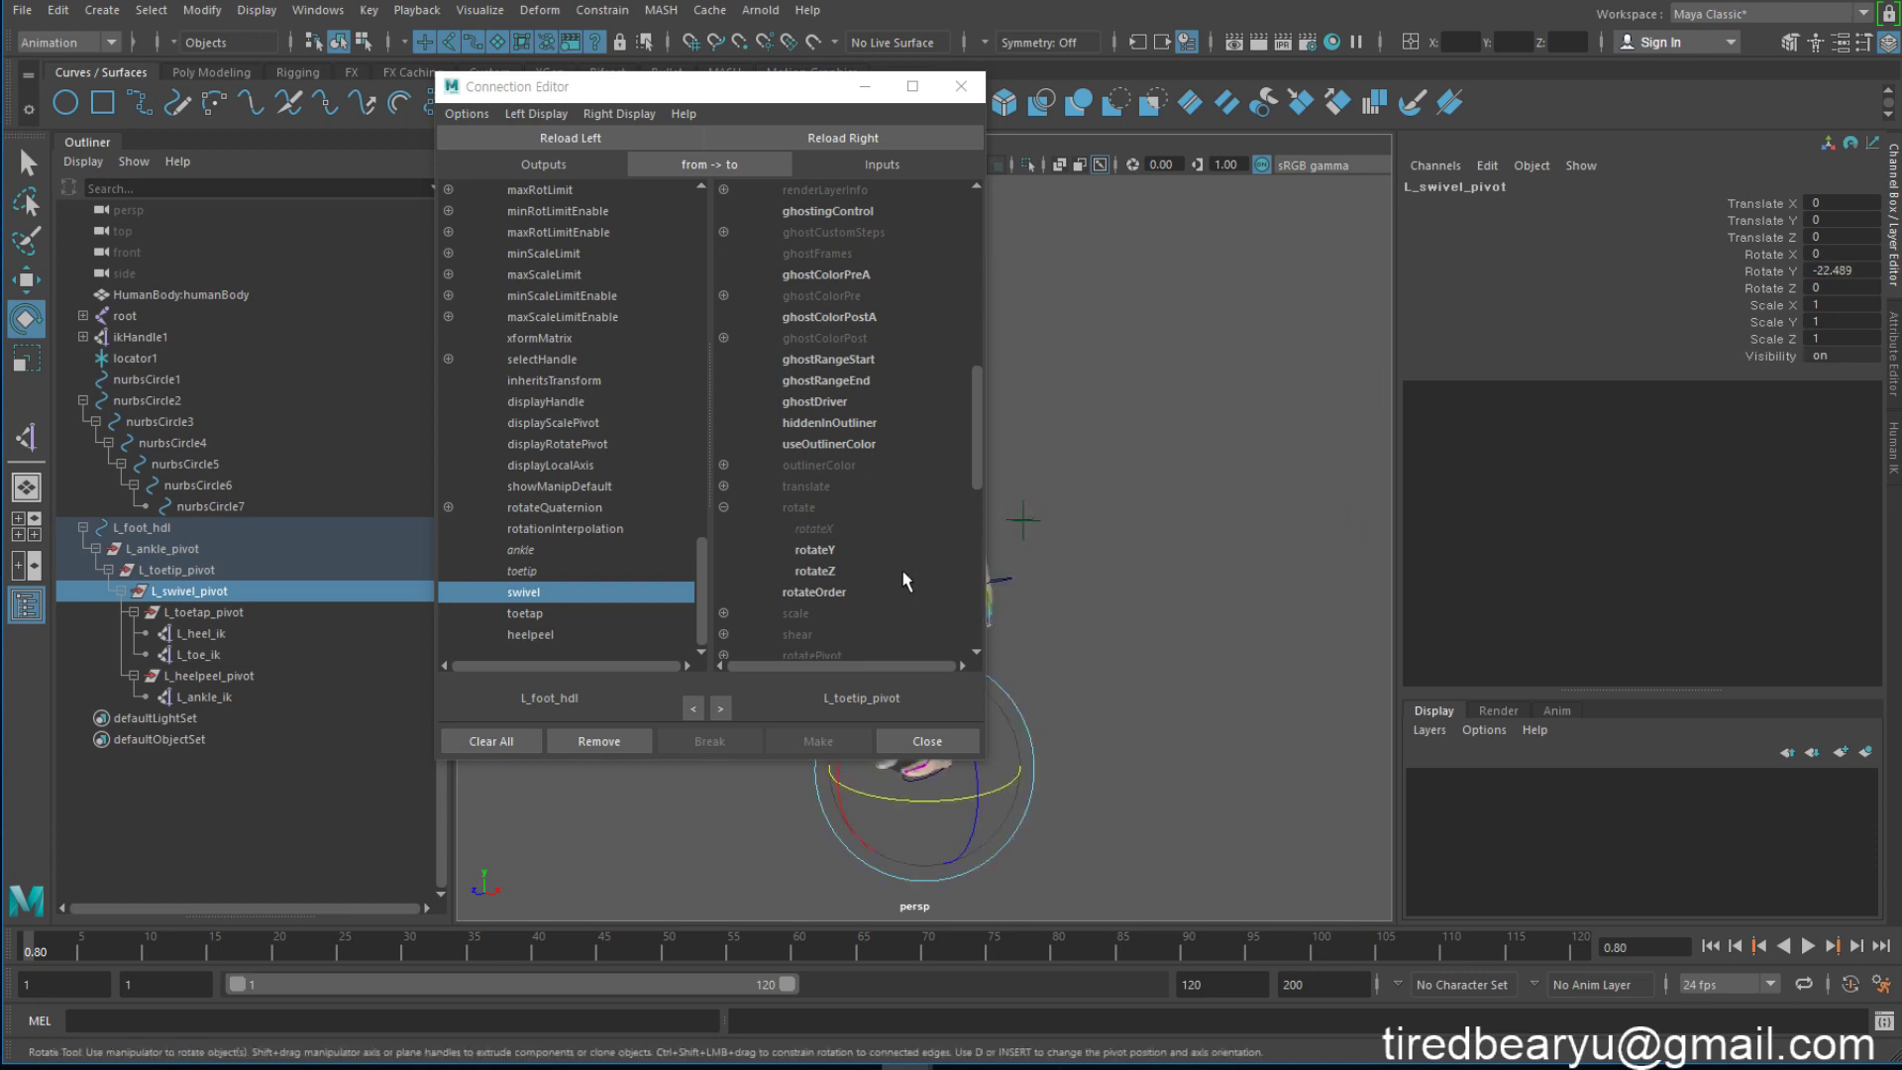
{"action": "left_click_drag", "start_coordinate": [1217, 628], "coordinate": [1257, 606], "text": "alt"}
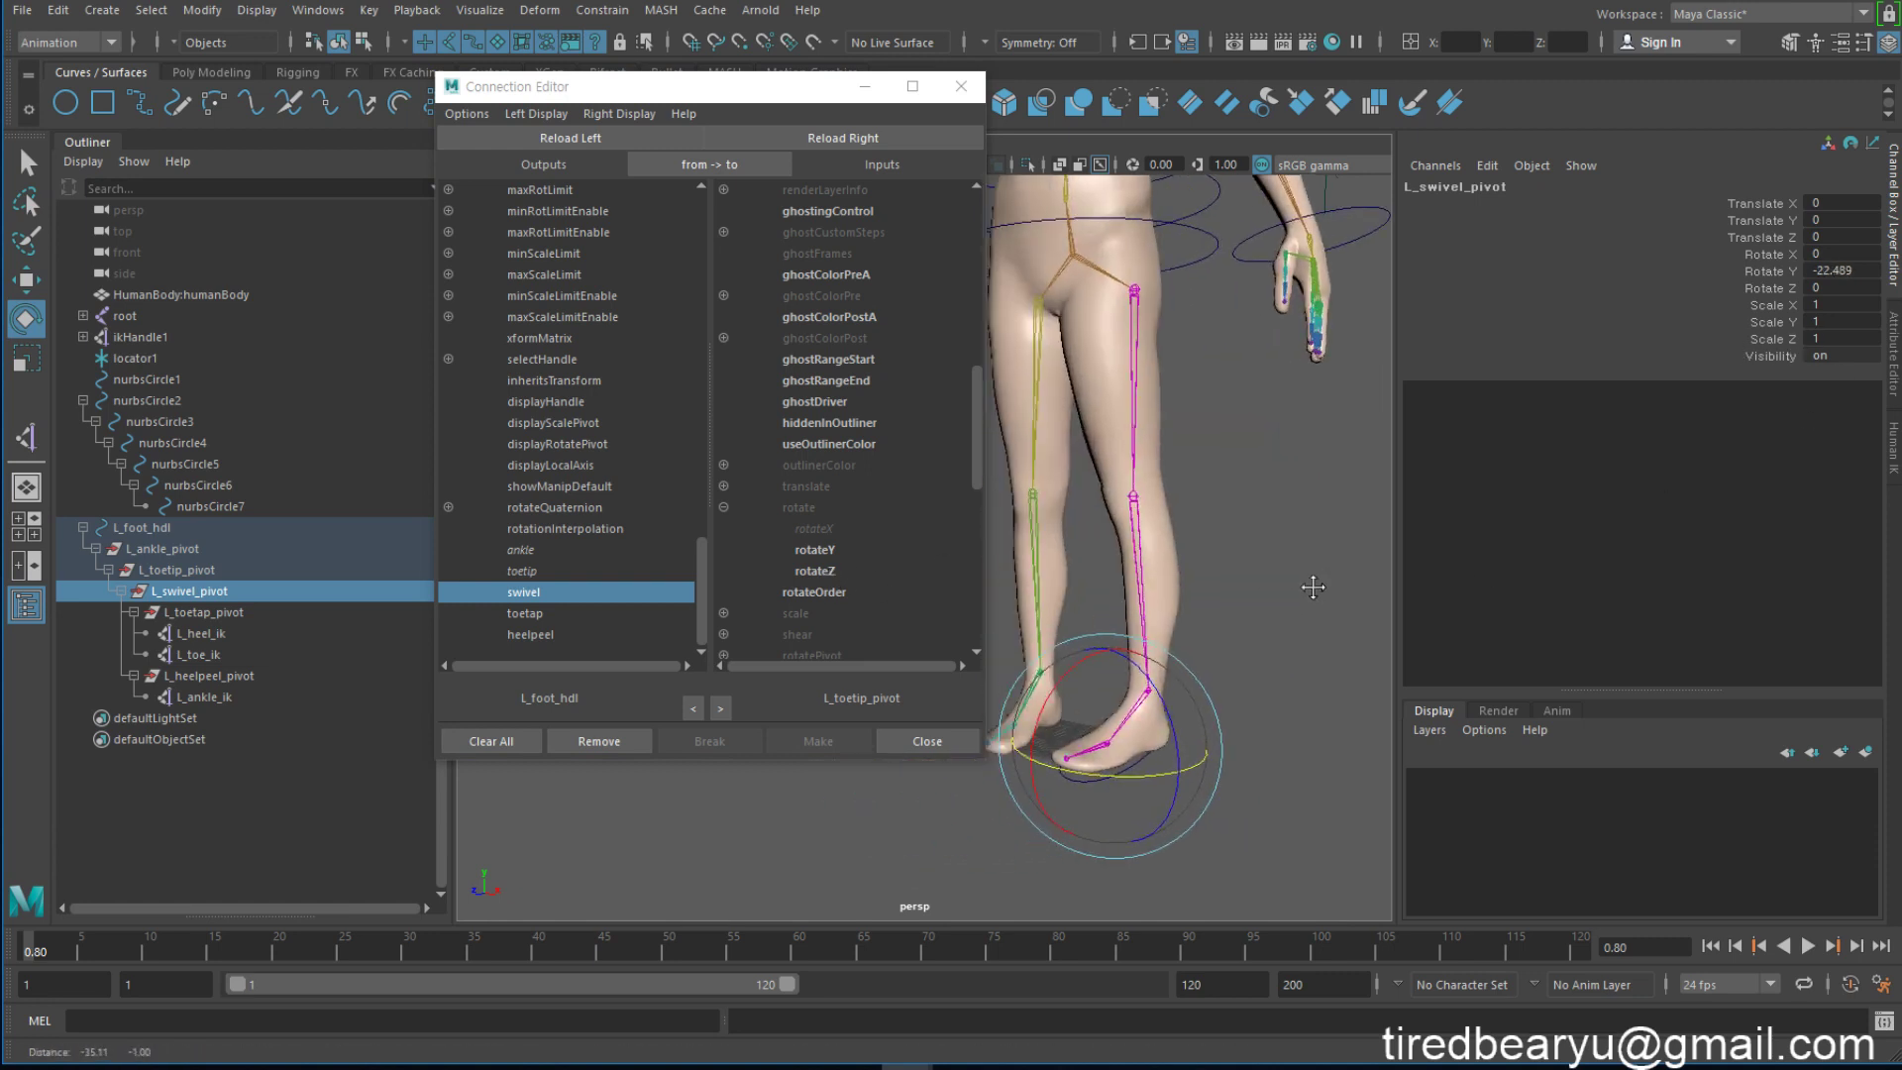
{"action": "key", "text": "ctrl+z"}
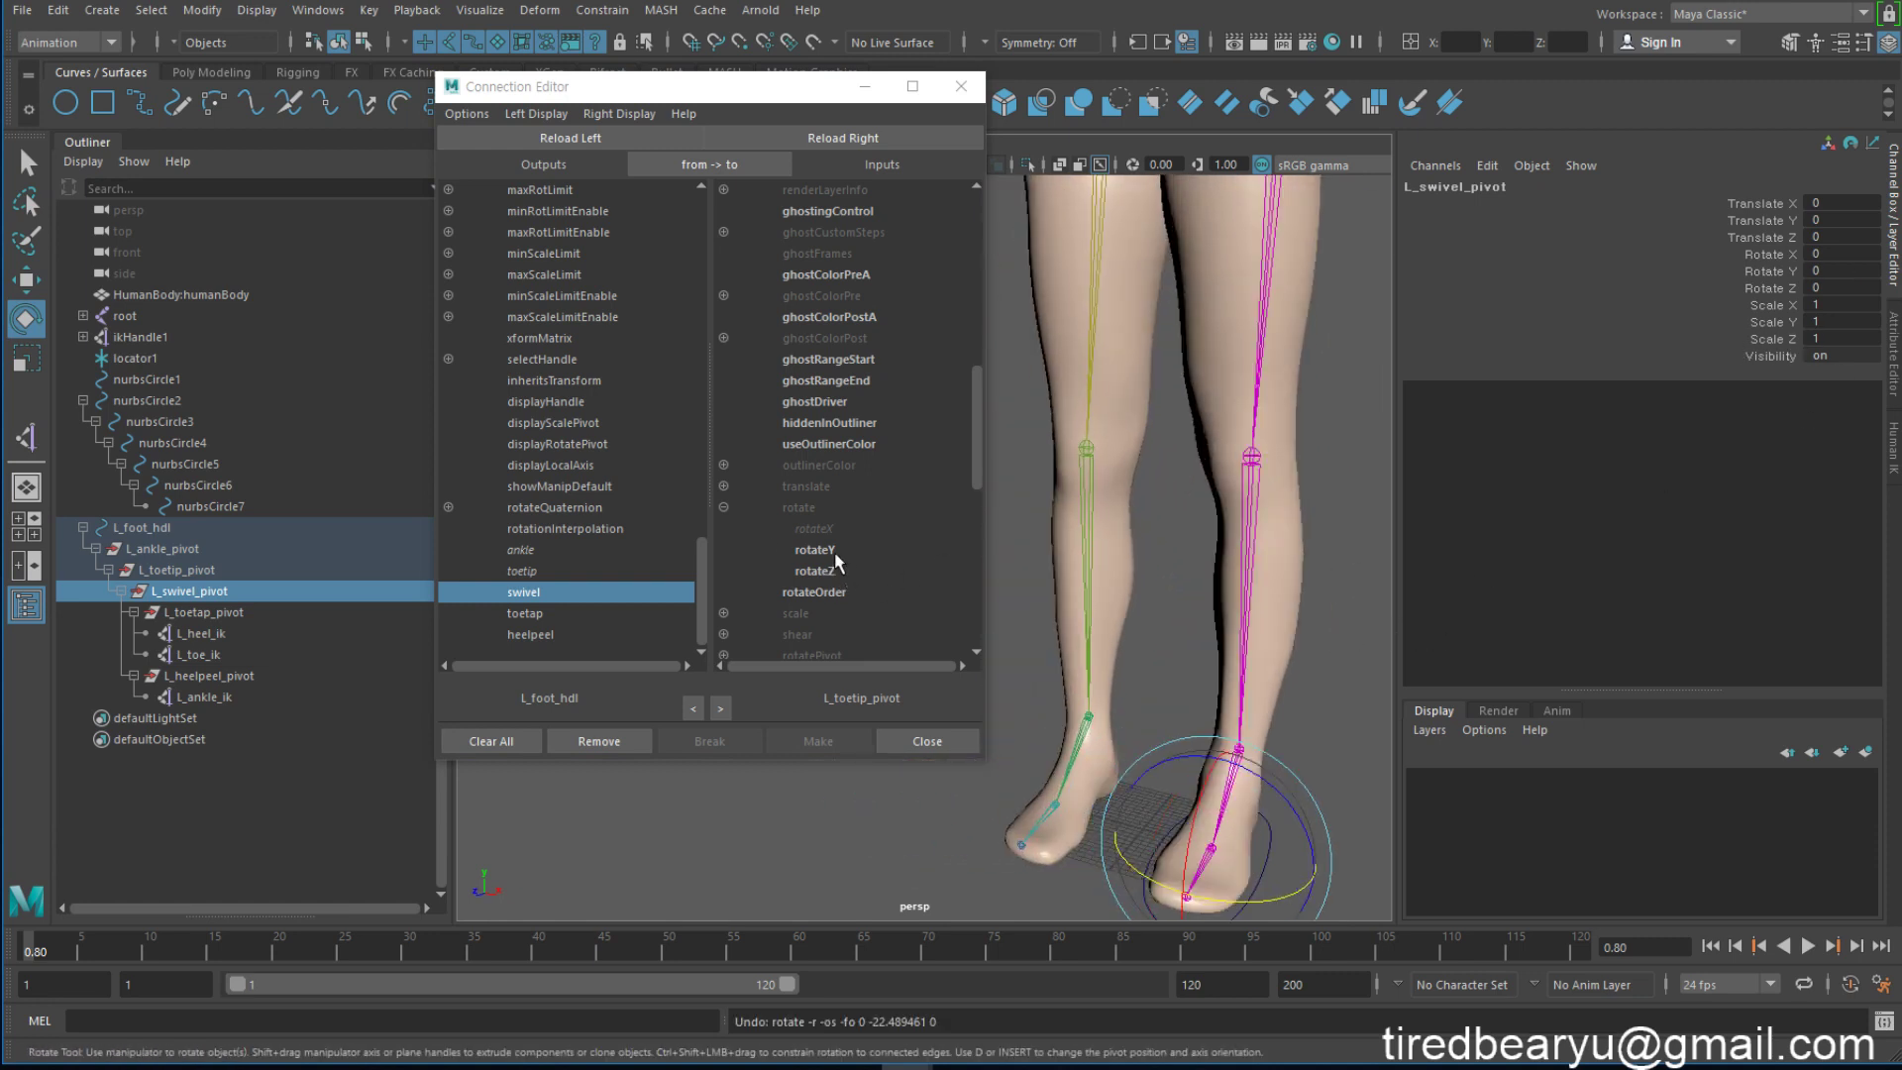
{"action": "left_click", "coordinate": [814, 550]}
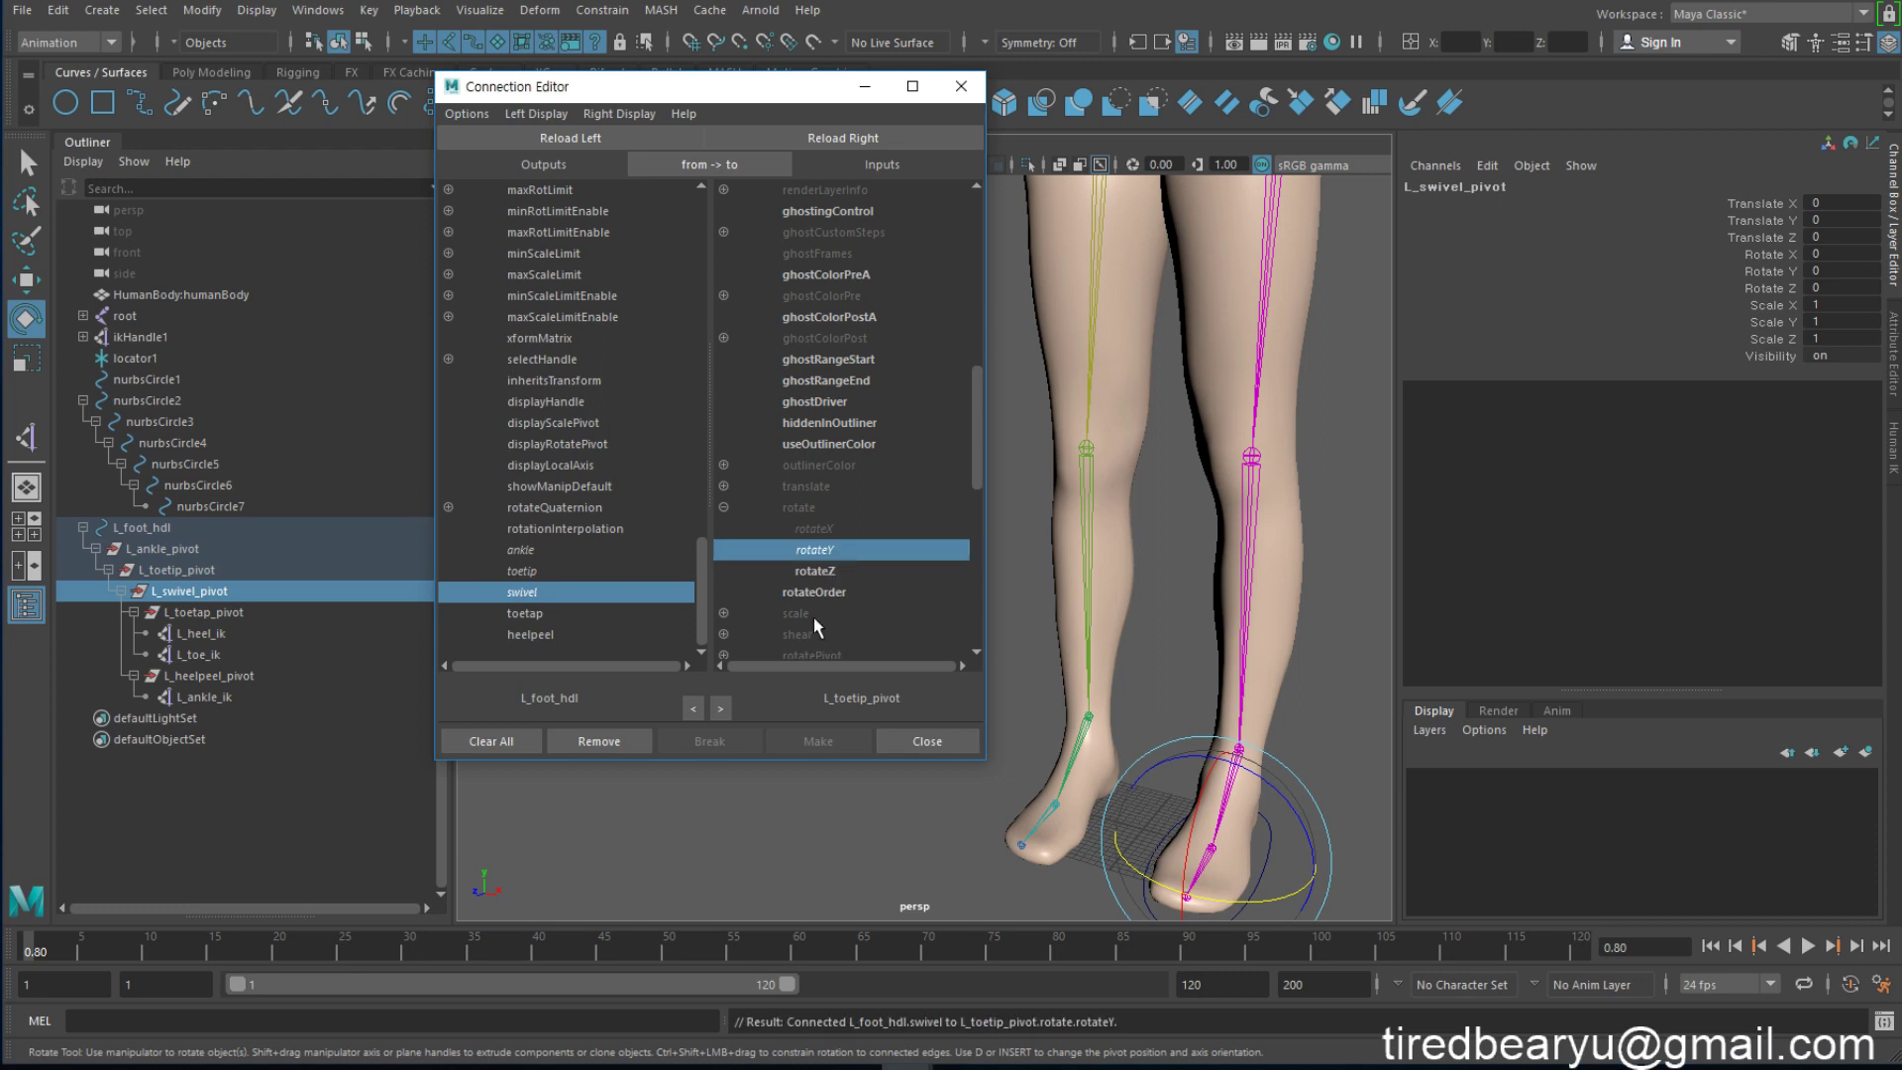
{"action": "left_click", "coordinate": [835, 550]}
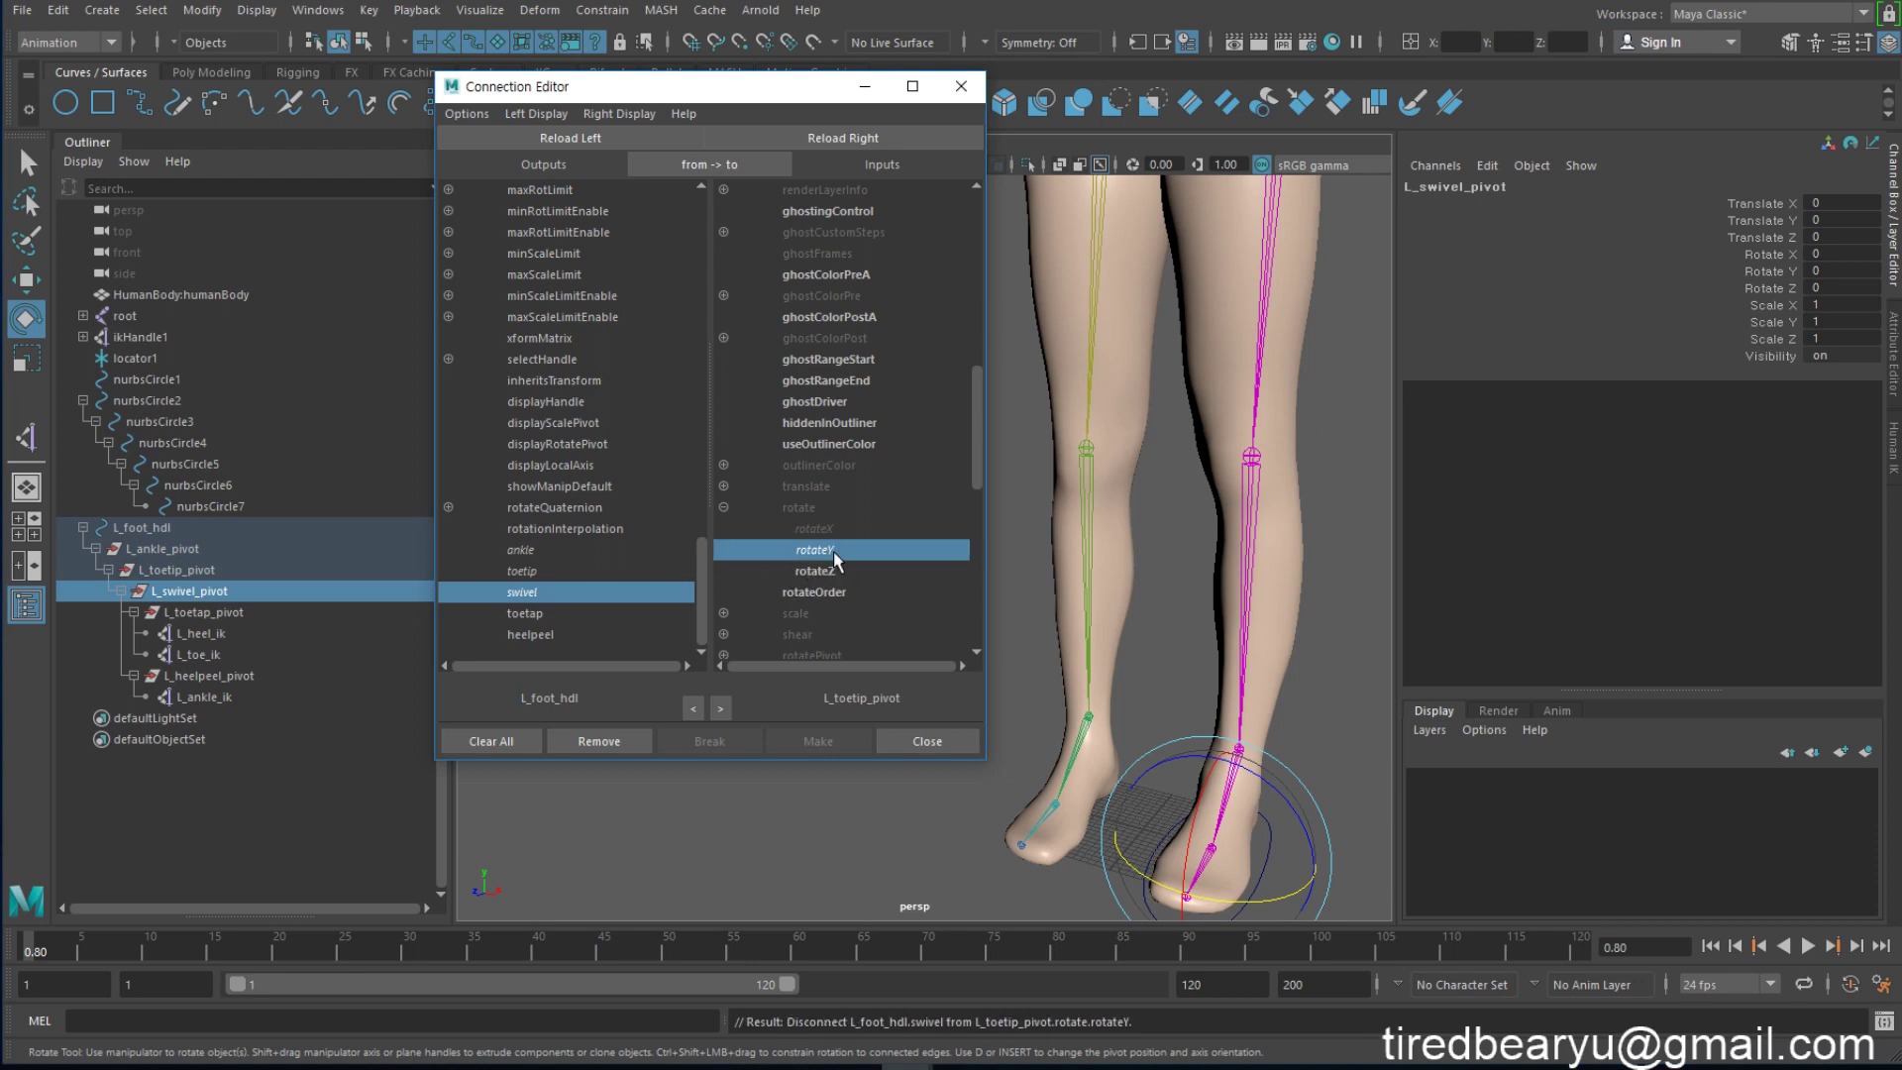
Step: Load L_swivel_pivot as the target and connect swivel to its rotateY
{"action": "left_click", "coordinate": [848, 134]}
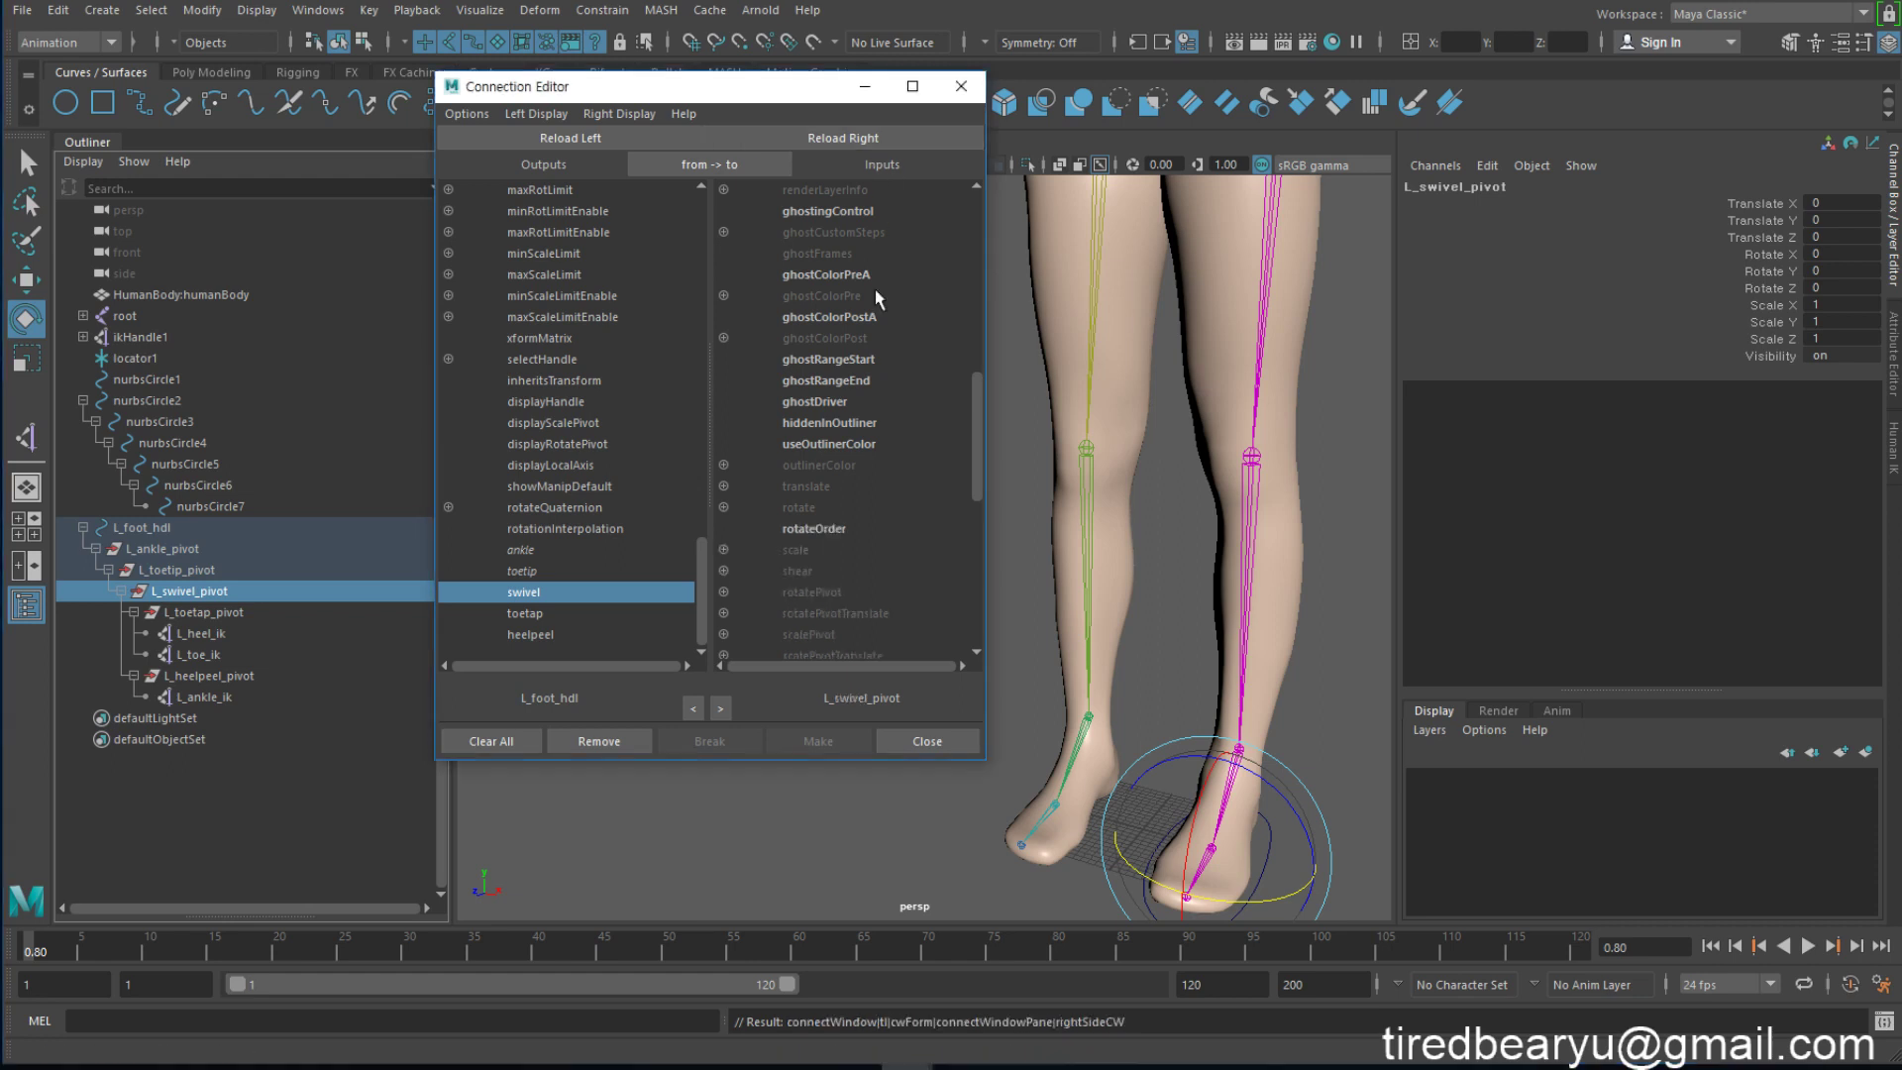
{"action": "left_click", "coordinate": [723, 507]}
{"action": "left_click", "coordinate": [814, 550]}
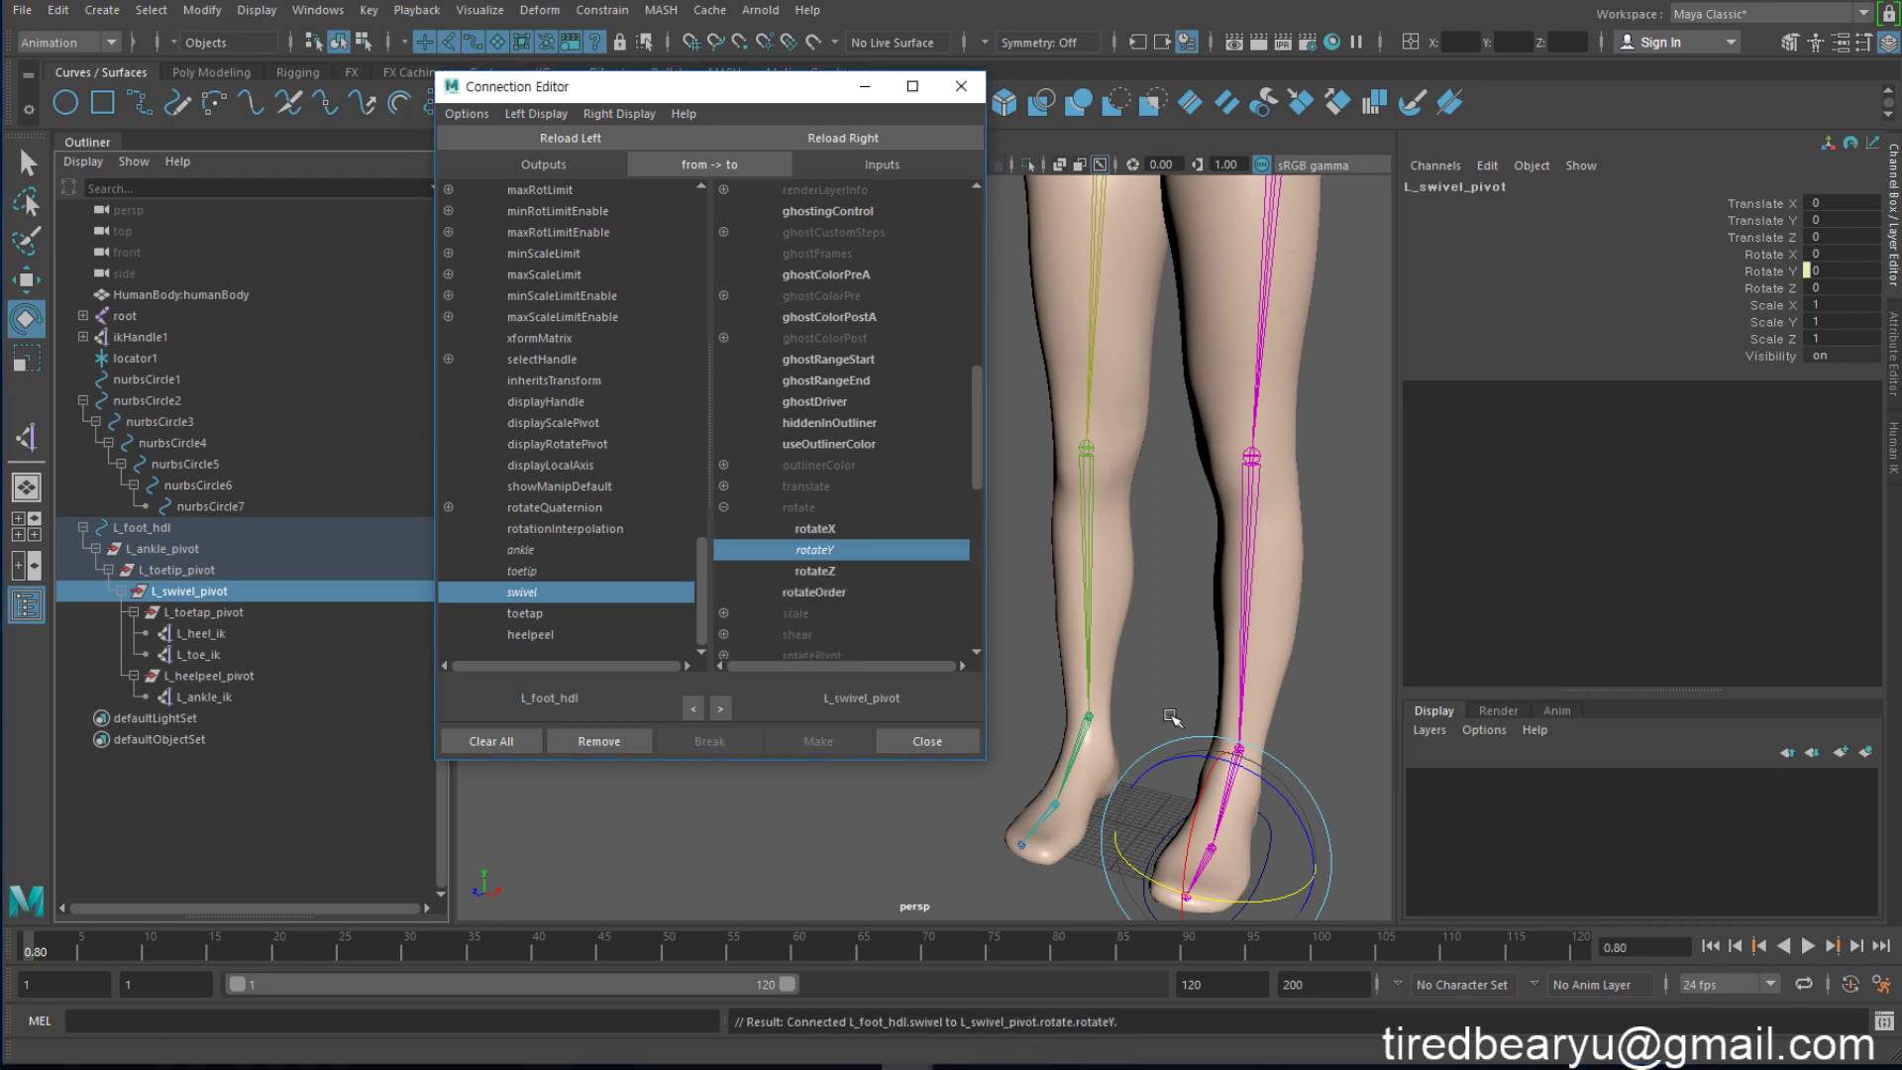
{"action": "left_click_drag", "start_coordinate": [1238, 713], "coordinate": [1243, 634], "text": "alt"}
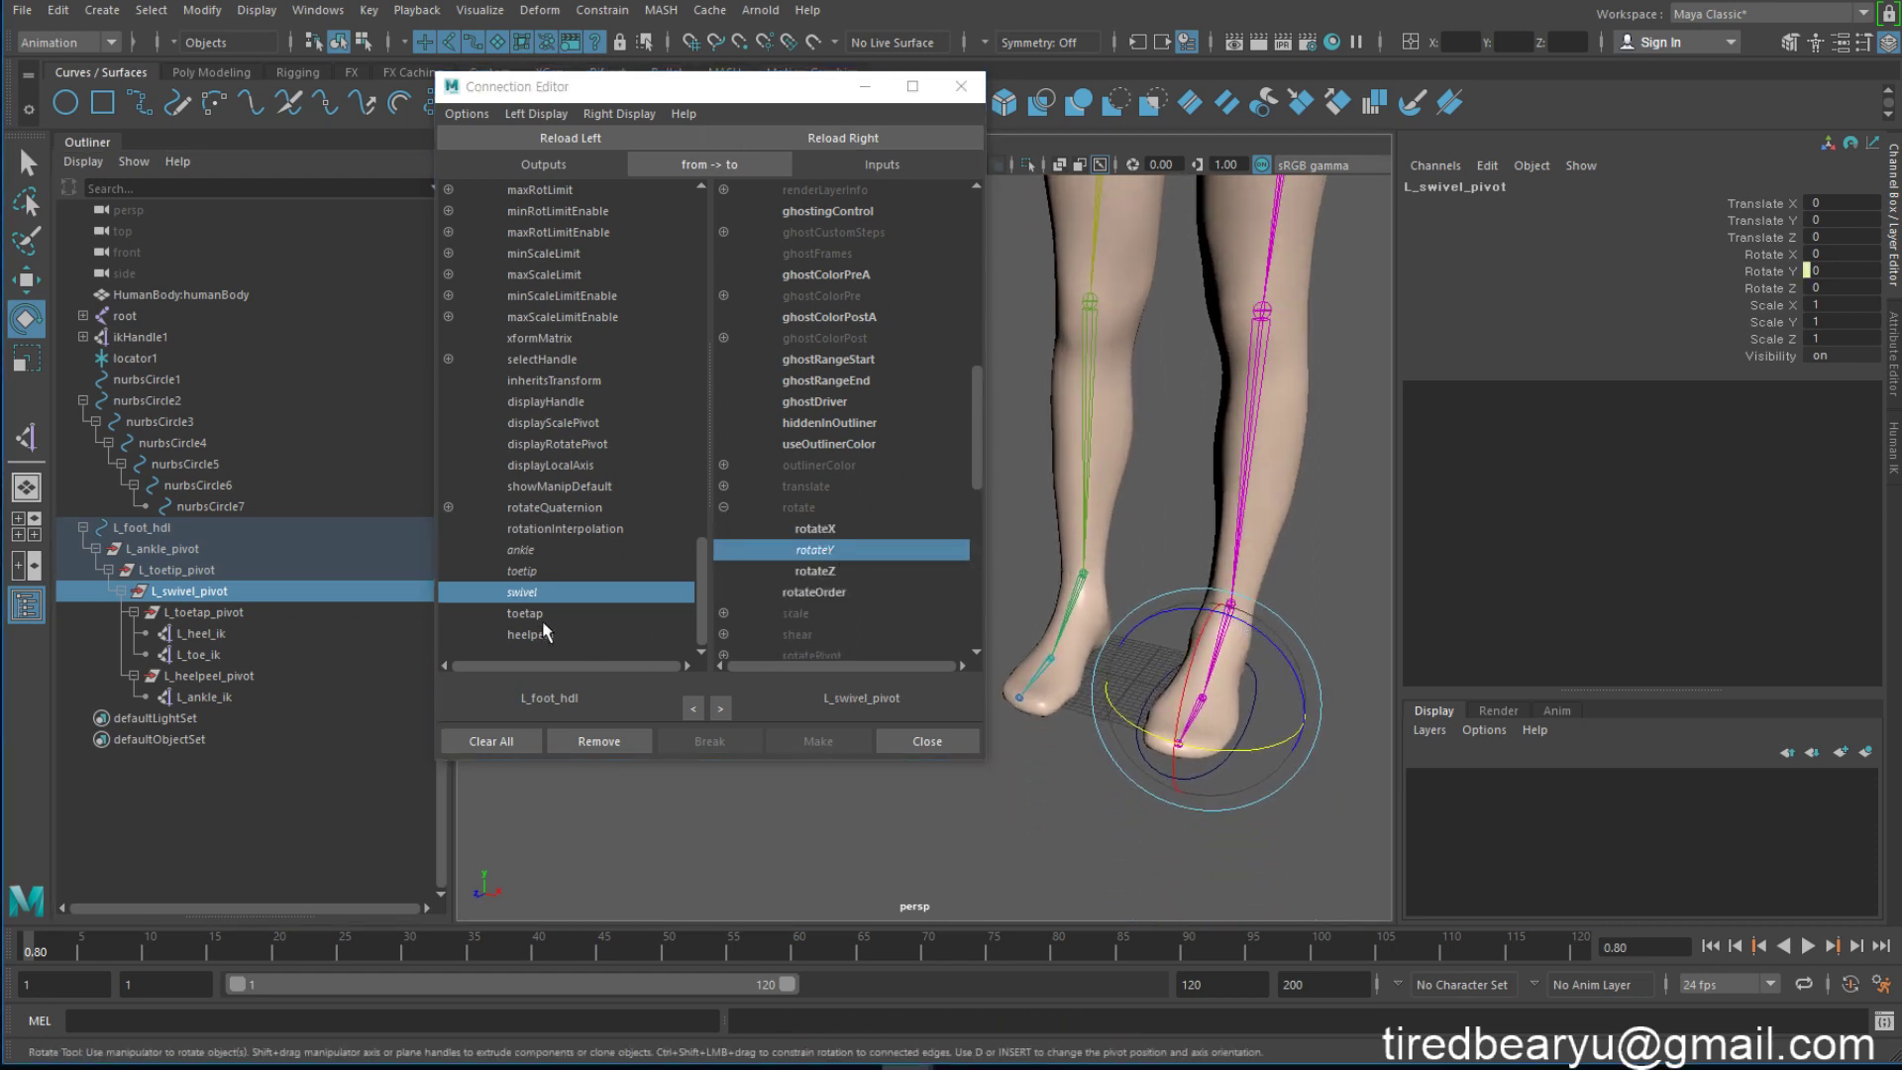
{"action": "left_click", "coordinate": [535, 615]}
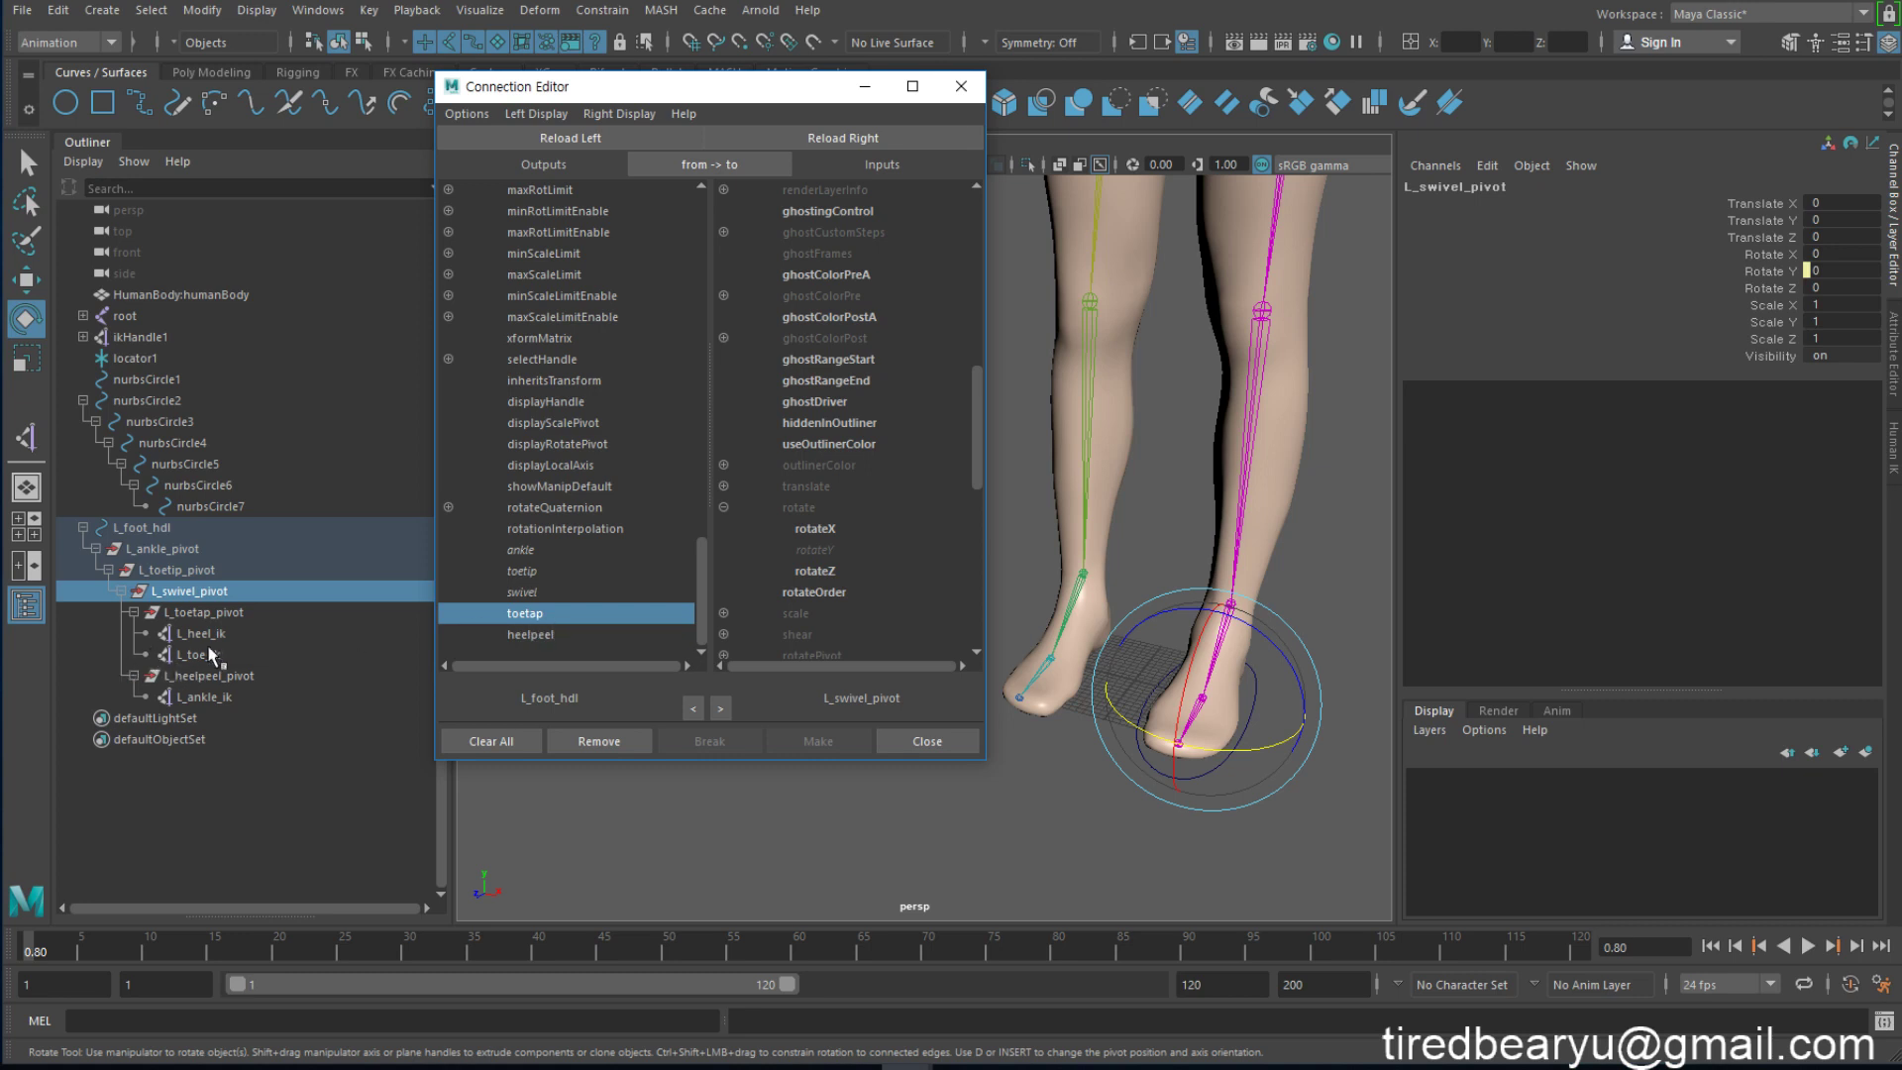
Step: Load L_toetap_pivot as the target and connect L_foot_hdl's toetap to its rotateX
{"action": "left_click", "coordinate": [234, 615]}
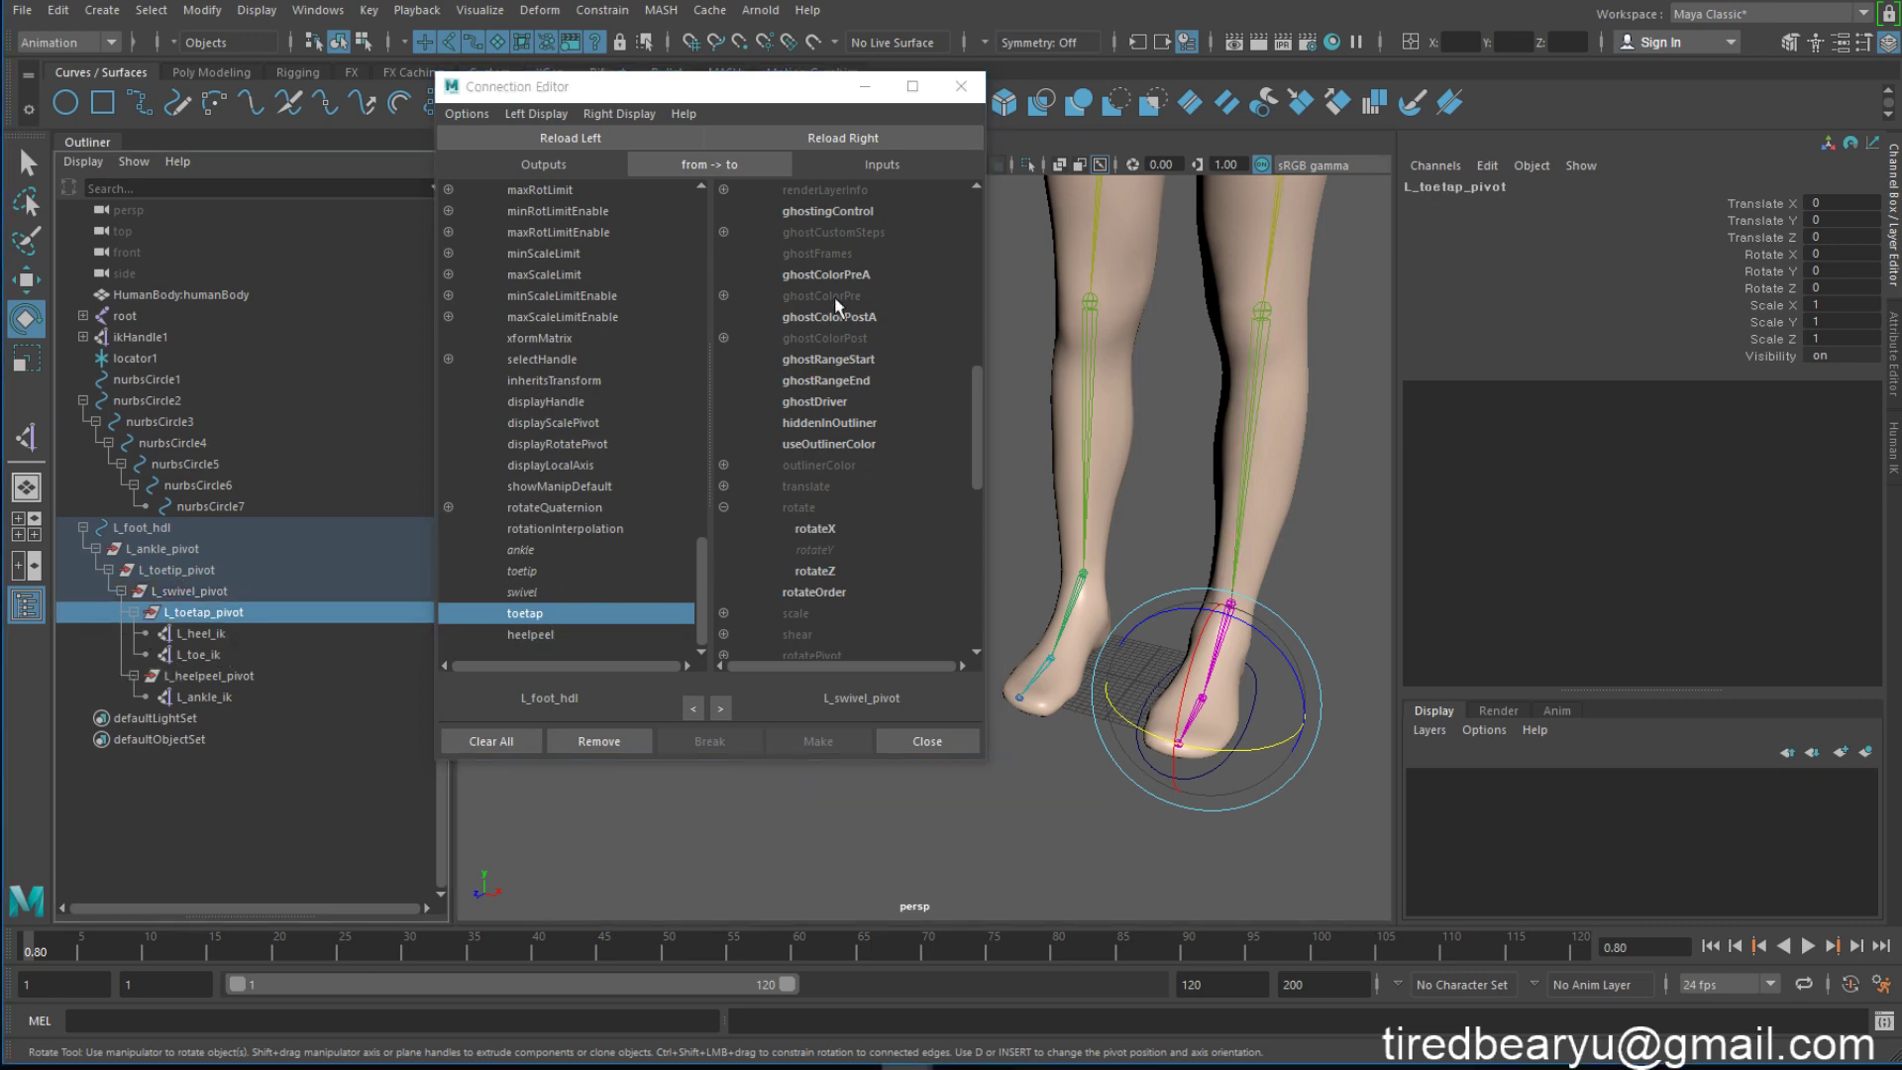
{"action": "left_click", "coordinate": [853, 141]}
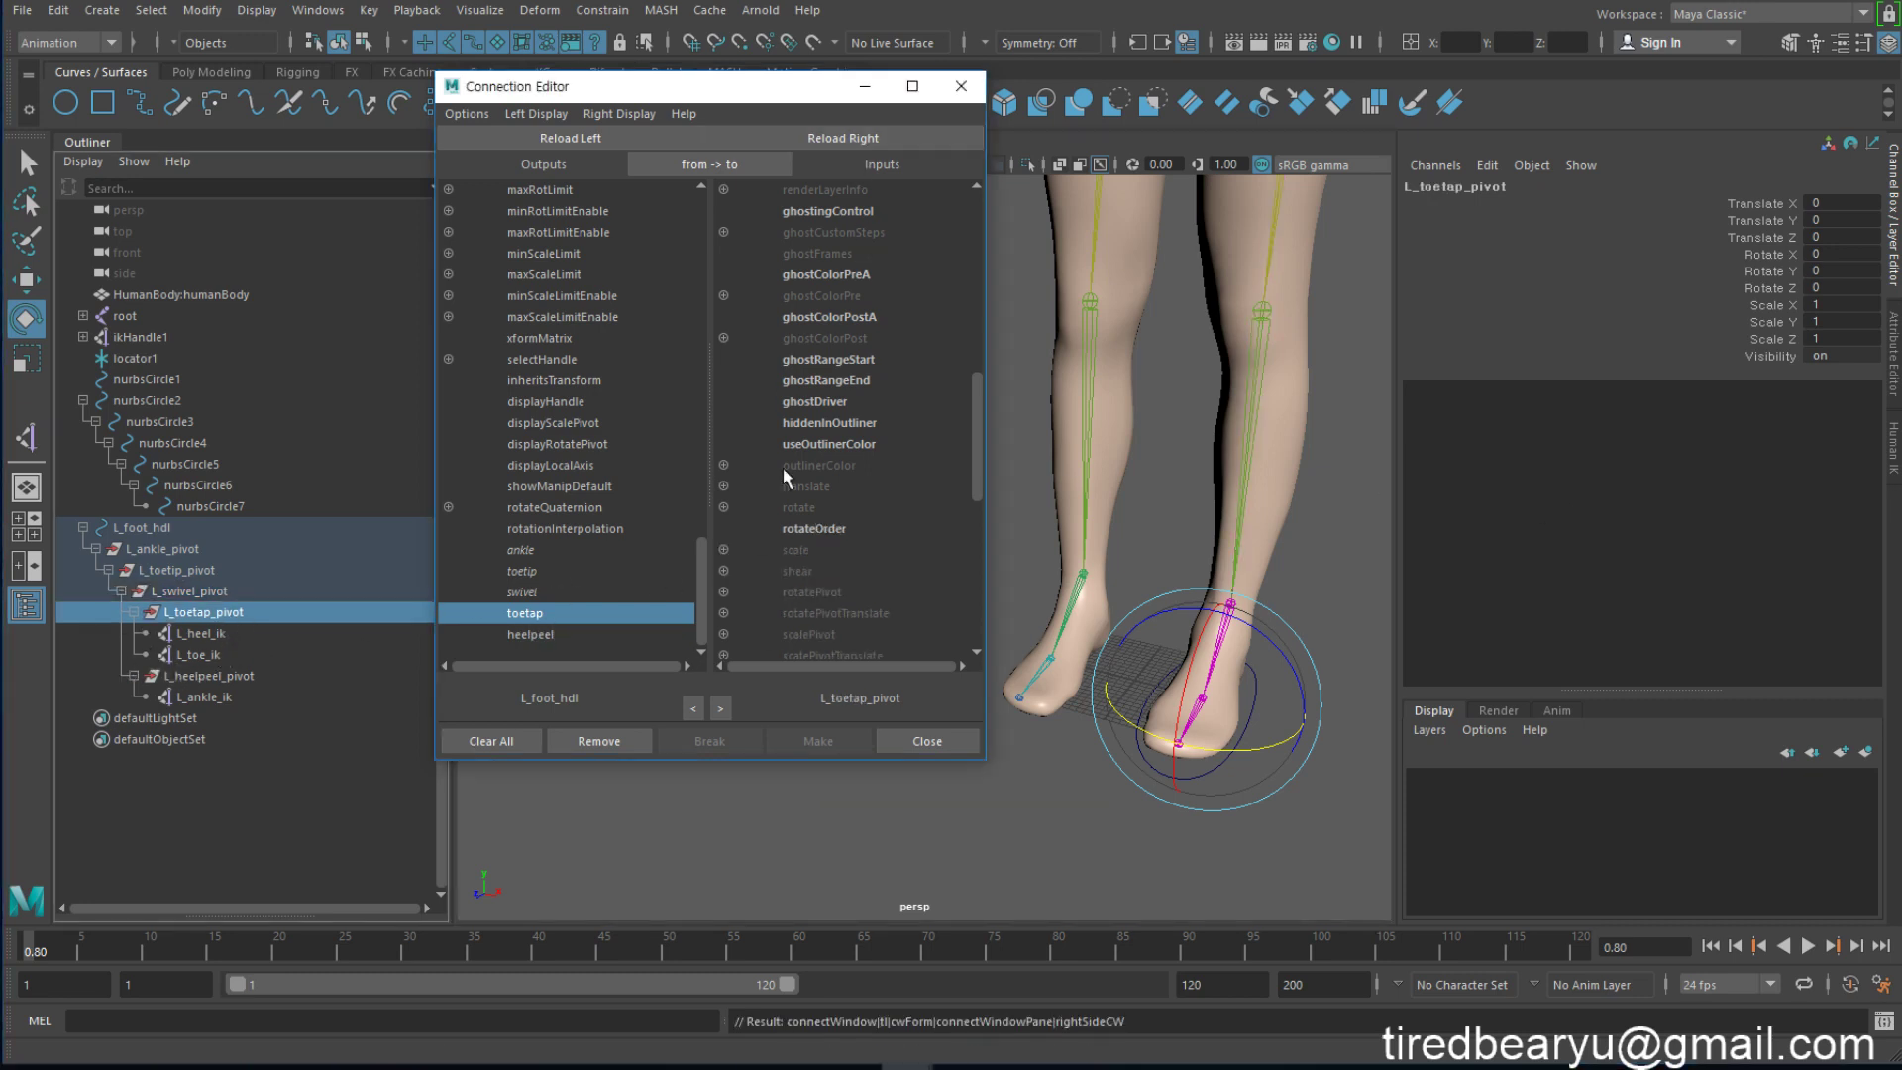
{"action": "left_click_drag", "start_coordinate": [1157, 701], "coordinate": [1179, 683], "text": "alt"}
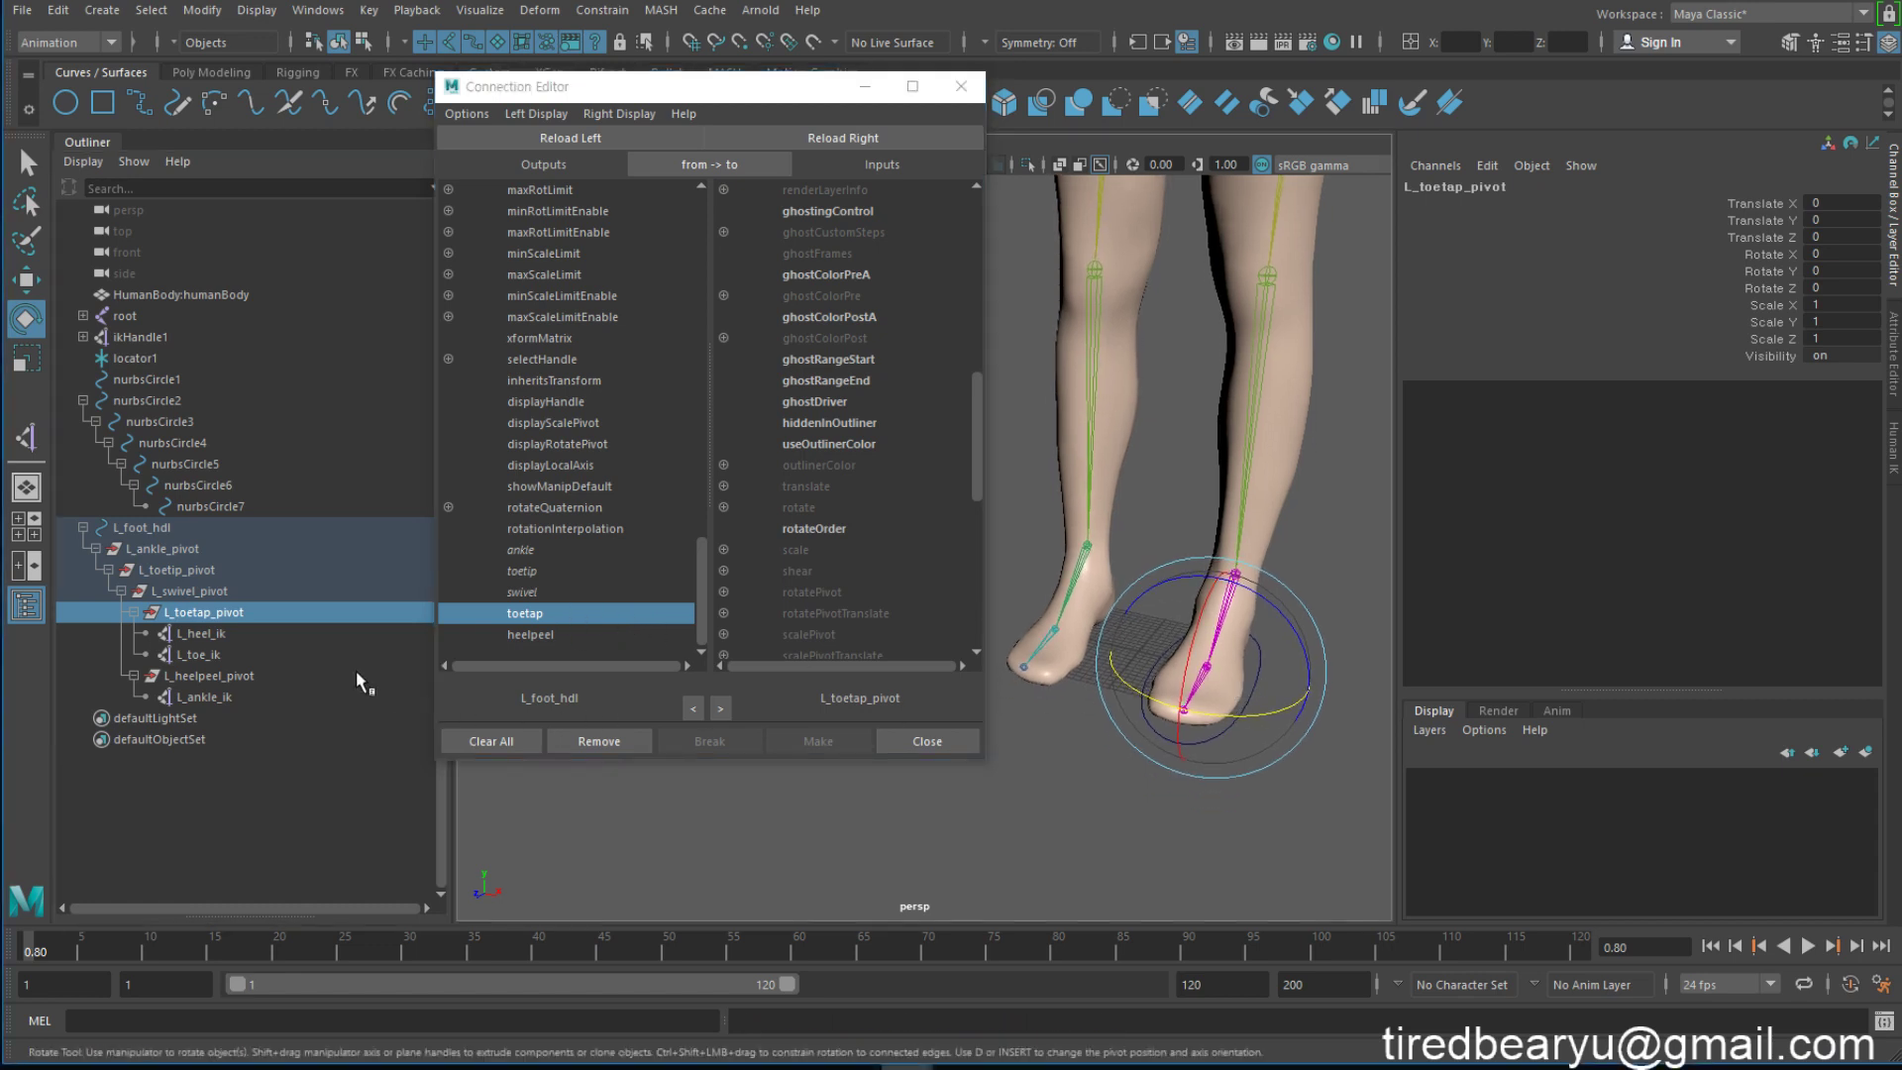
{"action": "middle_click_drag", "start_coordinate": [1250, 626], "coordinate": [1250, 661], "text": "alt"}
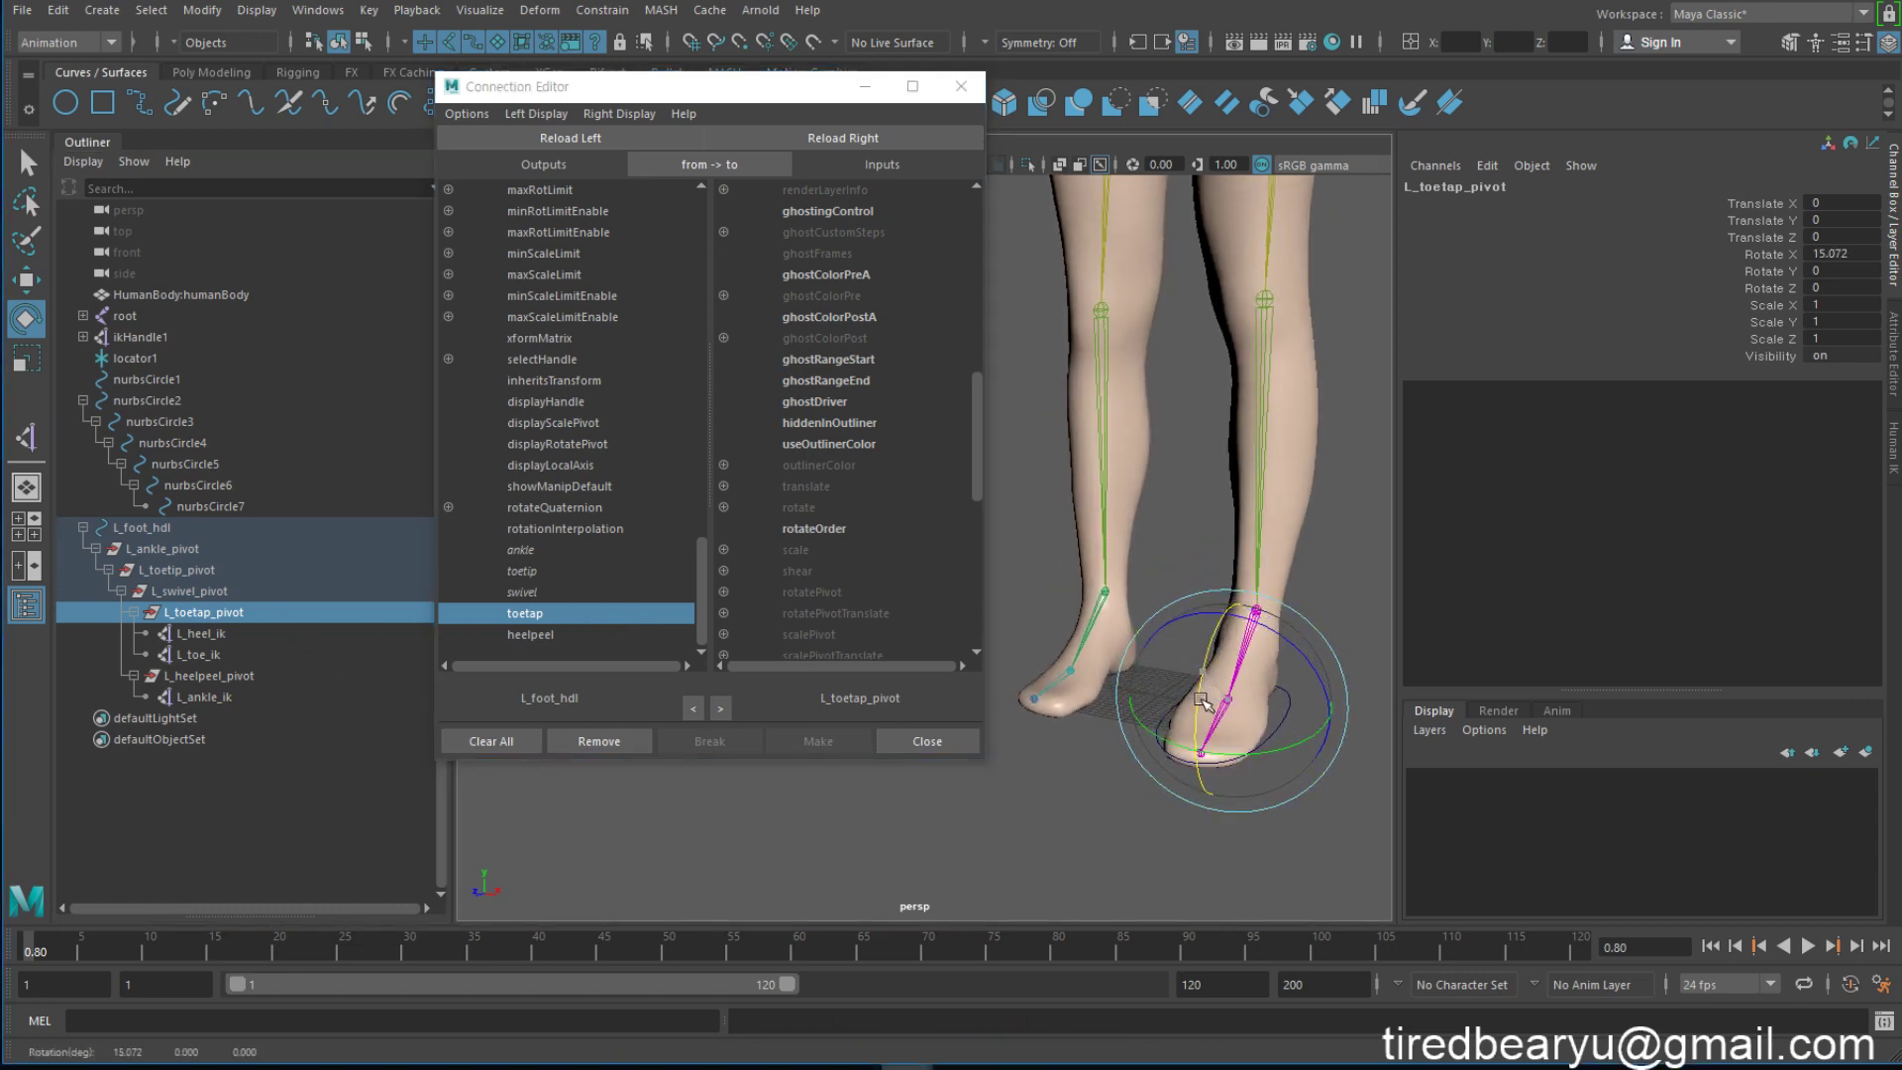
{"action": "left_click_drag", "start_coordinate": [1250, 662], "coordinate": [1246, 677]}
{"action": "key", "text": "ctrl+z"}
{"action": "key", "text": "ctrl+z"}
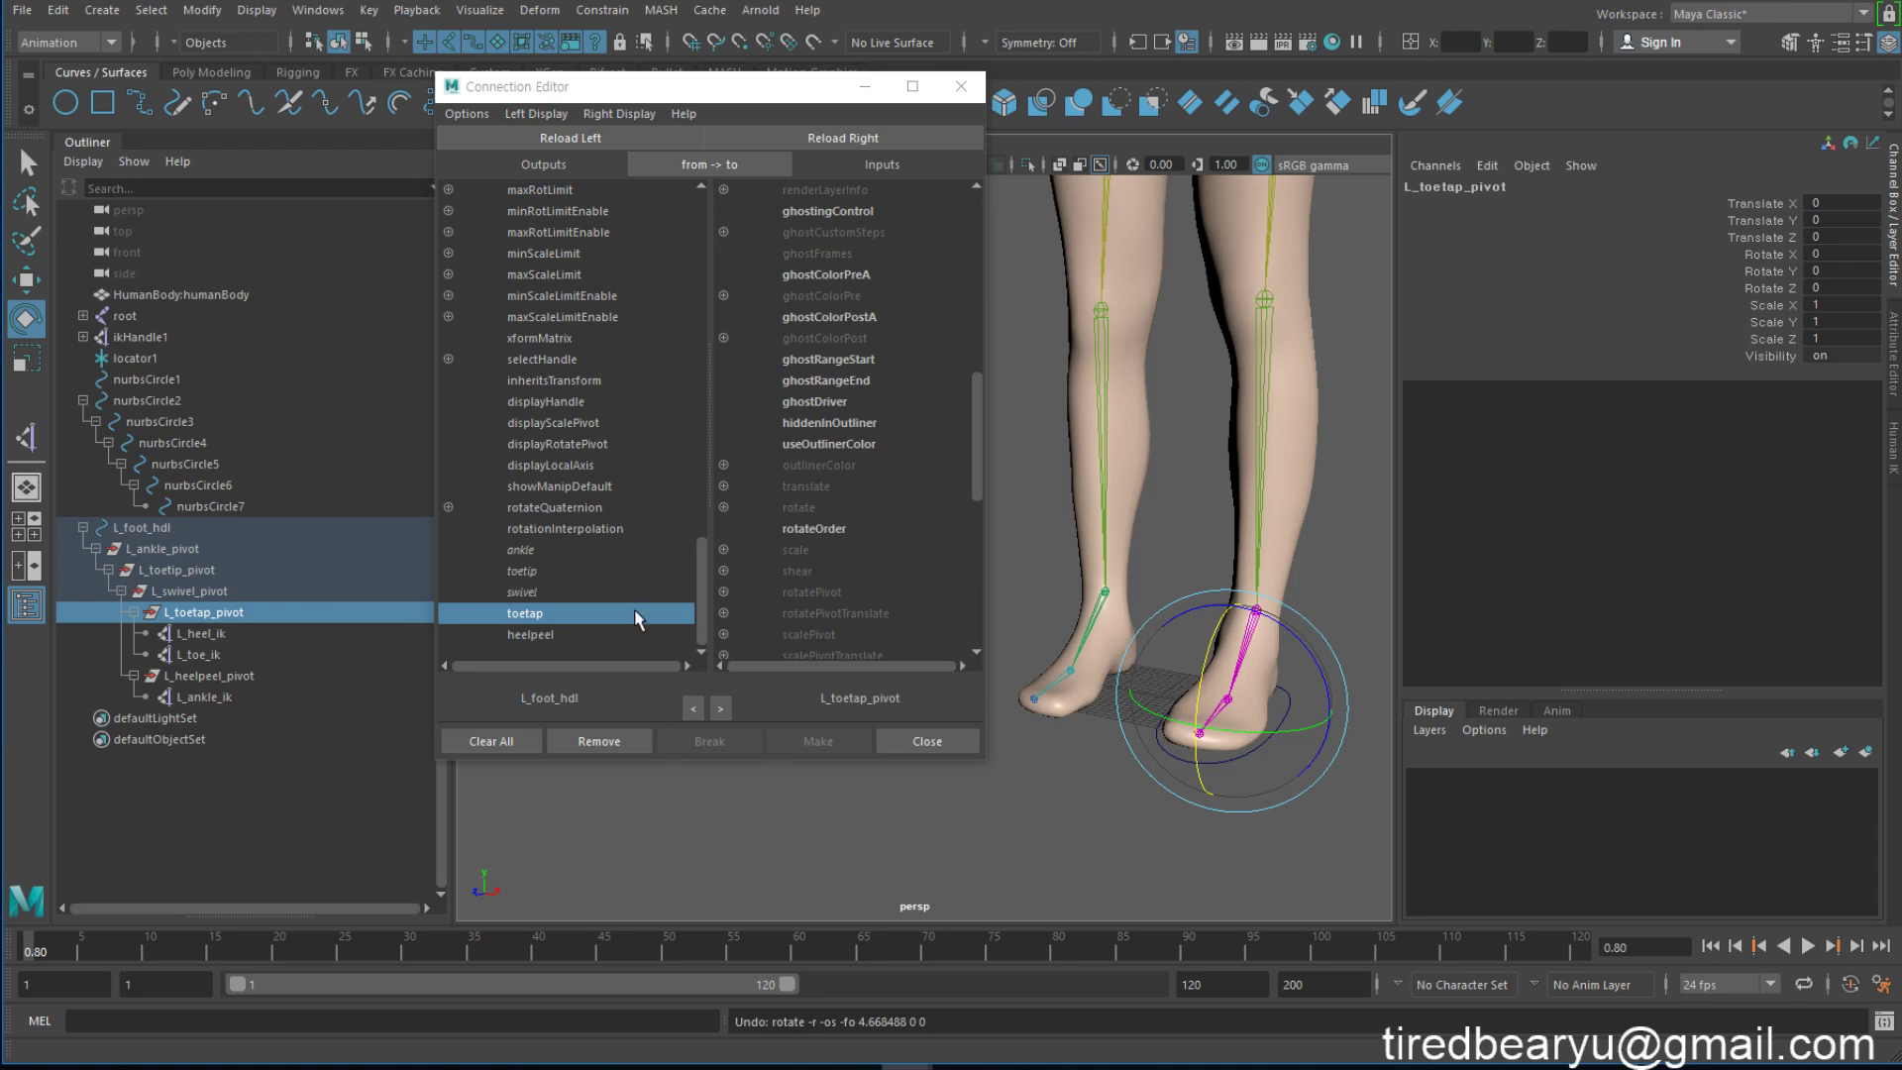
{"action": "left_click", "coordinate": [723, 507]}
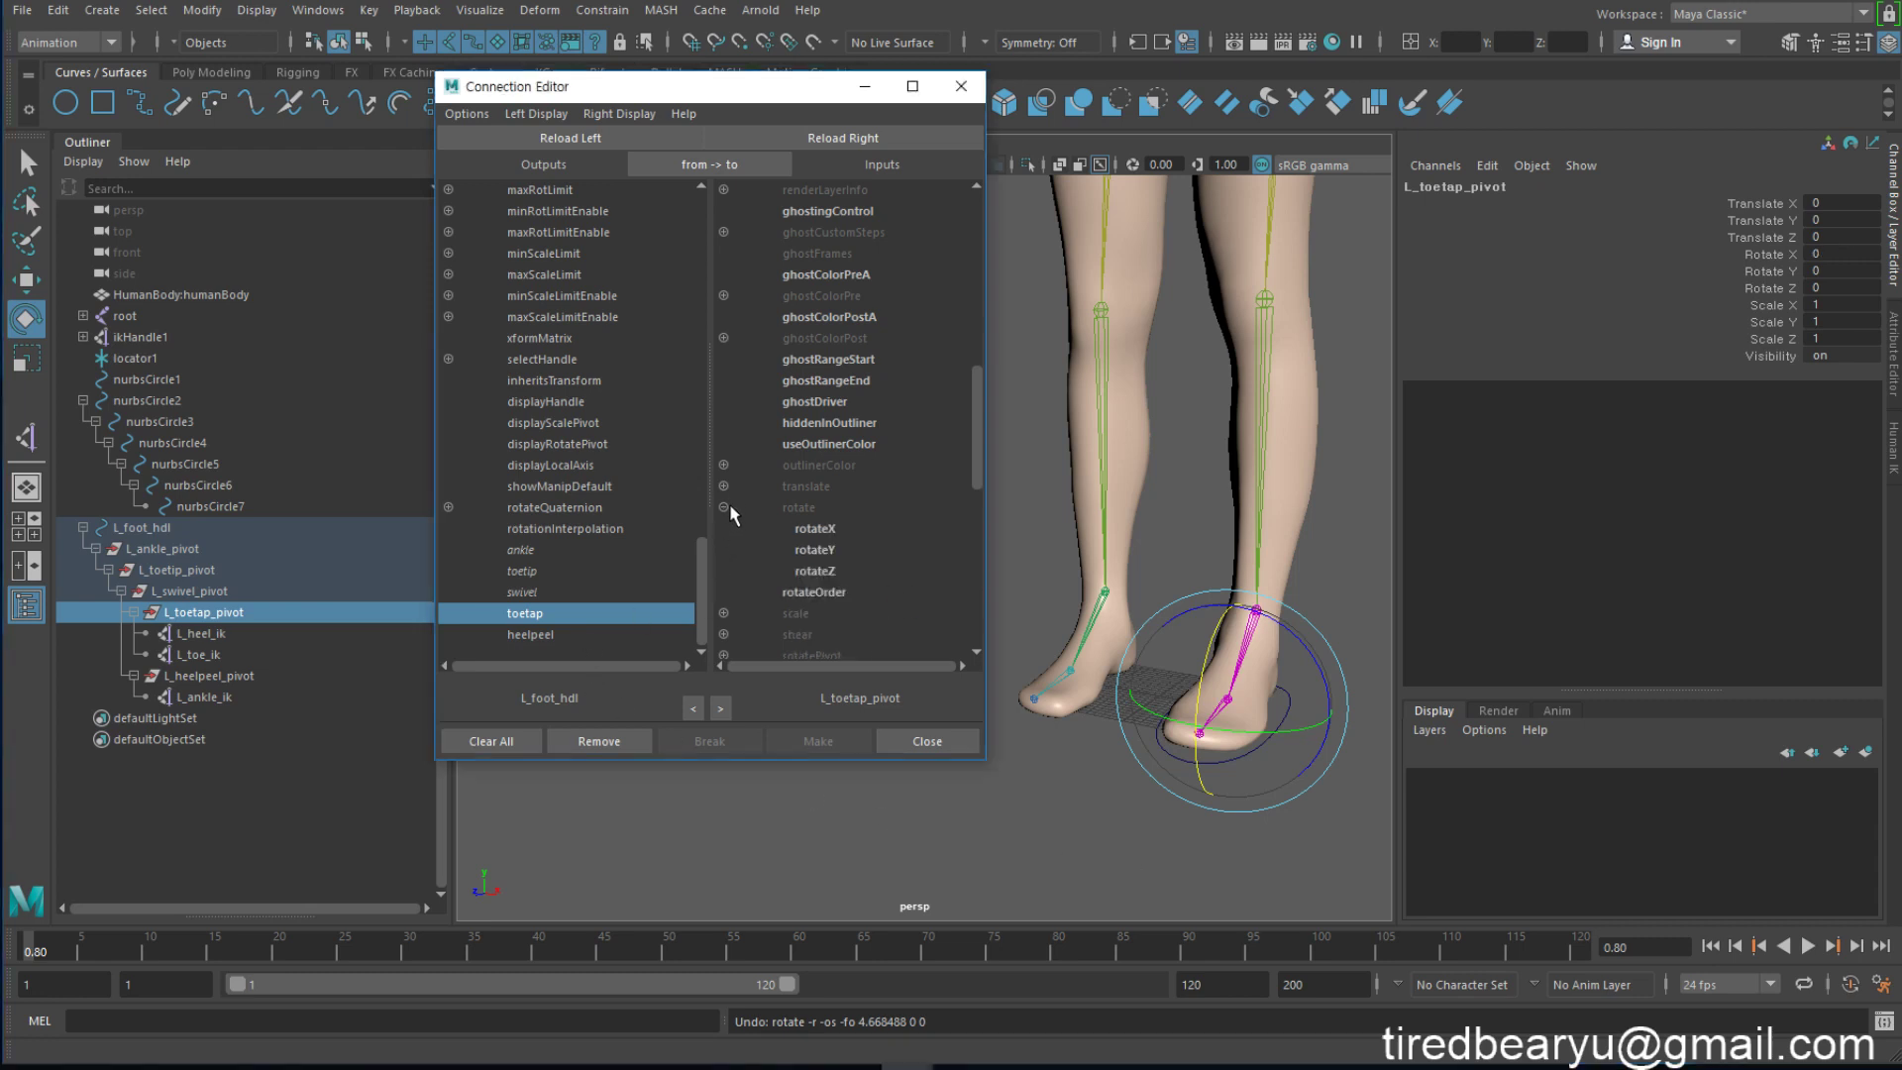
{"action": "left_click", "coordinate": [820, 529]}
{"action": "left_click", "coordinate": [588, 639]}
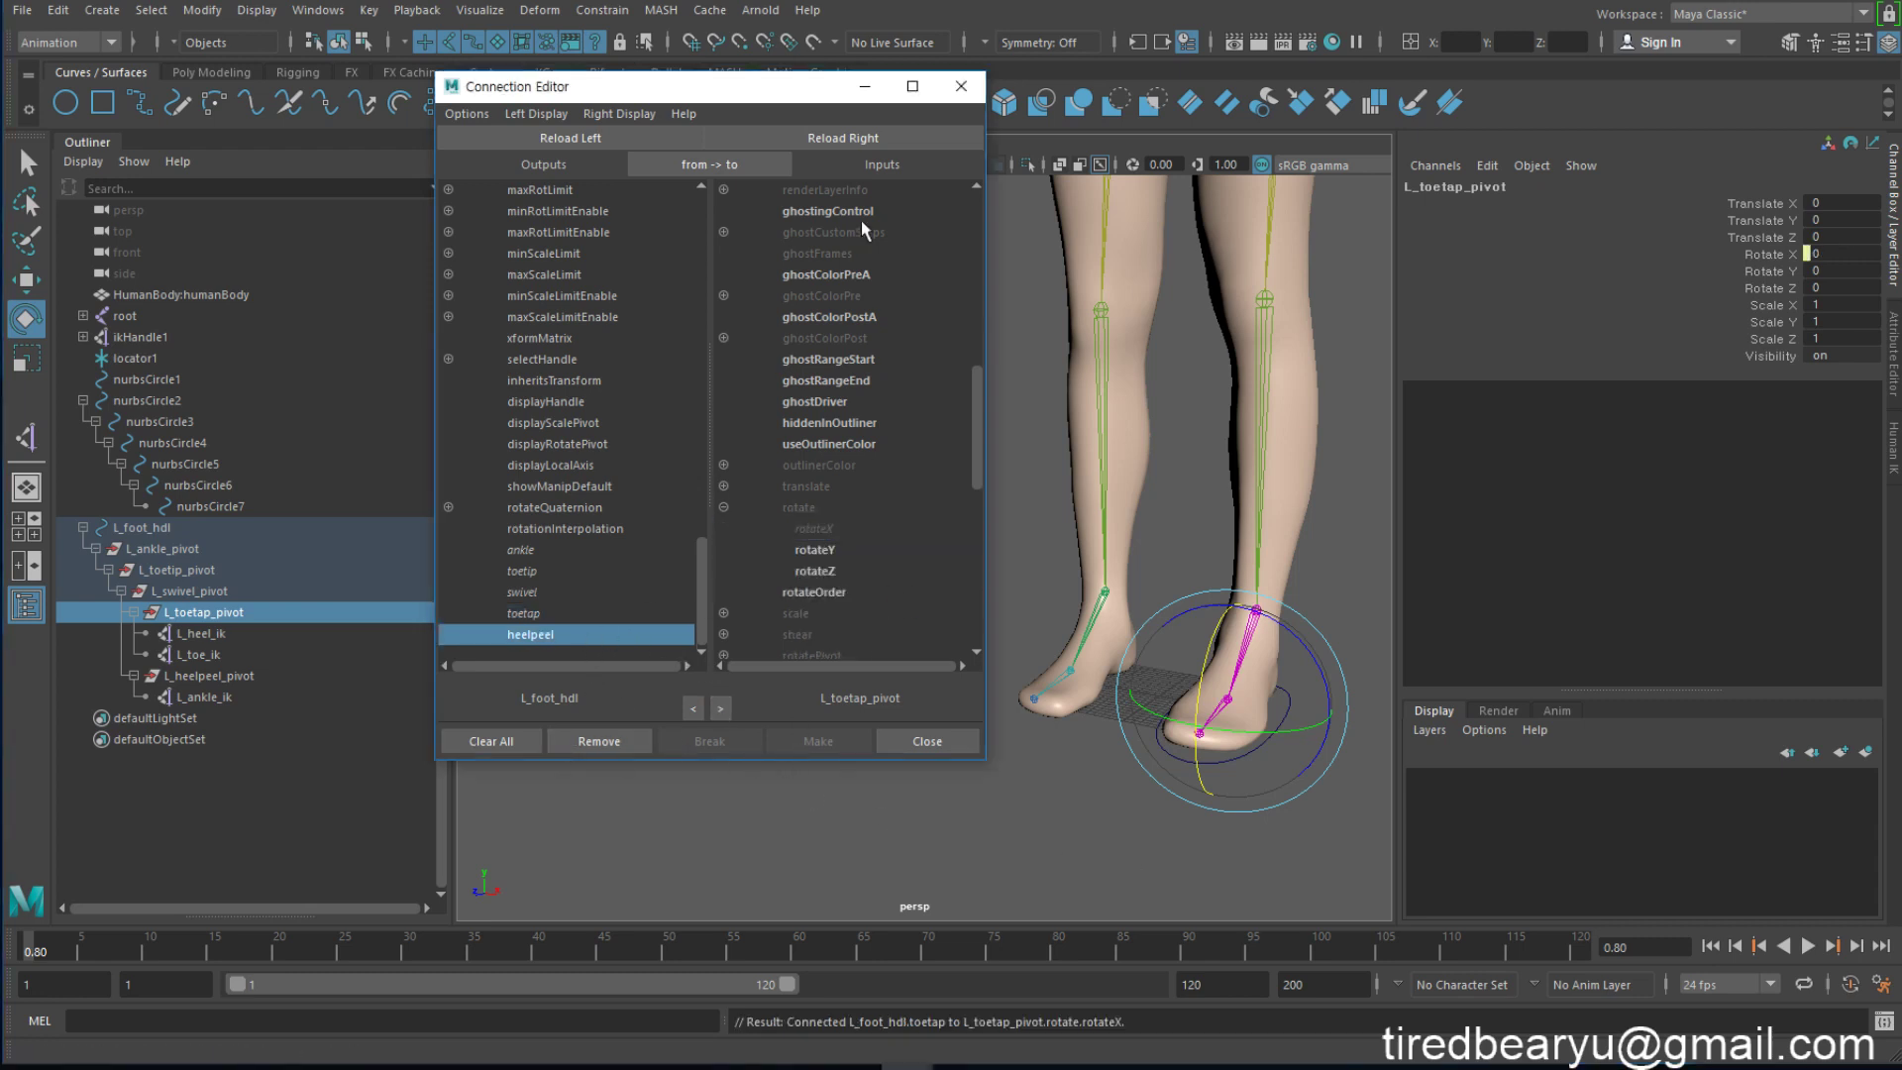
Step: Connect heelpeel to L_heelpeel_pivot's rotateX after test-rotating the pivot, then close the Connection Editor
{"action": "left_click", "coordinate": [877, 137]}
{"action": "left_click", "coordinate": [287, 678]}
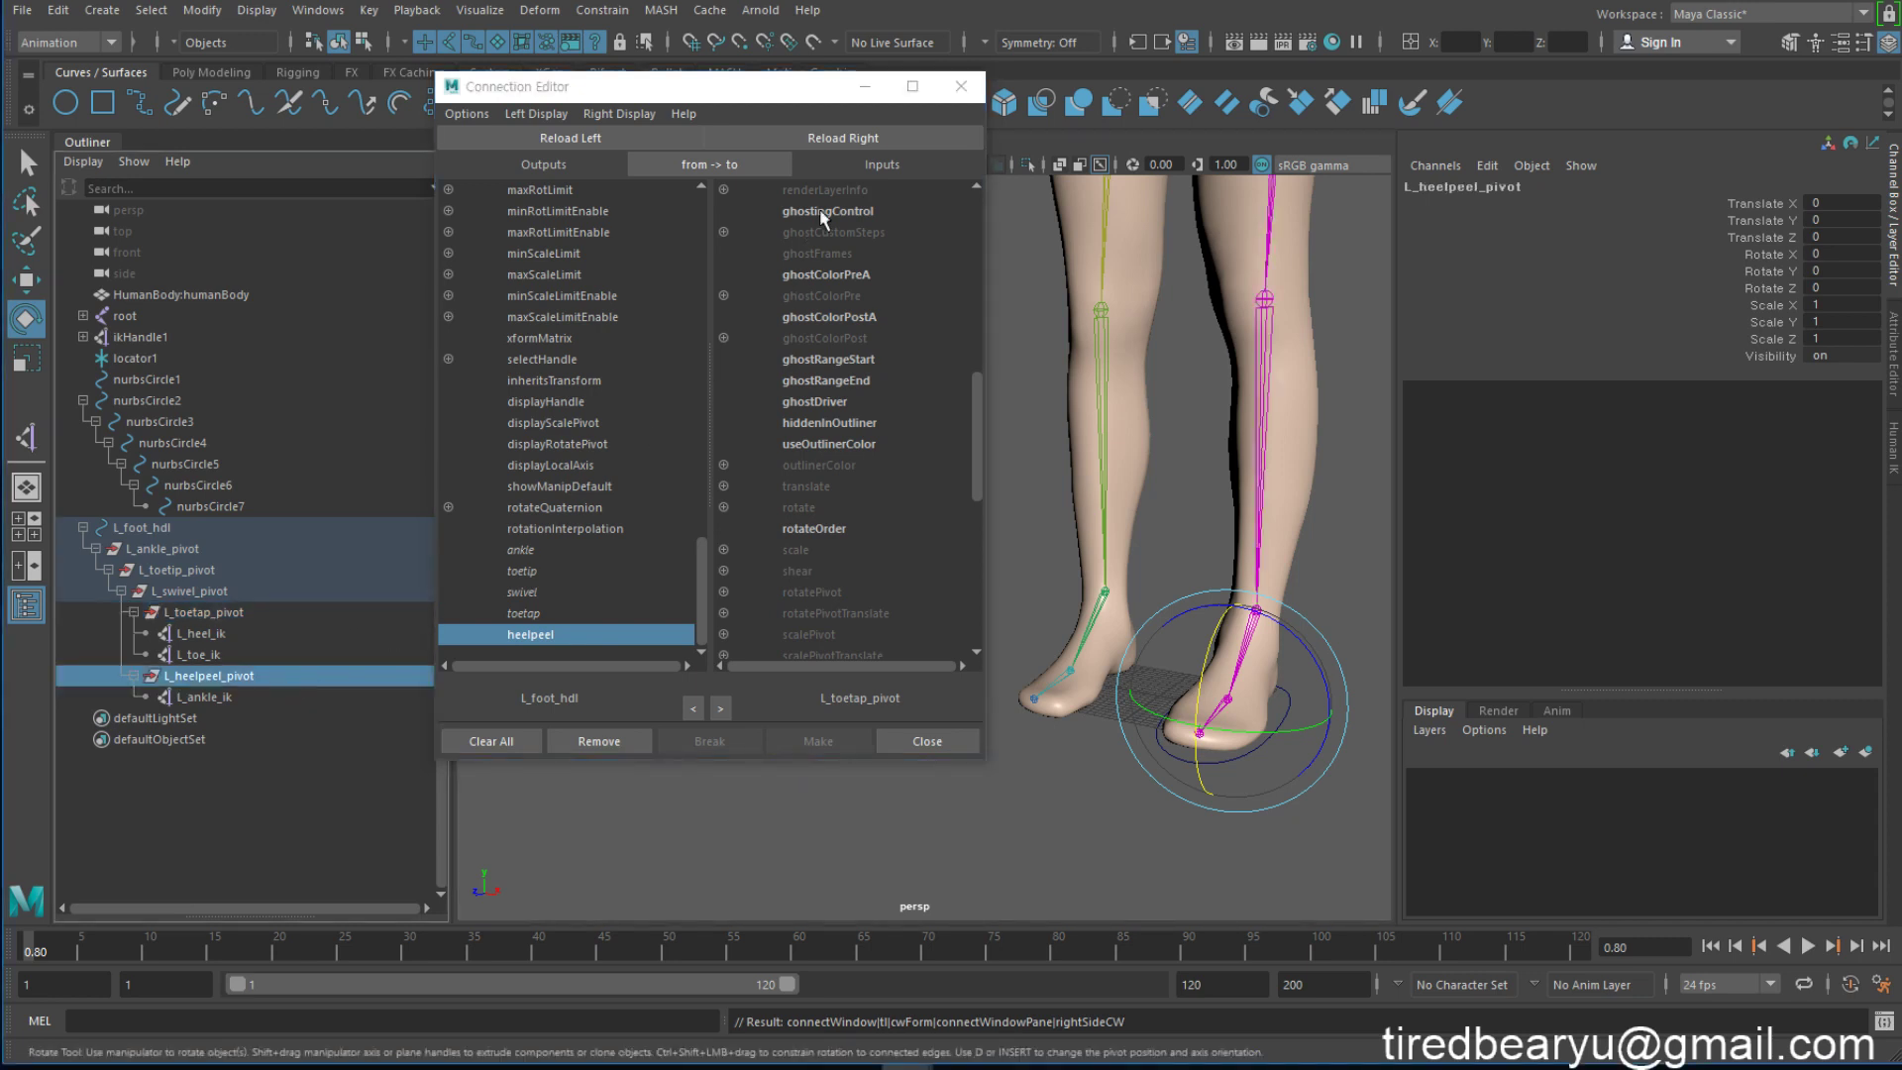
{"action": "left_click", "coordinate": [871, 136]}
{"action": "left_click", "coordinate": [220, 683]}
{"action": "left_click_drag", "start_coordinate": [1224, 663], "coordinate": [1189, 792]}
{"action": "key", "text": "ctrl+z"}
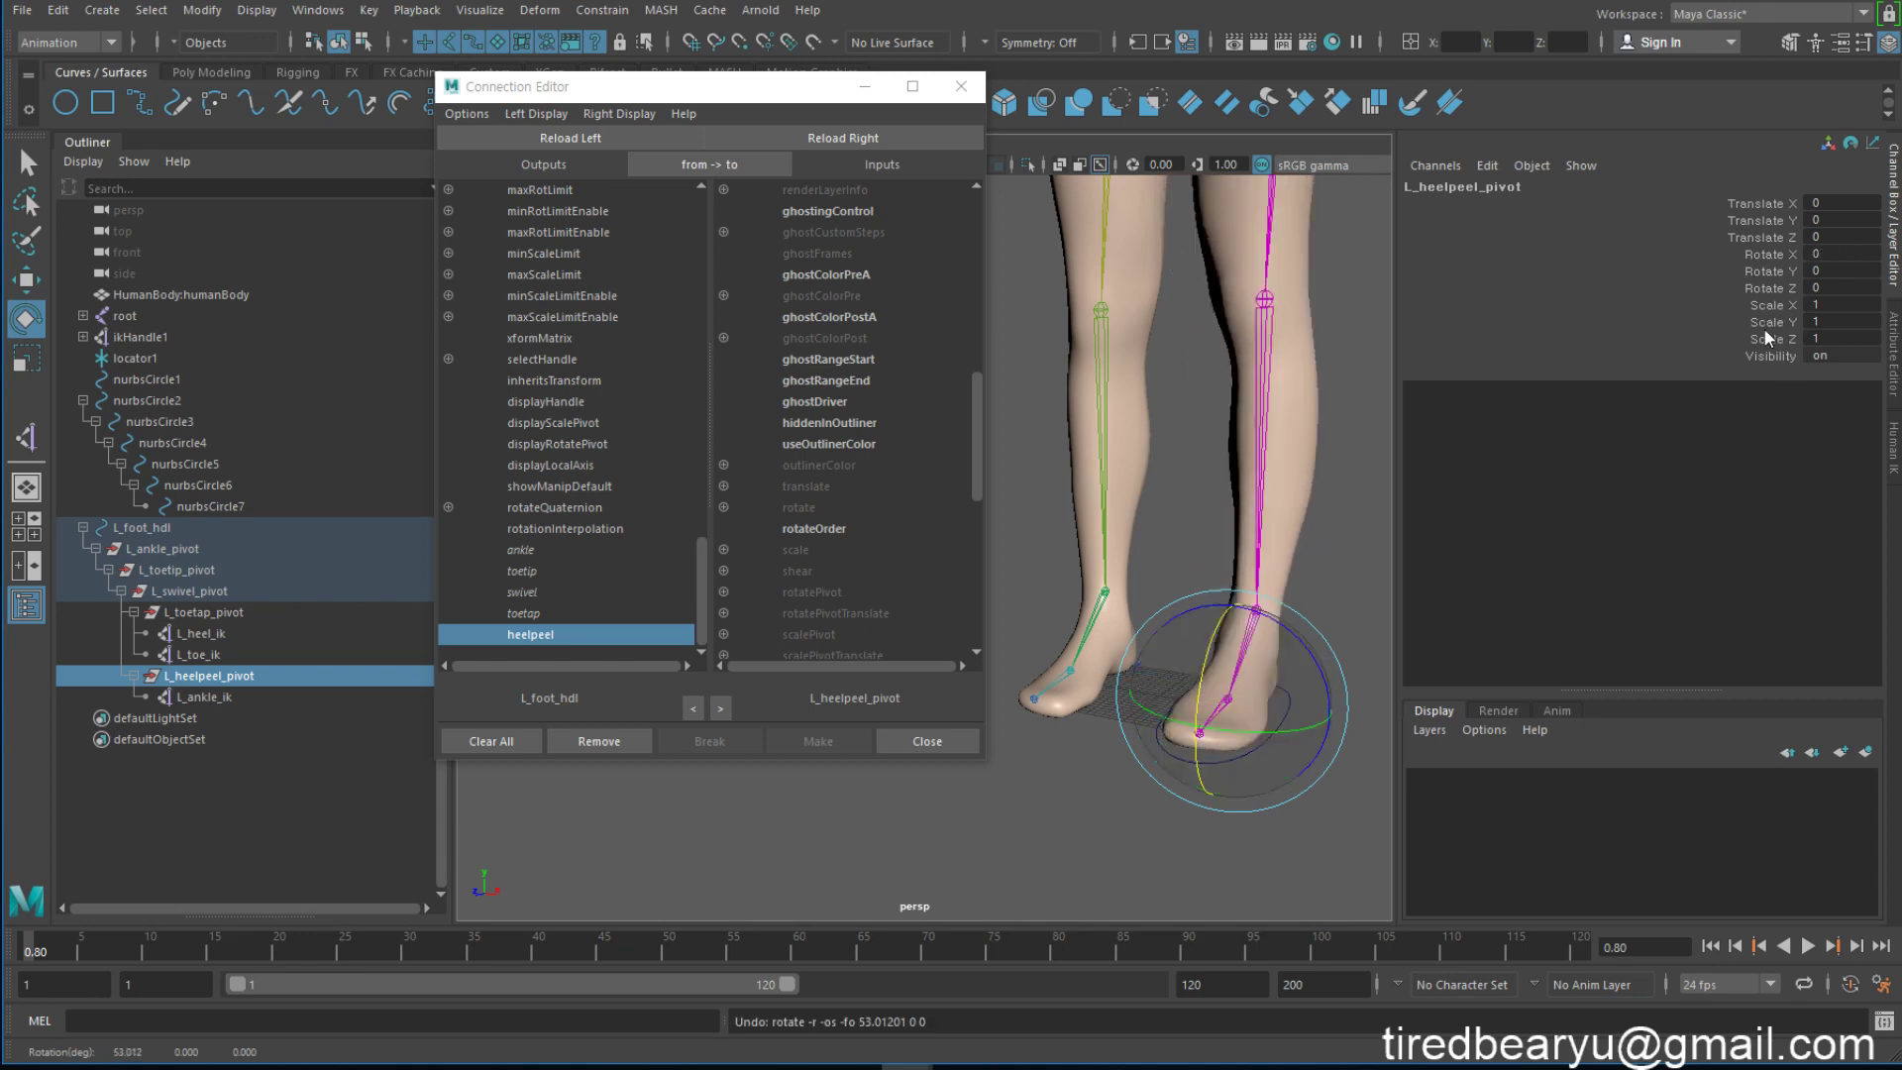
{"action": "left_click", "coordinate": [725, 506]}
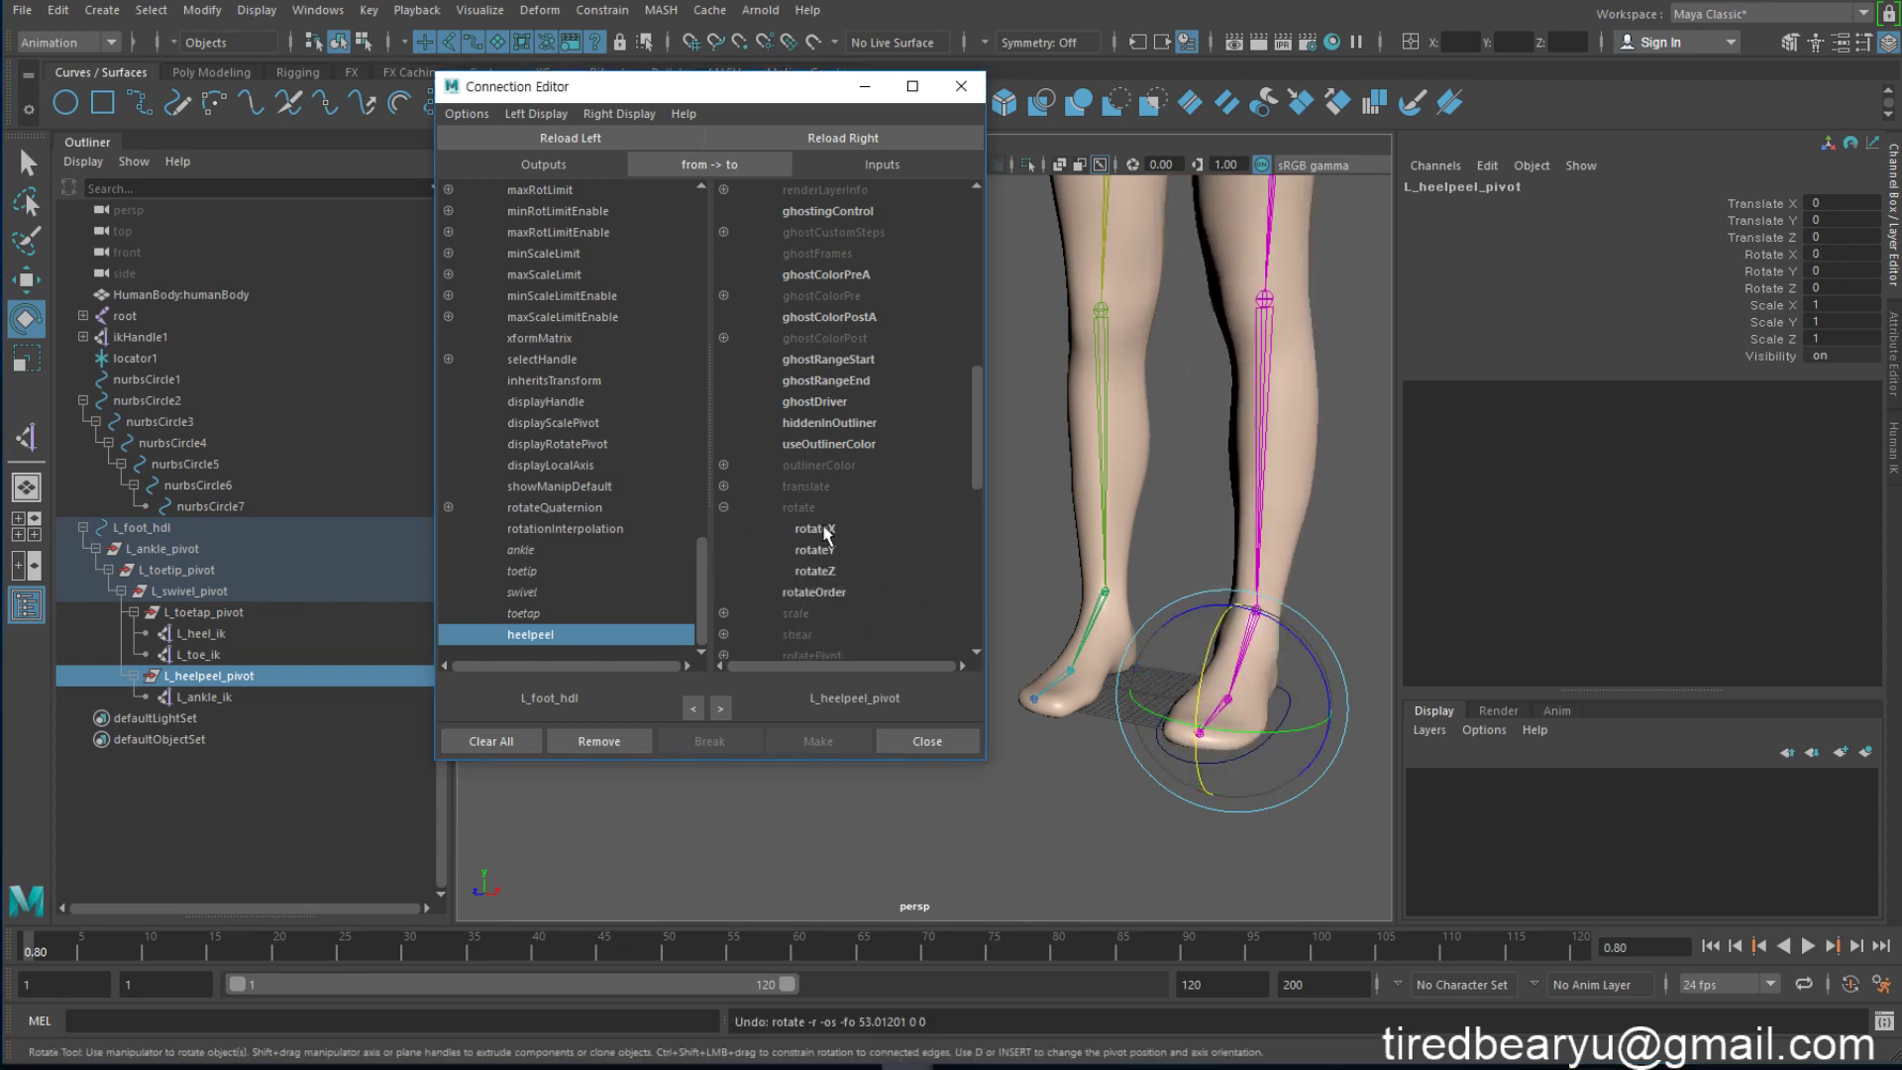
{"action": "left_click", "coordinate": [823, 528]}
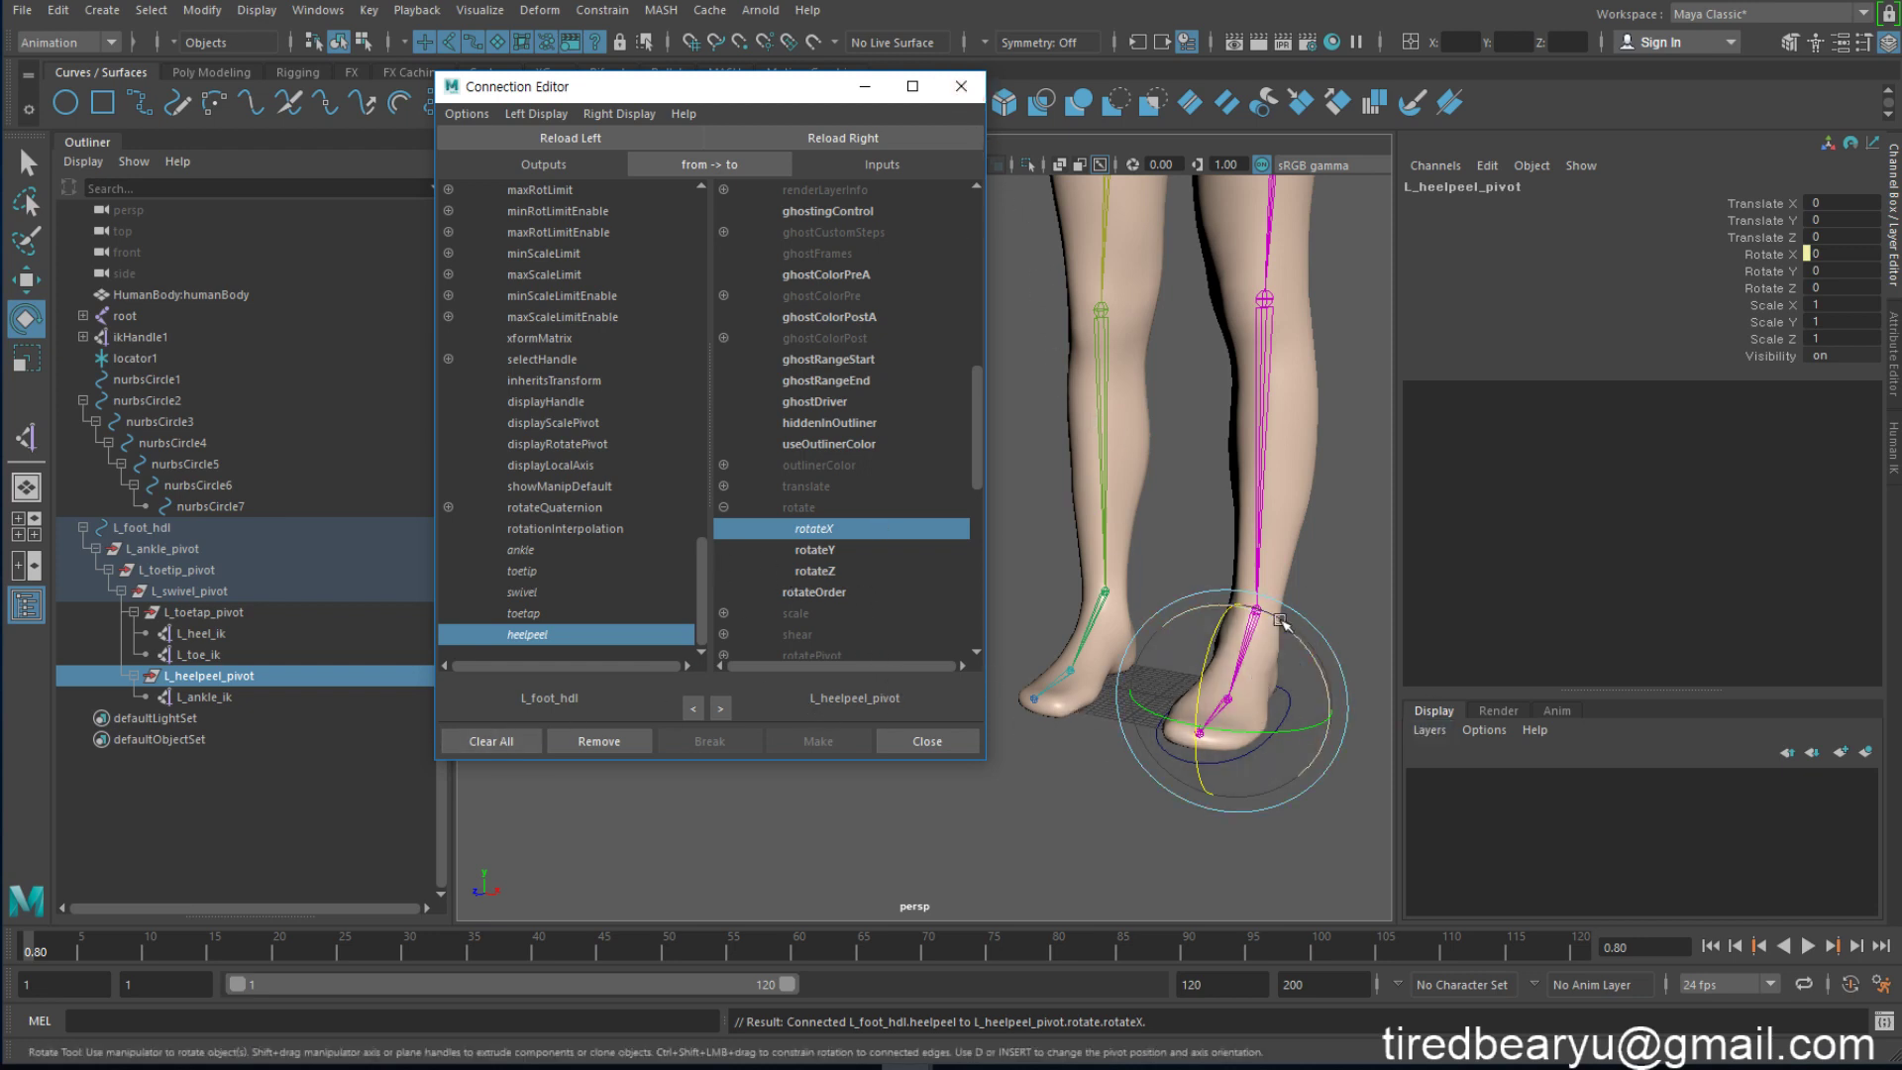
{"action": "left_click", "coordinate": [971, 95]}
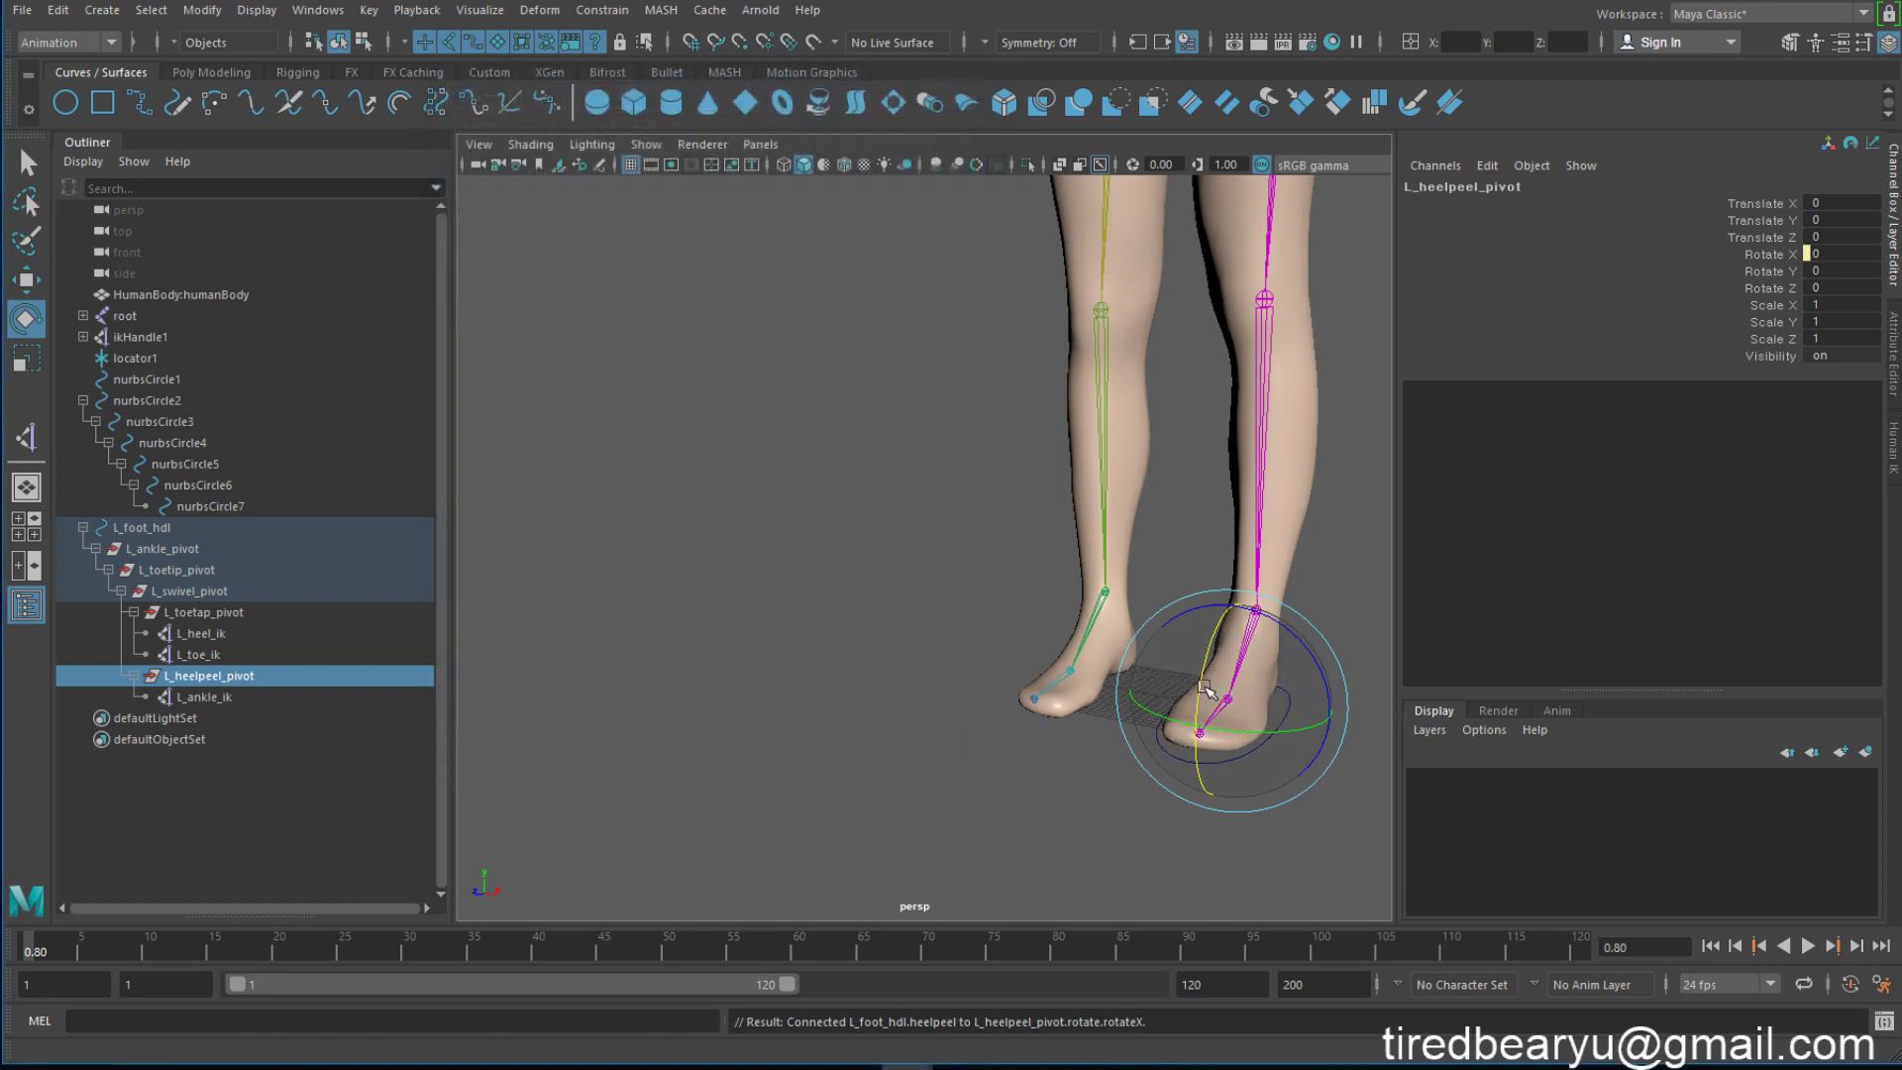
Step: Select L_foot_hdl and test the Ankle roll (to 13.8) and Toetip bend
{"action": "middle_click_drag", "start_coordinate": [1326, 724], "coordinate": [1168, 645], "text": "alt"}
{"action": "key", "text": "q"}
{"action": "left_click", "coordinate": [1122, 645]}
{"action": "left_click_drag", "start_coordinate": [1122, 645], "coordinate": [1124, 649]}
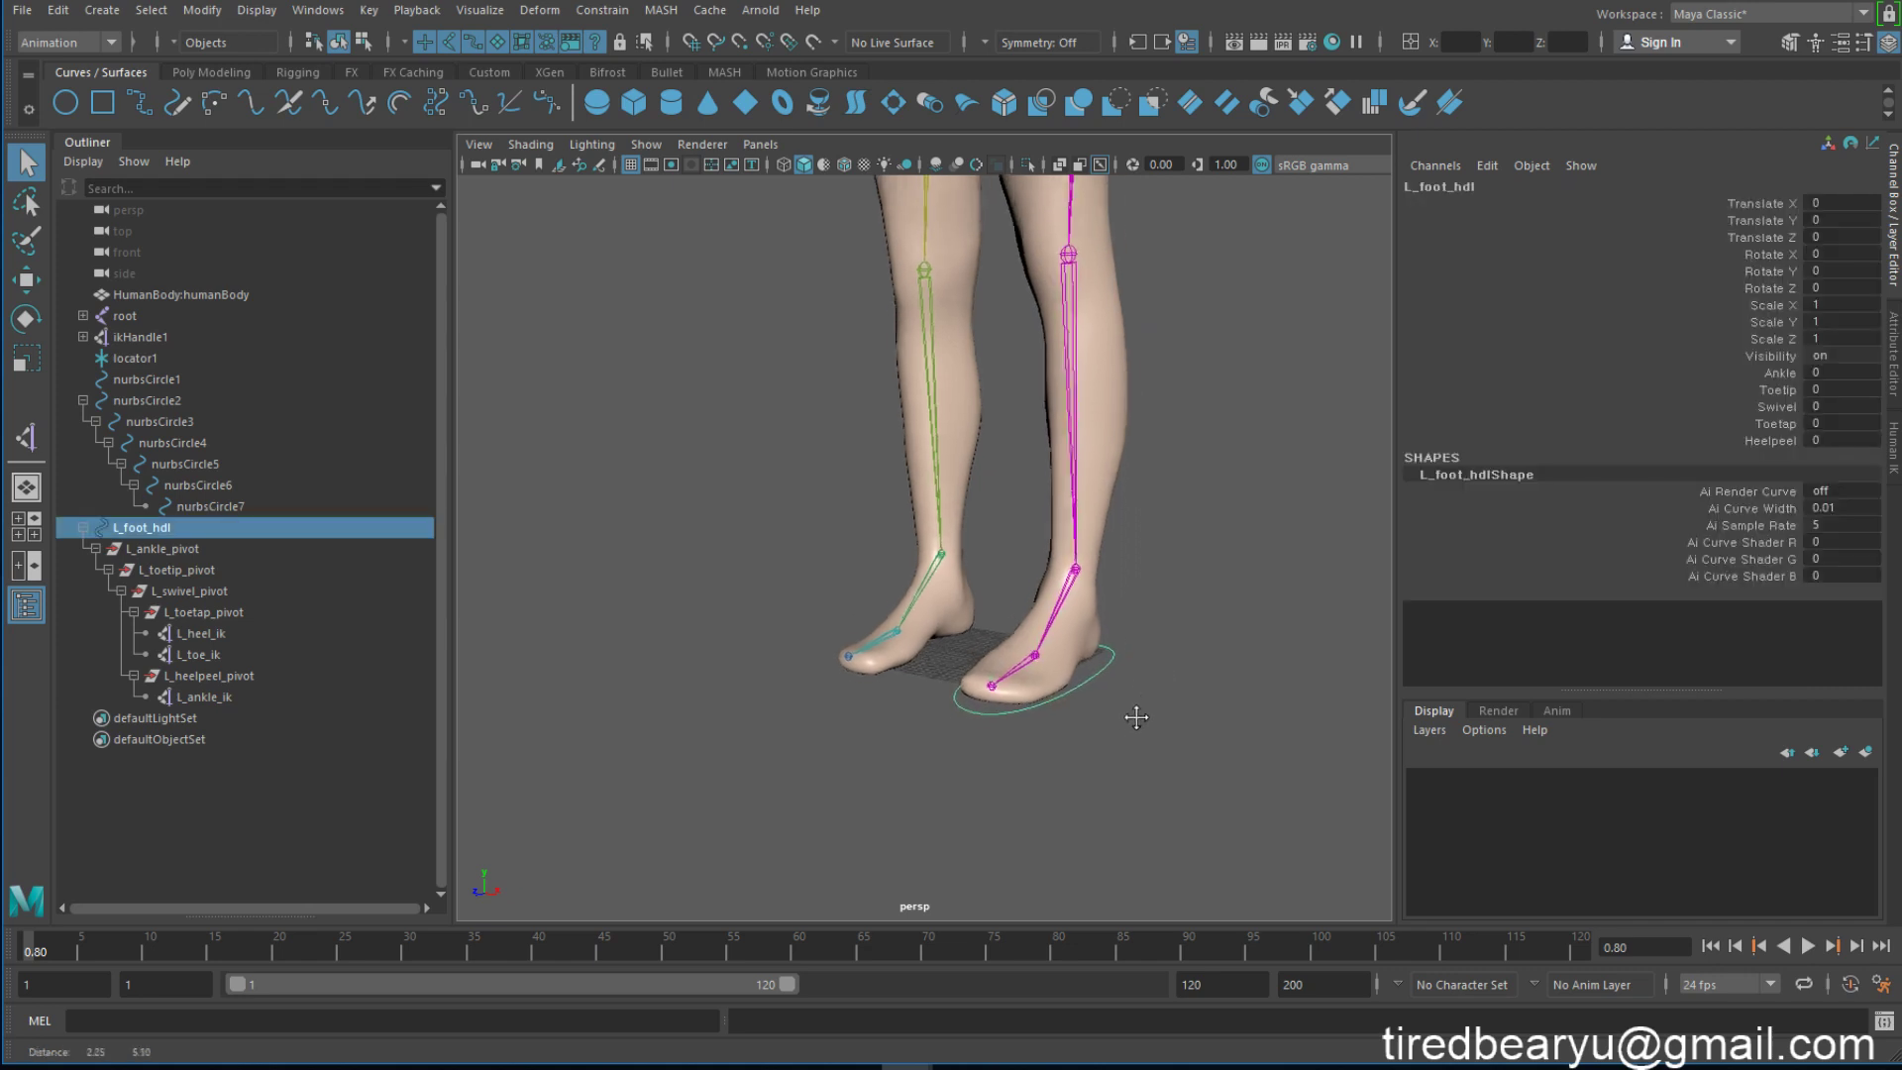
{"action": "right_click_drag", "start_coordinate": [1137, 713], "coordinate": [1278, 671], "text": "alt"}
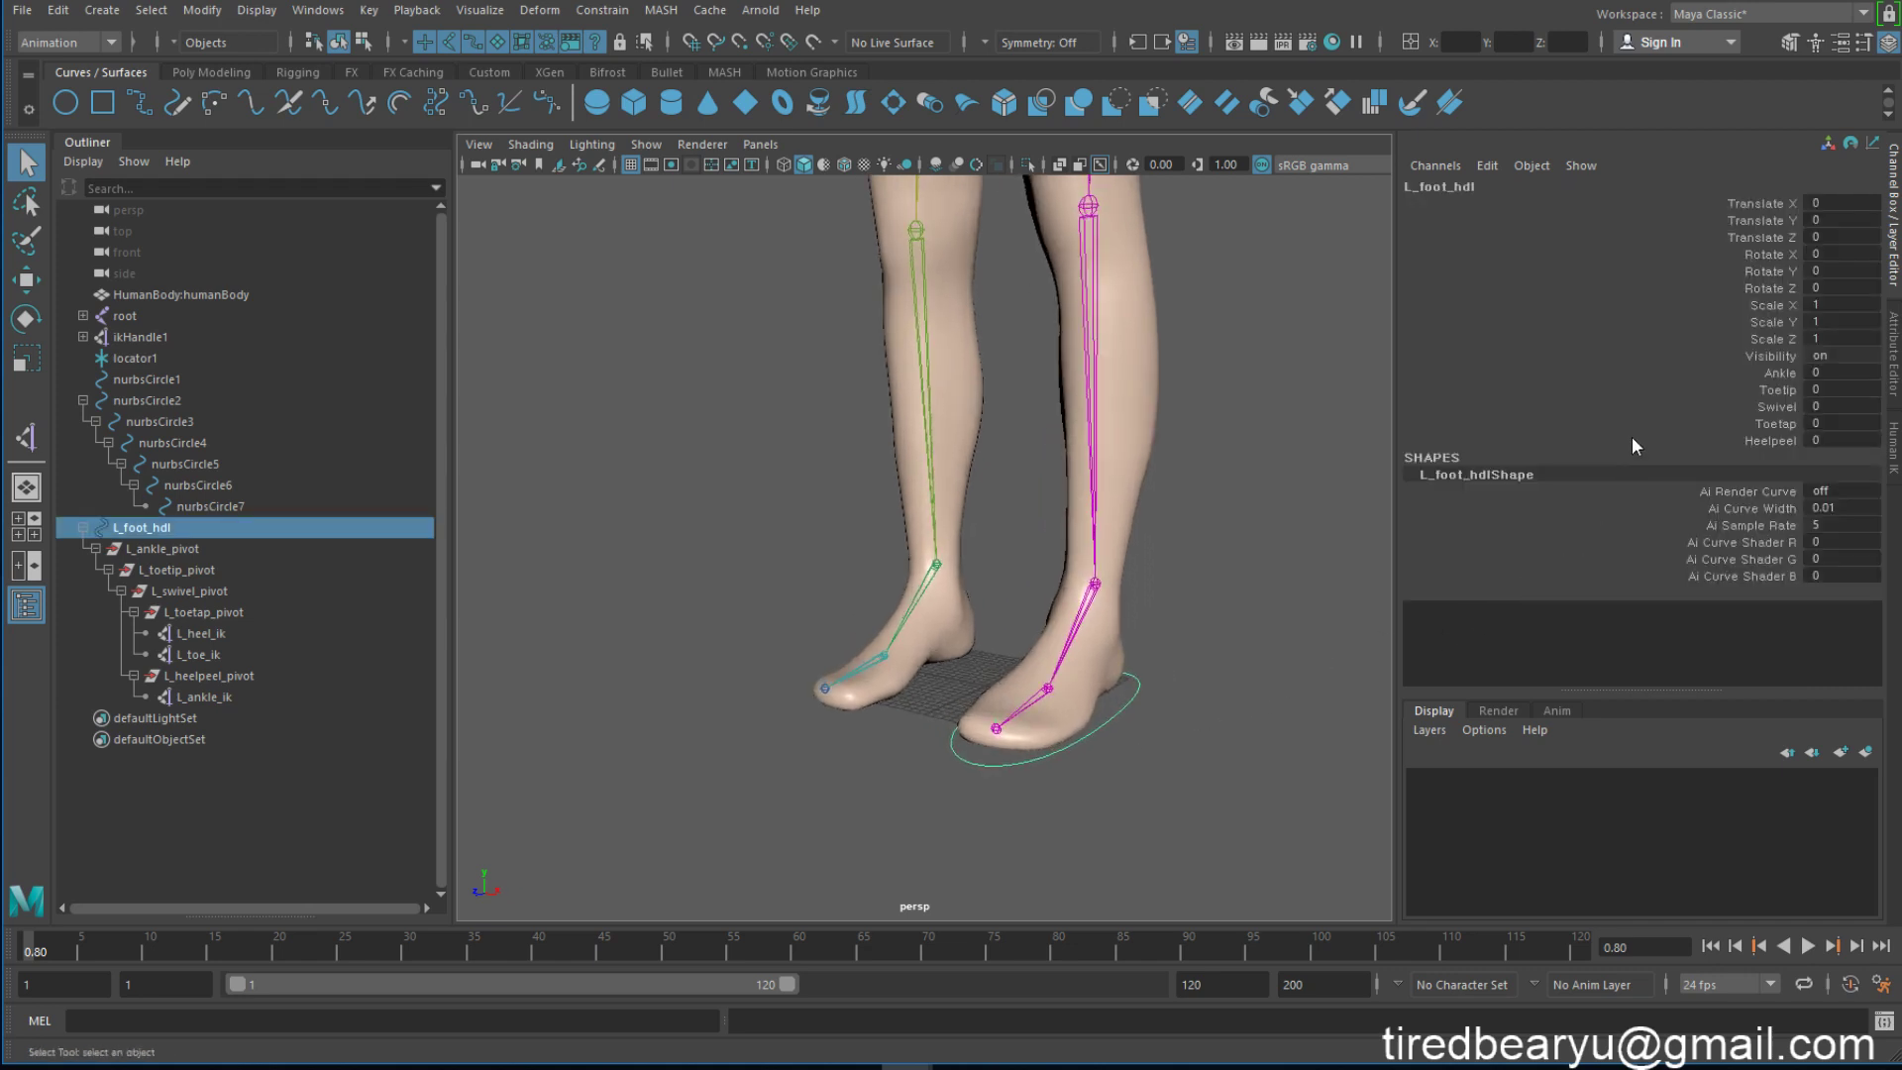
{"action": "left_click", "coordinate": [1773, 372]}
{"action": "mouse_move", "coordinate": [1773, 372]}
{"action": "middle_mouse_down"}
{"action": "mouse_move", "coordinate": [1625, 419]}
{"action": "mouse_move", "coordinate": [1774, 400]}
{"action": "middle_mouse_up"}
{"action": "left_click", "coordinate": [1778, 390]}
{"action": "mouse_move", "coordinate": [1217, 542]}
{"action": "middle_mouse_down"}
{"action": "mouse_move", "coordinate": [943, 544]}
{"action": "mouse_move", "coordinate": [1630, 551]}
{"action": "middle_mouse_up"}
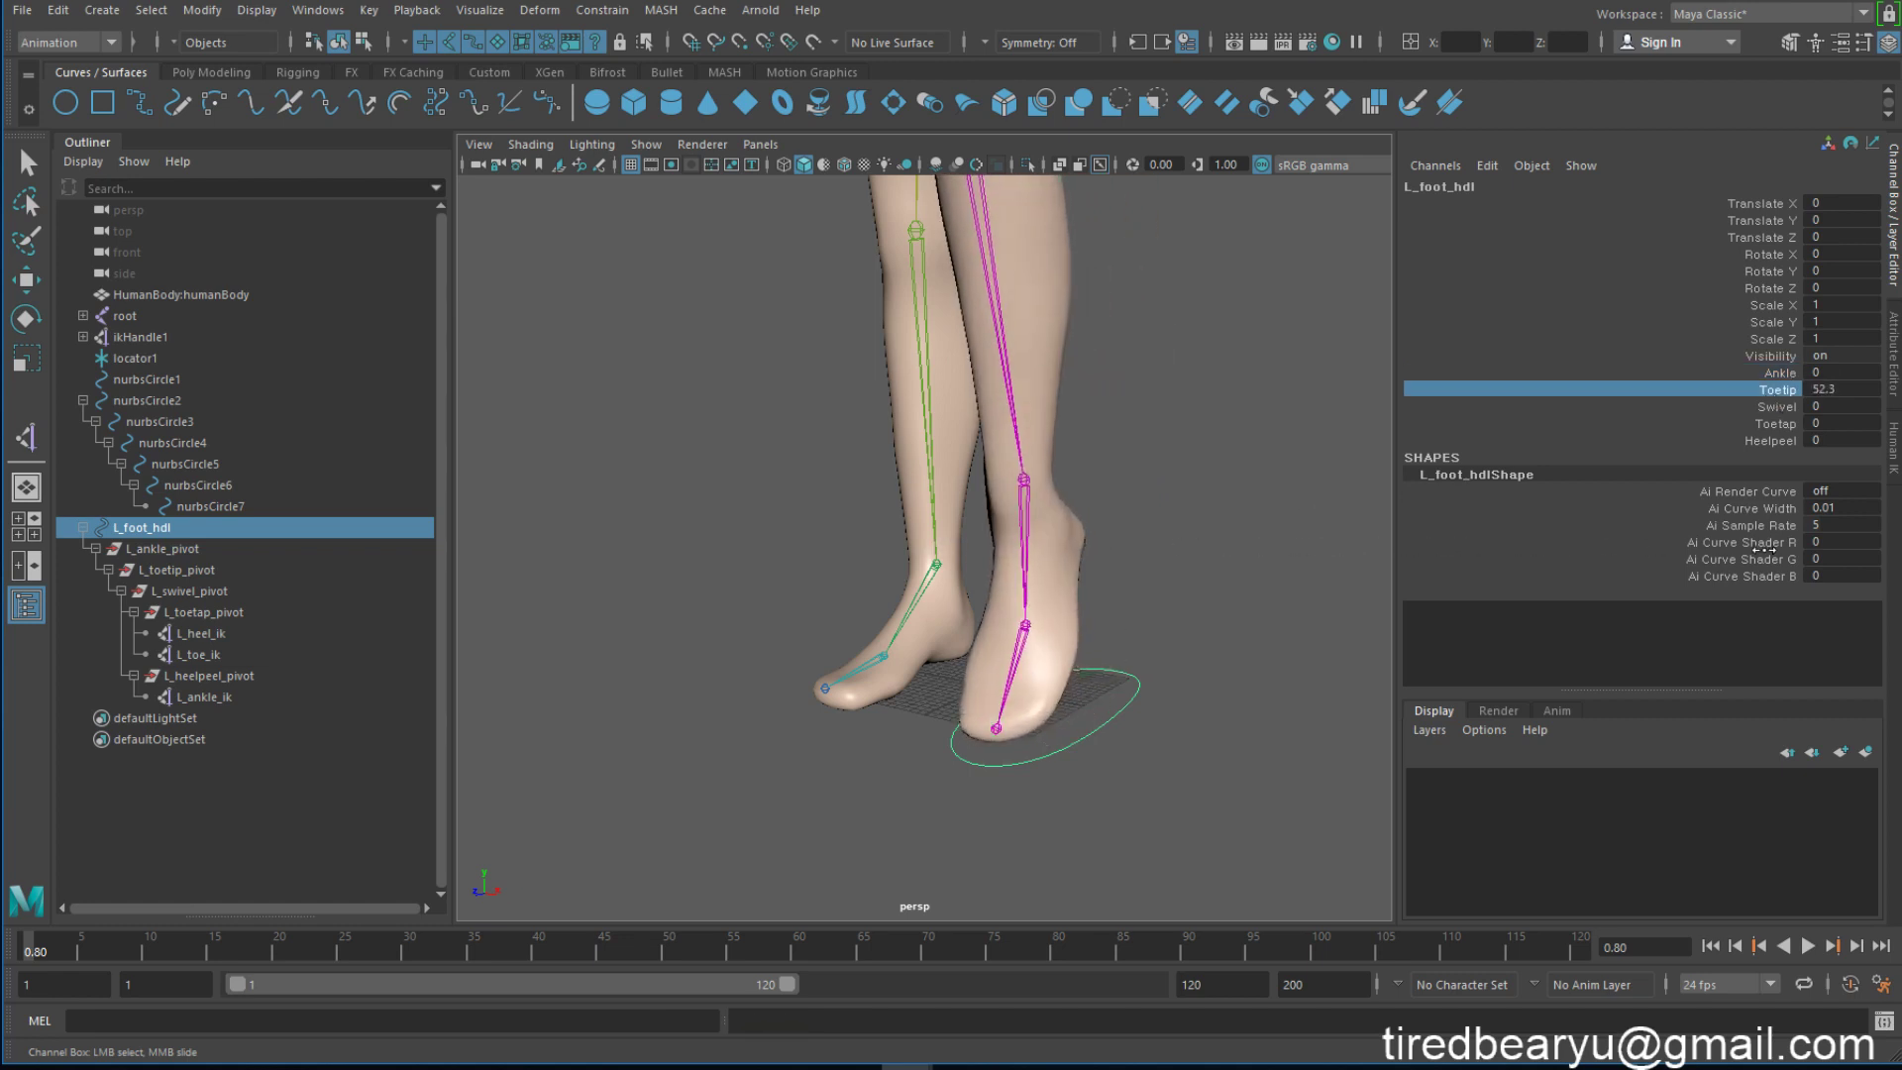
Step: Test the Swivel, Toetap and Heelpeel attributes on the foot, undoing each change
{"action": "left_click", "coordinate": [1777, 406]}
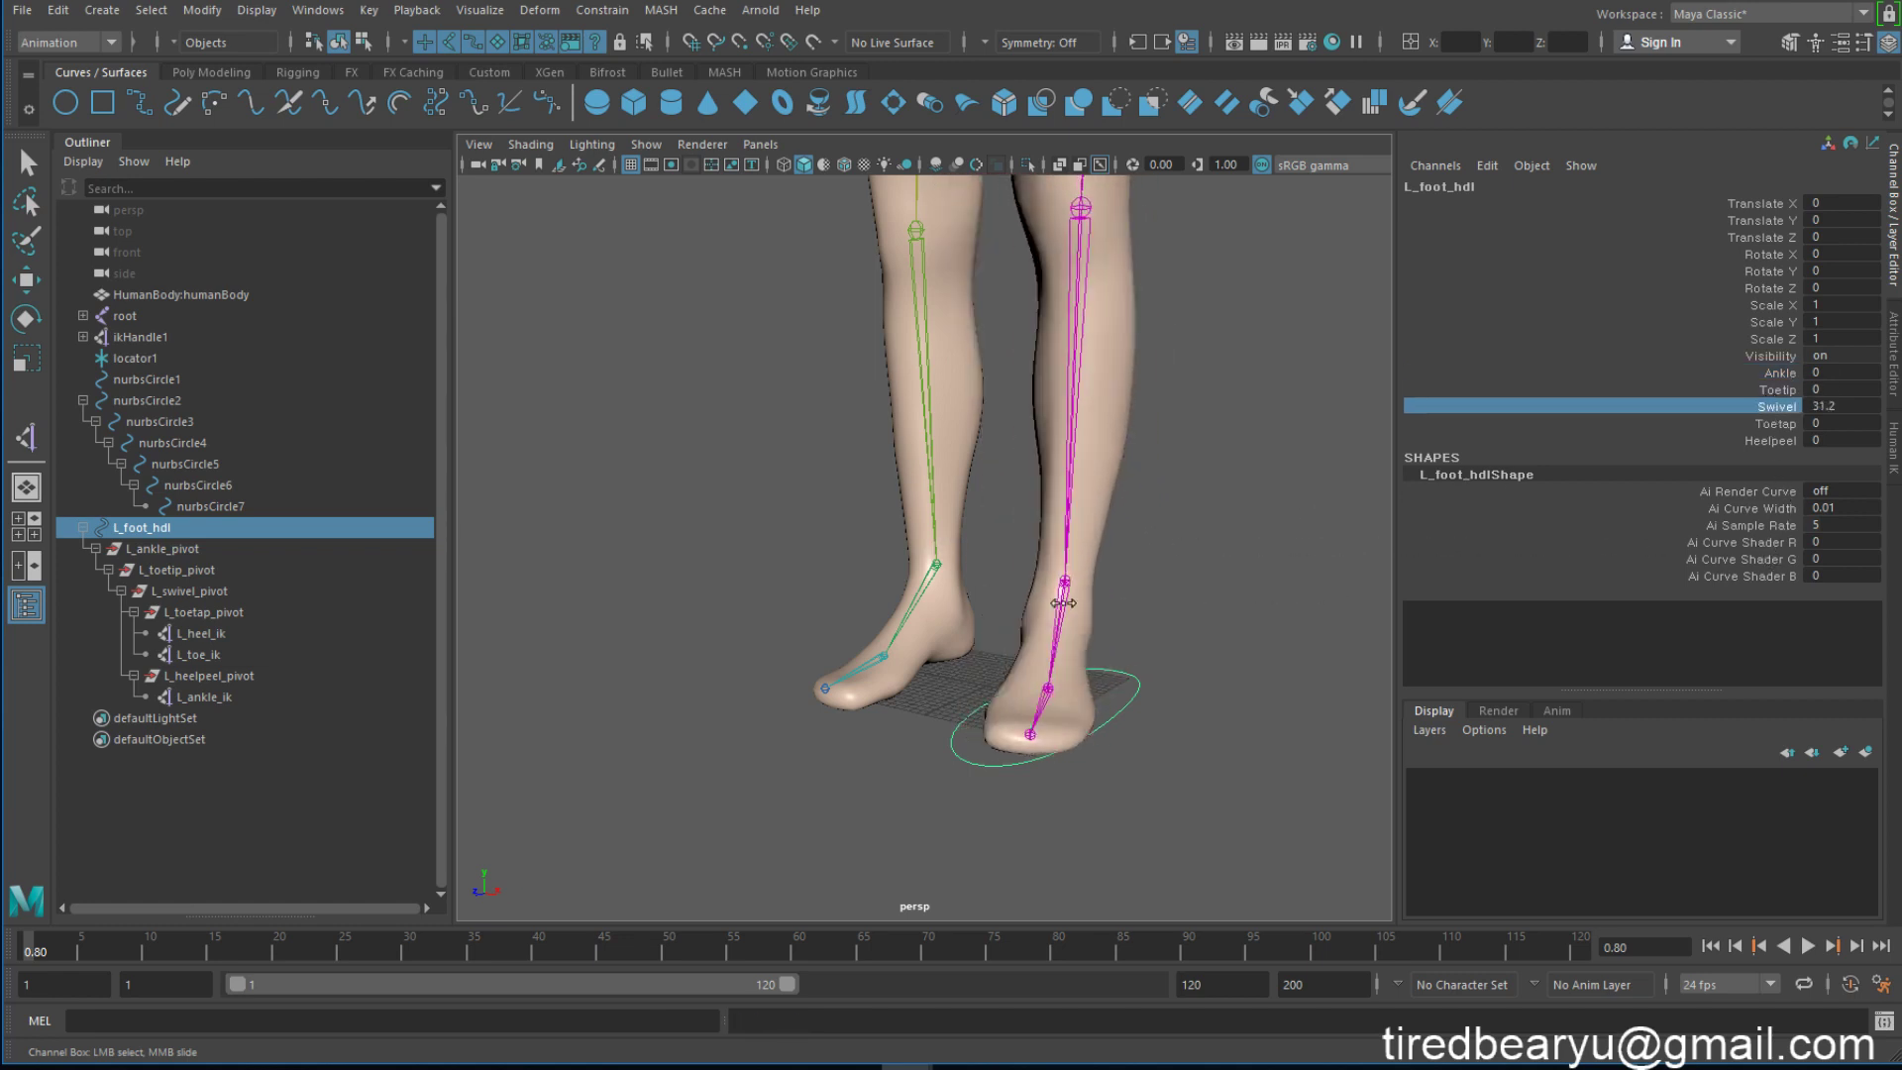
{"action": "middle_click_drag", "start_coordinate": [1287, 594], "coordinate": [1179, 584]}
{"action": "key", "text": "ctrl+z"}
{"action": "left_click", "coordinate": [1752, 424]}
{"action": "middle_click_drag", "start_coordinate": [973, 471], "coordinate": [711, 488]}
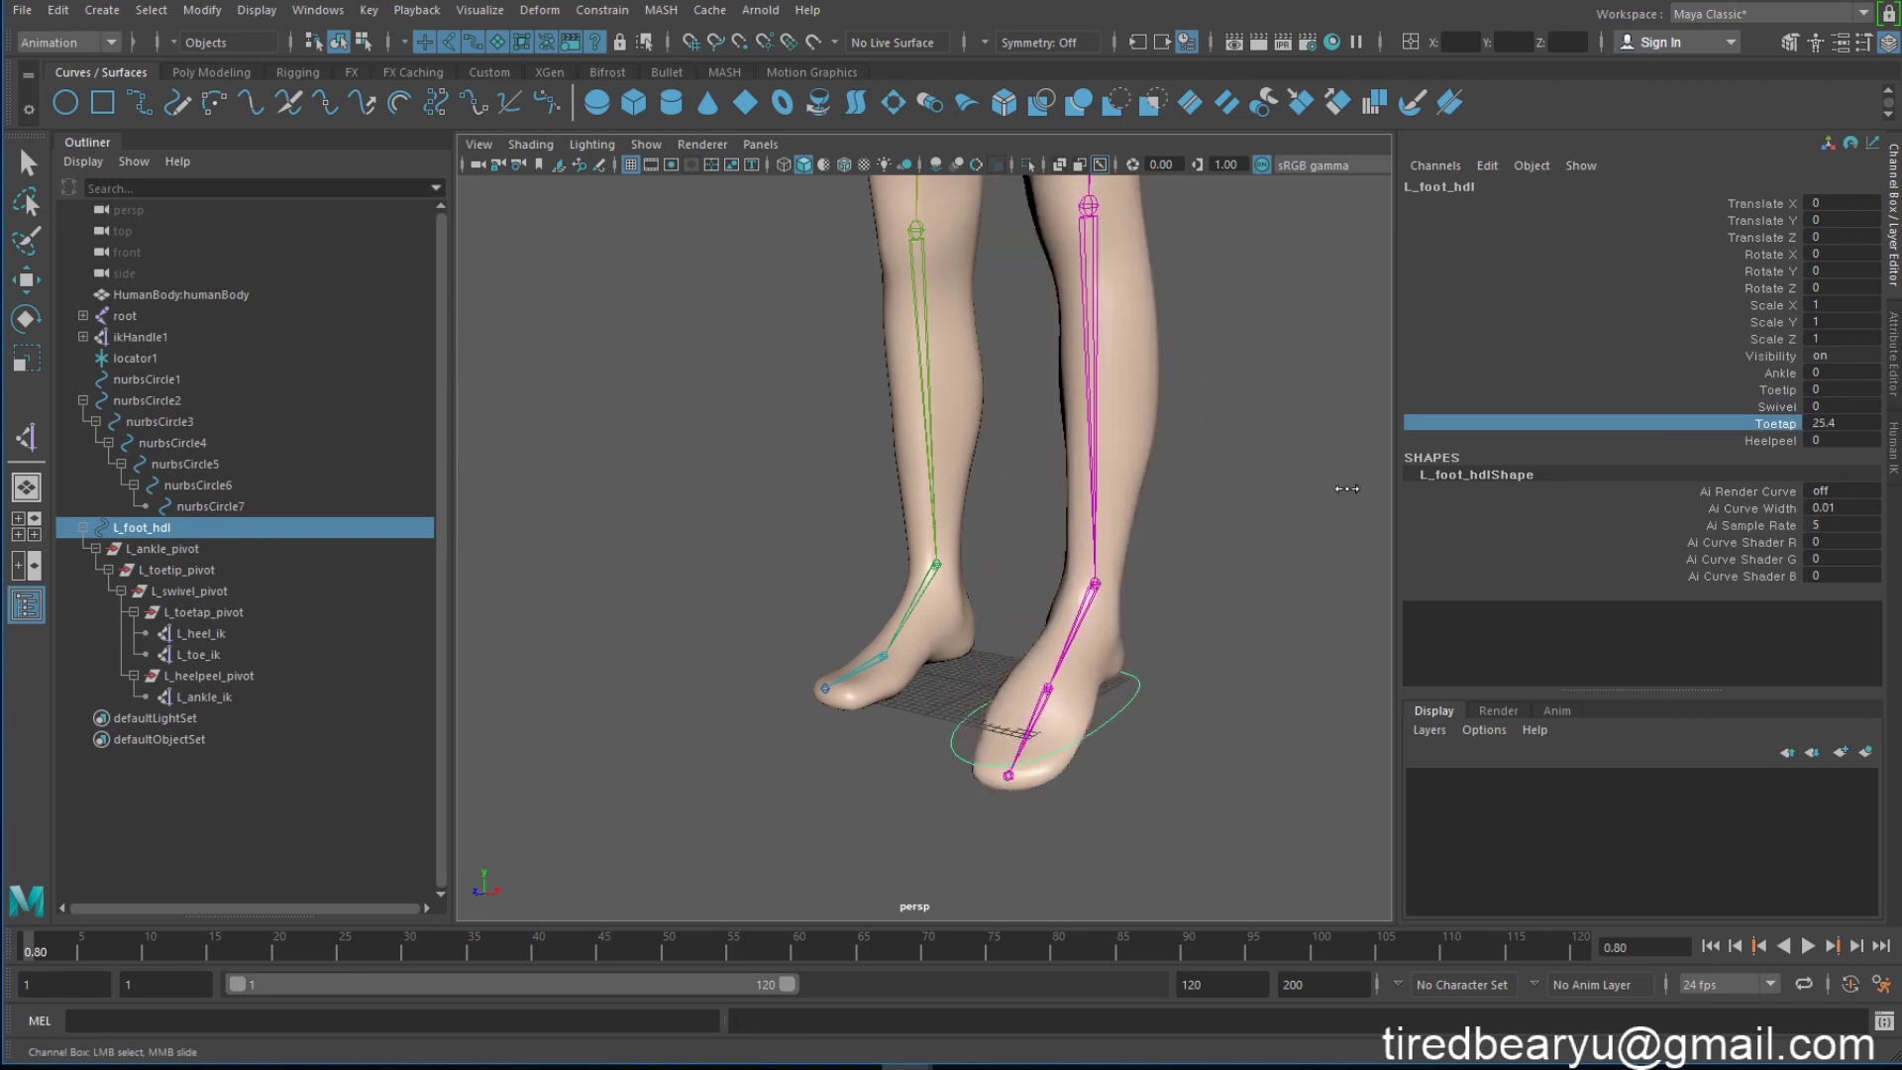
{"action": "key", "text": "ctrl+z"}
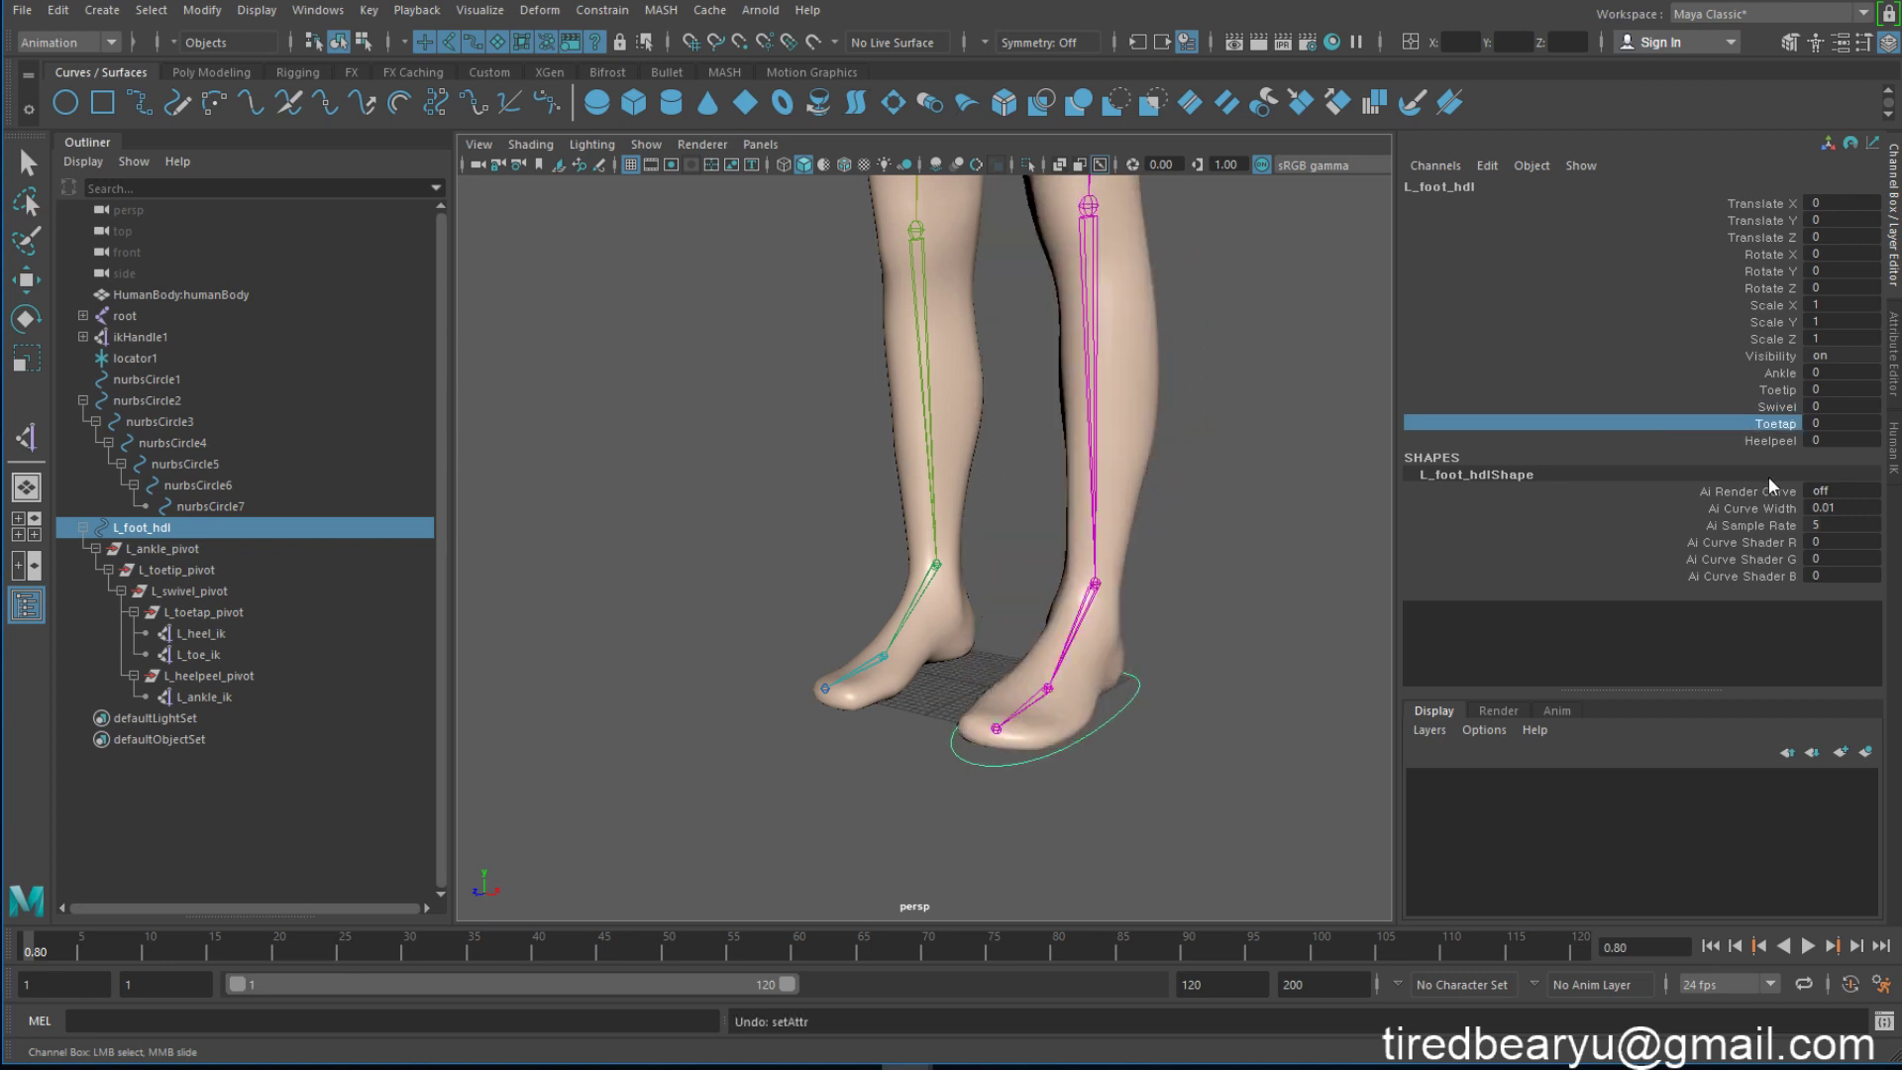
{"action": "left_click", "coordinate": [1771, 441]}
{"action": "middle_click_drag", "start_coordinate": [814, 567], "coordinate": [645, 568]}
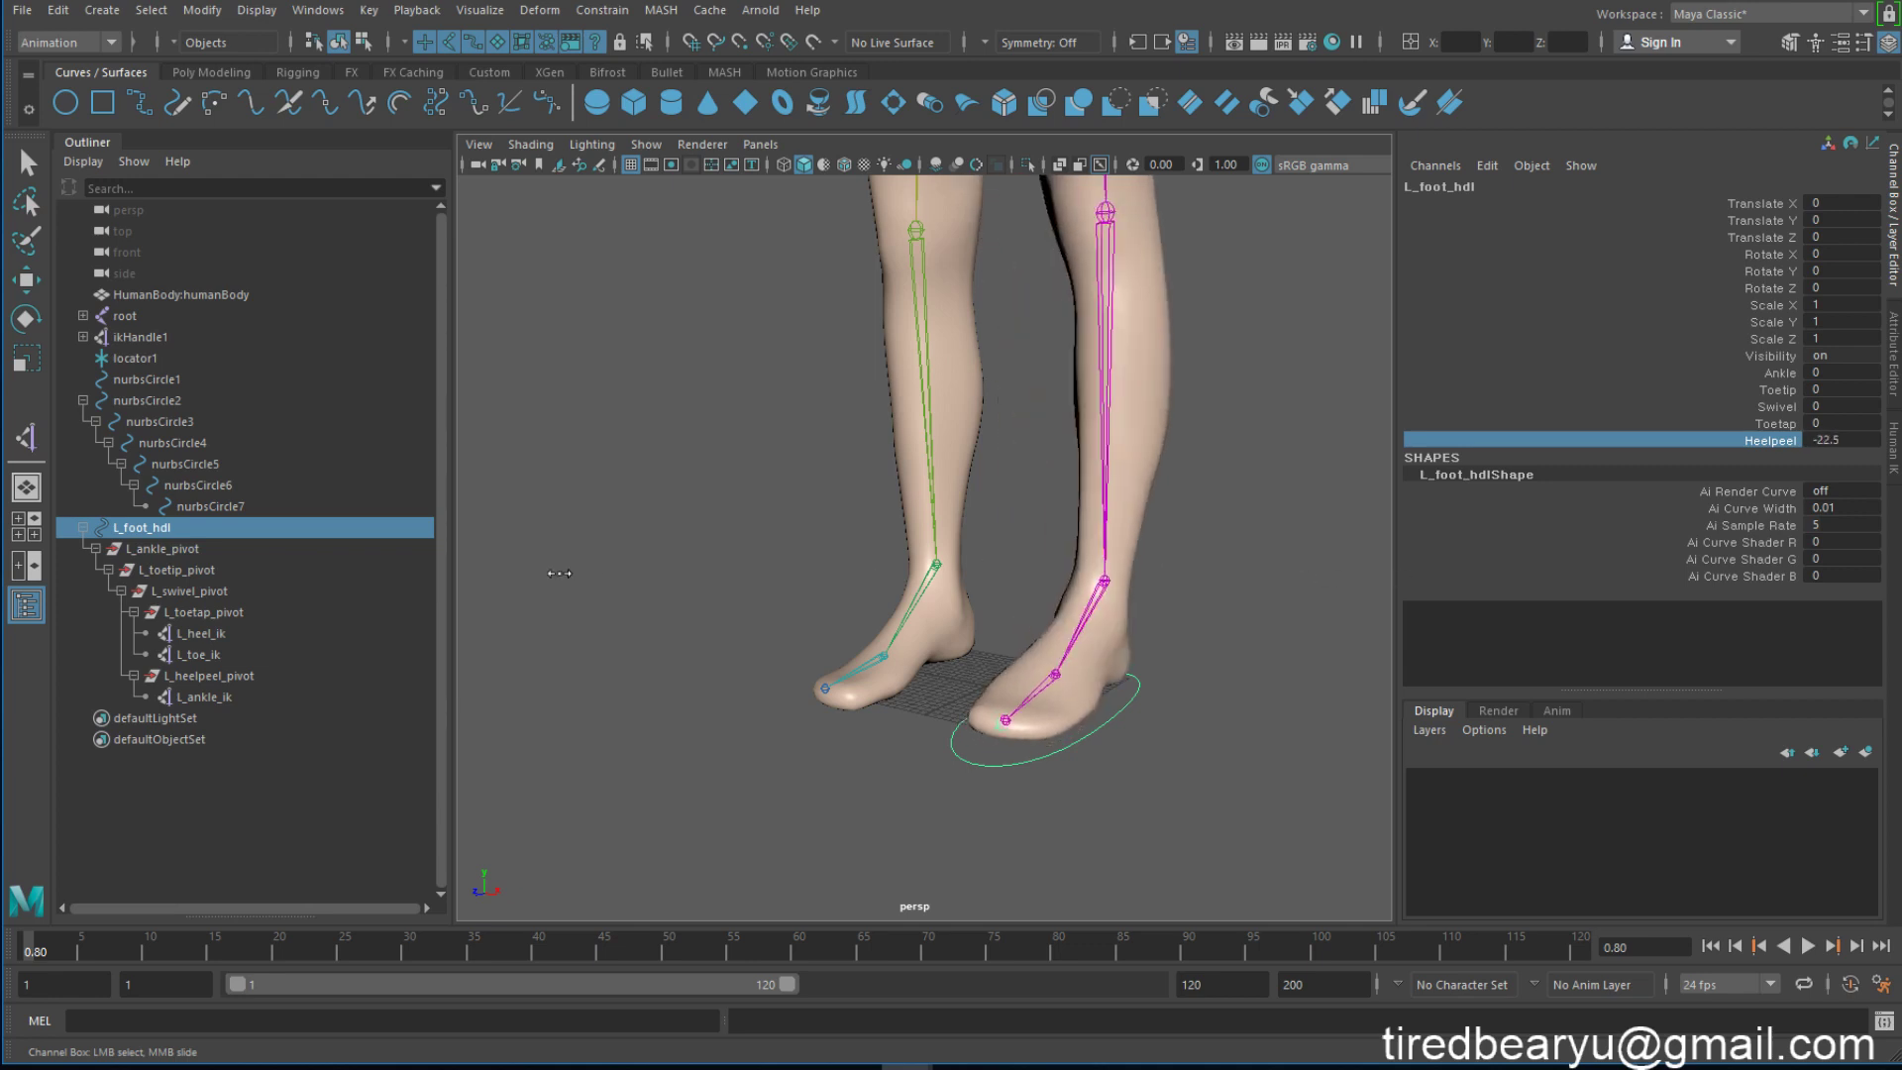
{"action": "key", "text": "ctrl+z"}
Step: Lift L_foot_hdl on Y twice to check the knee bend, undoing both lifts
{"action": "left_click_drag", "start_coordinate": [1213, 659], "coordinate": [1239, 723], "text": "alt"}
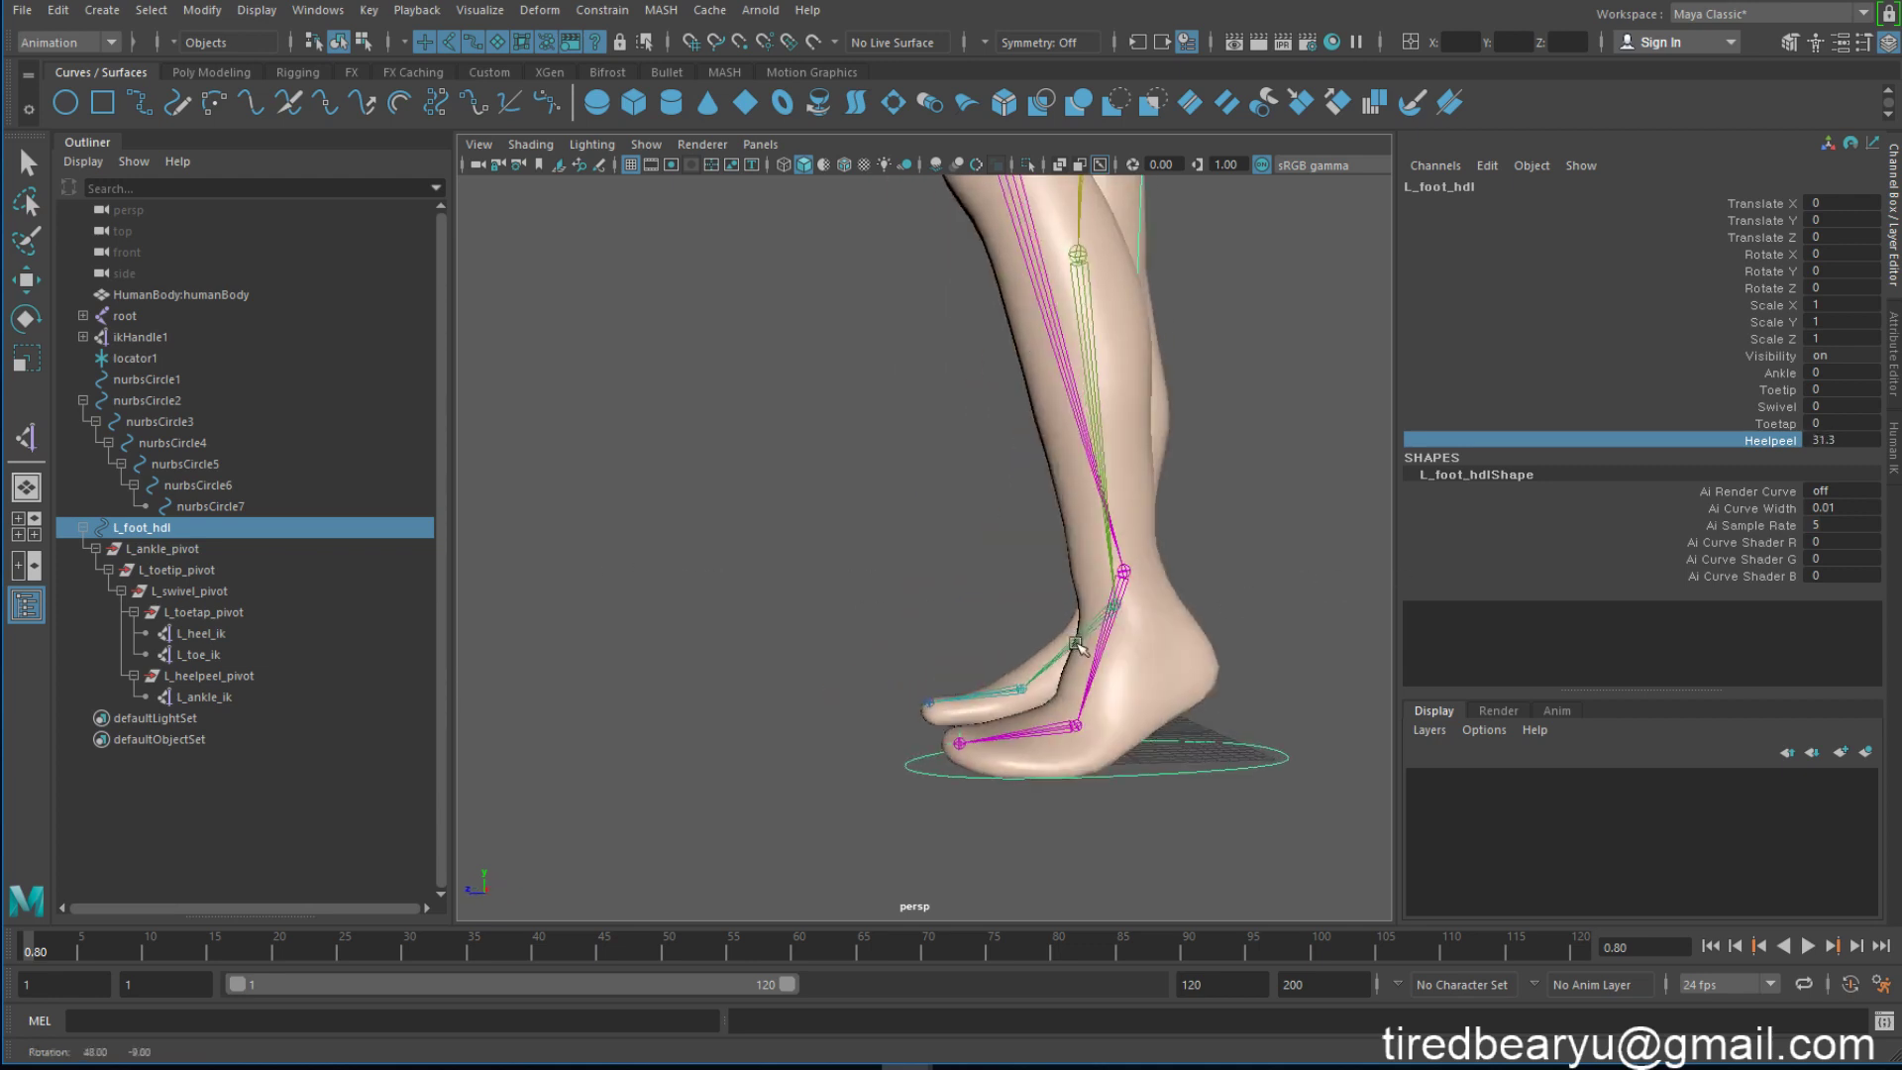
{"action": "right_click_drag", "start_coordinate": [1238, 723], "coordinate": [1059, 624], "text": "alt"}
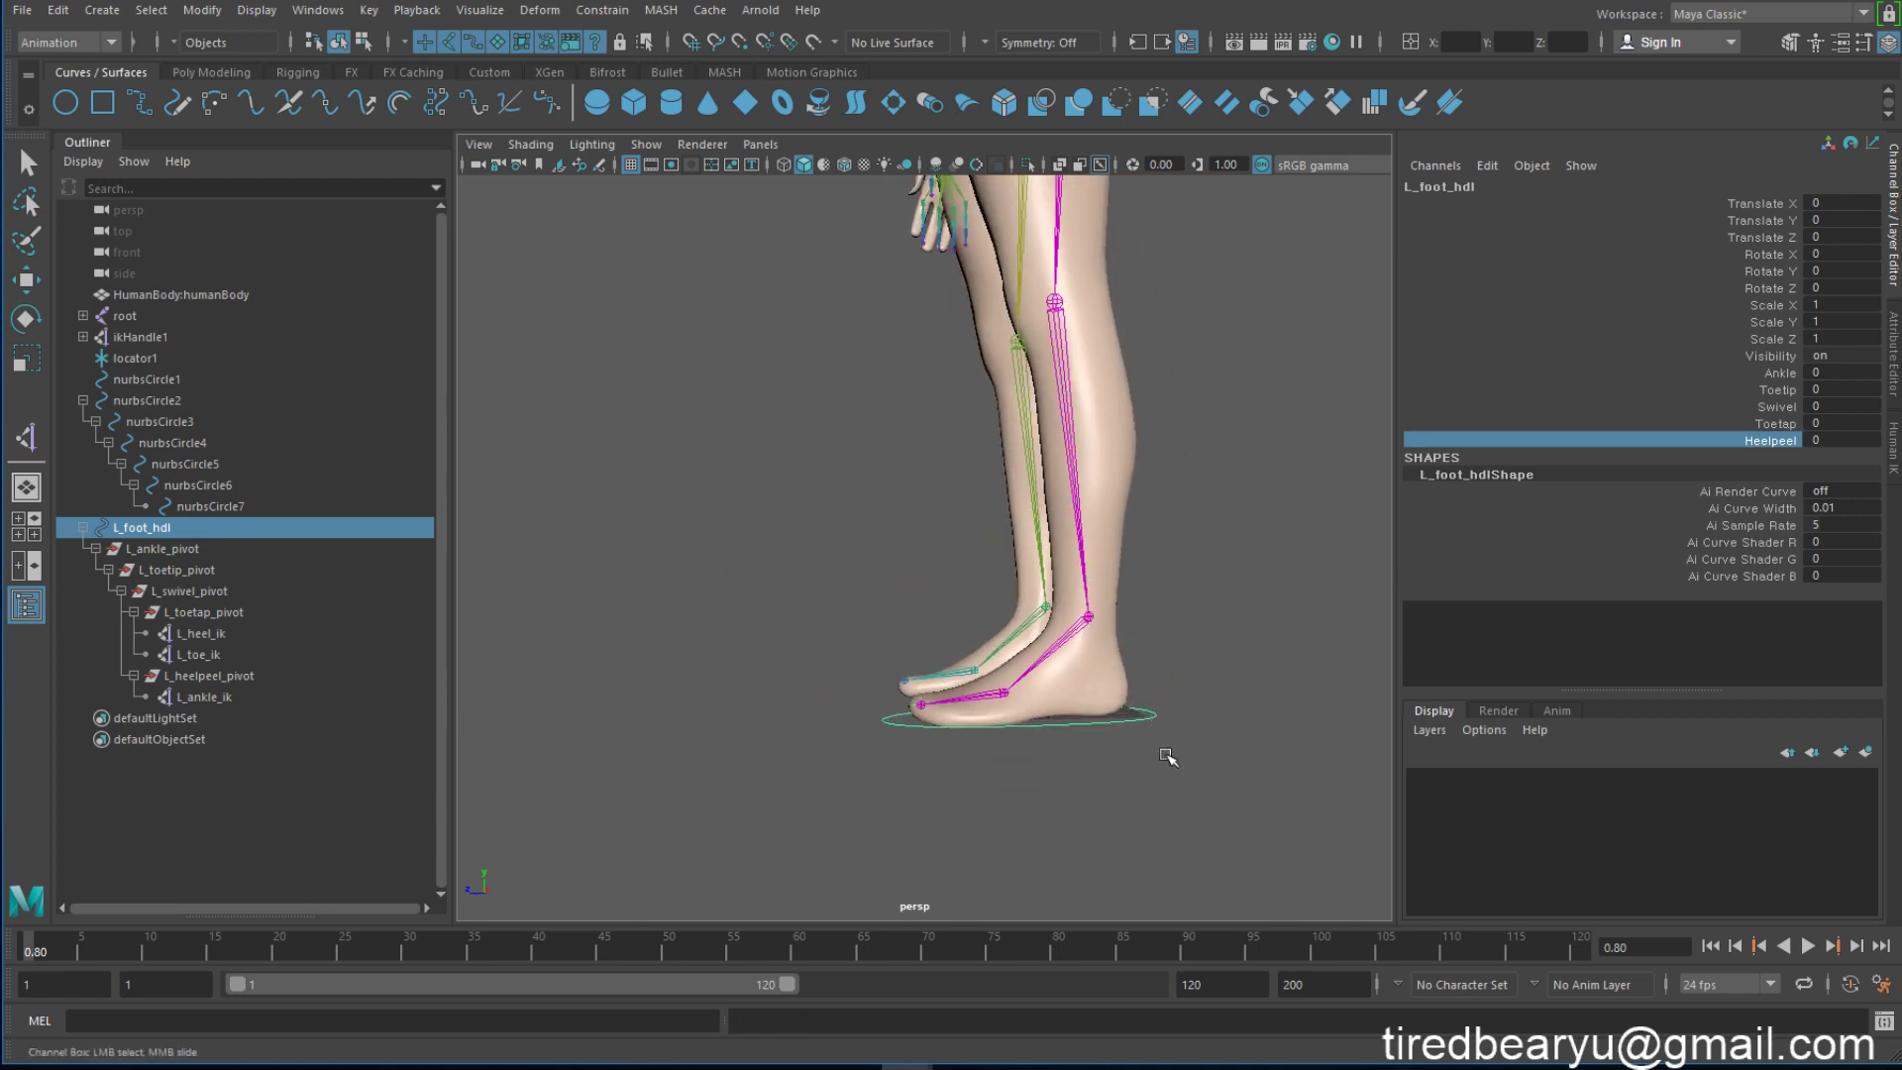
{"action": "key", "text": "w"}
{"action": "left_click_drag", "start_coordinate": [1138, 616], "coordinate": [1106, 523]}
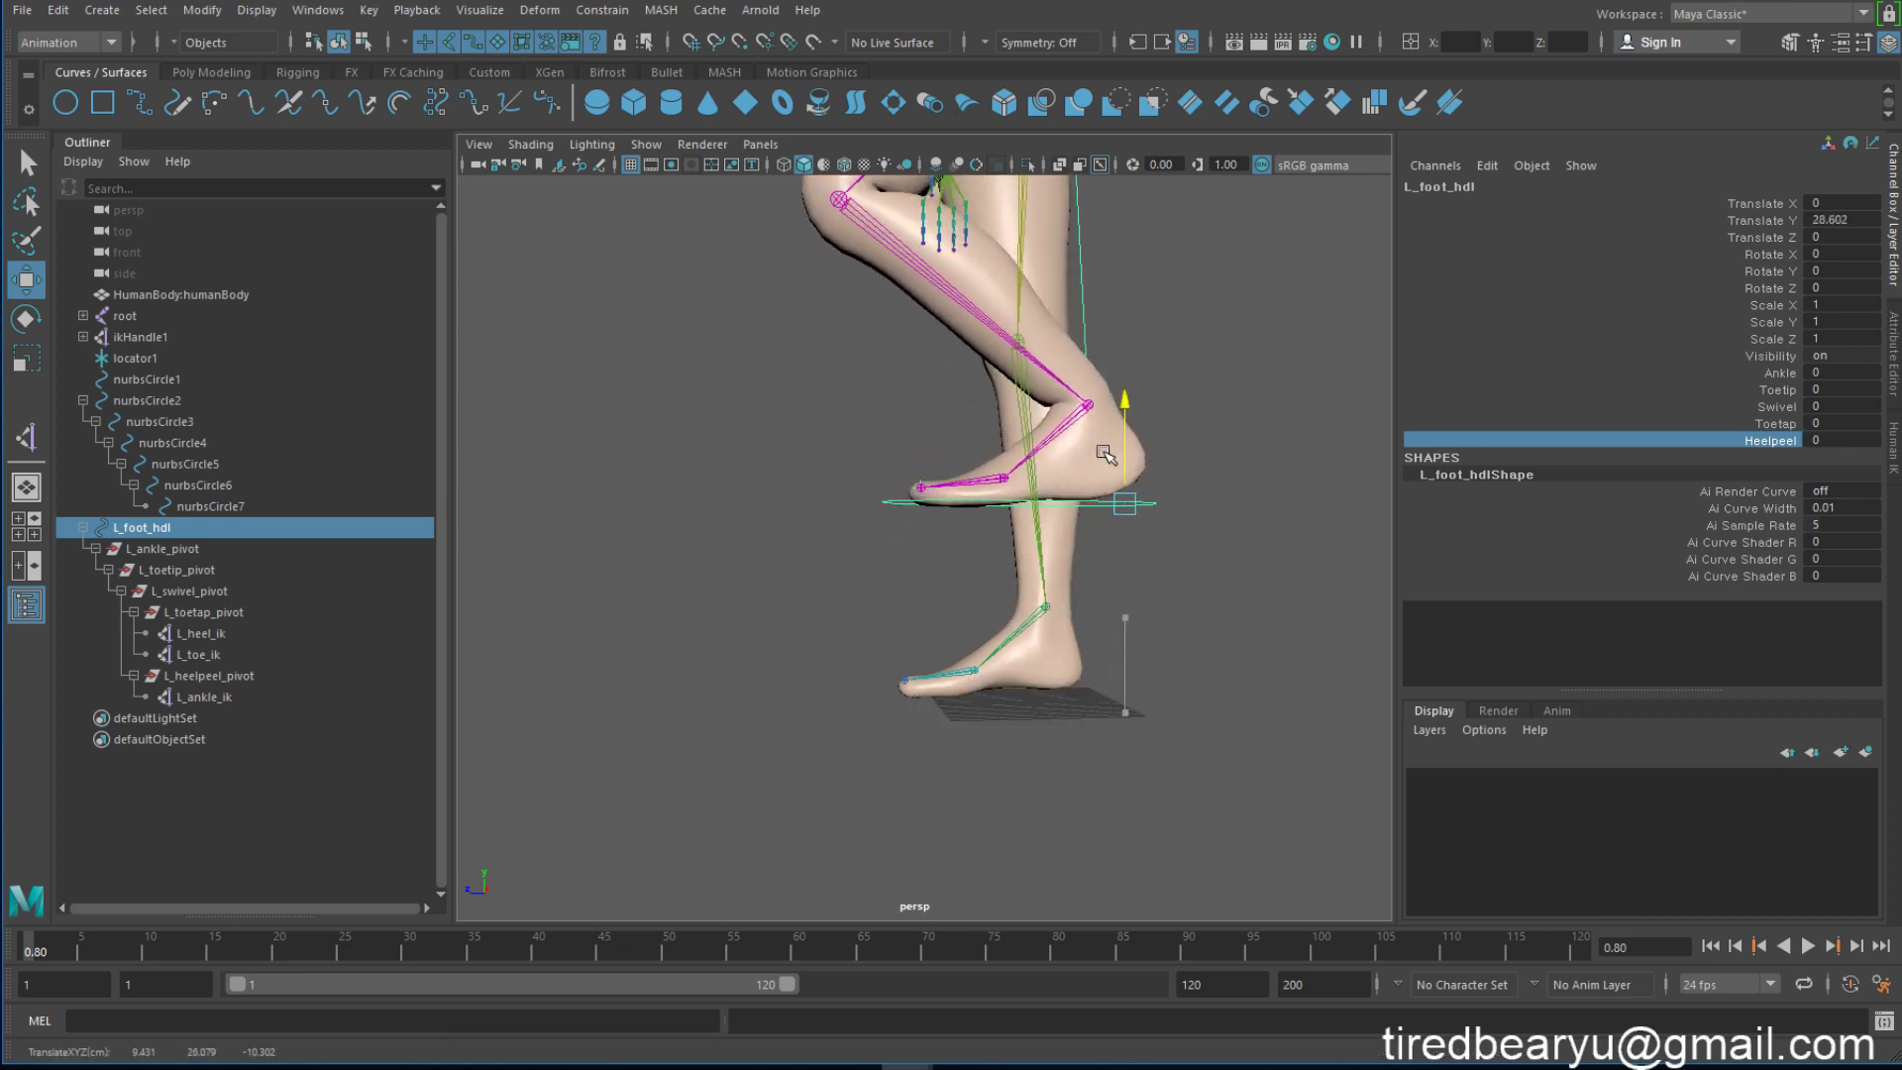
{"action": "key", "text": "ctrl+z"}
{"action": "mouse_move", "coordinate": [1126, 643]}
{"action": "left_mouse_down"}
{"action": "mouse_move", "coordinate": [1155, 518]}
{"action": "mouse_move", "coordinate": [1168, 628]}
{"action": "mouse_move", "coordinate": [1109, 610]}
{"action": "left_mouse_up"}
{"action": "key", "text": "ctrl+z"}
{"action": "left_click_drag", "start_coordinate": [1765, 301], "coordinate": [1771, 359]}
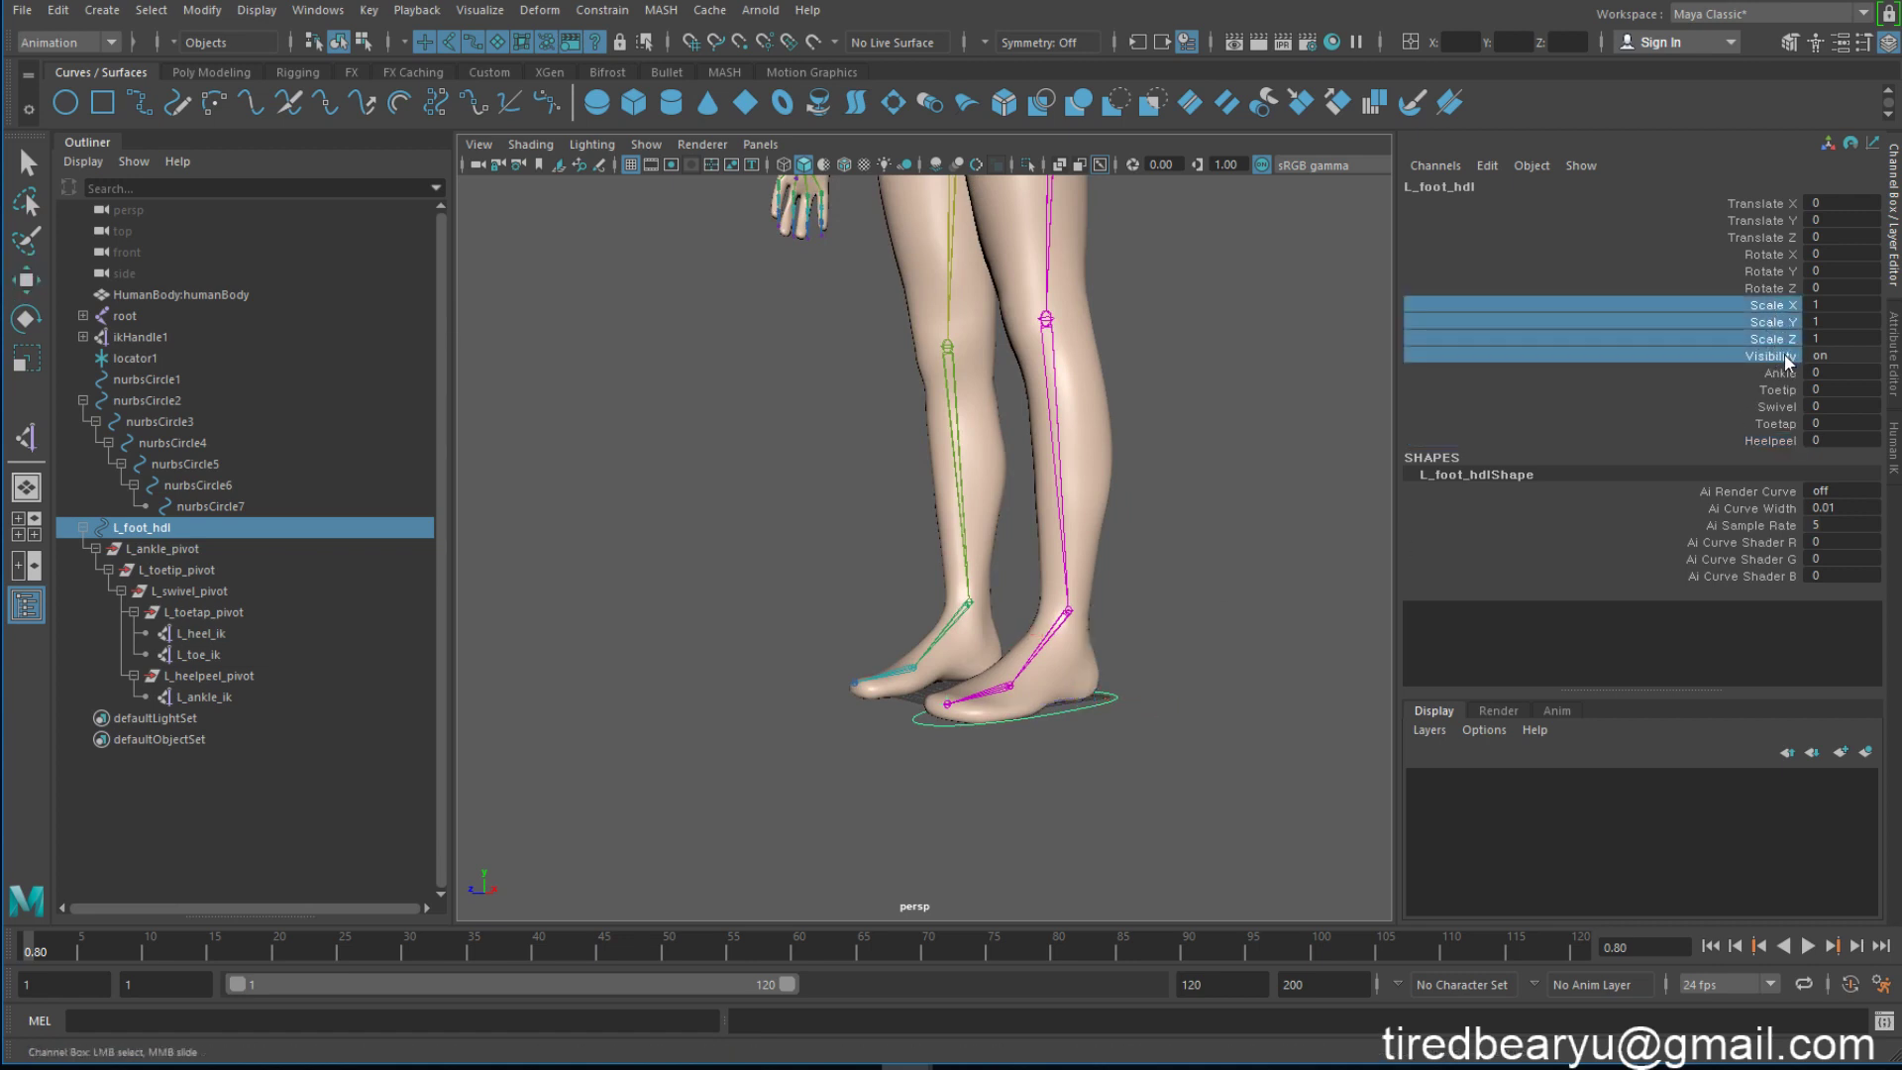
Step: Reselect L_foot_hdl's Scale X/Y/Z and Visibility channels and bring up their channel menu
{"action": "left_click", "coordinate": [1783, 355]}
{"action": "left_click_drag", "start_coordinate": [1787, 305], "coordinate": [1783, 355]}
{"action": "right_click", "coordinate": [1772, 324]}
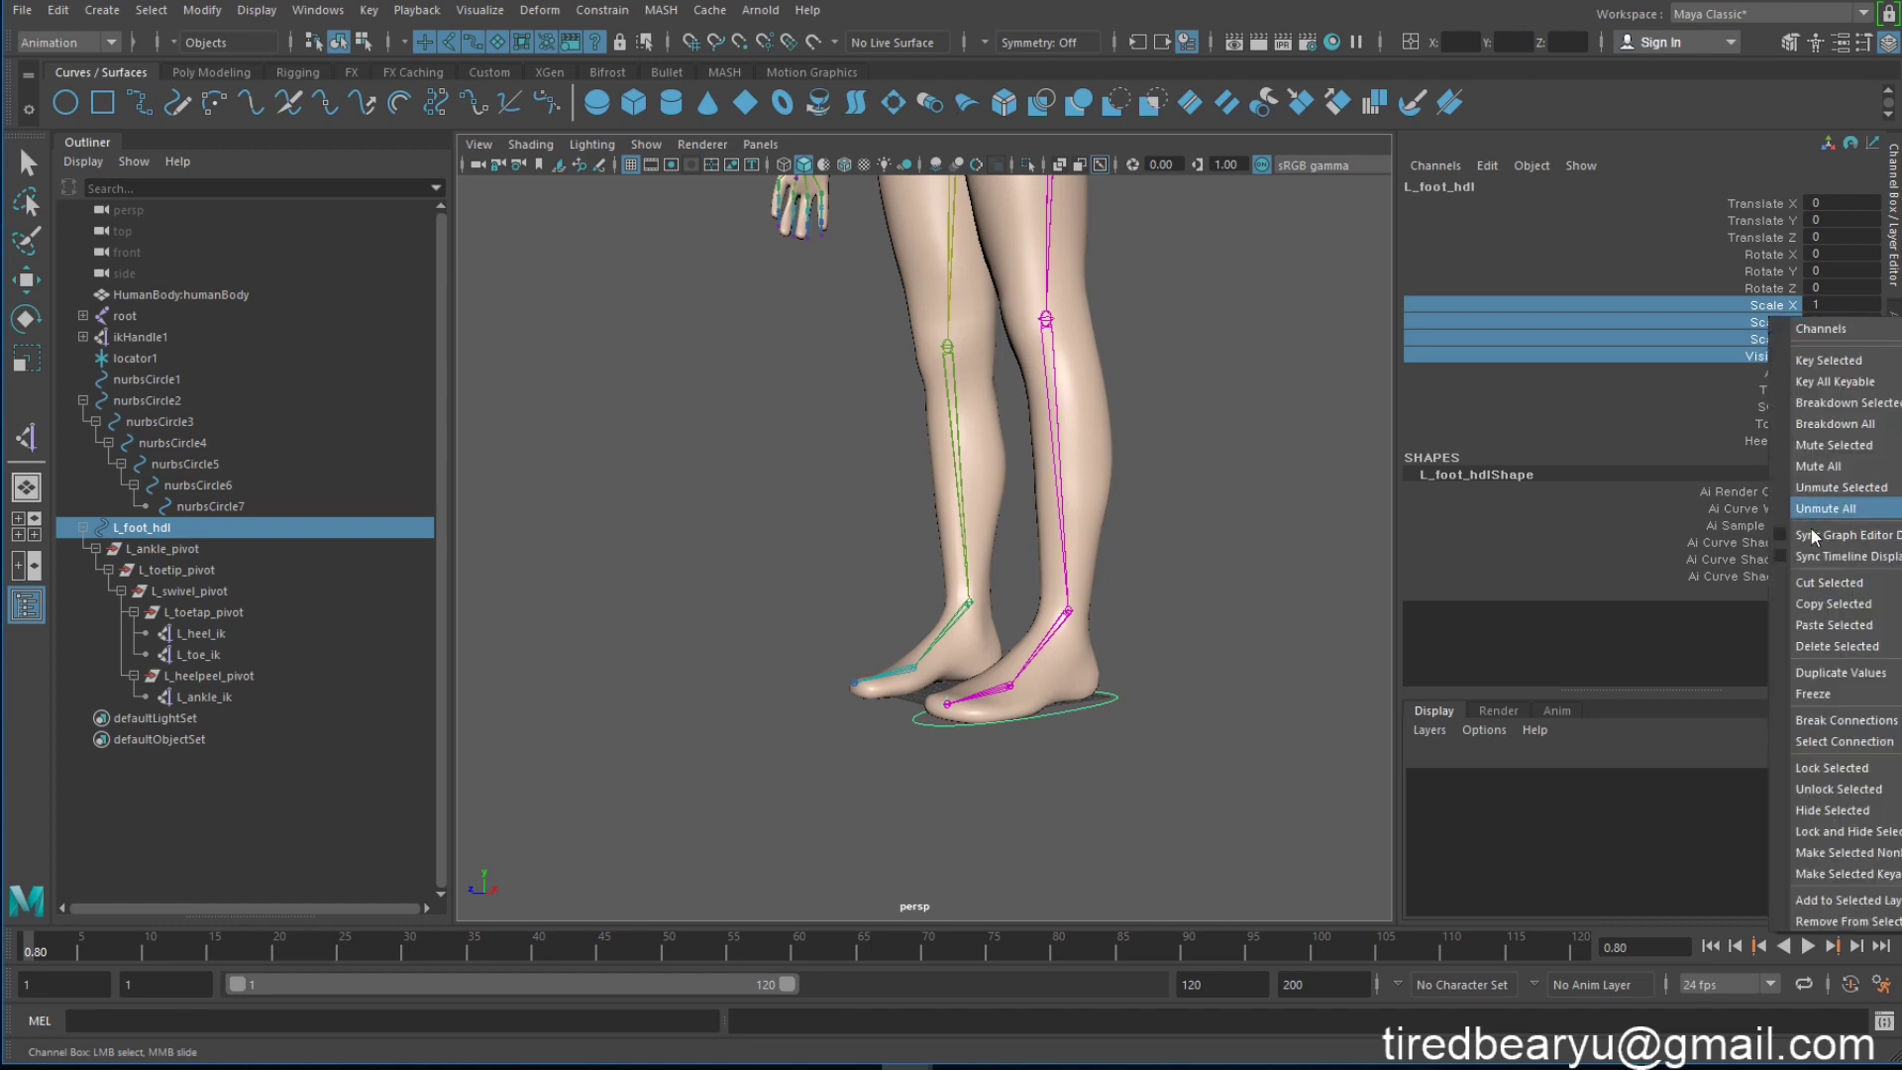
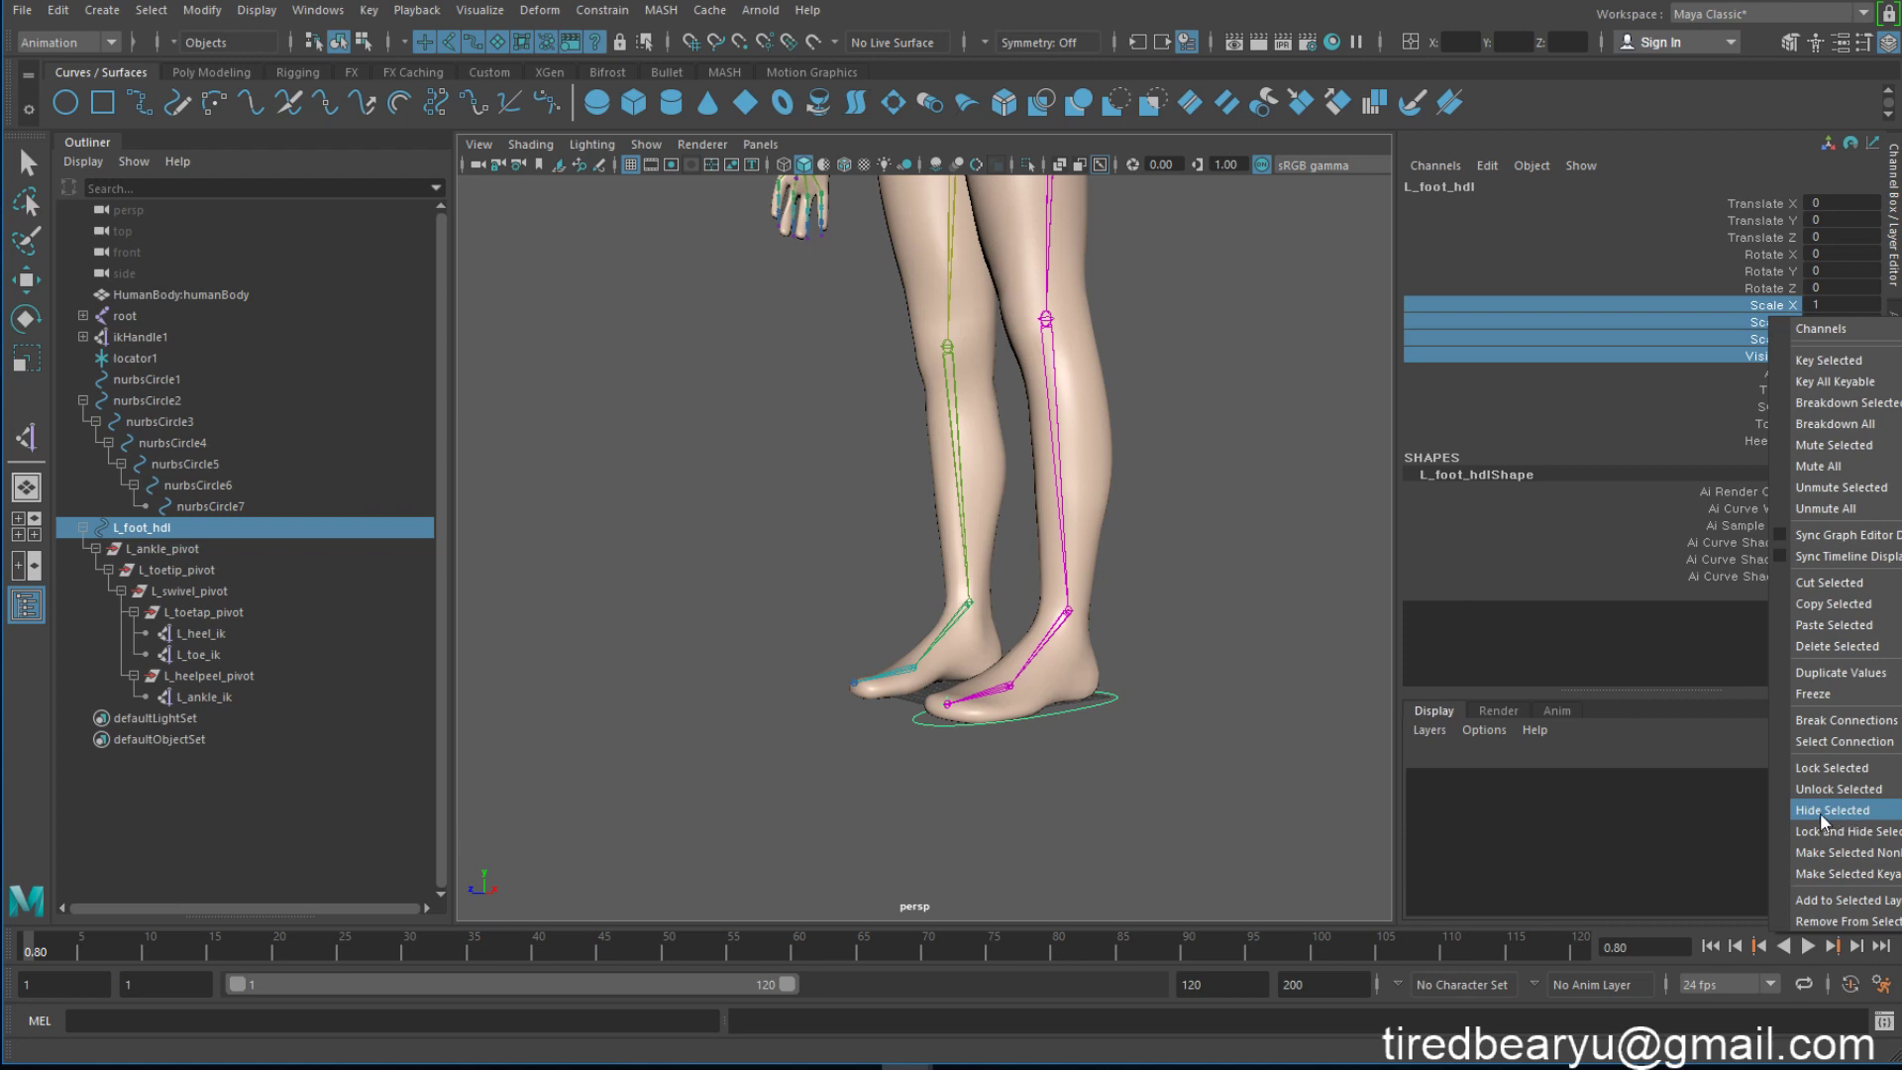
Step: Lock and hide the scale and visibility channels of L_foot_hdl
{"action": "left_click", "coordinate": [1872, 832]}
{"action": "key", "text": "w"}
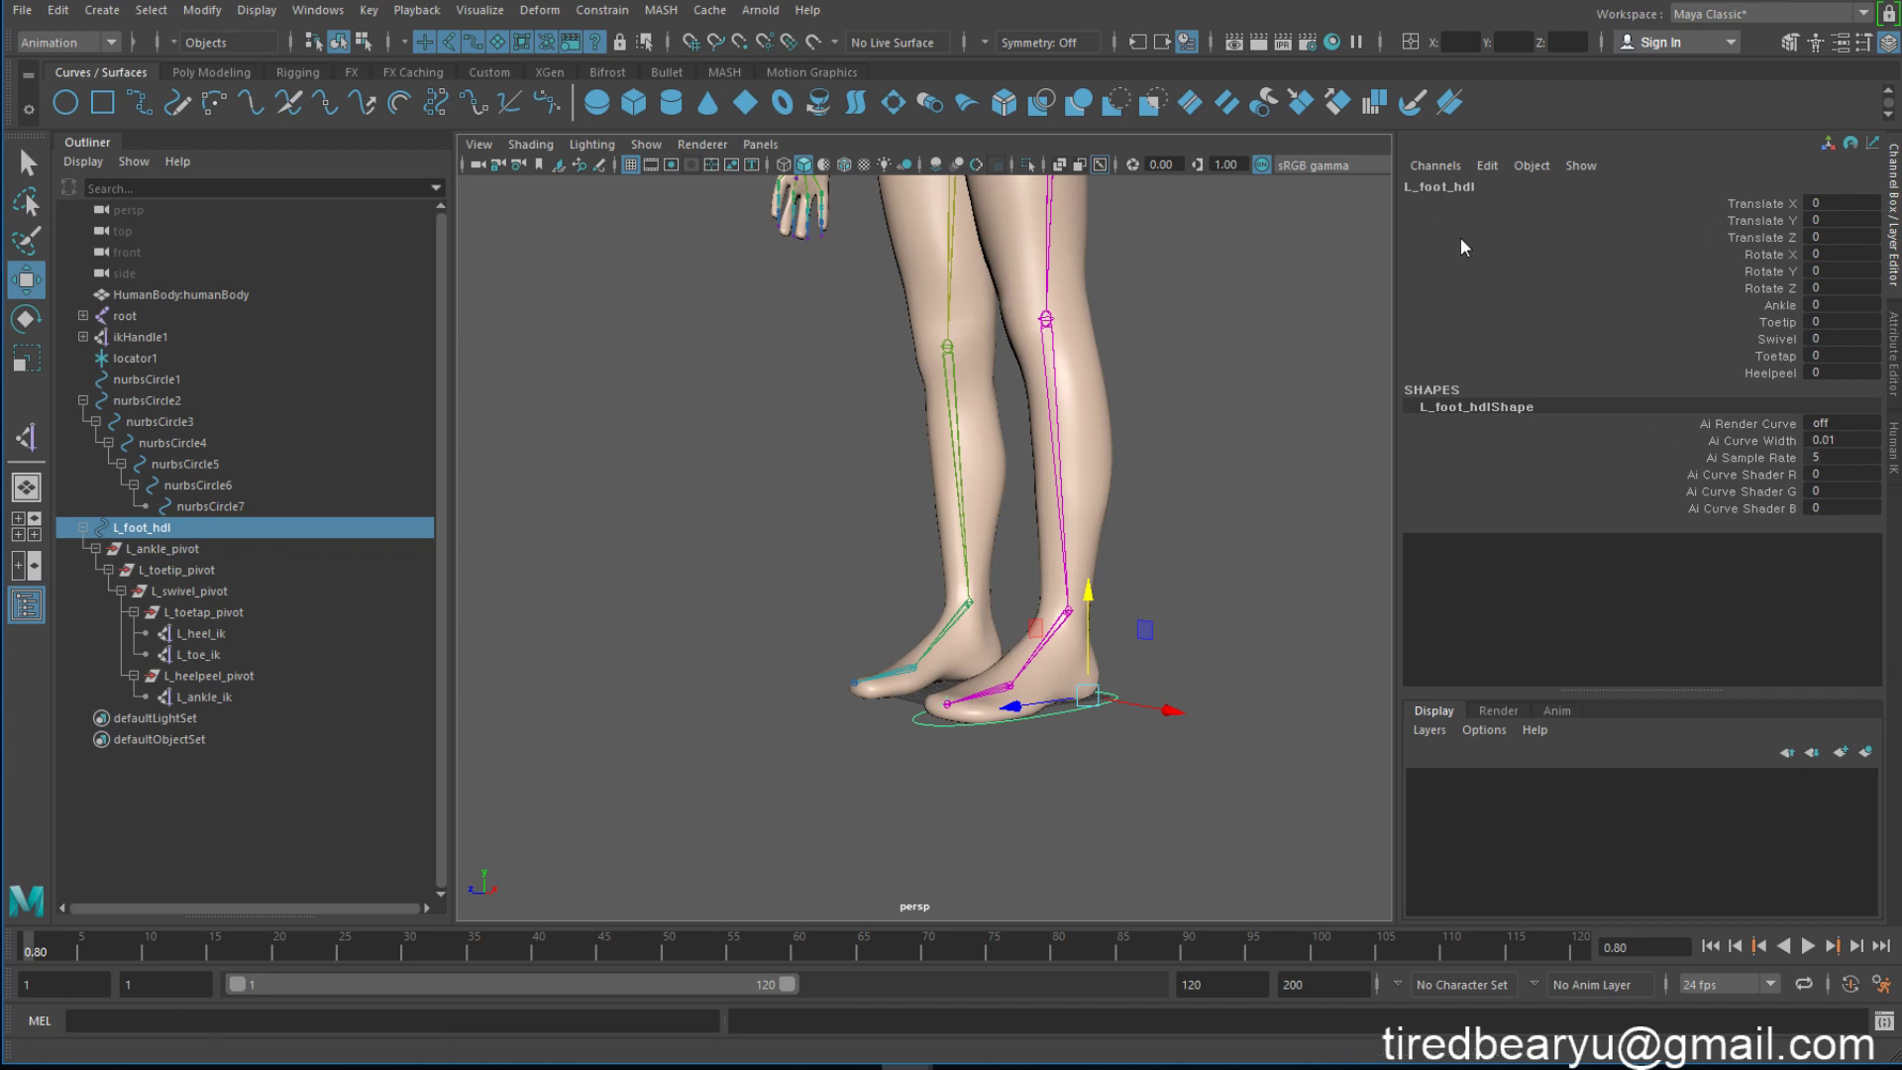
{"action": "left_click", "coordinate": [1483, 167]}
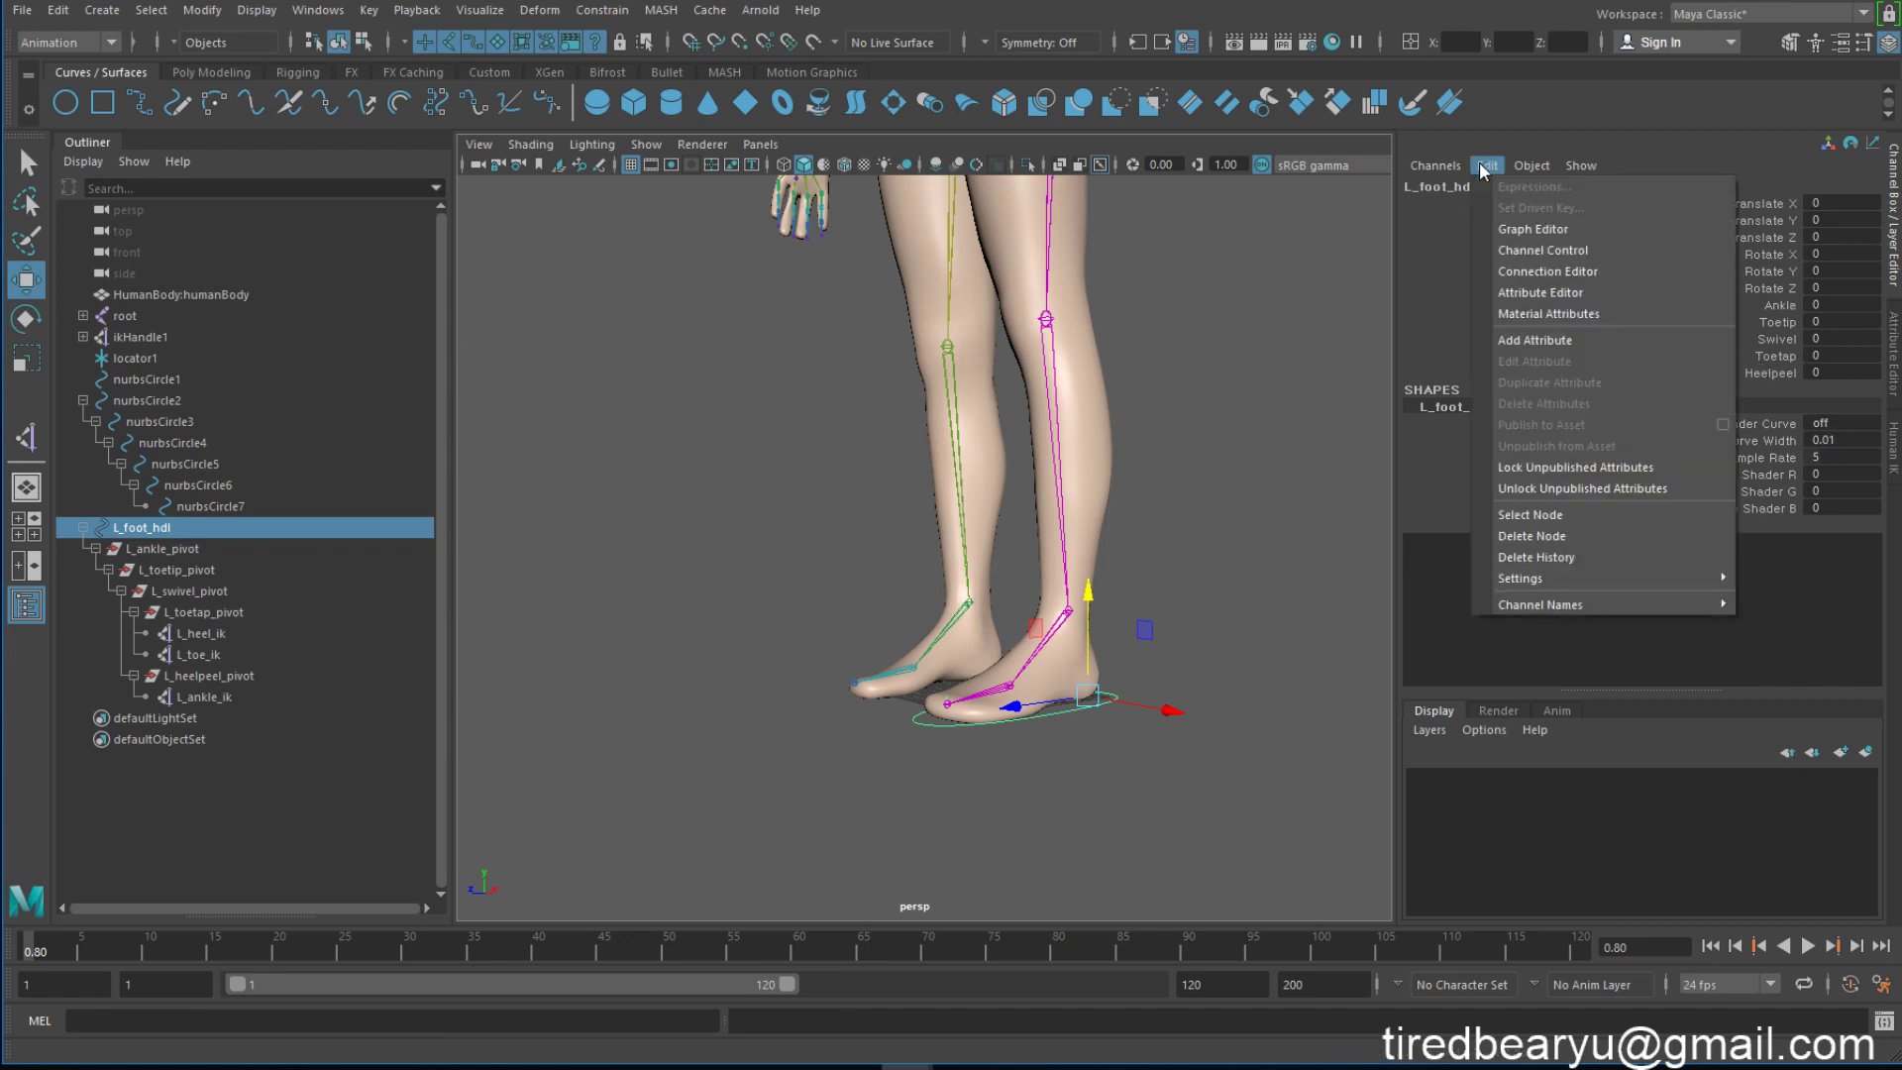
{"action": "left_click", "coordinate": [1597, 253]}
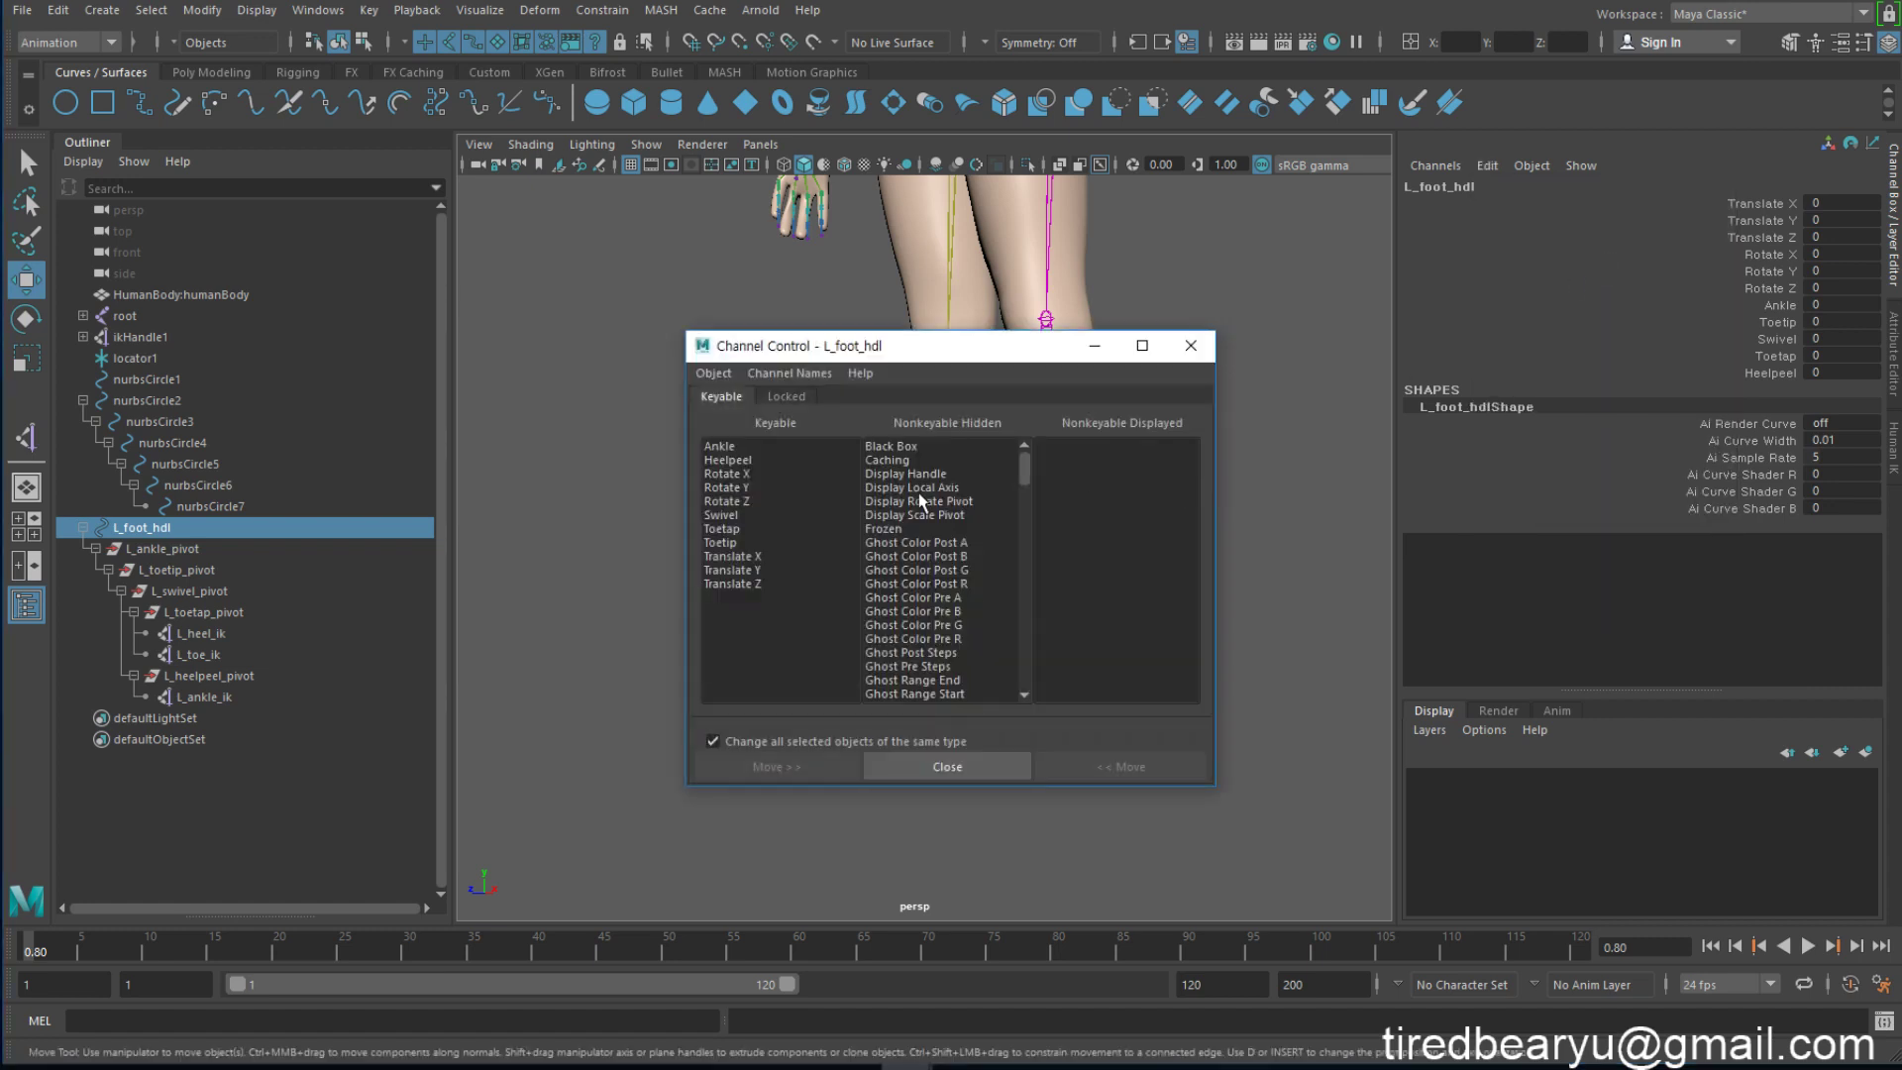
Step: In Channel Control, make Scale X, Y, Z keyable, then return them to nonkeyable hidden
{"action": "scroll", "coordinate": [960, 543], "scroll_direction": "down", "scroll_amount": 5}
{"action": "scroll", "coordinate": [946, 545], "scroll_direction": "down", "scroll_amount": 5}
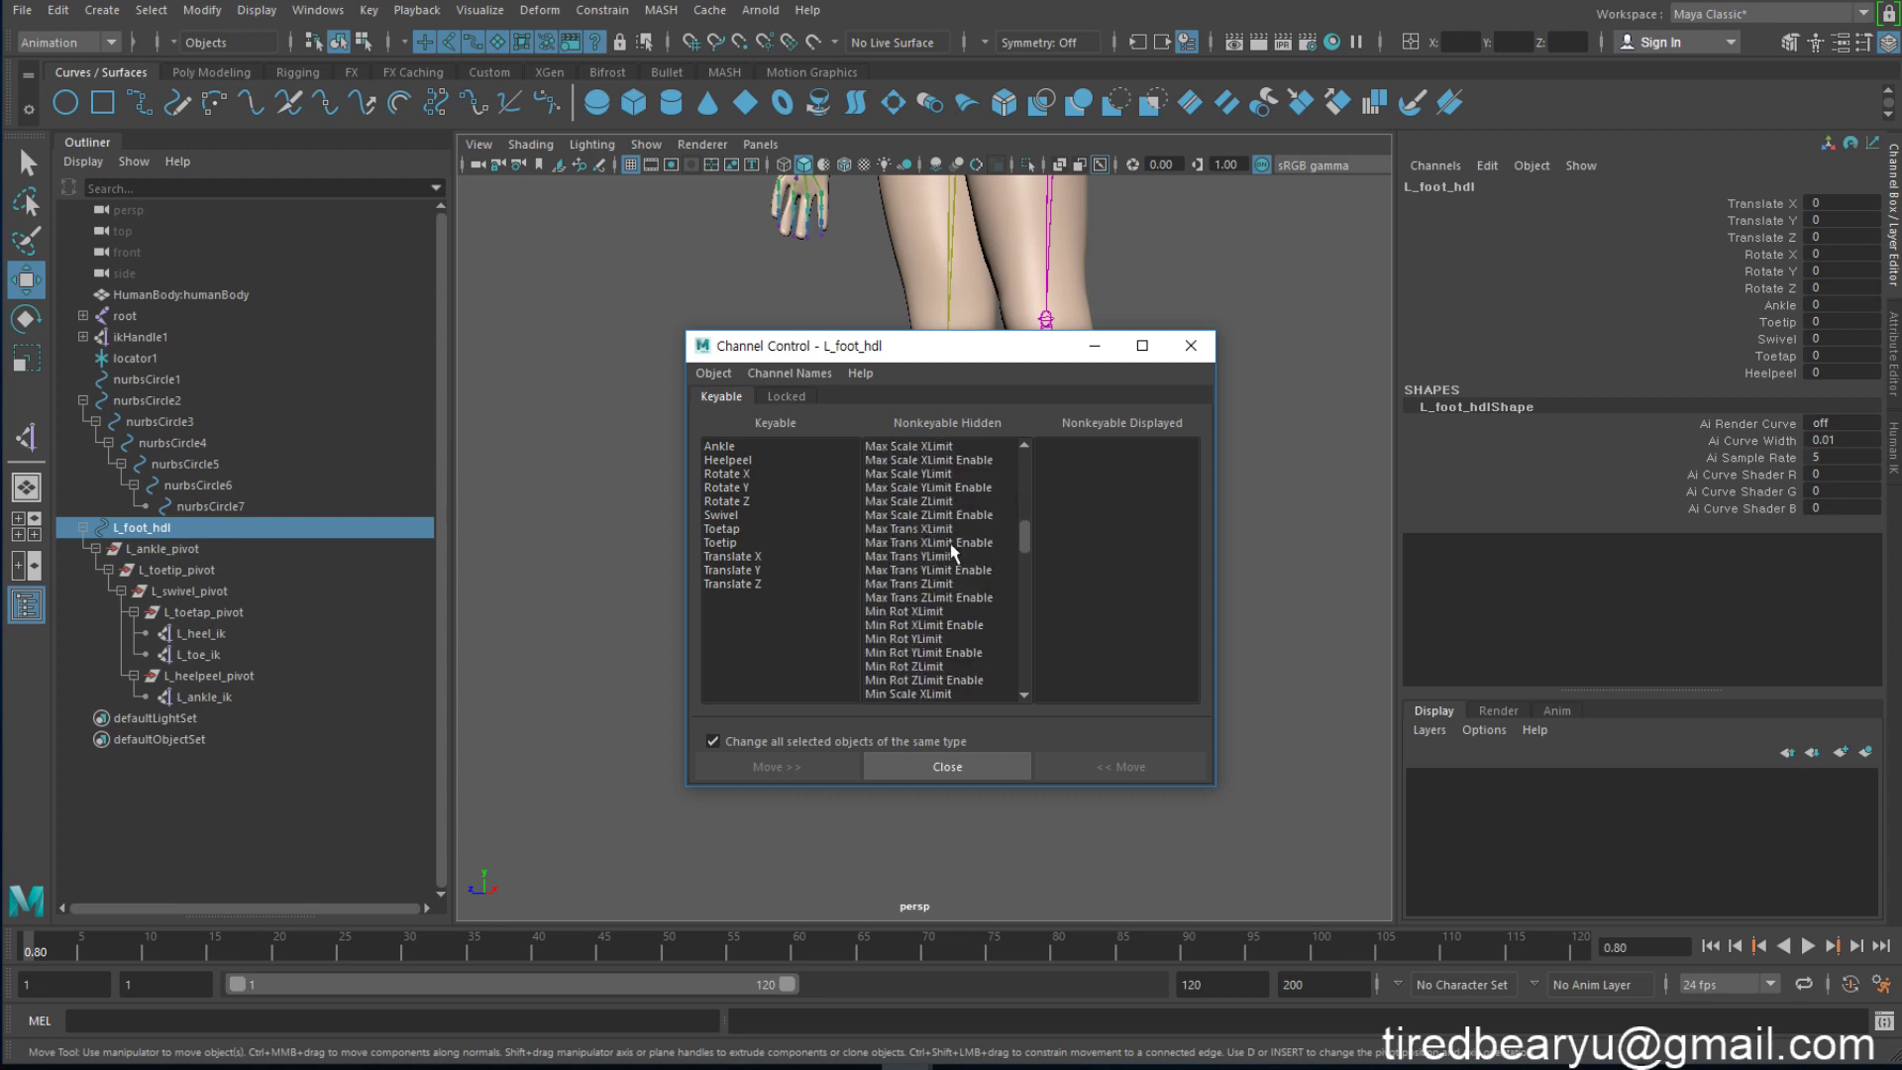
{"action": "scroll", "coordinate": [951, 549], "scroll_direction": "down", "scroll_amount": 5}
{"action": "scroll", "coordinate": [957, 559], "scroll_direction": "down", "scroll_amount": 5}
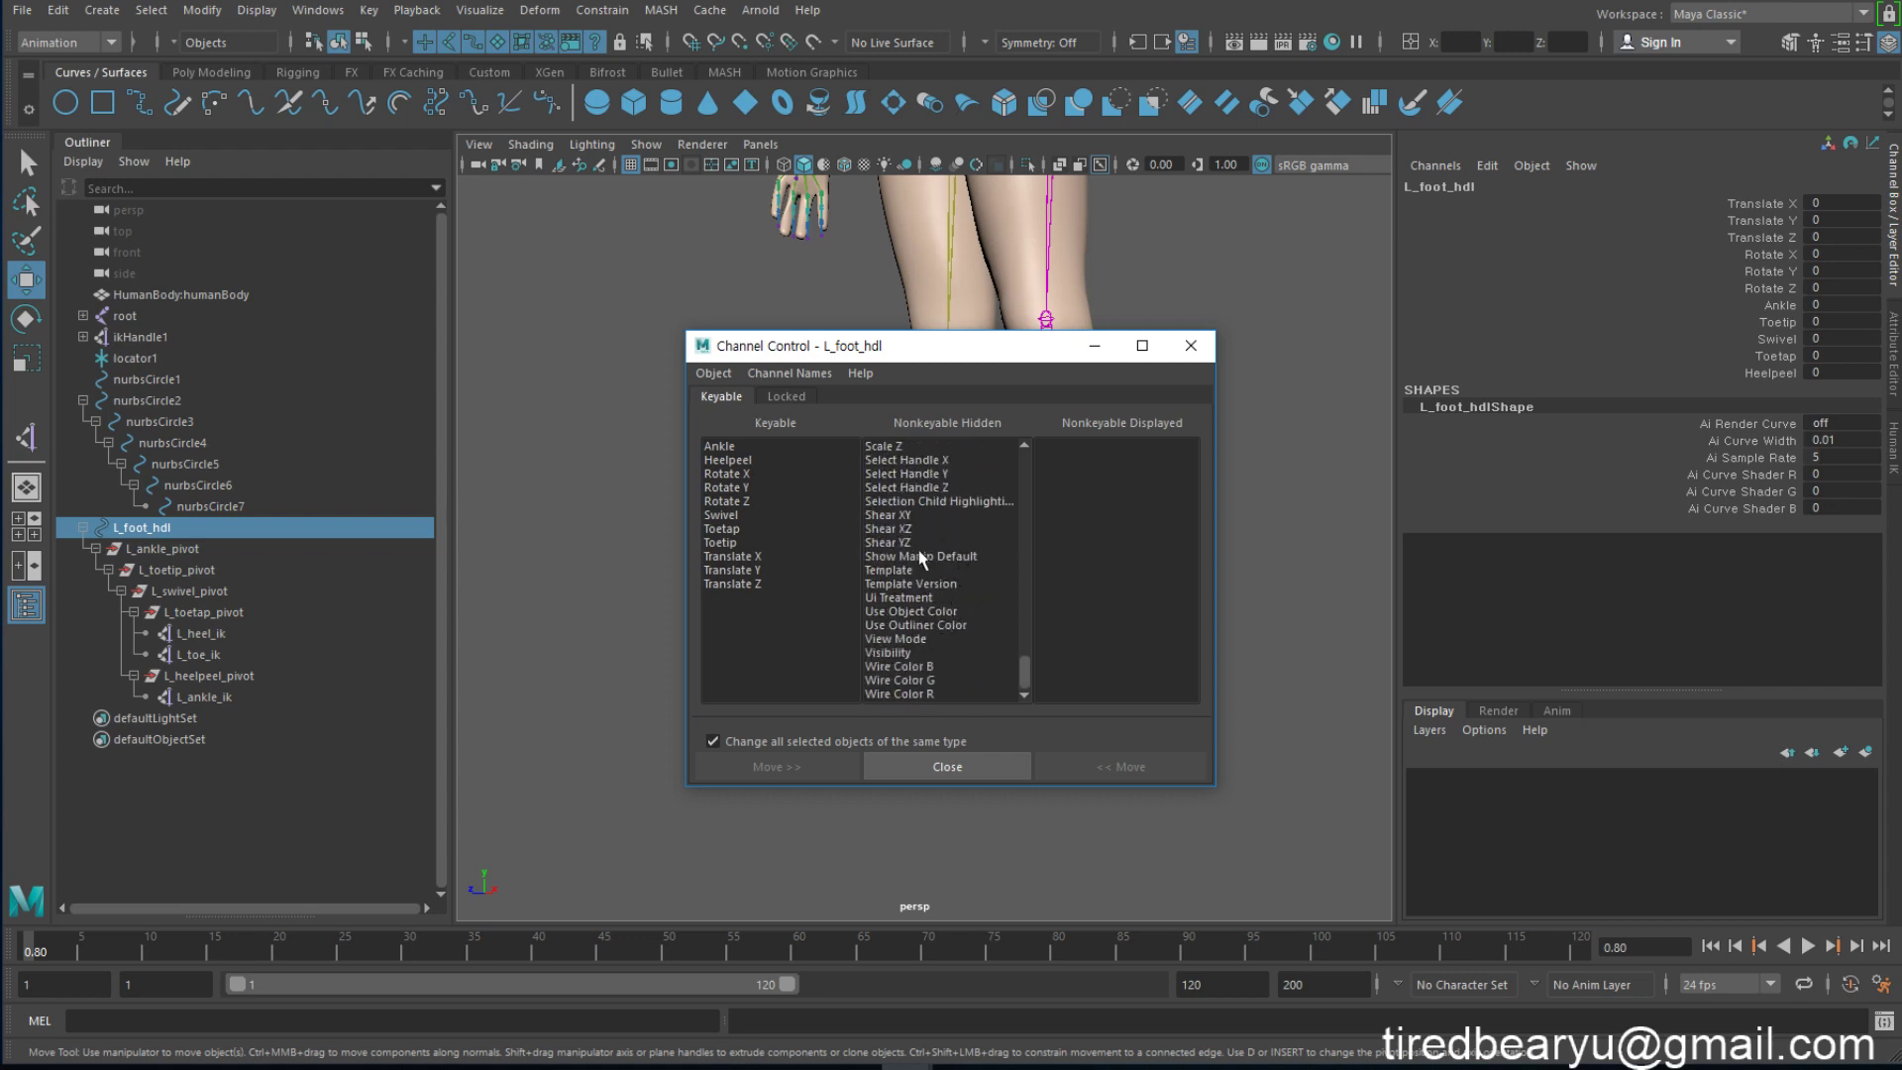
{"action": "scroll", "coordinate": [921, 554], "scroll_direction": "up", "scroll_amount": 2}
{"action": "scroll", "coordinate": [916, 545], "scroll_direction": "up", "scroll_amount": 1}
{"action": "left_click_drag", "start_coordinate": [913, 542], "coordinate": [911, 569]}
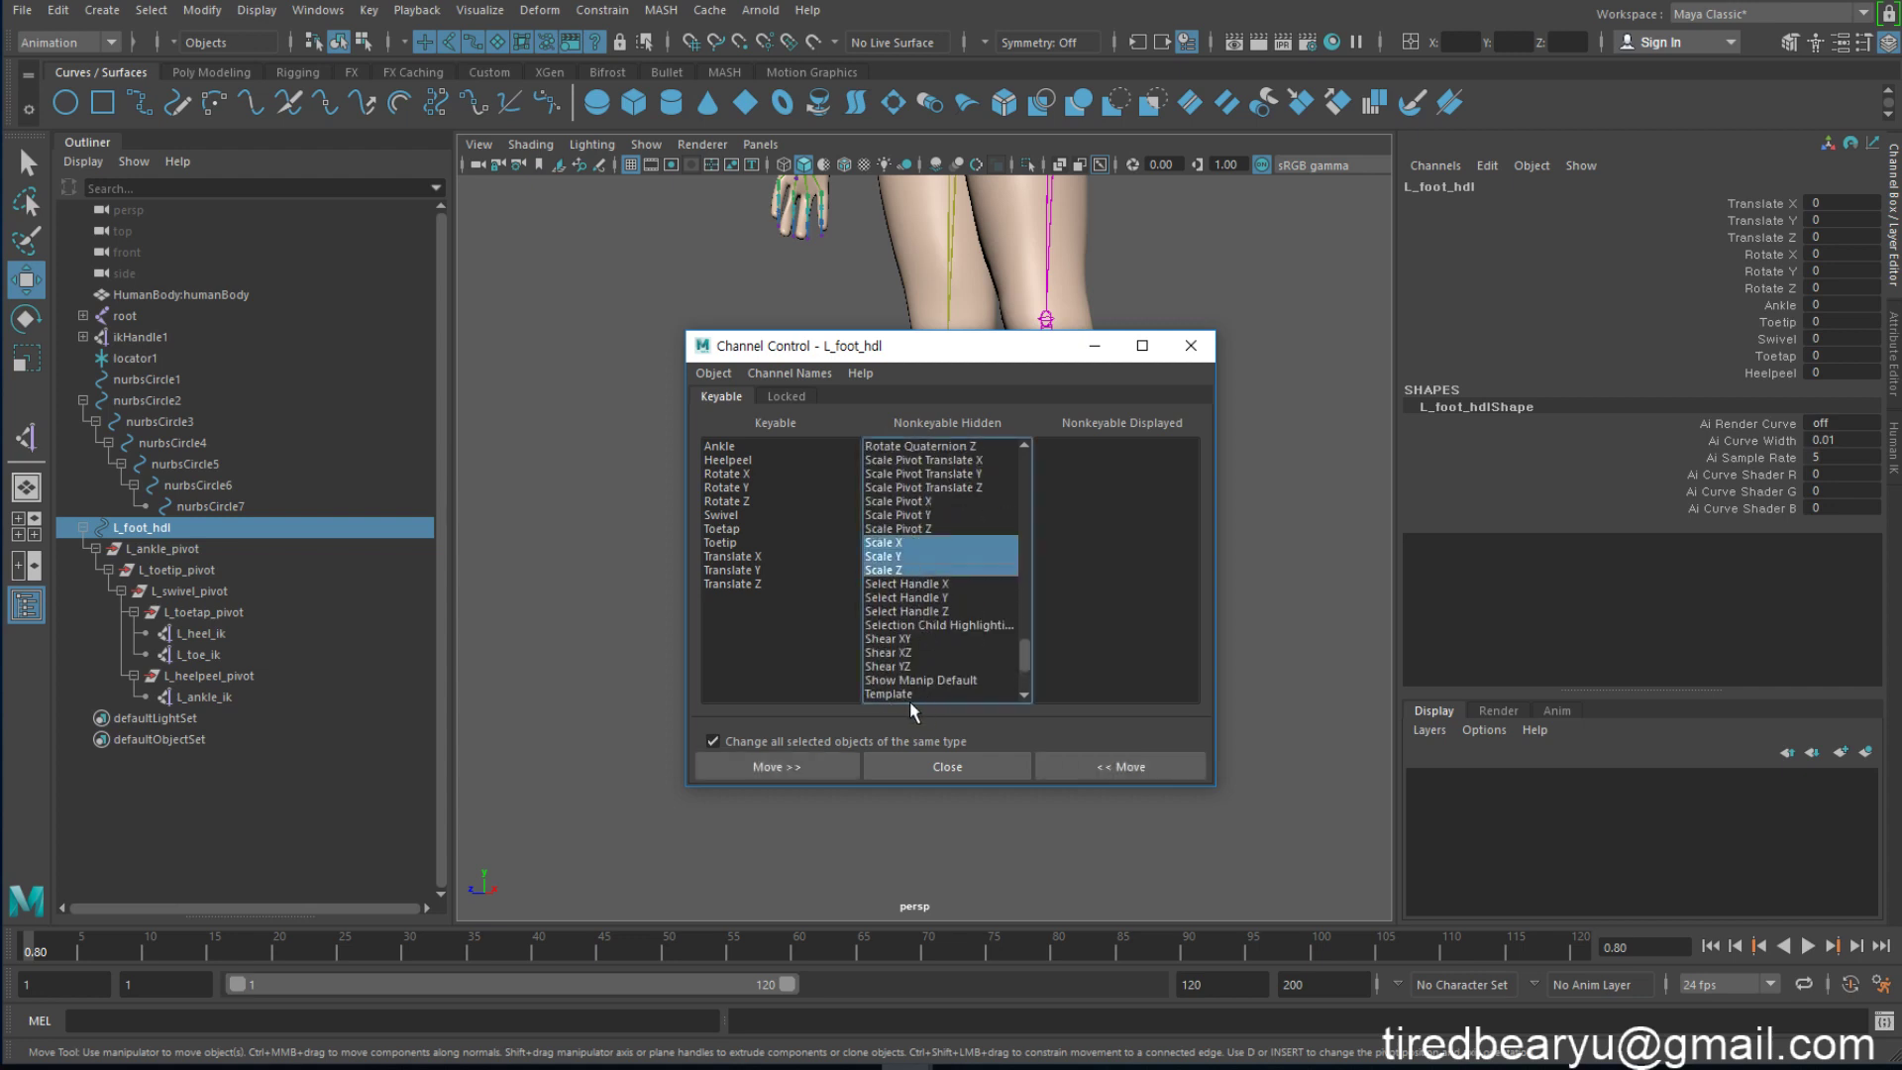
{"action": "left_click", "coordinate": [1138, 756]}
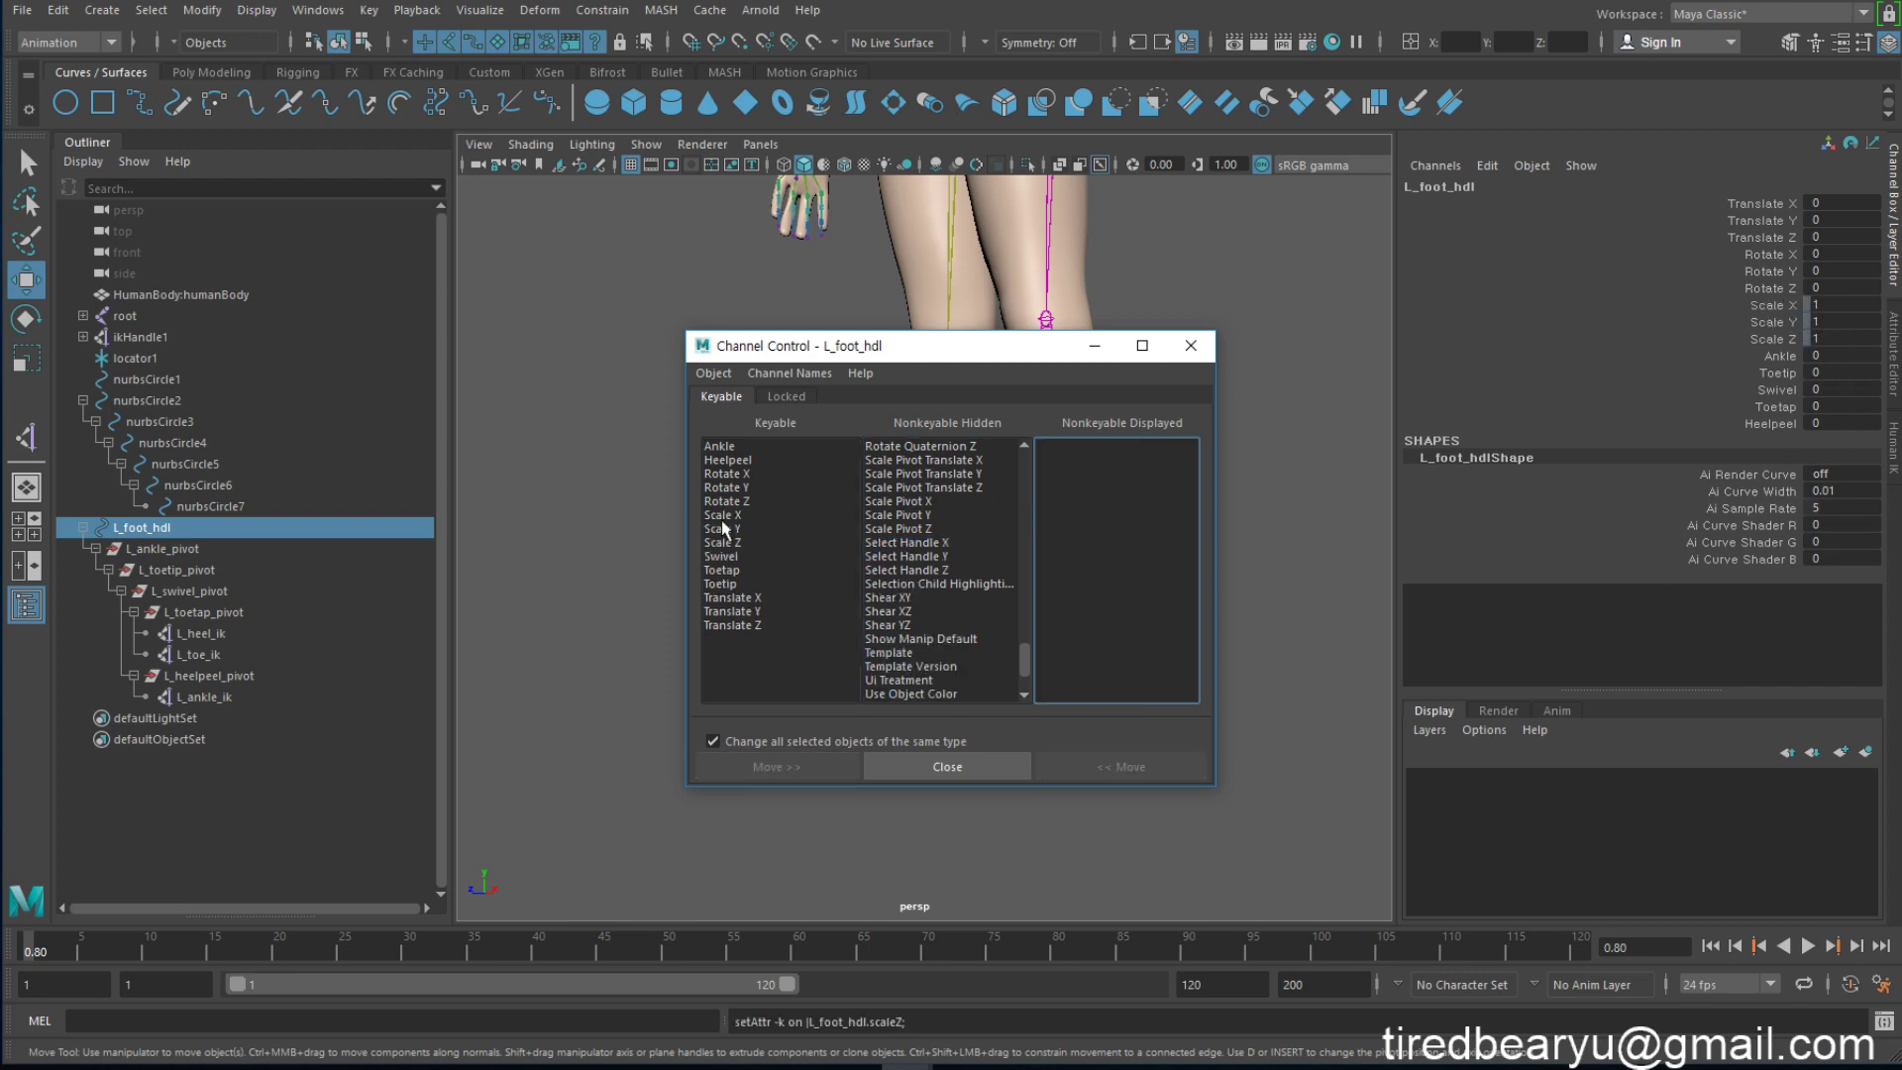
{"action": "left_click_drag", "start_coordinate": [735, 513], "coordinate": [741, 543]}
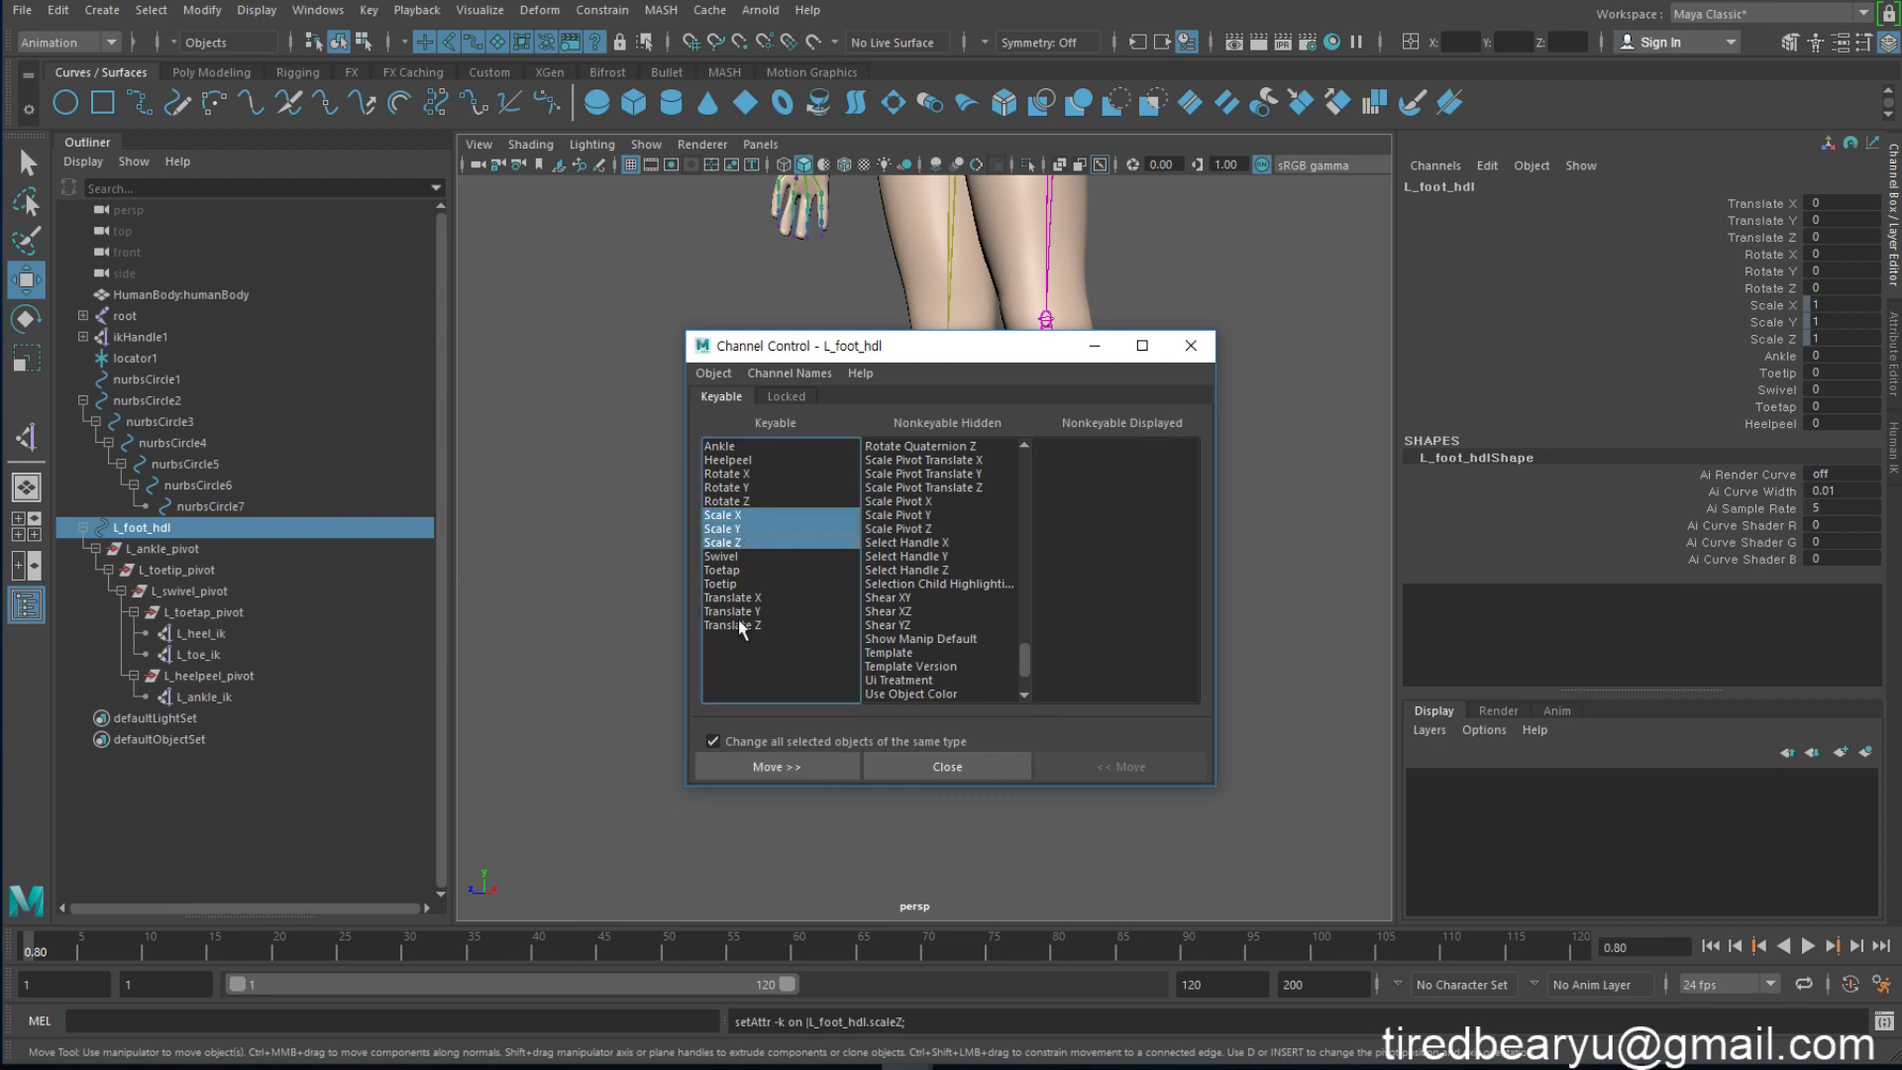
{"action": "left_click", "coordinate": [755, 758]}
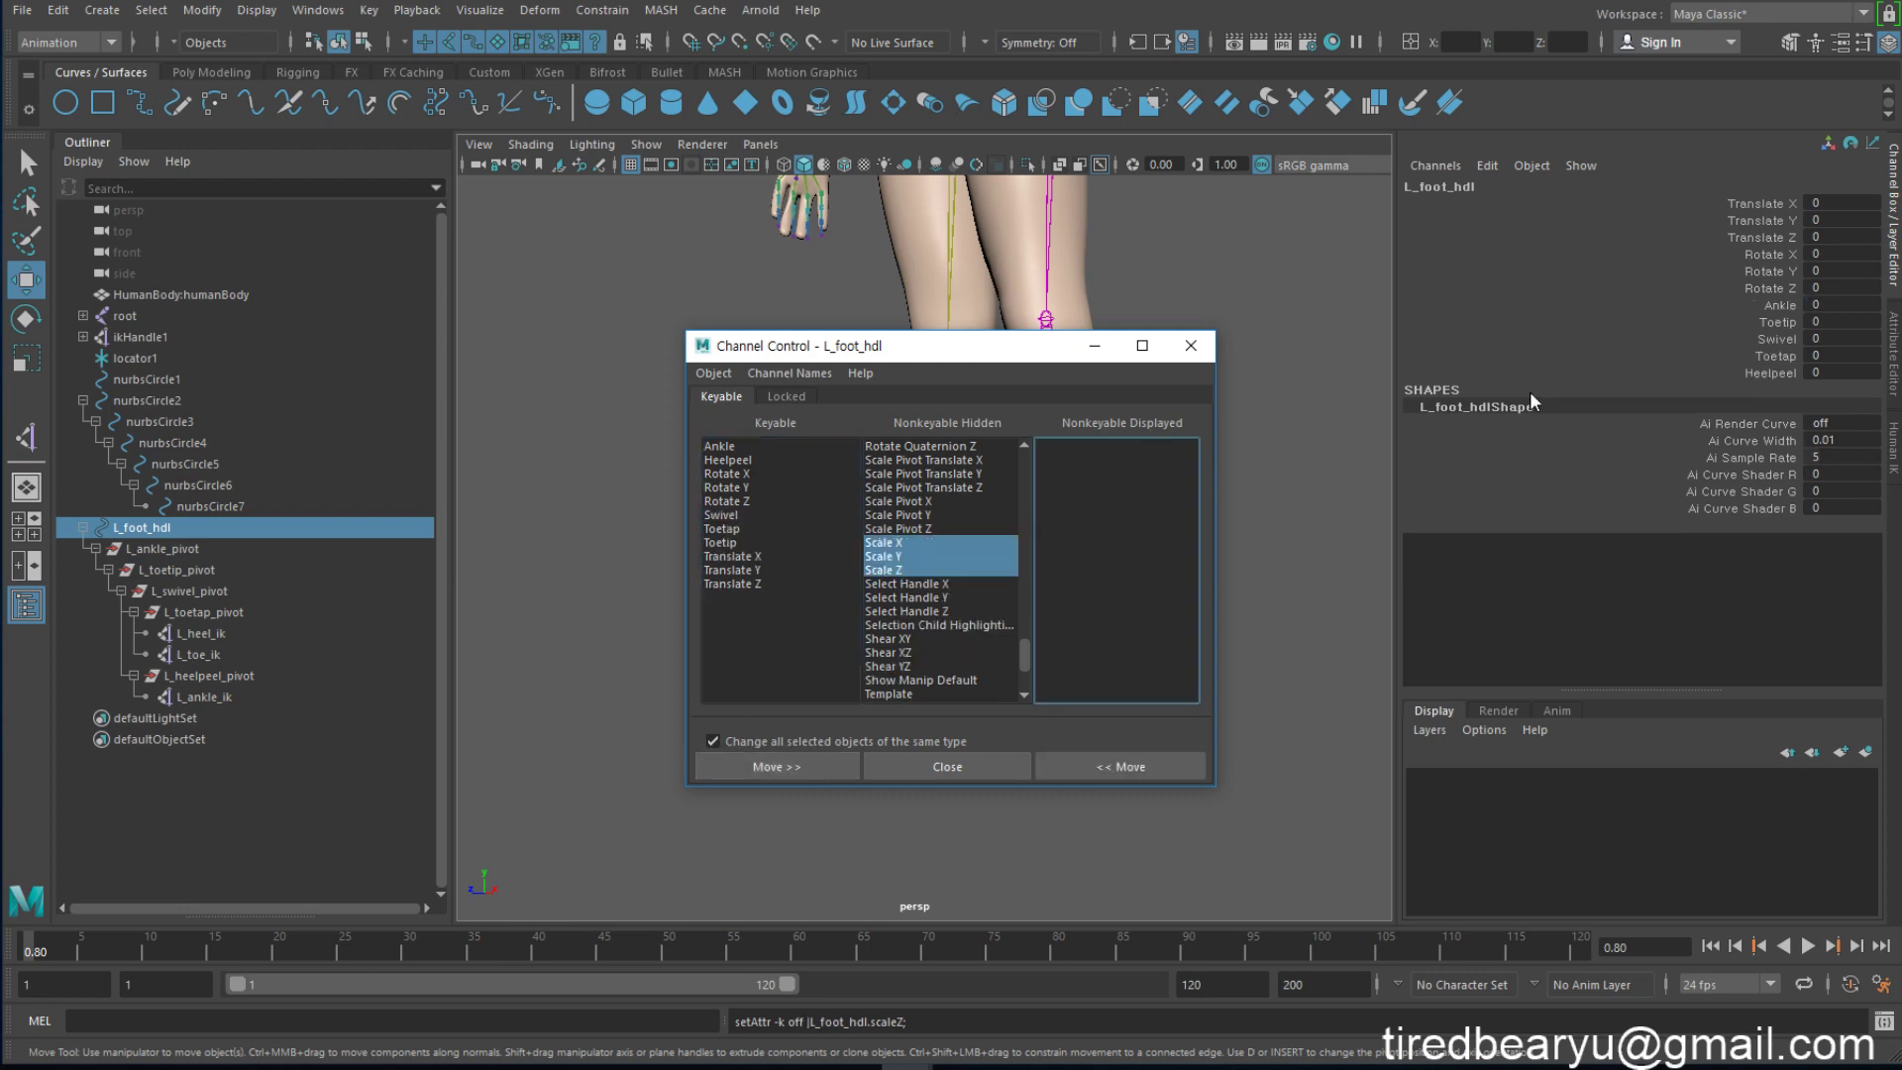
{"action": "left_click", "coordinate": [1189, 347]}
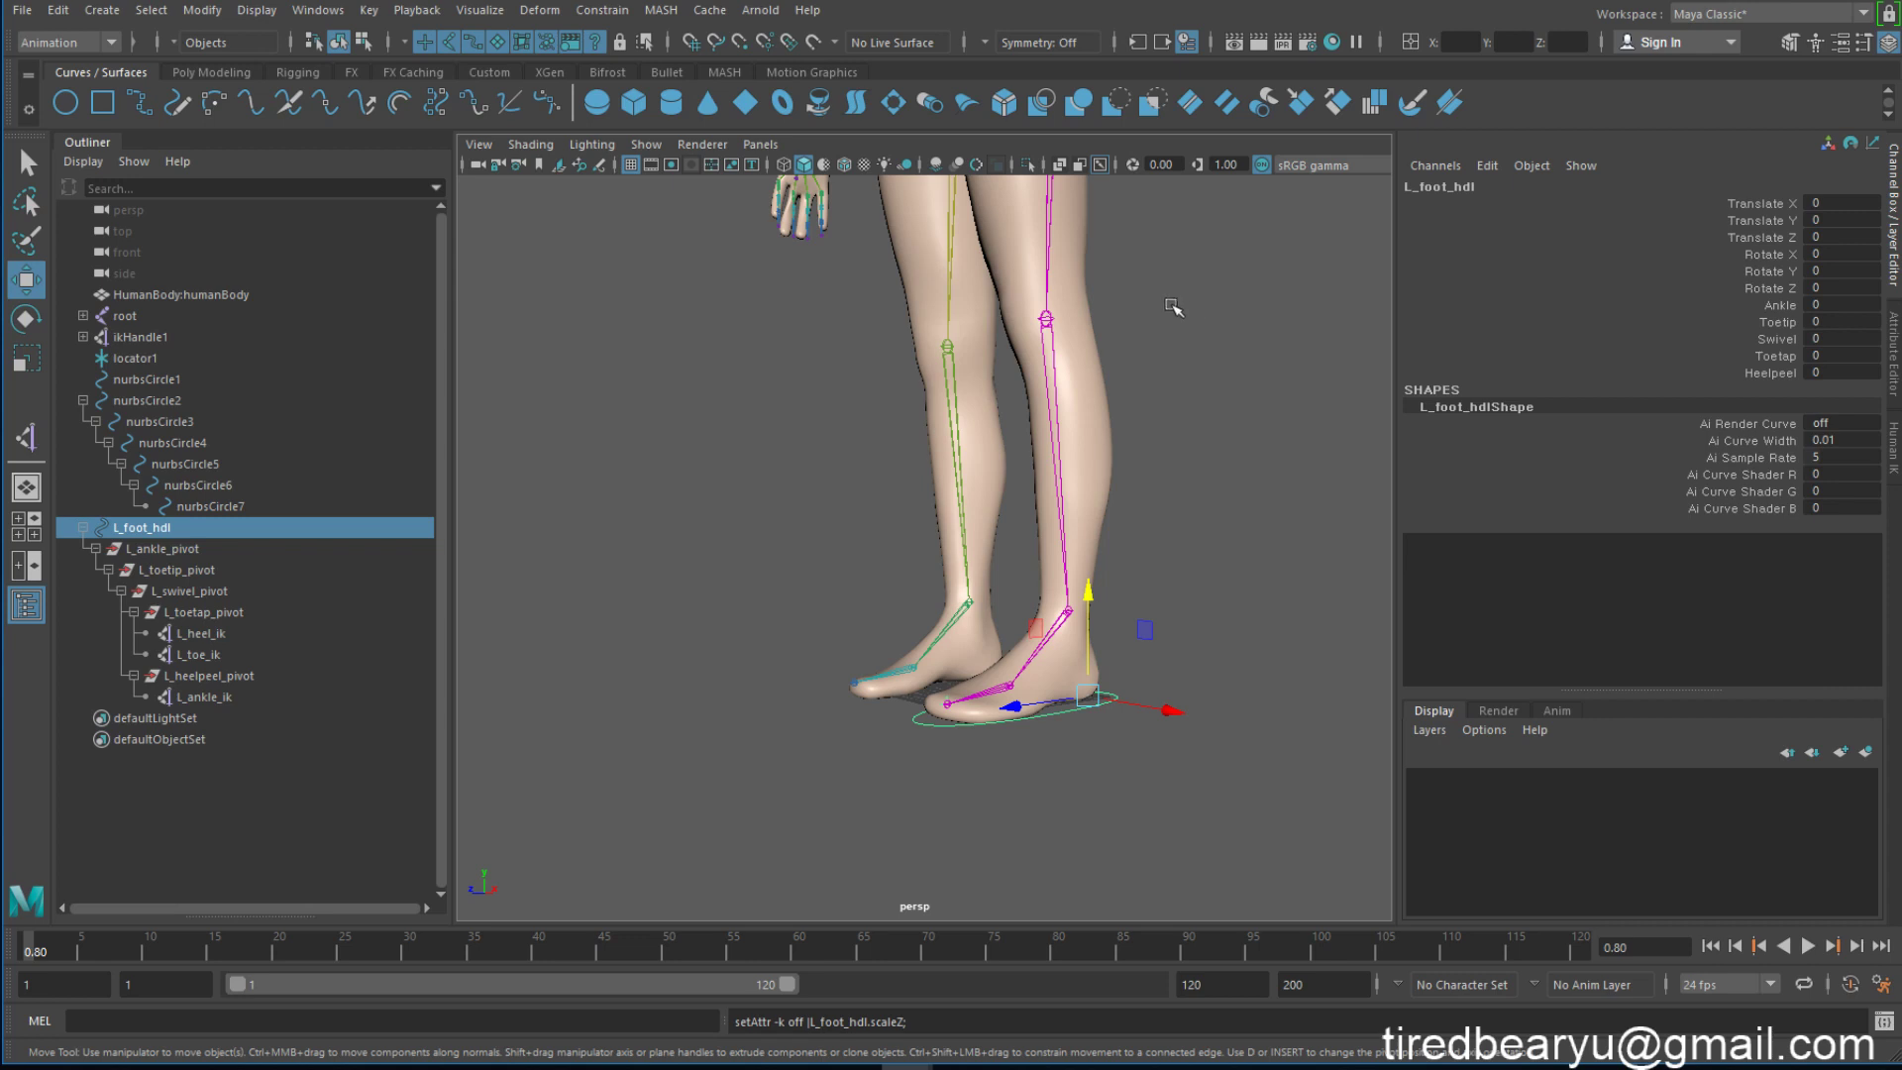
Step: Orbit and zoom out to frame both legs and hips, then show the Rigging tool set
{"action": "mouse_move", "coordinate": [1146, 440]}
{"action": "left_mouse_down", "text": "alt"}
{"action": "mouse_move", "coordinate": [1155, 455]}
{"action": "mouse_move", "coordinate": [1261, 353]}
{"action": "mouse_move", "coordinate": [1209, 339]}
{"action": "left_mouse_up", "text": "alt"}
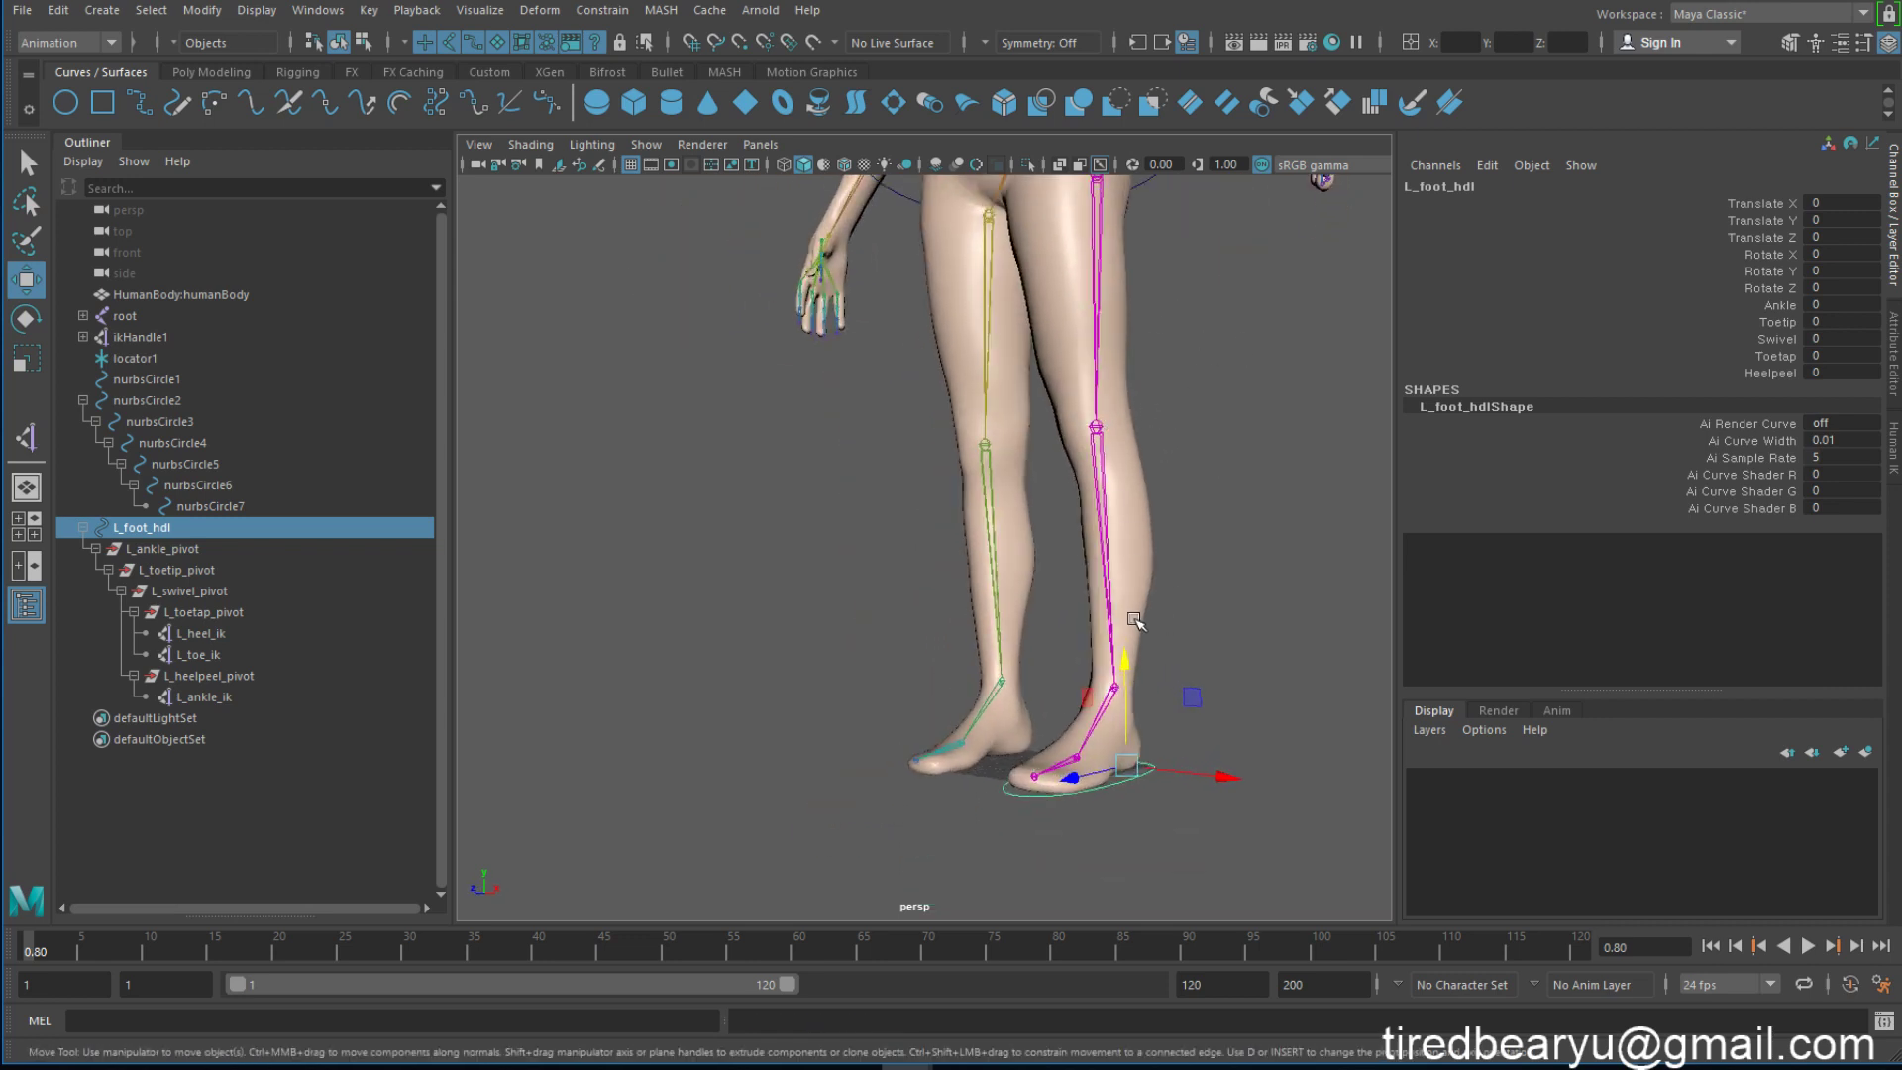
{"action": "left_click_drag", "start_coordinate": [1131, 622], "coordinate": [1120, 622], "text": "alt"}
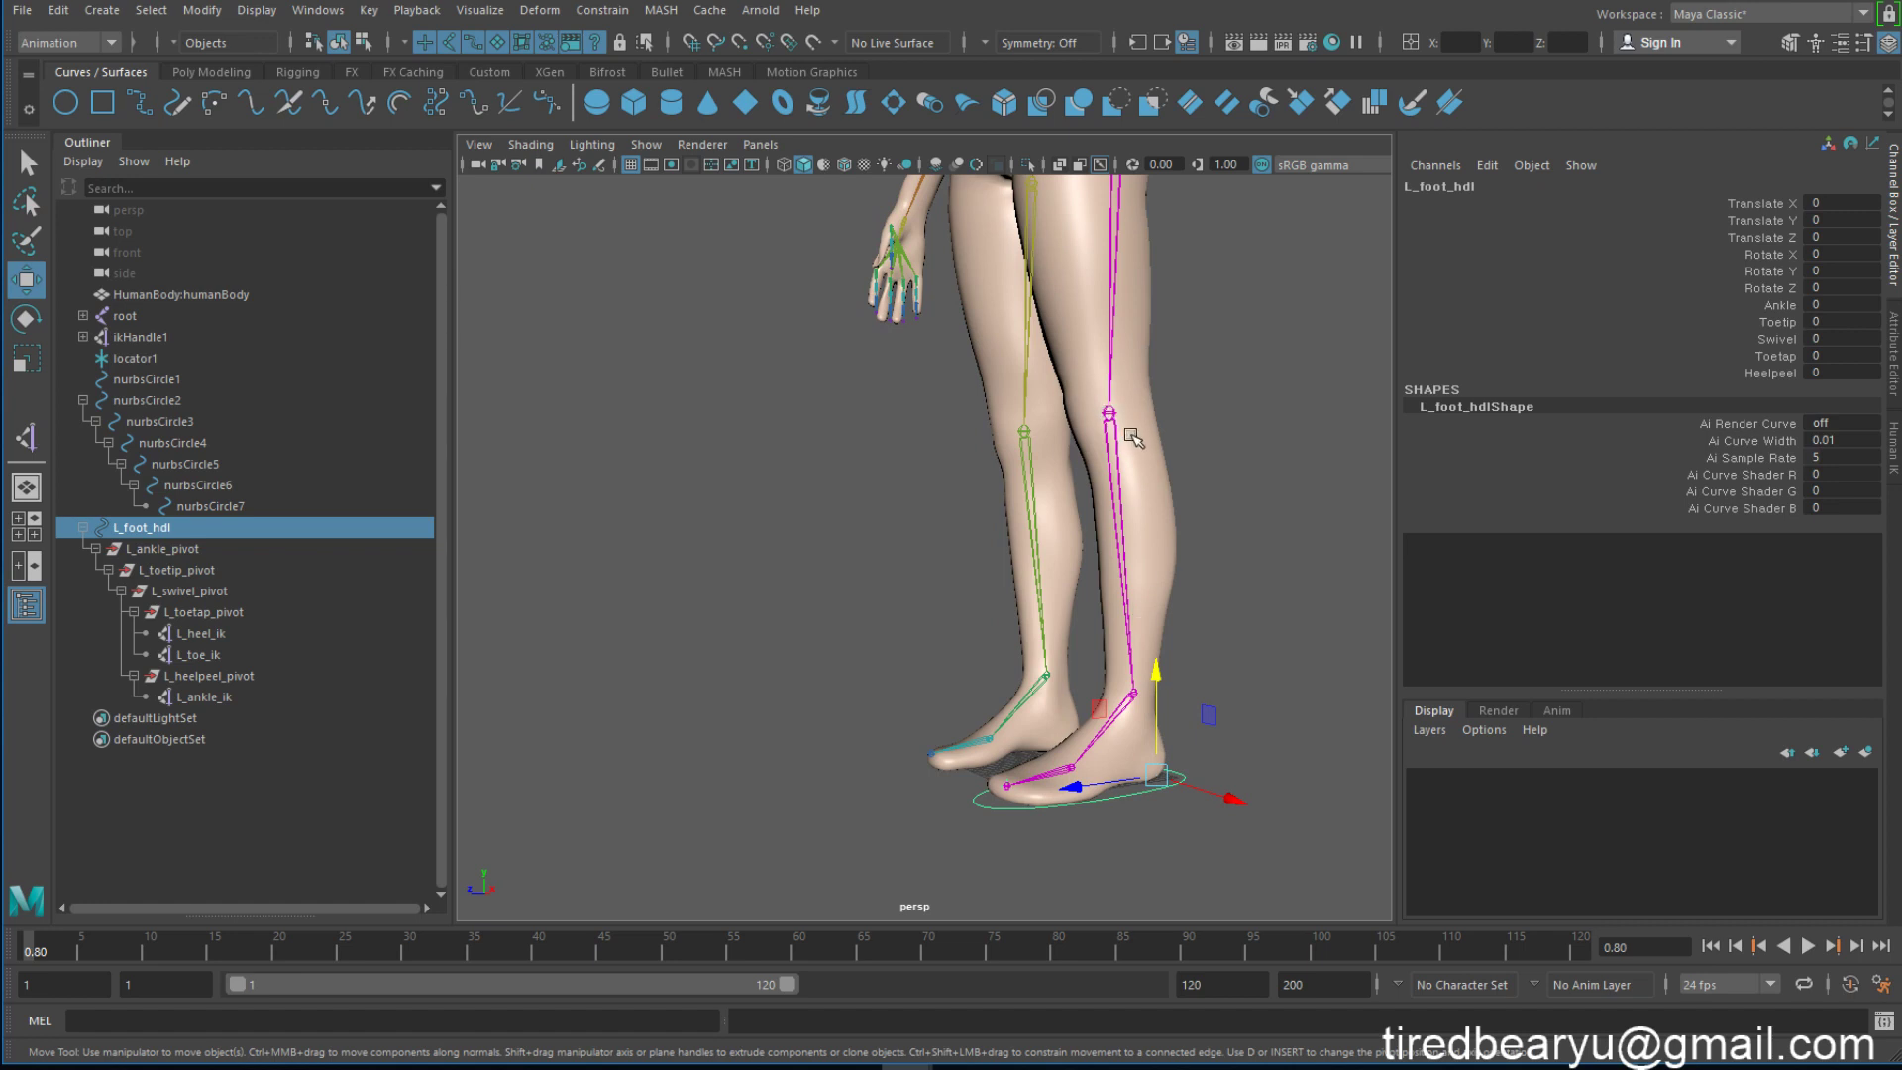
{"action": "left_click_drag", "start_coordinate": [1136, 440], "coordinate": [1169, 487], "text": "alt"}
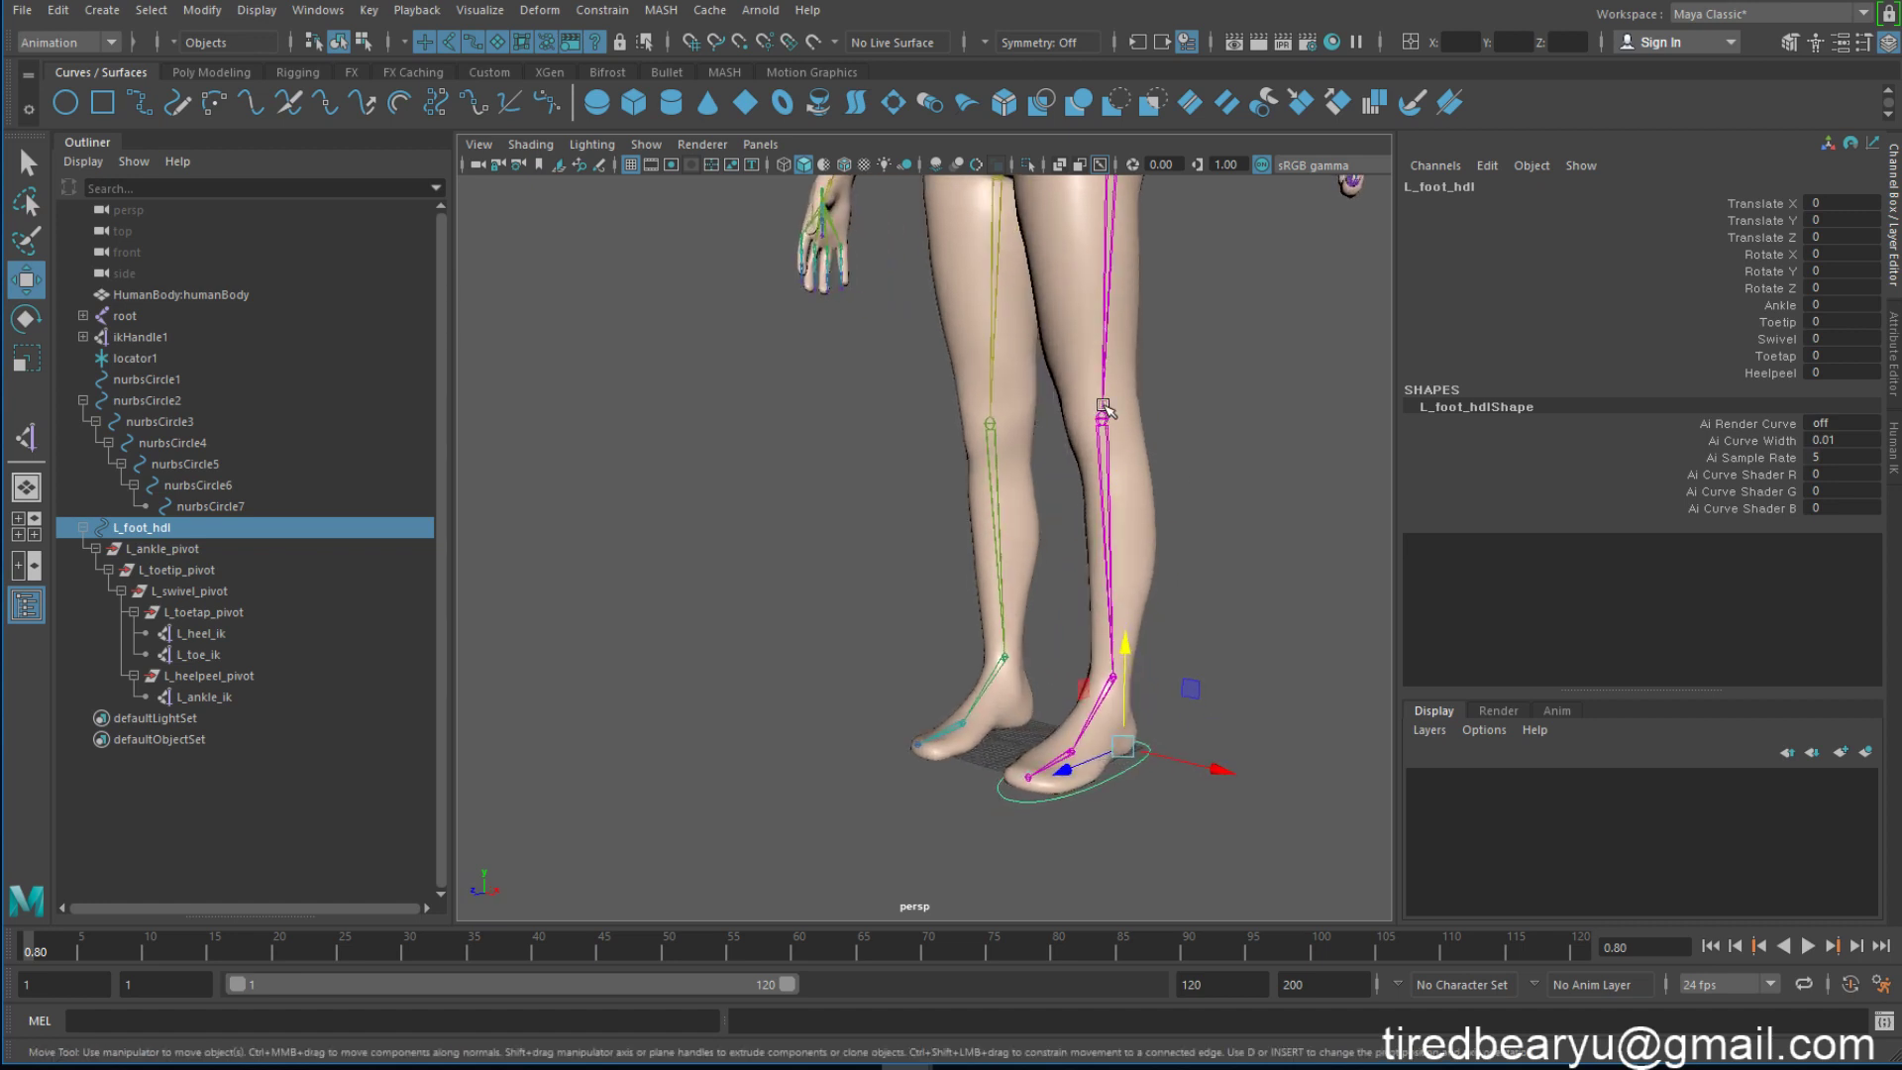
{"action": "scroll", "coordinate": [1194, 411], "scroll_direction": "down", "scroll_amount": 2}
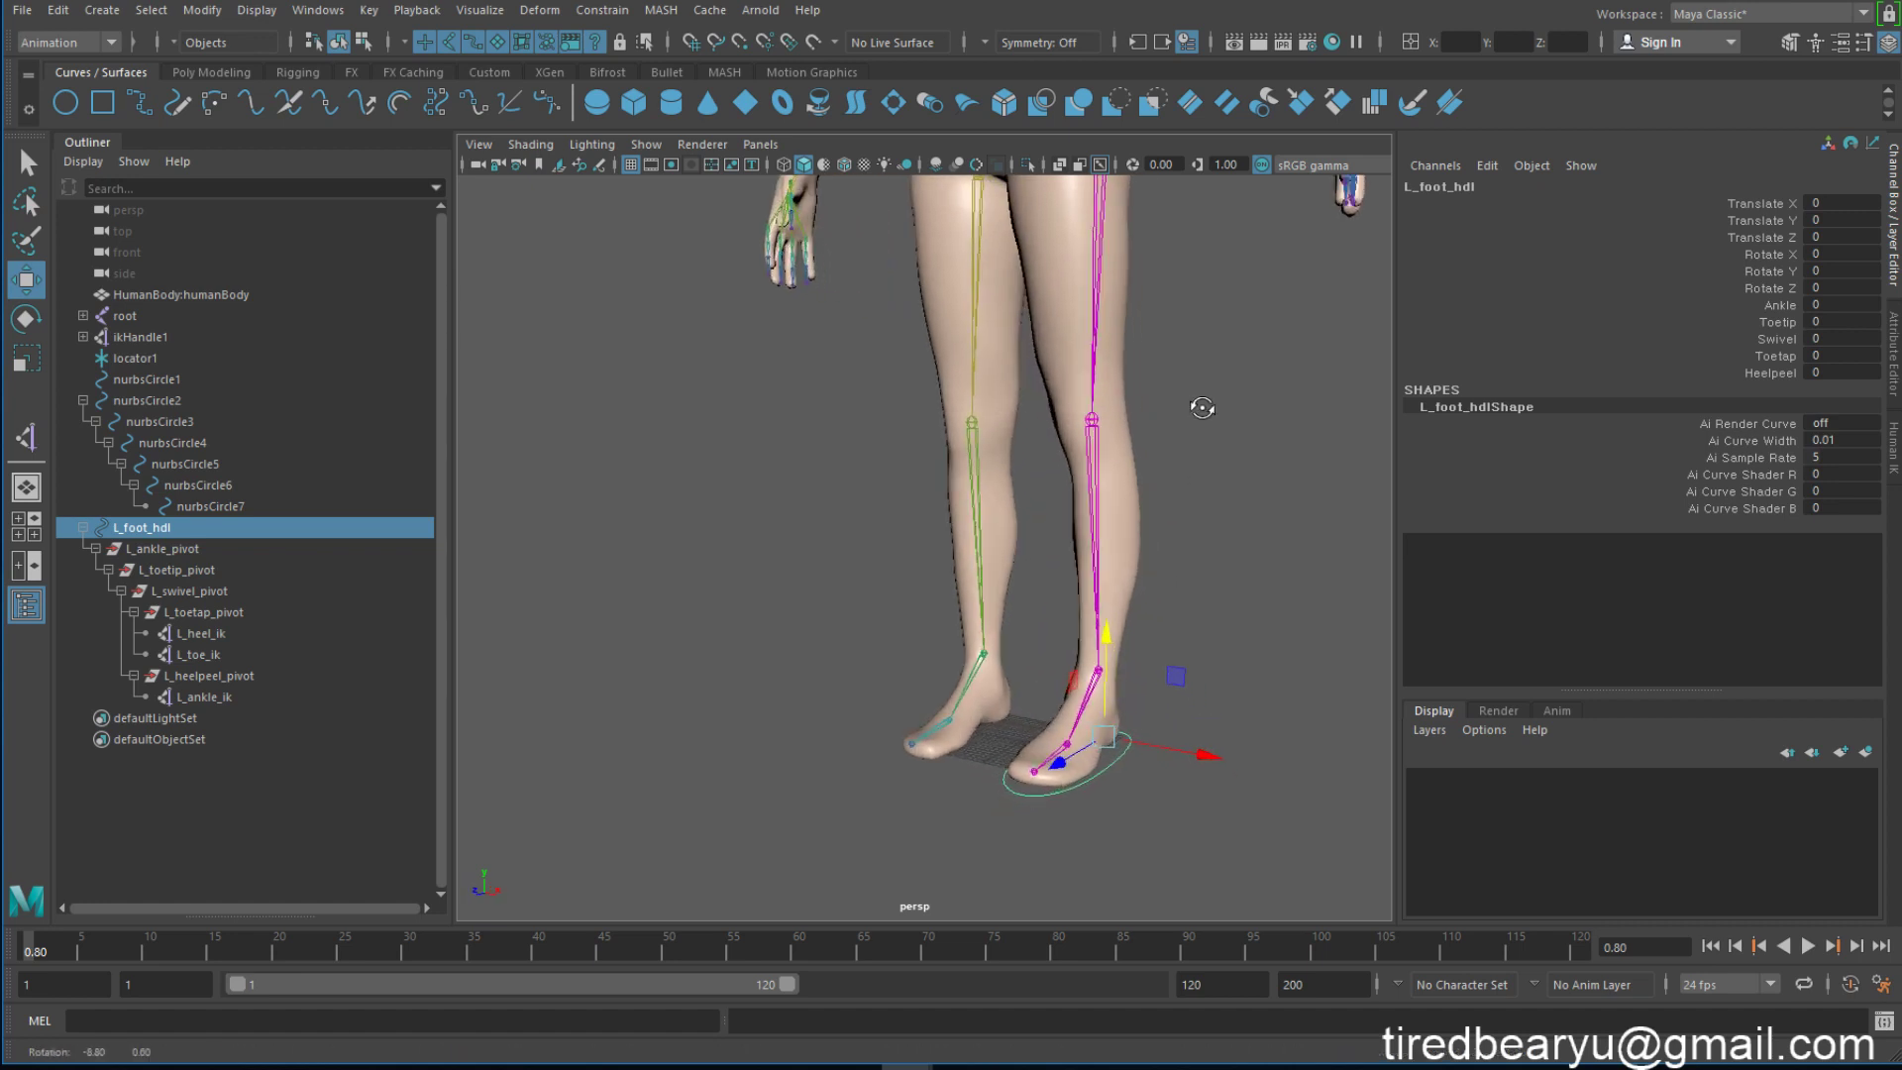
{"action": "scroll", "coordinate": [1159, 391], "scroll_direction": "down", "scroll_amount": 2}
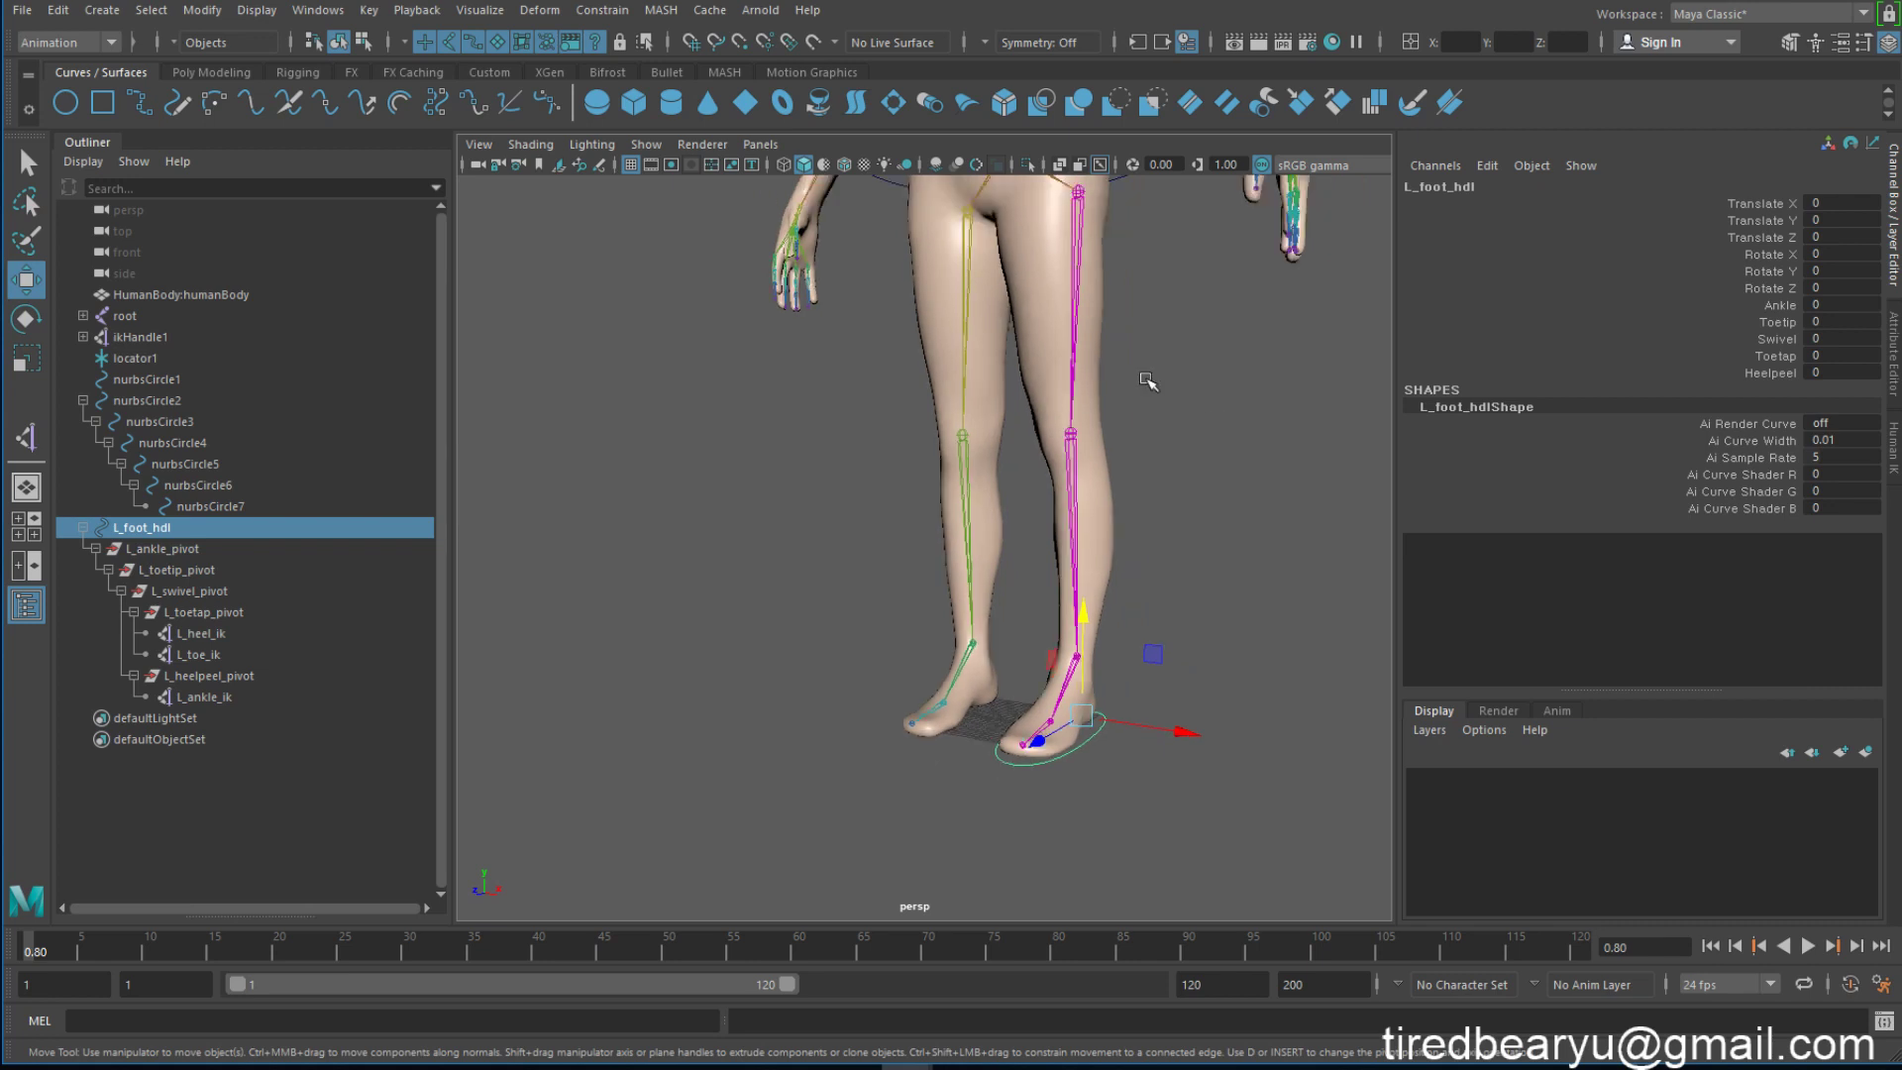
{"action": "left_click", "coordinate": [211, 72]}
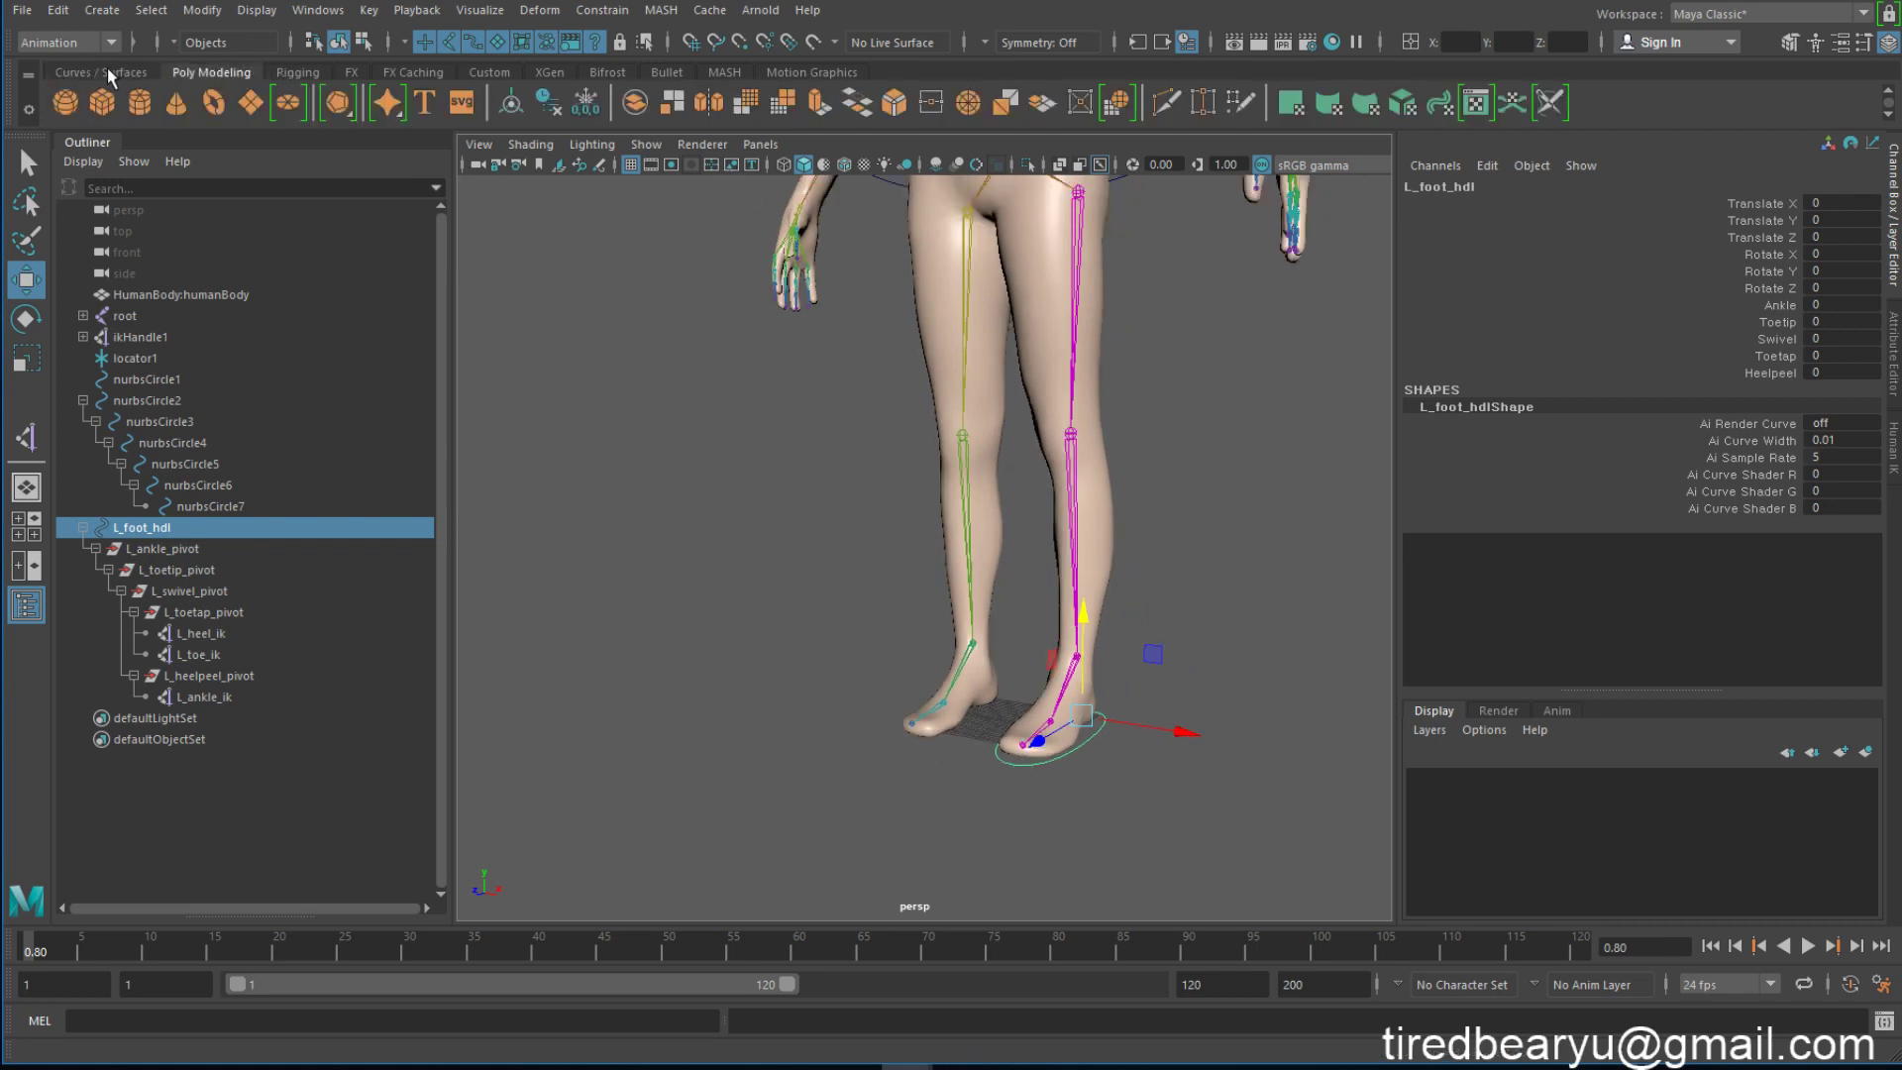
{"action": "left_click", "coordinate": [104, 72]}
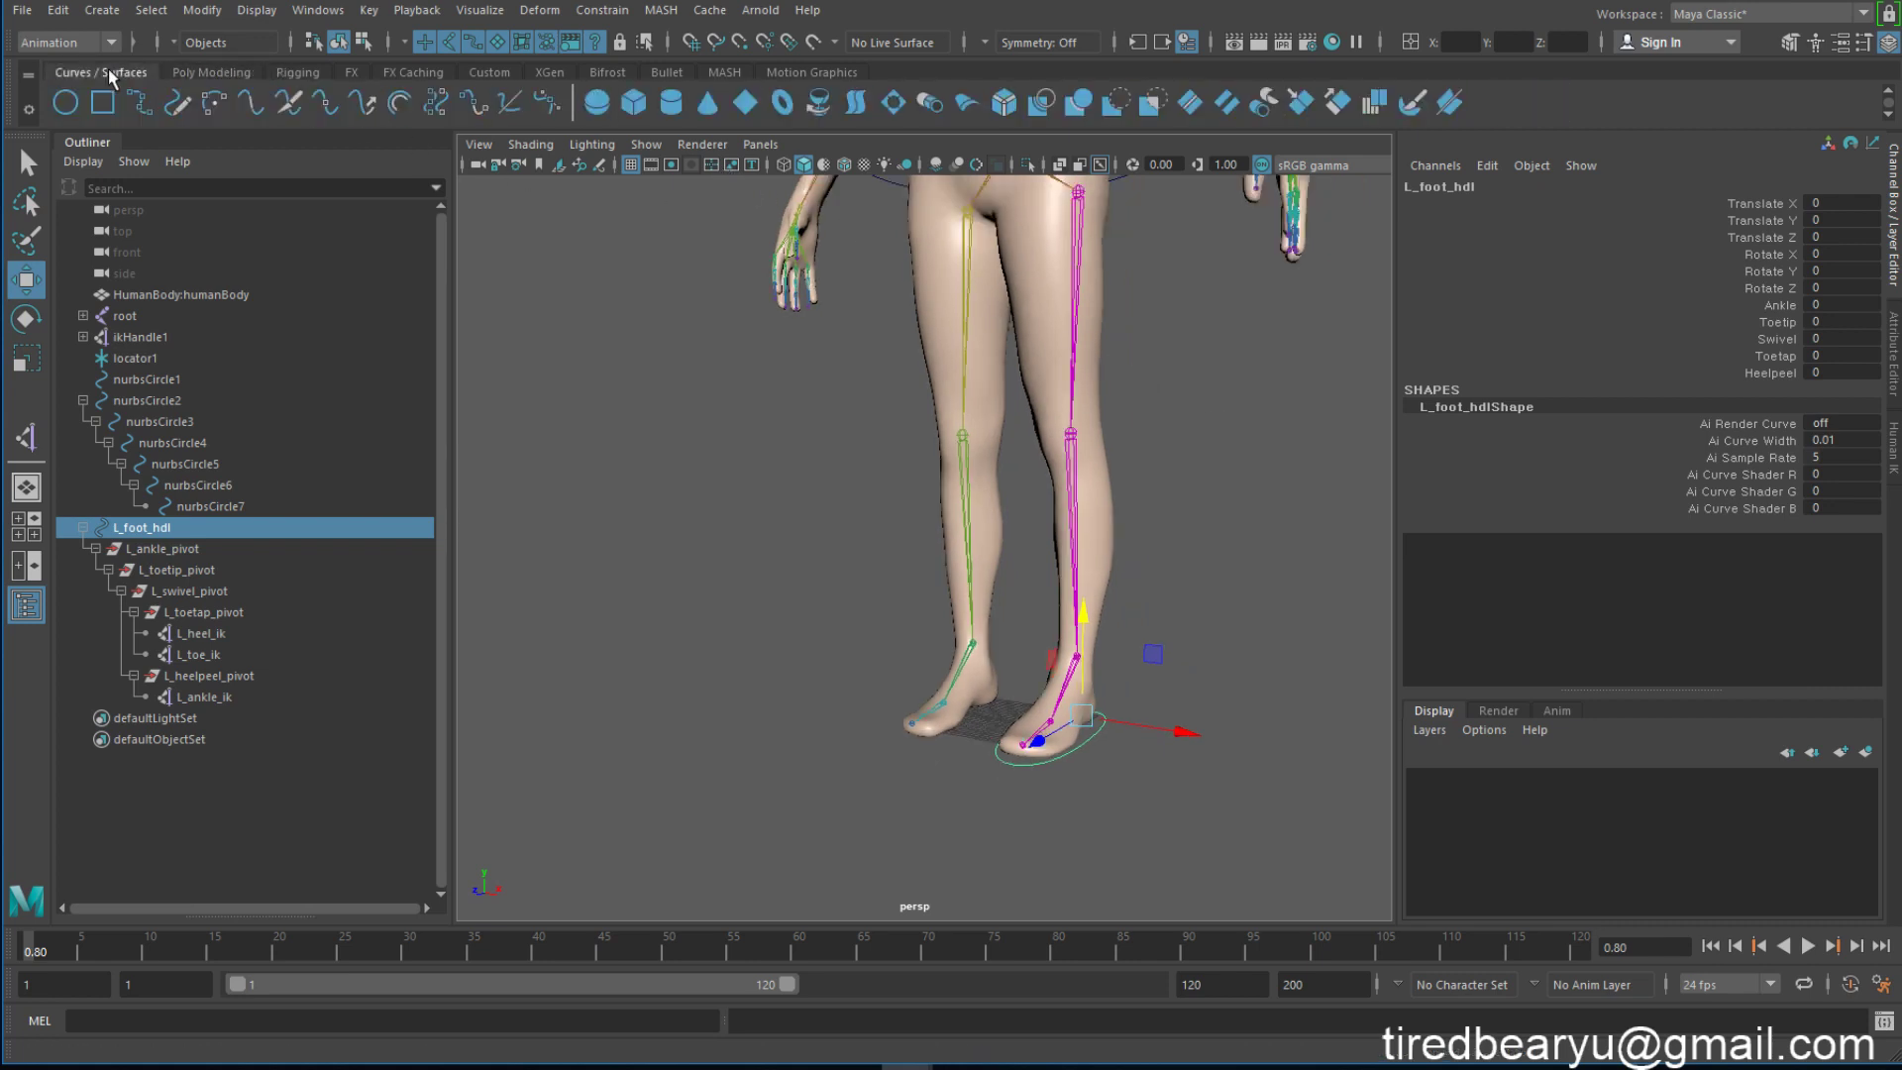
{"action": "left_click", "coordinate": [297, 73]}
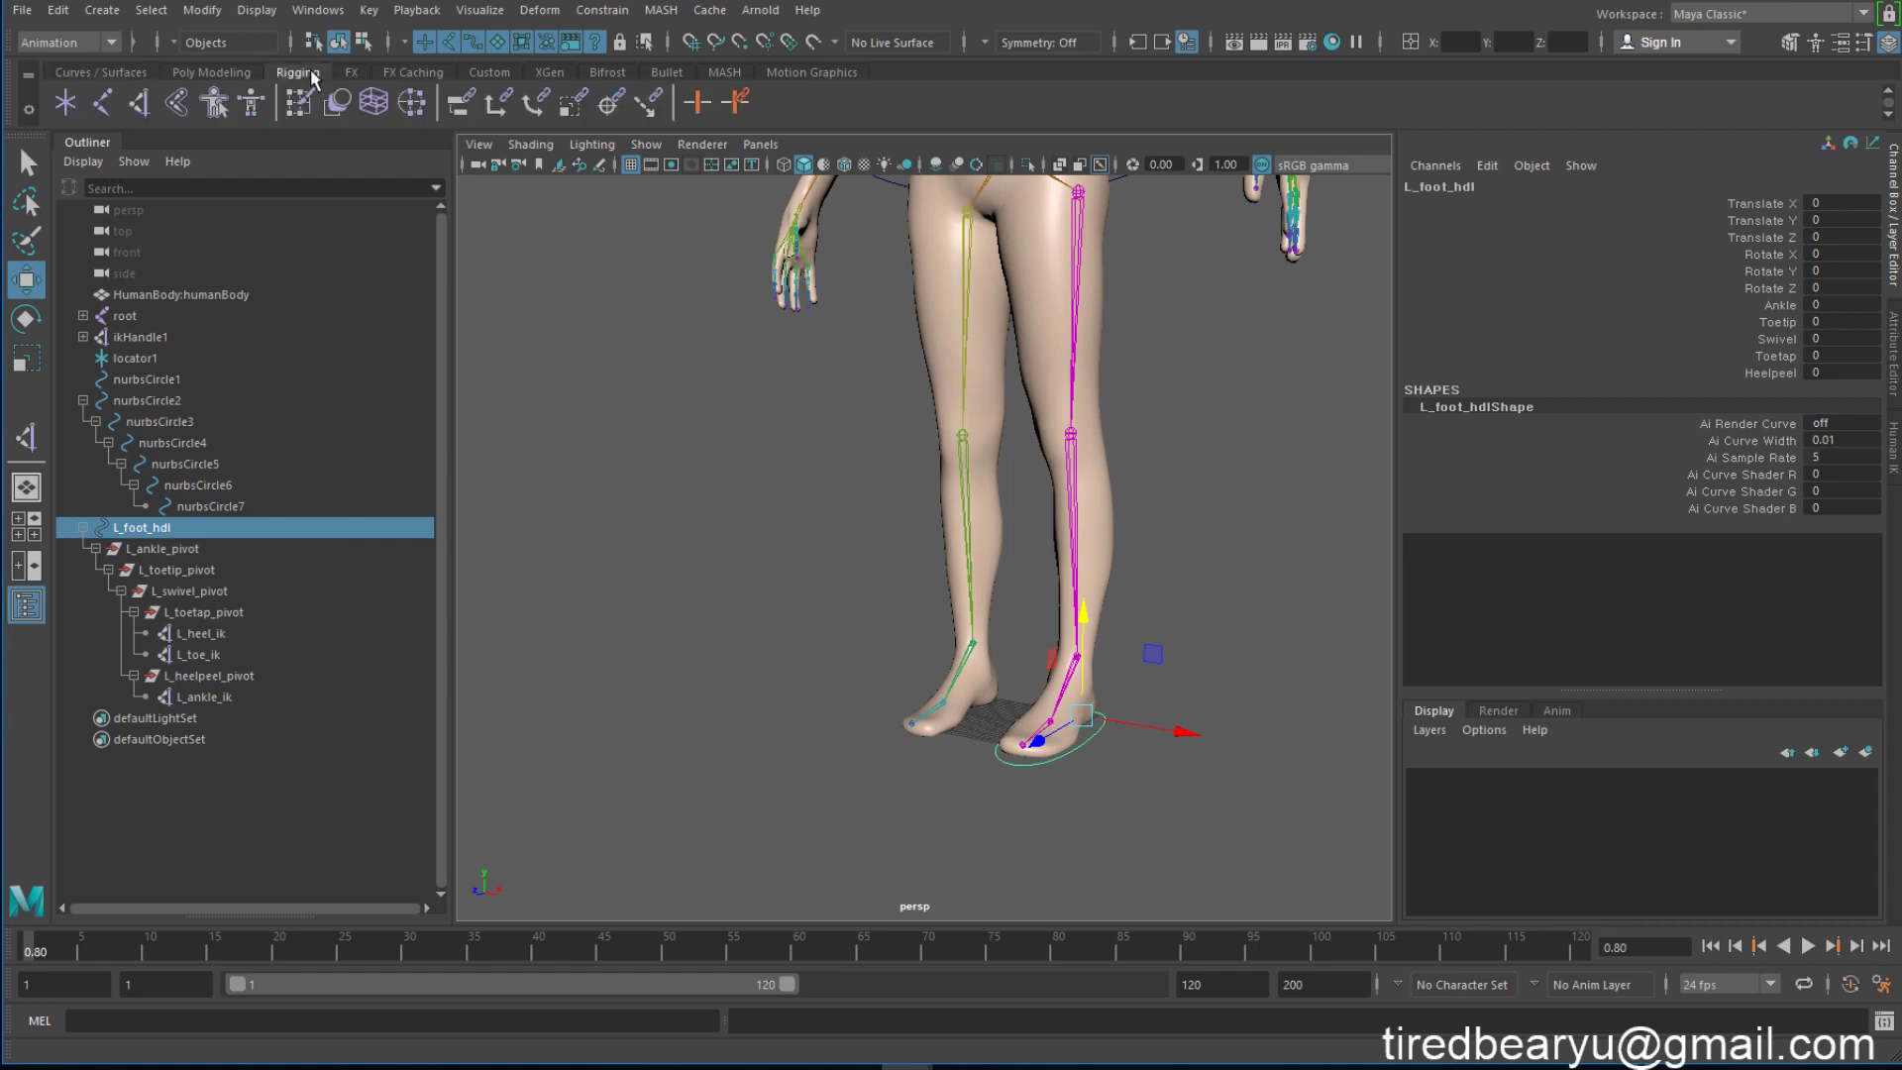
Step: Create locator2, snap it to the left knee and push it forward to 10.509, 50.747, 48.705
{"action": "left_click", "coordinate": [66, 102]}
{"action": "middle_click_drag", "start_coordinate": [1100, 510], "coordinate": [1078, 439]}
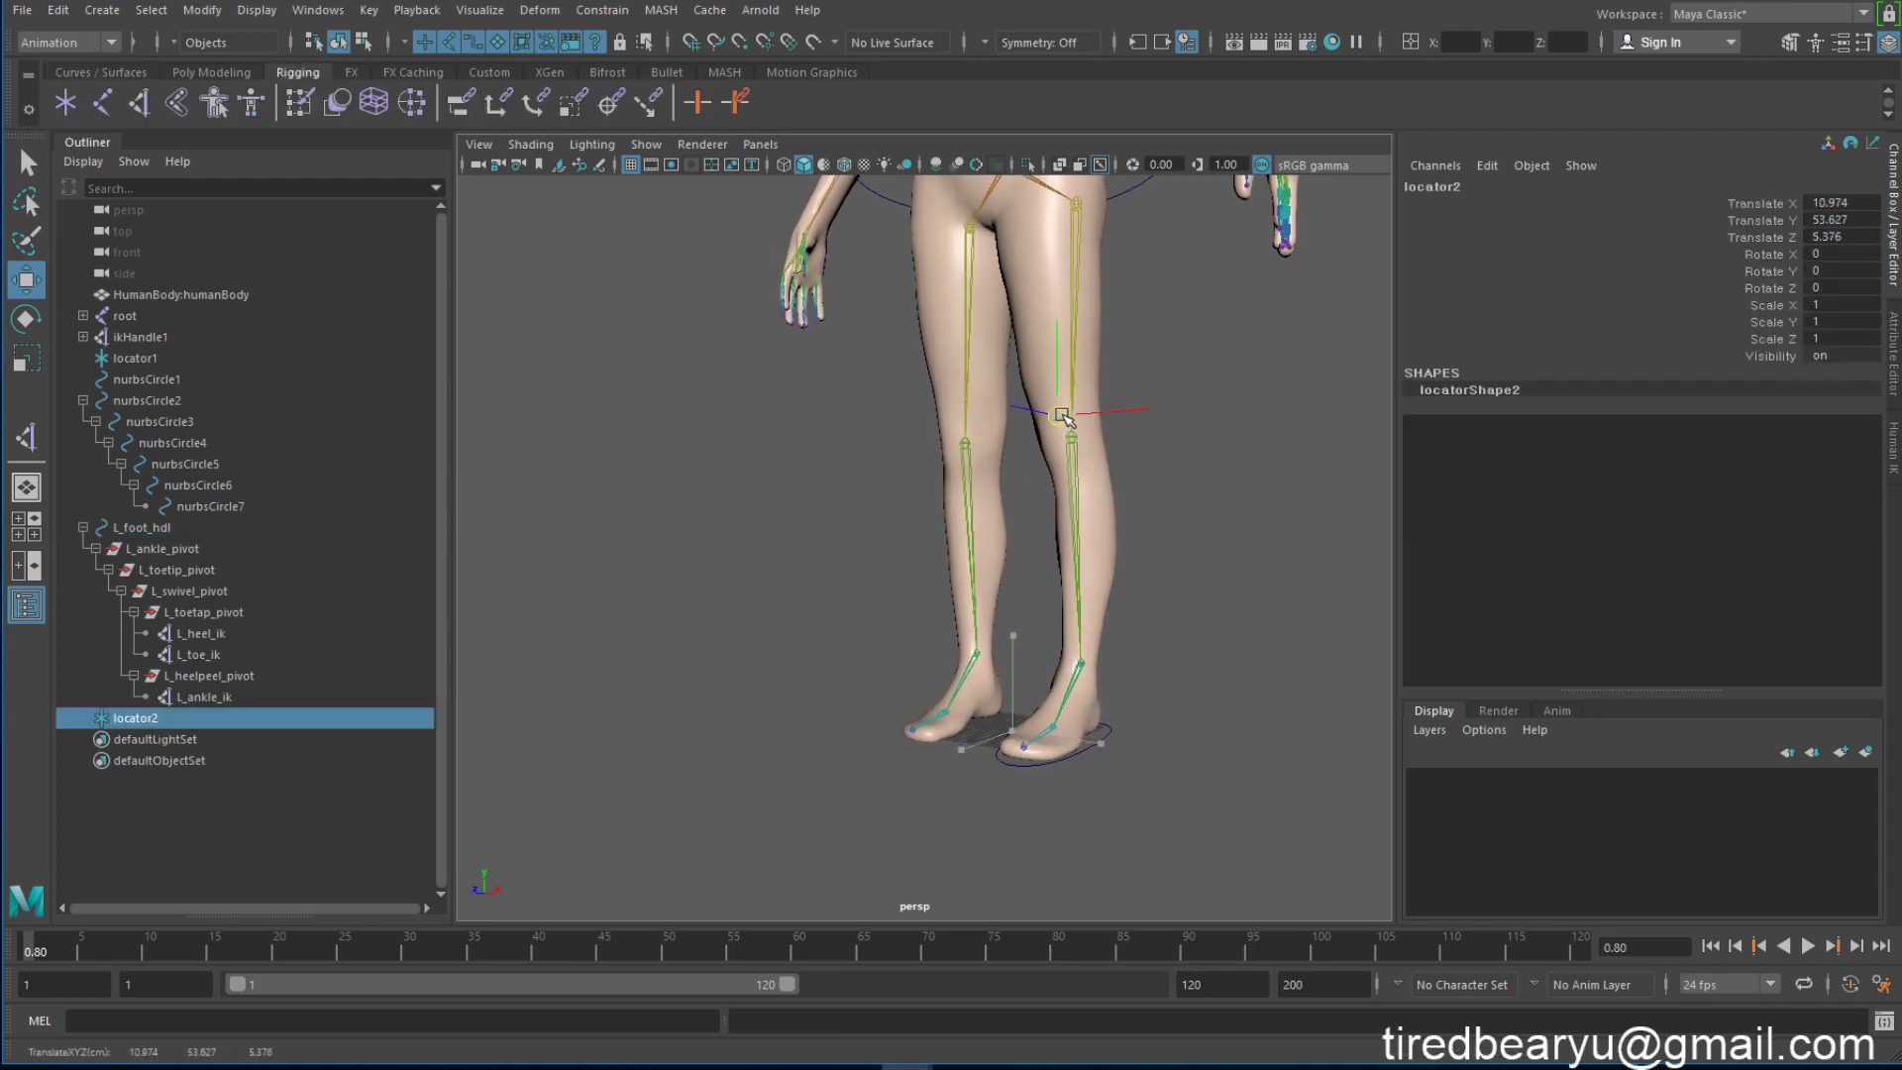
{"action": "mouse_move", "coordinate": [1077, 438]}
{"action": "left_mouse_down", "text": "alt"}
{"action": "mouse_move", "coordinate": [1040, 455]}
{"action": "mouse_move", "coordinate": [1025, 527]}
{"action": "mouse_move", "coordinate": [1033, 464]}
{"action": "mouse_move", "coordinate": [1059, 529]}
{"action": "mouse_move", "coordinate": [1167, 519]}
{"action": "left_mouse_up", "text": "alt"}
{"action": "scroll", "coordinate": [1041, 456], "scroll_direction": "up", "scroll_amount": 3}
{"action": "key", "text": "v"}
{"action": "mouse_move", "coordinate": [1026, 458]}
{"action": "left_mouse_down"}
{"action": "mouse_move", "coordinate": [736, 511]}
{"action": "mouse_move", "coordinate": [1067, 679]}
{"action": "left_mouse_up"}
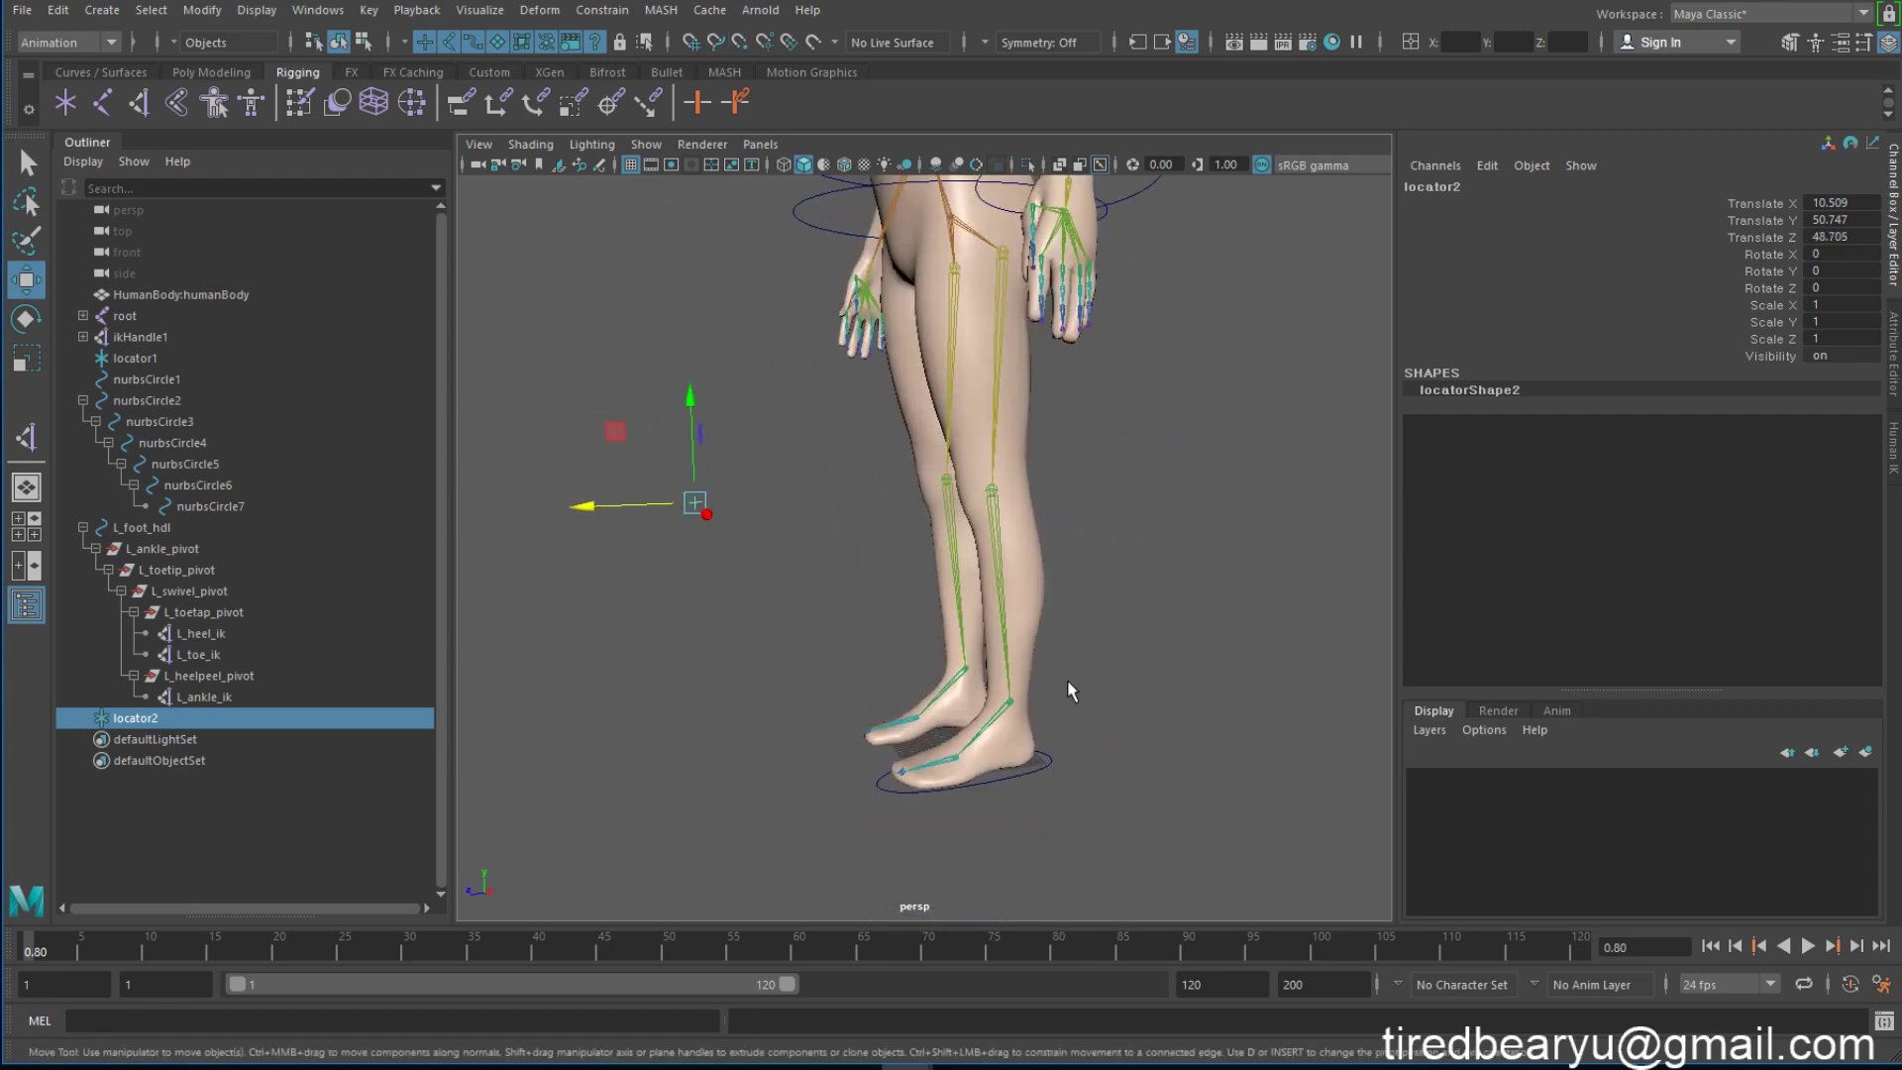
Step: Select L_ankle_ik together with locator2
{"action": "key", "text": "q"}
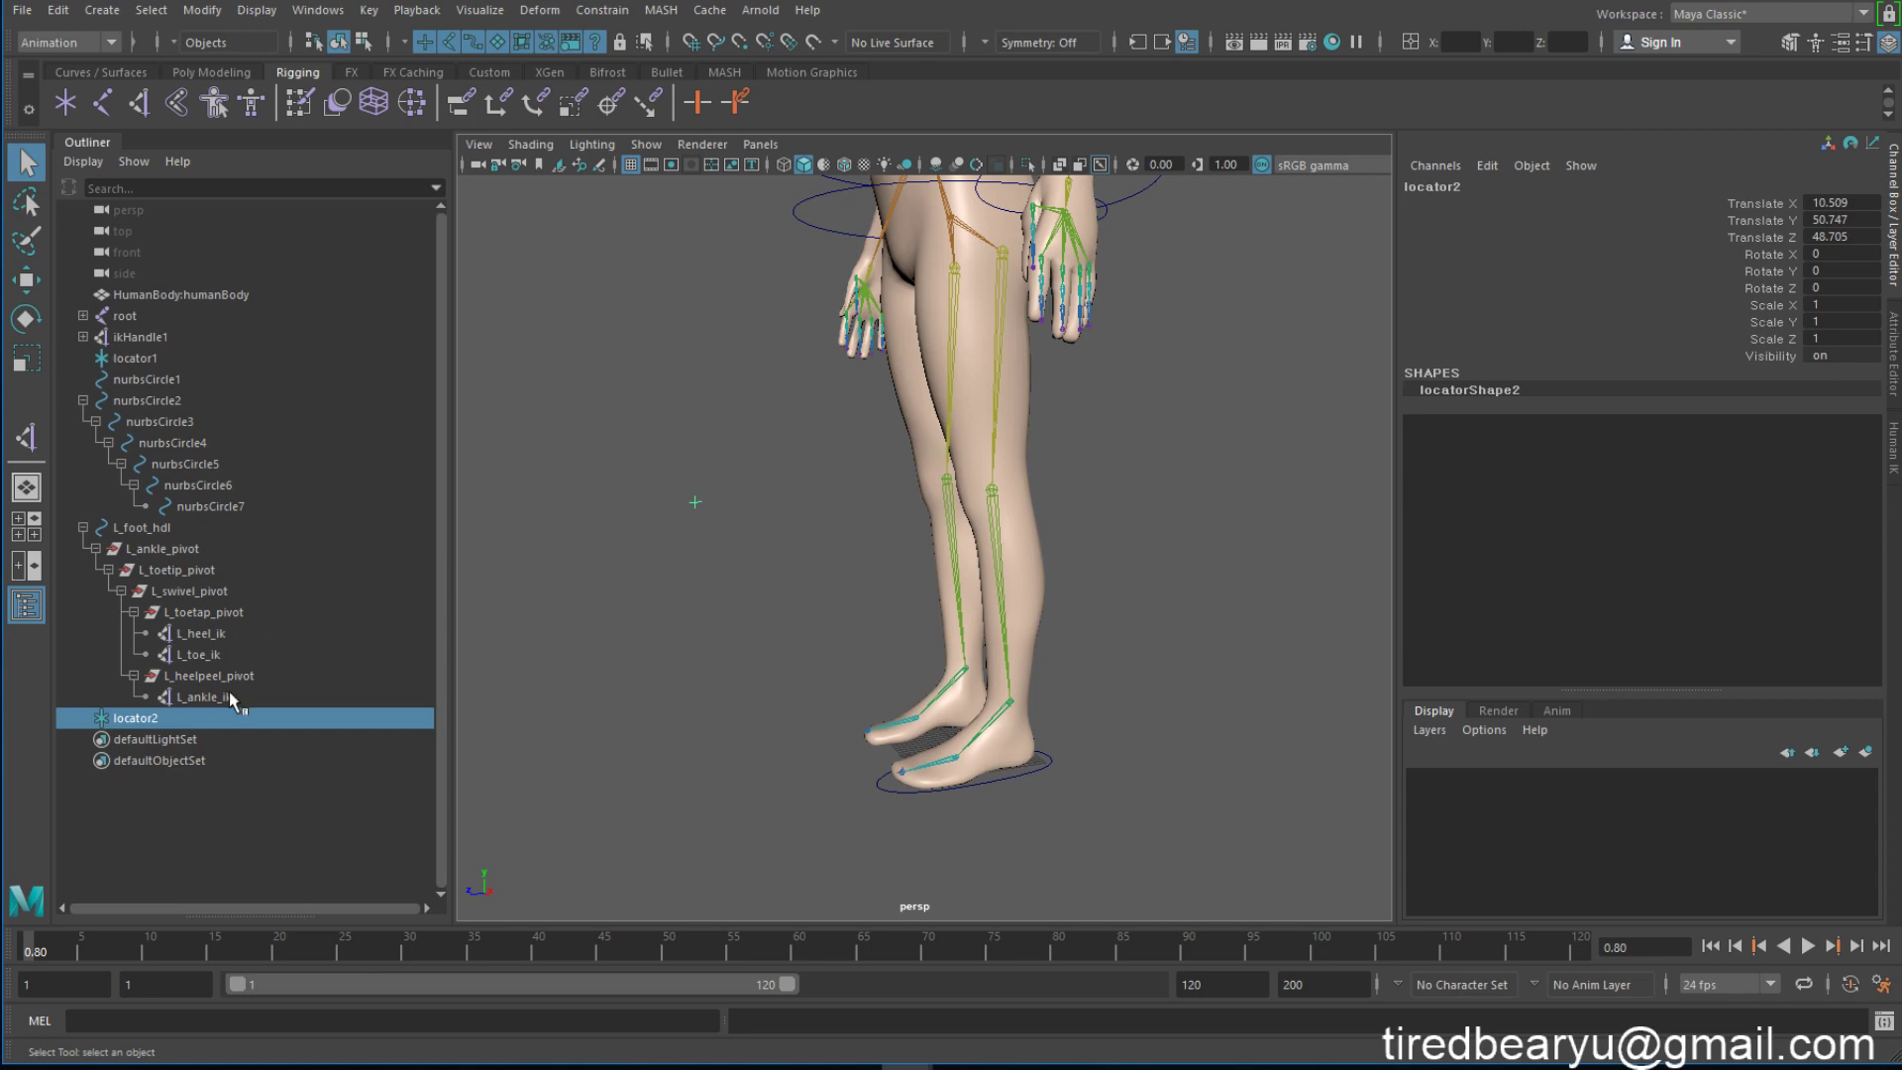
{"action": "left_click", "coordinate": [229, 694]}
{"action": "left_click_drag", "start_coordinate": [720, 541], "coordinate": [692, 534], "text": "shift"}
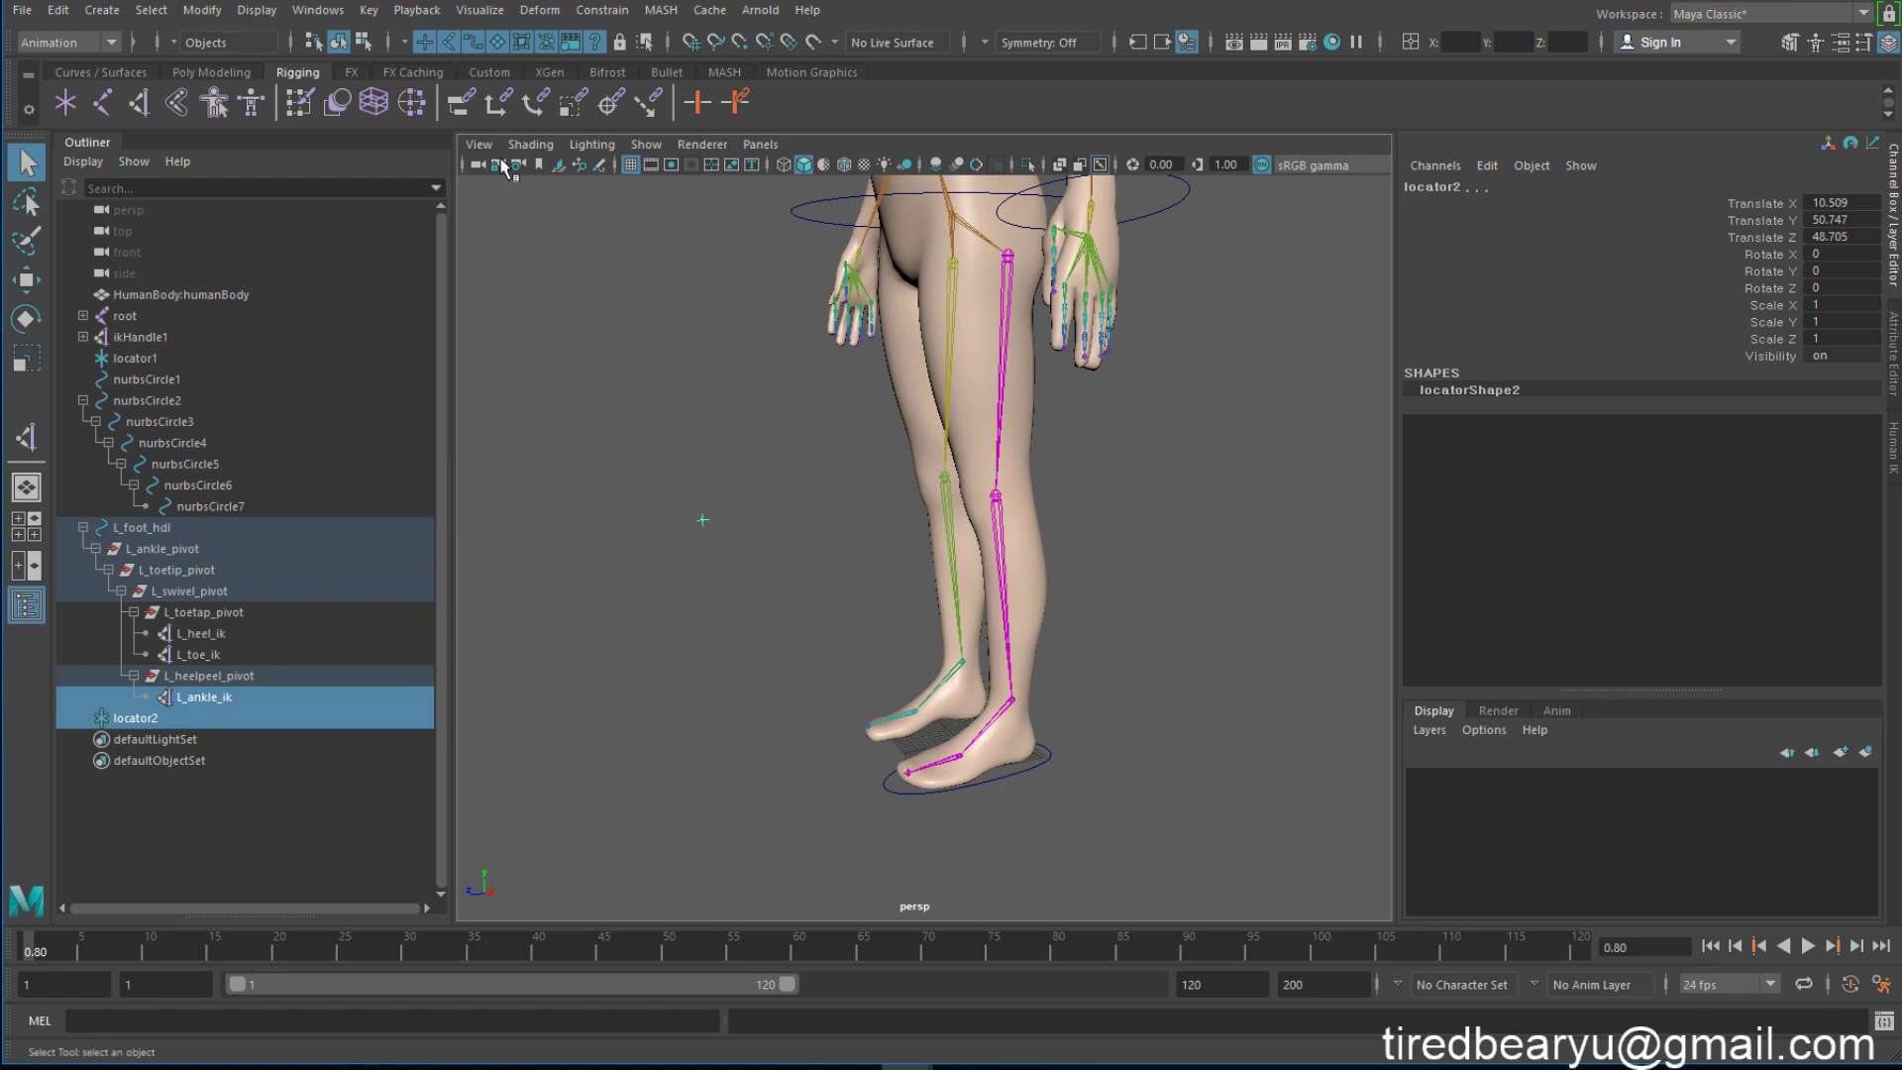
Step: Switch to the Rigging menu set and attempt a Pole Vector constraint between locator2 and L_ankle_ik
{"action": "left_click", "coordinate": [85, 45]}
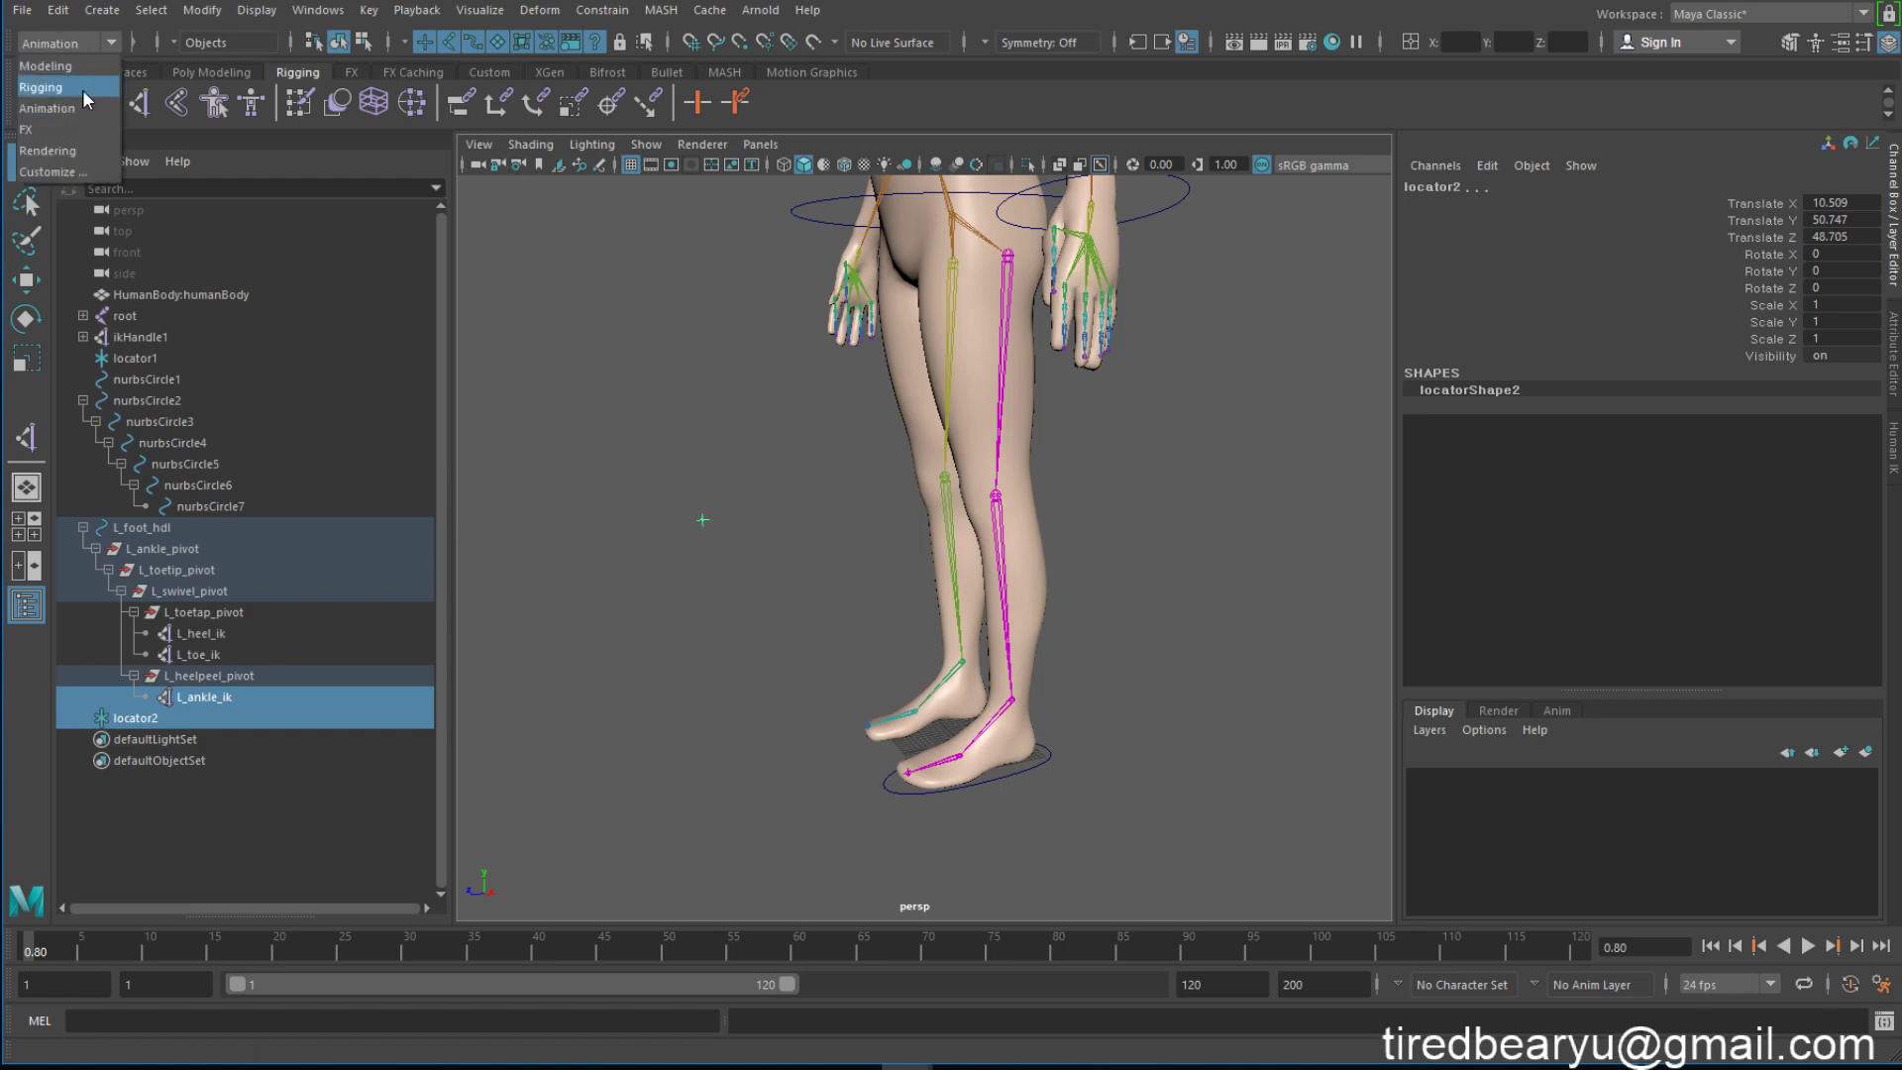
{"action": "left_click", "coordinate": [81, 87]}
{"action": "left_click", "coordinate": [545, 10]}
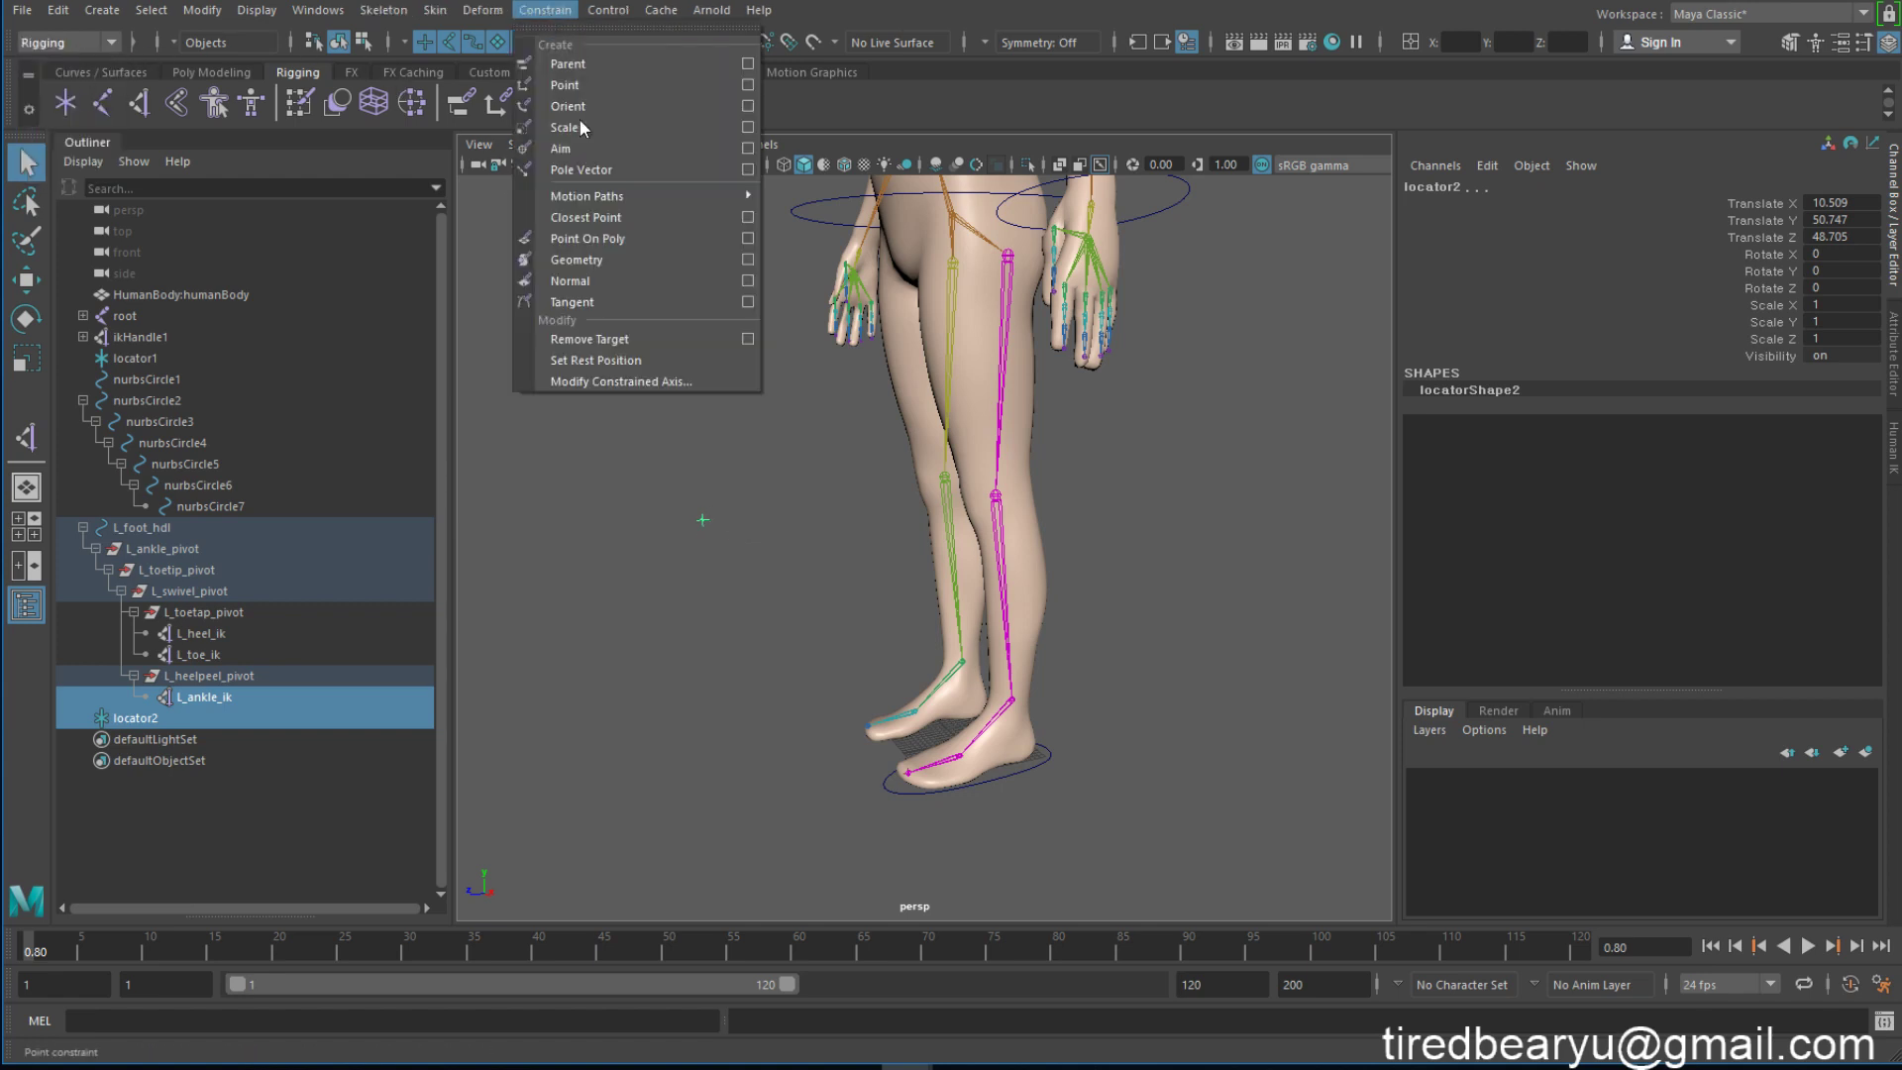
{"action": "left_click", "coordinate": [592, 170]}
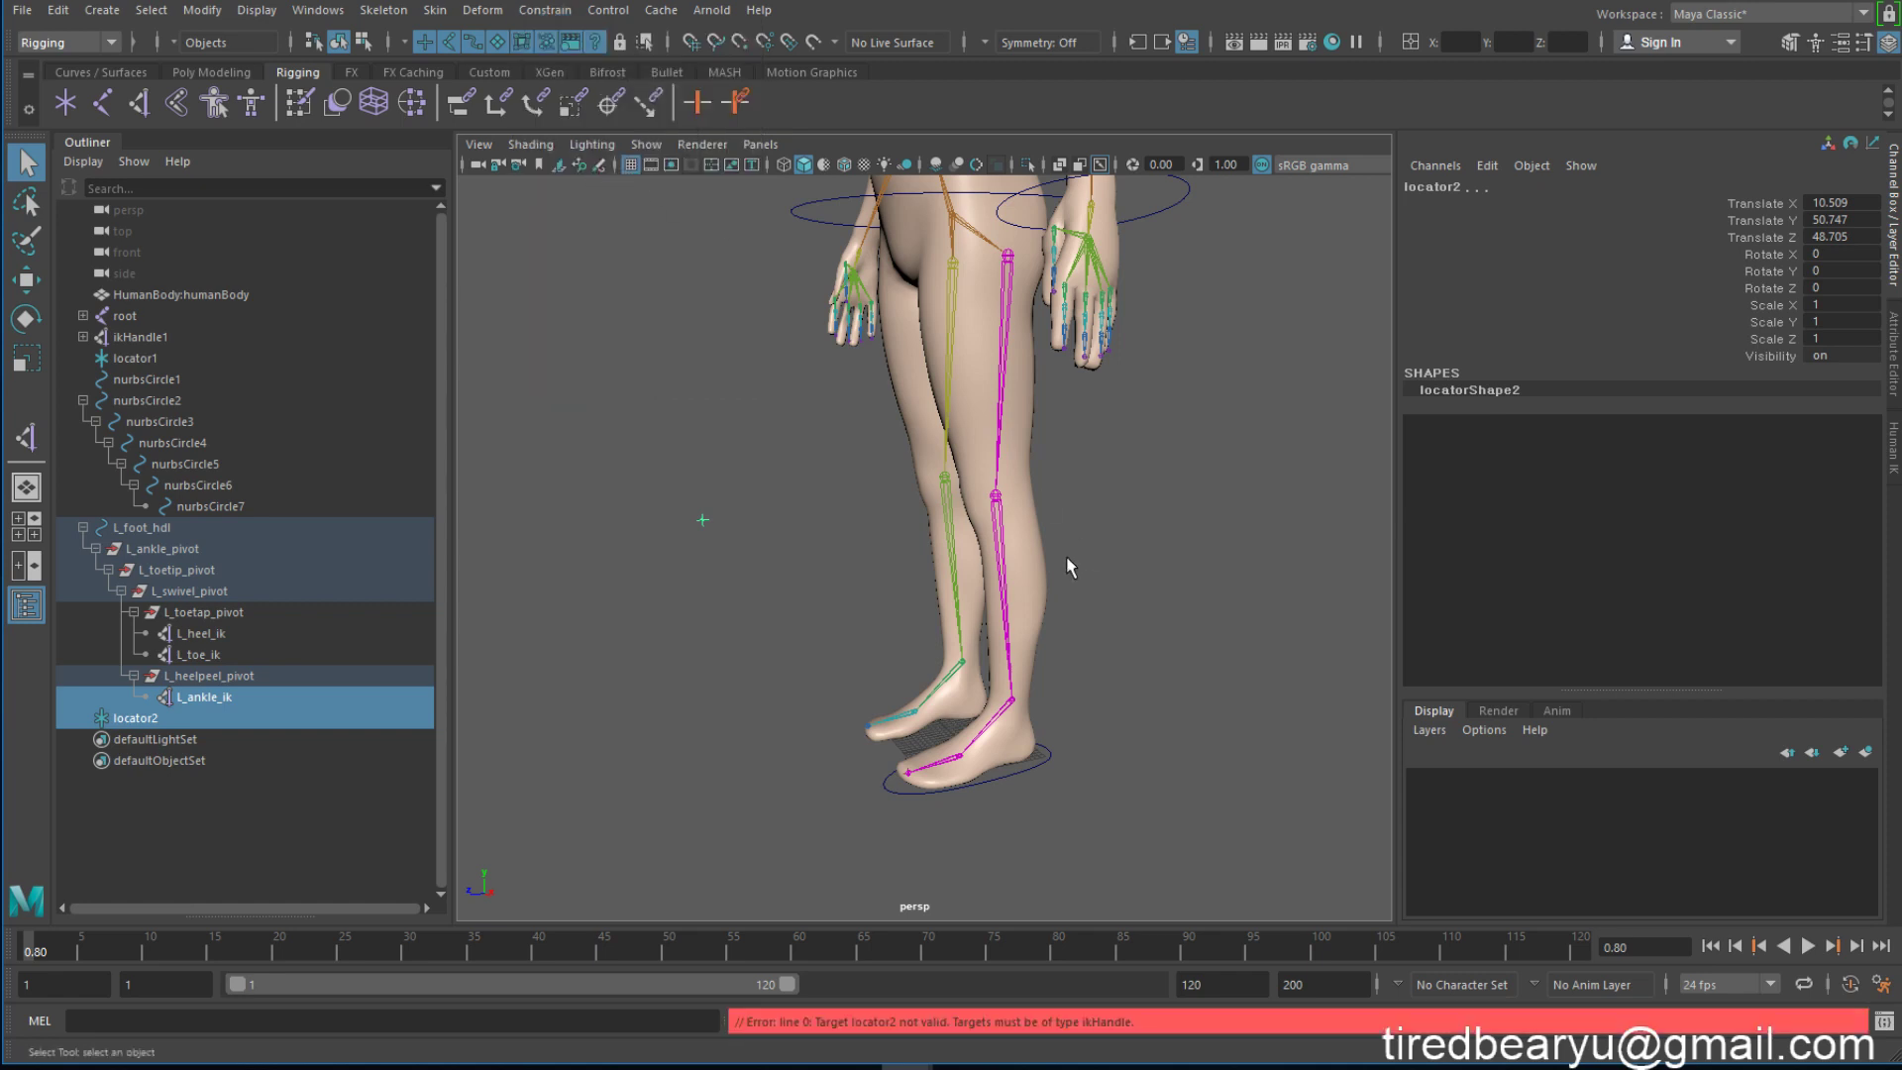
{"action": "left_click", "coordinate": [229, 696]}
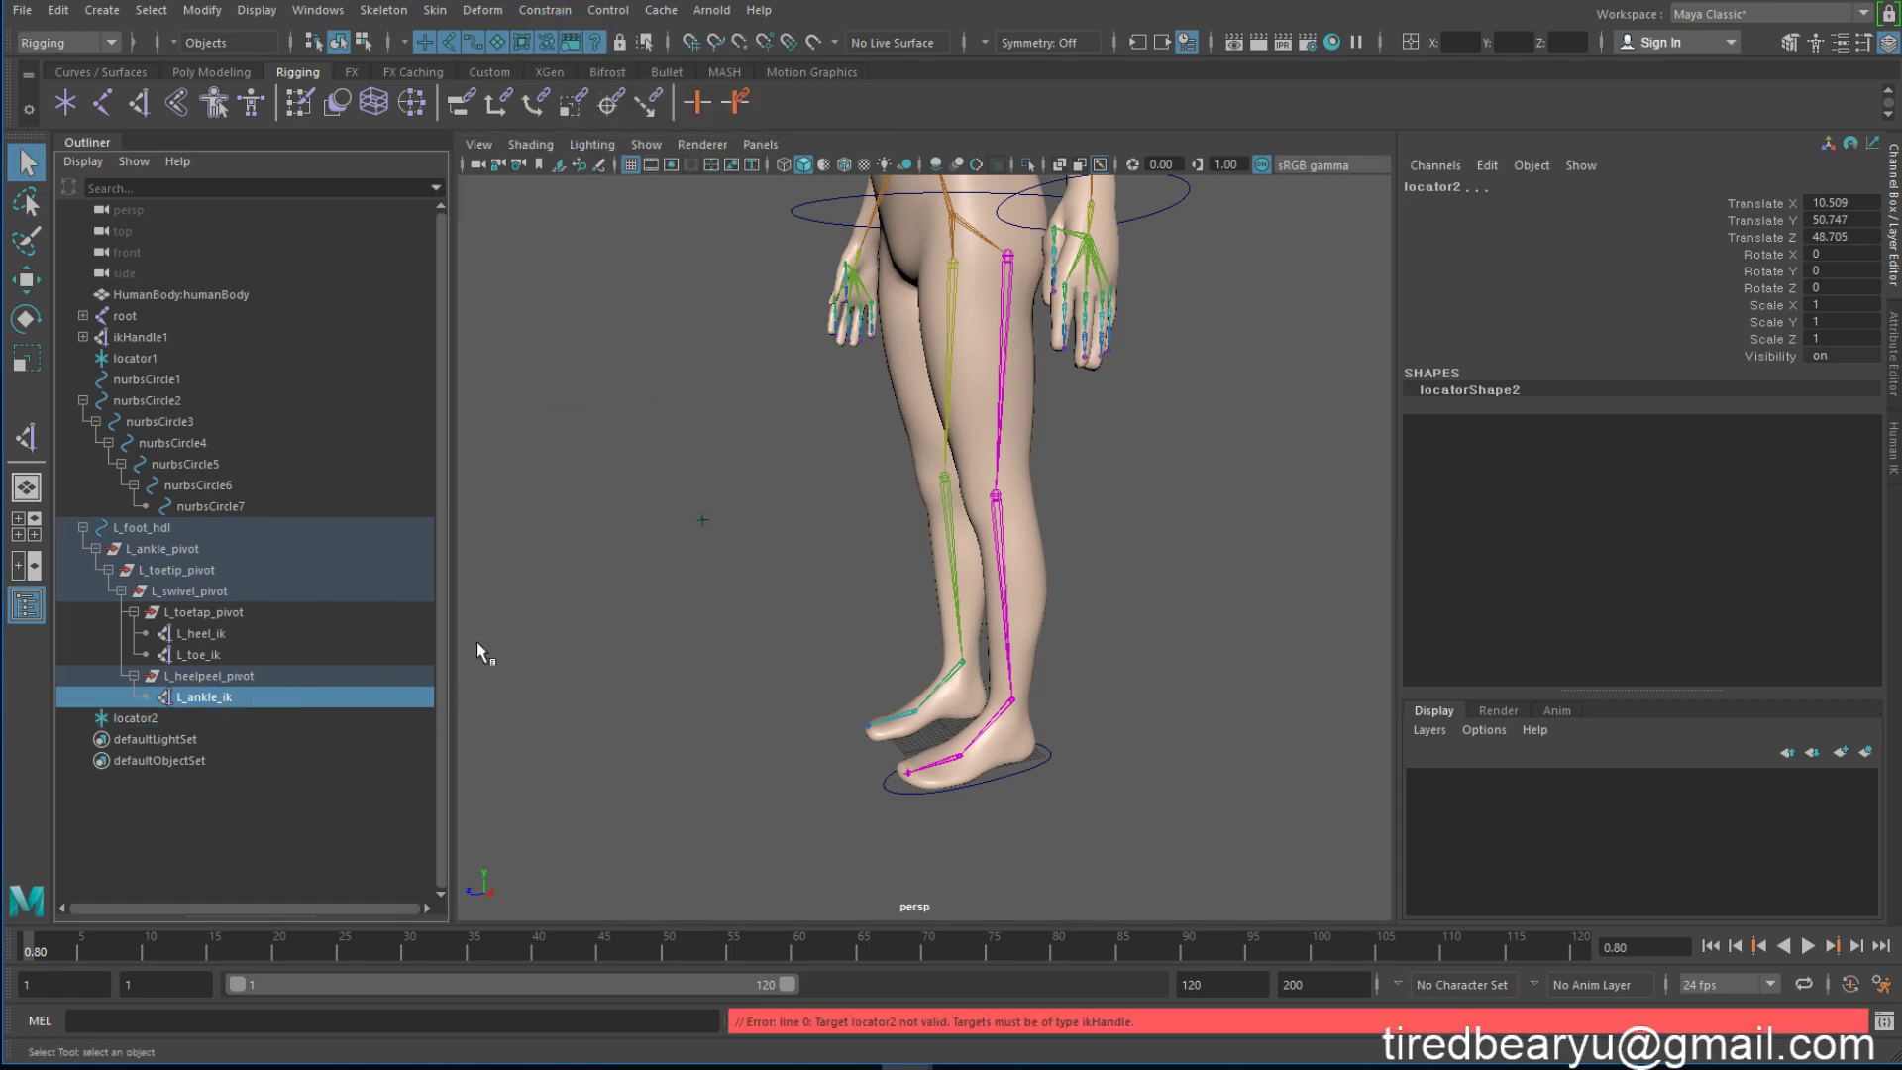
{"action": "left_click", "coordinate": [702, 520], "text": "shift"}
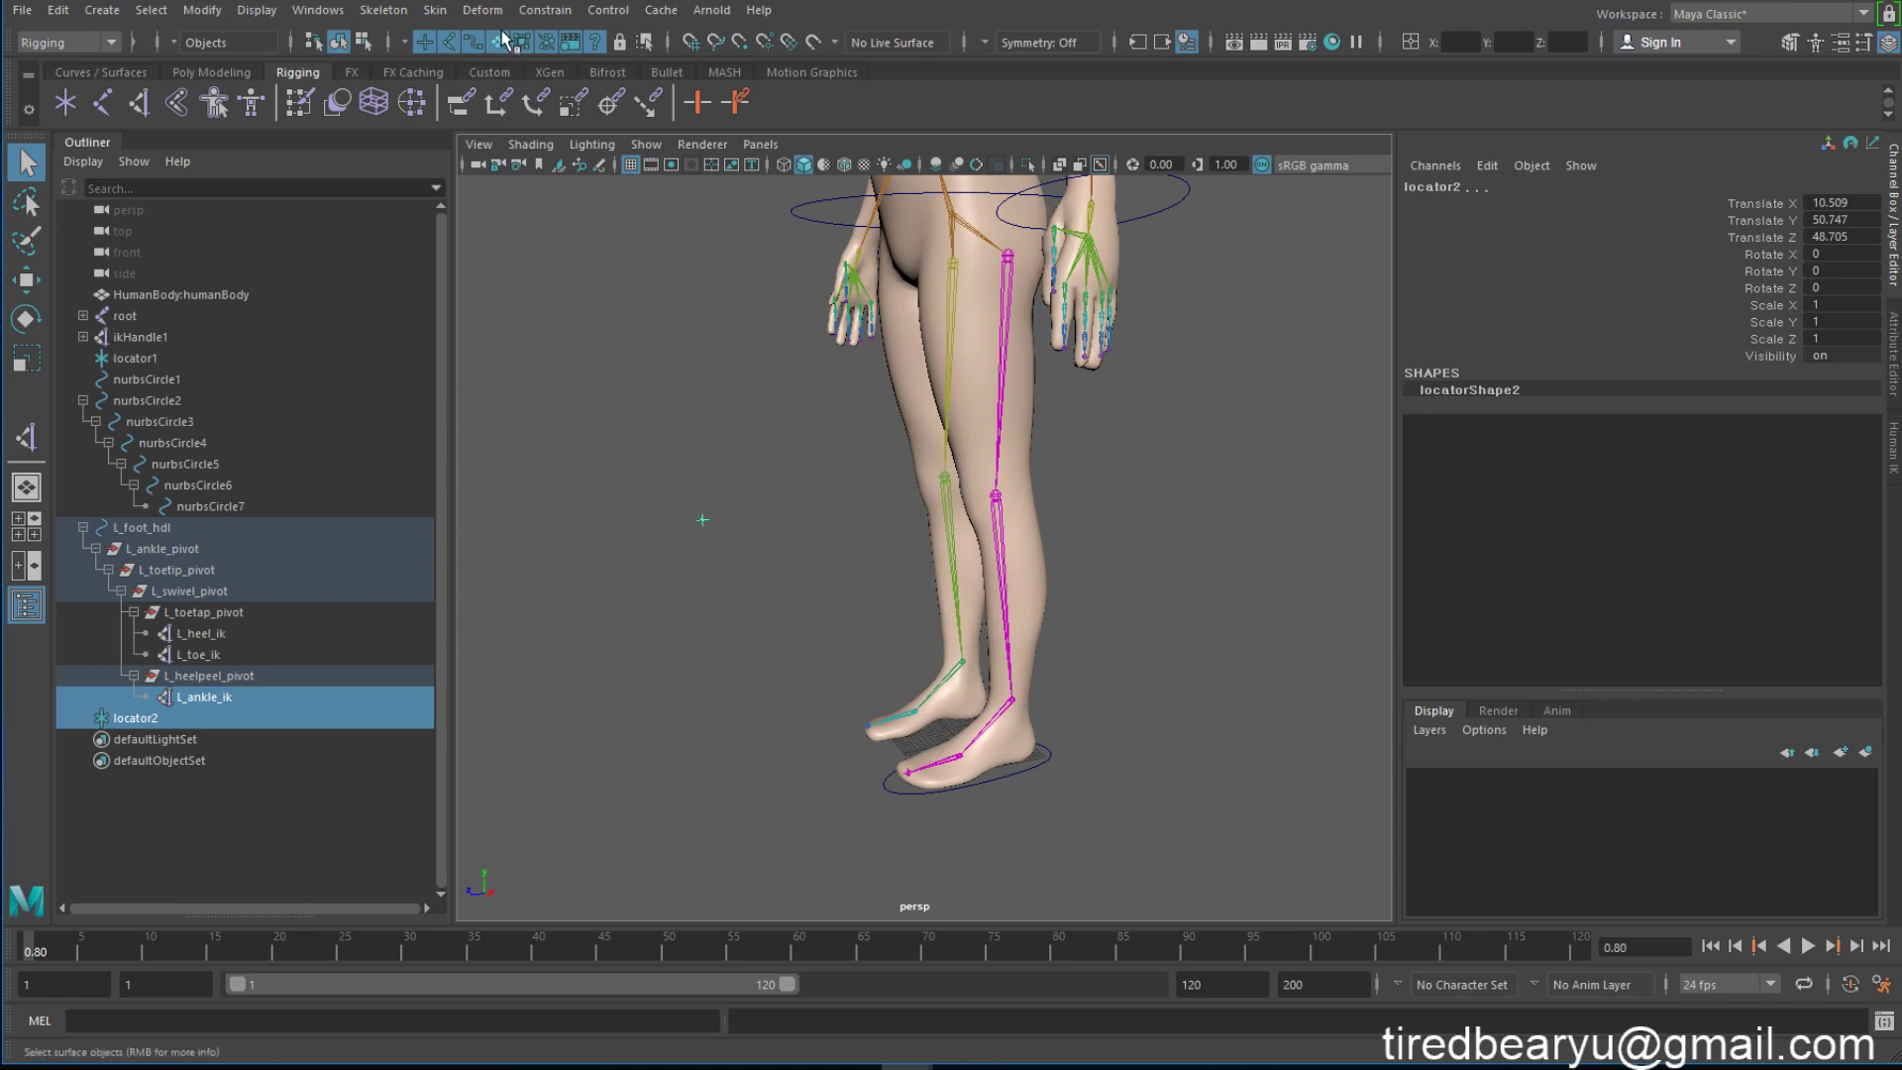
{"action": "left_click", "coordinate": [607, 10]}
{"action": "left_click", "coordinate": [612, 172]}
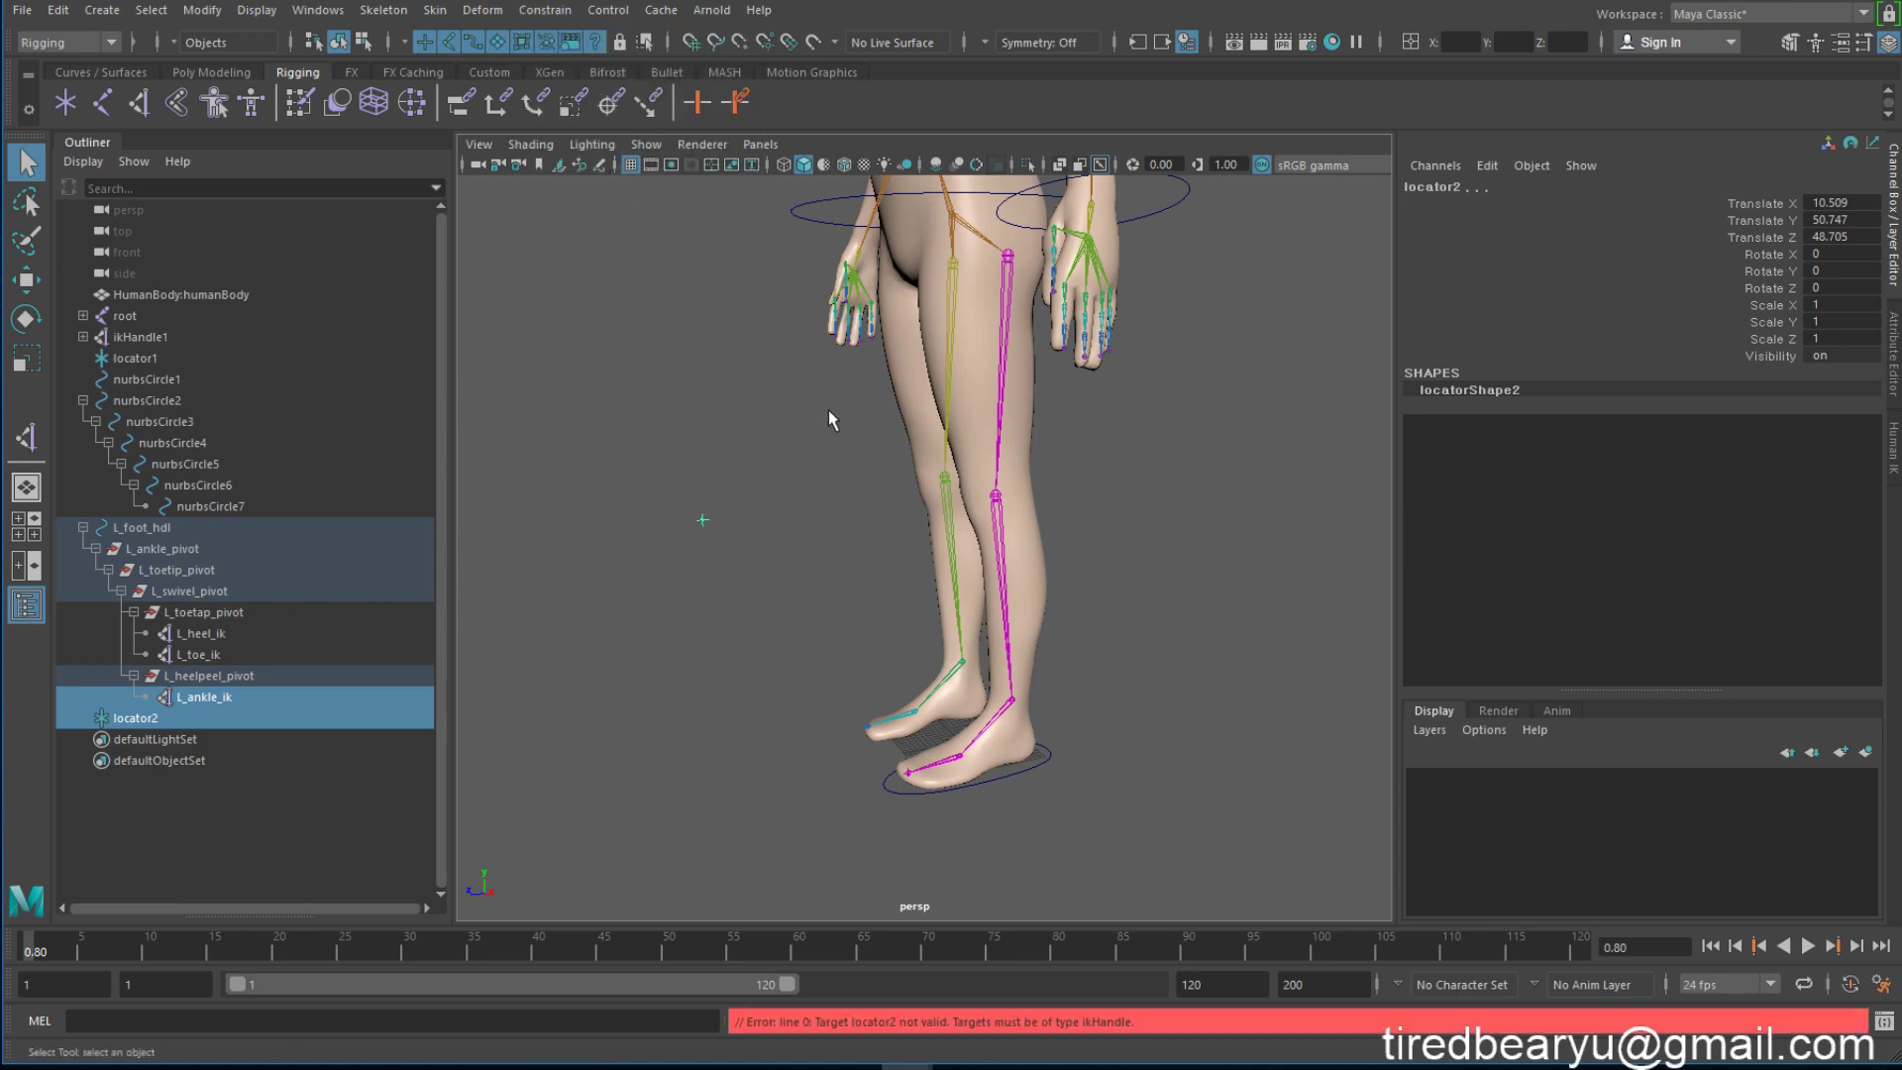
Step: Select locator2 then L_ankle_ik and apply the Pole Vector constraint
{"action": "left_click", "coordinate": [226, 698], "text": "ctrl"}
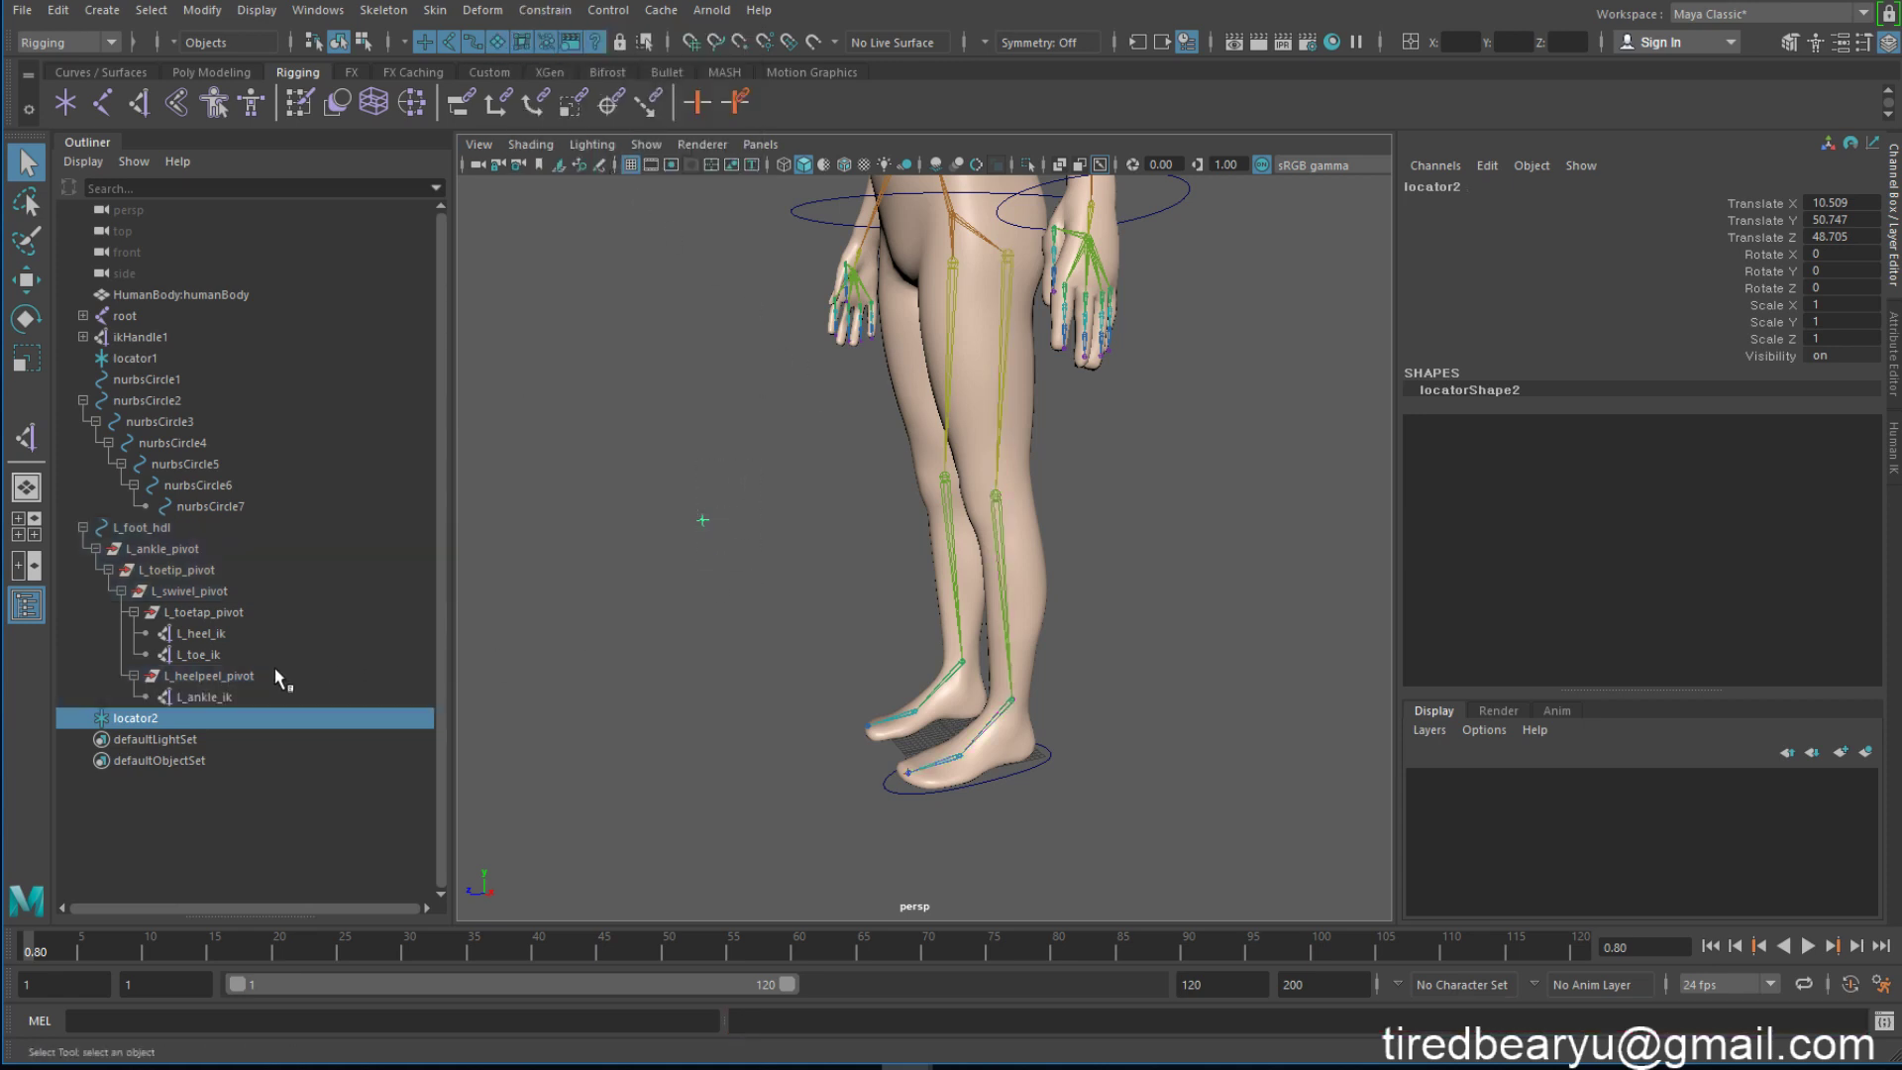
{"action": "left_click", "coordinate": [226, 698], "text": "ctrl"}
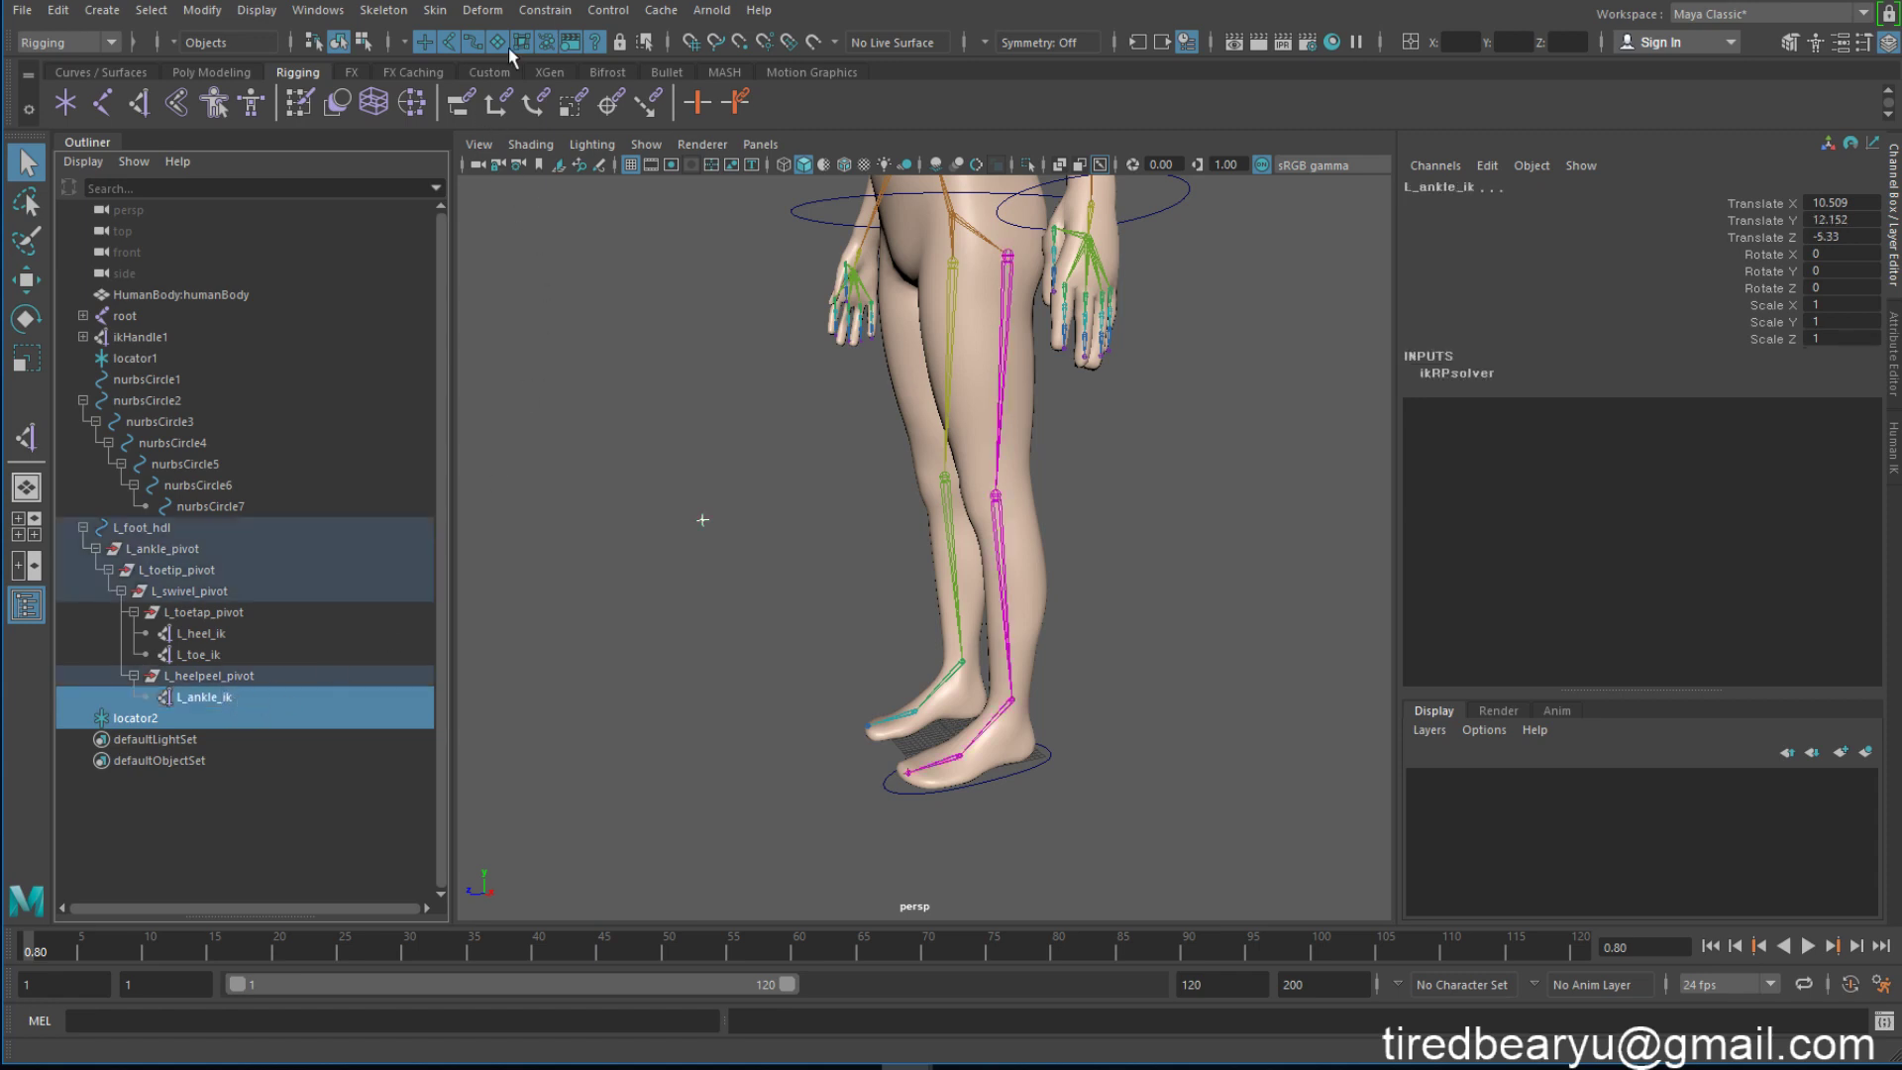
{"action": "left_click", "coordinate": [483, 11]}
{"action": "left_click", "coordinate": [545, 10]}
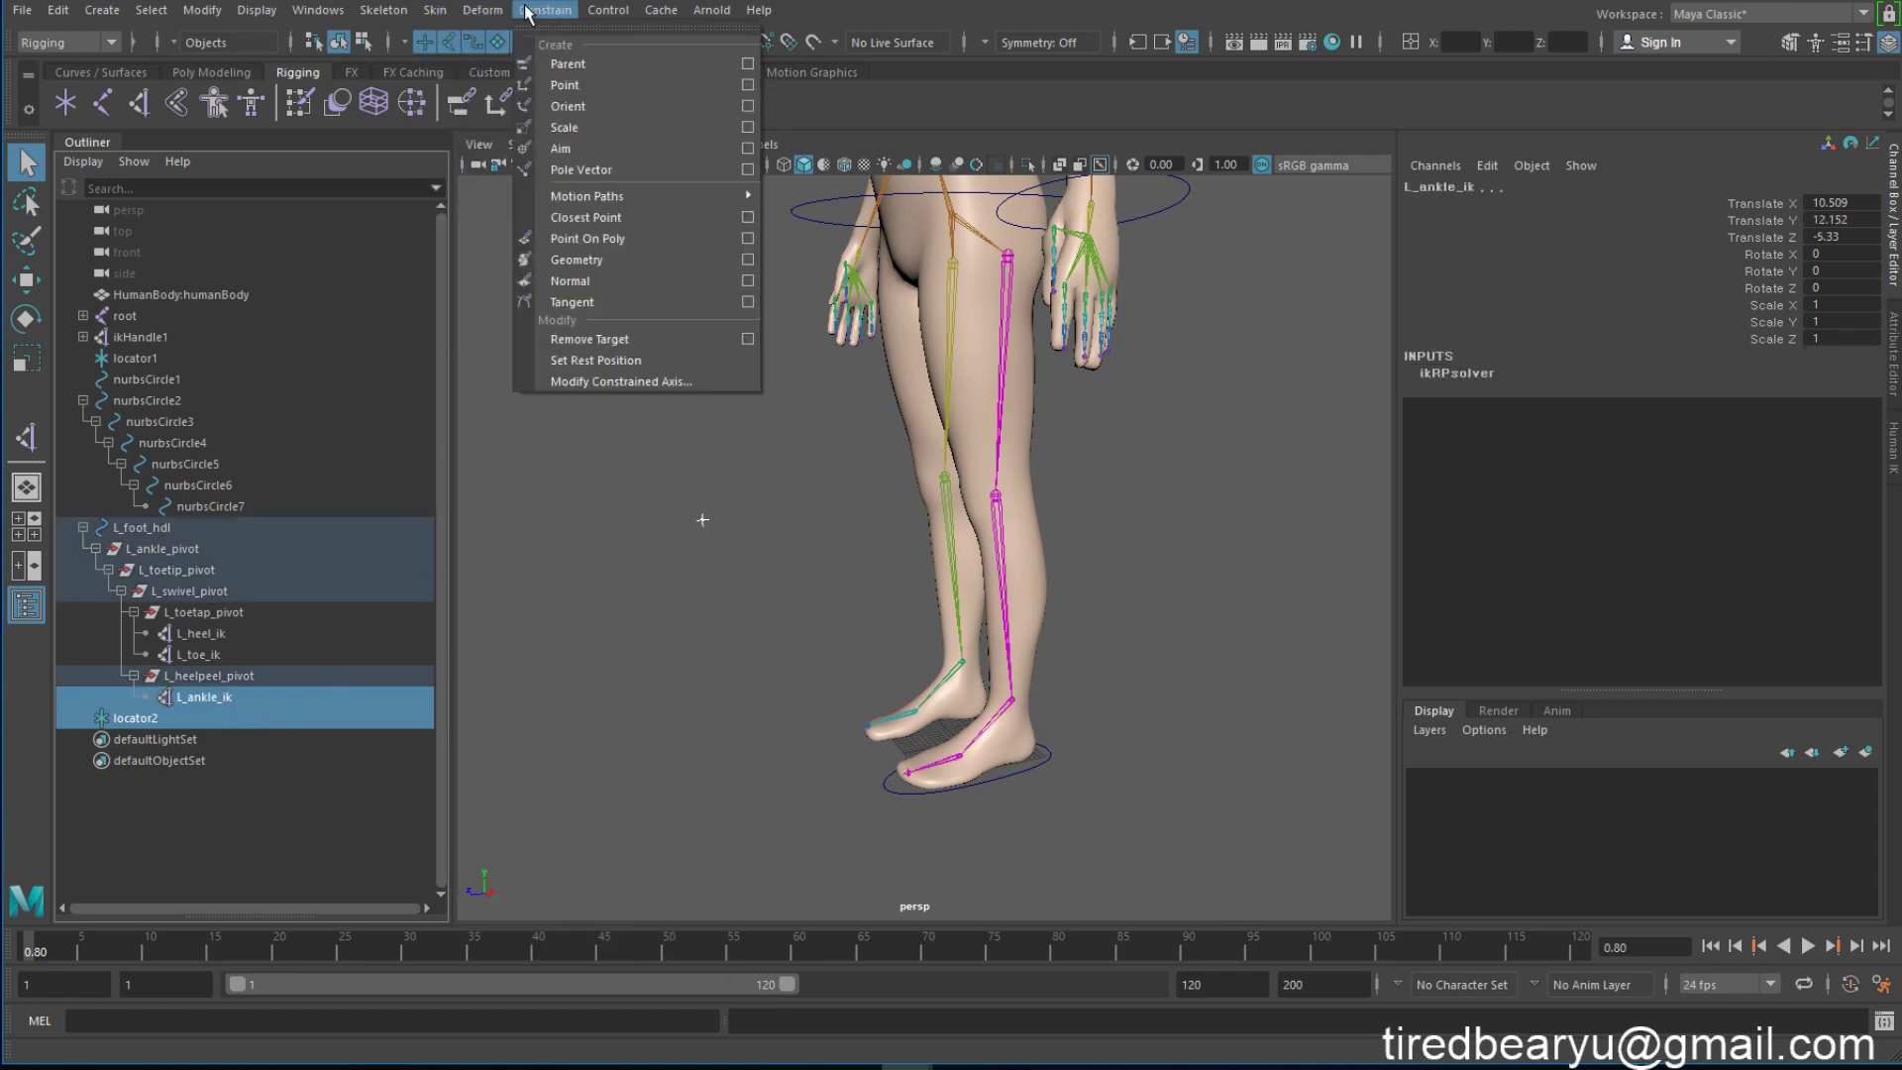
{"action": "left_click", "coordinate": [604, 173]}
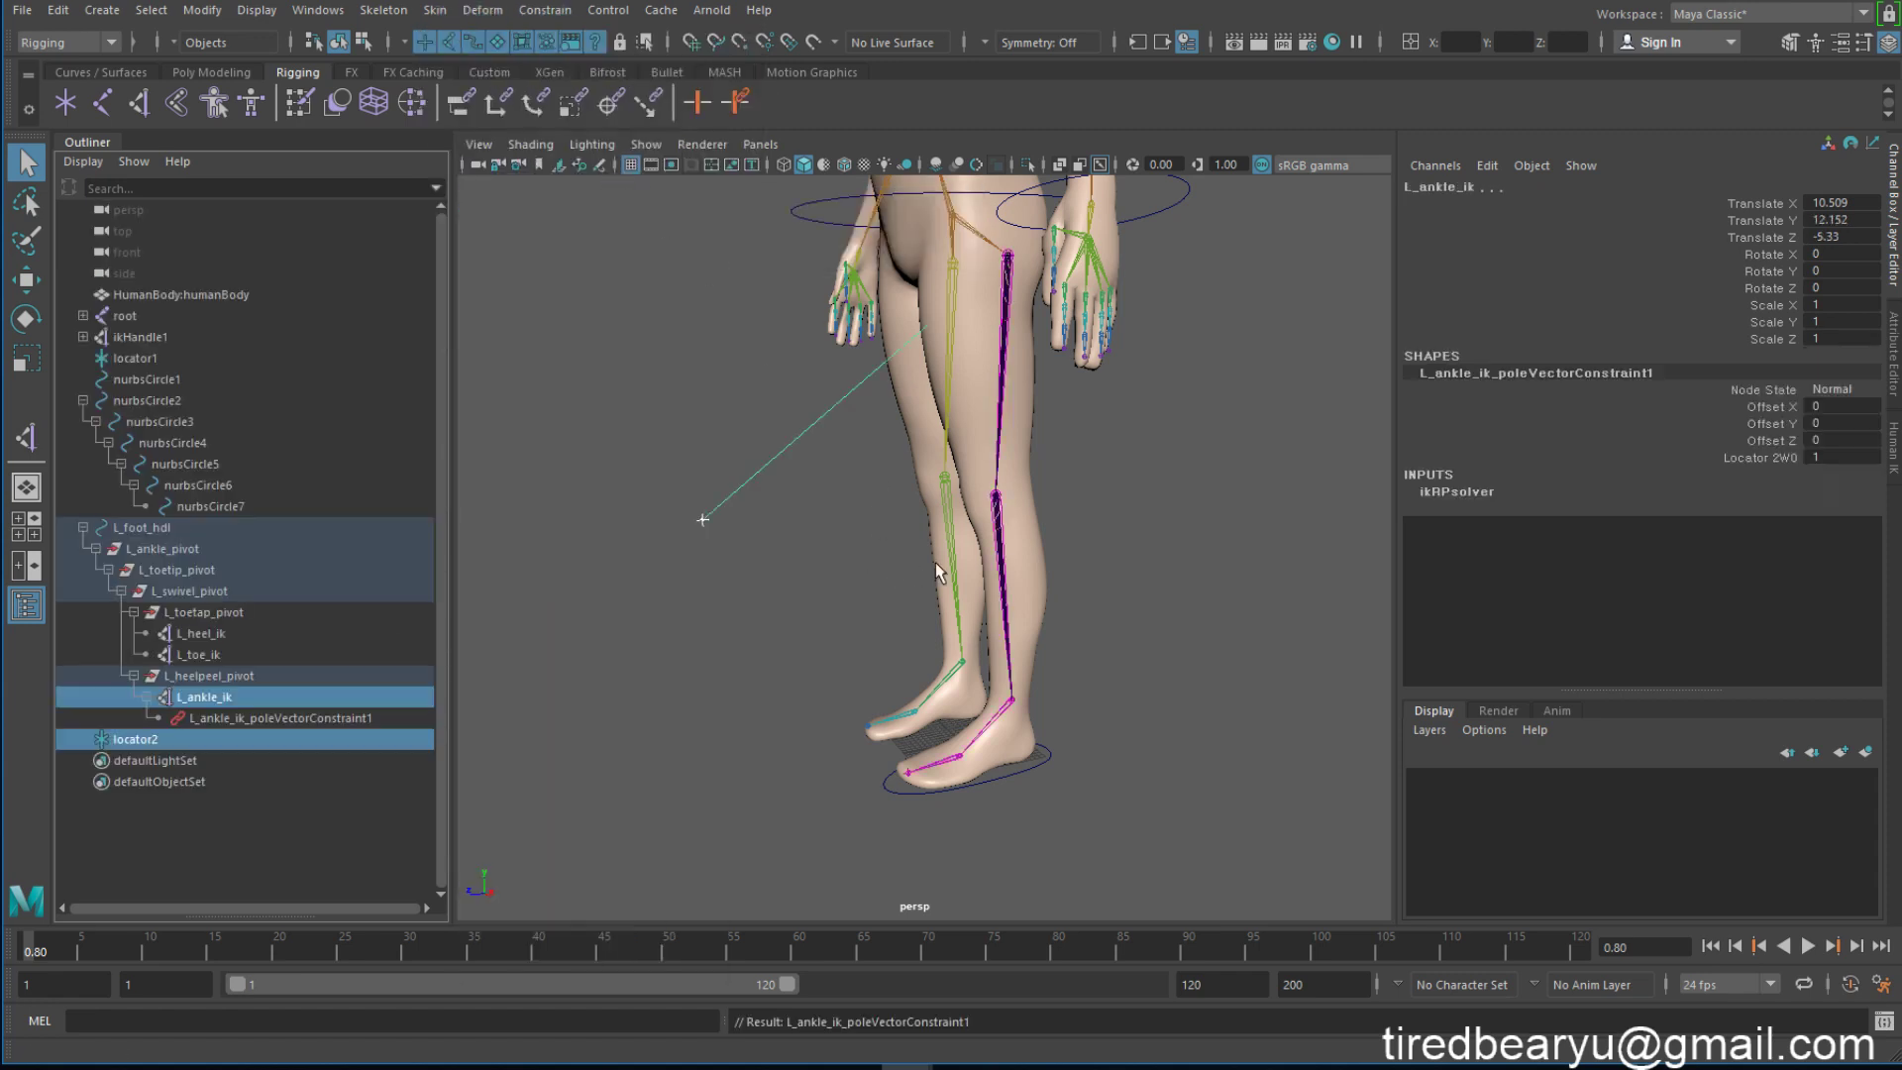
Step: Orbit to a frontal view of the legs and select locator2 with the Move tool
{"action": "left_click_drag", "start_coordinate": [936, 562], "coordinate": [852, 544], "text": "alt"}
{"action": "mouse_move", "coordinate": [1042, 246]}
{"action": "left_mouse_down", "text": "alt"}
{"action": "mouse_move", "coordinate": [828, 461]}
{"action": "mouse_move", "coordinate": [971, 496]}
{"action": "mouse_move", "coordinate": [1121, 431]}
{"action": "left_mouse_up", "text": "alt"}
{"action": "left_click", "coordinate": [828, 461], "text": "shift"}
{"action": "mouse_move", "coordinate": [1142, 535]}
{"action": "left_mouse_down", "text": "alt"}
{"action": "mouse_move", "coordinate": [1078, 548]}
{"action": "mouse_move", "coordinate": [1137, 525]}
{"action": "mouse_move", "coordinate": [1287, 544]}
{"action": "left_mouse_up", "text": "alt"}
{"action": "key", "text": "w"}
{"action": "left_click", "coordinate": [1078, 548]}
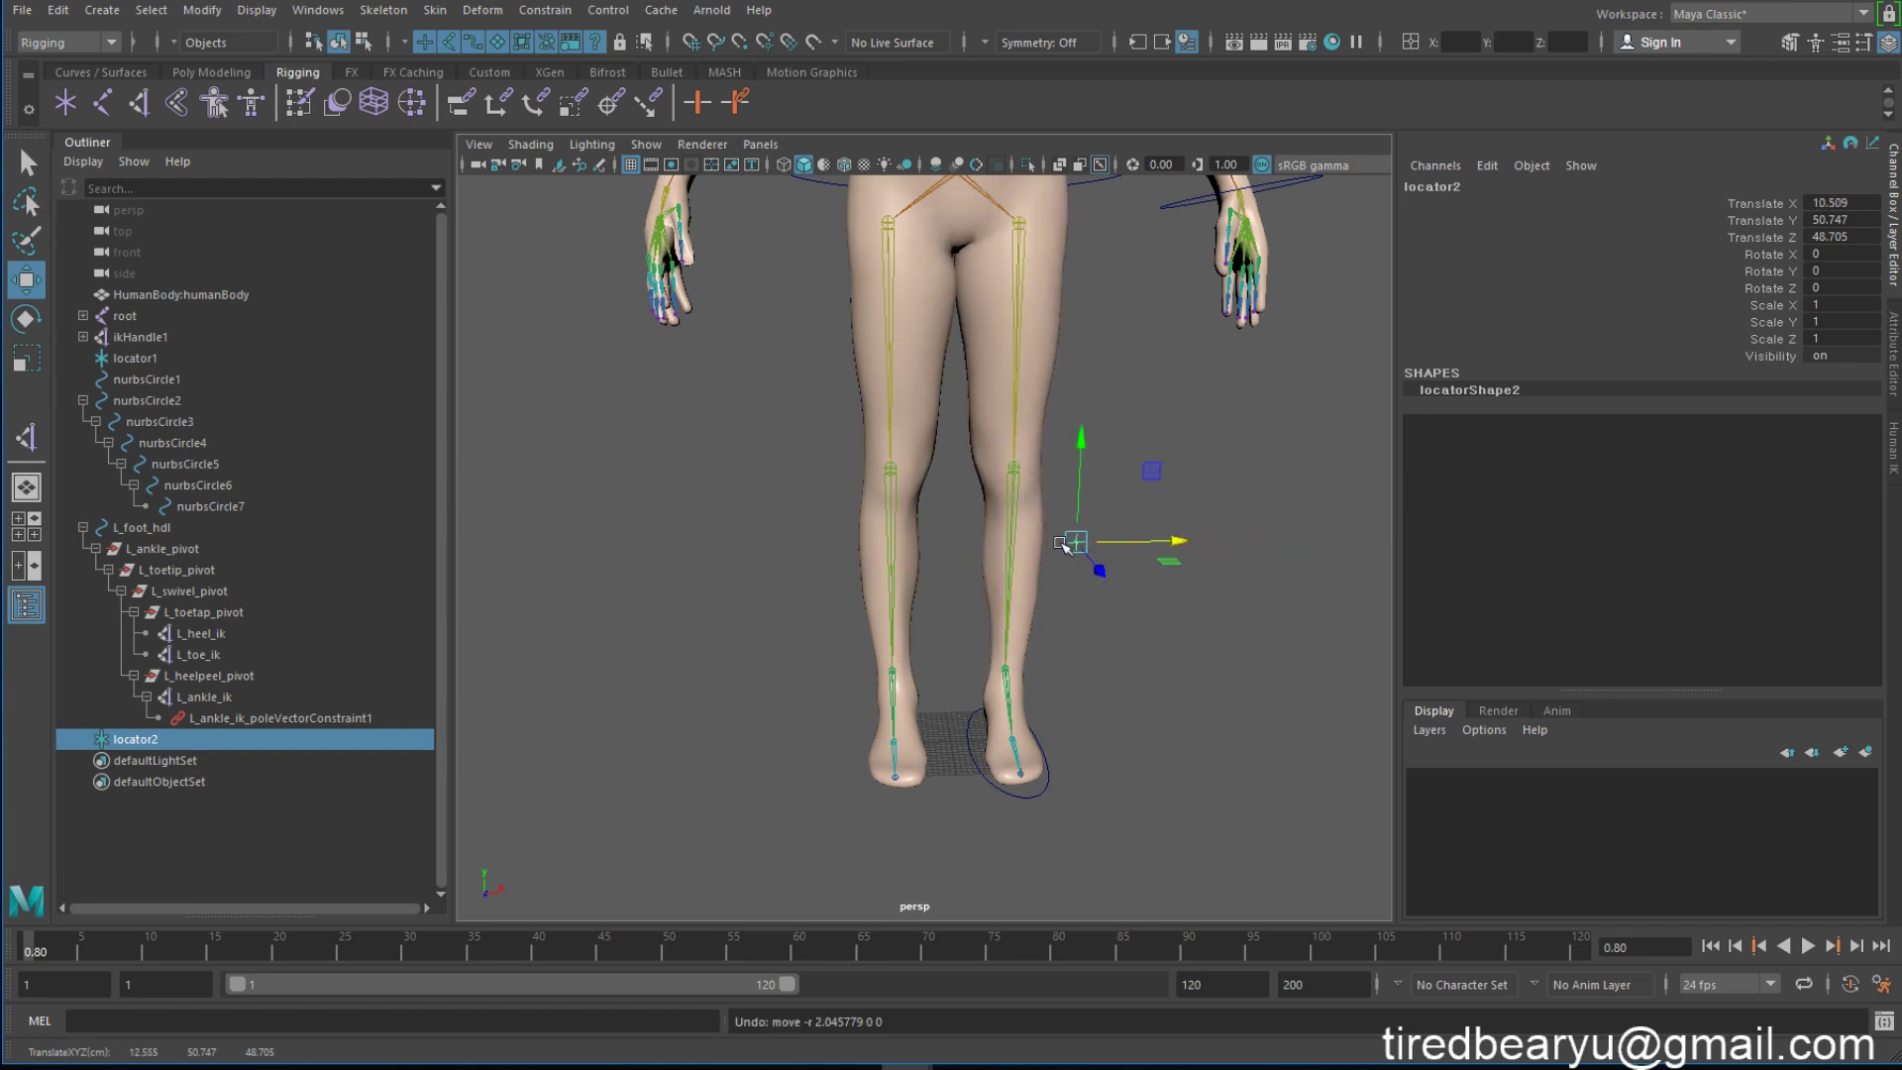
Step: Shift locator2 sideways and parent it under L_foot_hdl
{"action": "left_click_drag", "start_coordinate": [1070, 544], "coordinate": [1057, 592], "text": "alt"}
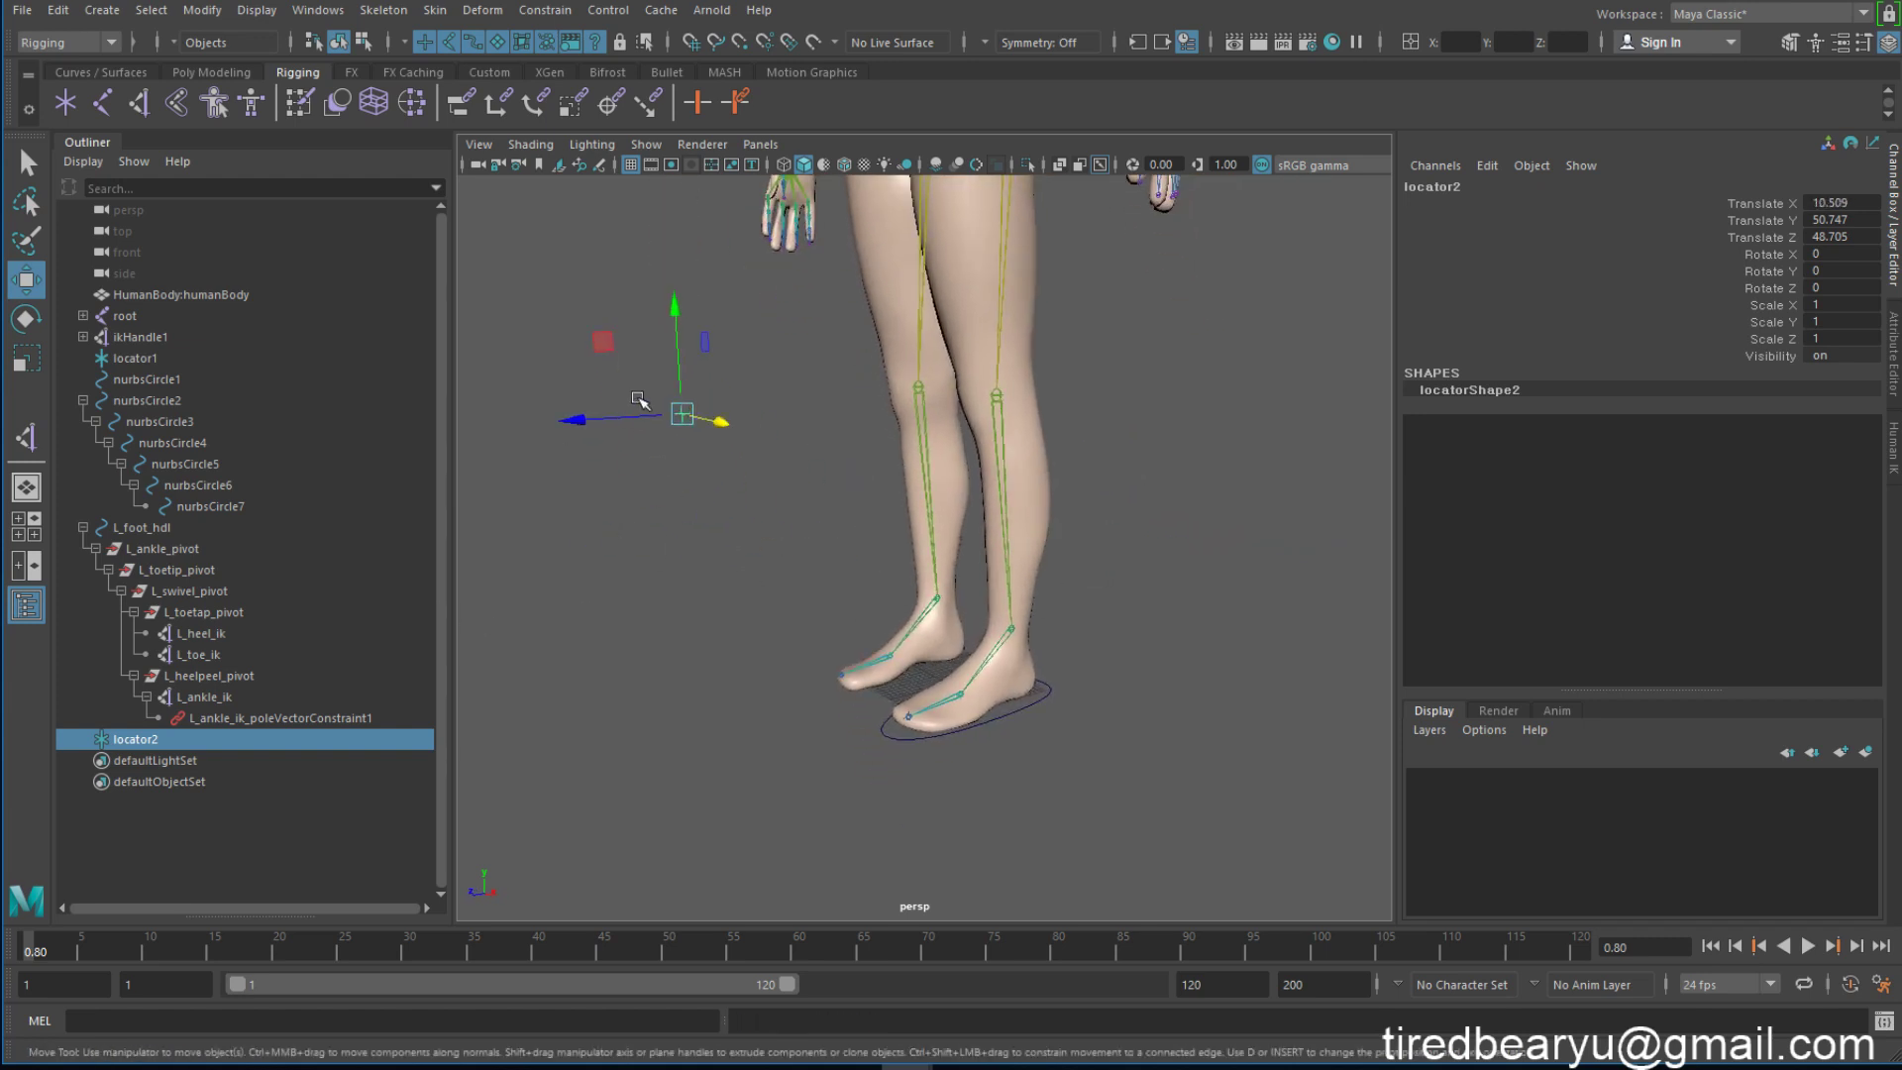
{"action": "left_click", "coordinate": [1048, 692]}
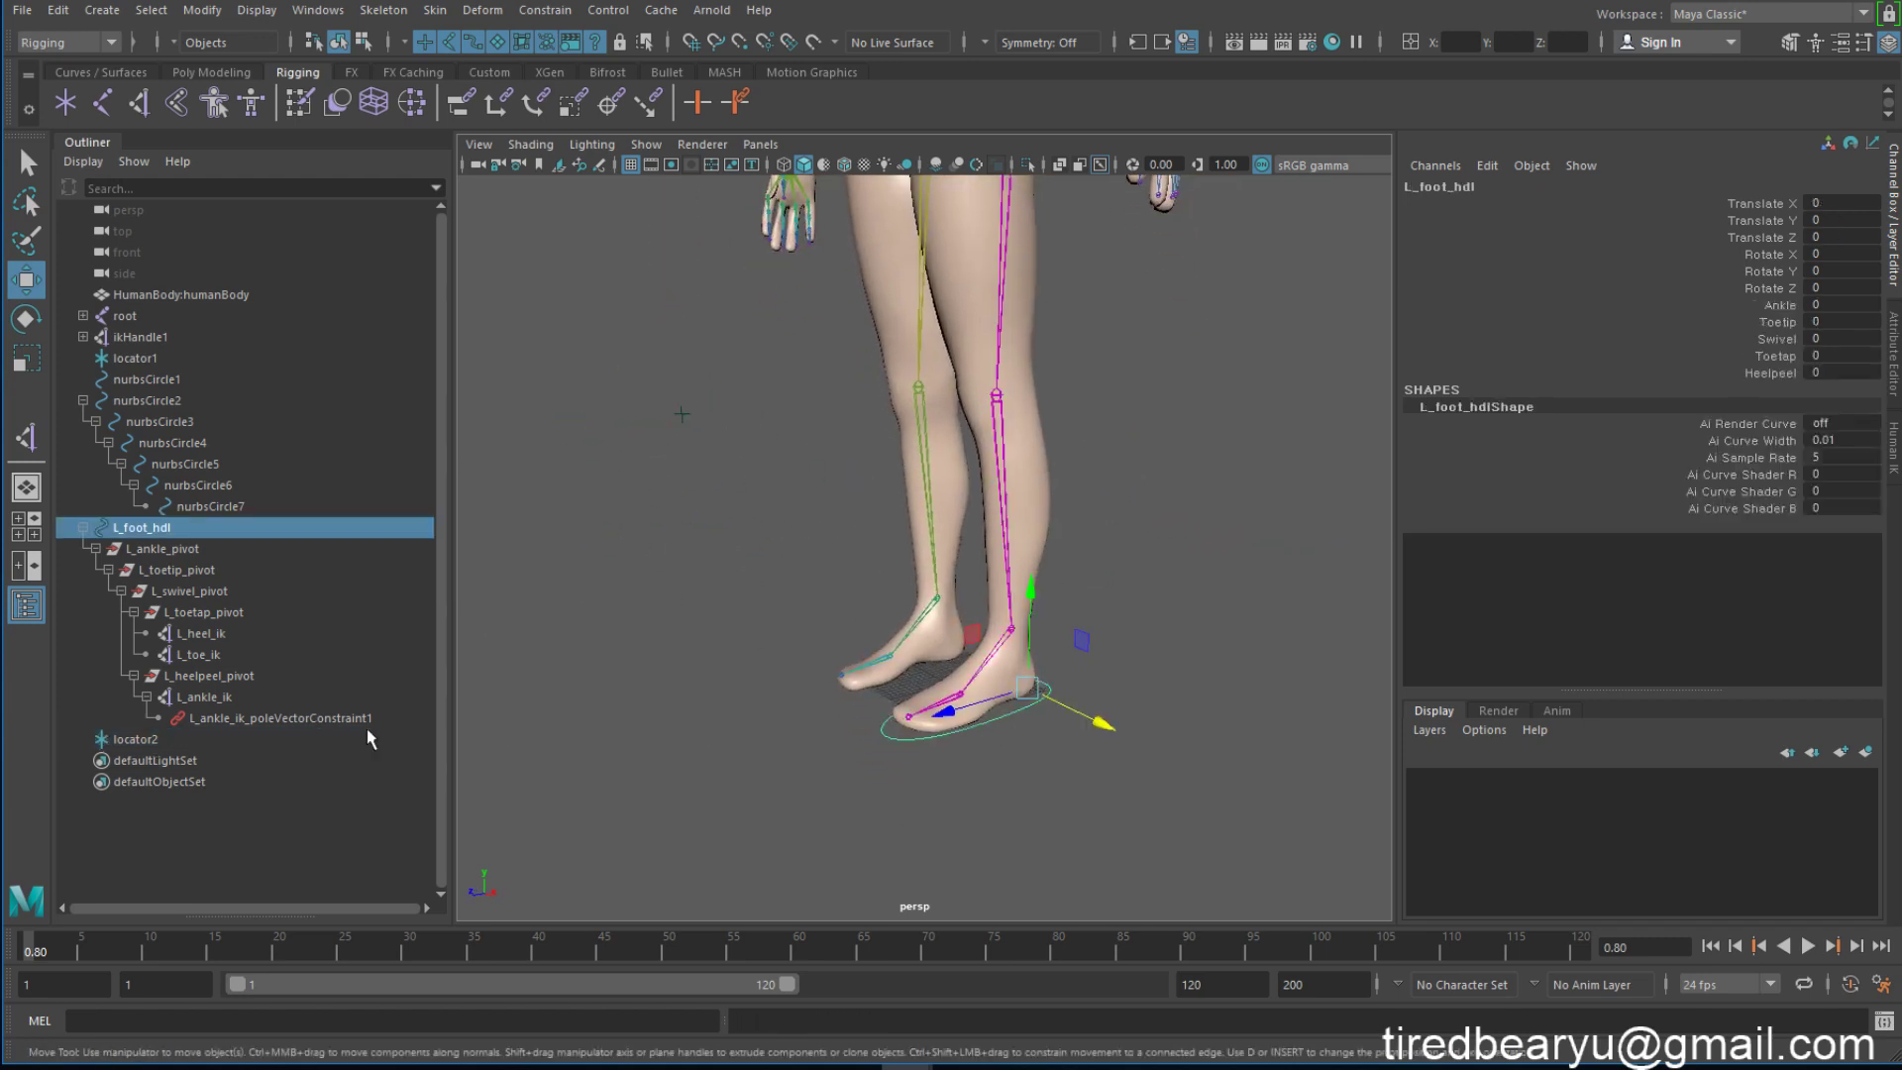
{"action": "left_click_drag", "start_coordinate": [152, 739], "coordinate": [201, 527]}
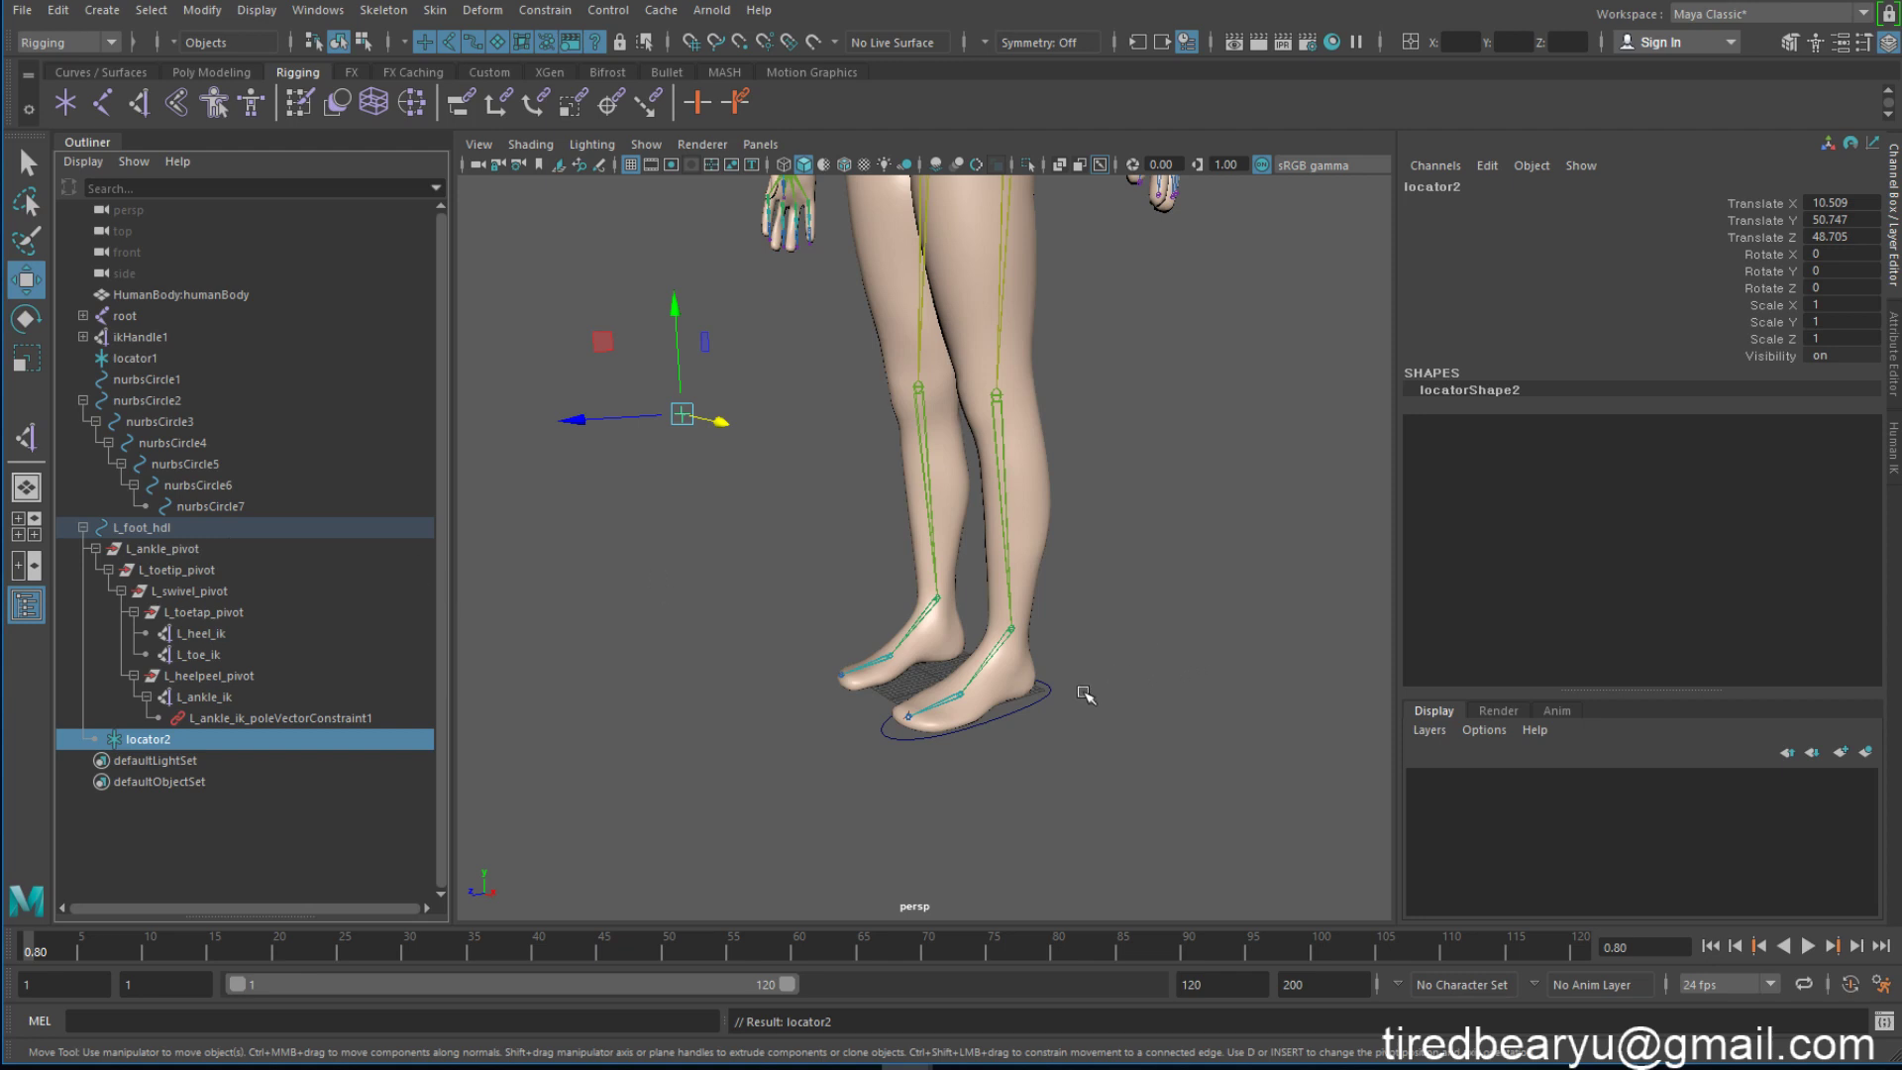
Step: Test the rig by raising the foot control and moving locator2 to swing the knee
{"action": "left_click", "coordinate": [1040, 699]}
{"action": "left_click_drag", "start_coordinate": [1091, 678], "coordinate": [1082, 639], "text": "alt"}
{"action": "scroll", "coordinate": [1082, 639], "scroll_direction": "down", "scroll_amount": 2}
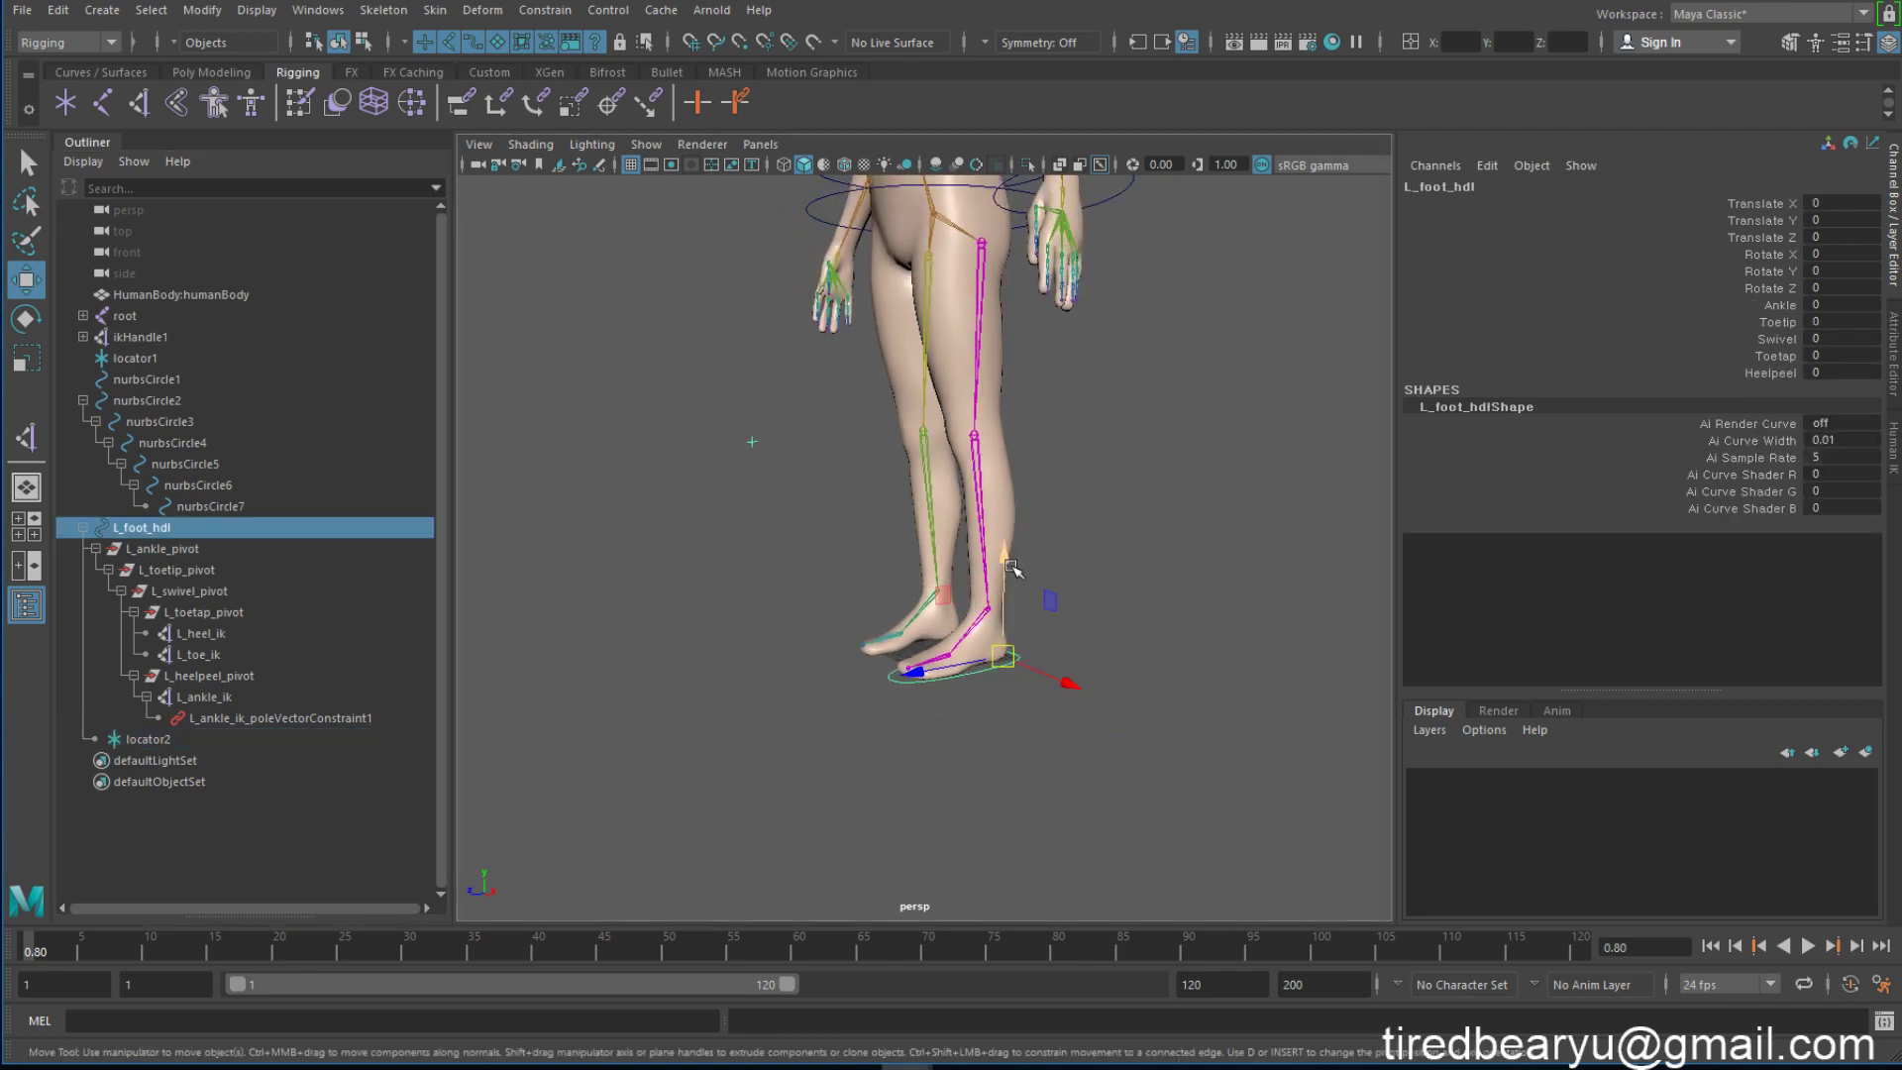
{"action": "mouse_move", "coordinate": [1006, 585]}
{"action": "left_mouse_down"}
{"action": "mouse_move", "coordinate": [1007, 523]}
{"action": "mouse_move", "coordinate": [1005, 555]}
{"action": "mouse_move", "coordinate": [1059, 538]}
{"action": "mouse_move", "coordinate": [1080, 555]}
{"action": "mouse_move", "coordinate": [1103, 431]}
{"action": "mouse_move", "coordinate": [1139, 485]}
{"action": "left_mouse_up"}
{"action": "key", "text": "e"}
{"action": "key", "text": "q"}
{"action": "left_click", "coordinate": [1133, 420]}
{"action": "key", "text": "w"}
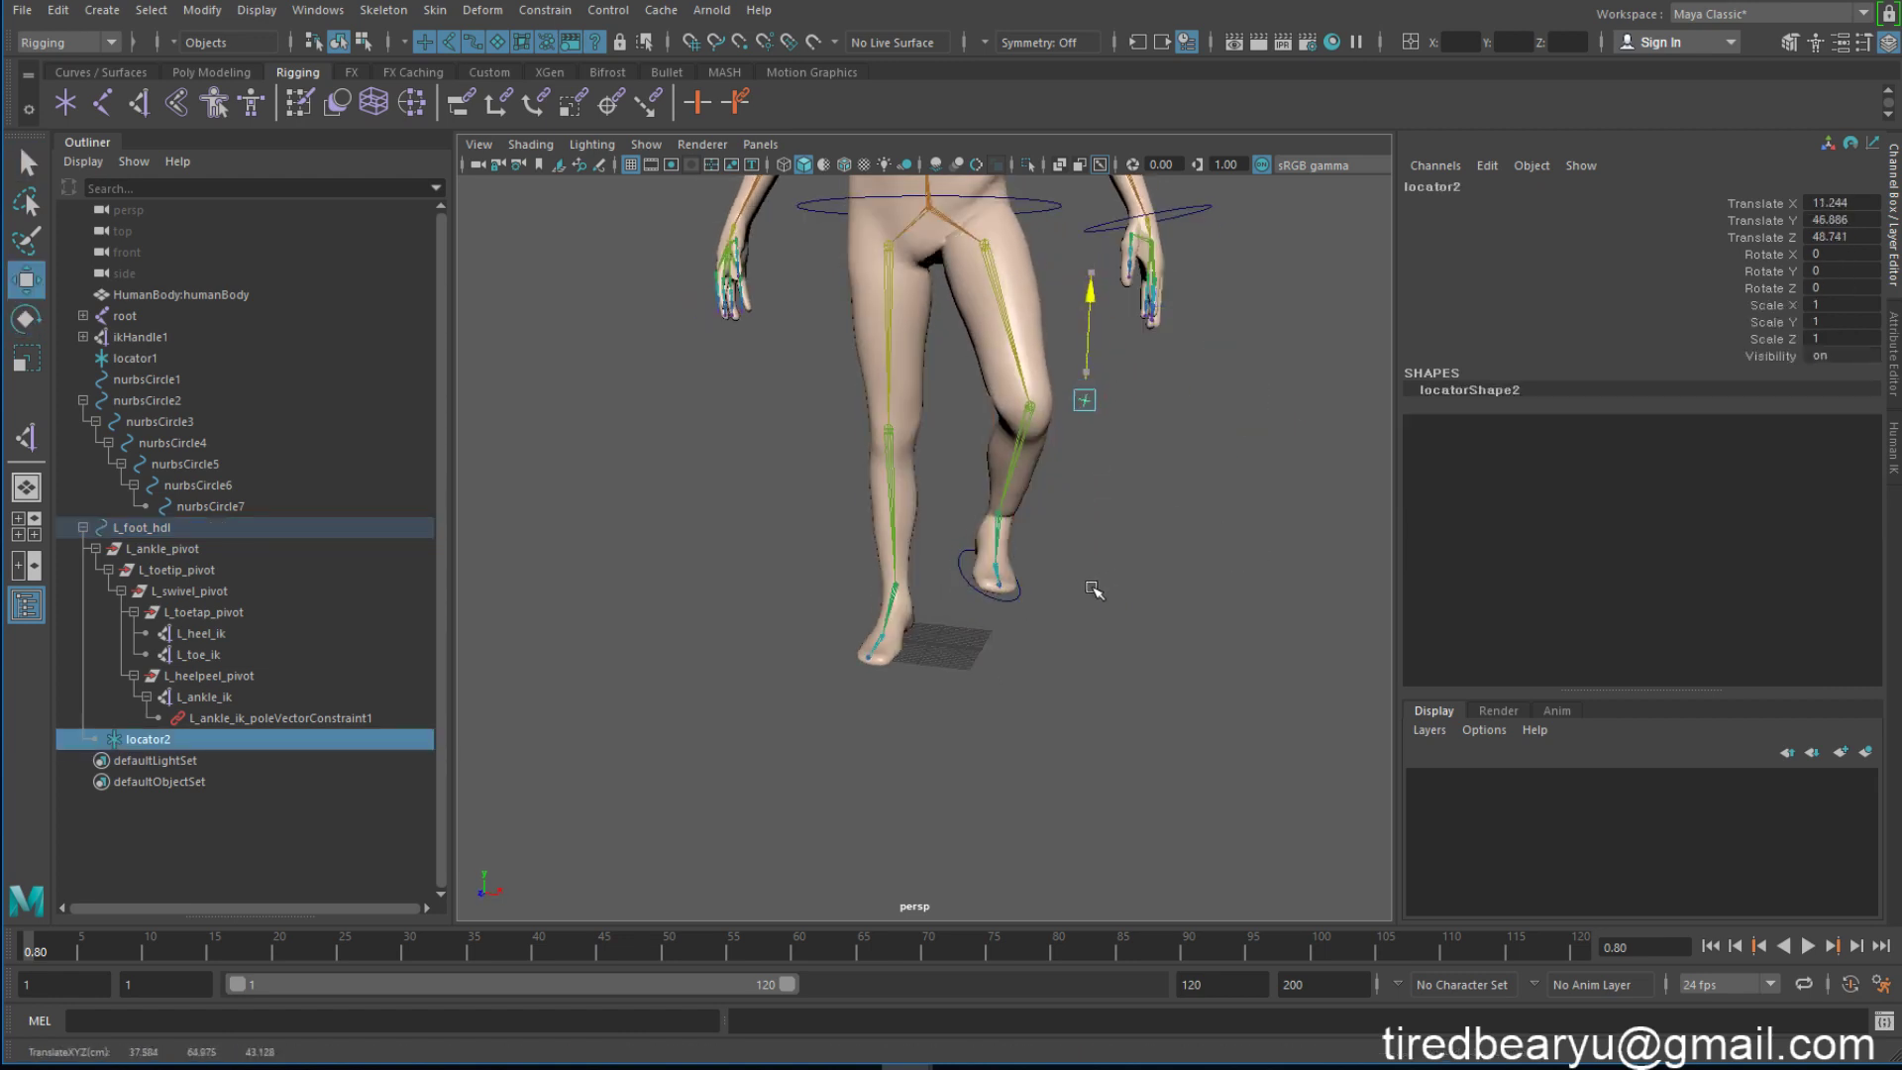
{"action": "mouse_move", "coordinate": [1095, 297]}
{"action": "left_mouse_down"}
{"action": "mouse_move", "coordinate": [935, 409]}
{"action": "mouse_move", "coordinate": [1269, 409]}
{"action": "mouse_move", "coordinate": [1139, 466]}
{"action": "mouse_move", "coordinate": [1216, 465]}
{"action": "left_mouse_up"}
Step: Undo the test moves to restore the leg's rest pose
{"action": "key", "text": "ctrl+z"}
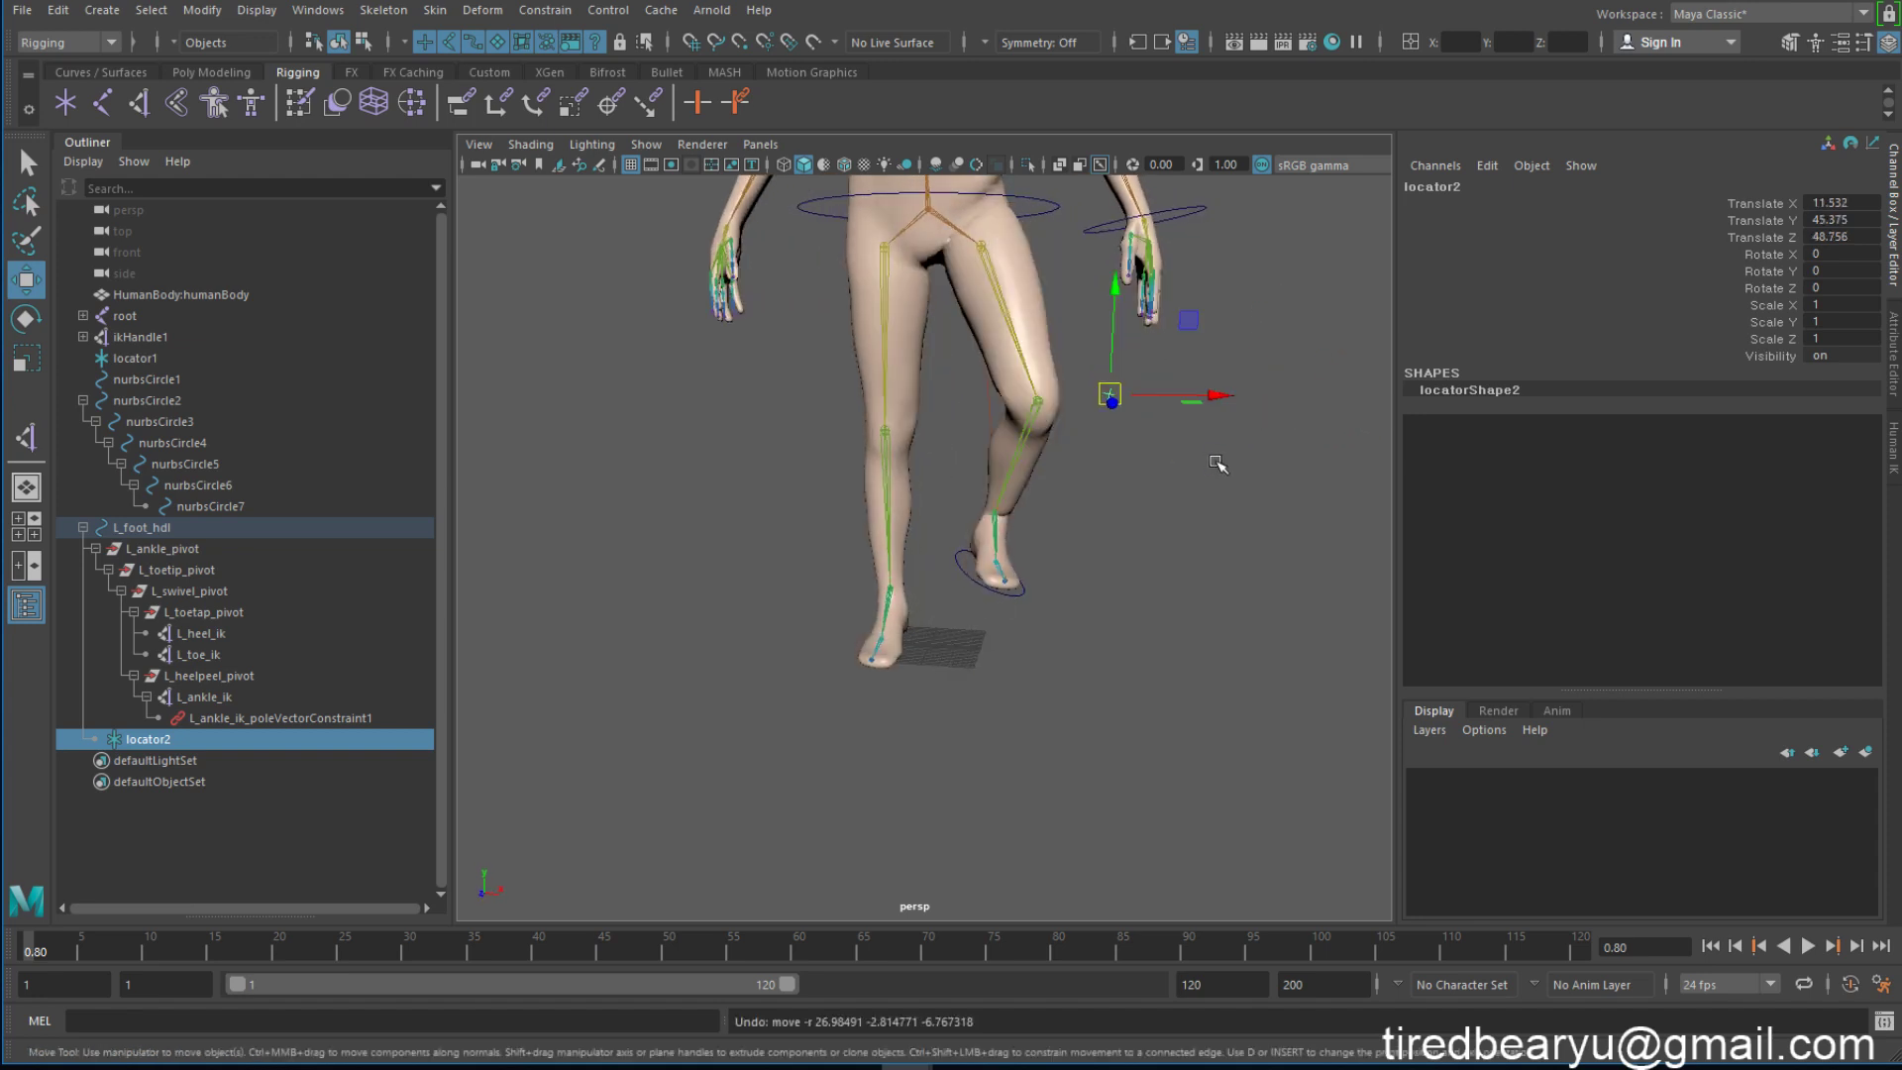
{"action": "key", "text": "ctrl+z"}
{"action": "key", "text": "ctrl+z"}
{"action": "key", "text": "ctrl+z"}
{"action": "key", "text": "ctrl+z"}
{"action": "key", "text": "ctrl+z"}
{"action": "left_click_drag", "start_coordinate": [1219, 456], "coordinate": [1097, 548], "text": "alt"}
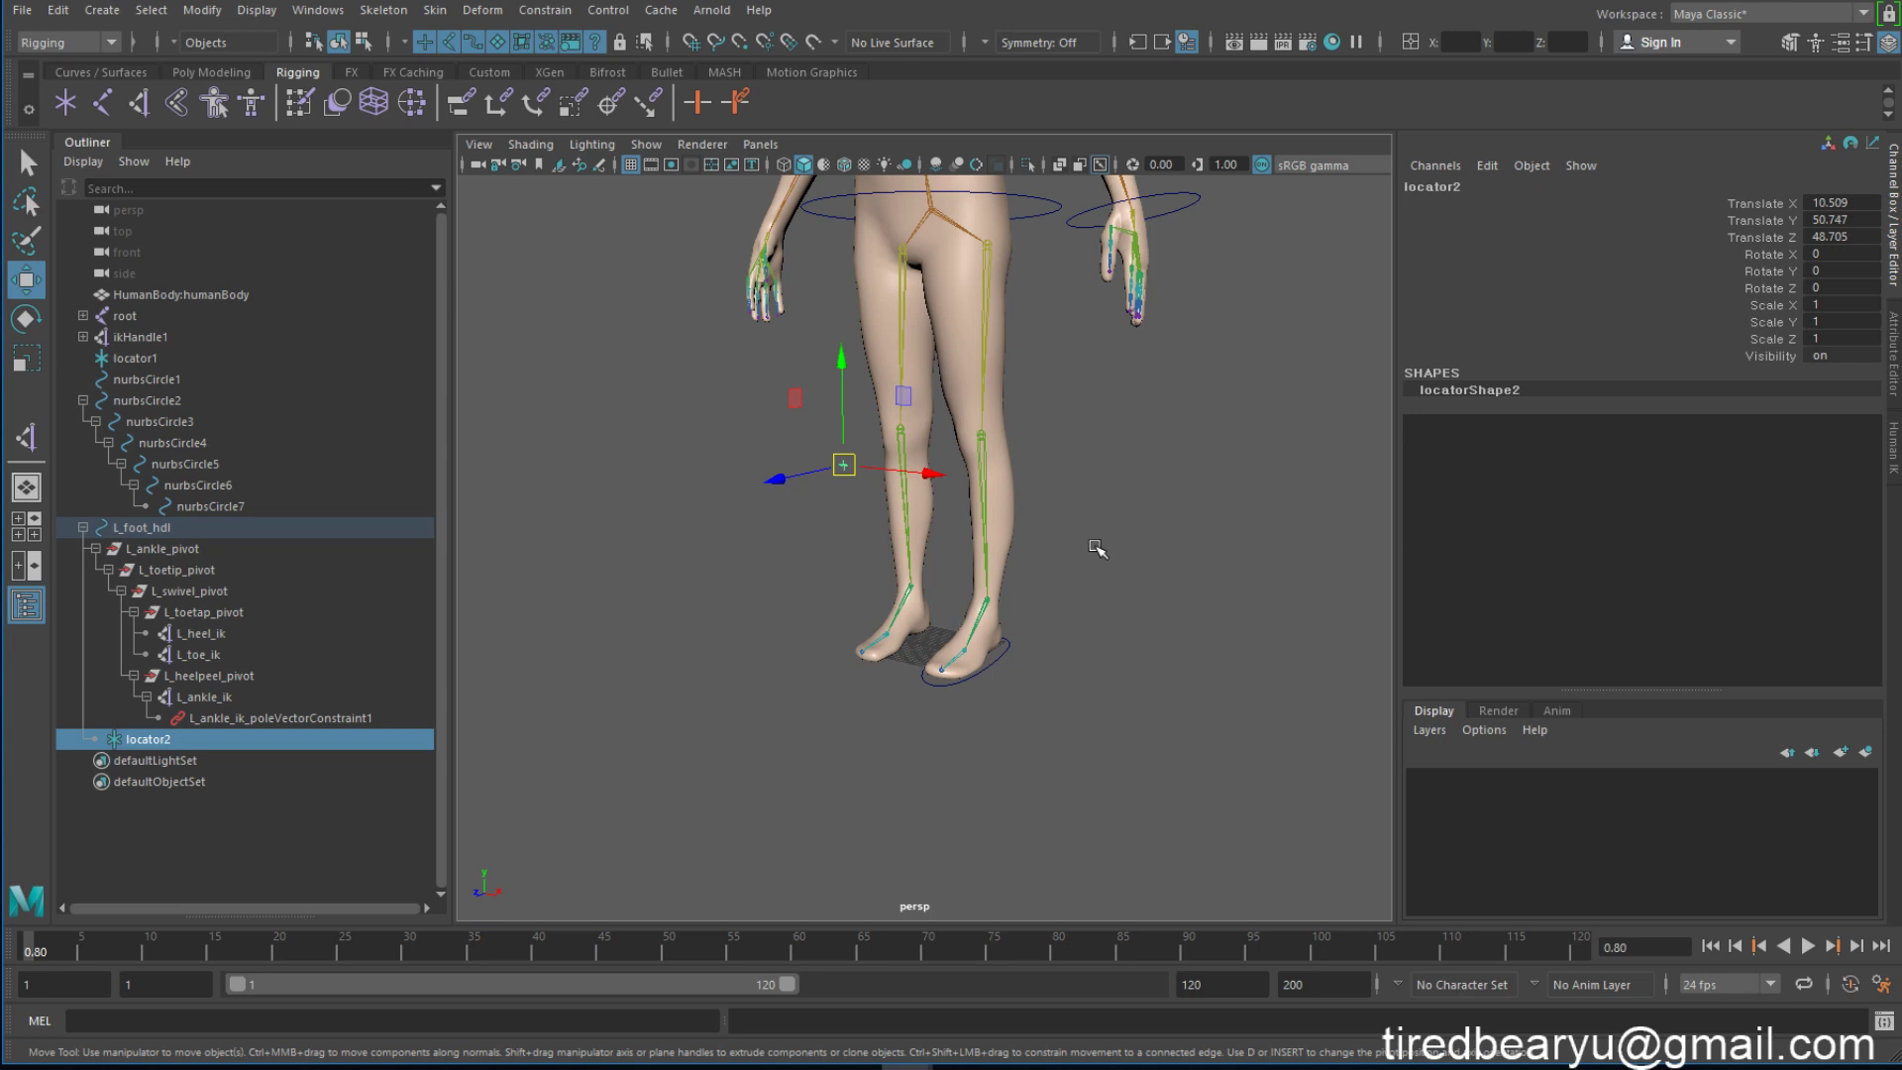